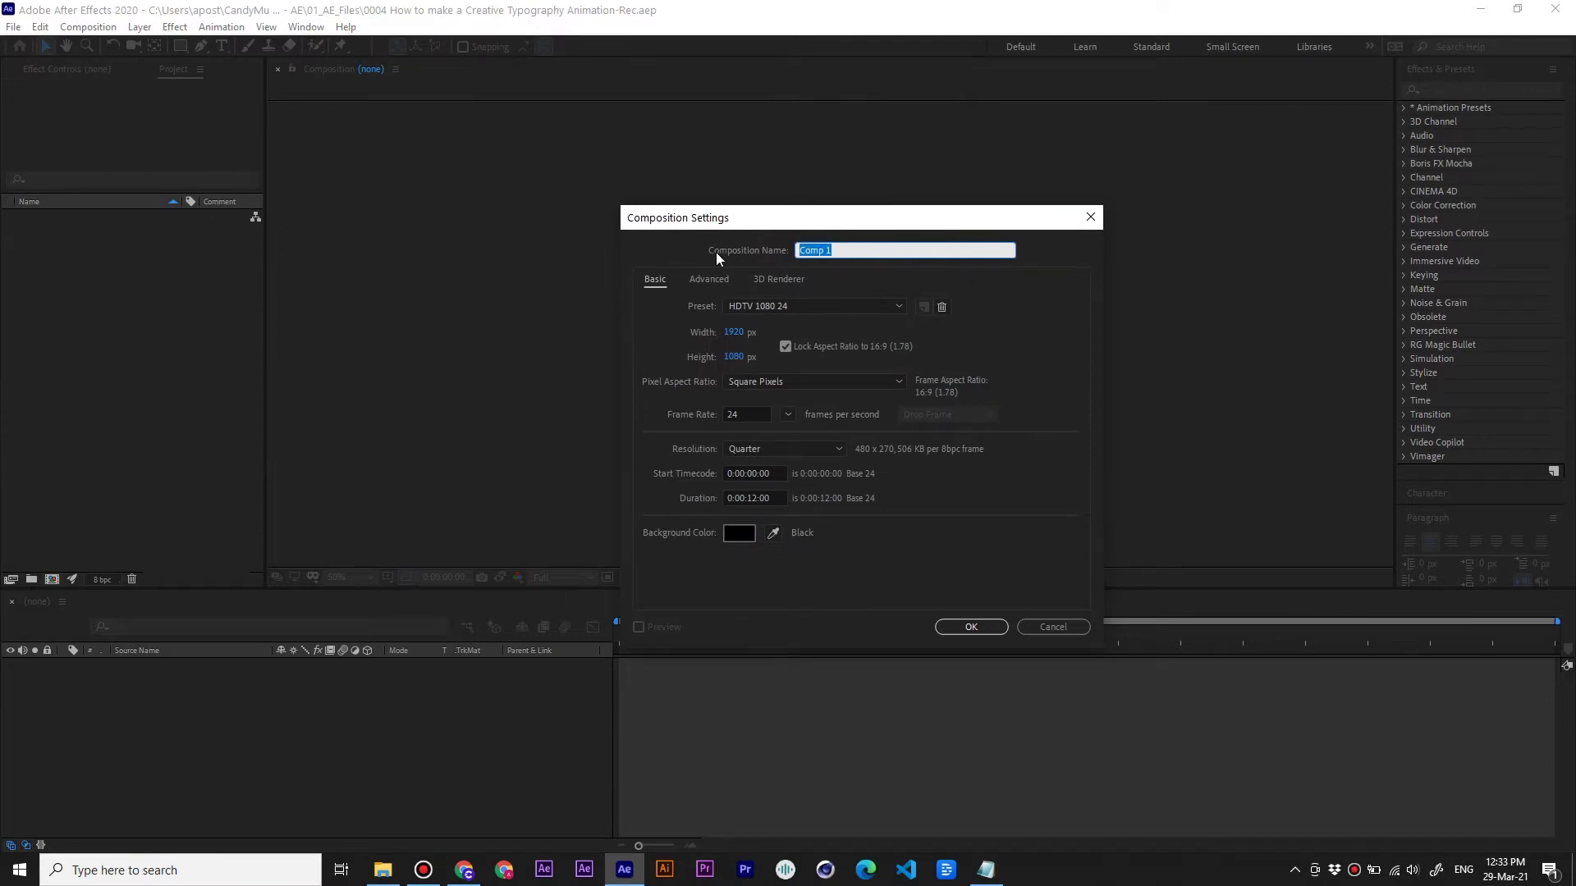
Create the composition with the name Creative Typography and a duration of 4 seconds
text(Cre)
text(ative Typography)
click(755, 498)
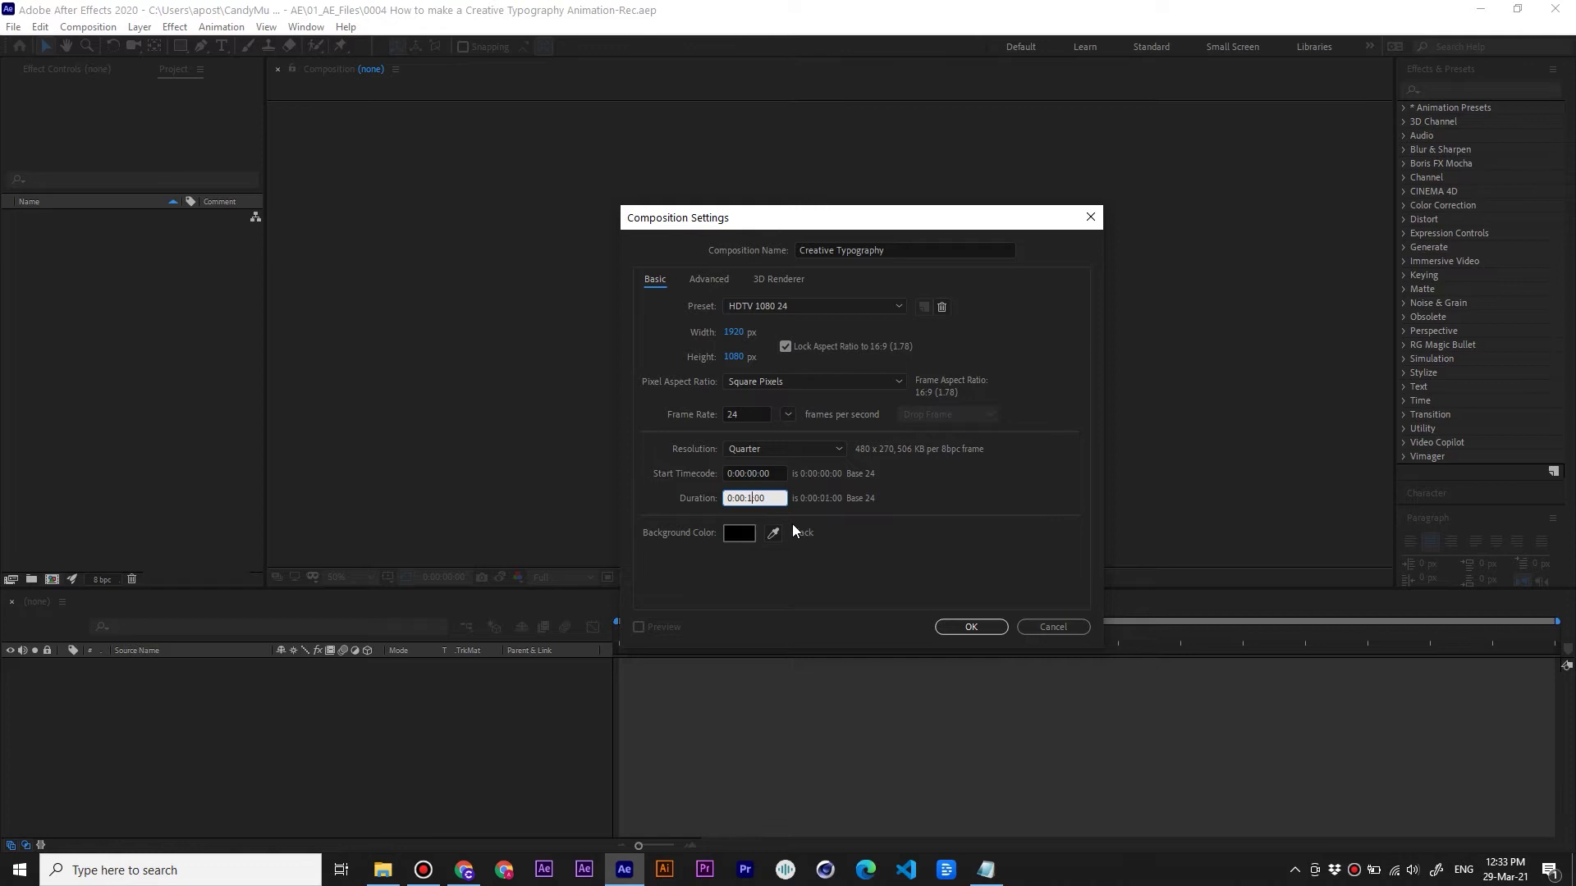
text(04)
click(956, 627)
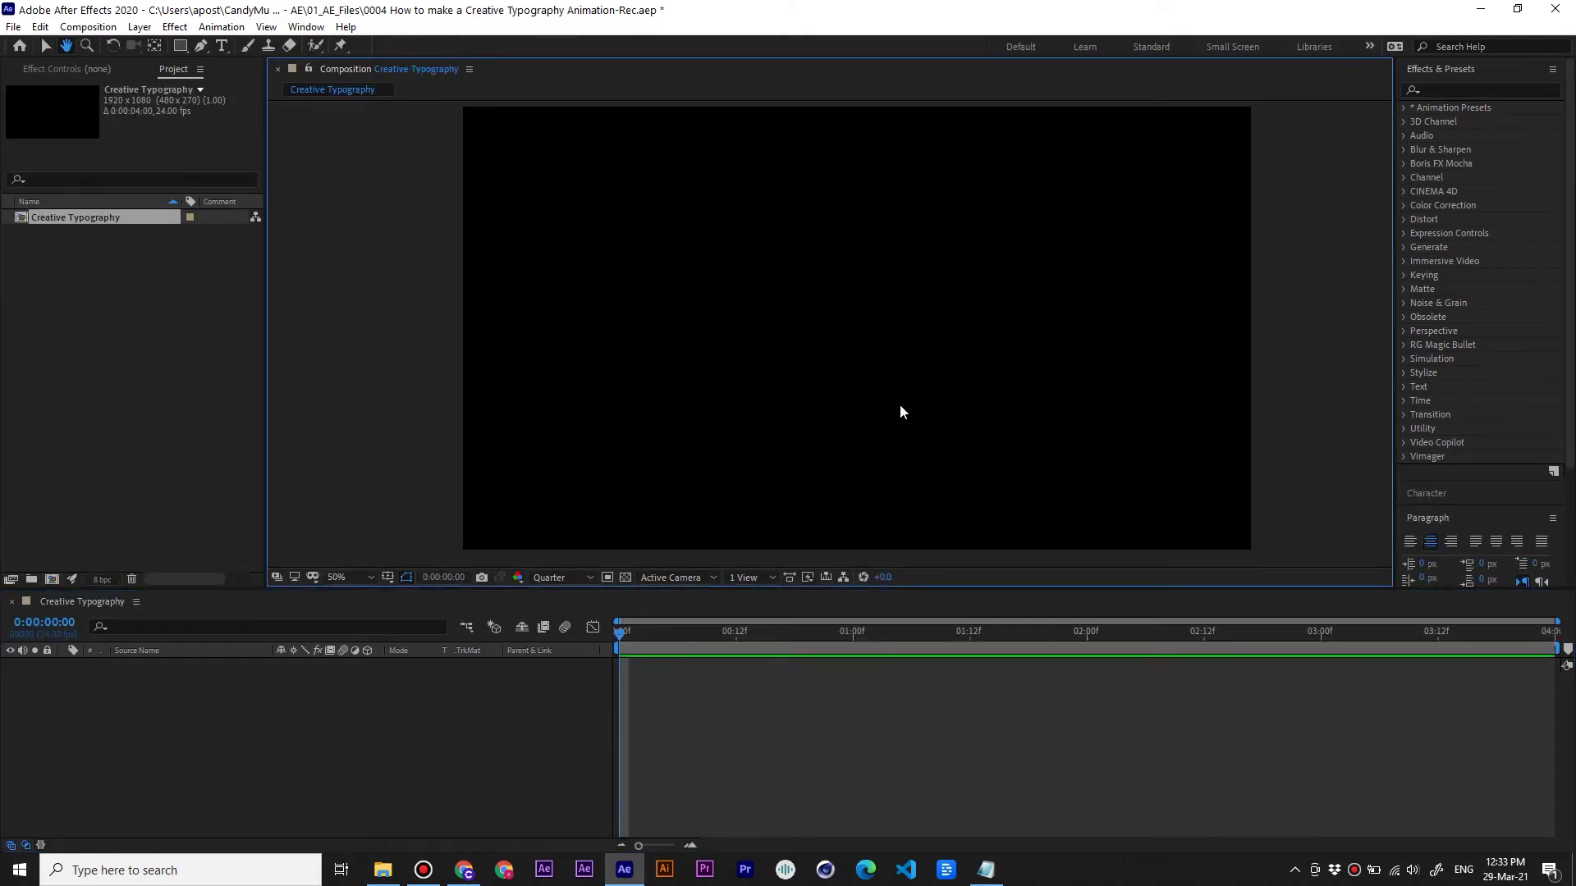
Add a 1920 x 1080 px solid layer named BG to the composition
scroll(909, 419, down, 2)
click(393, 721)
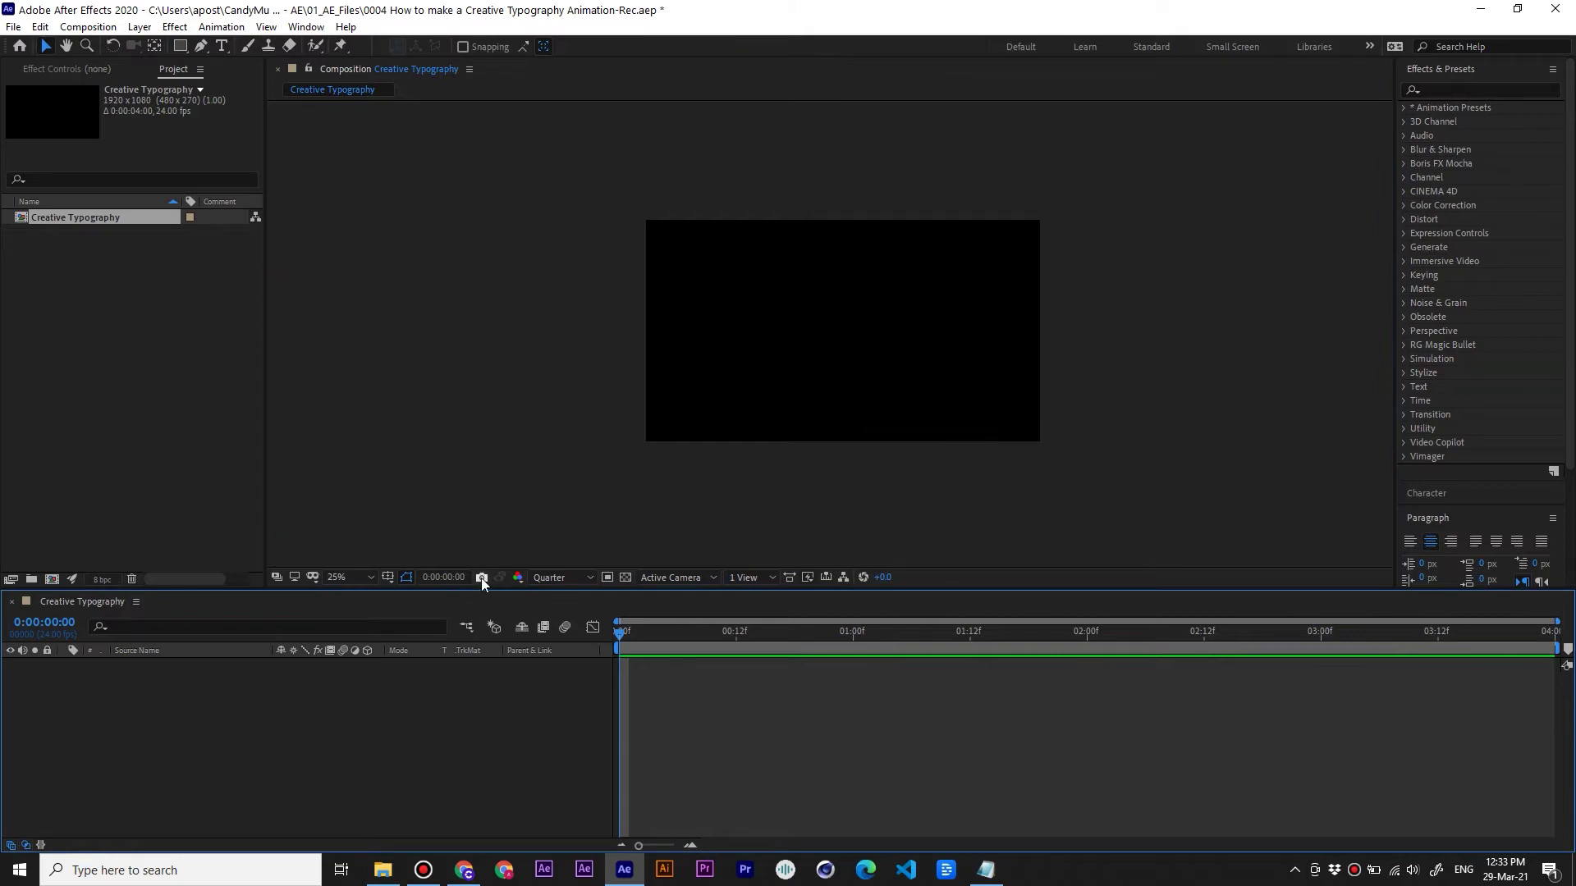
right_click(180, 727)
mouse_move(312, 549)
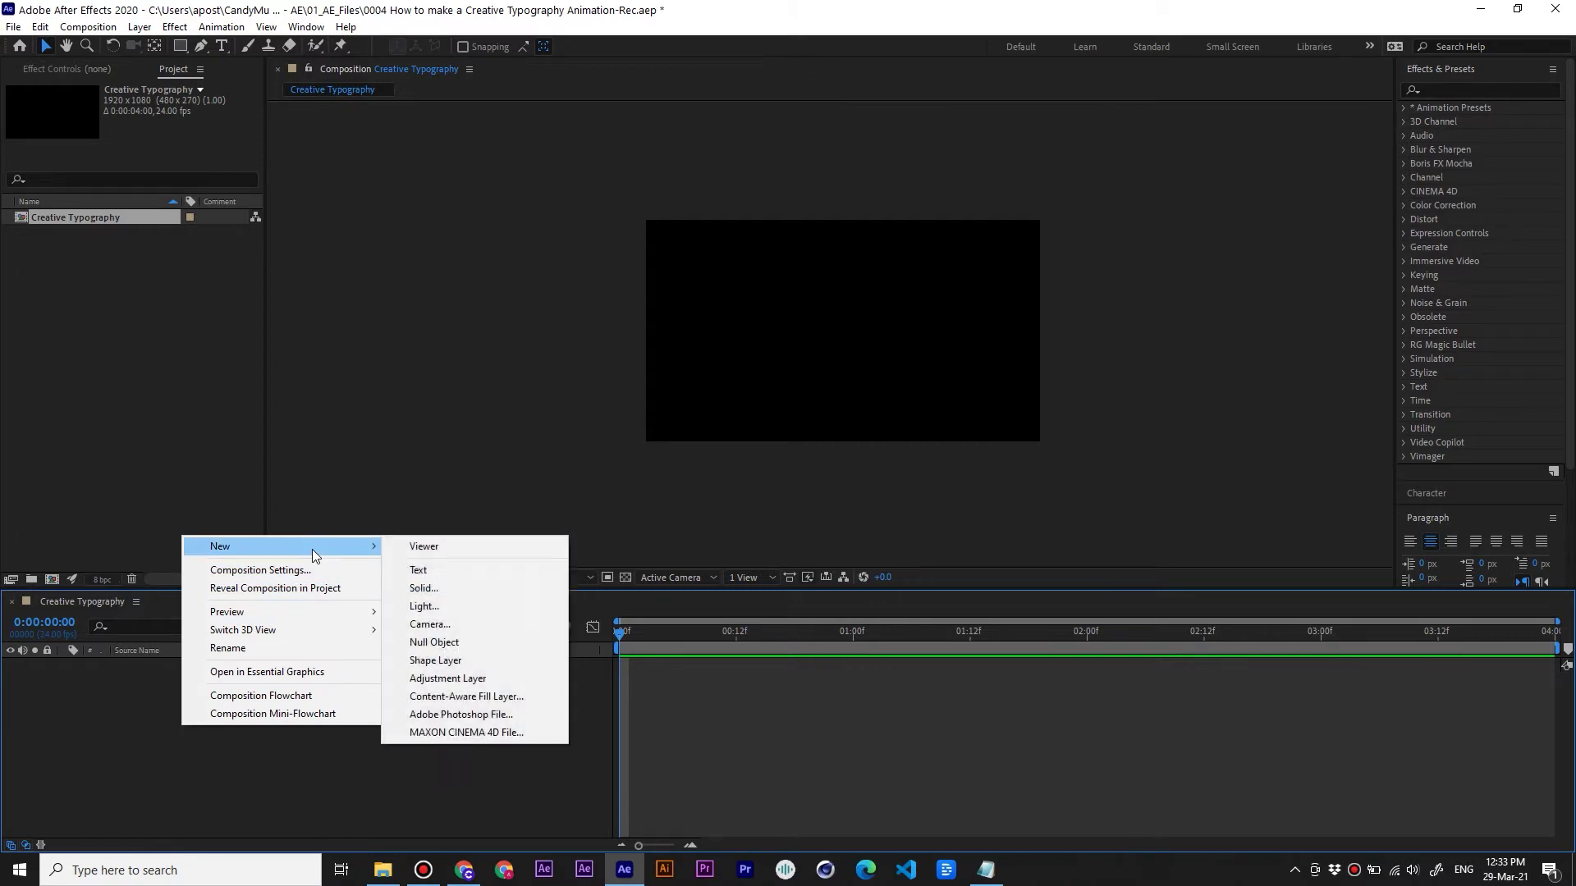
click(491, 589)
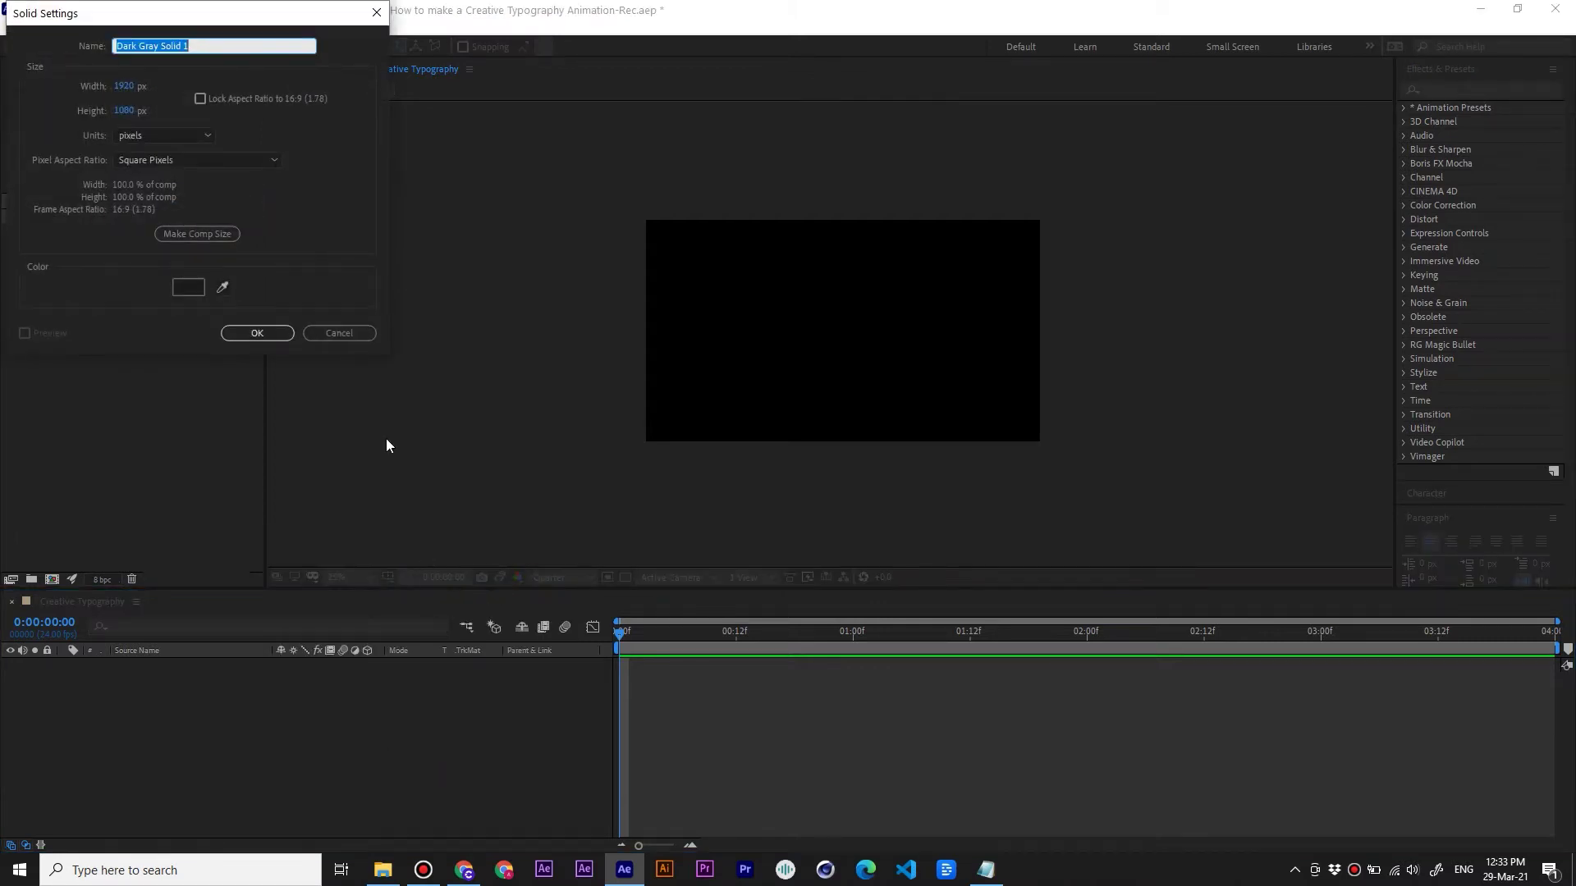
drag(279, 13, 867, 251)
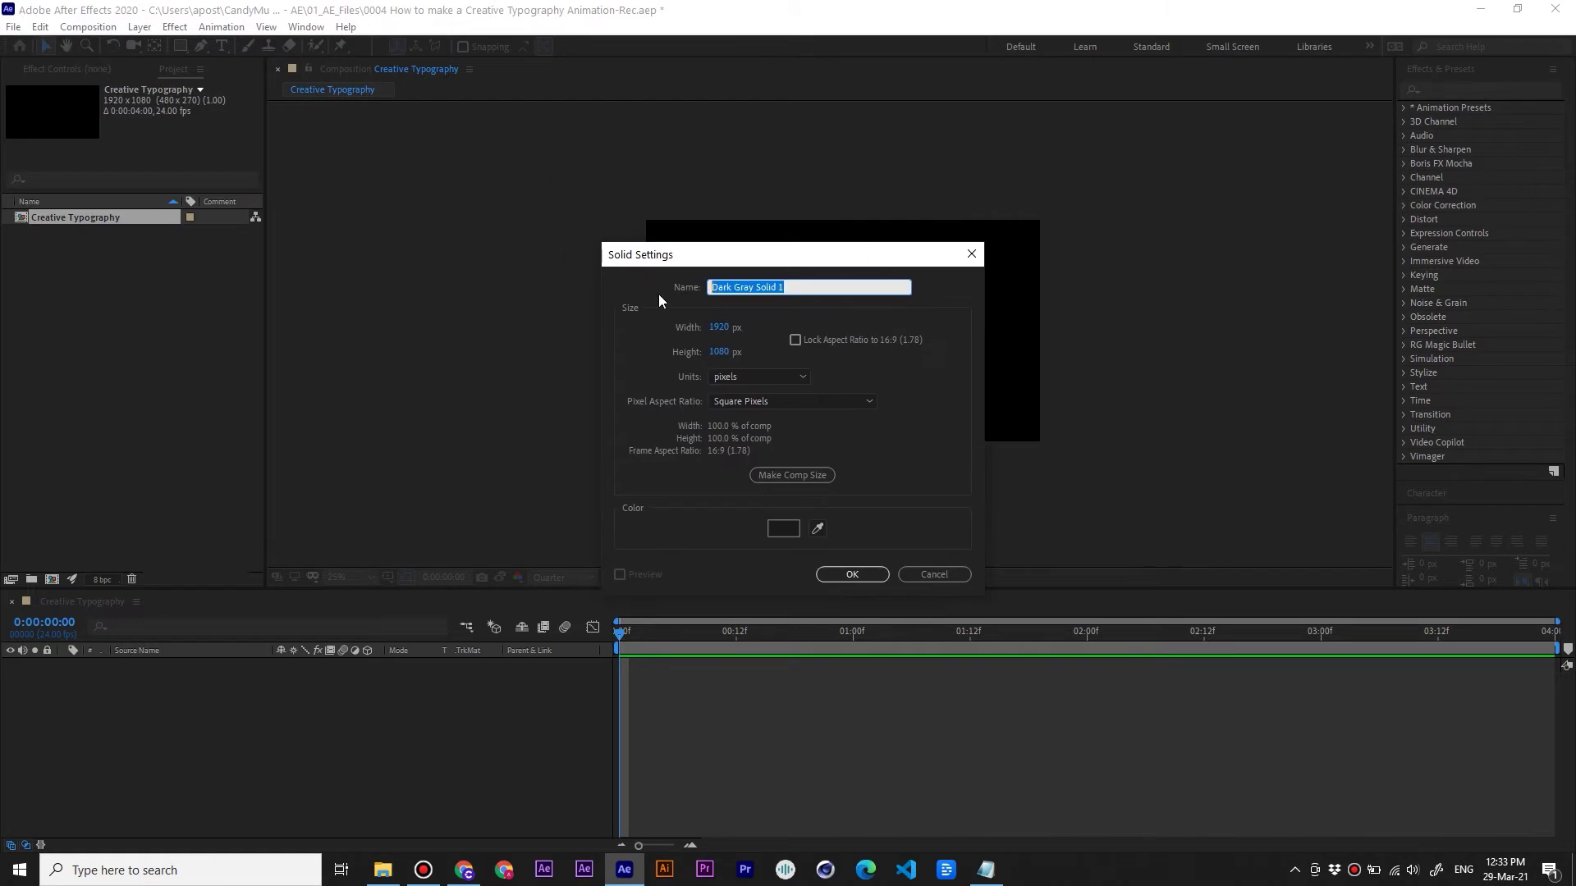
text(BG)
click(845, 578)
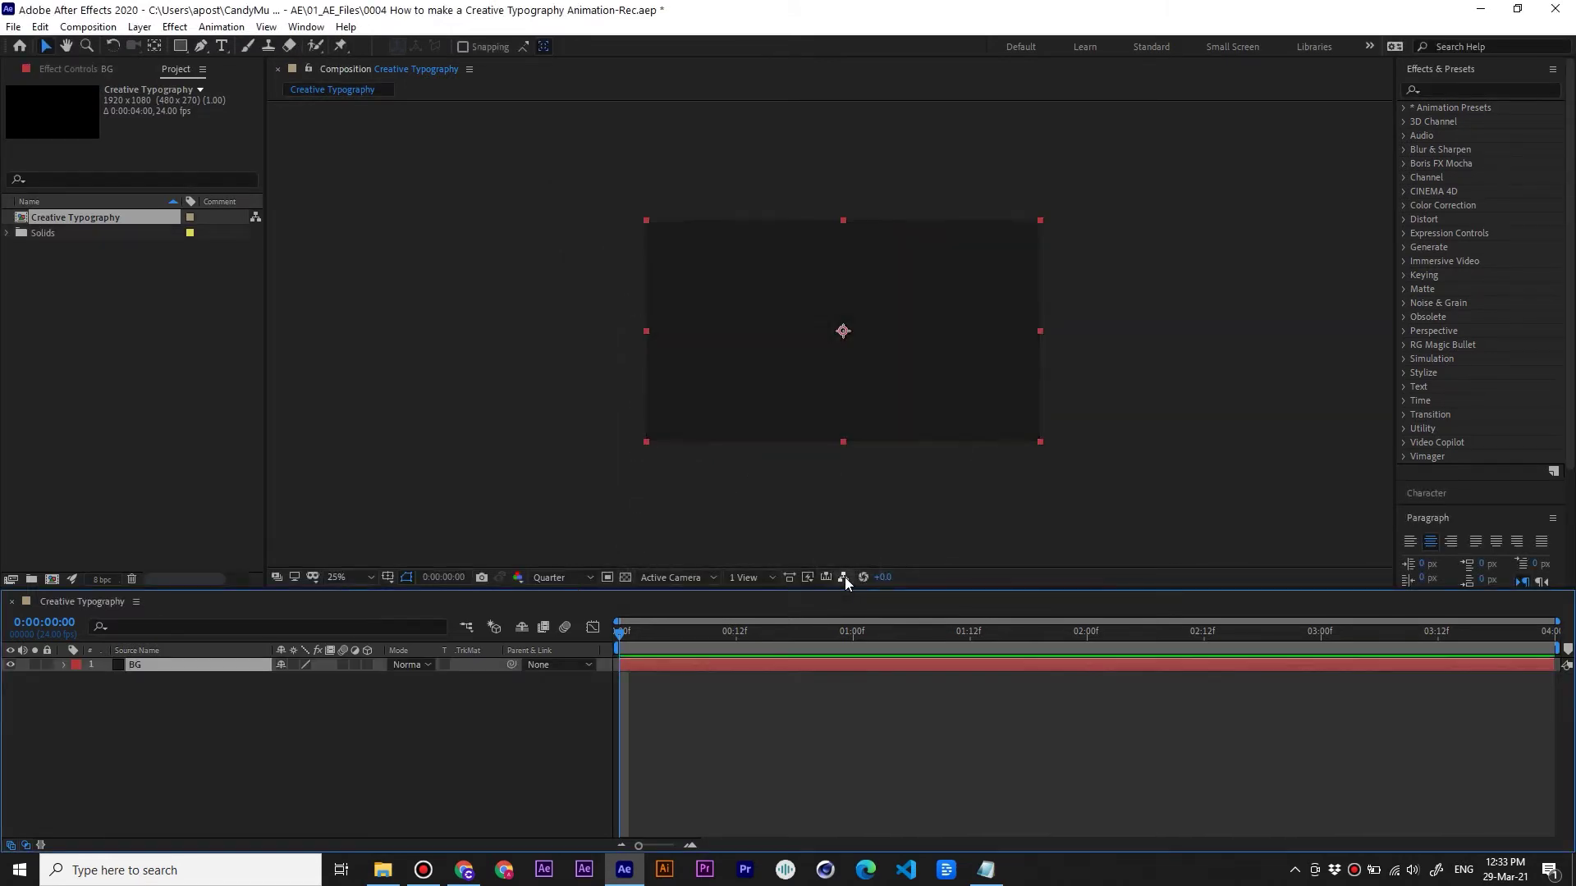
Find the Fill effect and apply it to the BG layer
click(1445, 88)
text(fill)
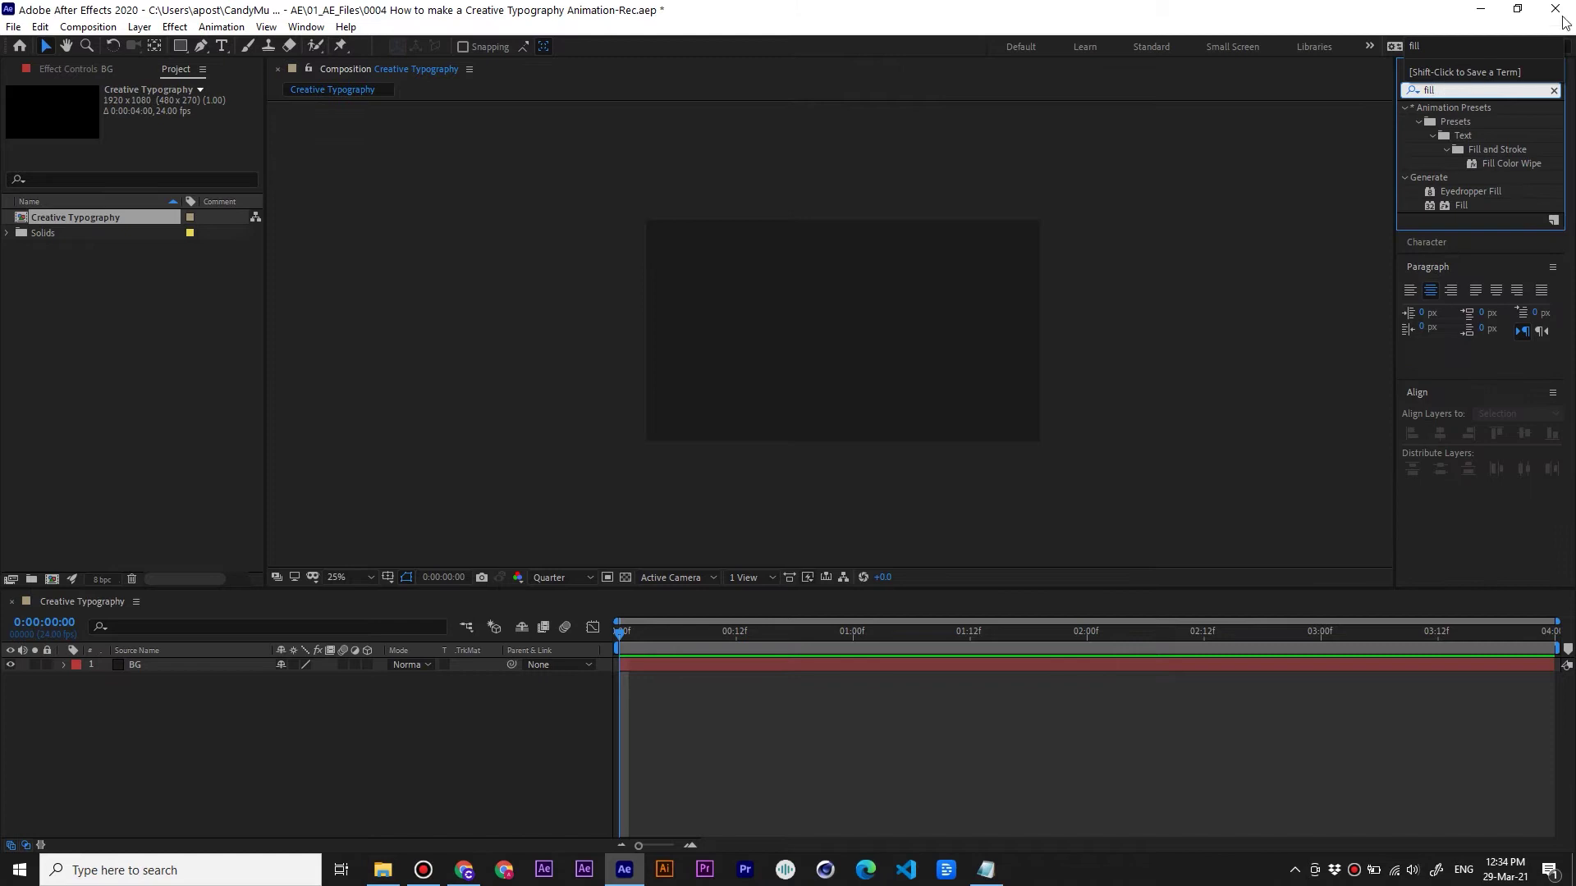
drag(1461, 205, 173, 669)
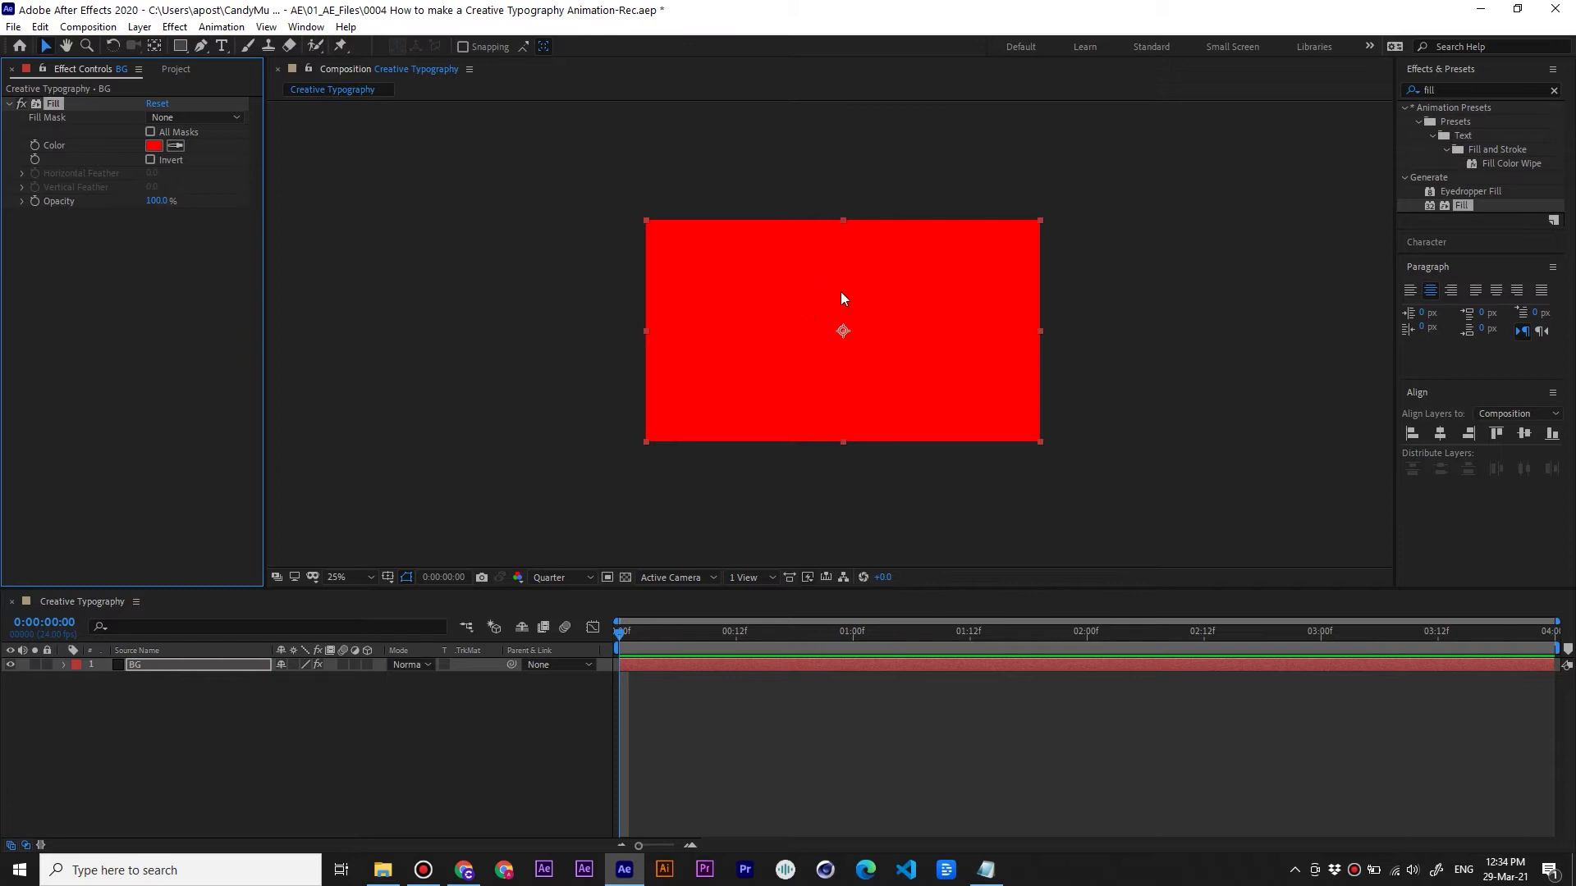
Set the Fill effect's color on the BG layer to the pale cream FFFACD
click(154, 146)
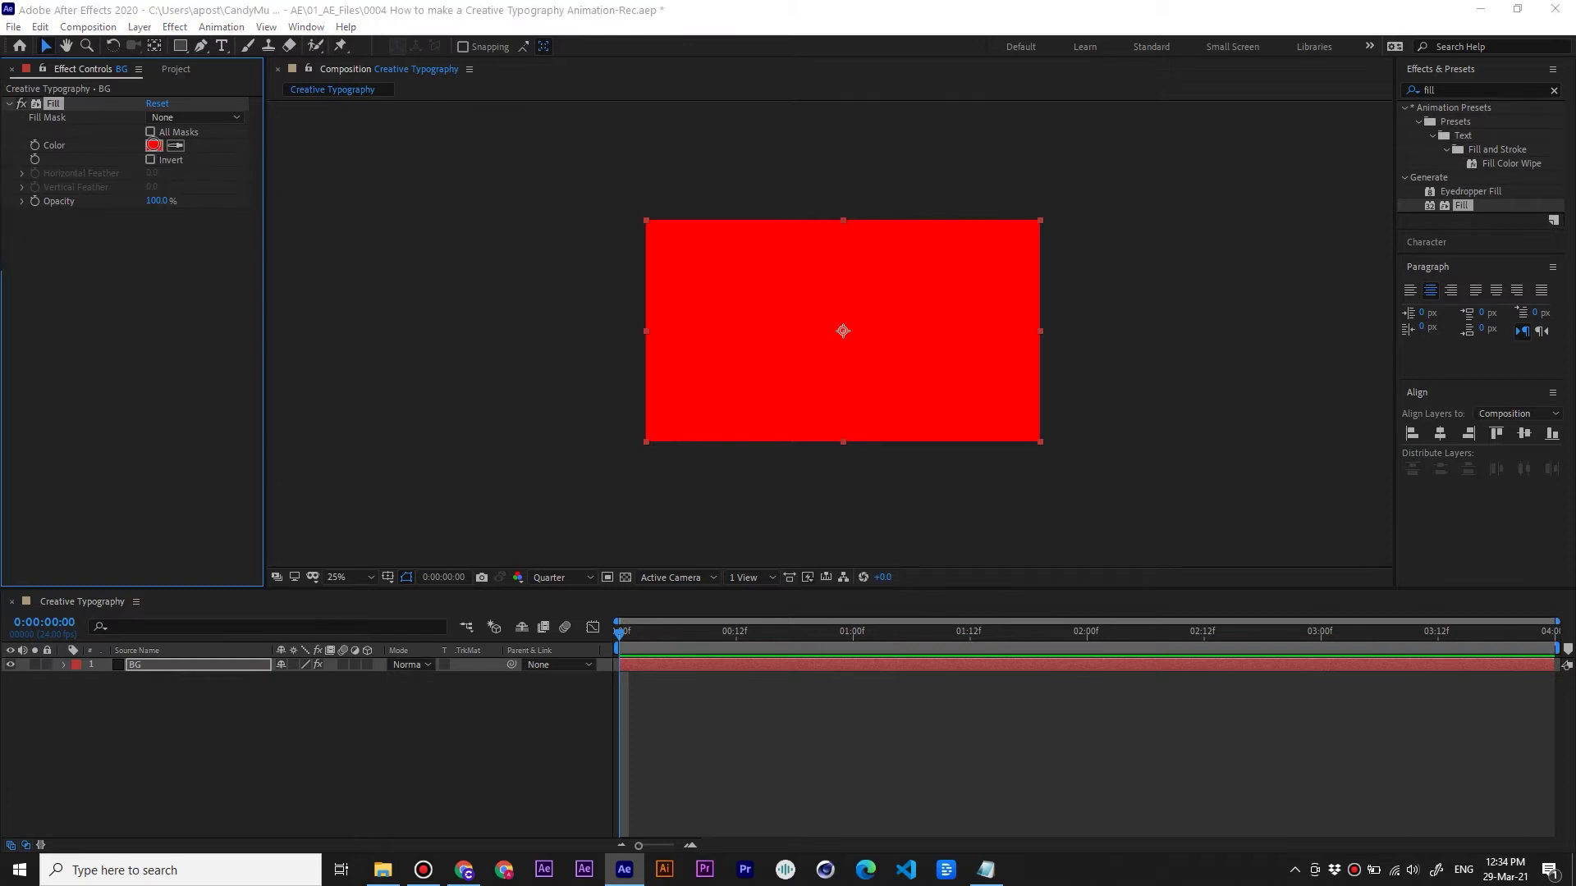
drag(219, 22, 680, 225)
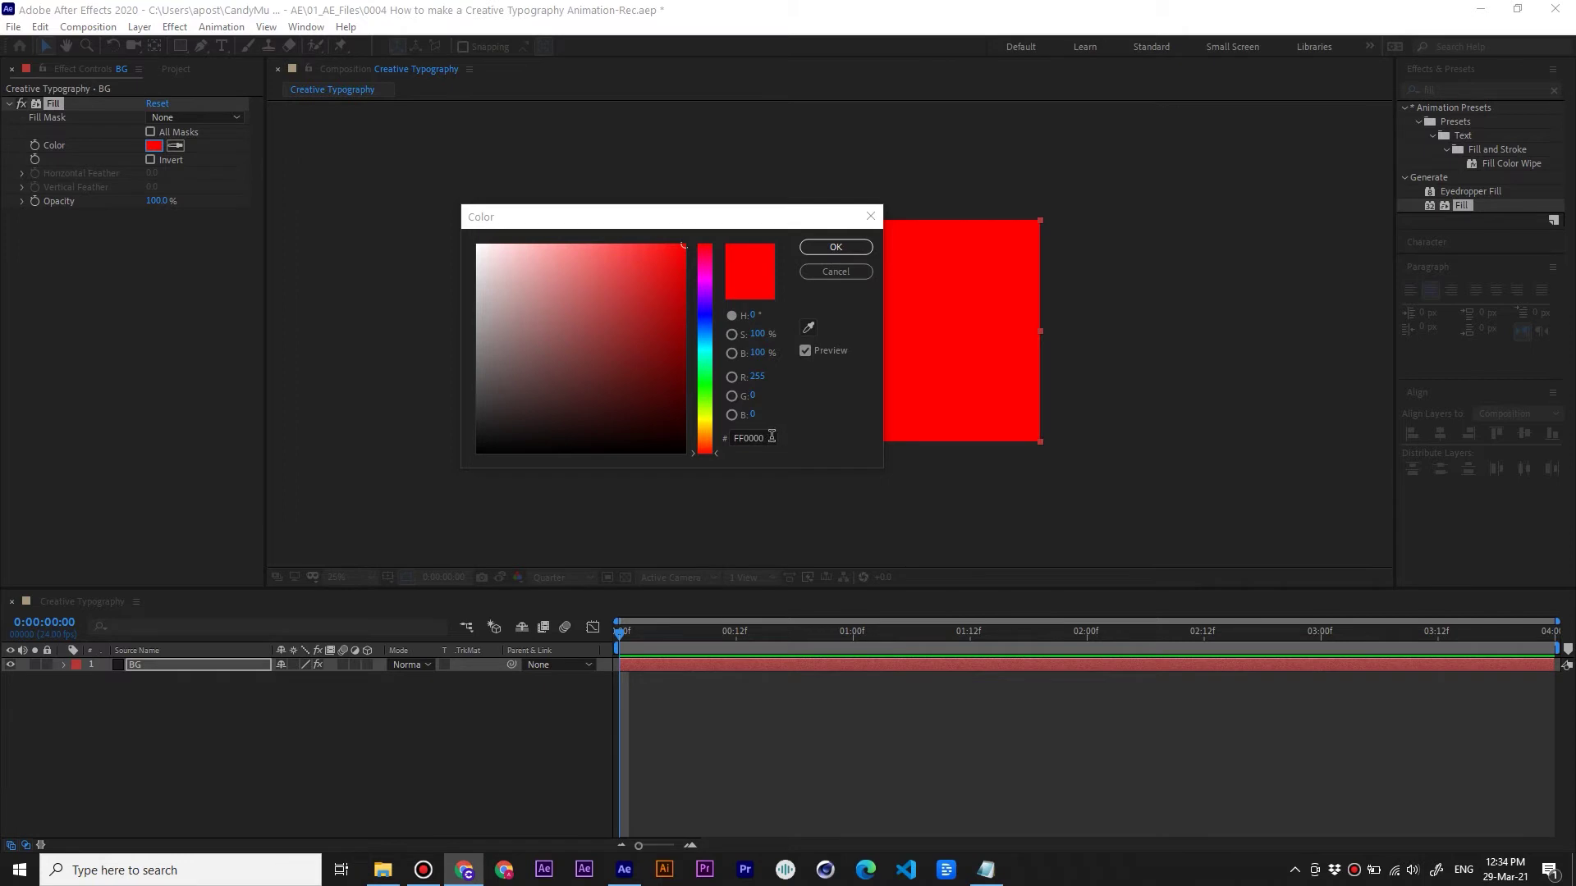
click(768, 438)
text(FFFACD)
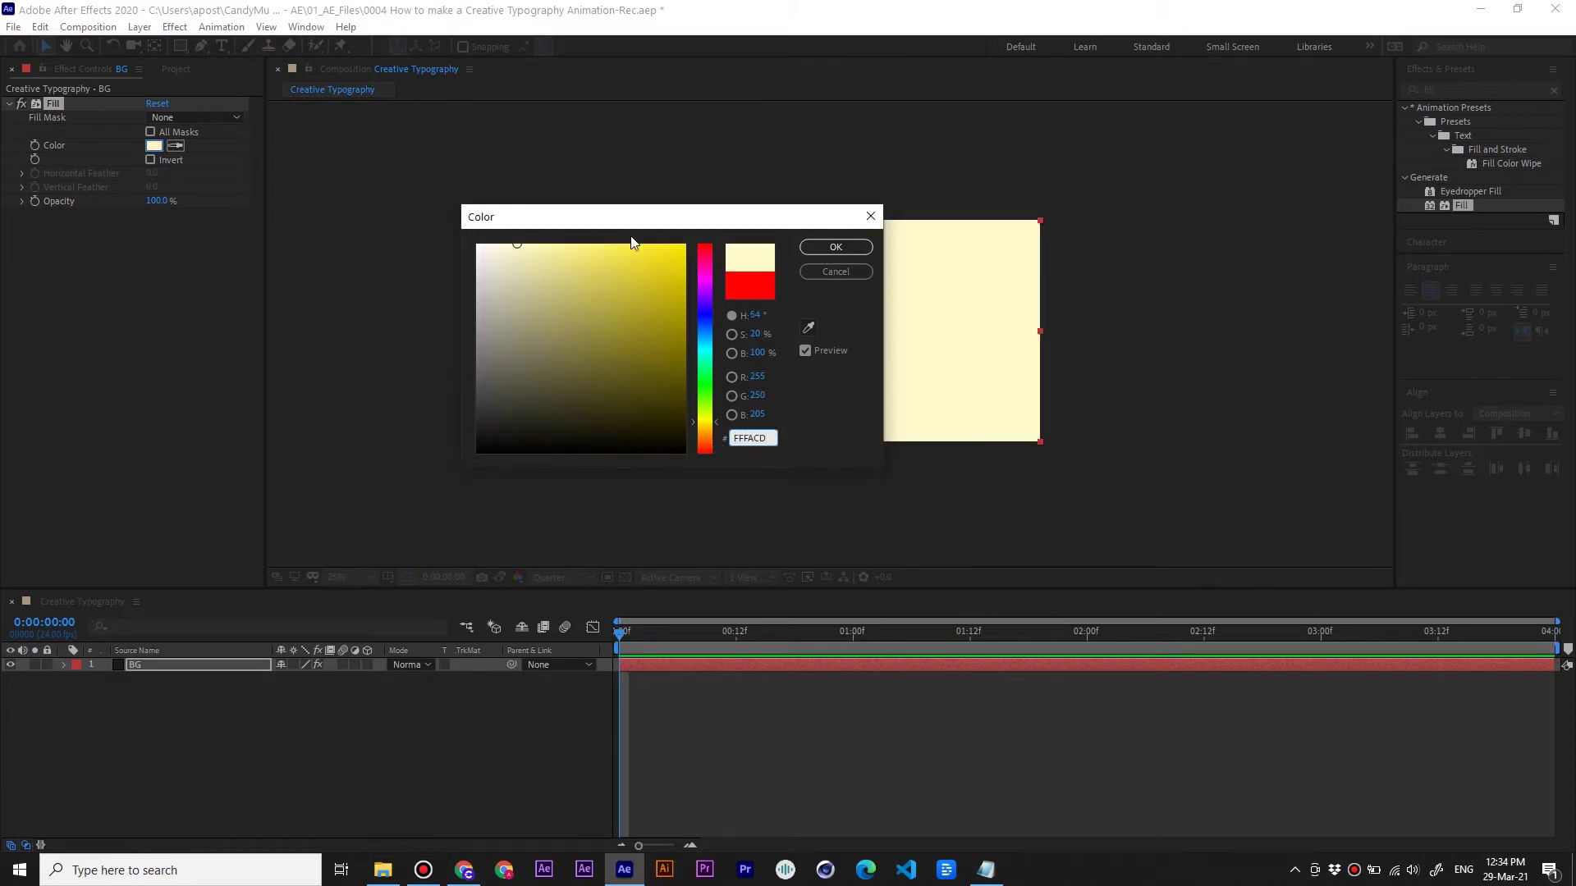
mouse_move(612, 264)
mouse_down()
mouse_move(673, 250)
mouse_move(576, 248)
mouse_move(591, 362)
mouse_move(704, 316)
mouse_move(709, 330)
mouse_move(704, 259)
mouse_up()
click(751, 438)
text(FFFACD)
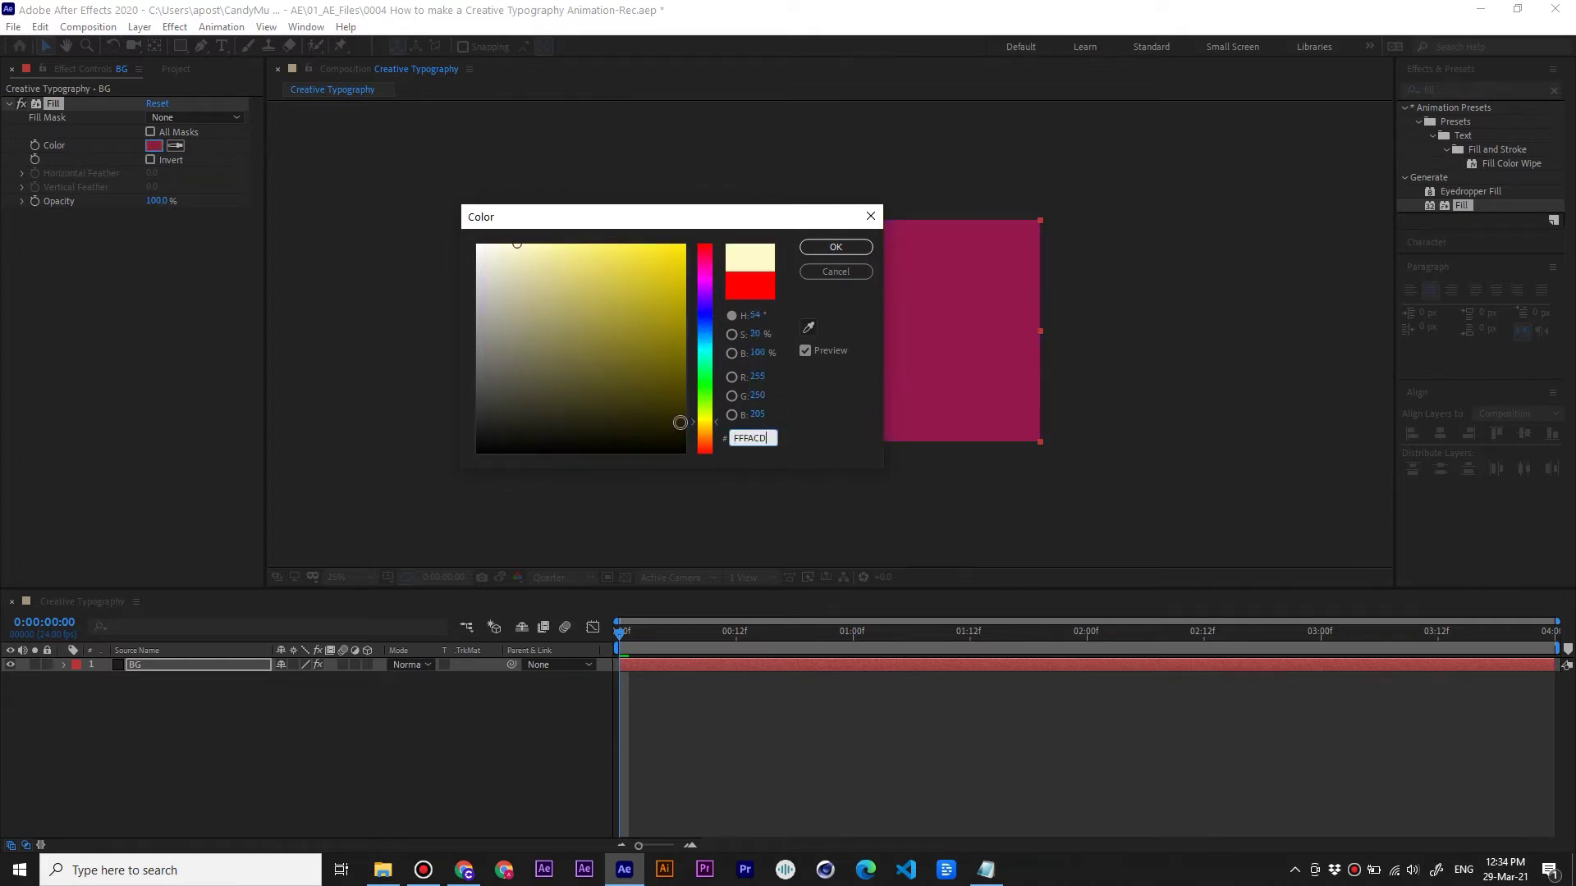
click(836, 246)
click(855, 192)
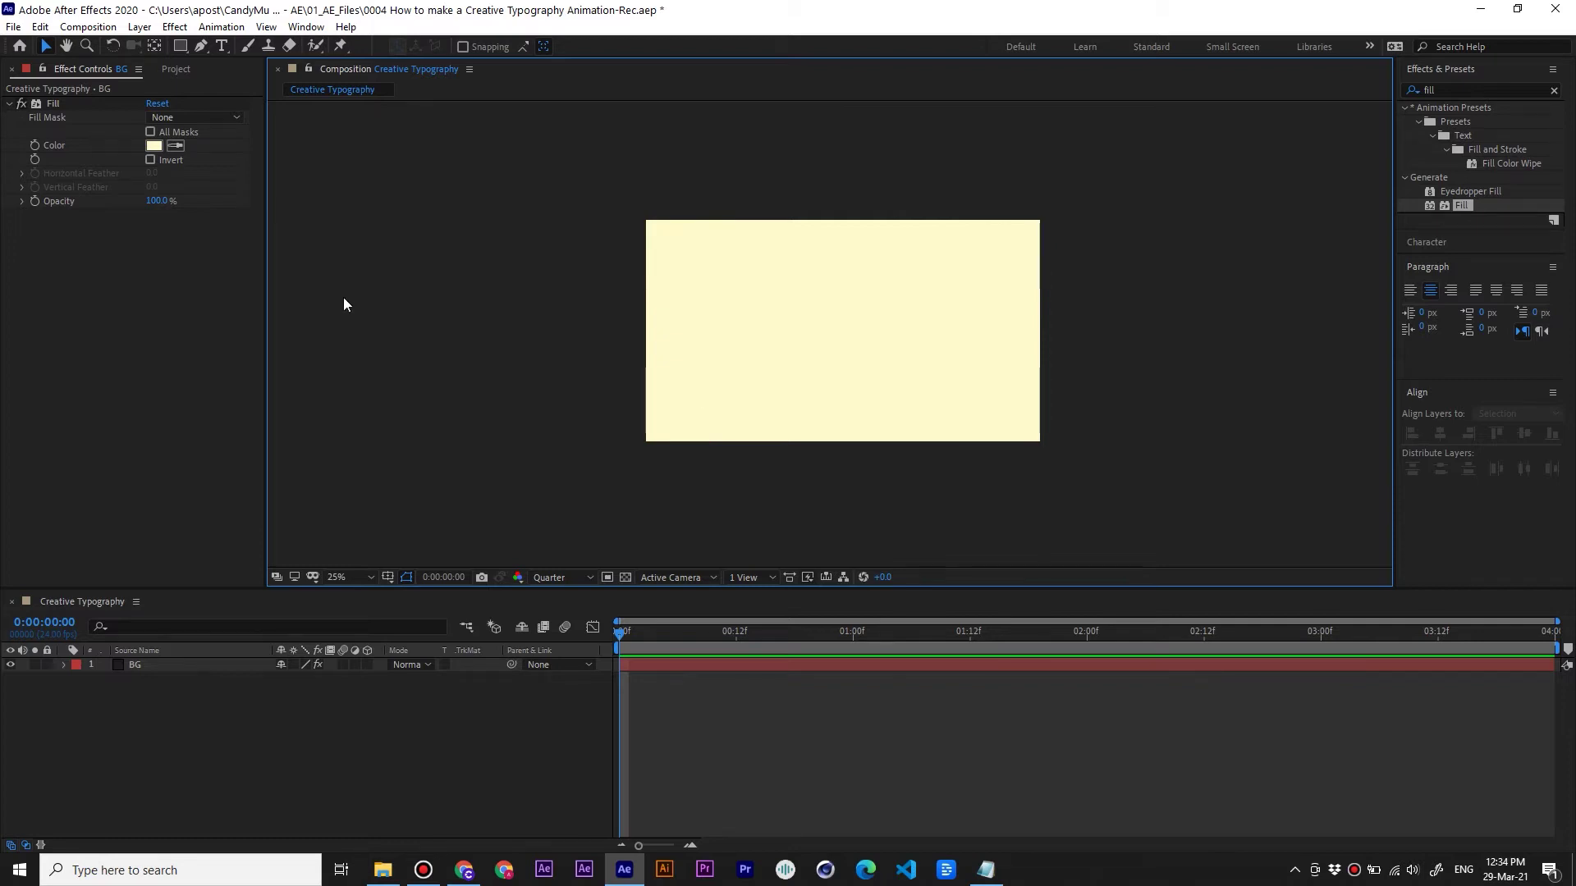
Add a text layer reading "creative" in the upper part of the composition
click(224, 49)
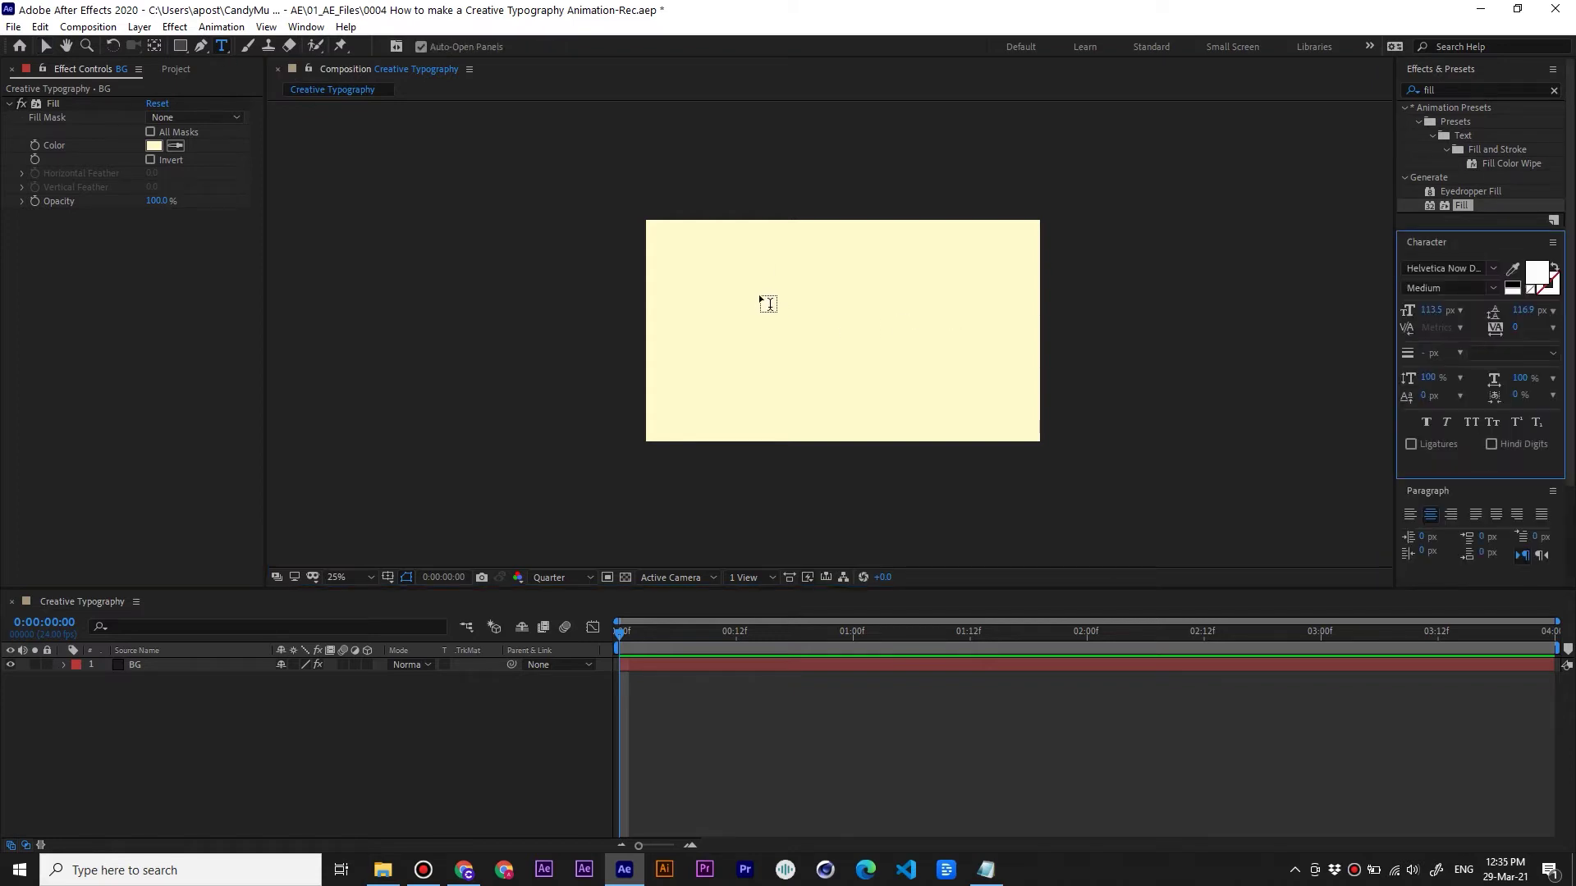
key(period)
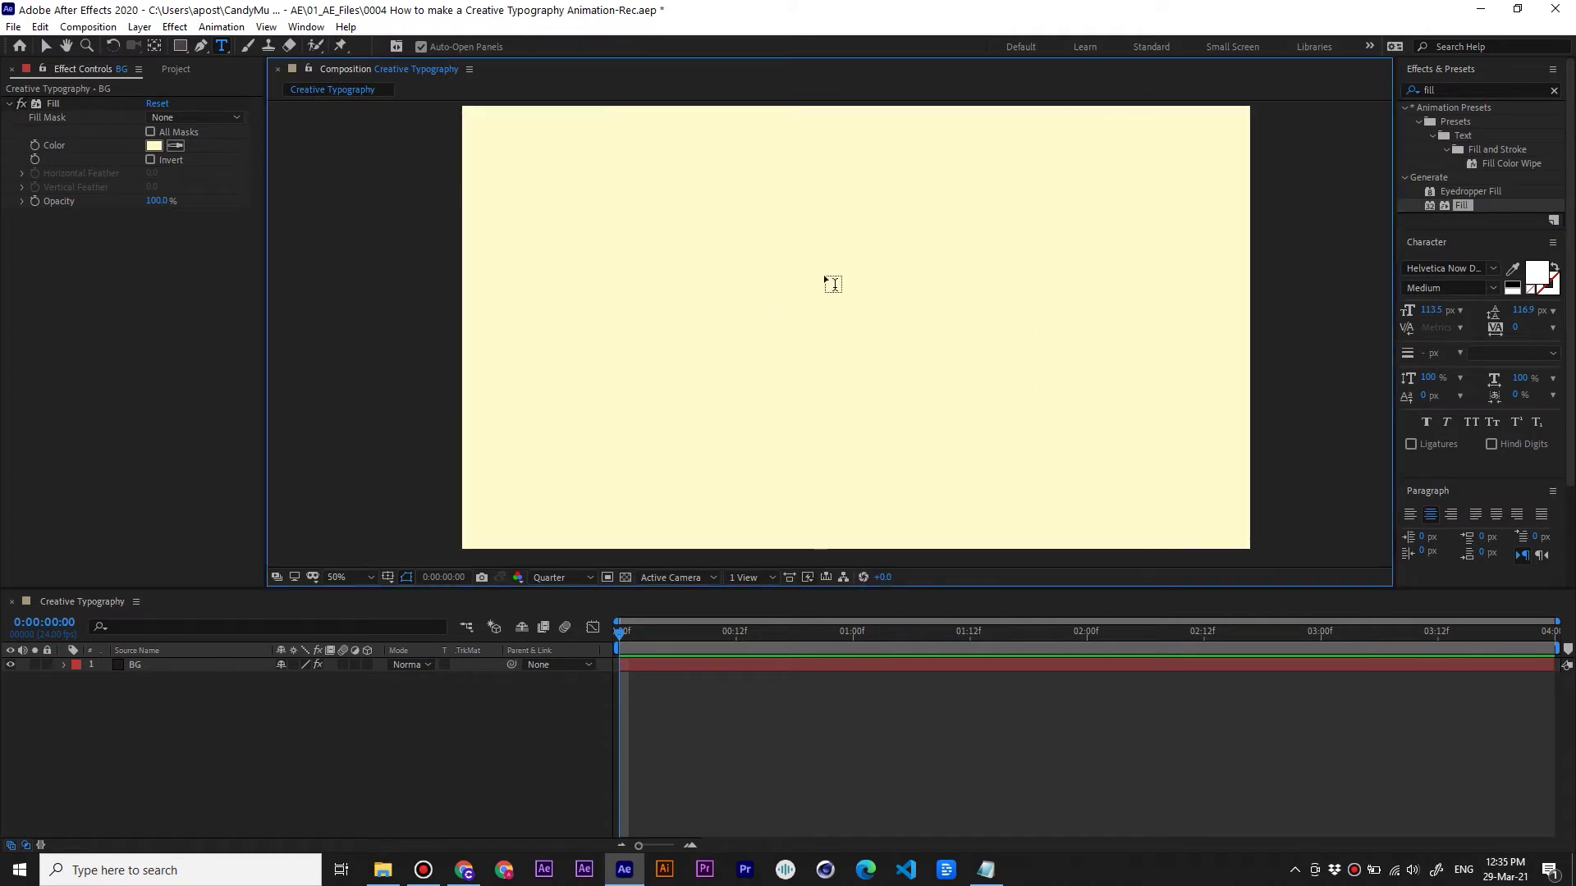
key(h)
drag(935, 224, 866, 278)
key(ctrl+t)
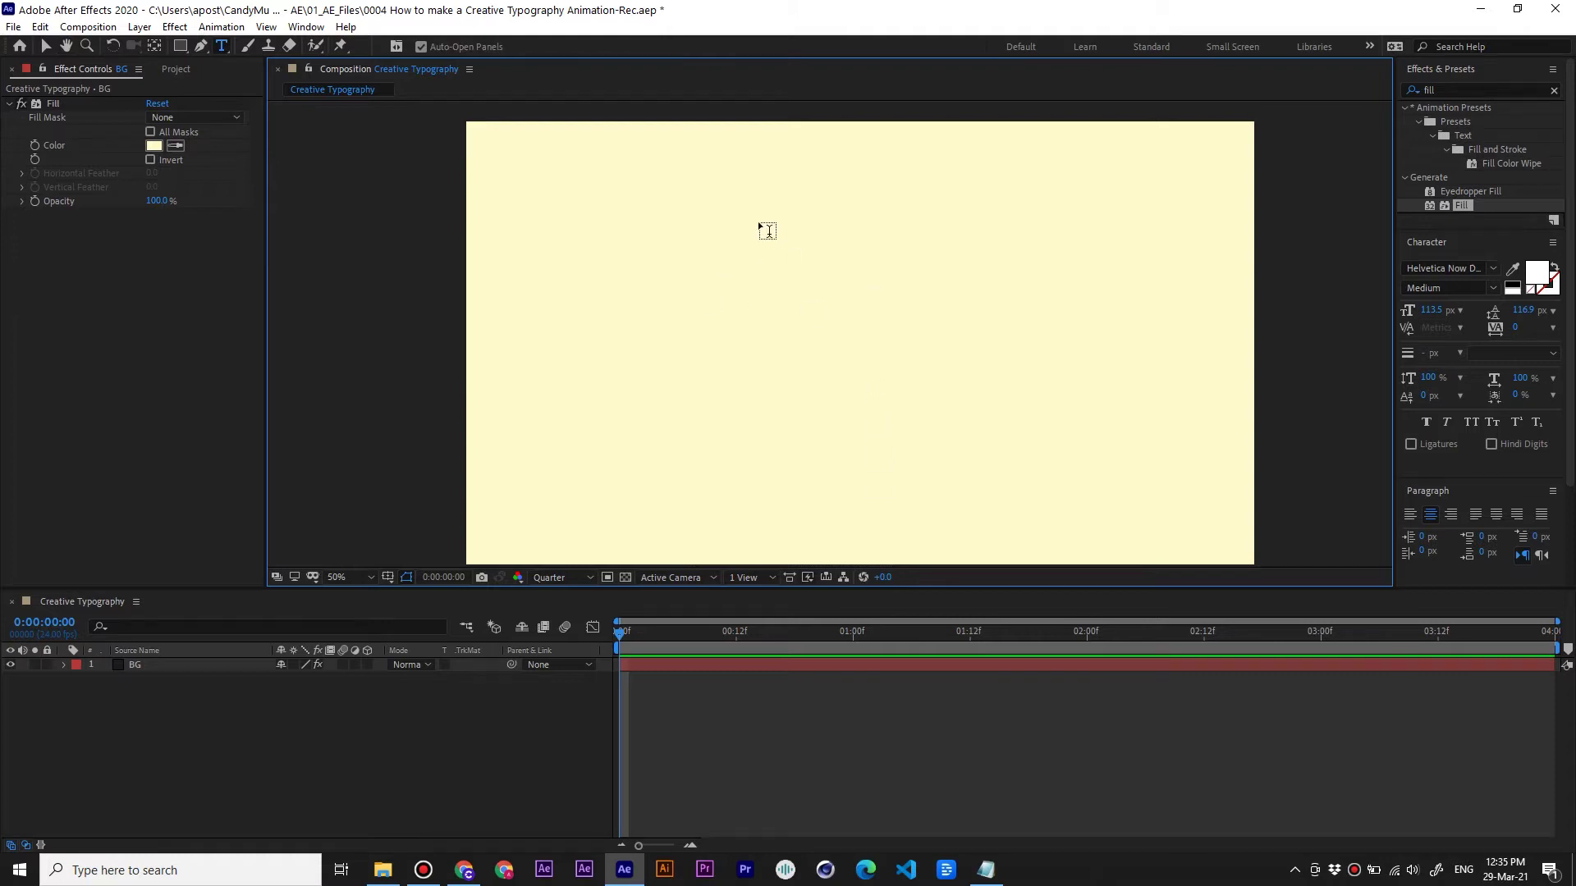
click(721, 230)
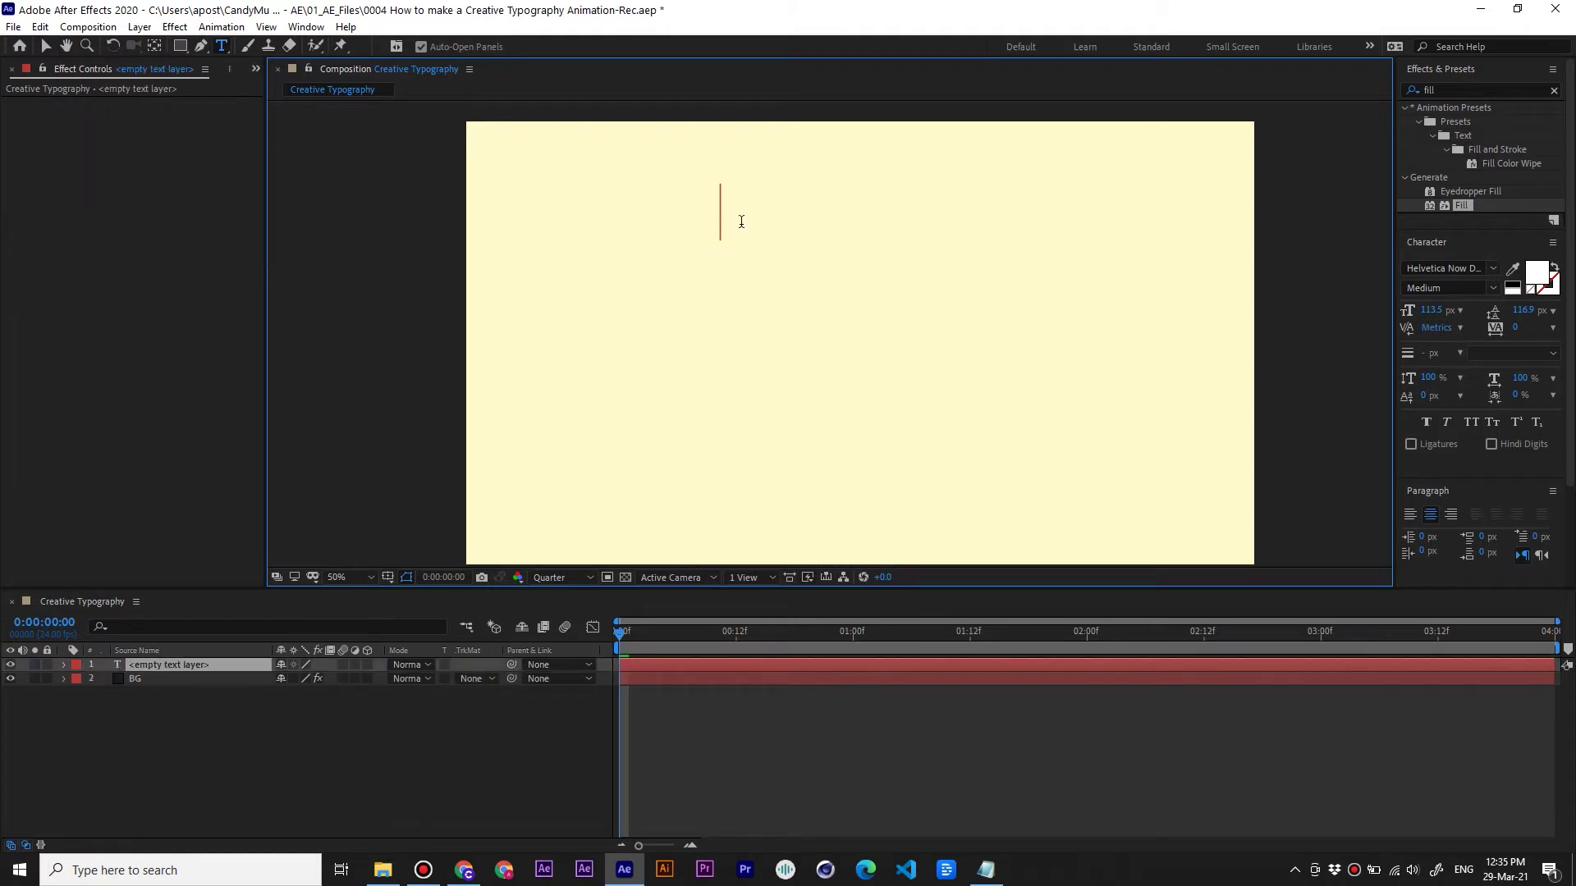
text(crea)
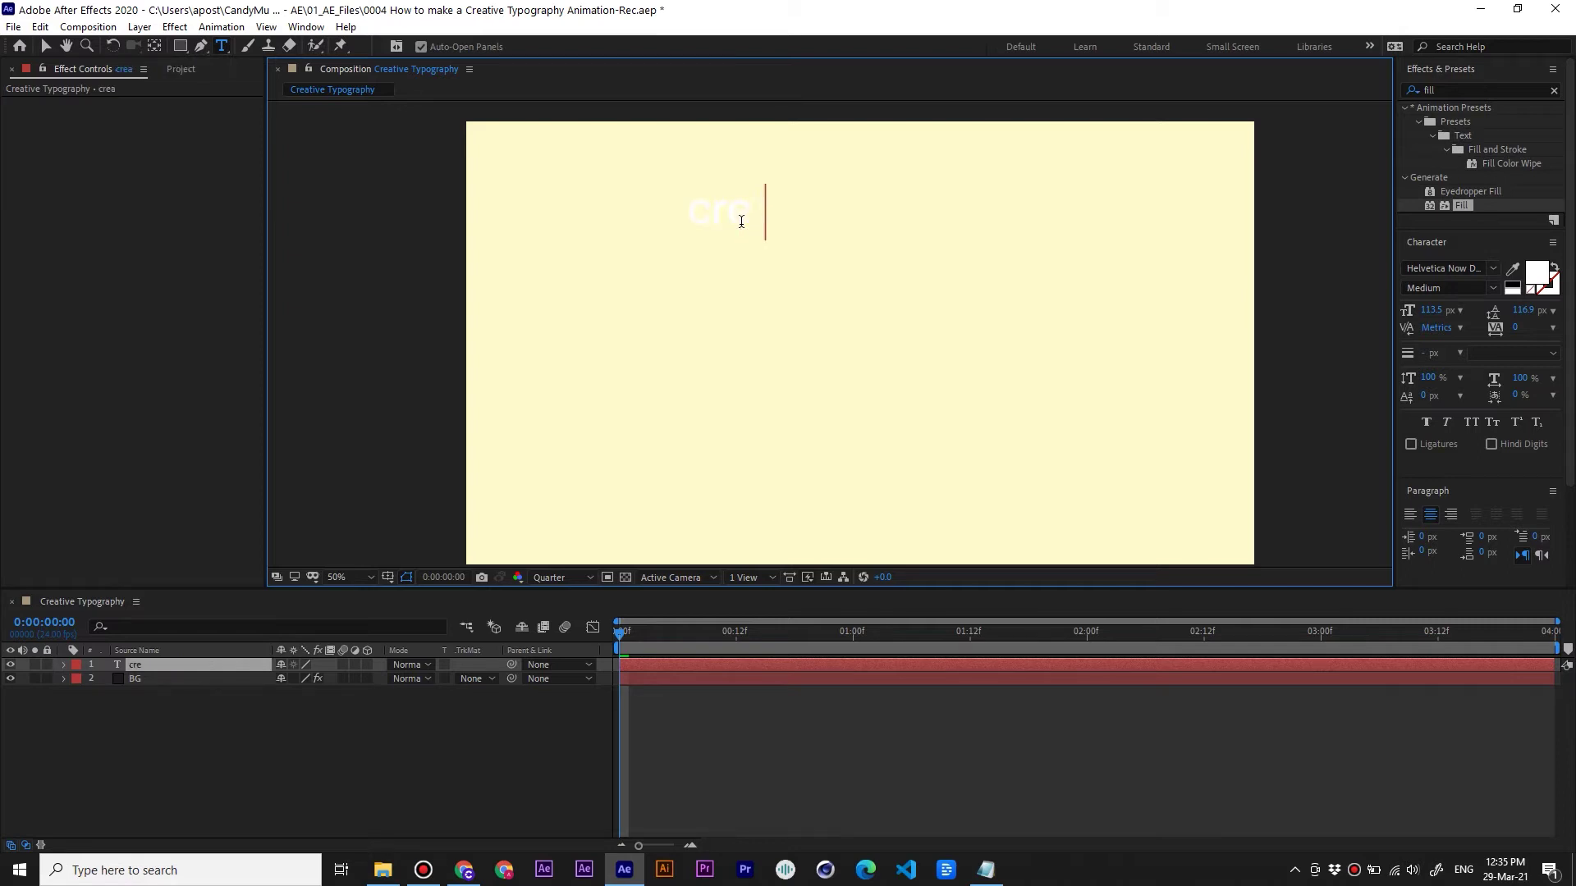
text(tivce)
click(788, 211)
key(BackSpace)
click(200, 667)
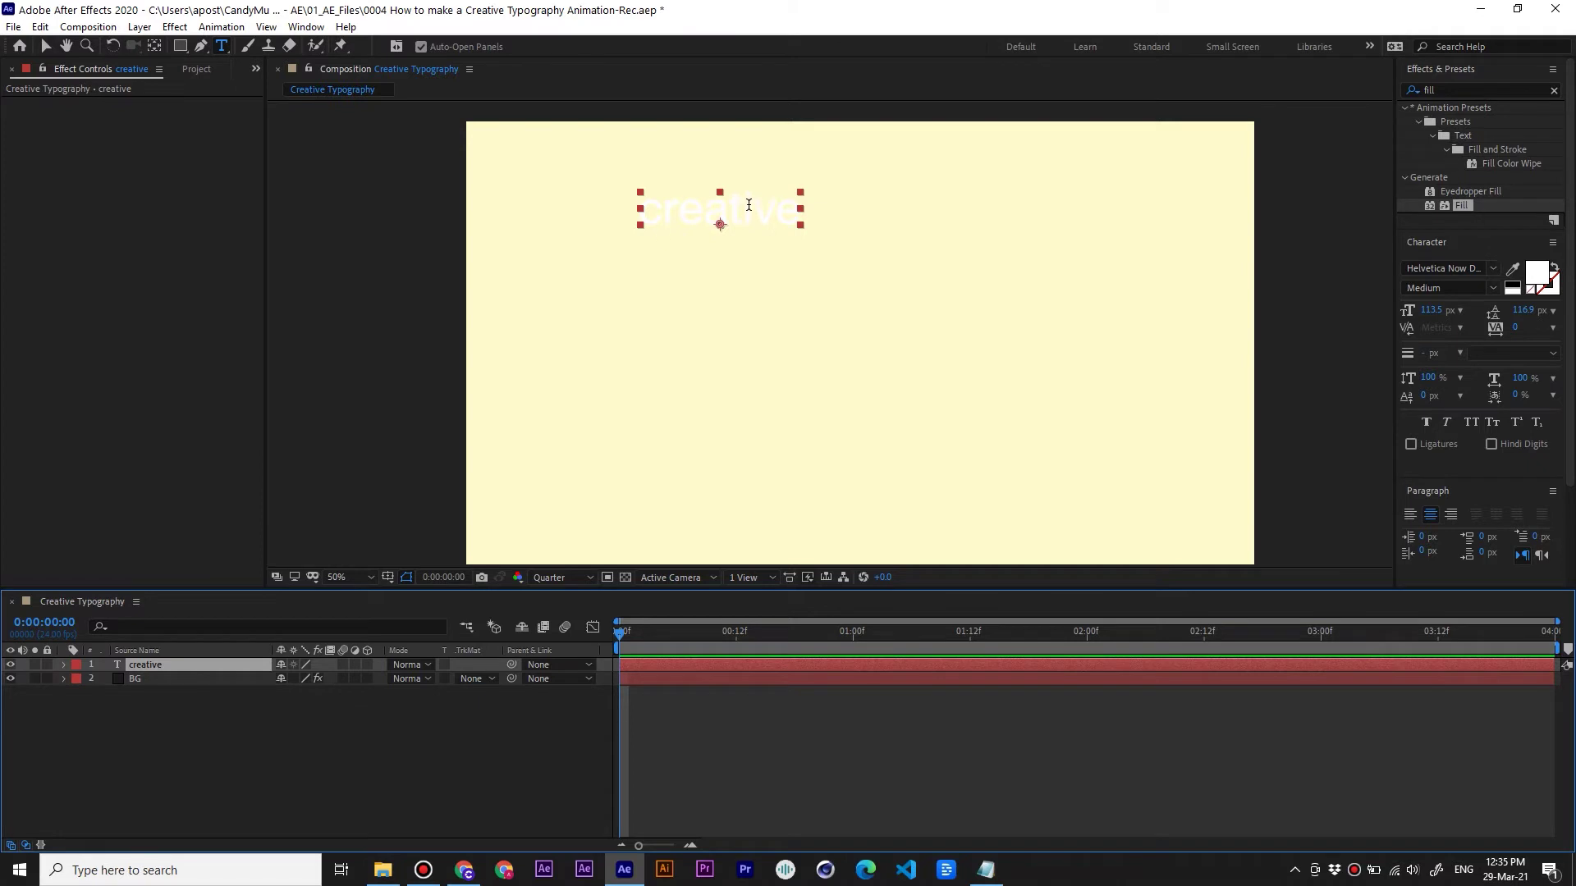
Set the text's fill color to DC4C46 and the preview resolution to Half
click(1538, 273)
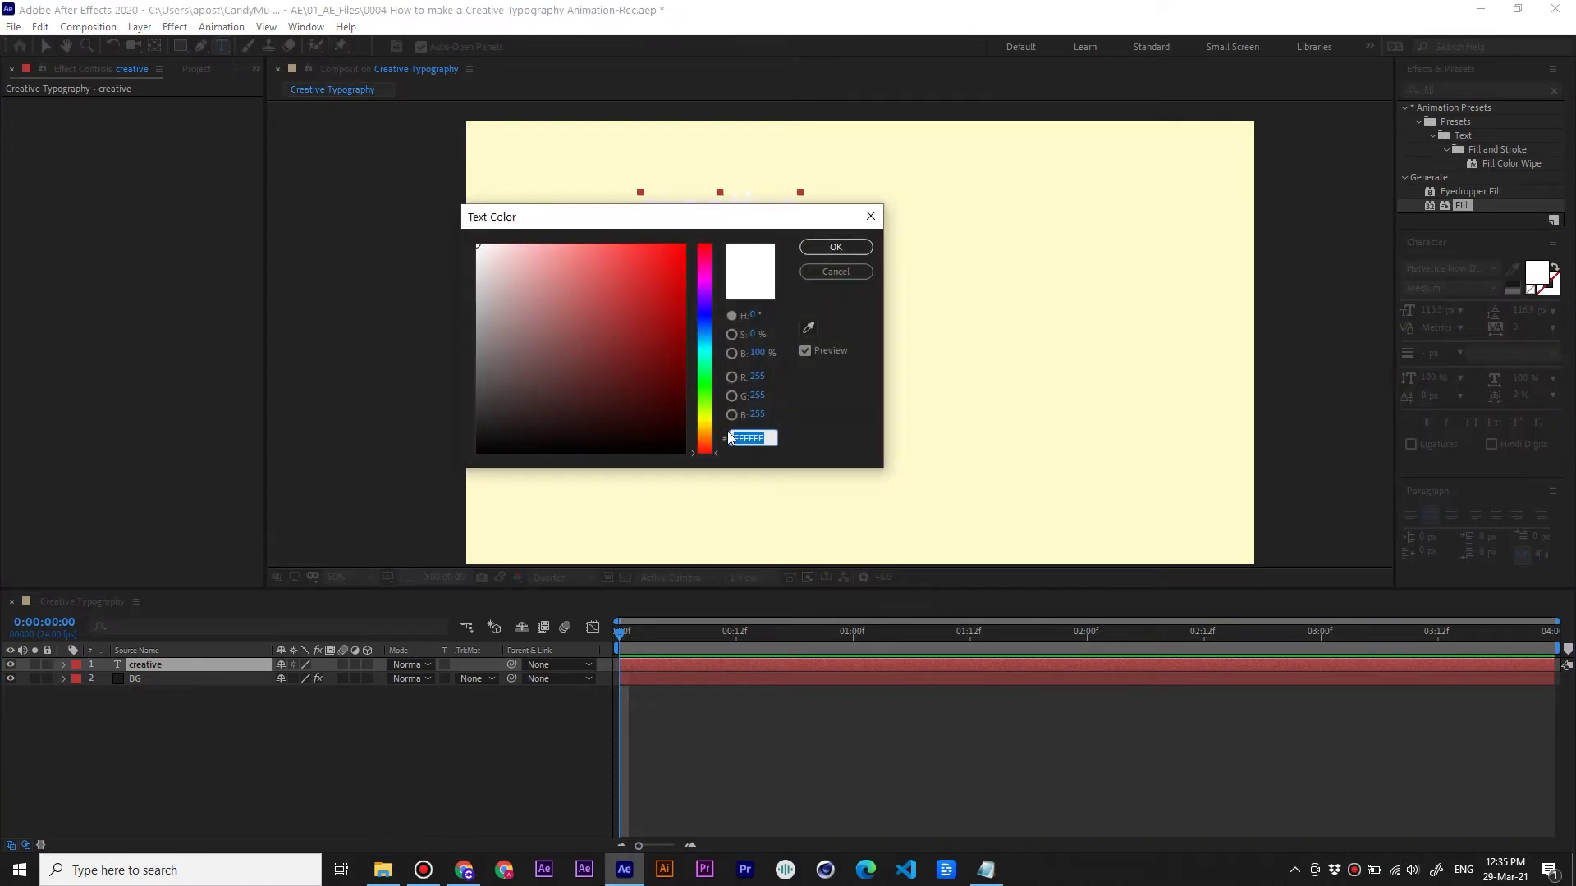
text(DC4C46)
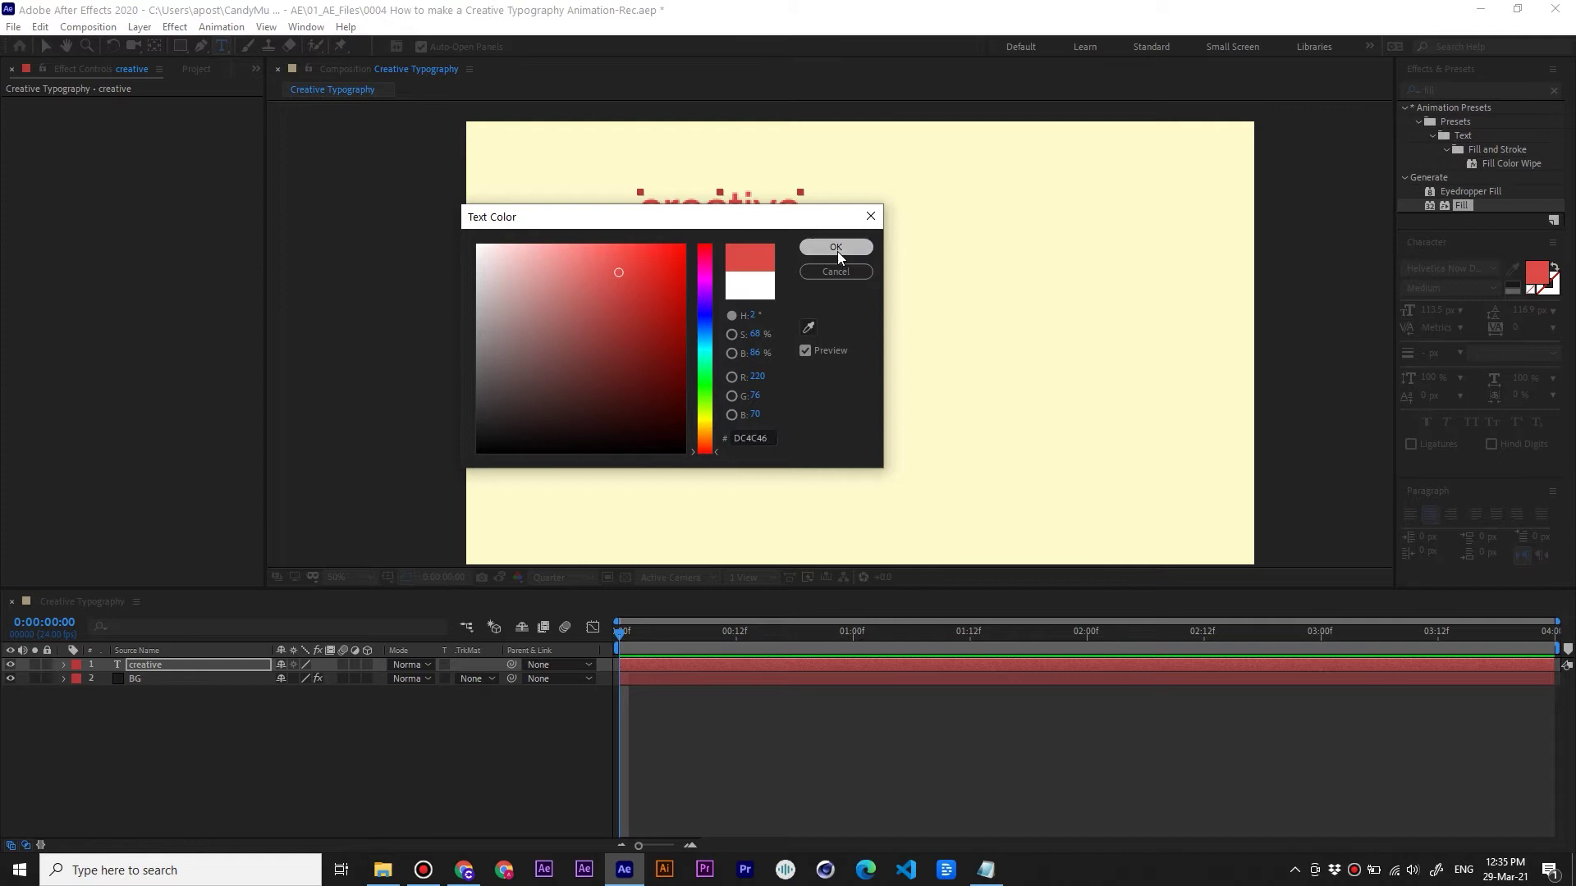
click(836, 247)
click(558, 578)
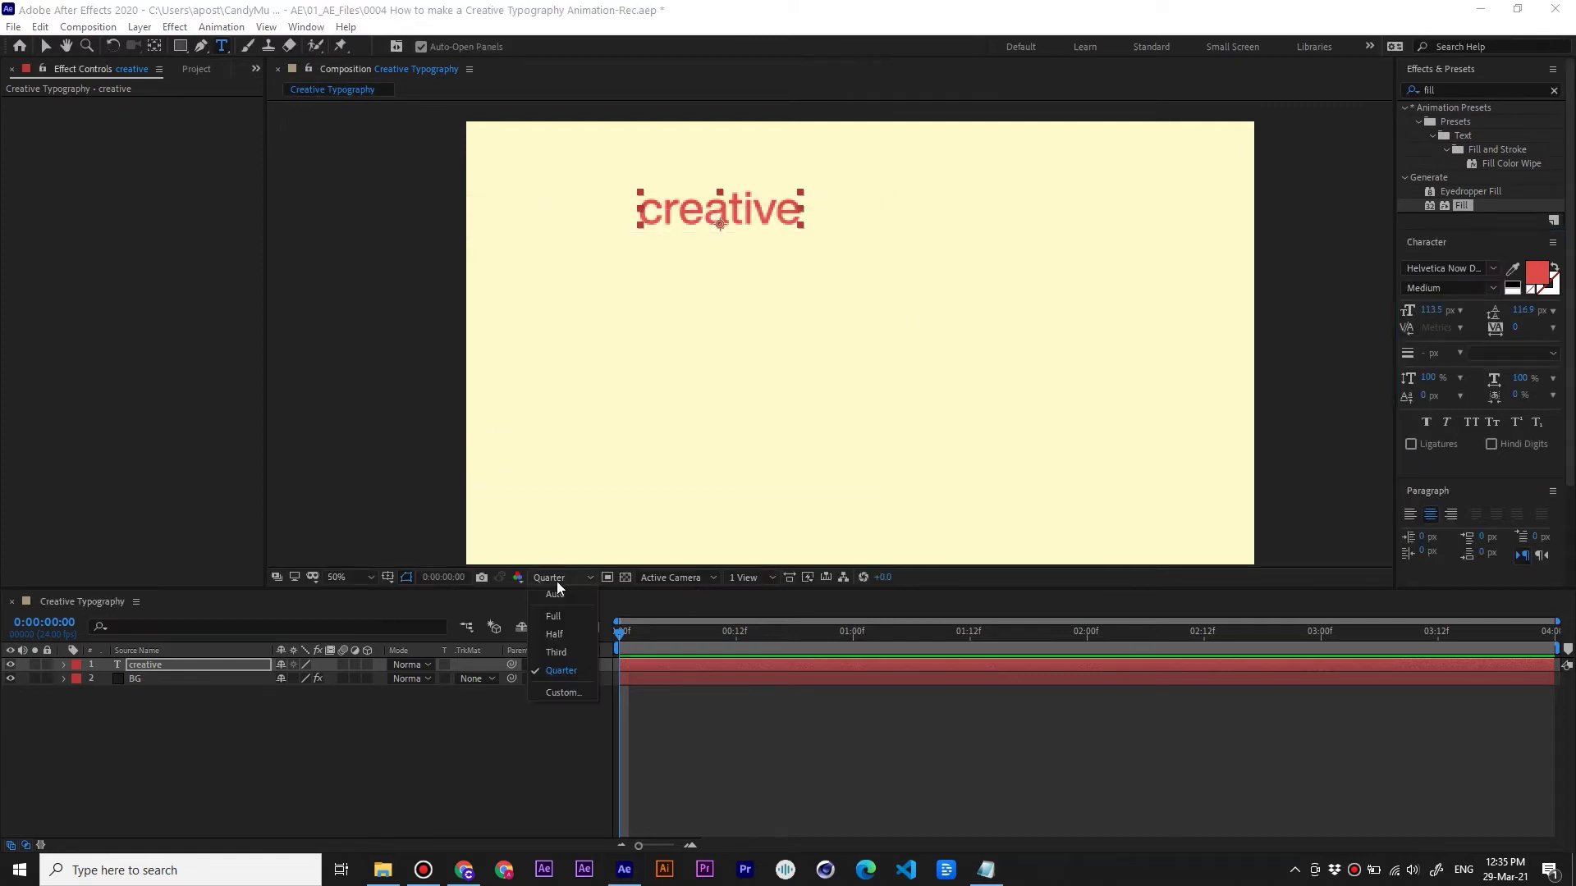
click(564, 630)
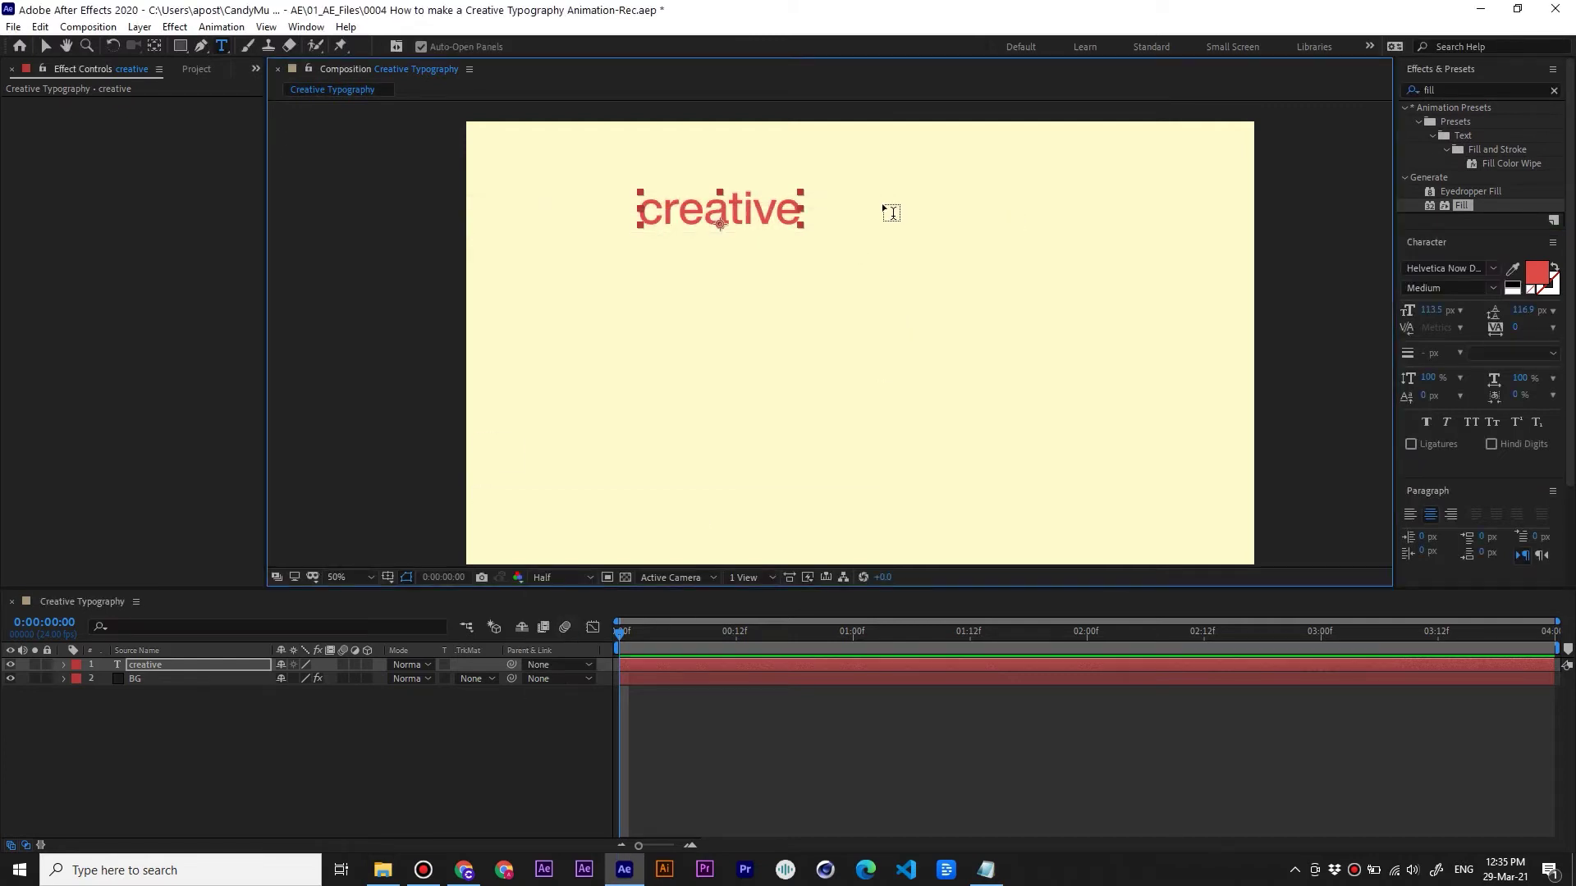
Center the "creative" text layer horizontally and vertically in the composition using Align
click(179, 667)
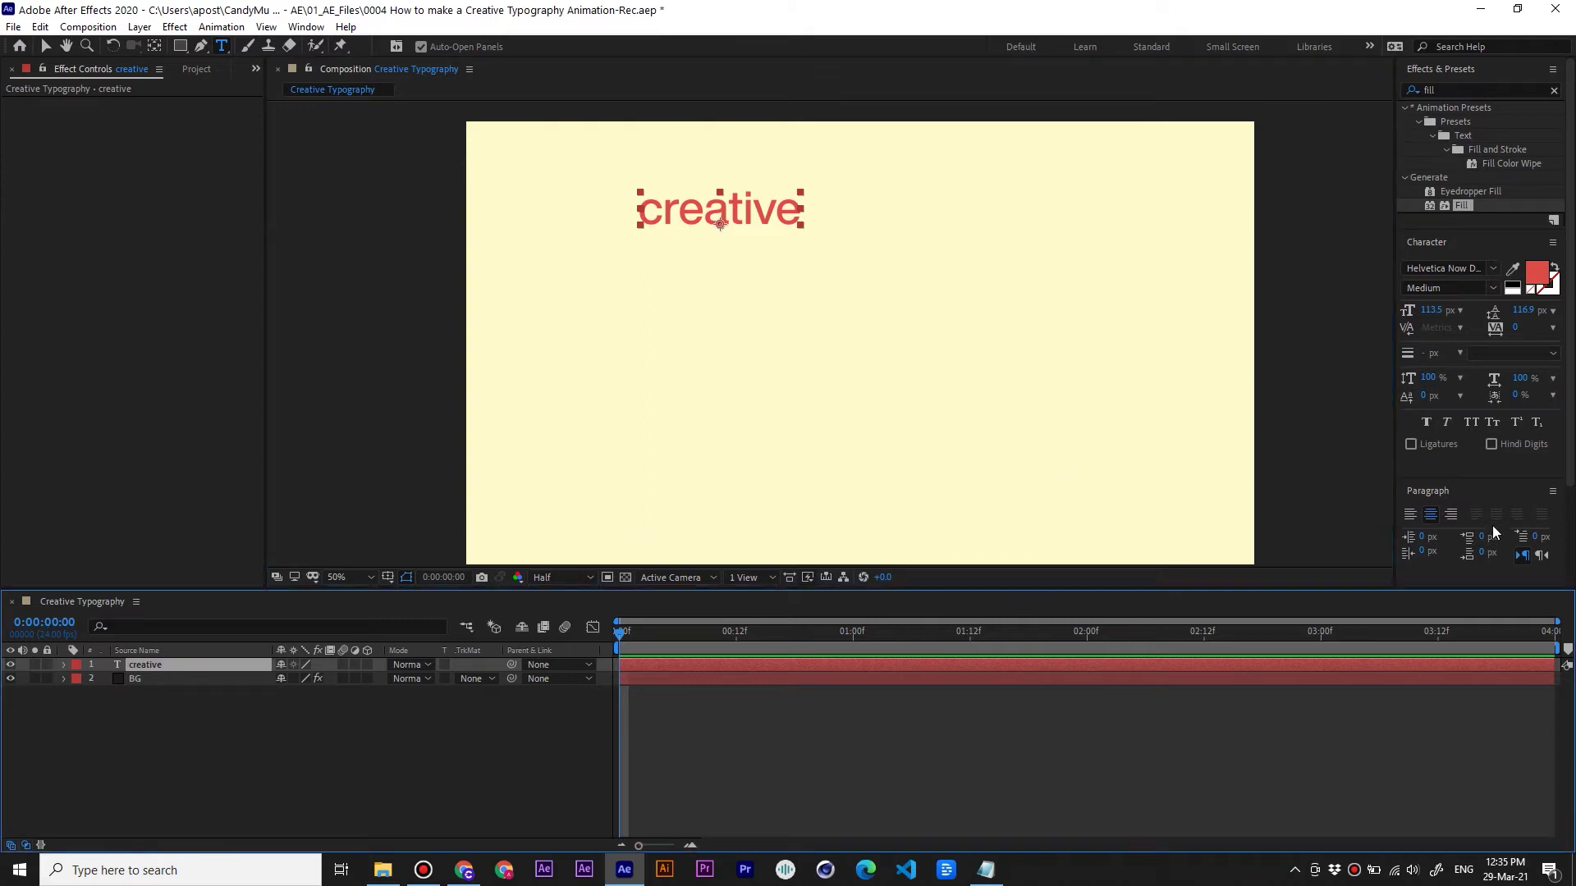
drag(1570, 398, 1569, 495)
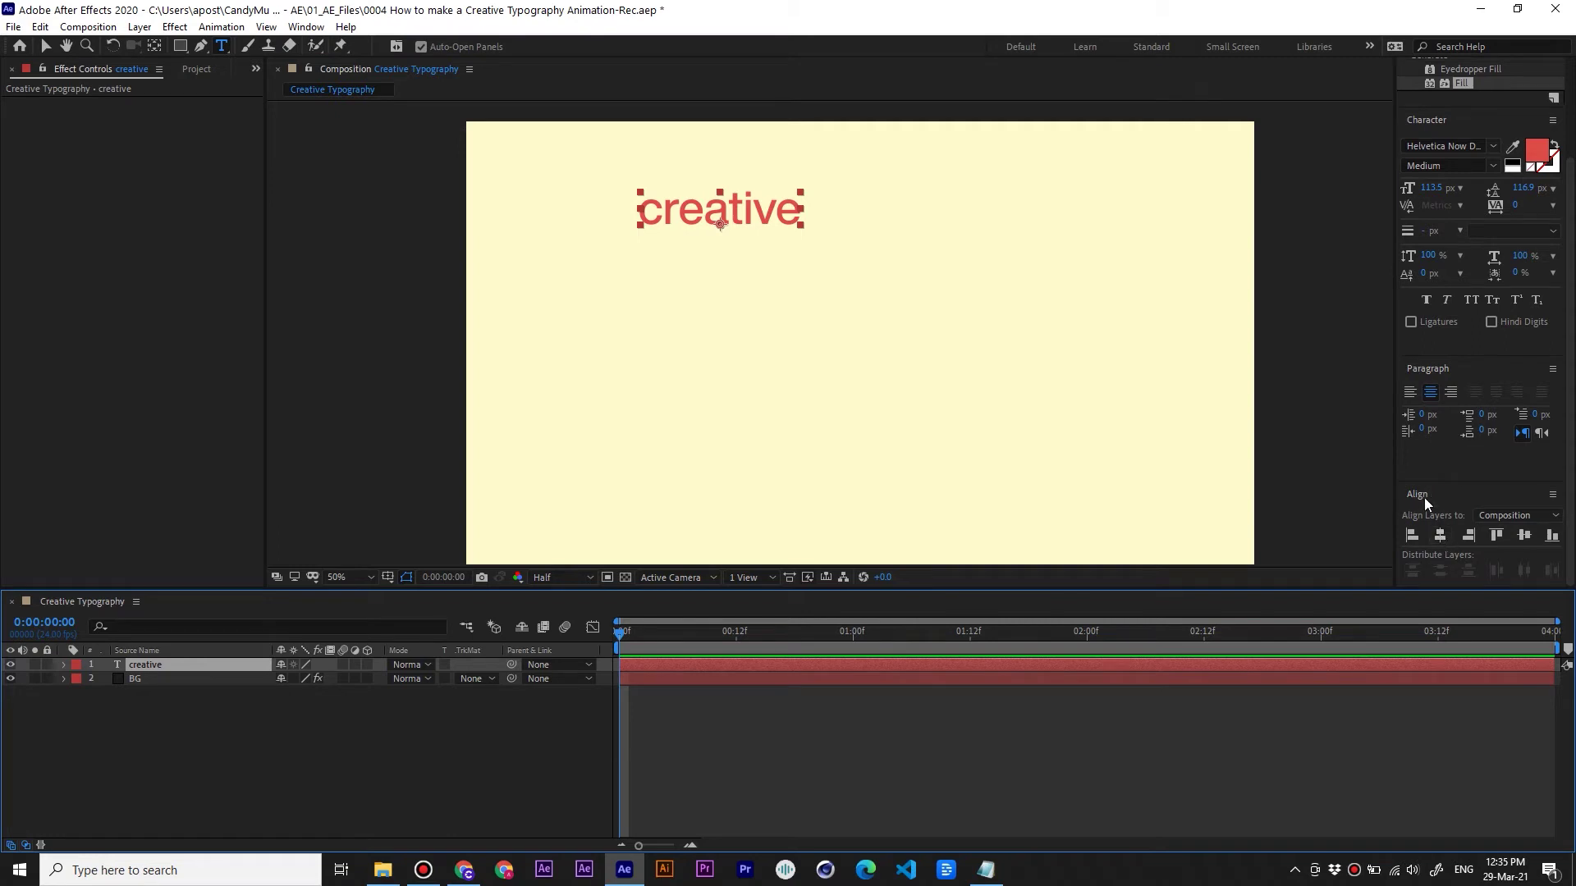
click(302, 31)
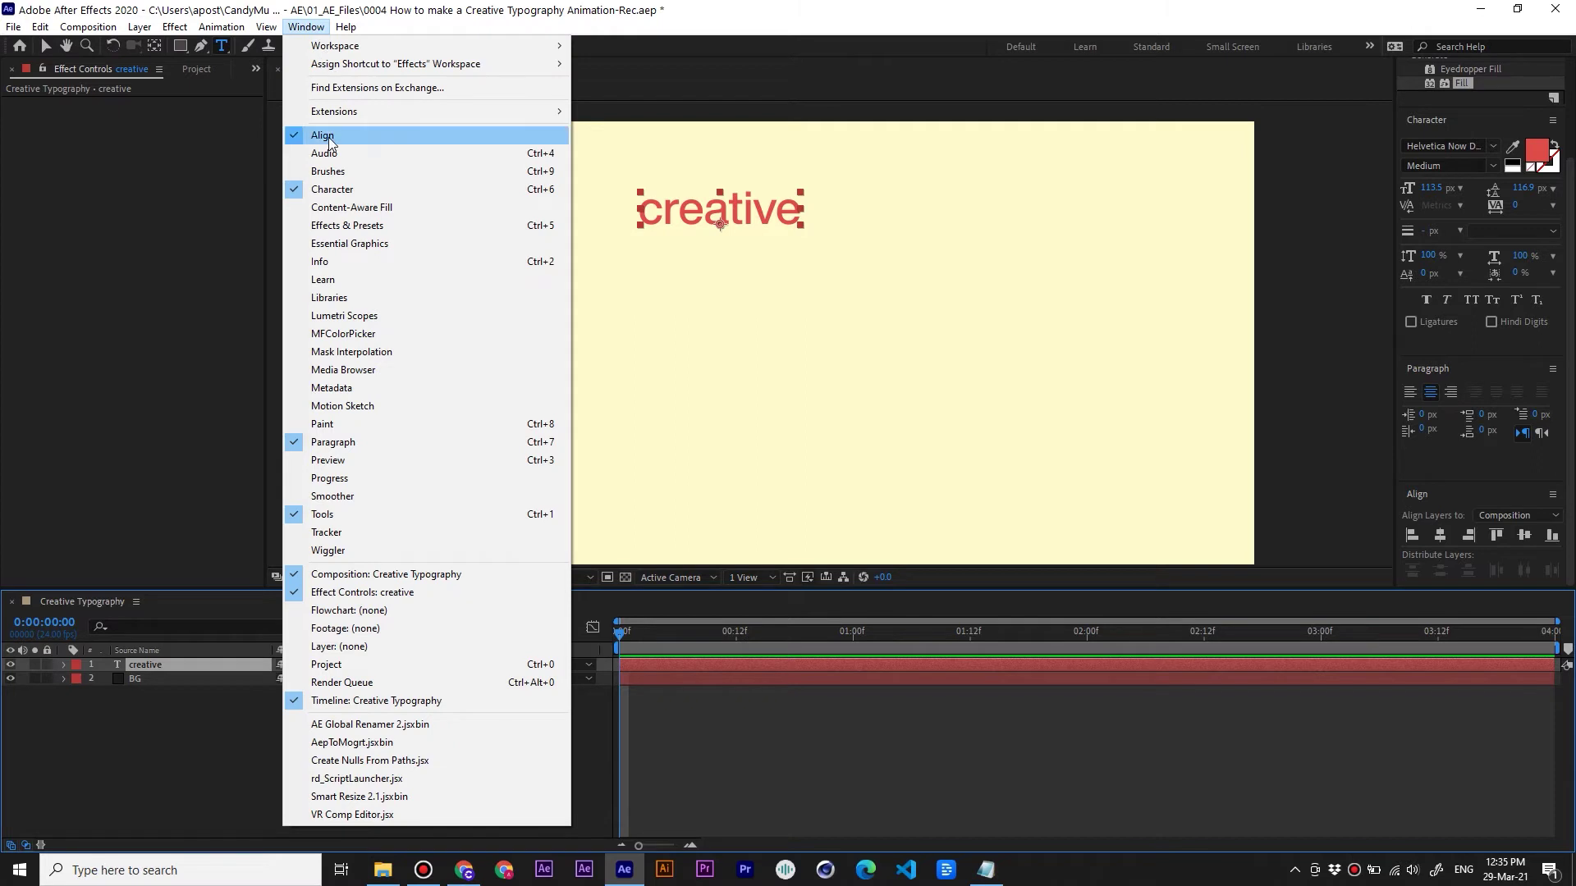
click(329, 144)
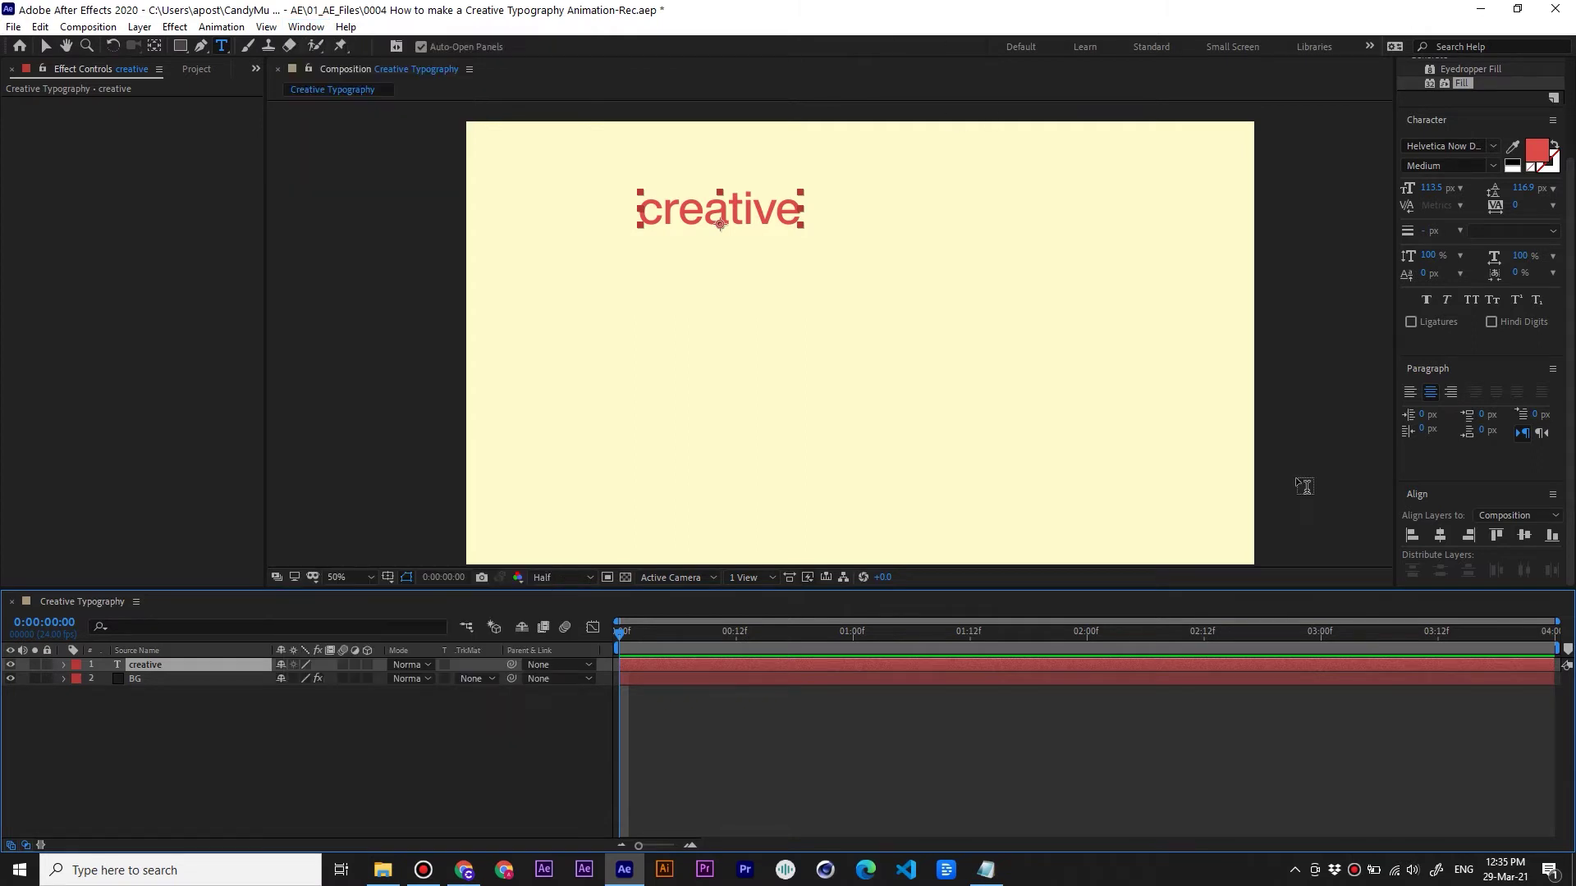
click(1440, 535)
click(1525, 536)
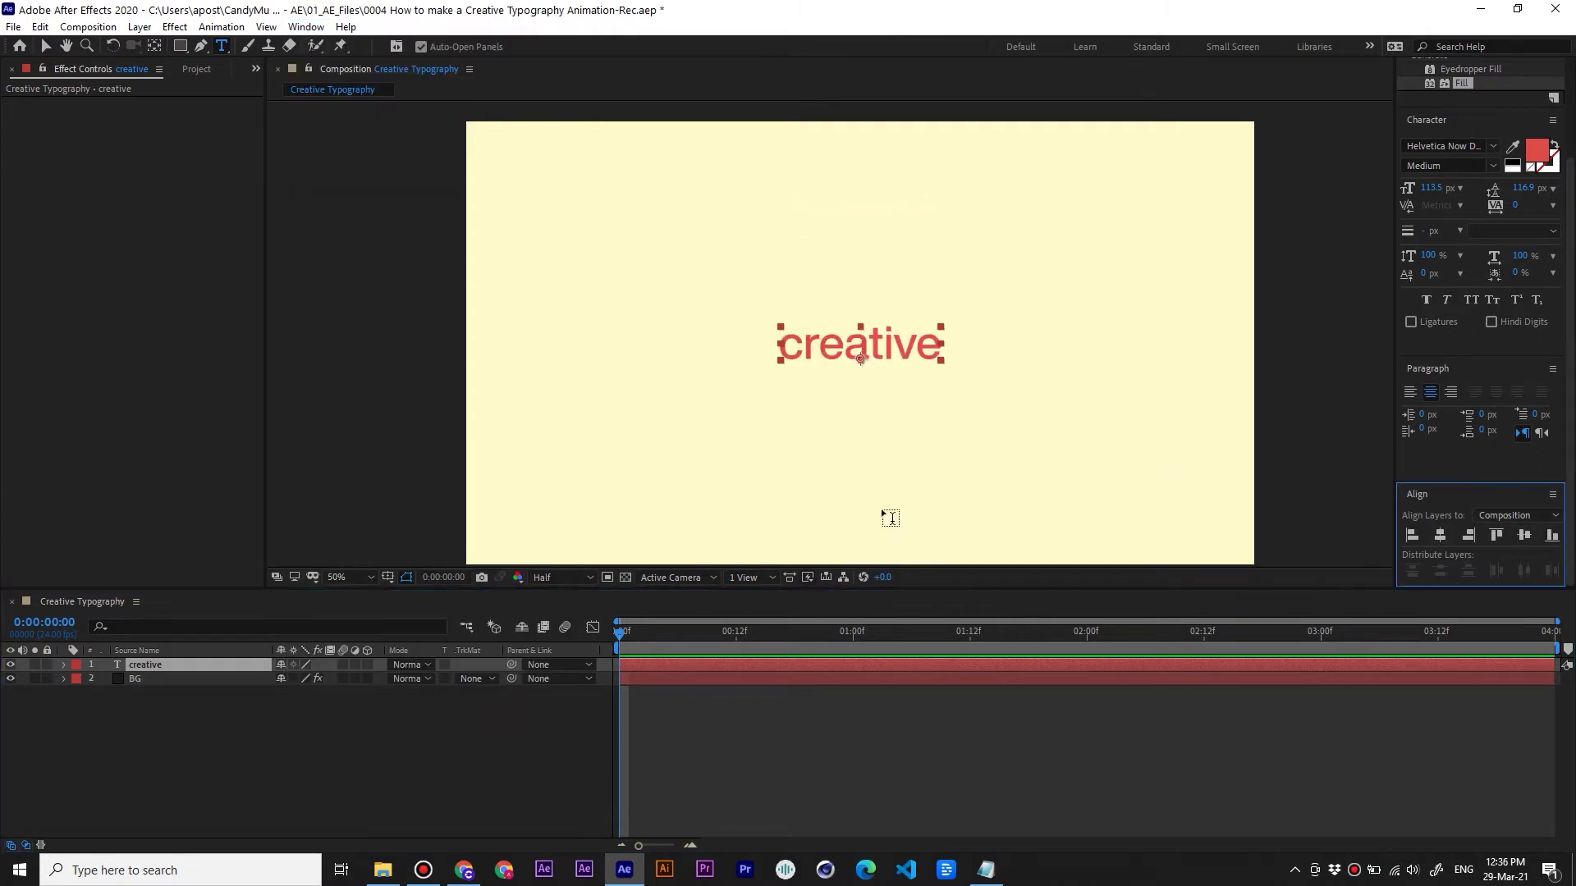
Apply All Caps to the "creative" text layer and change its font to Montserrat
click(238, 665)
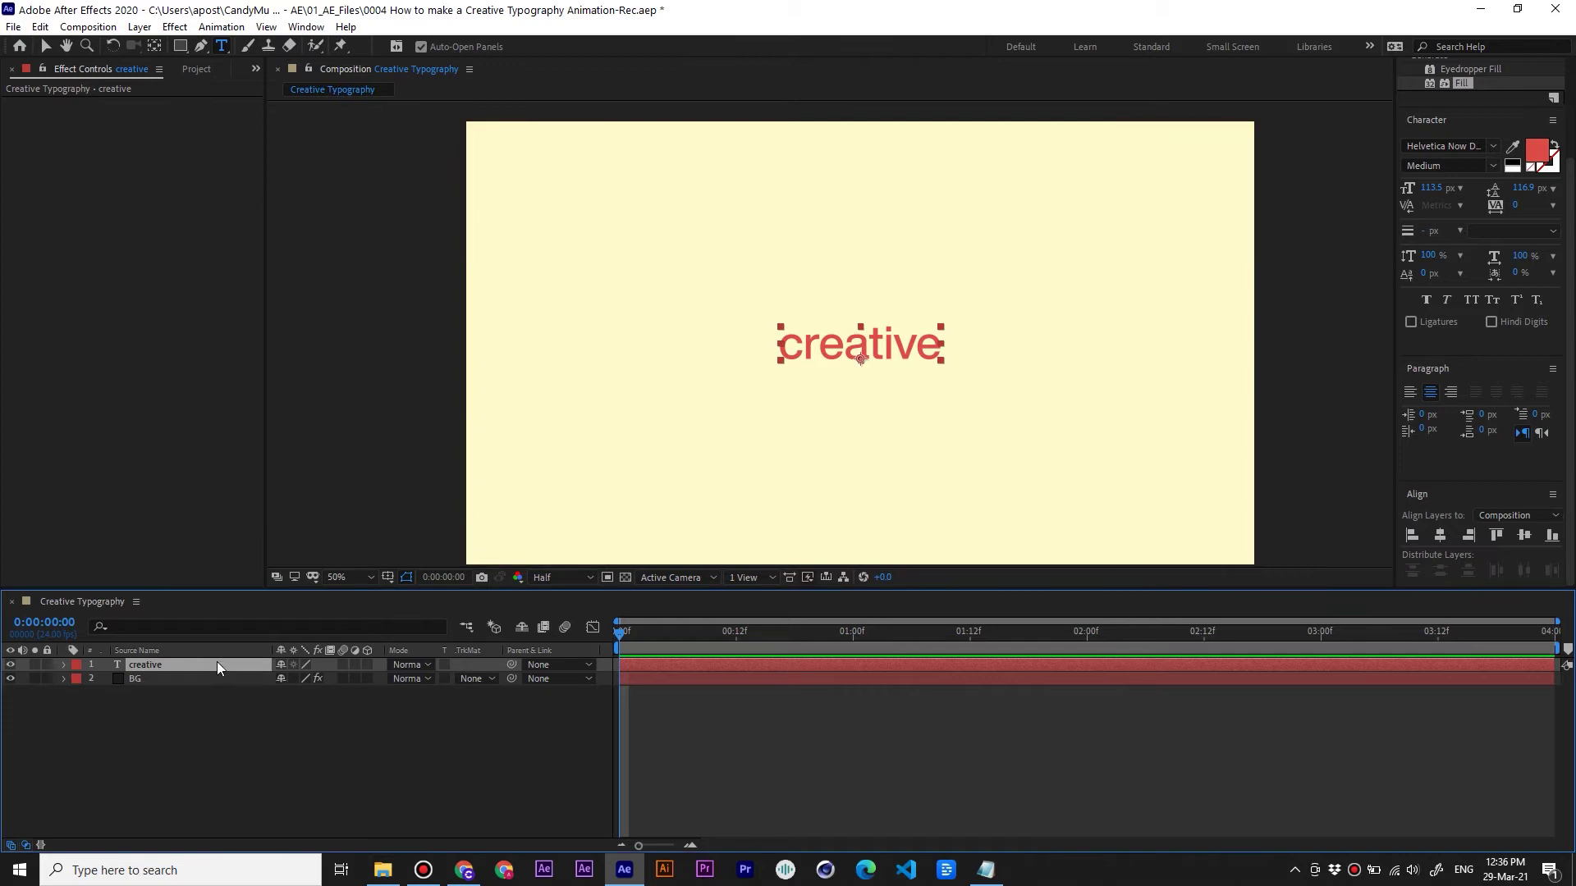
click(1470, 302)
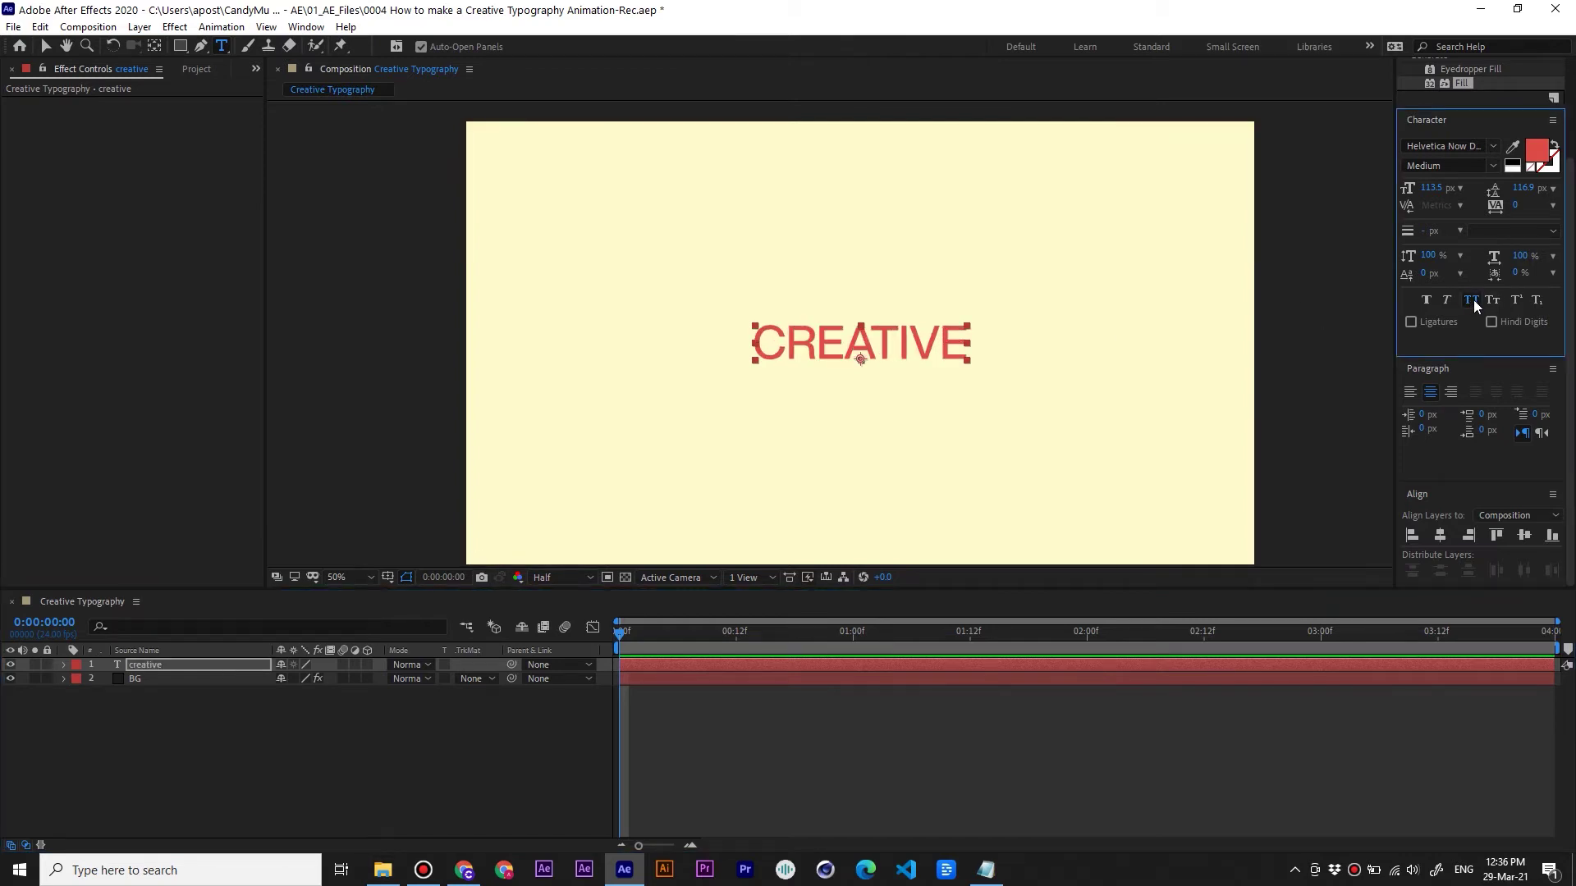
click(219, 668)
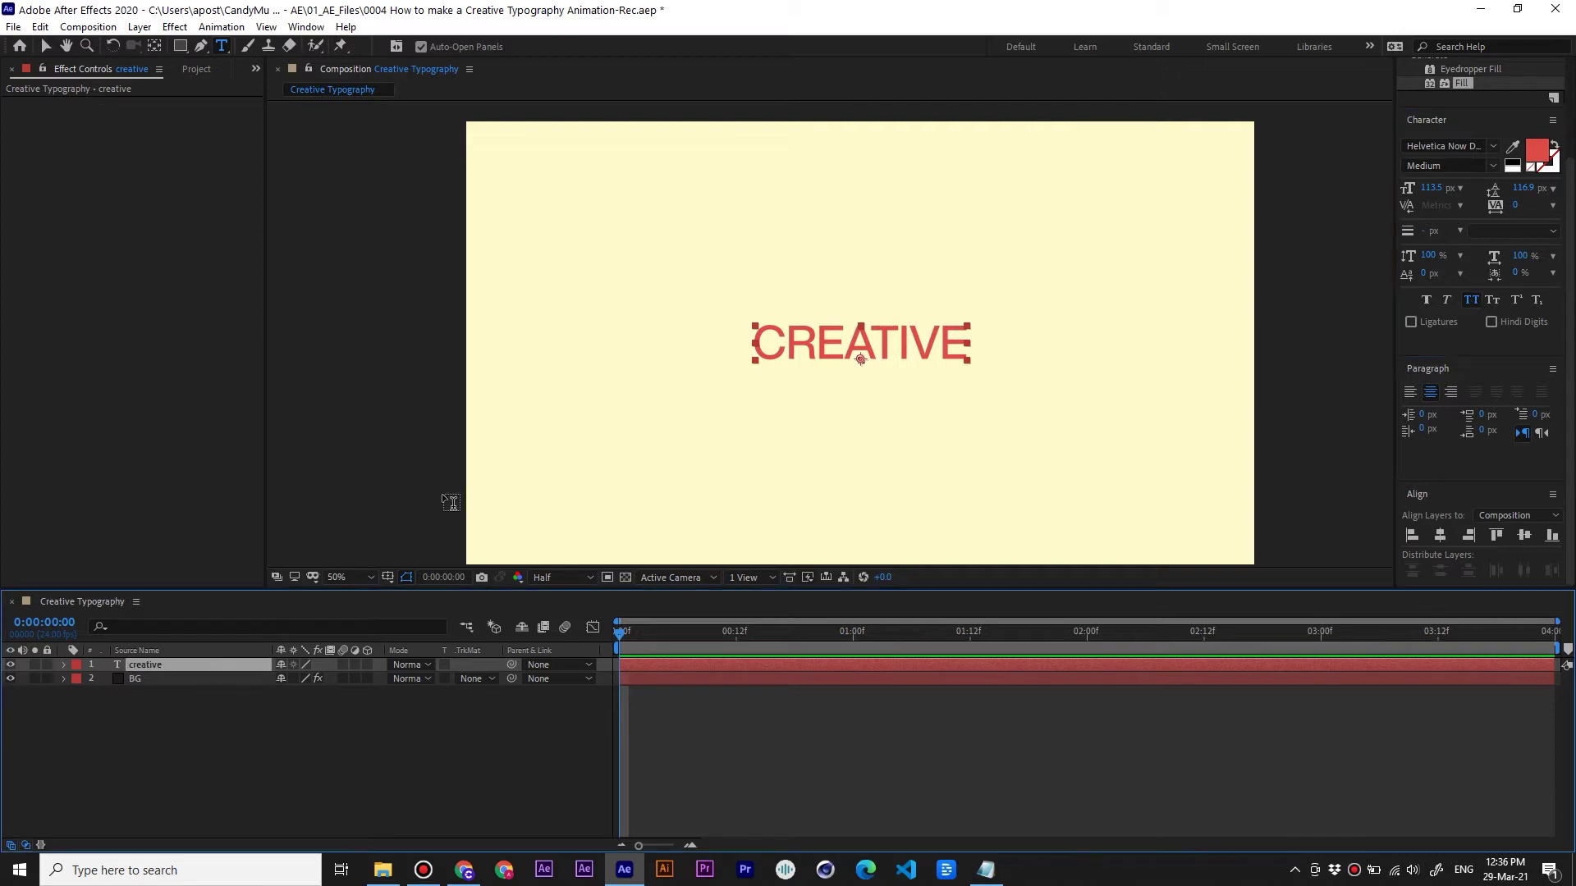
click(1454, 145)
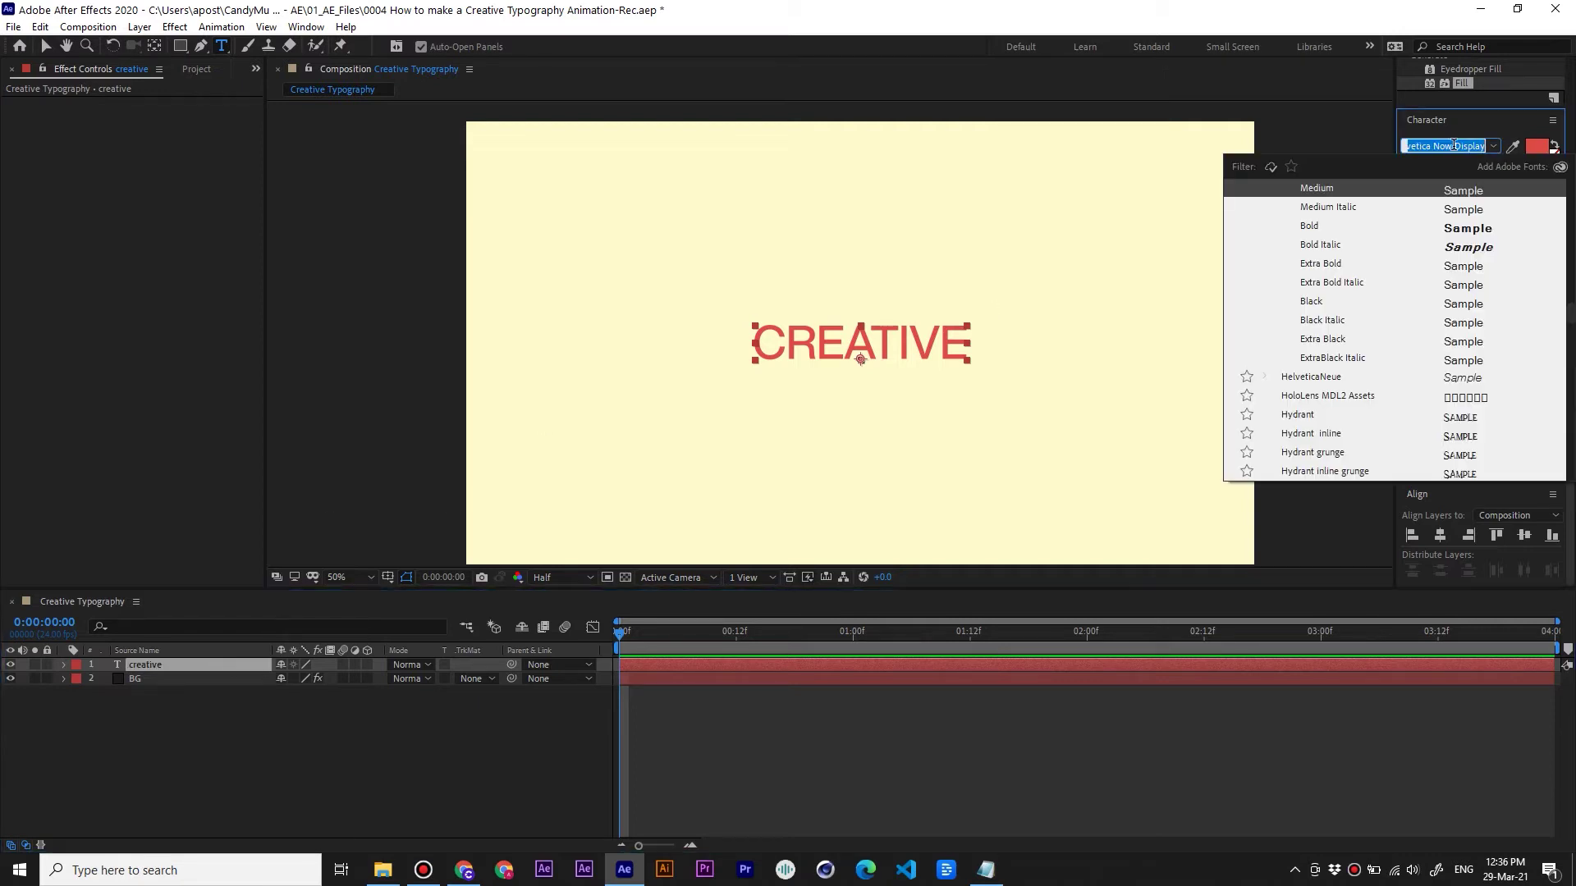
text(monte)
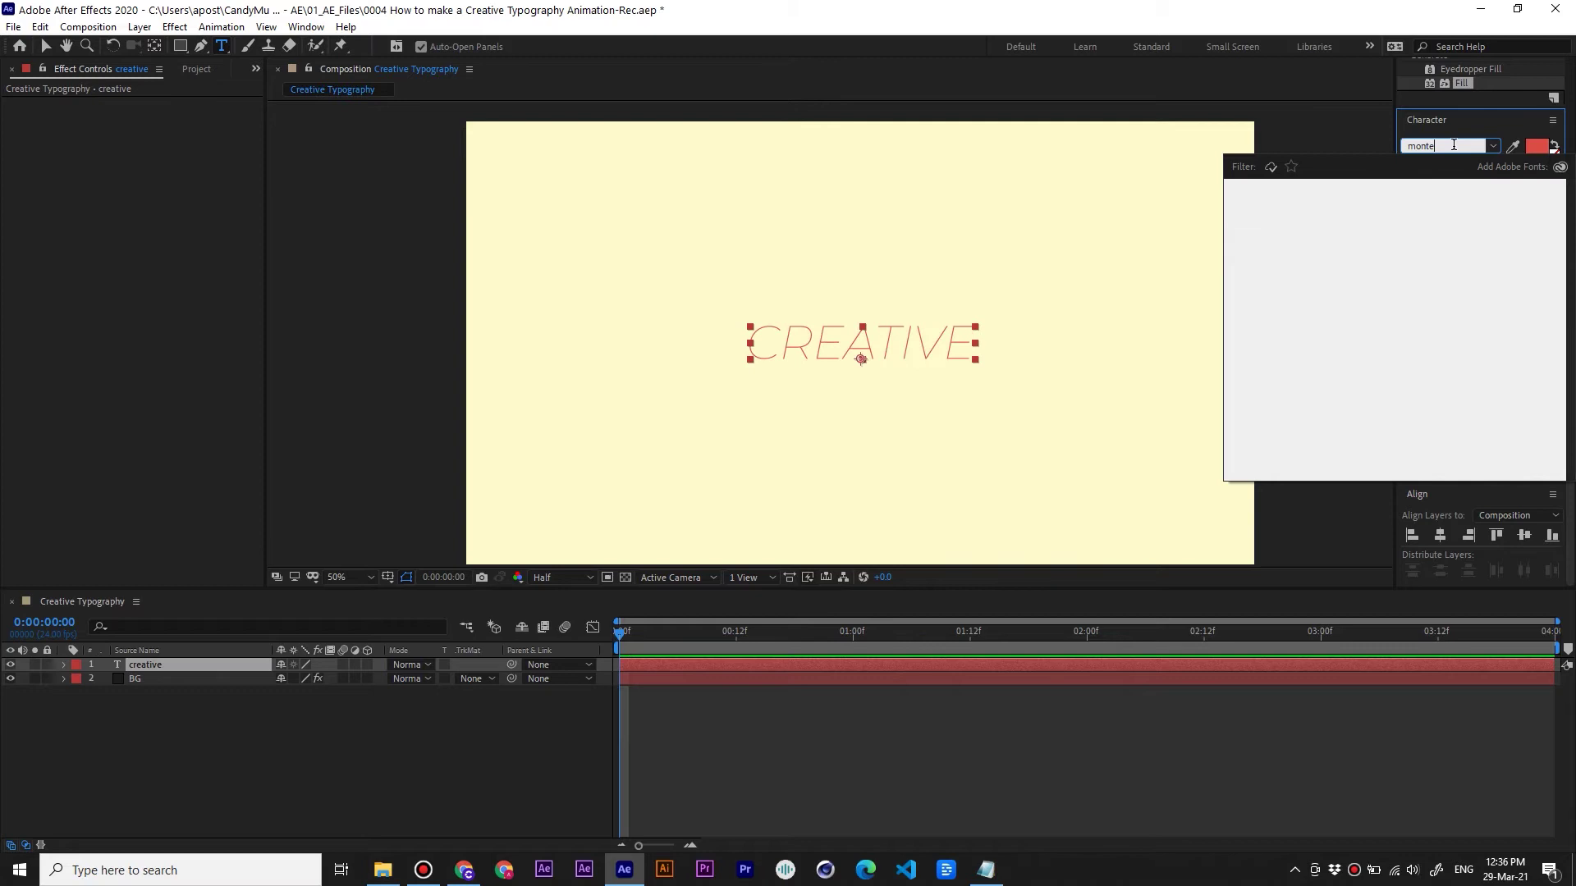
key(BackSpace)
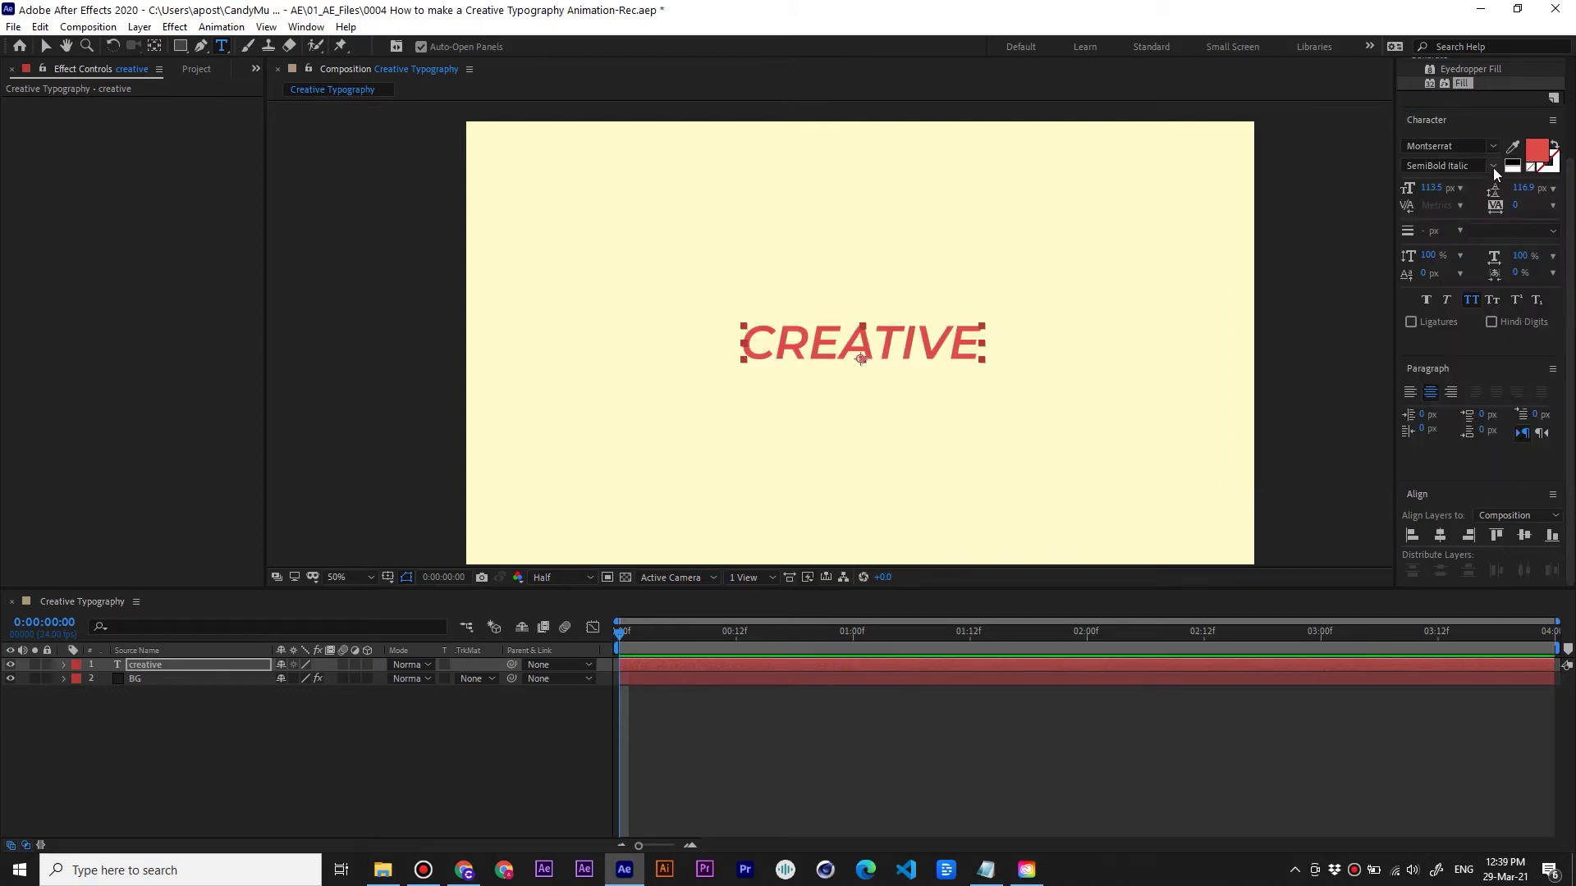
Set the "creative" text's font style to Black and its font size to 167 px
click(1493, 167)
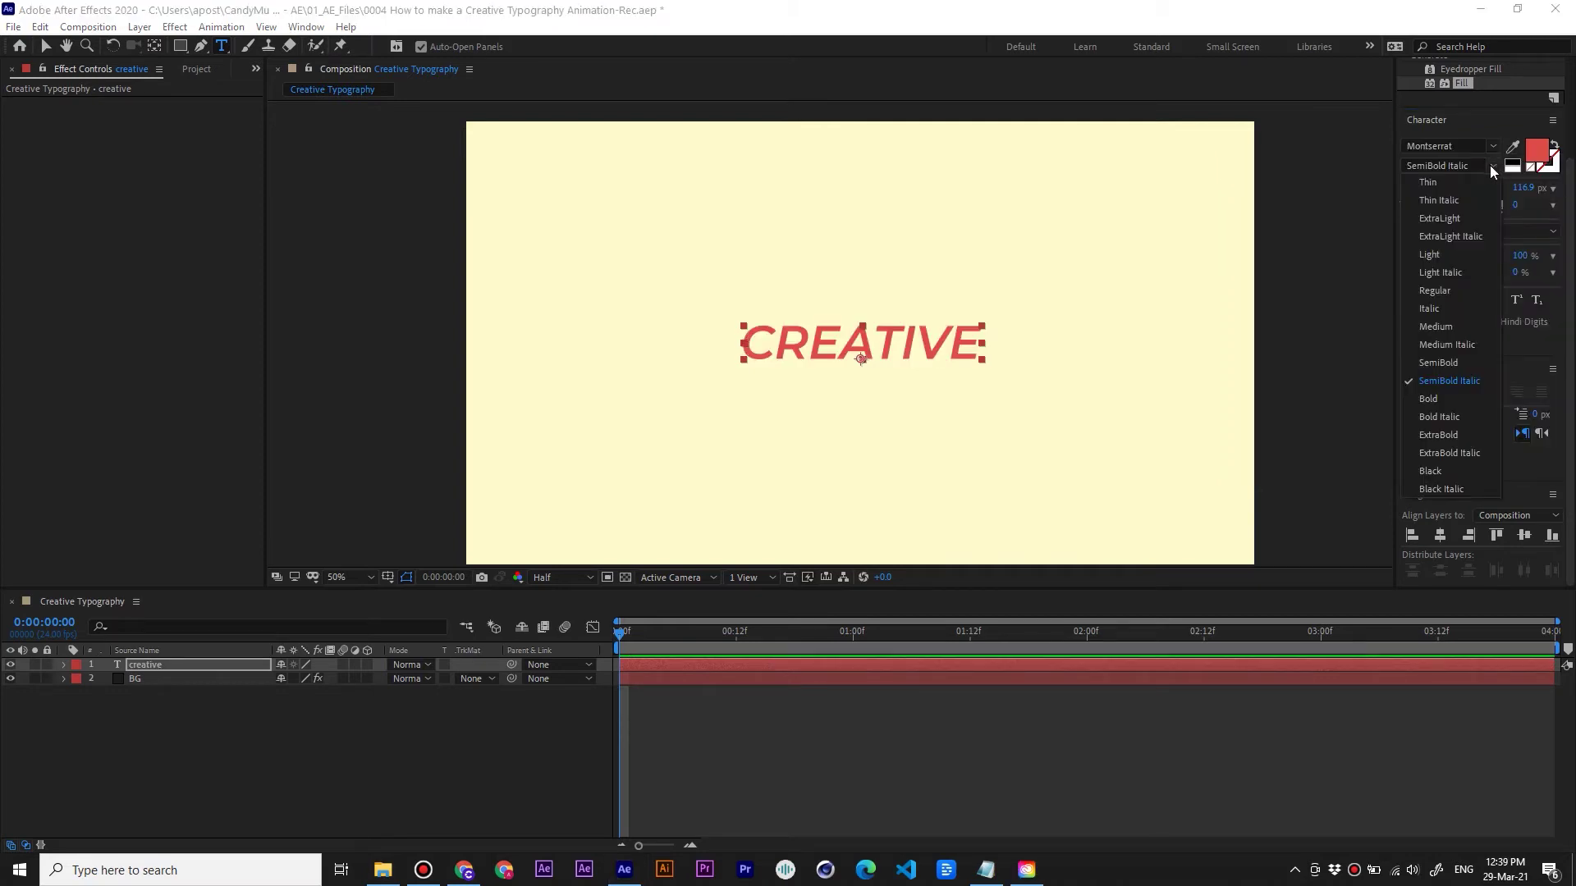
click(1430, 471)
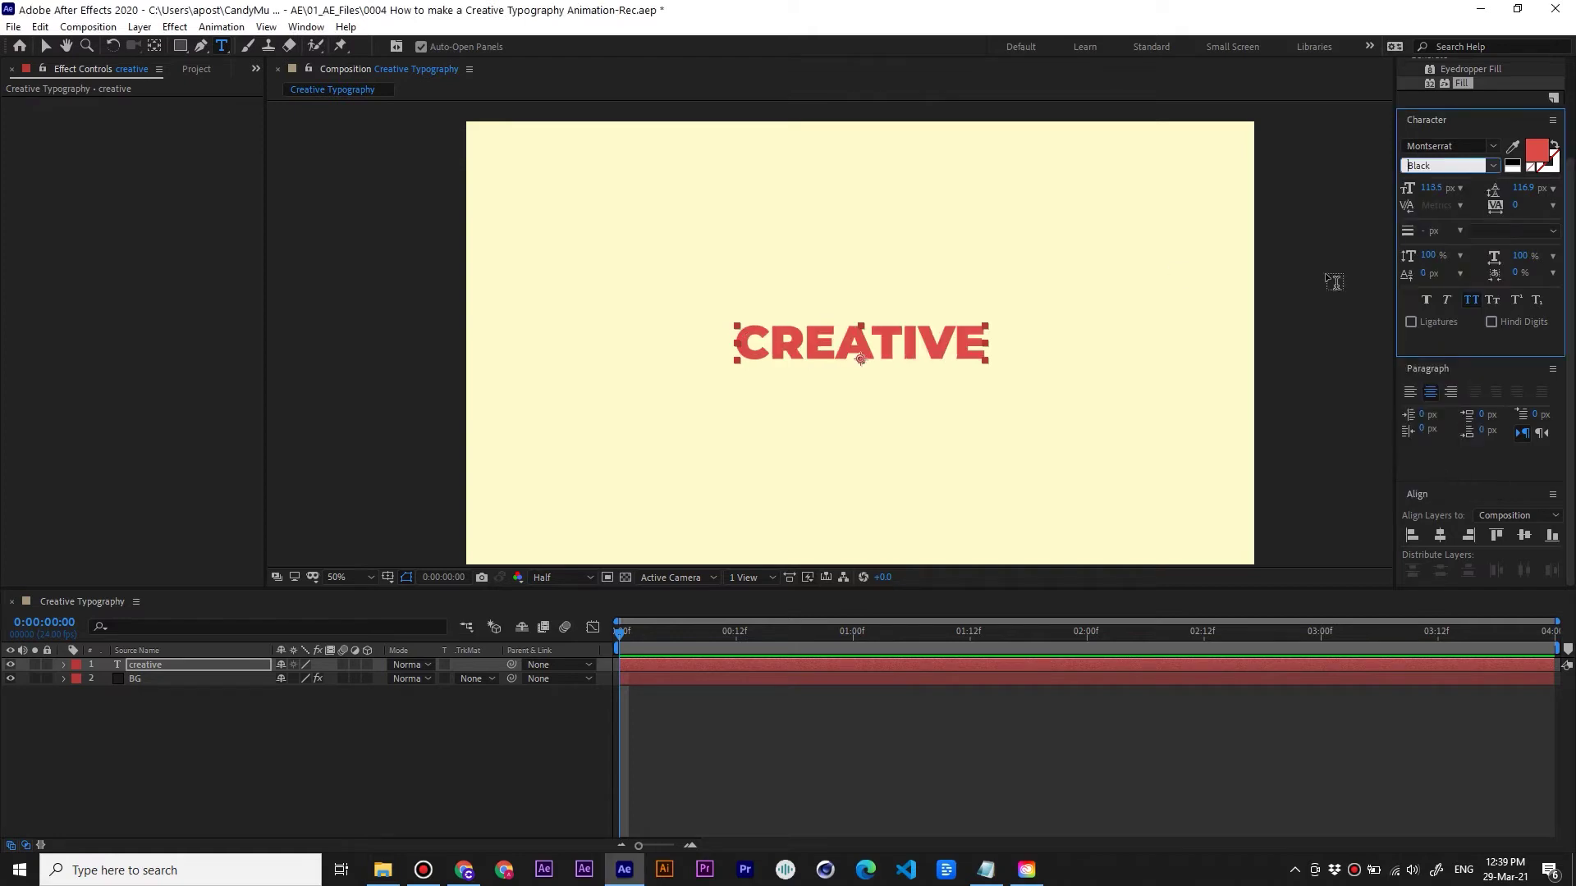
click(217, 712)
click(214, 666)
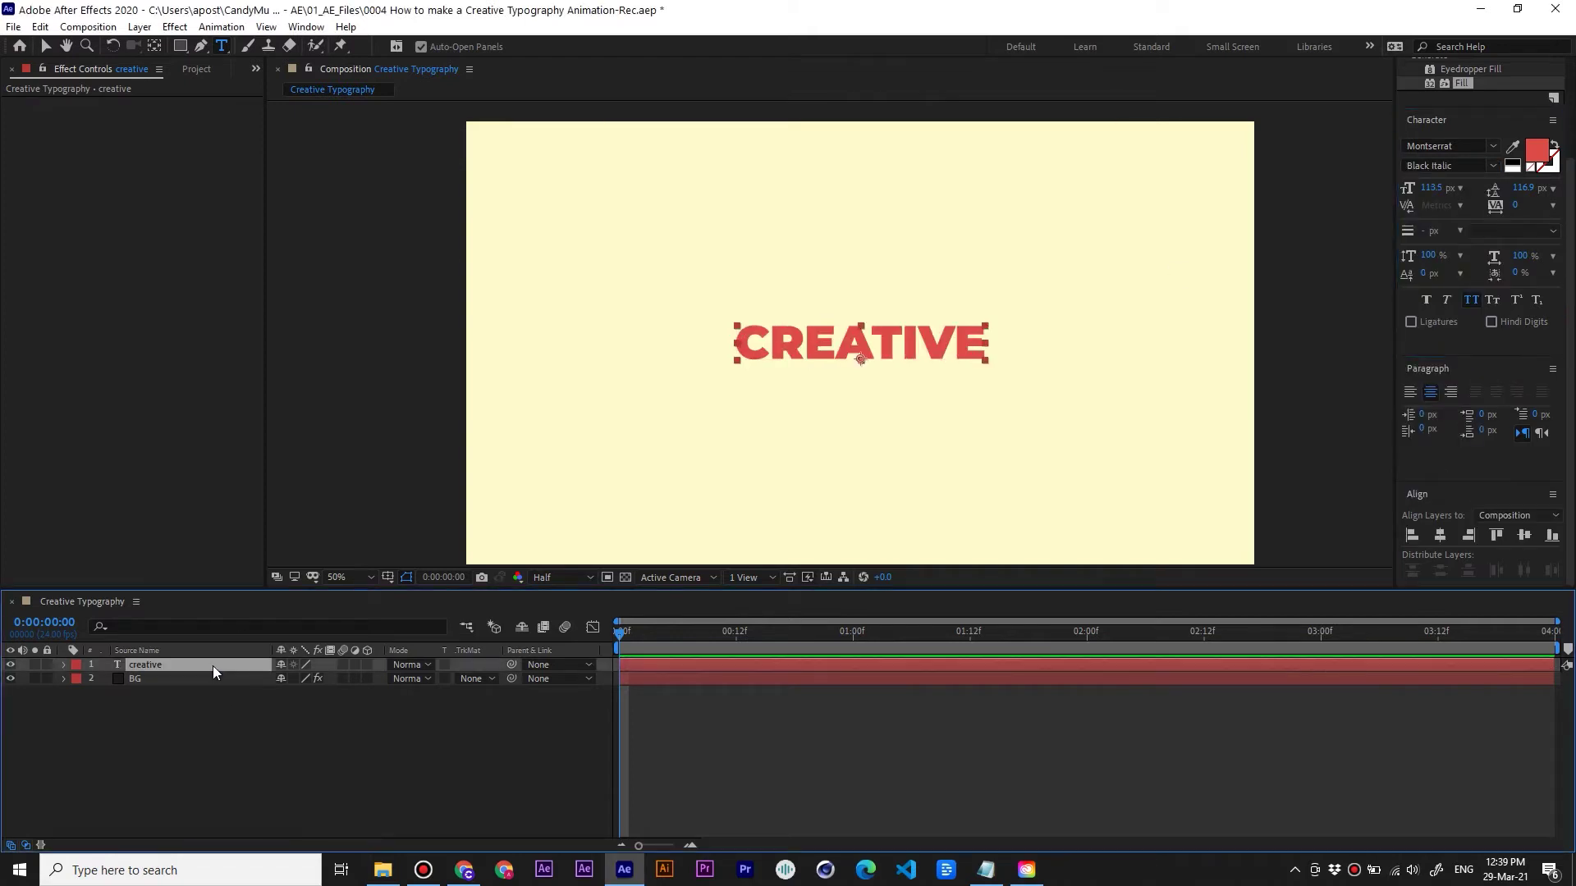
click(1432, 187)
text(1)
text(57)
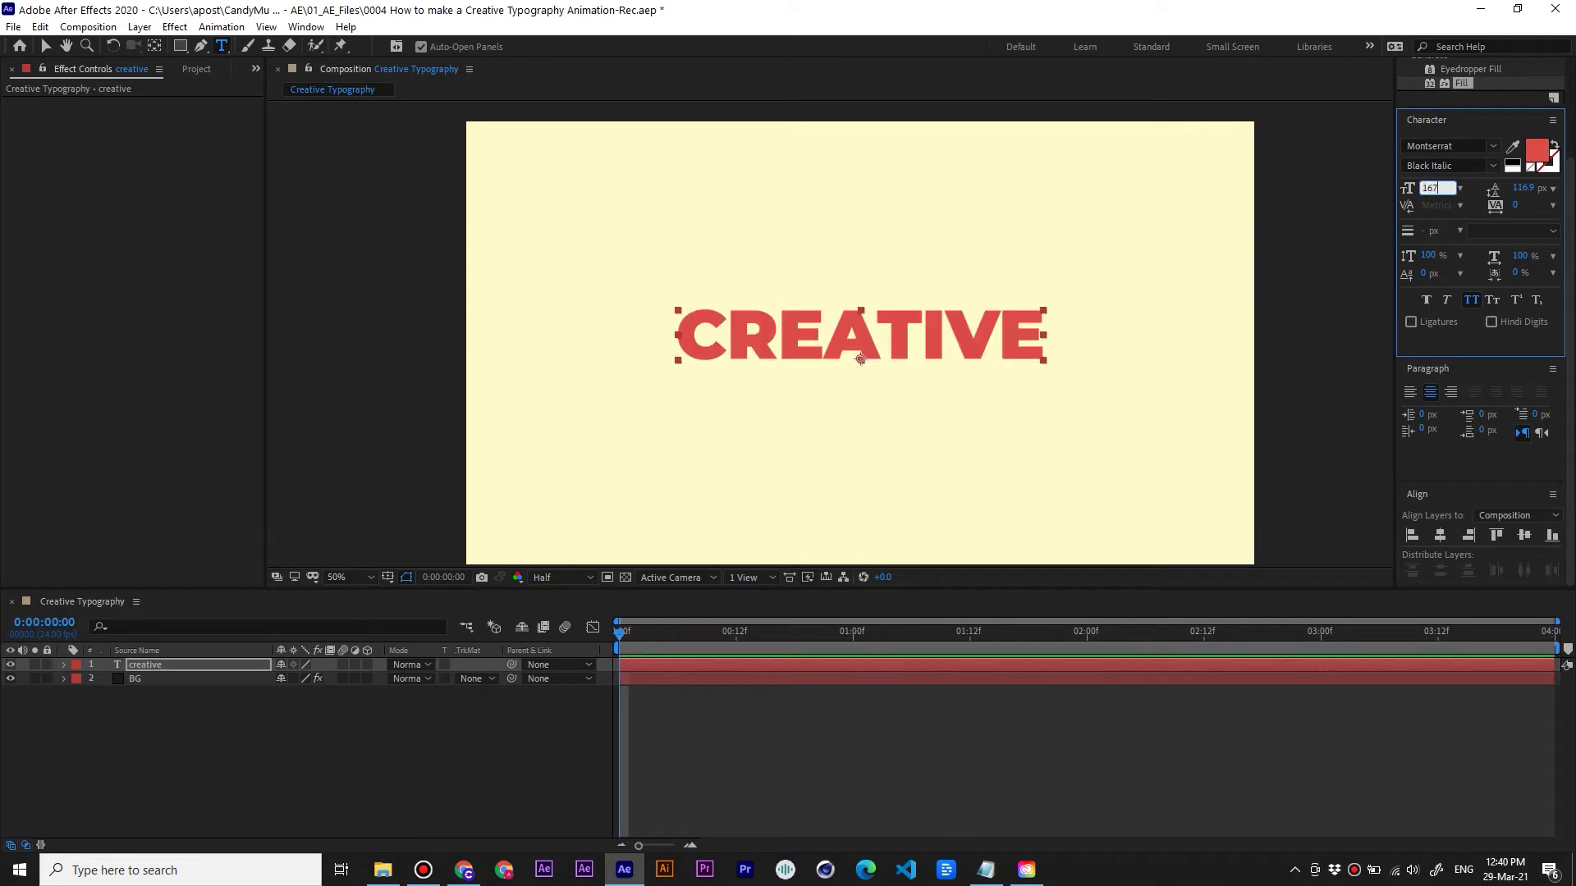
click(268, 770)
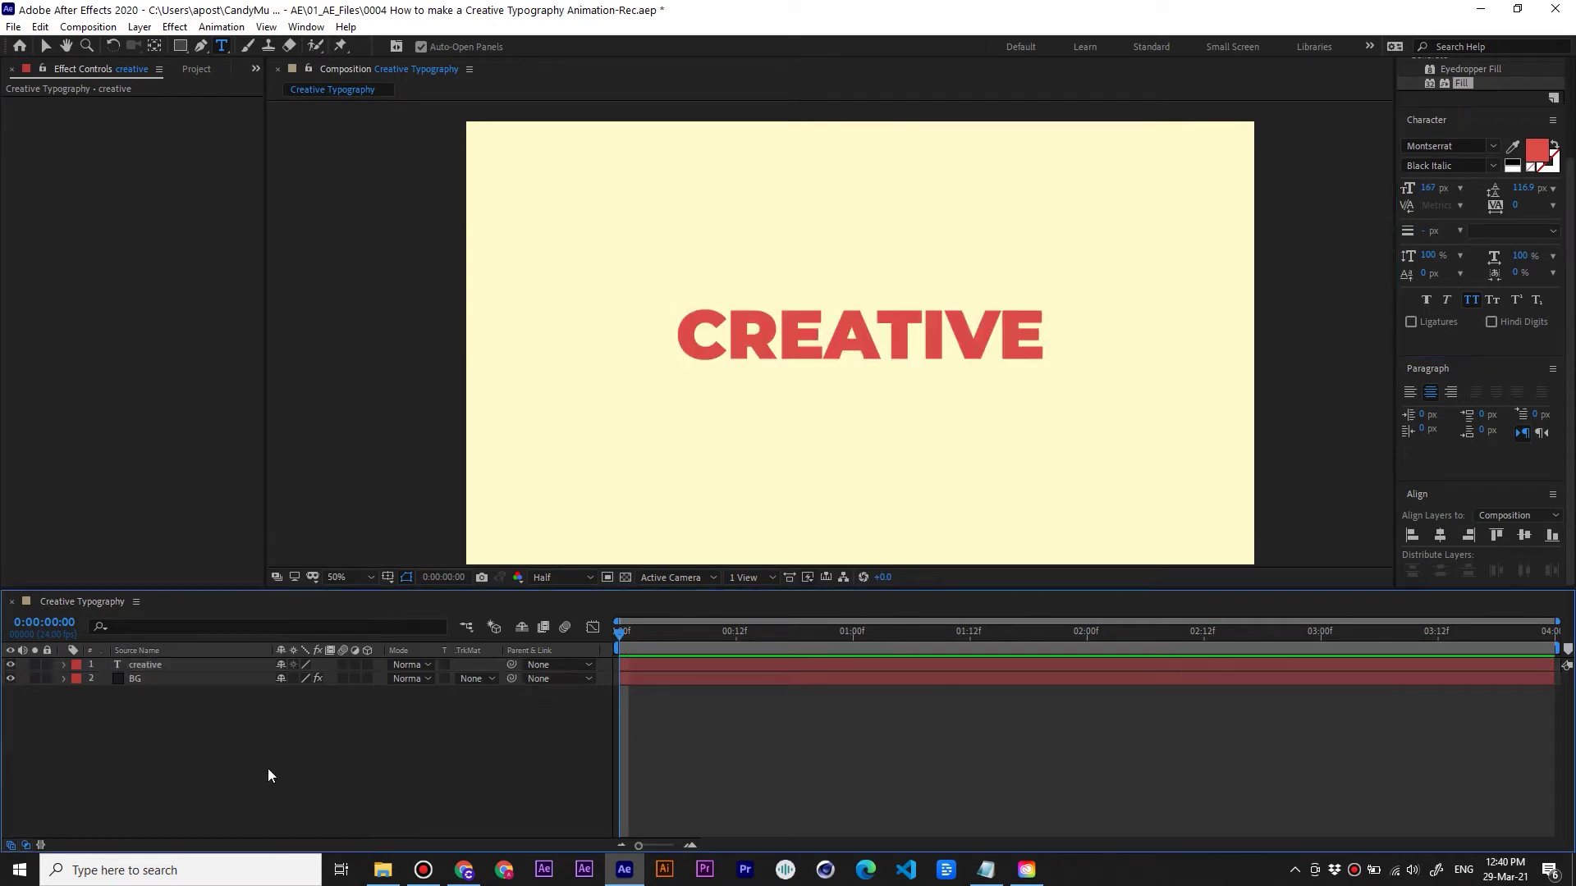
Raise the "creative" layer to a Y position of about 506.8 and center it horizontally in the composition
click(182, 666)
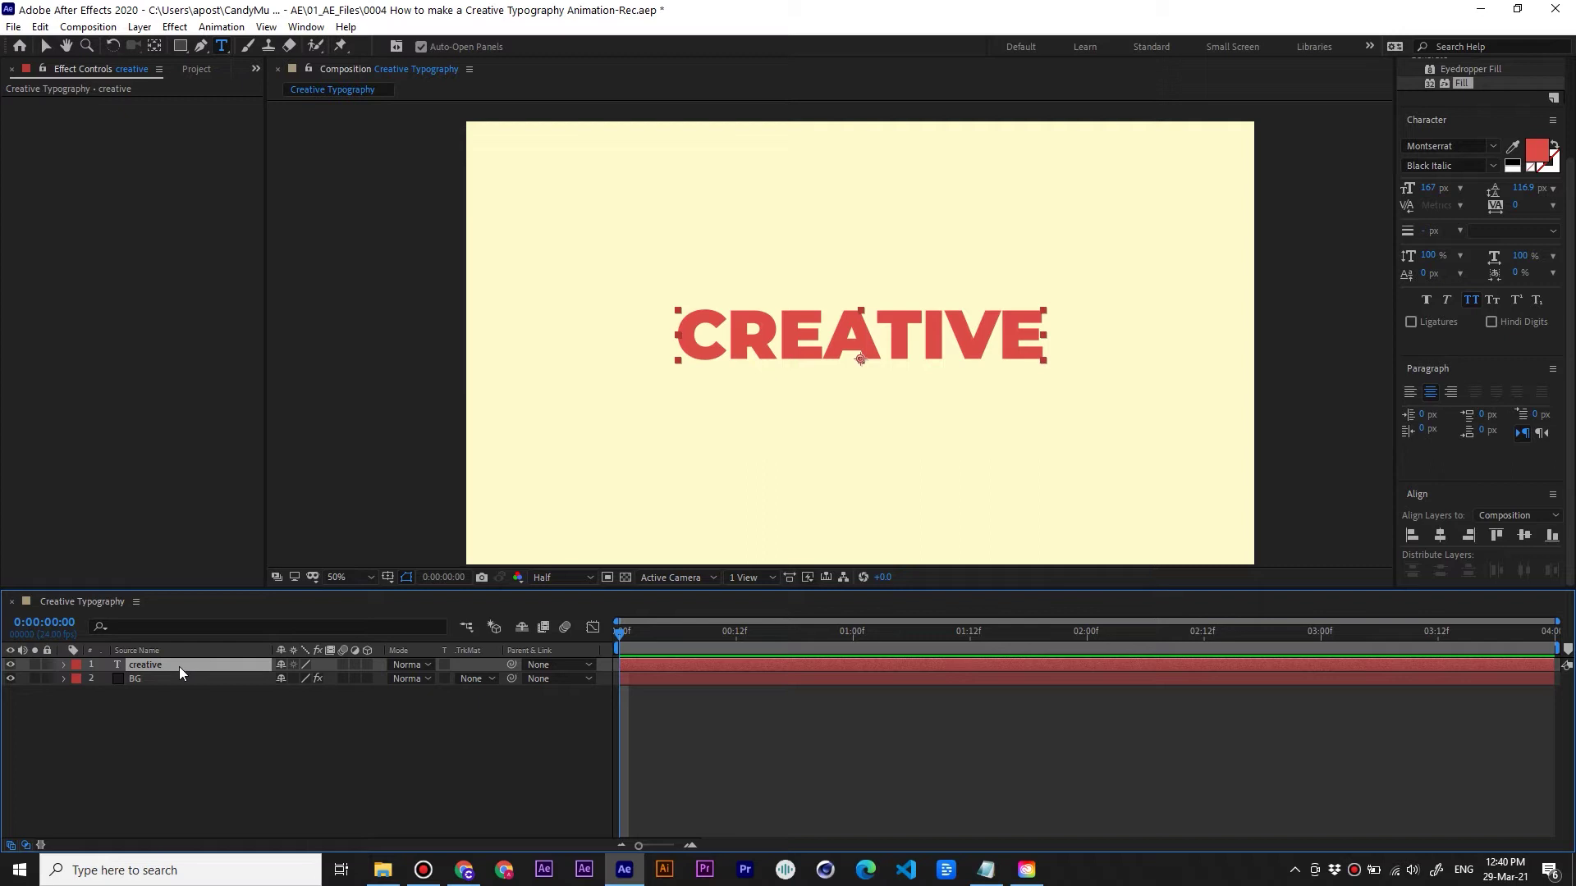
key(p)
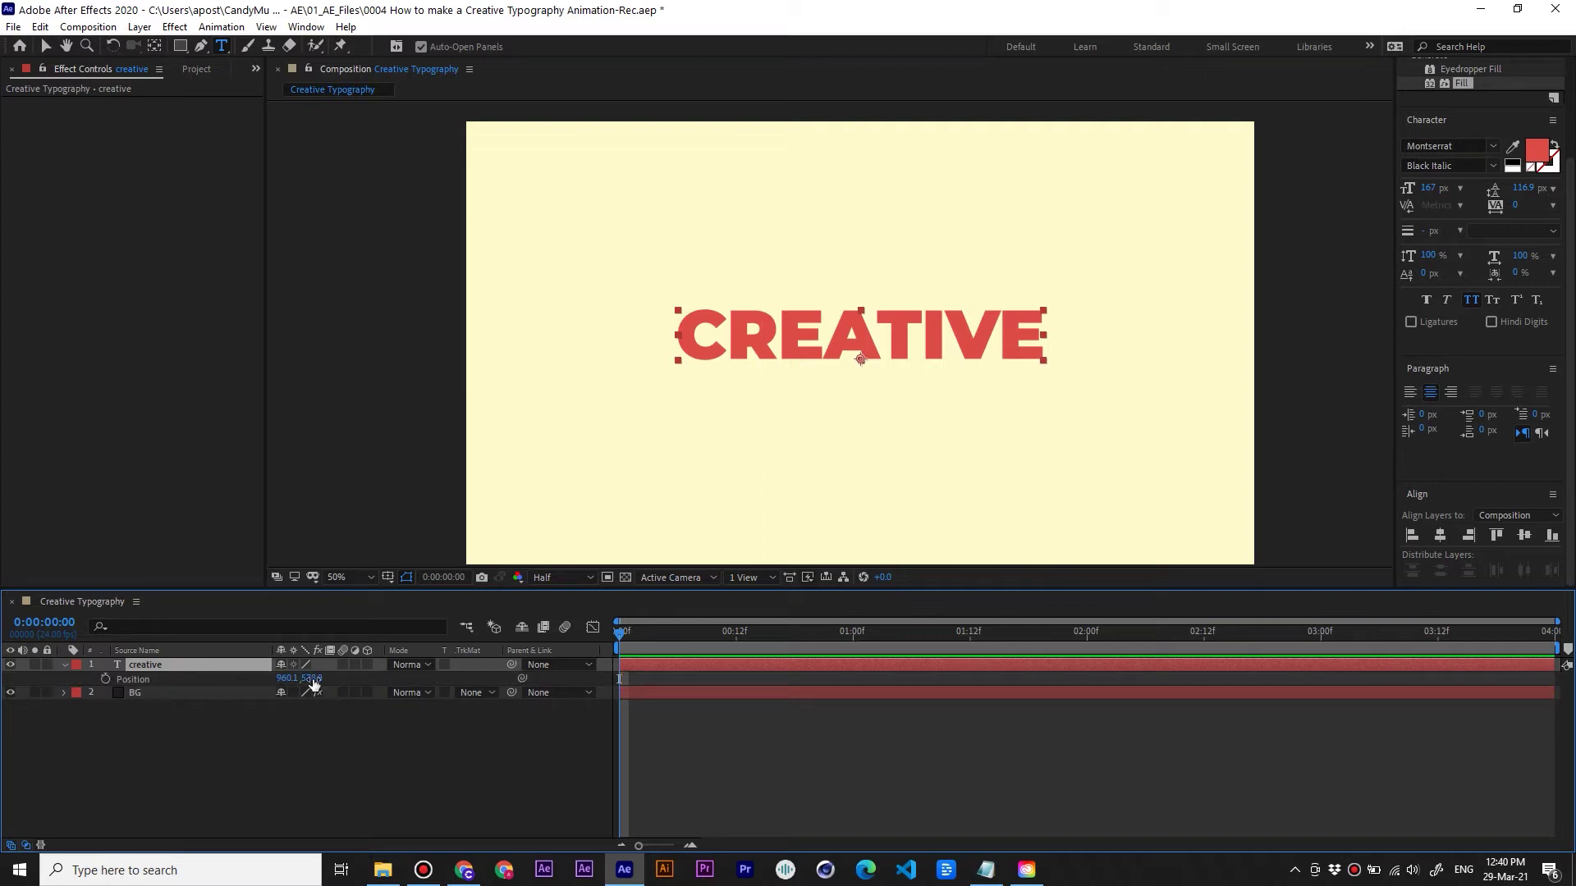
drag(306, 678, 262, 675)
click(294, 739)
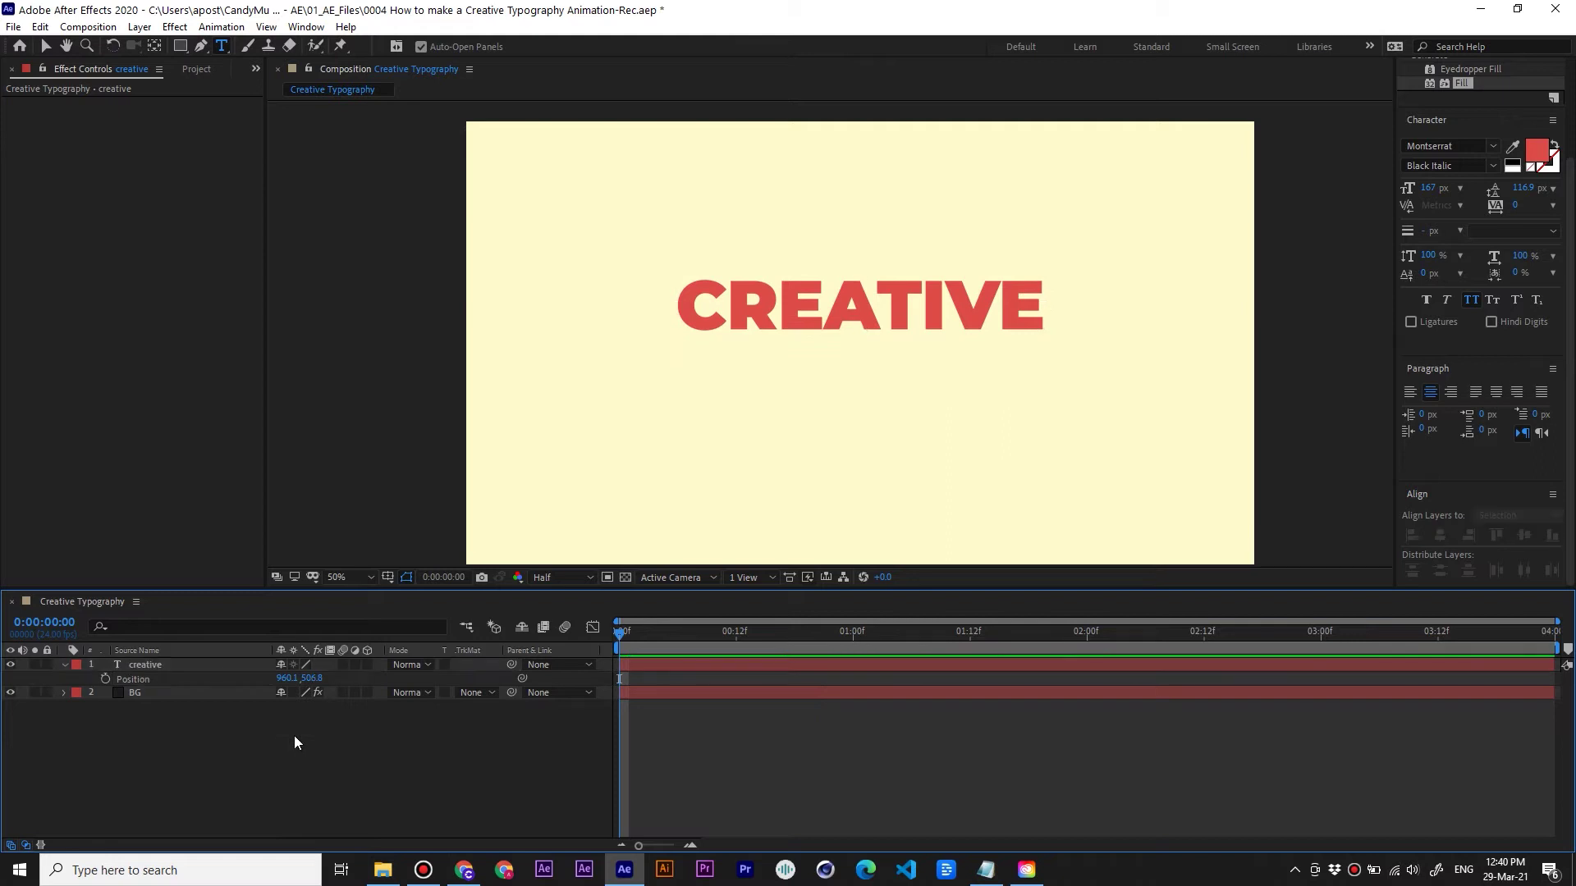
click(788, 320)
click(1441, 535)
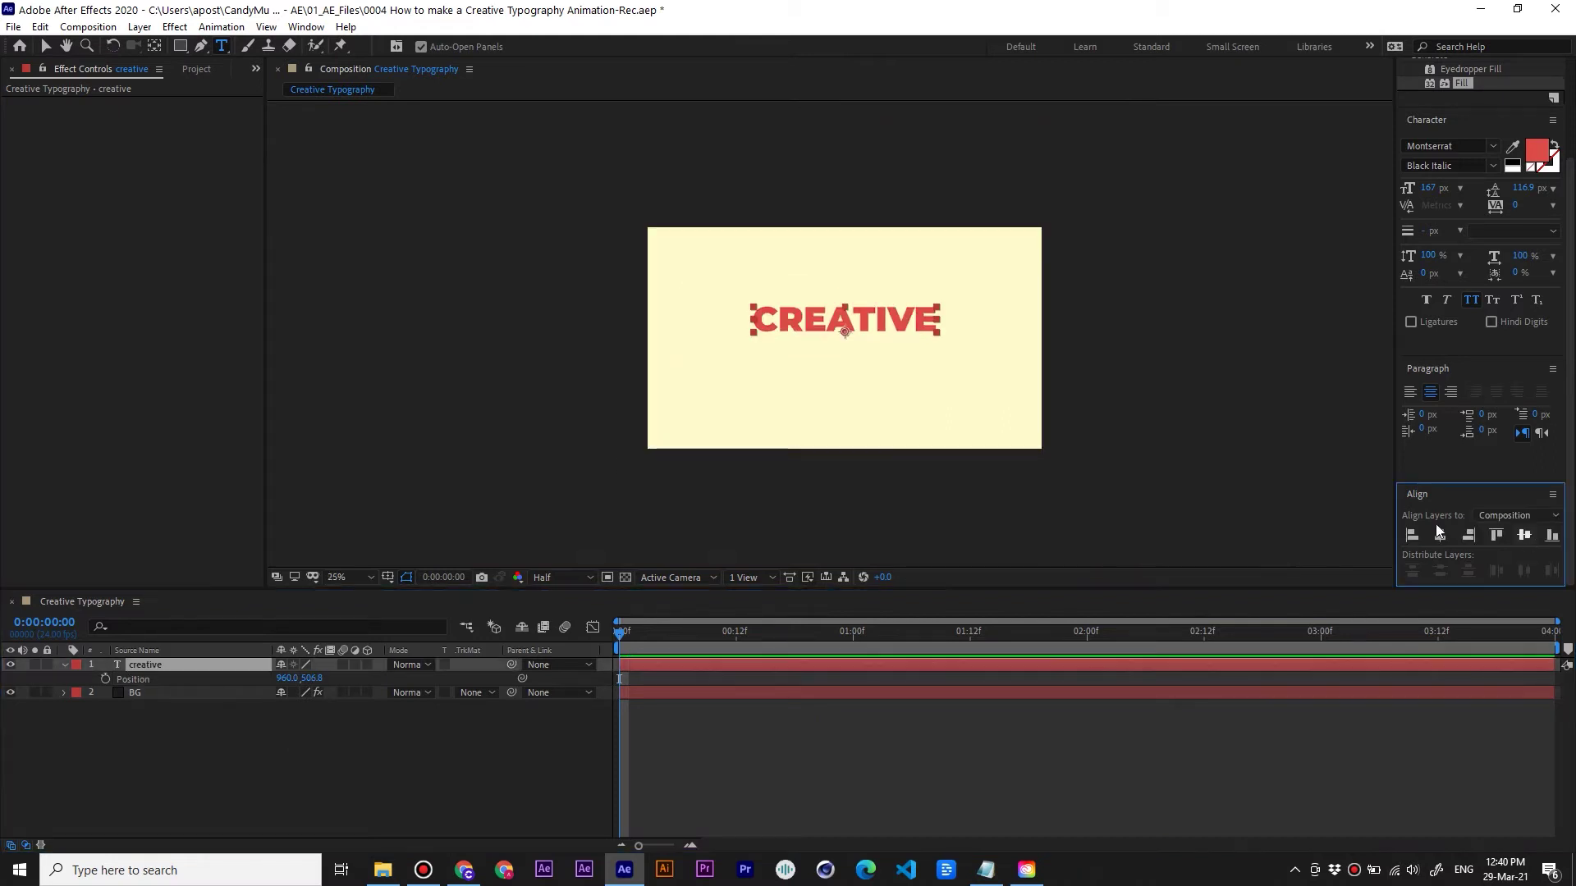
click(402, 766)
click(63, 666)
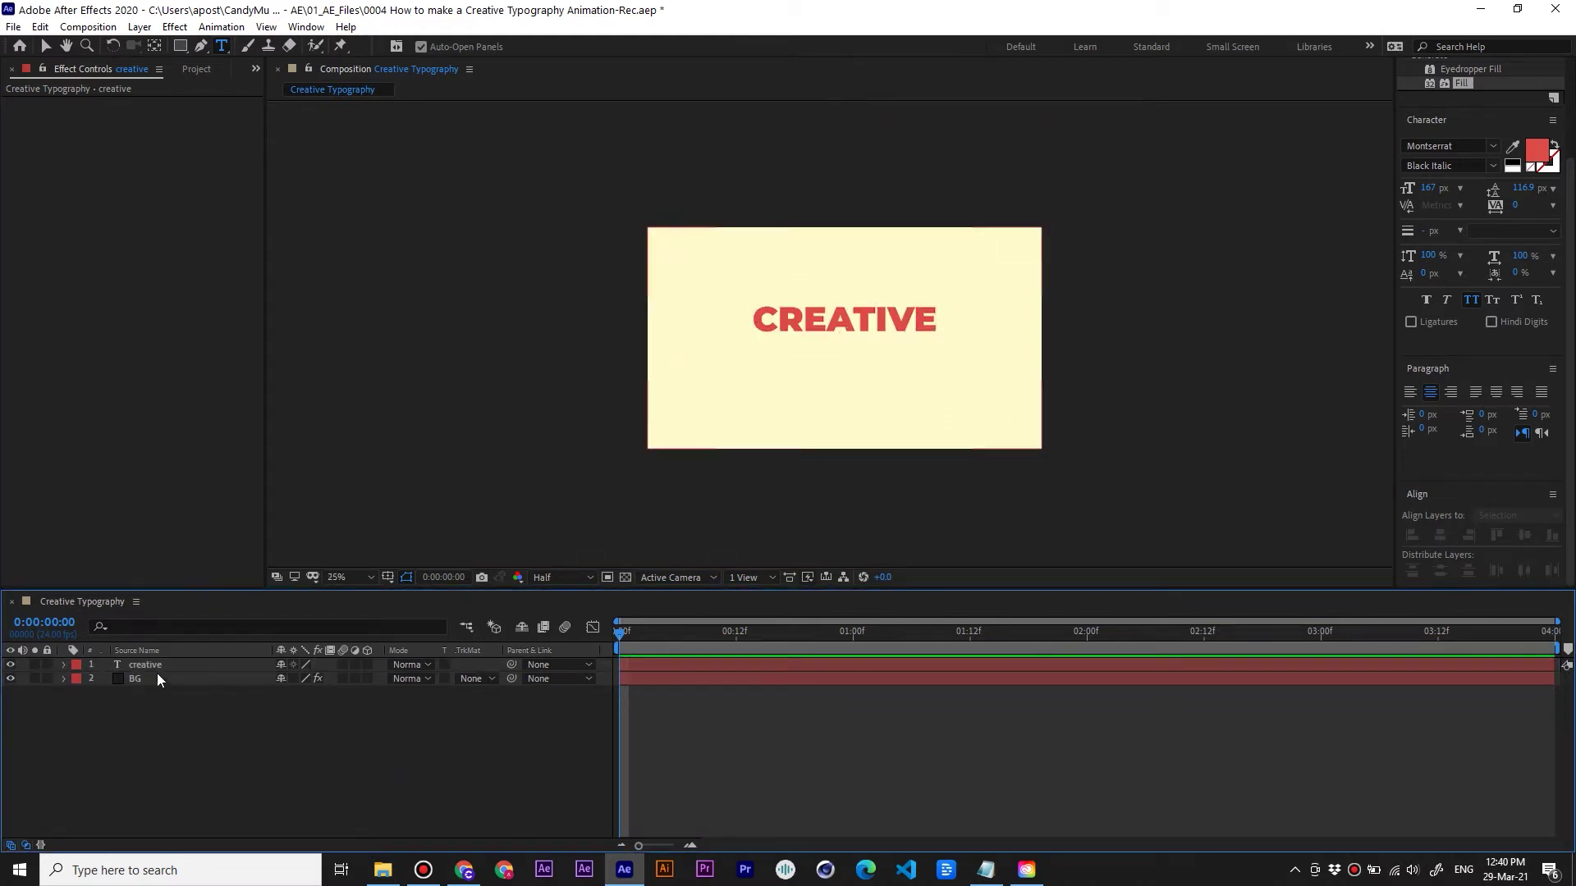
Duplicate the "creative" layer, place the copy beneath it in the layer stack and lower it to about Y 658.8
click(46, 46)
click(171, 664)
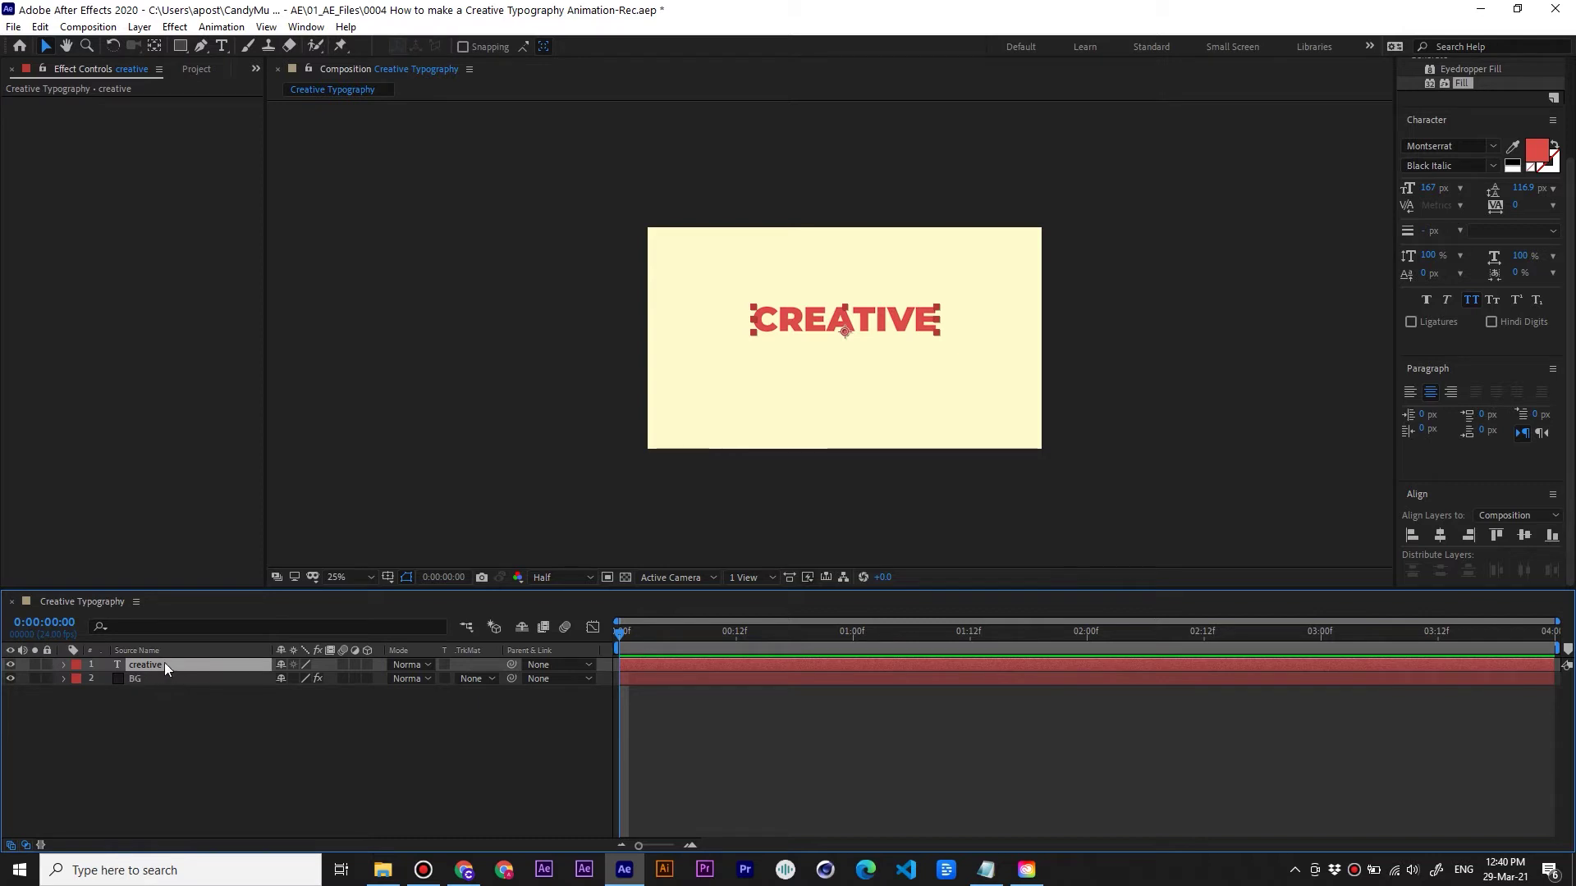
key(ctrl+d)
drag(176, 665, 178, 678)
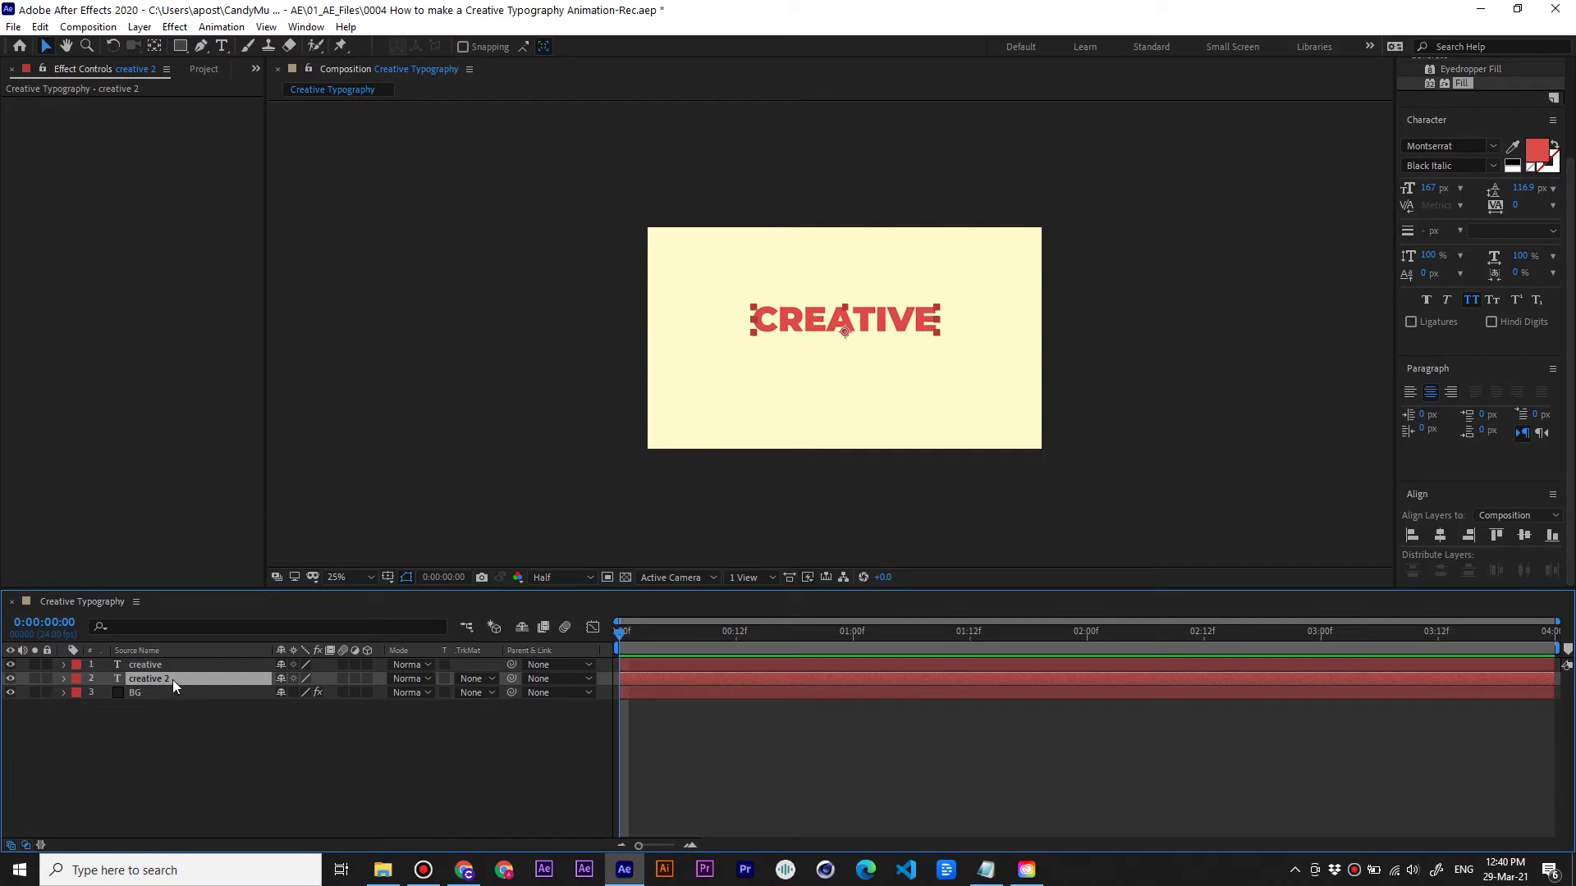
key(p)
drag(318, 695, 427, 700)
click(189, 722)
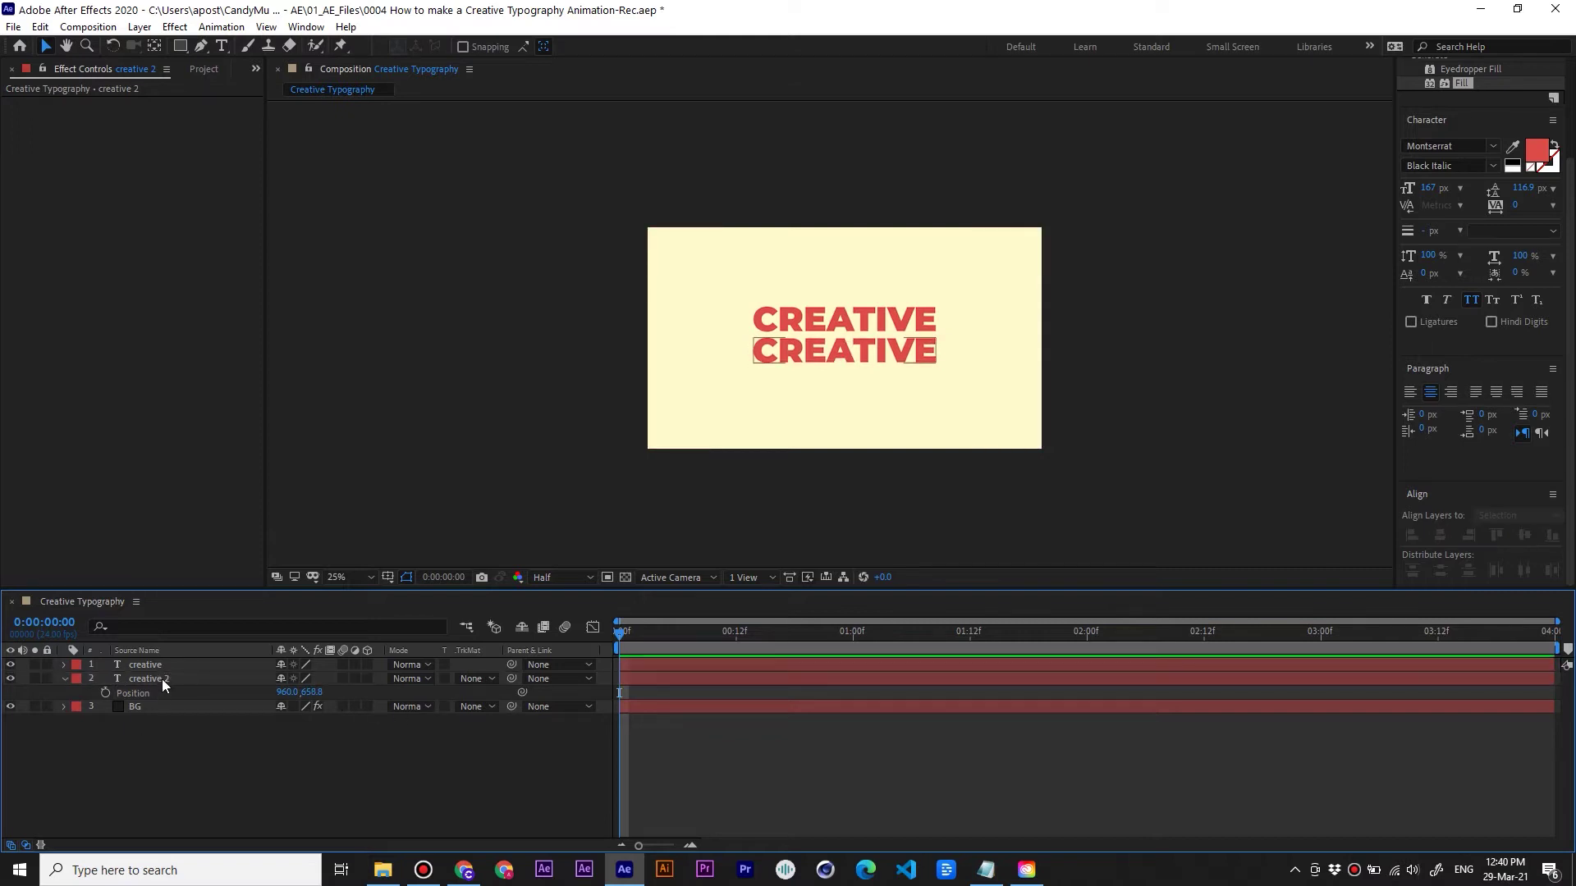
Replace the duplicated layer's text with "typography"
double_click(171, 678)
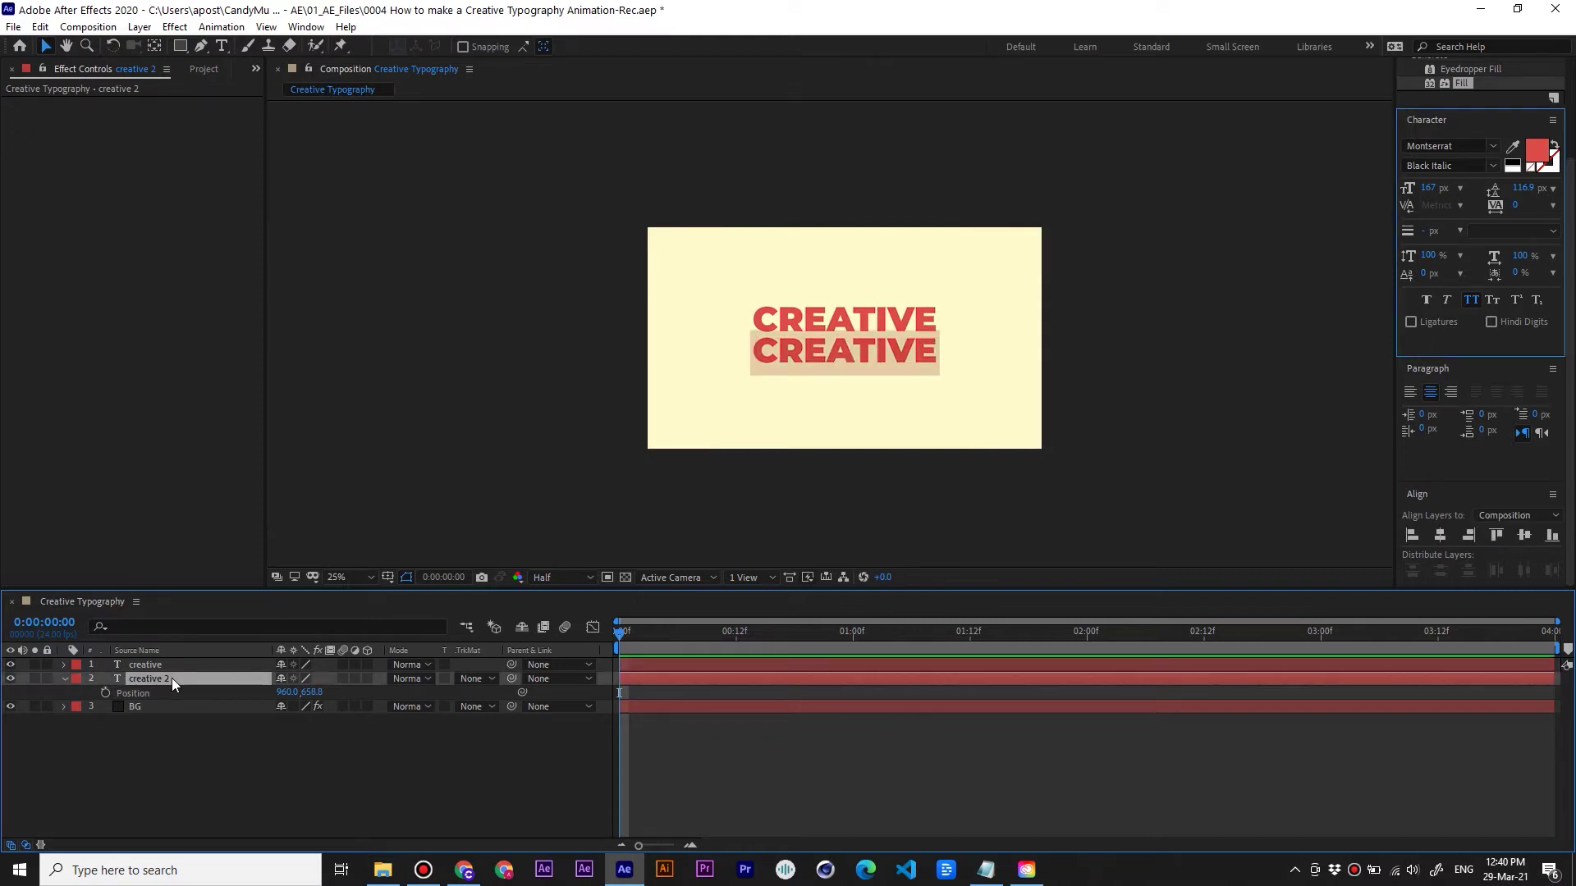
text(typography)
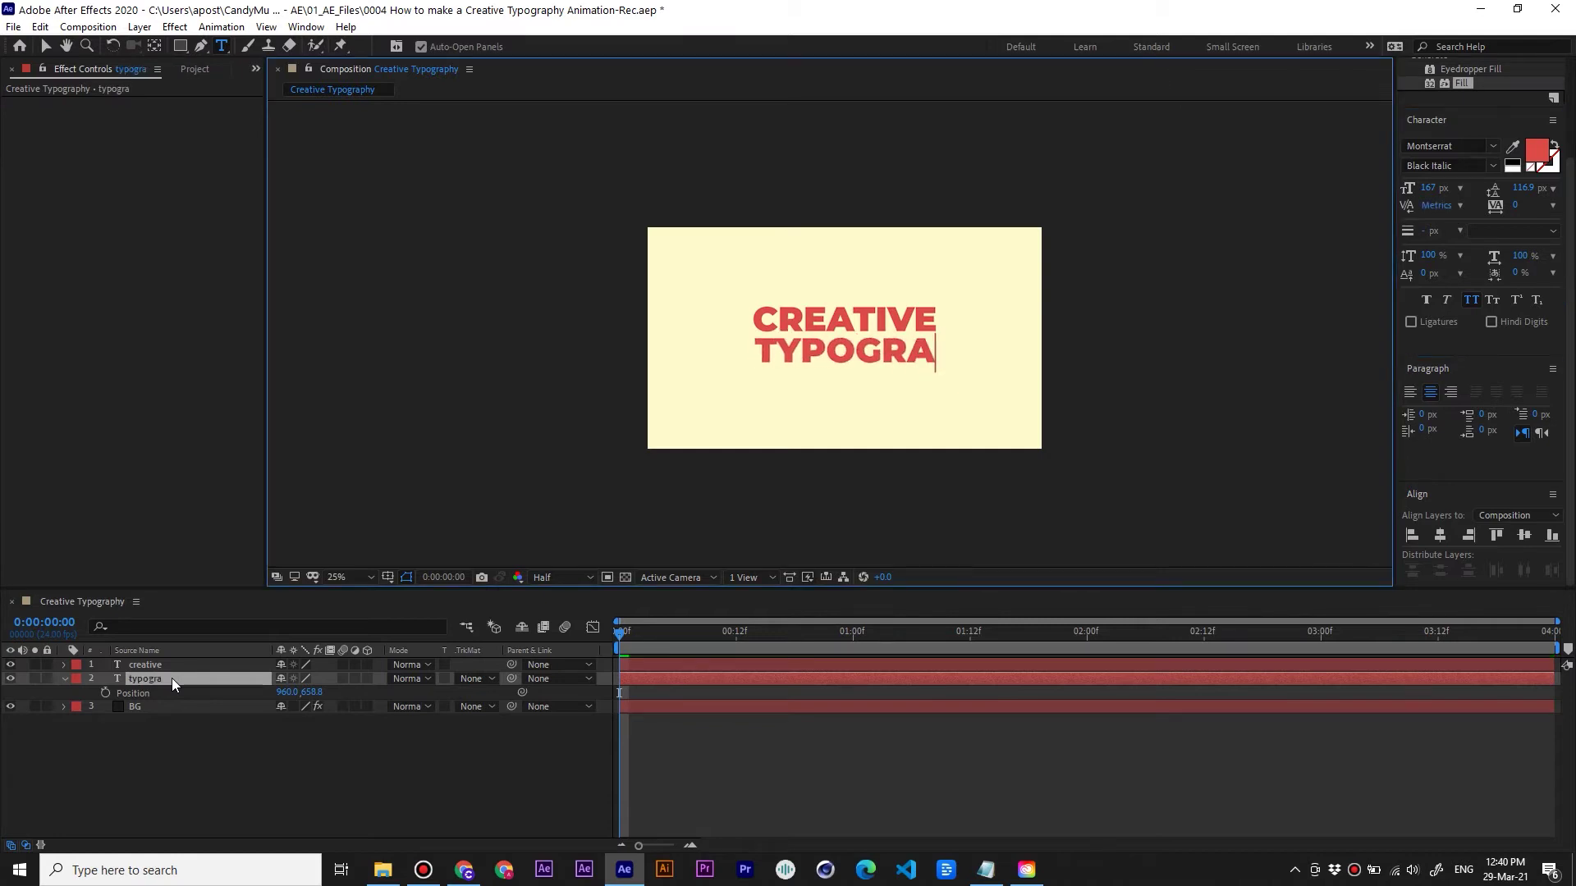
click(153, 742)
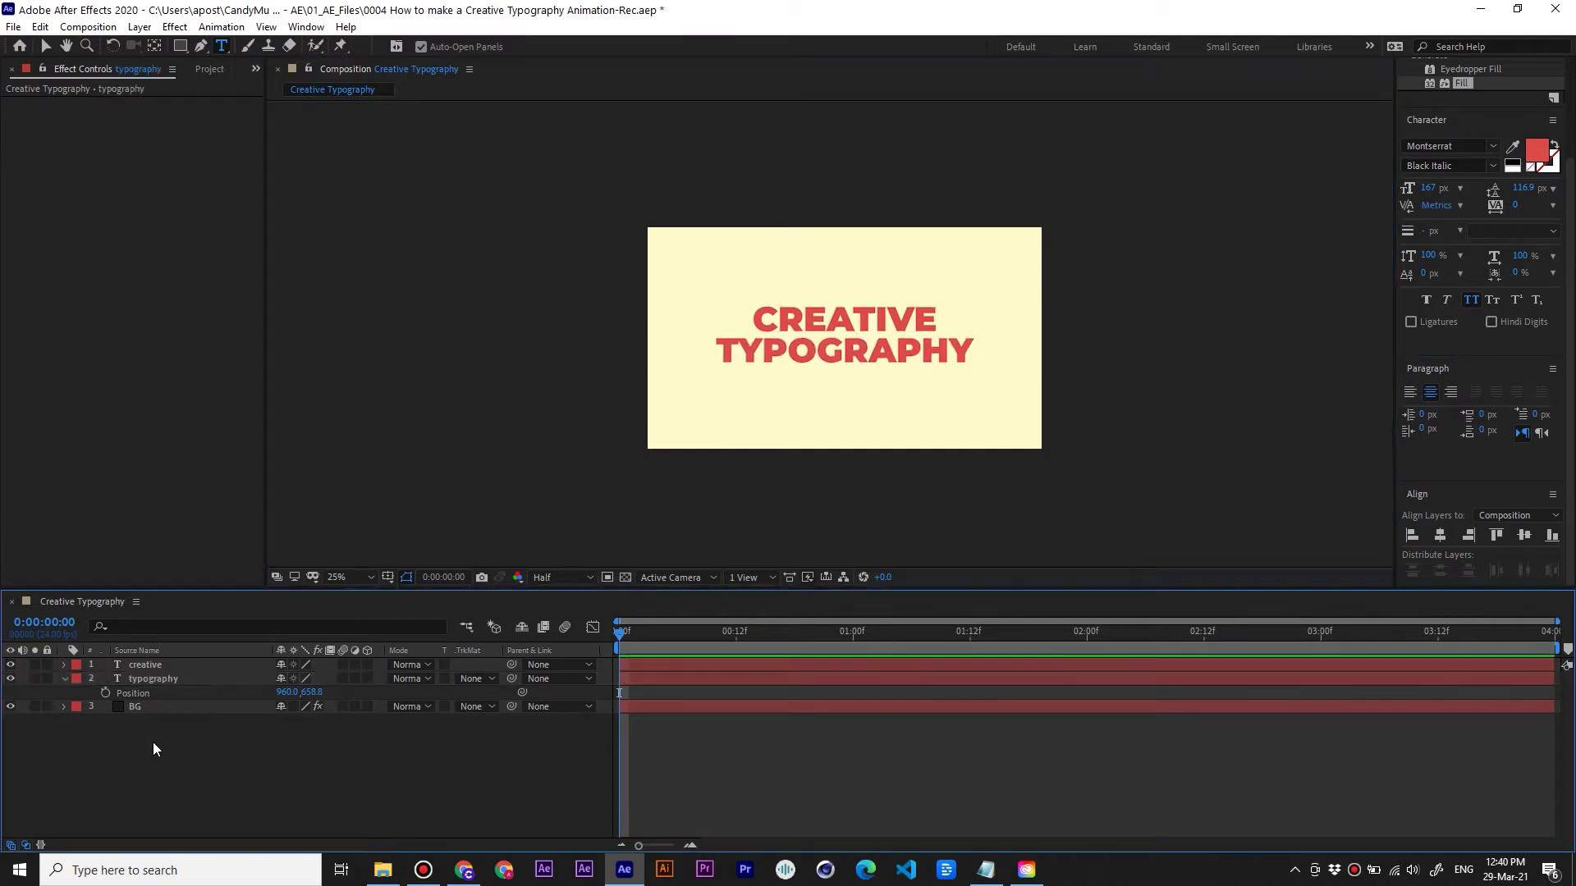
Set the "typography" text's font size to 119 px
click(182, 678)
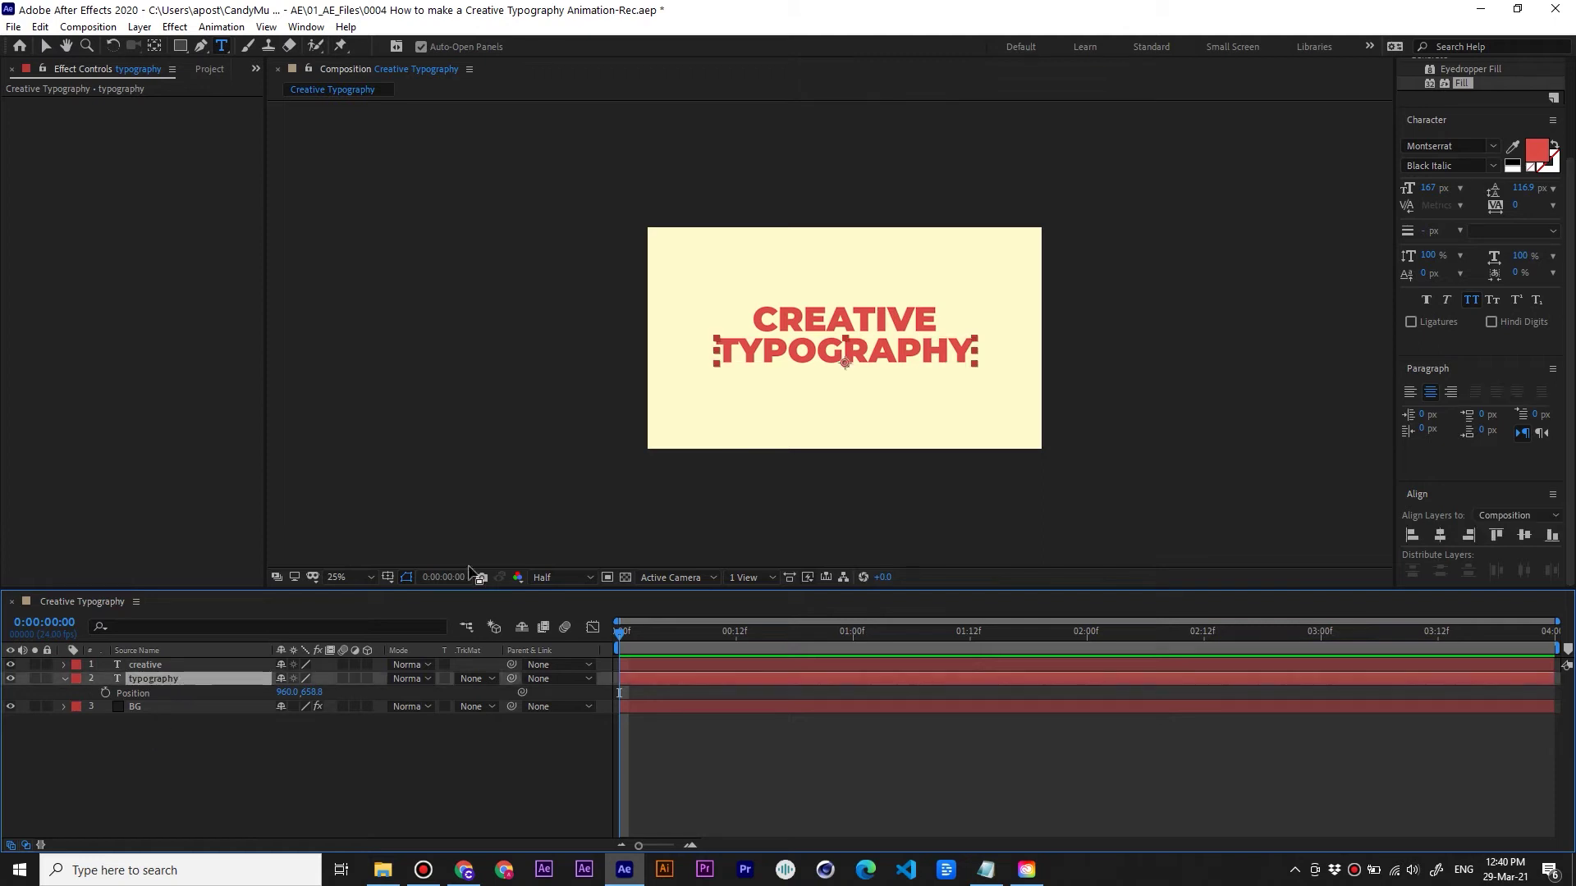
click(1428, 188)
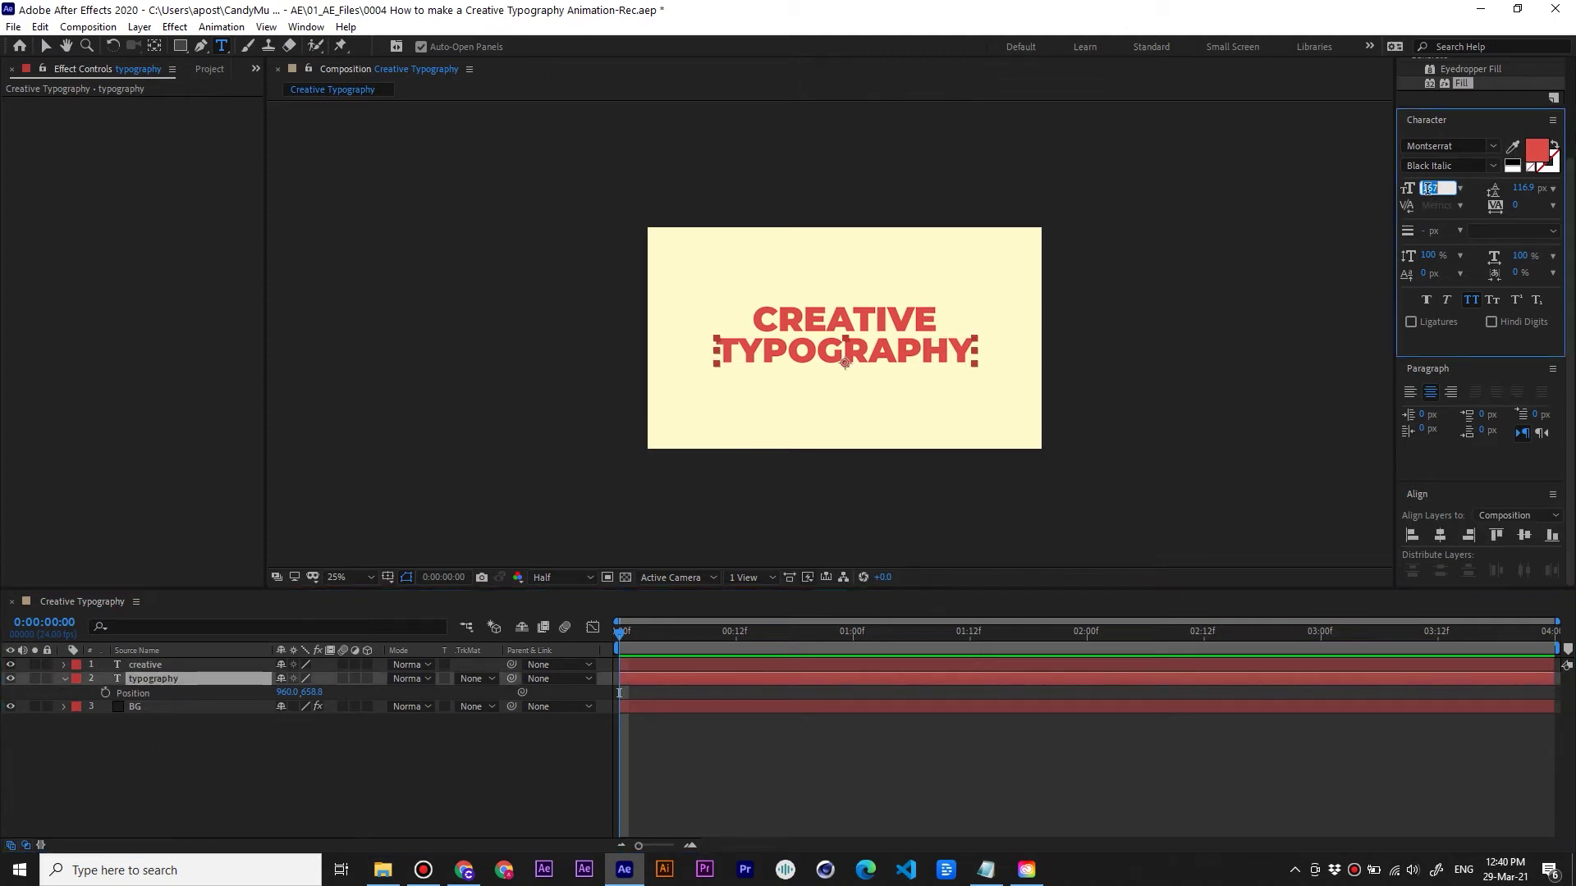
text(120)
key(Return)
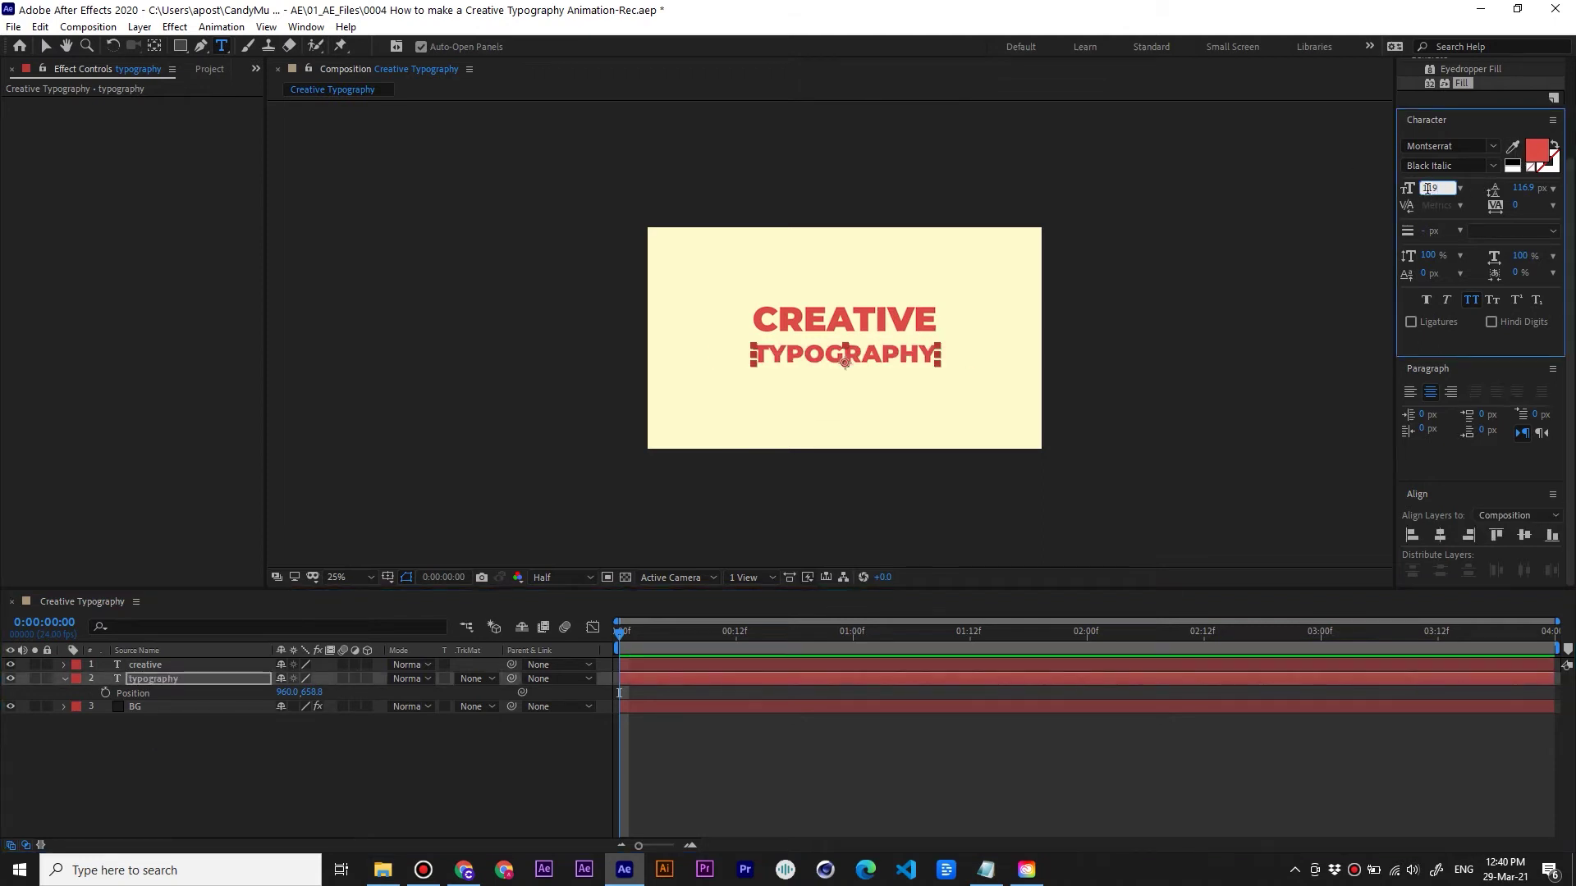
click(348, 786)
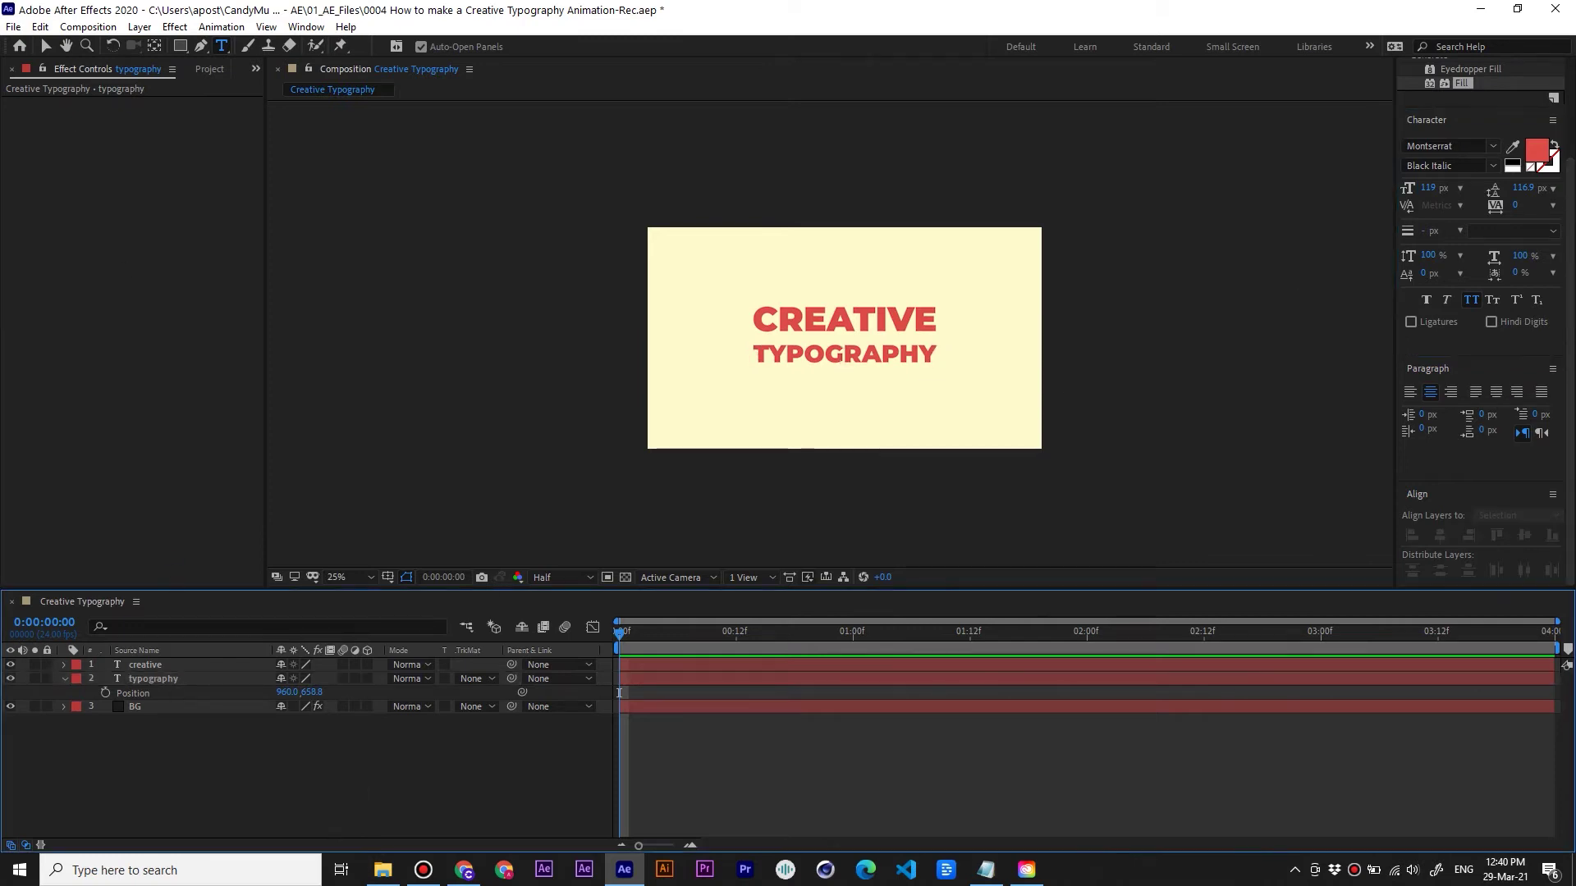
Raise the "typography" layer closer to "creative", to about Y 635.8, and center it horizontally in the composition
click(46, 47)
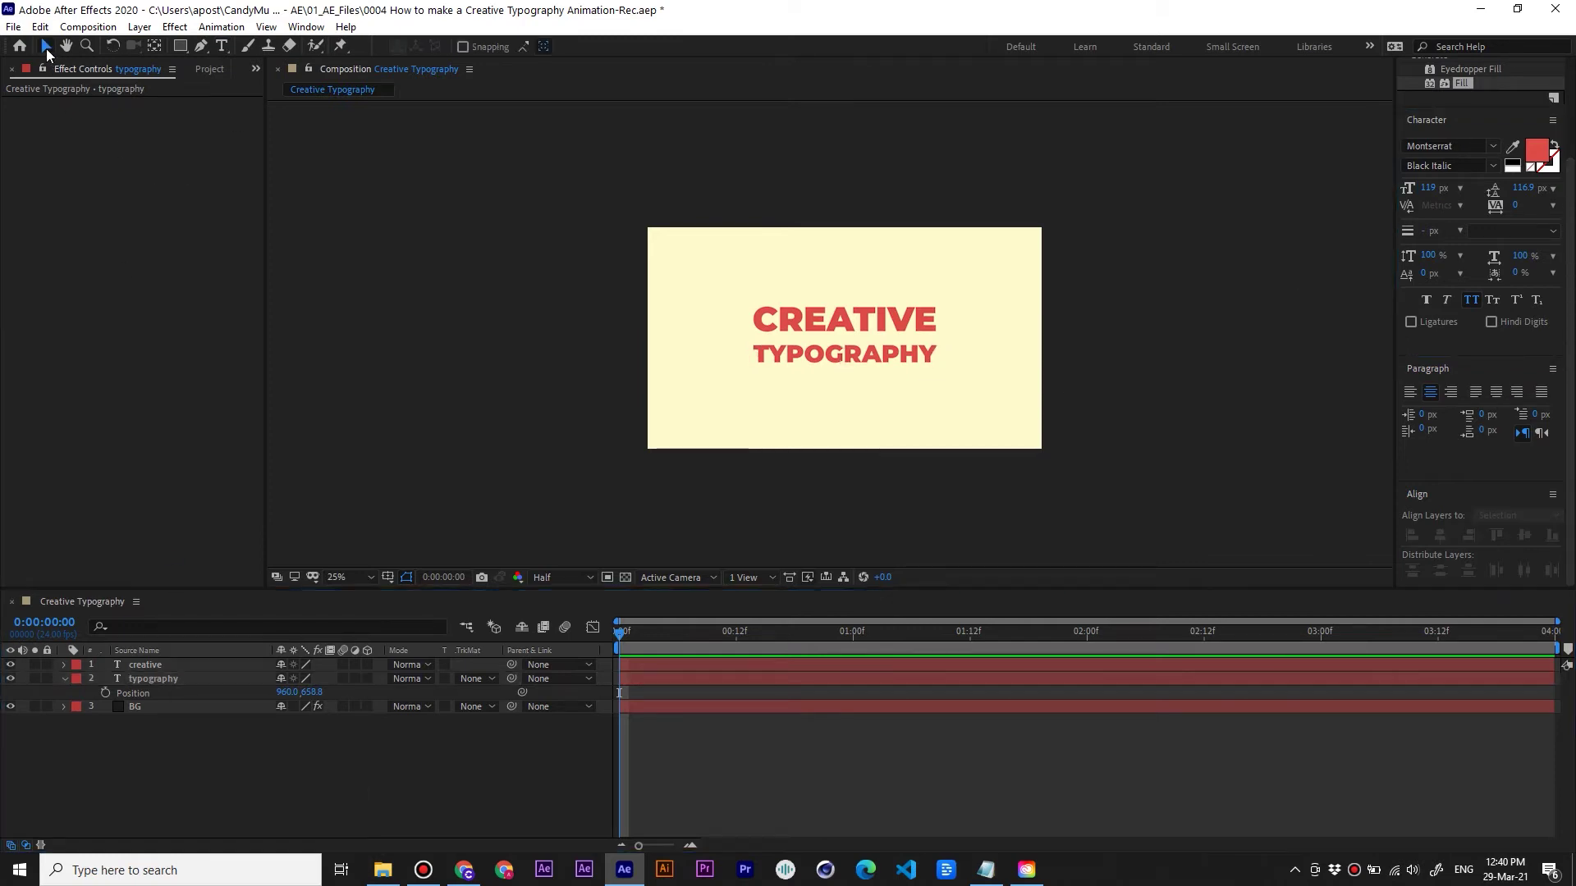
click(203, 679)
drag(314, 692, 302, 689)
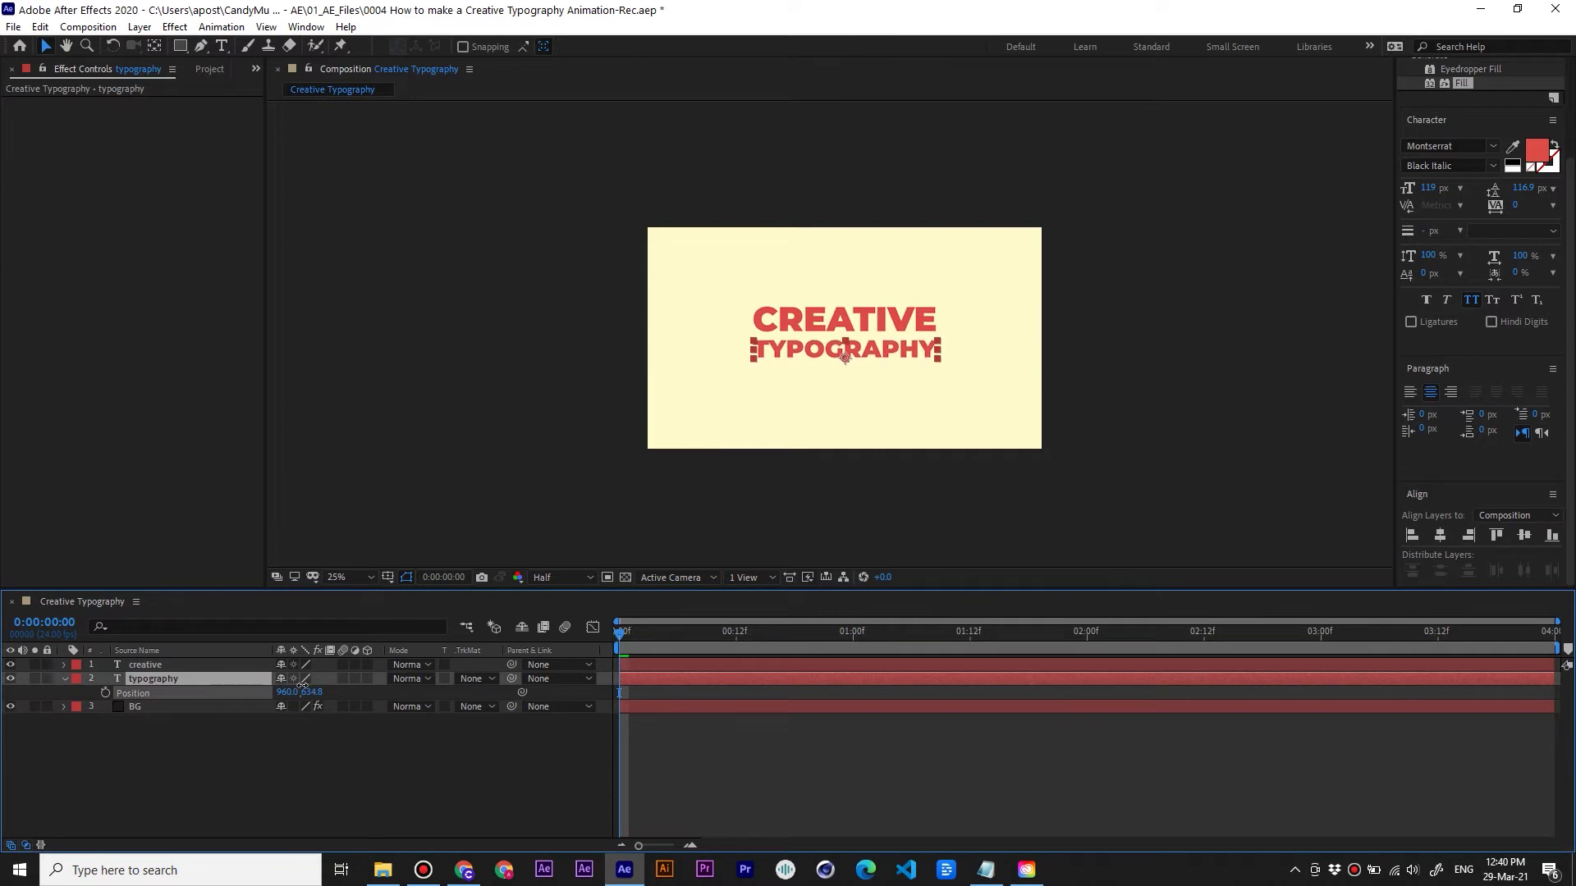
click(1442, 536)
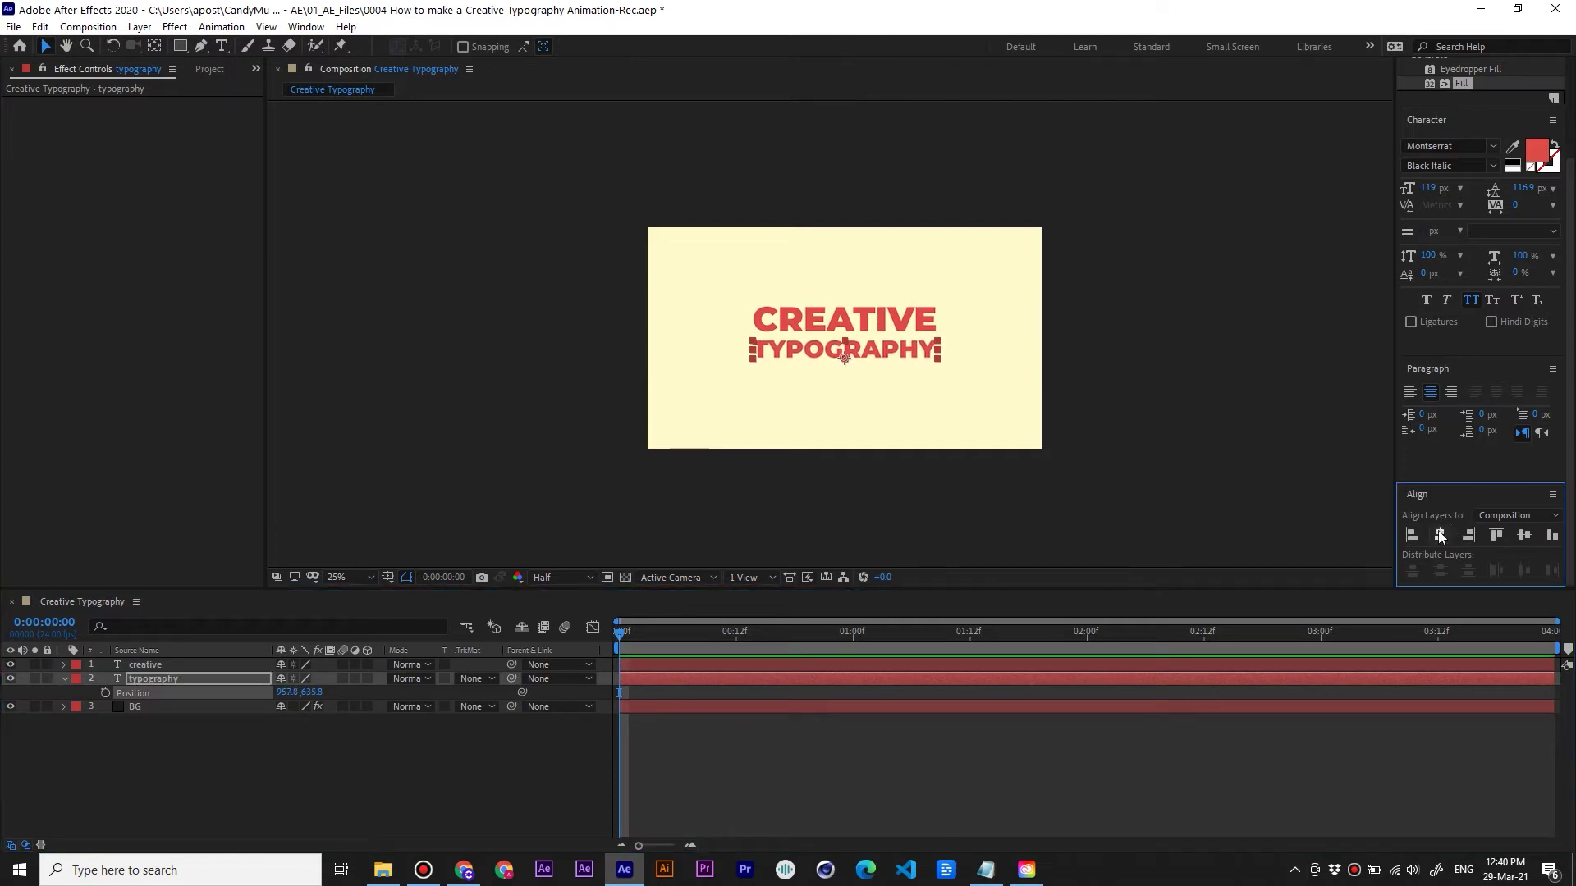
click(205, 663)
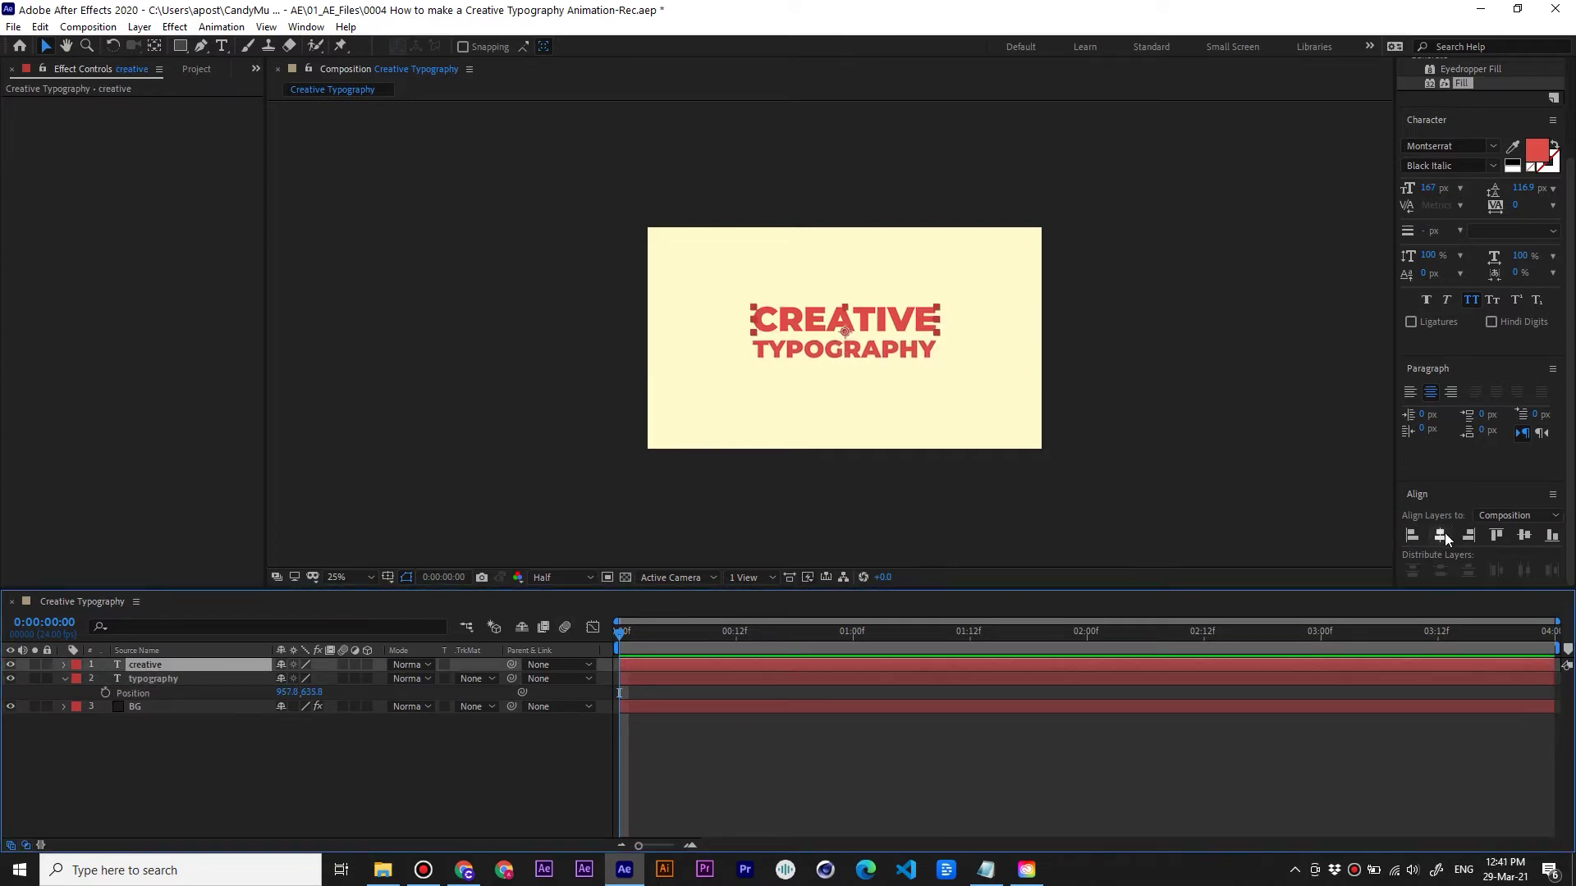
click(210, 681)
click(322, 756)
Show the Title/Action Safe guides and lower both text layers together, bringing "typography" to about Y 677.8
click(388, 578)
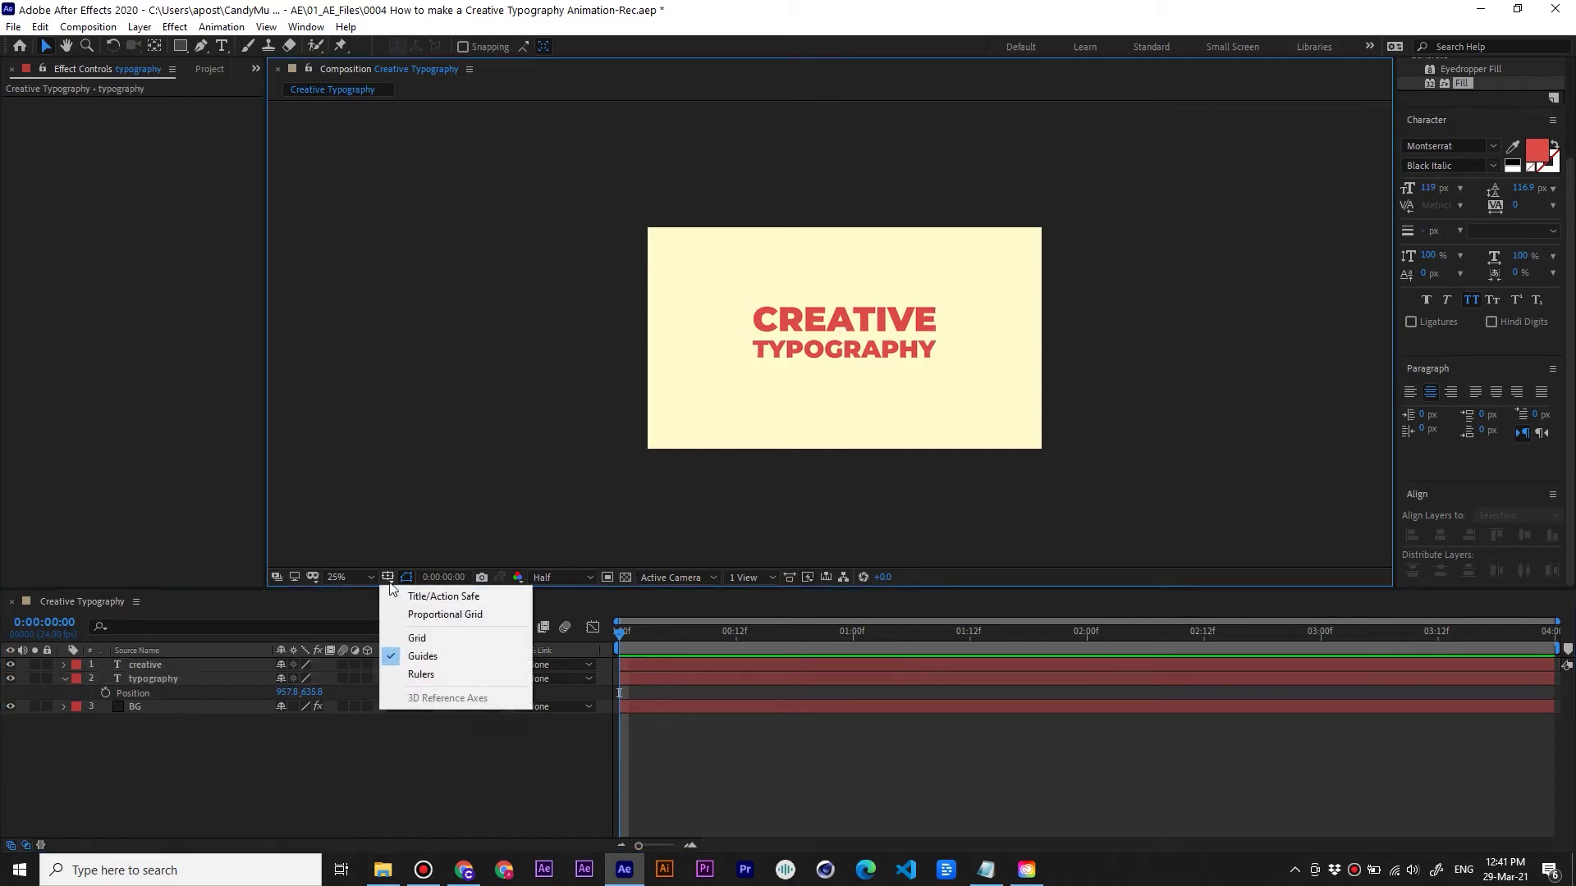
click(435, 597)
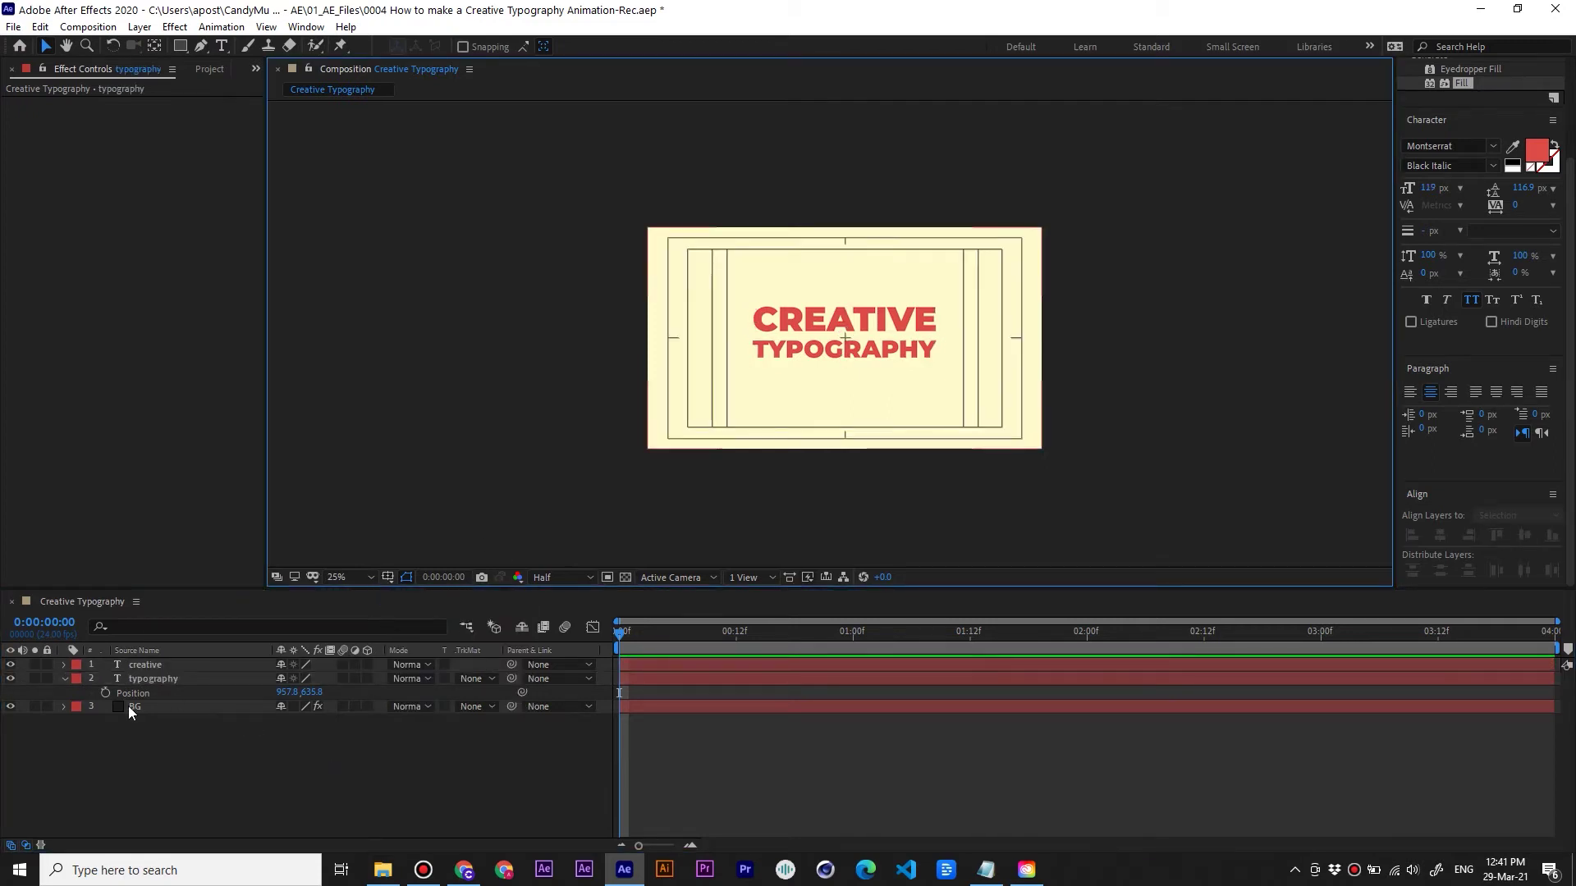
click(186, 666)
shift+click(182, 678)
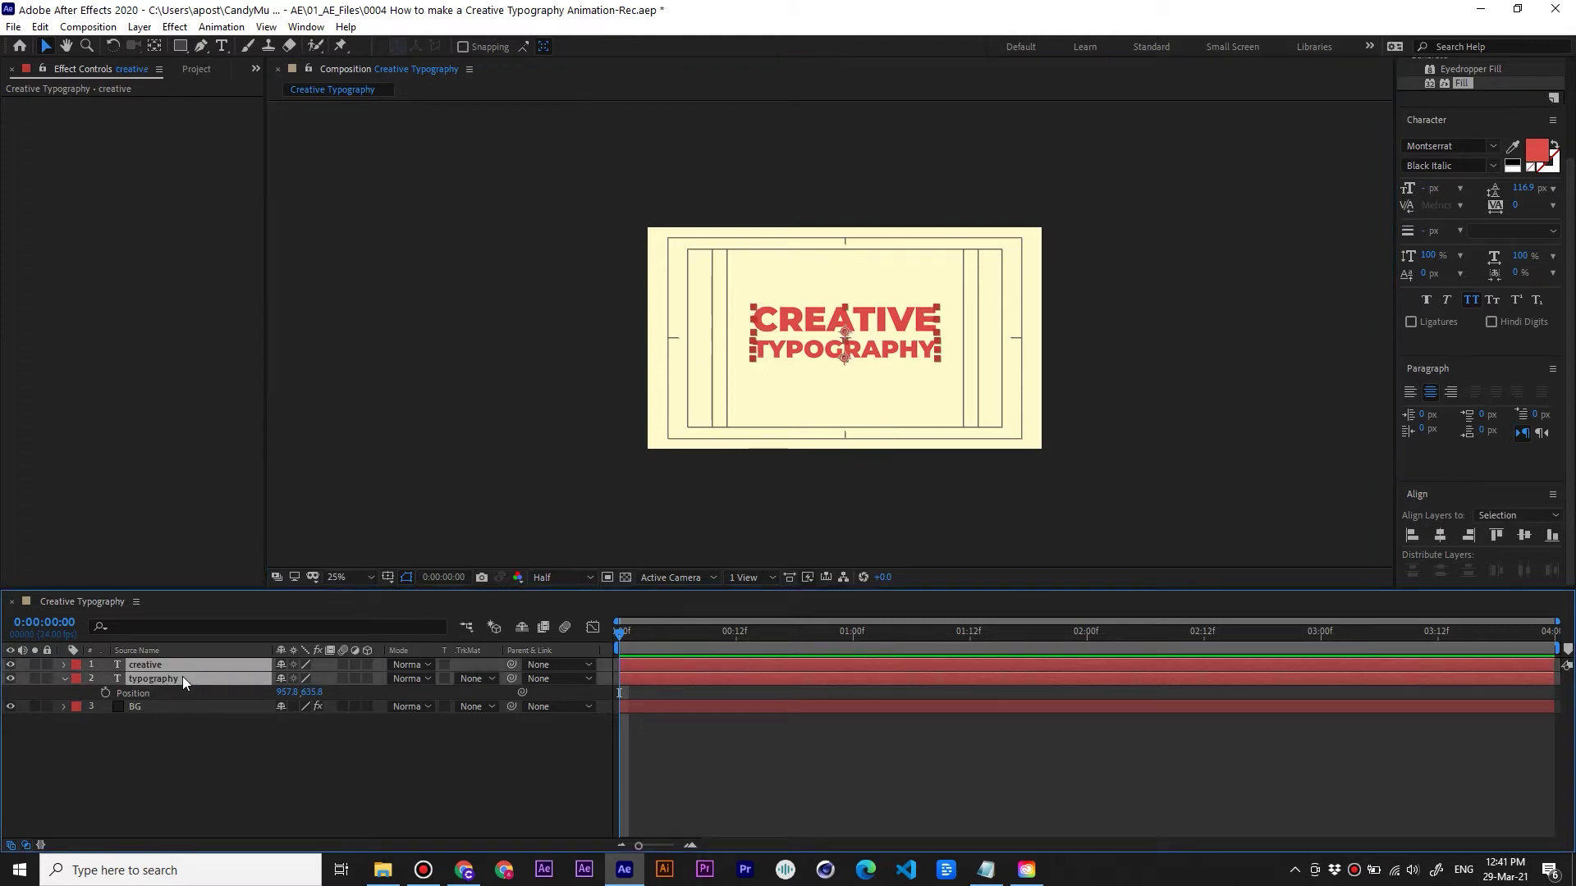
drag(313, 692, 349, 692)
click(300, 789)
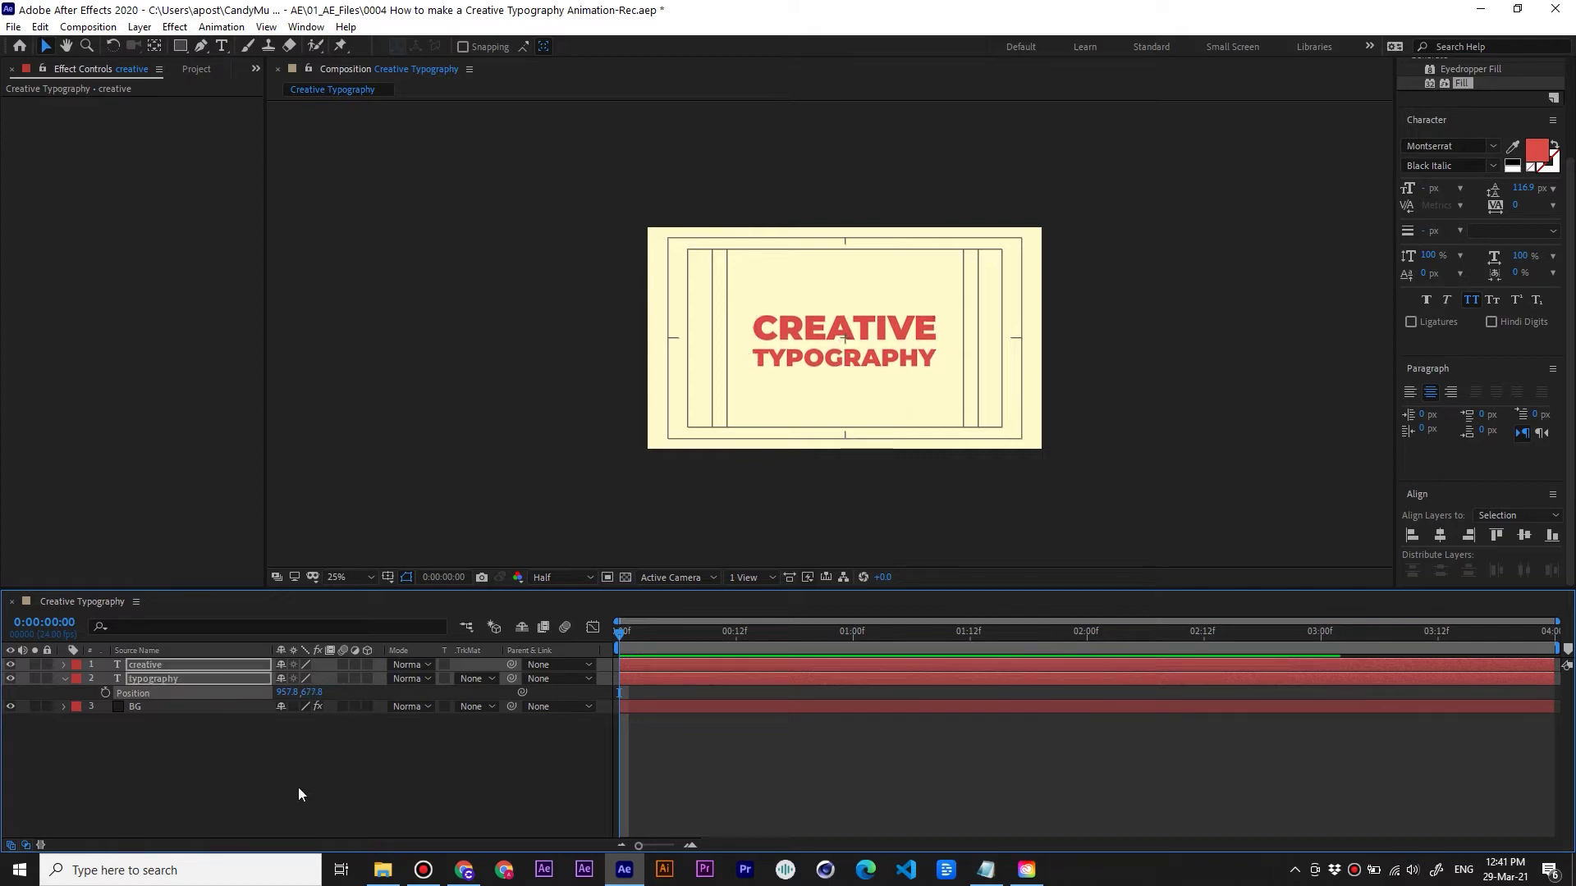
Fine-tune the "typography" layer's position to about 963.8, 672.8
click(307, 694)
drag(290, 692, 295, 692)
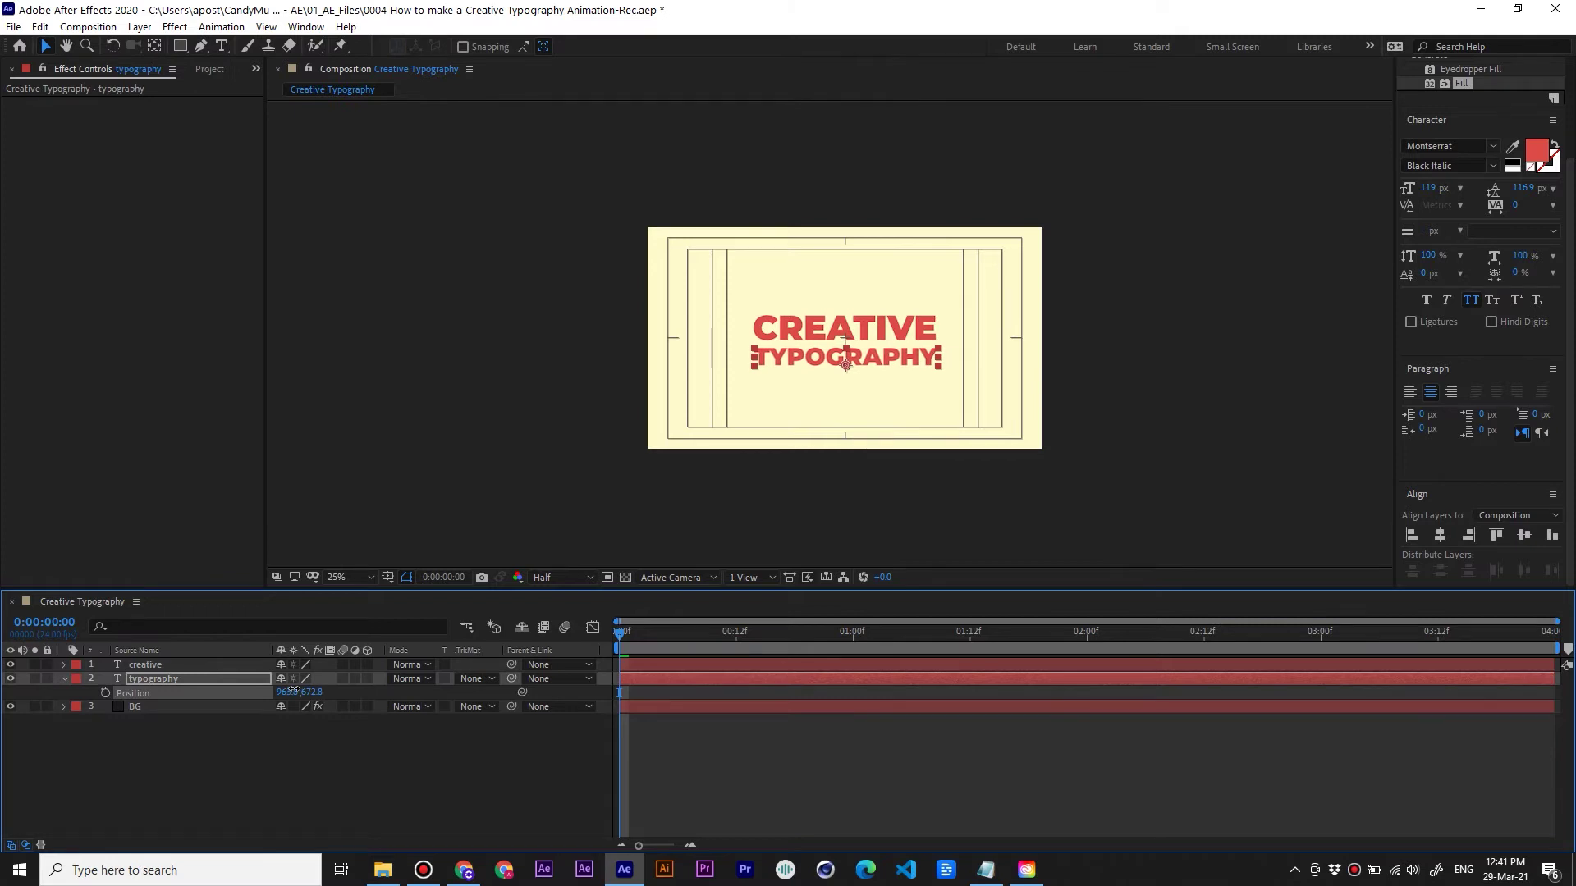
click(303, 737)
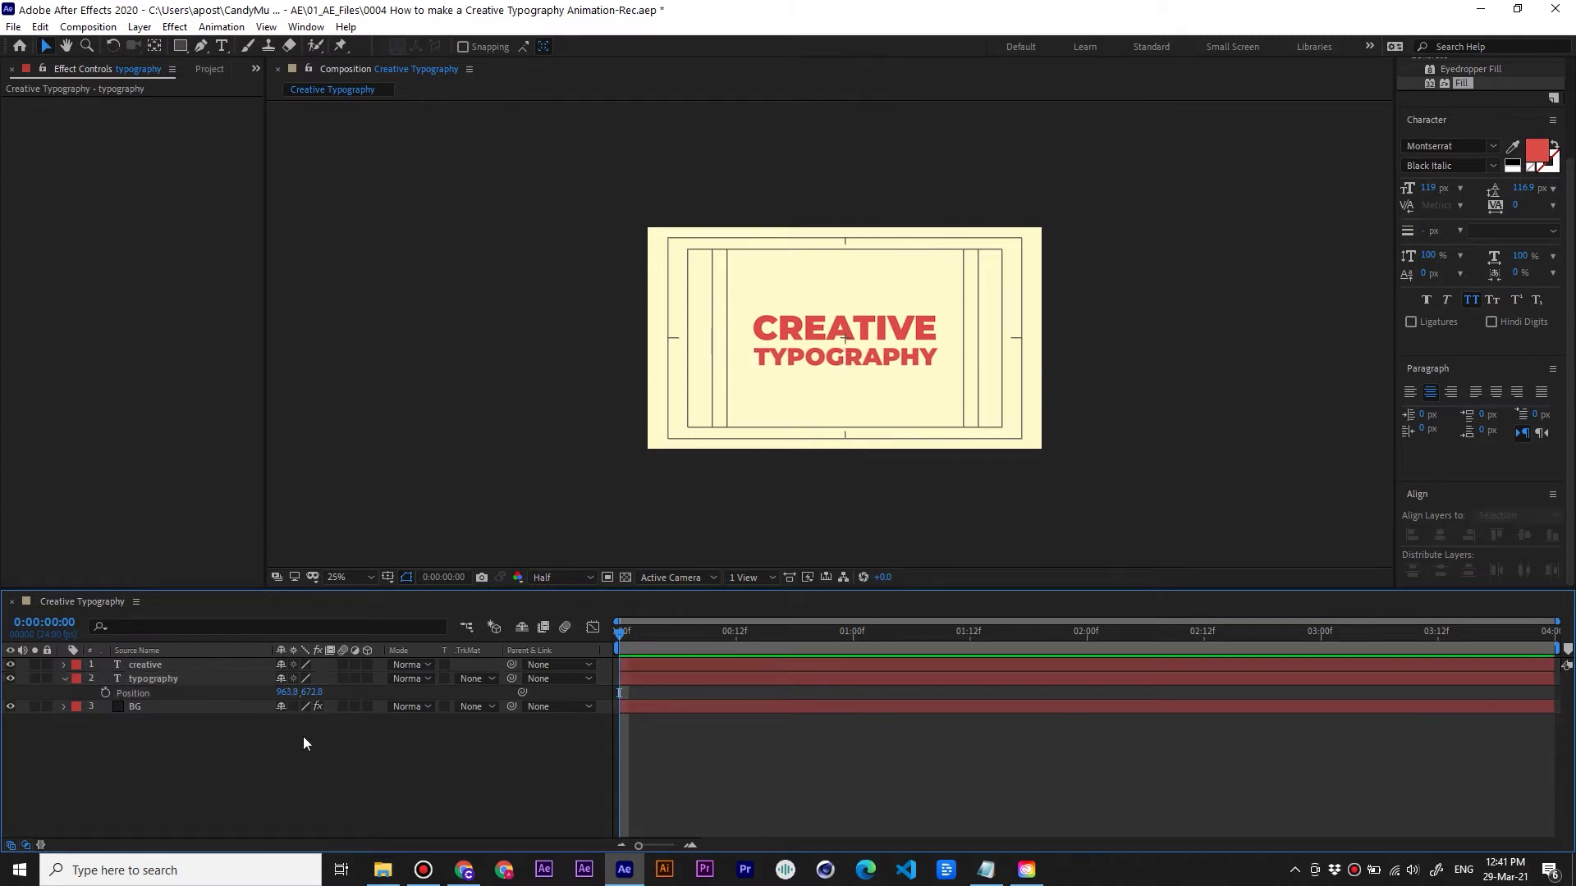
click(65, 679)
Duplicate the "typography" layer, place the copy above BG in the layer stack and lower it to about Y 940.8
click(159, 680)
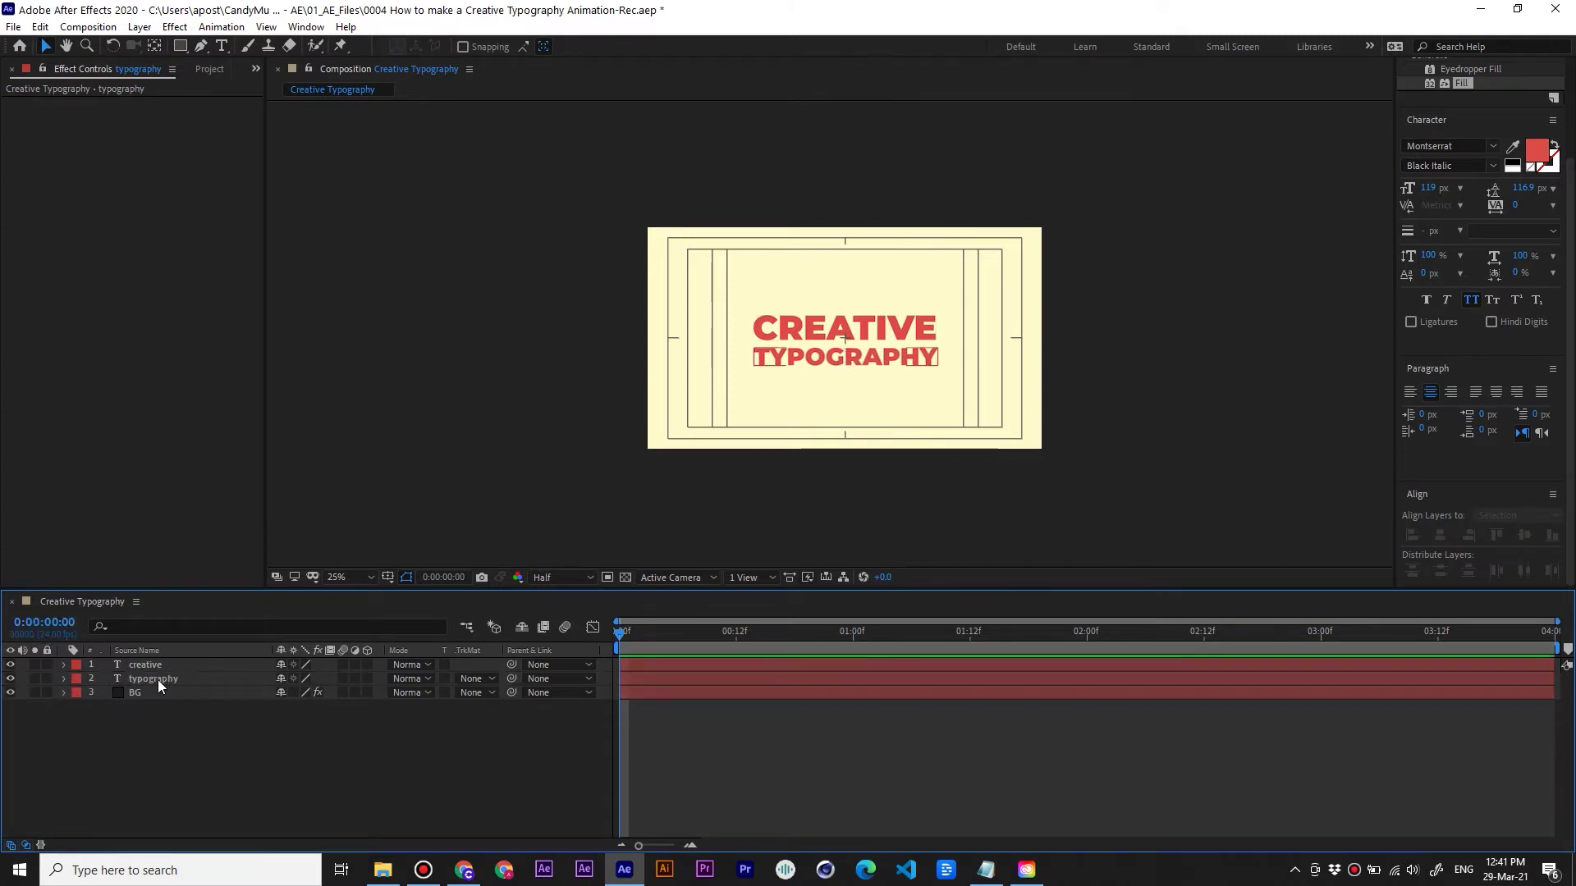
click(156, 678)
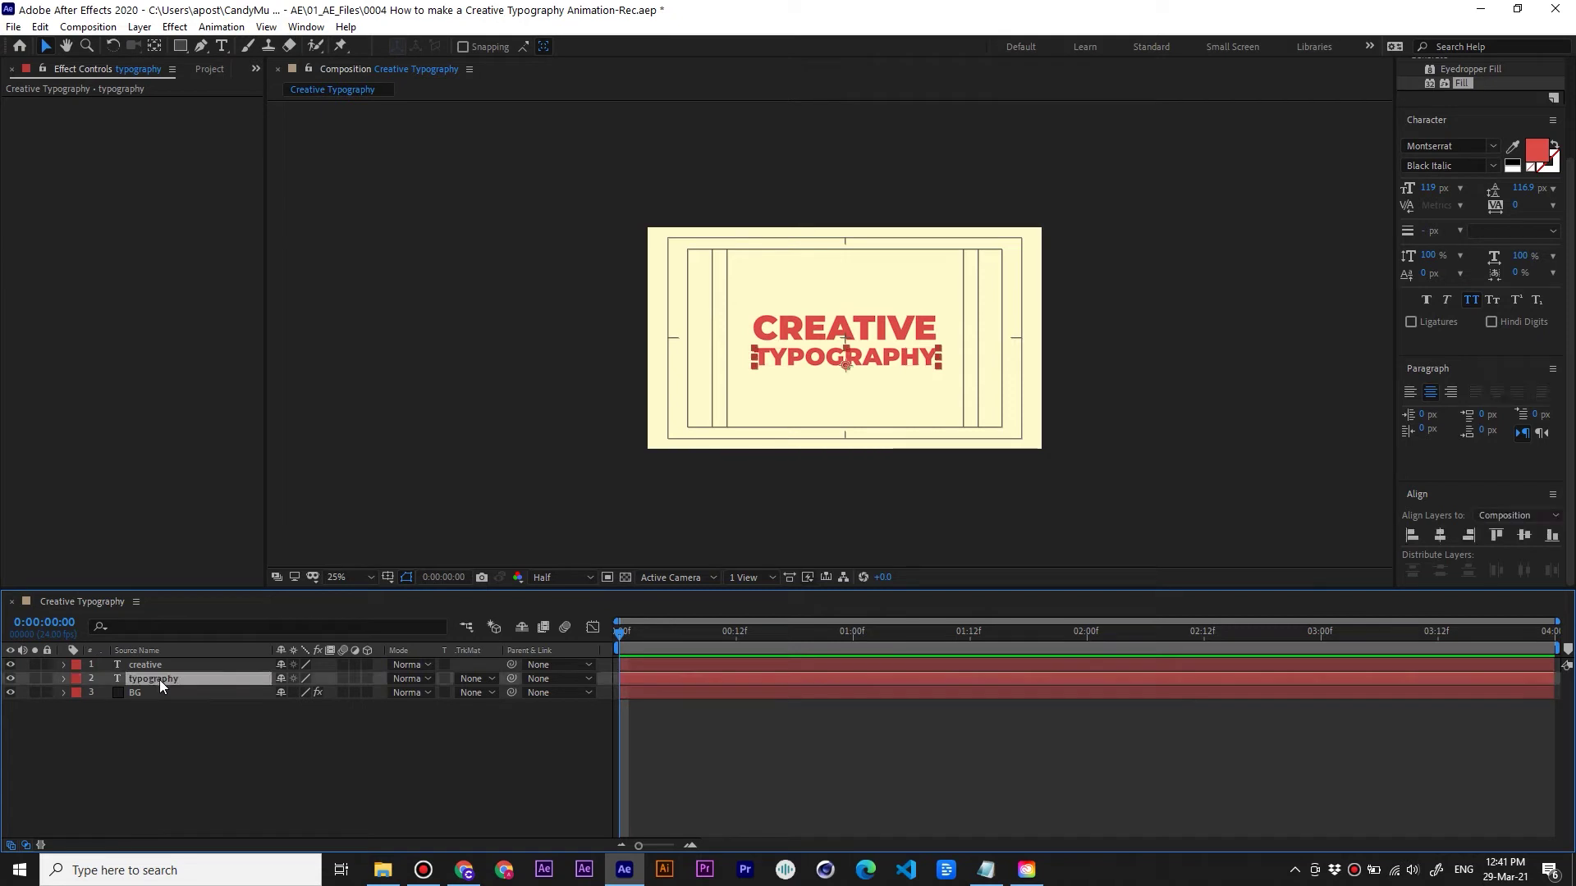
key(ctrl+d)
drag(156, 675, 175, 698)
key(p)
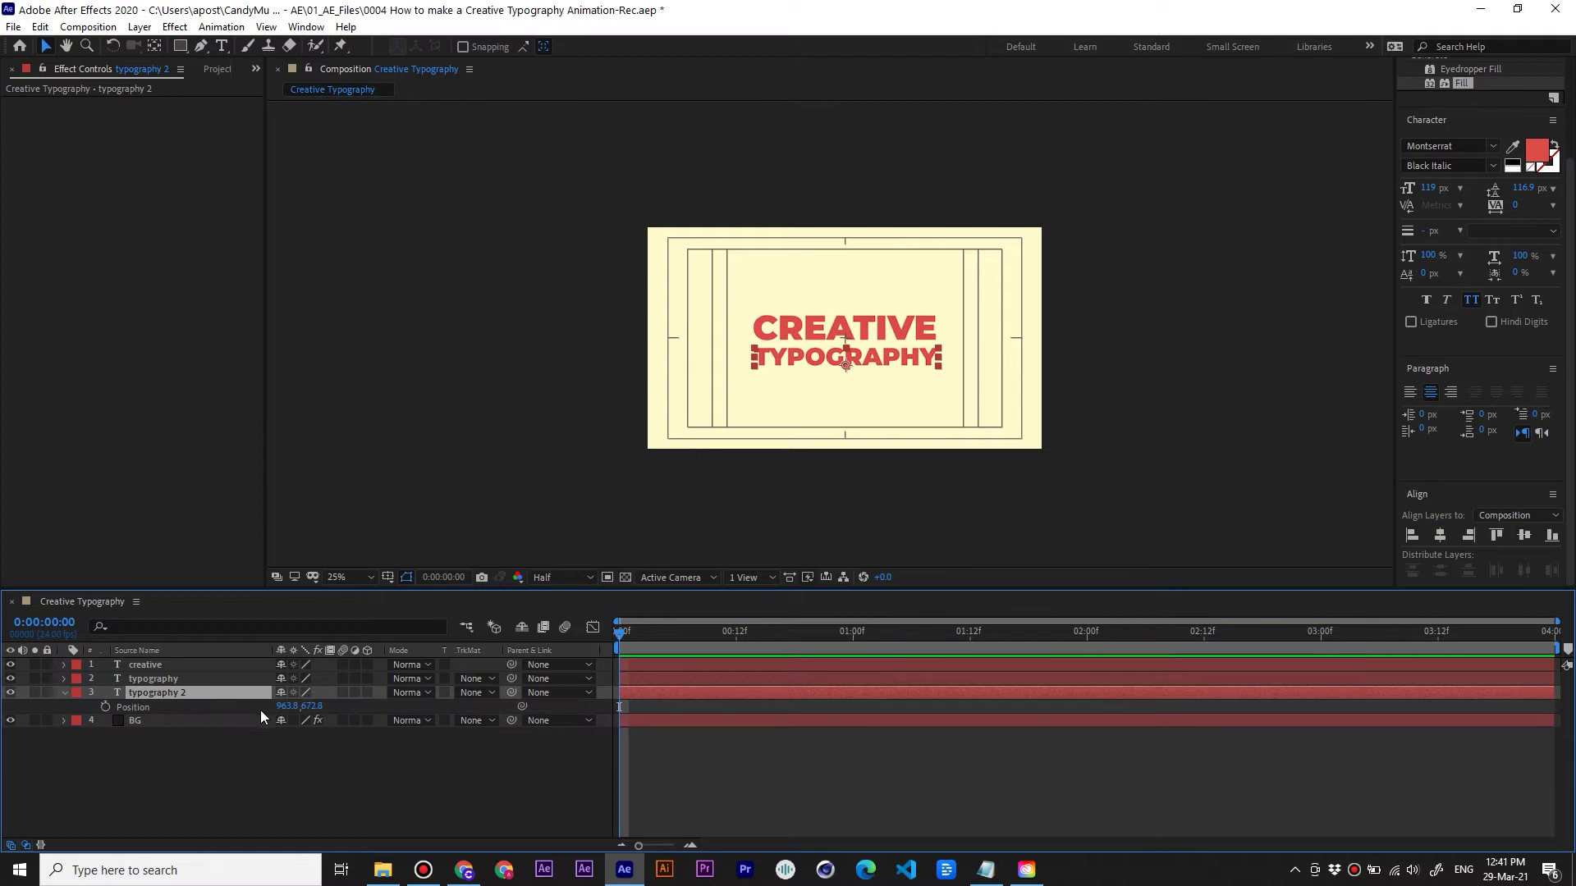
drag(310, 706, 524, 704)
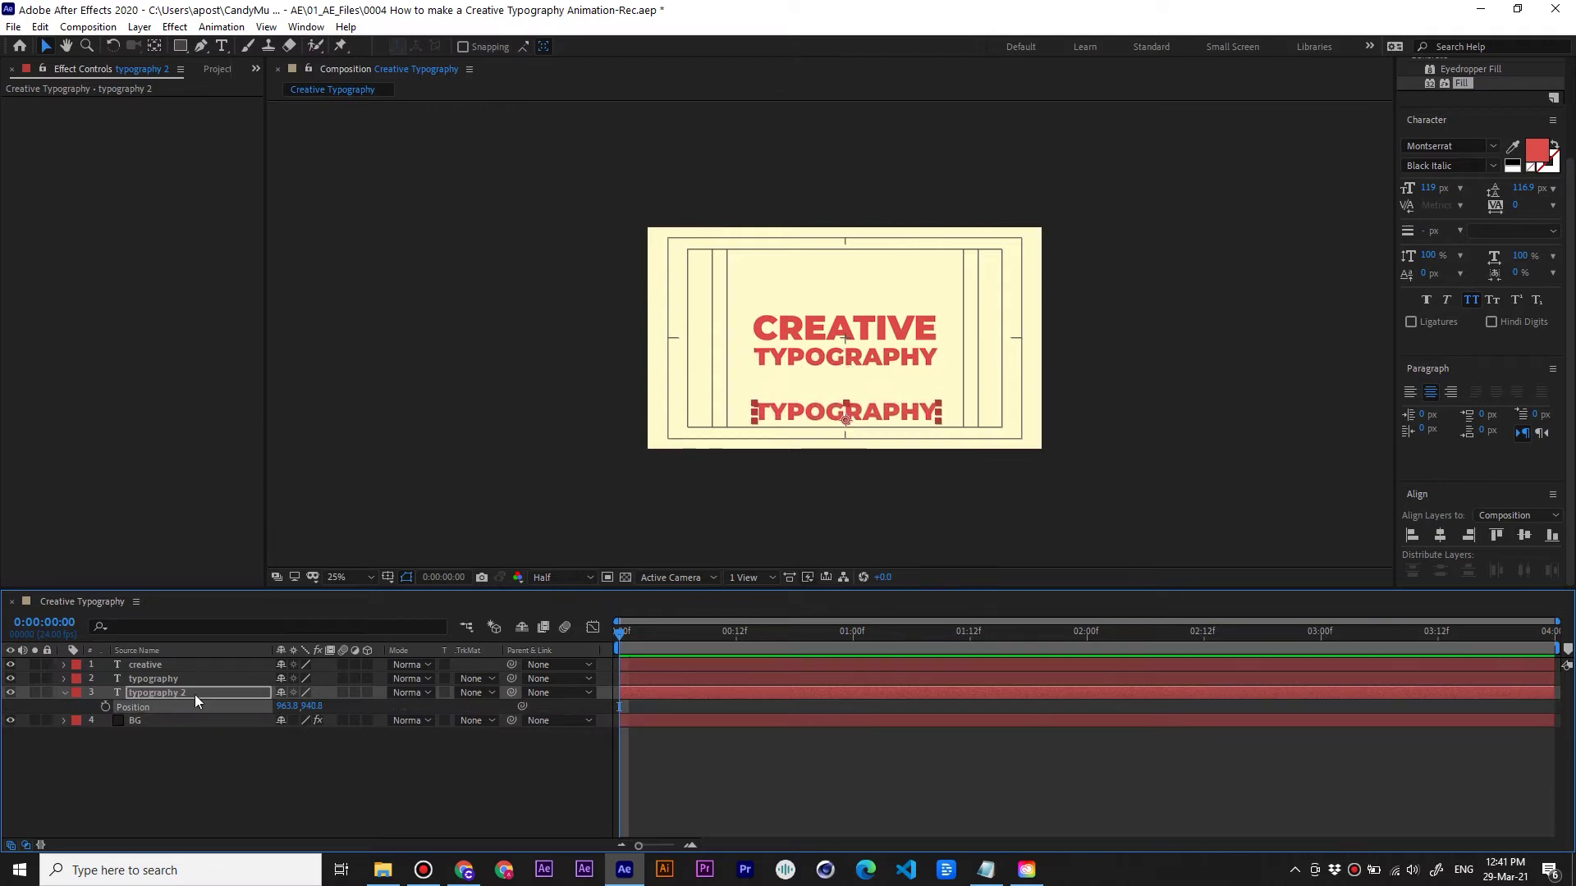
Set the font style of the lower "typography" copy to Regular
click(1494, 165)
click(1431, 288)
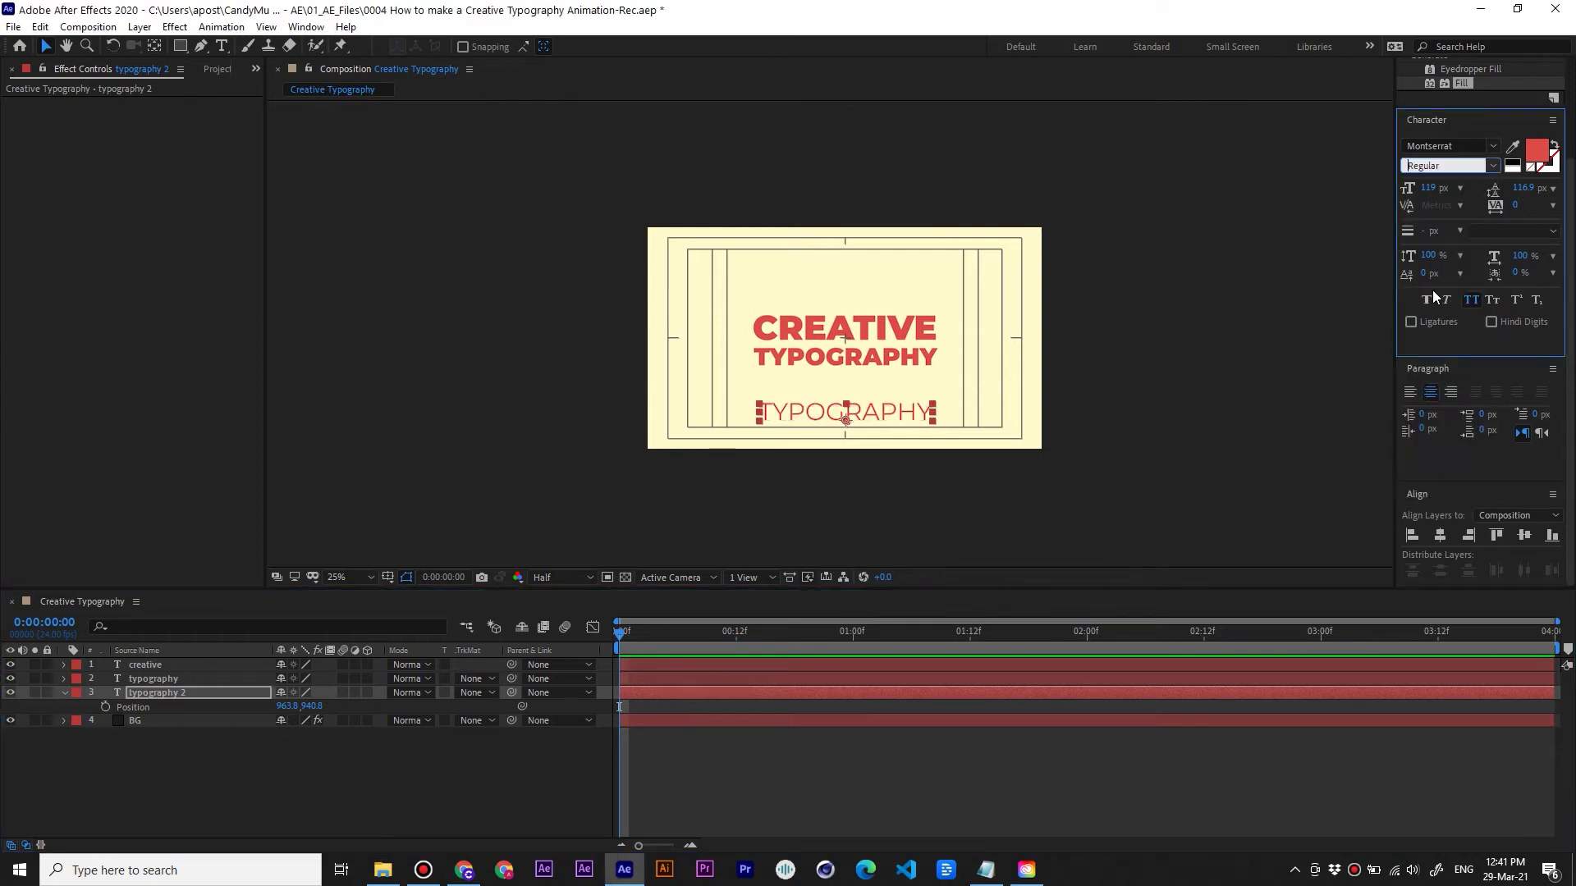
Set the font size of the lower "typography" copy to 46 px
click(1429, 188)
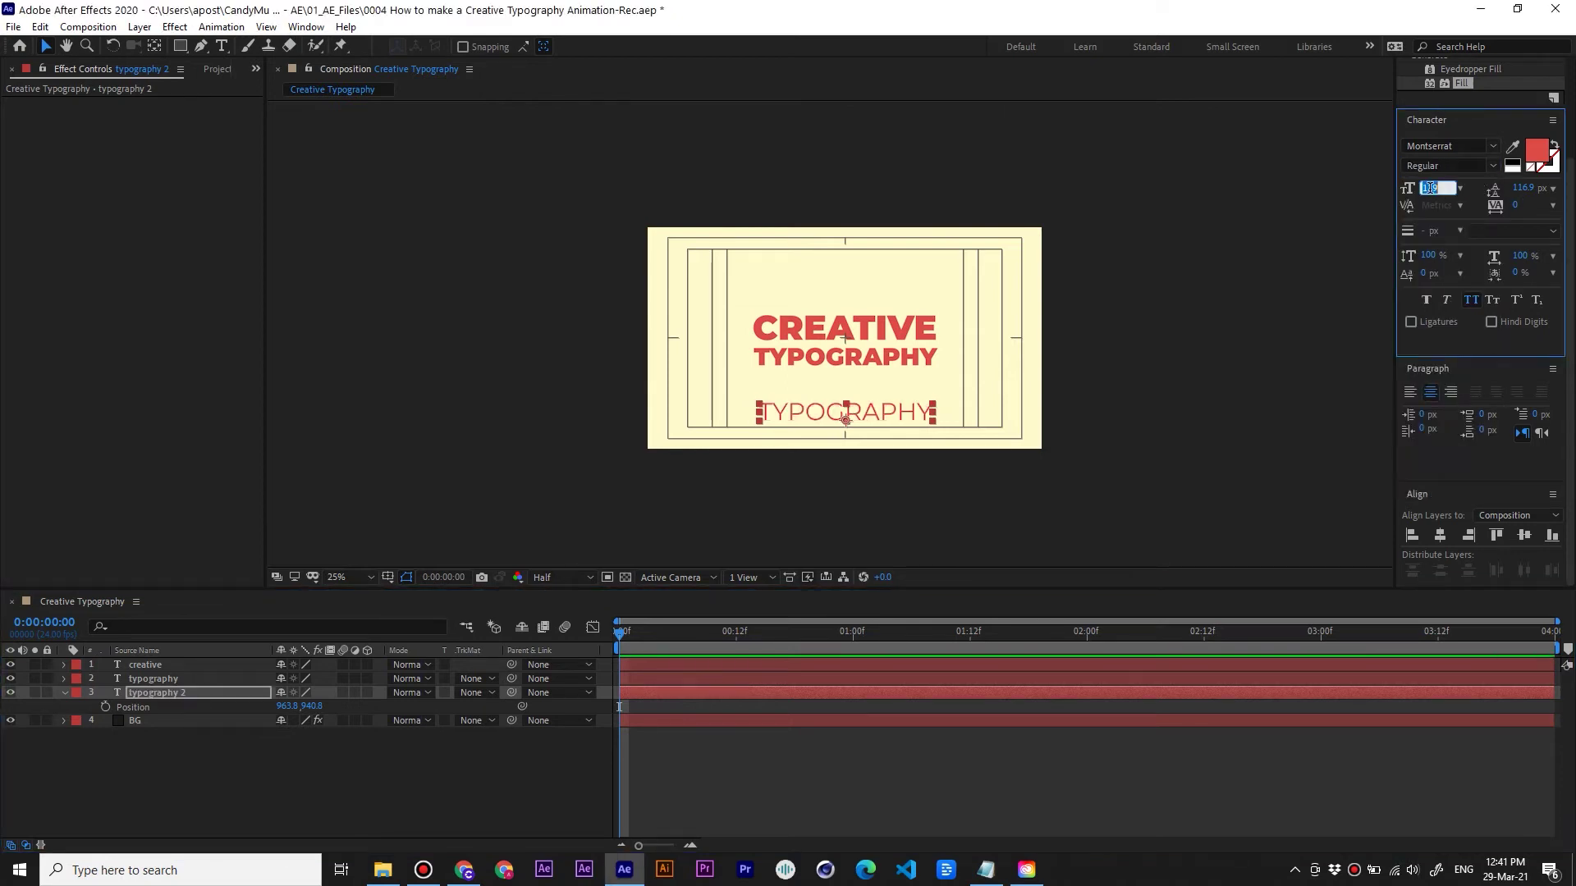
text(40)
key(Return)
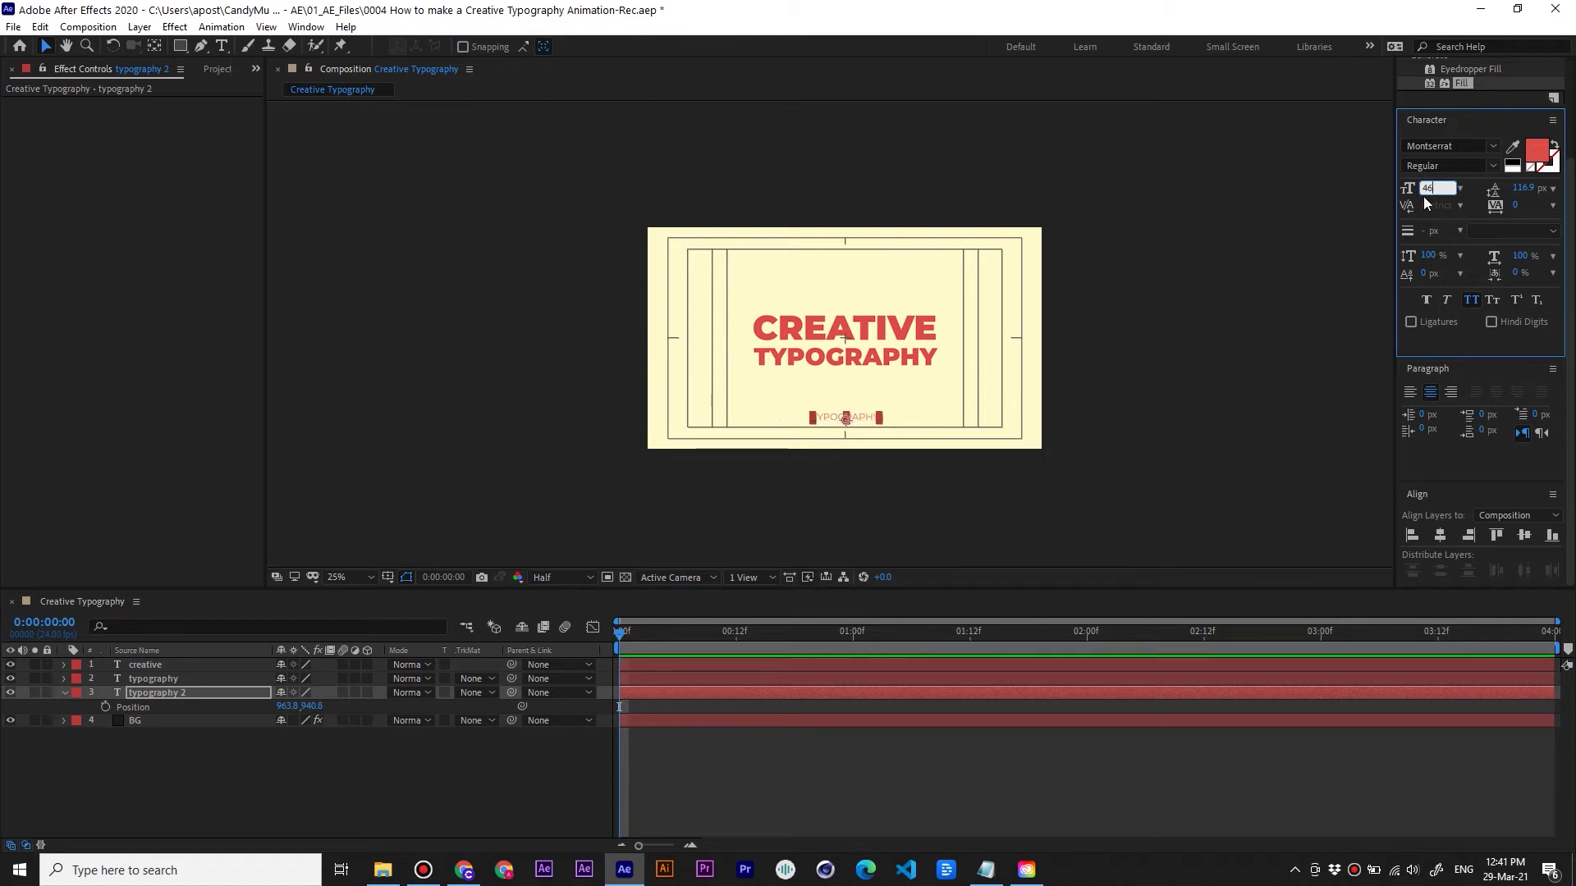
click(213, 789)
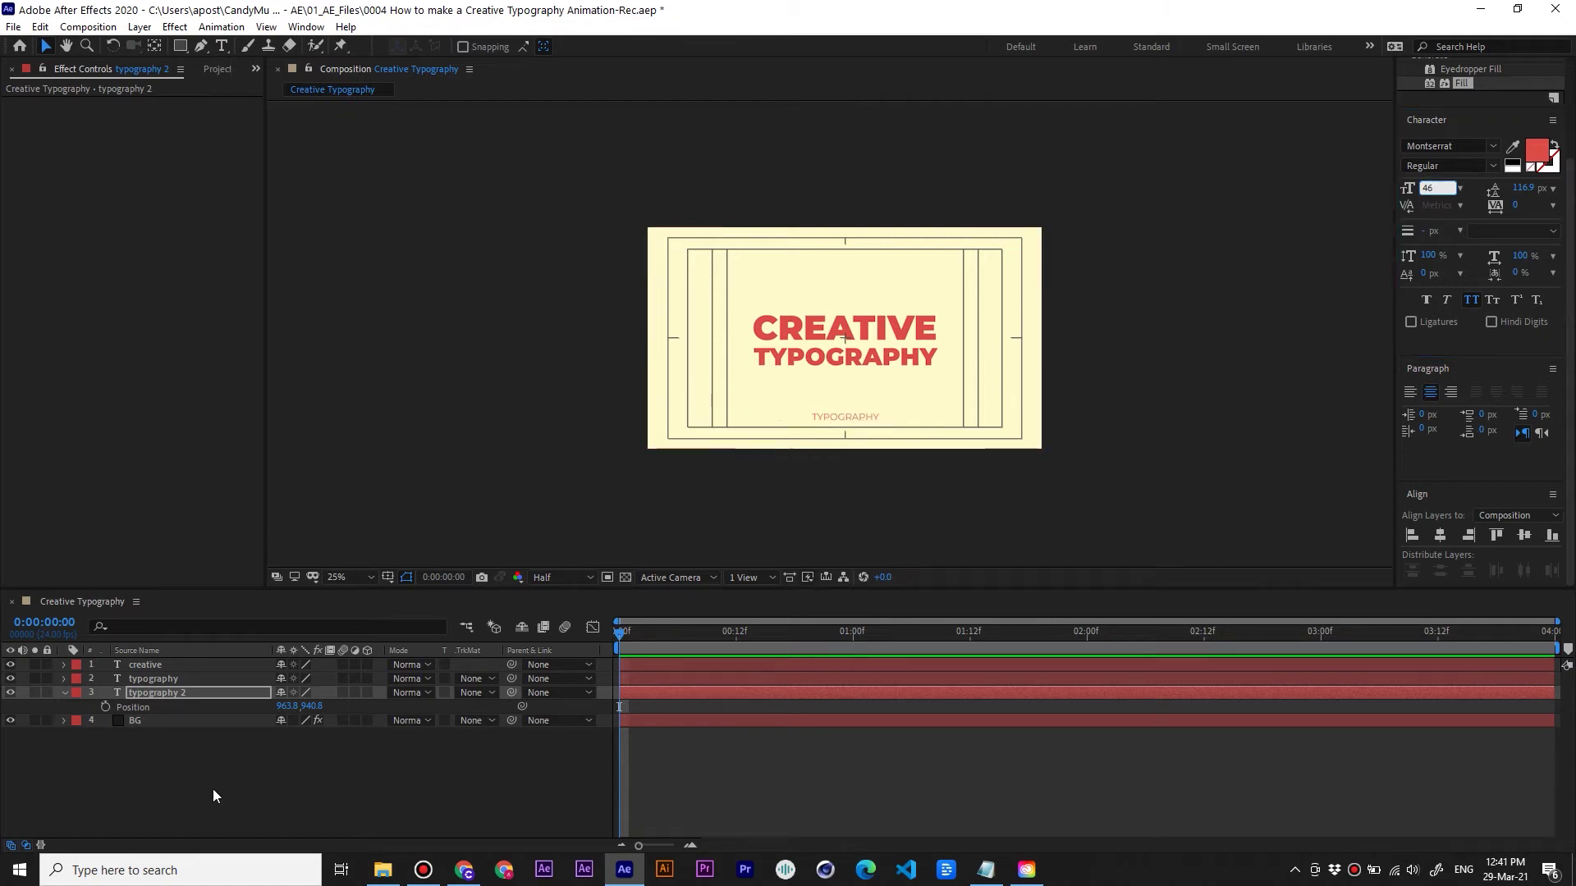
Replace the text of the lower "typography" copy with "Candymustache.com"
double_click(196, 692)
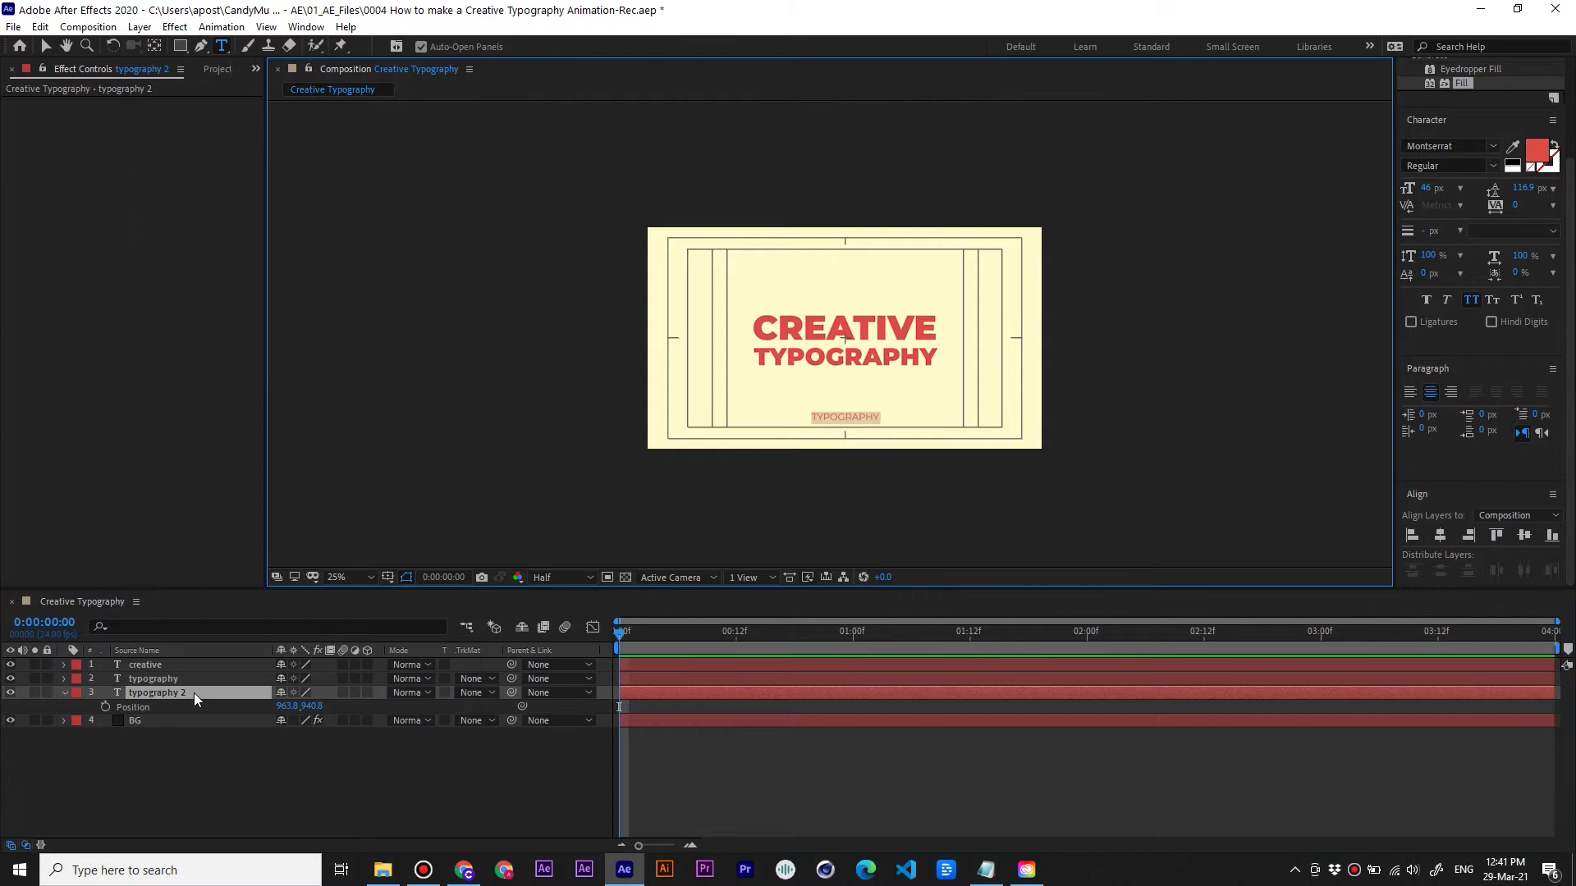
text(ca)
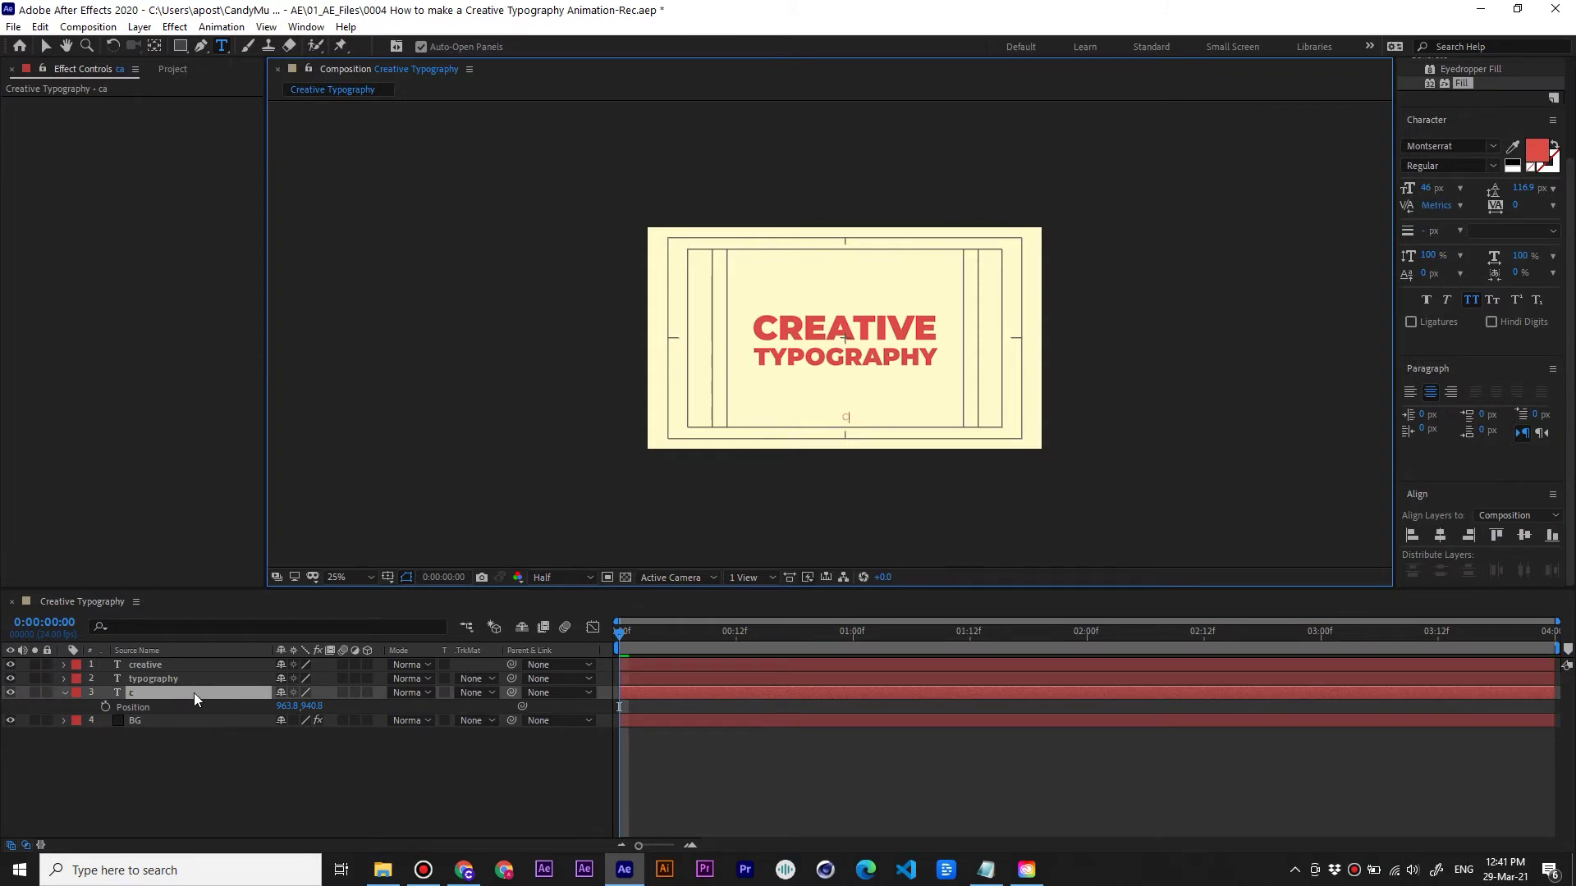
key(BackSpace)
key(BackSpace)
text(Cnady)
key(BackSpace)
key(BackSpace)
key(BackSpace)
key(BackSpace)
text(andym)
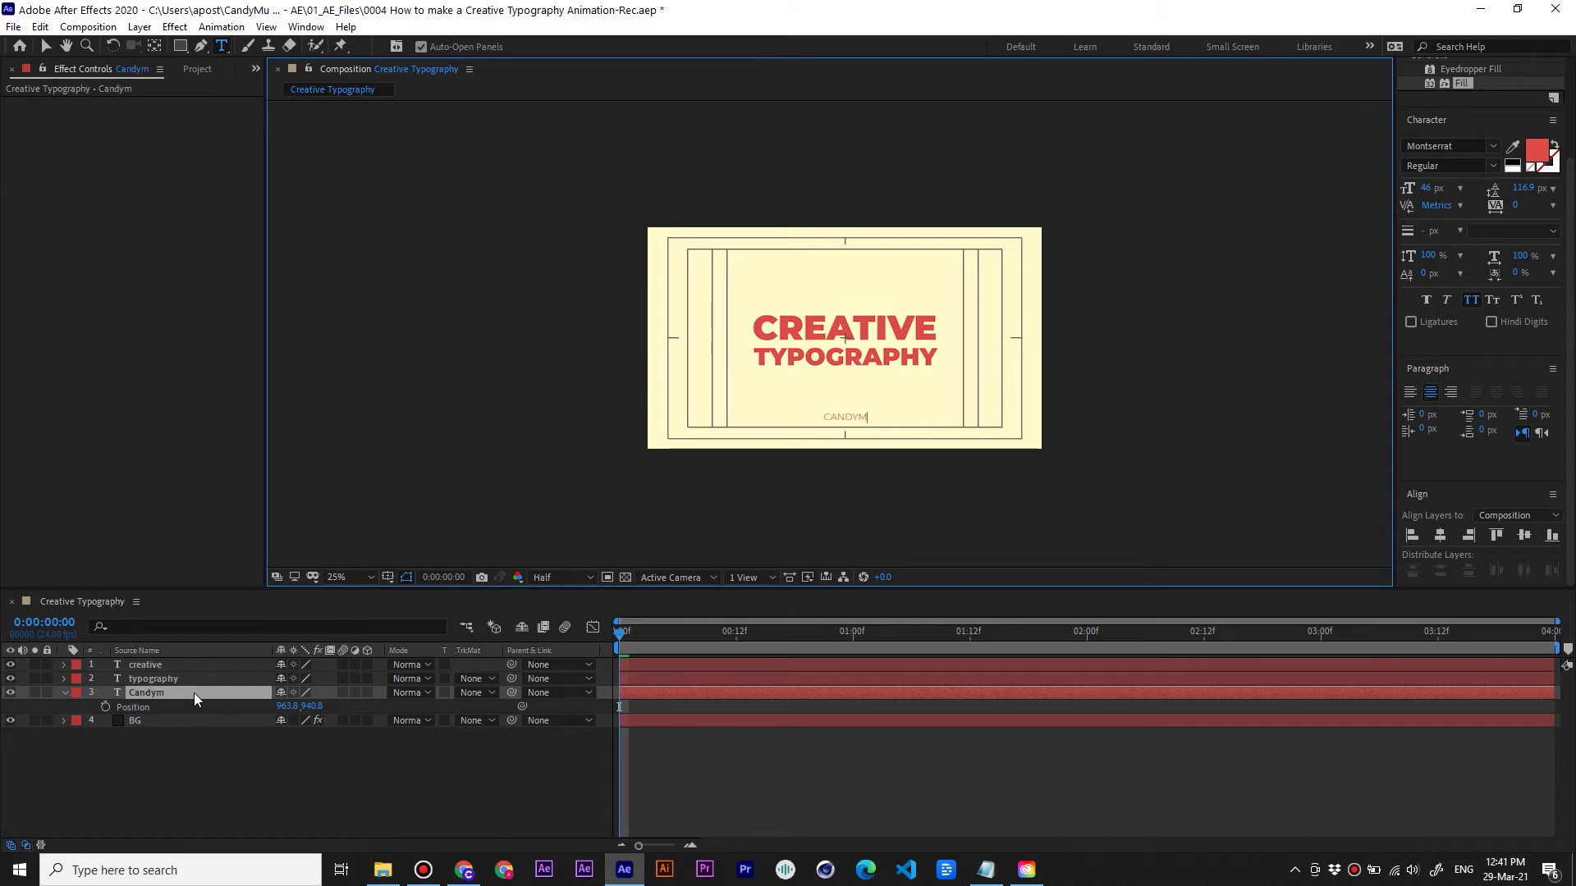
text(ustache)
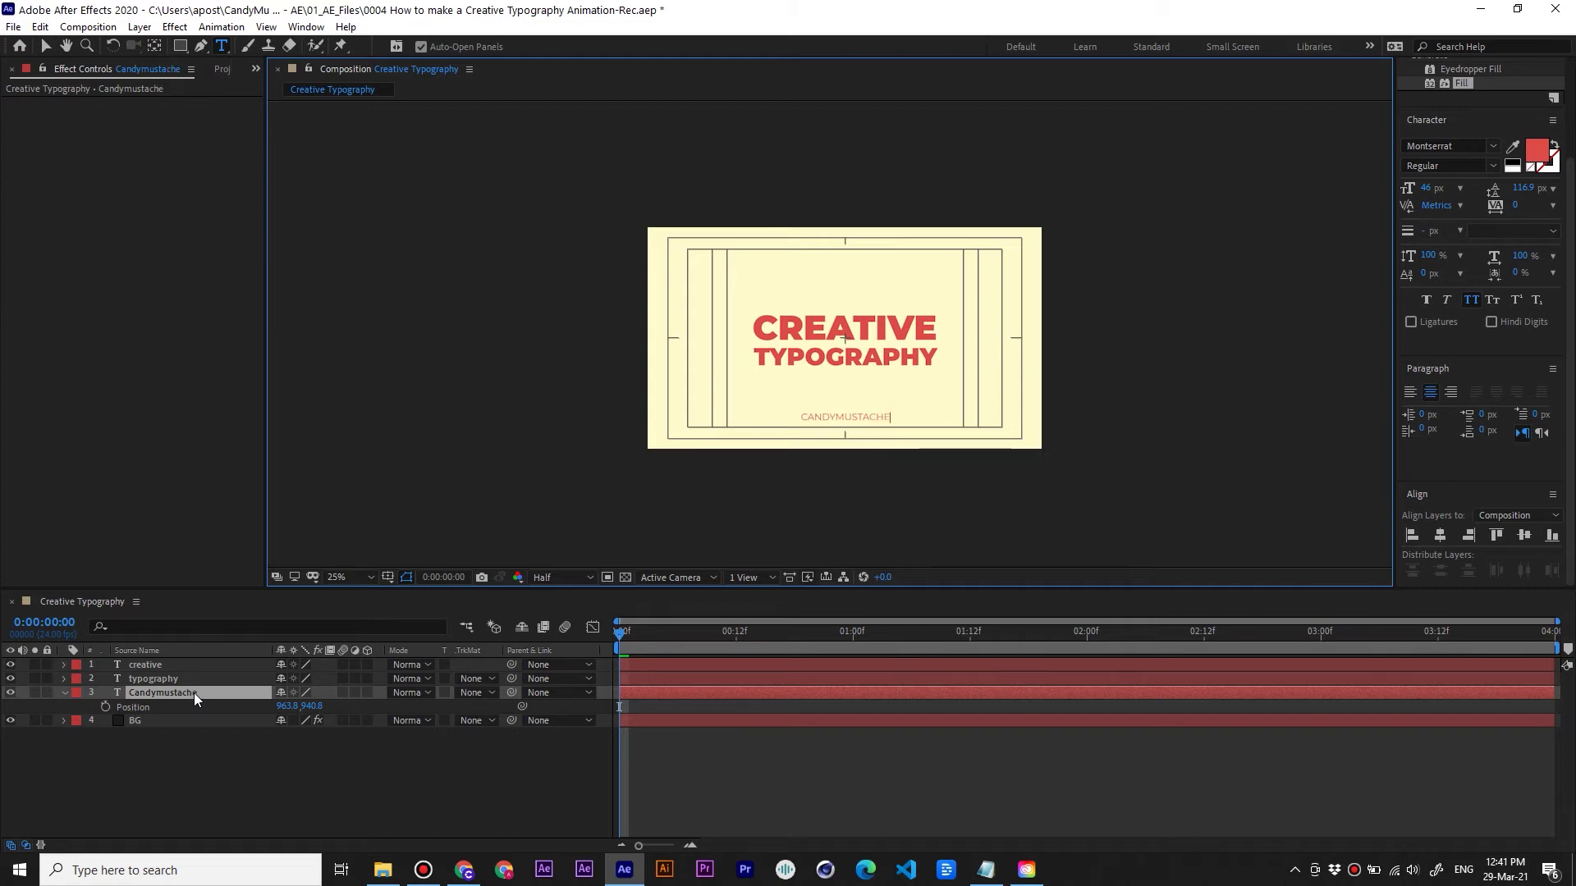
text(.com)
click(217, 694)
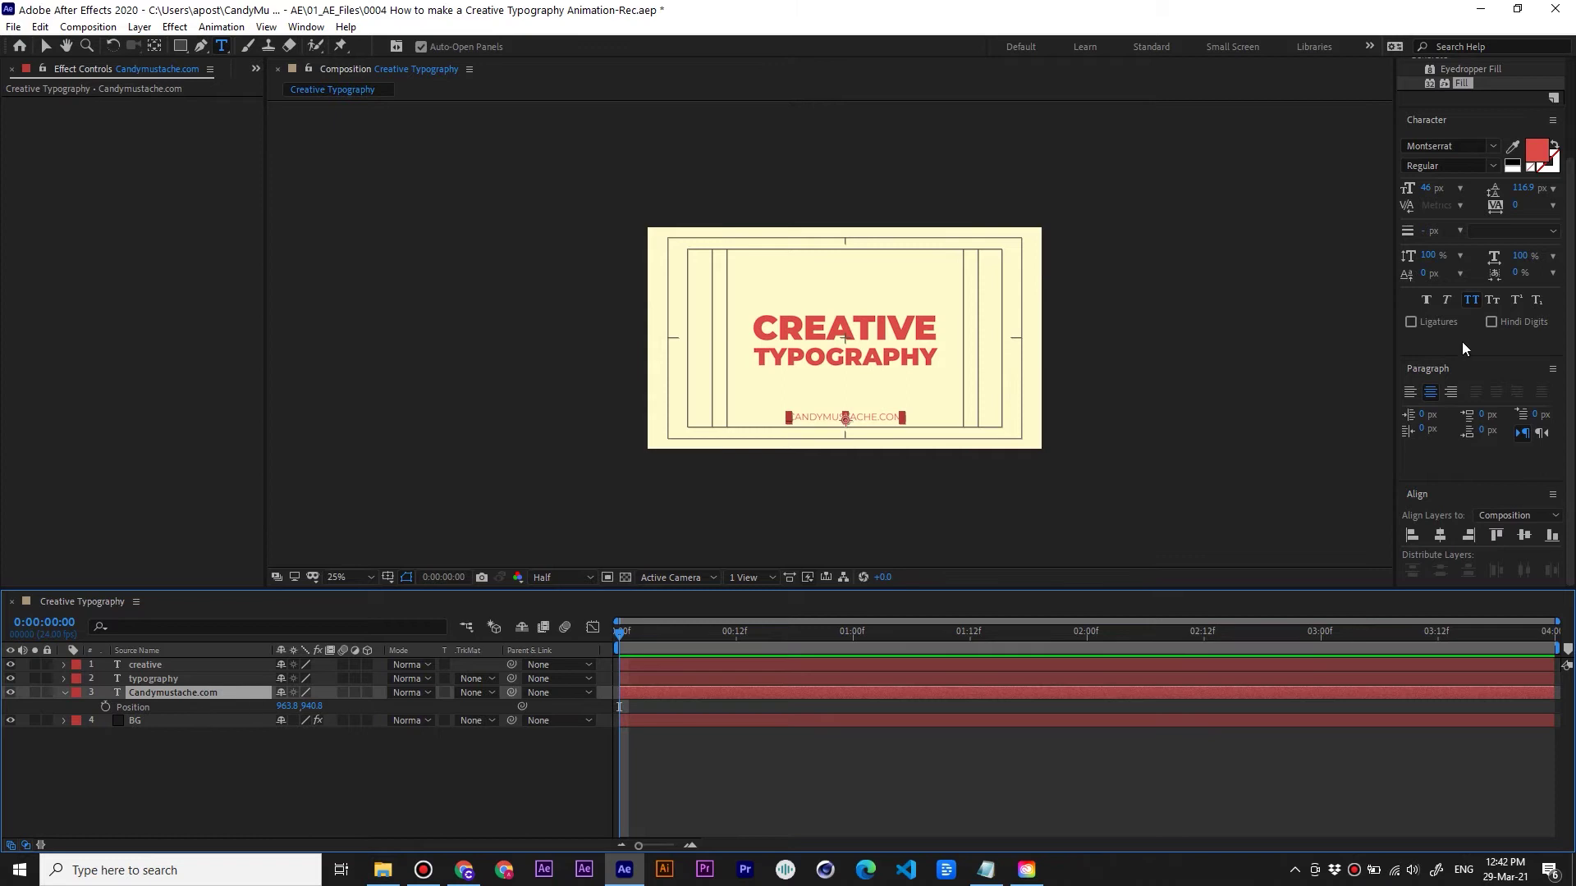
Turn off All Caps for the Candymustache.com text and centre the layer horizontally in the composition
click(1469, 301)
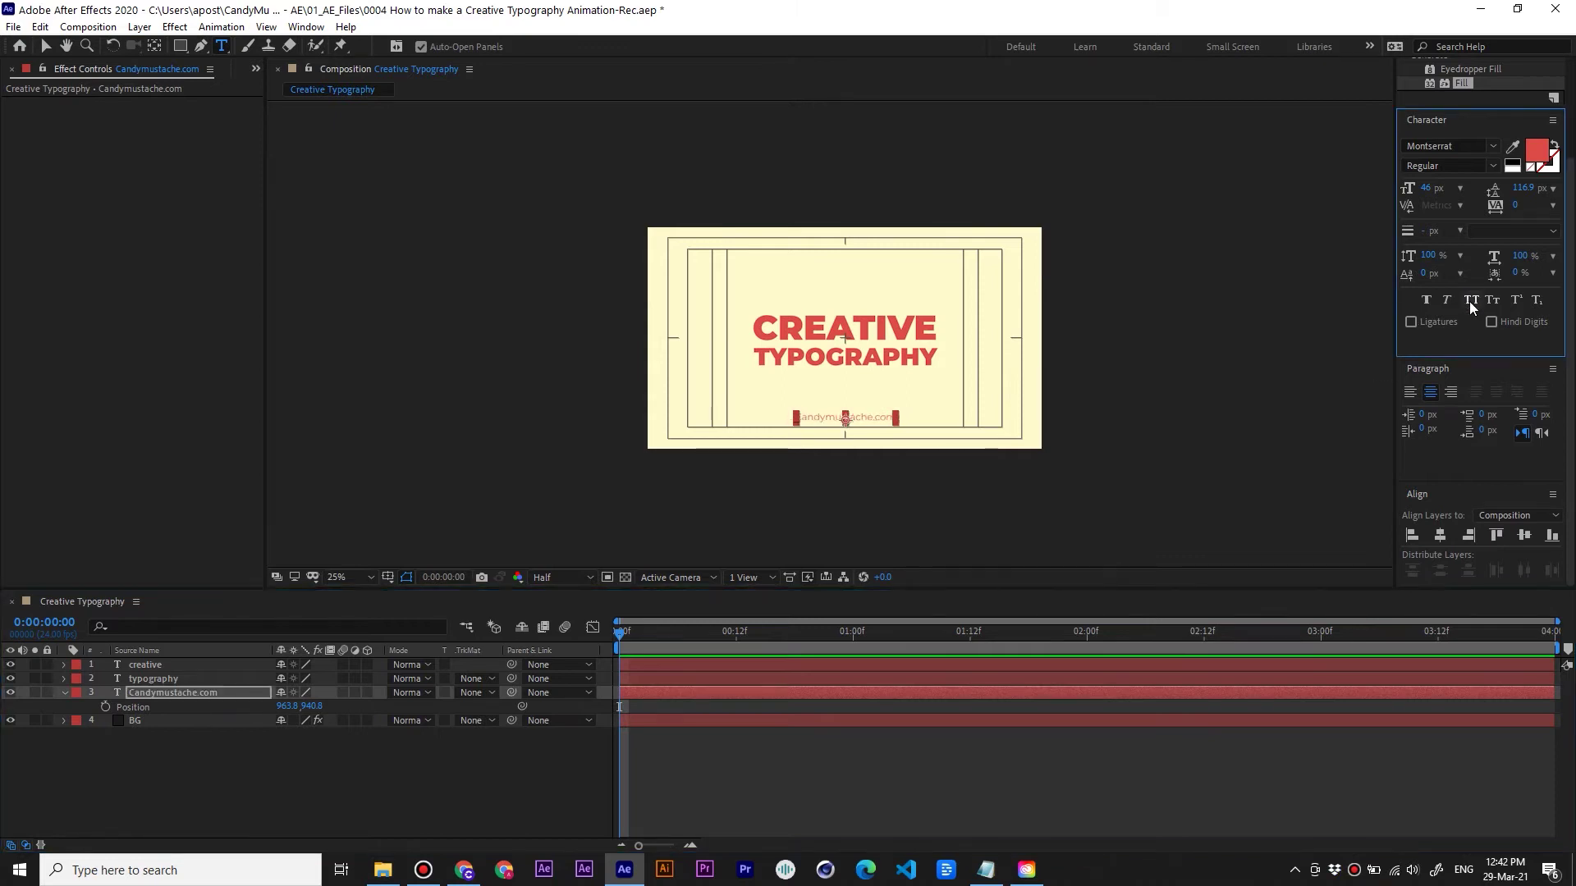
click(384, 789)
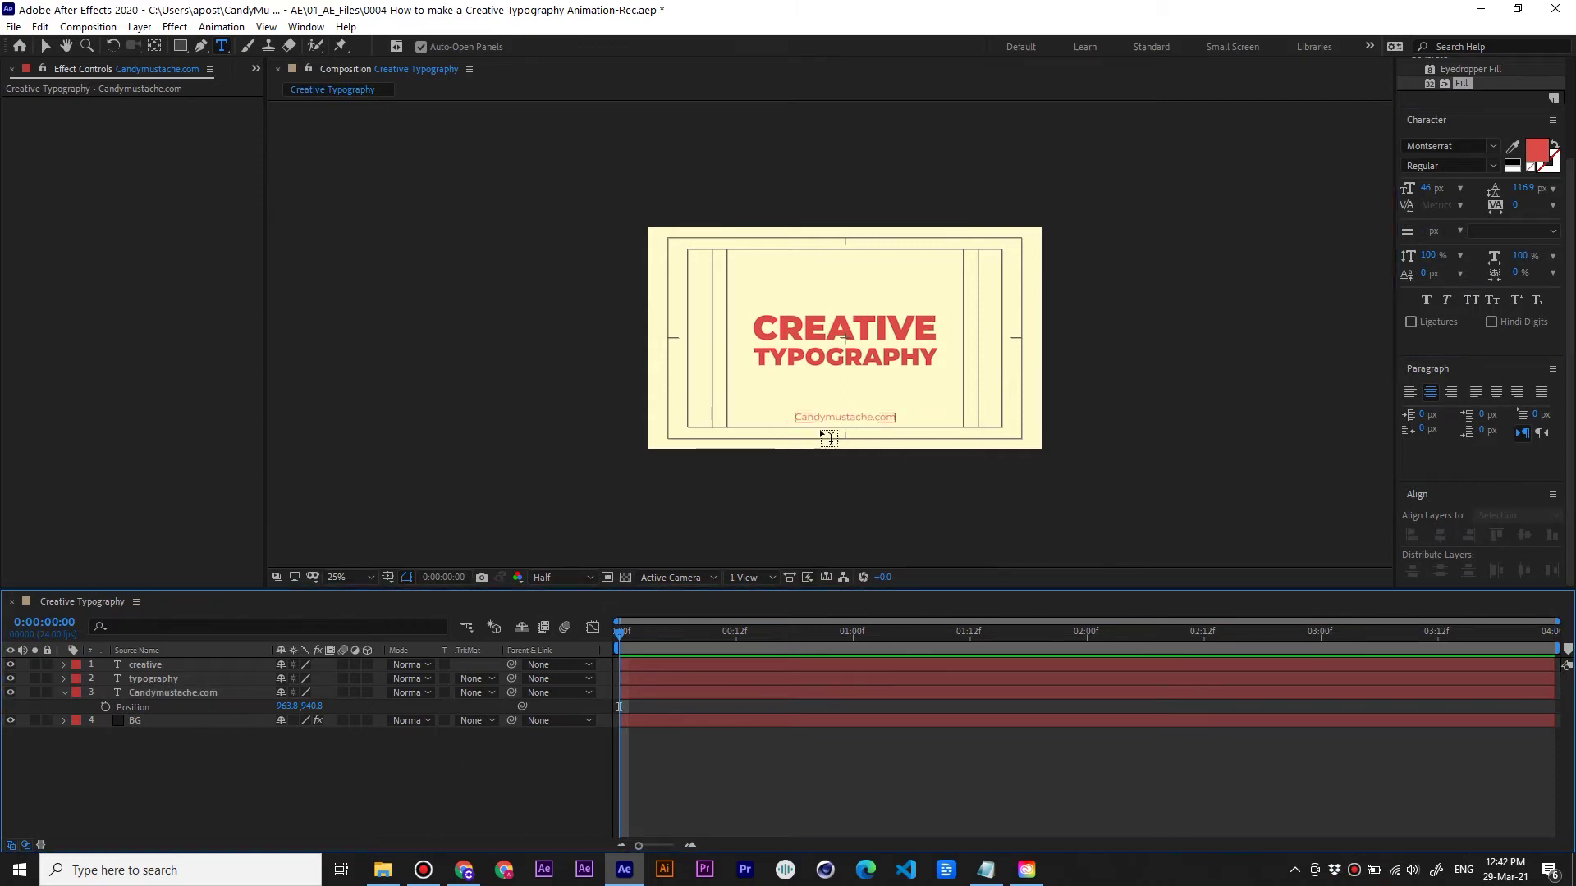
click(46, 46)
click(158, 692)
click(1441, 534)
click(414, 777)
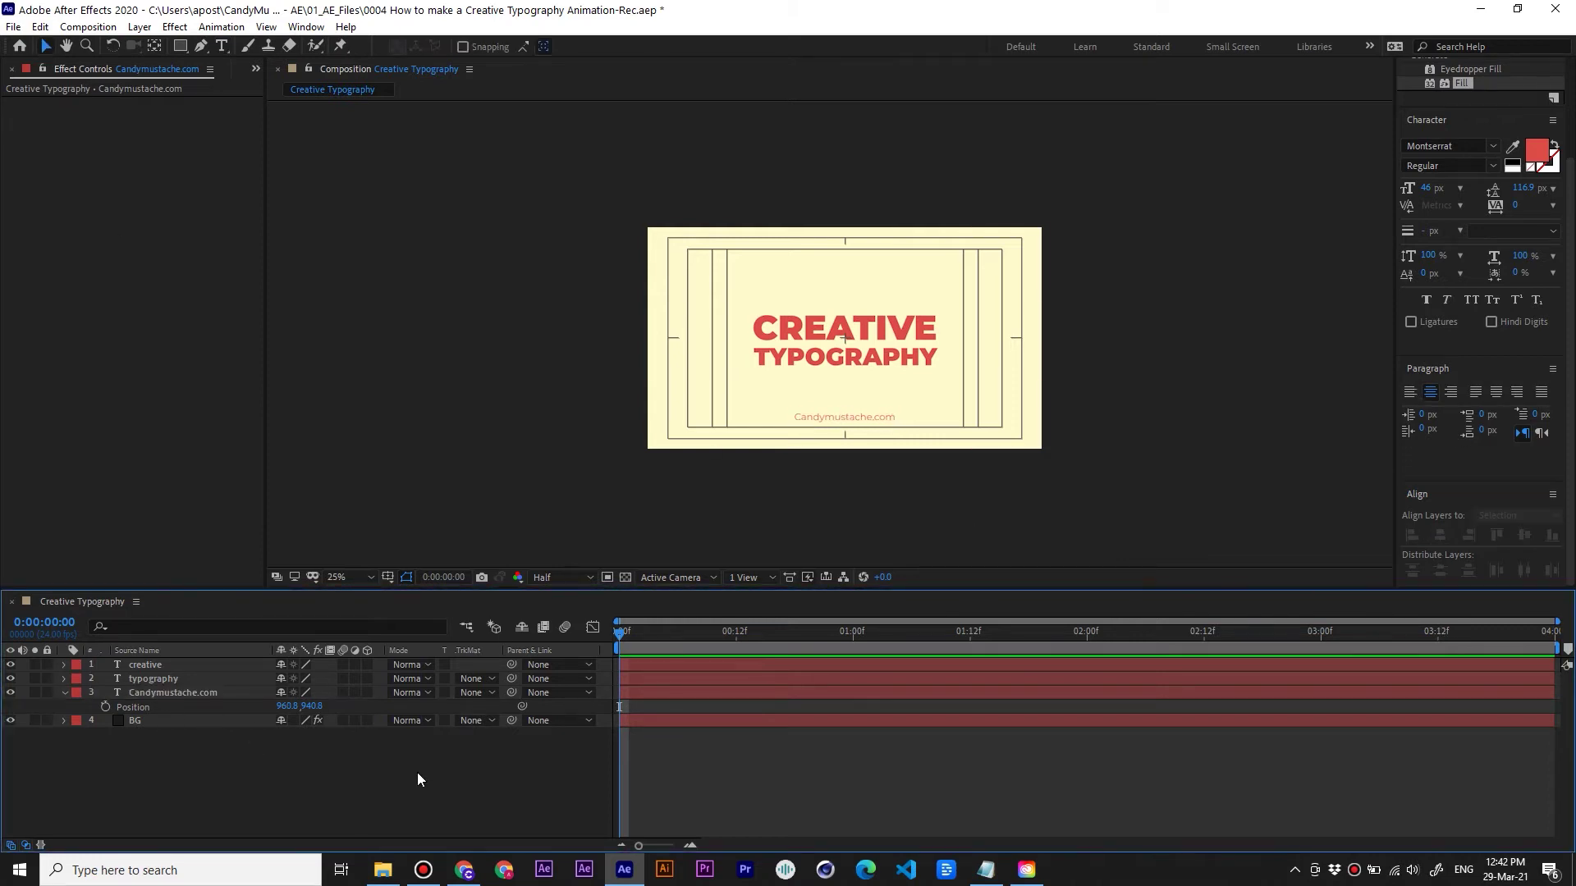
Turn off the Title/Action Safe guides and hide the Candymustache.com layer
click(387, 577)
click(428, 596)
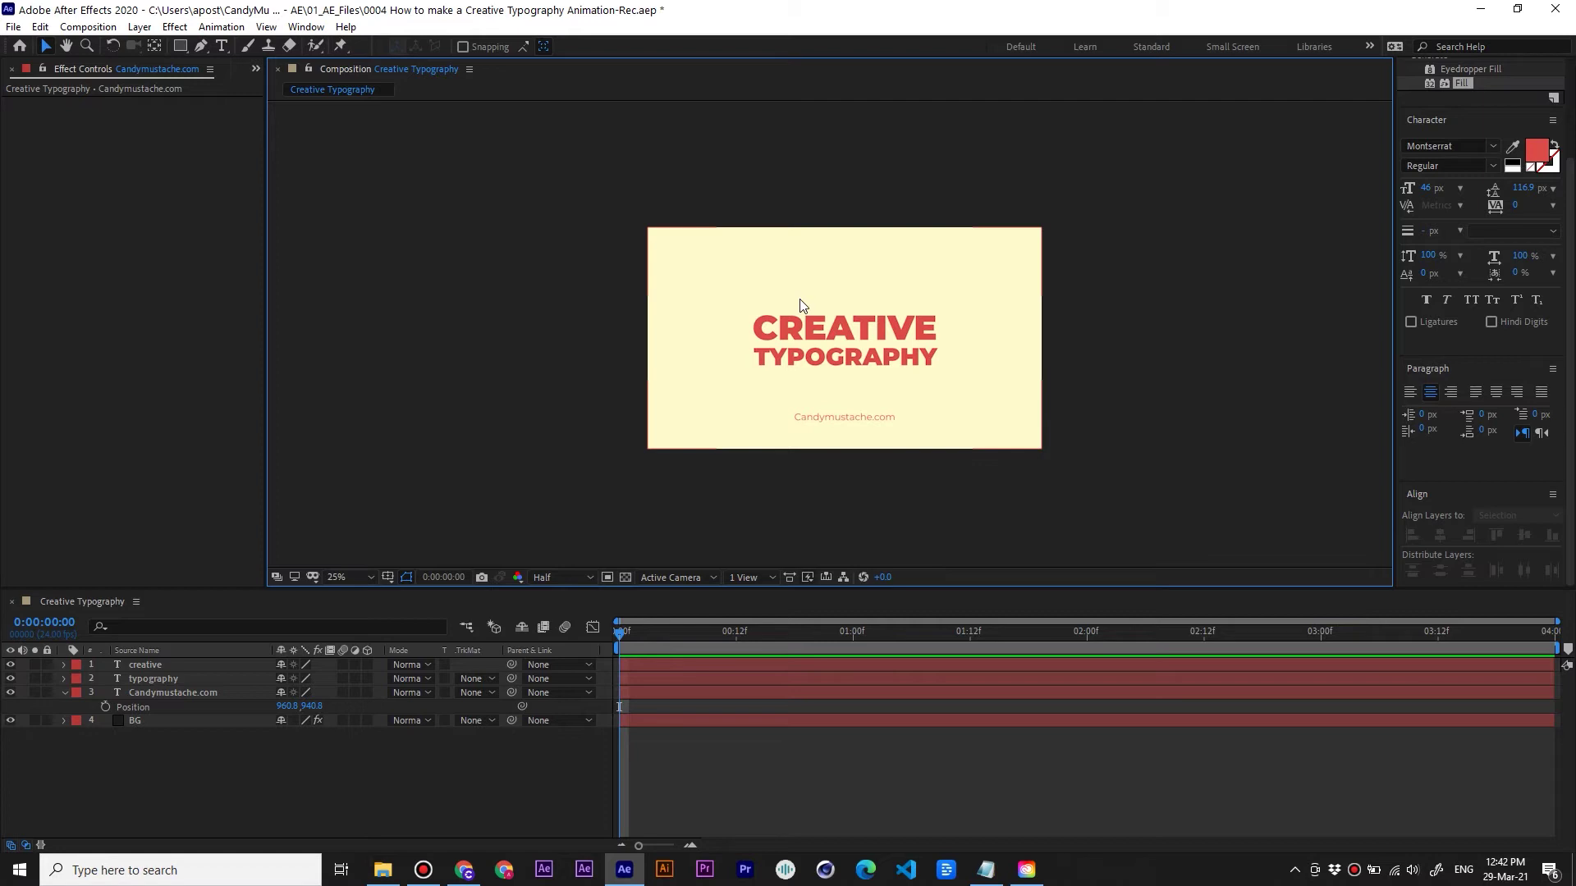
click(10, 692)
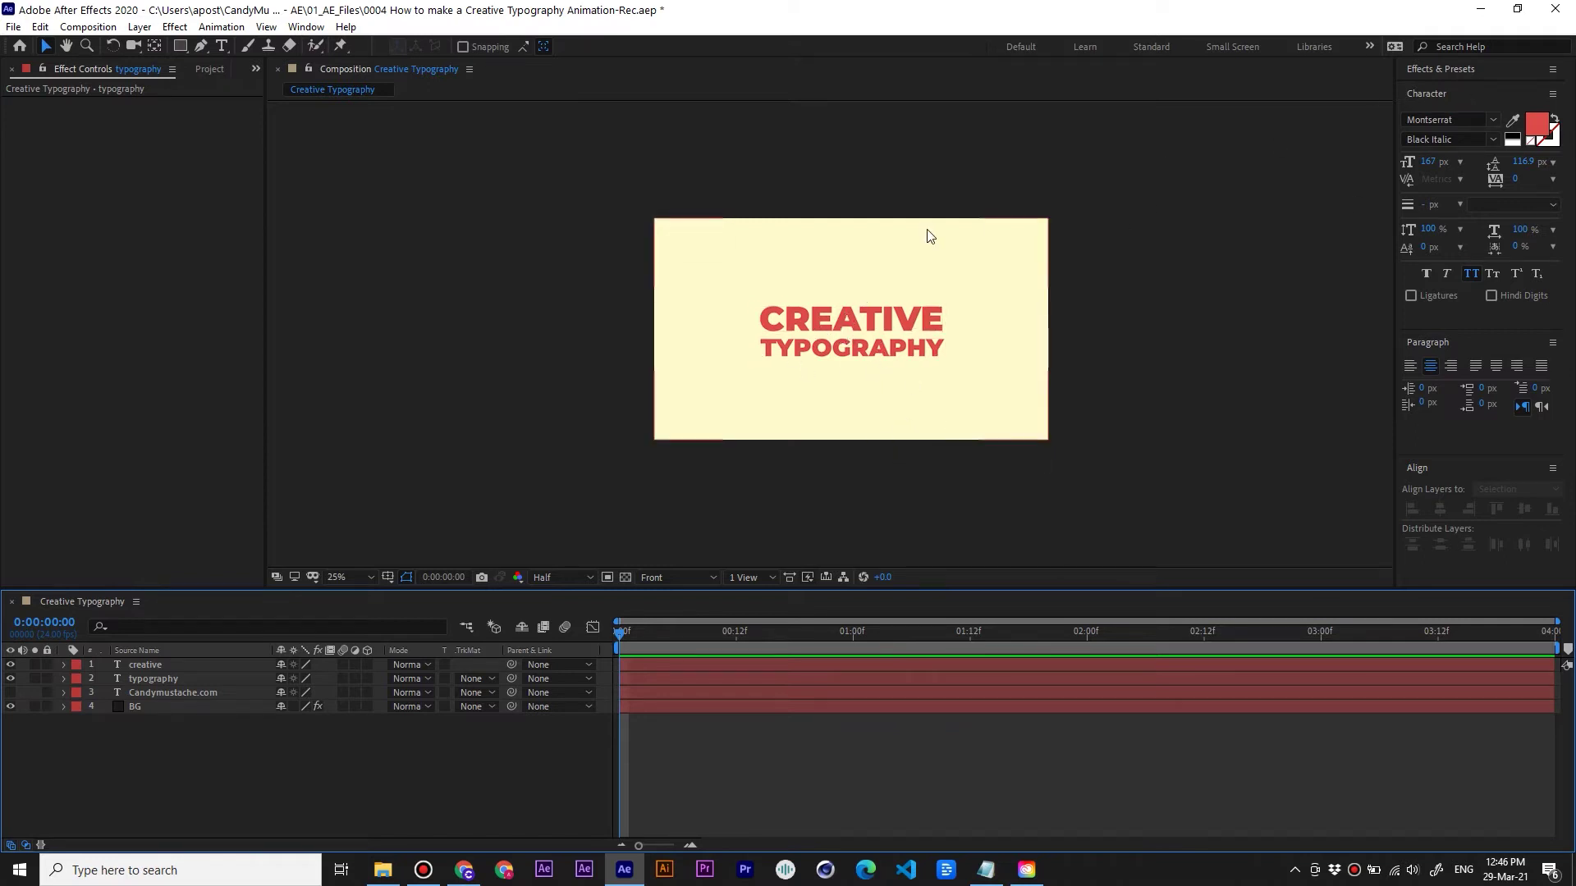
Find the TextFlo…CandyMustache preset by searching "TextF" and apply it to the "creative" and "typography" layers
click(1440, 70)
click(1450, 87)
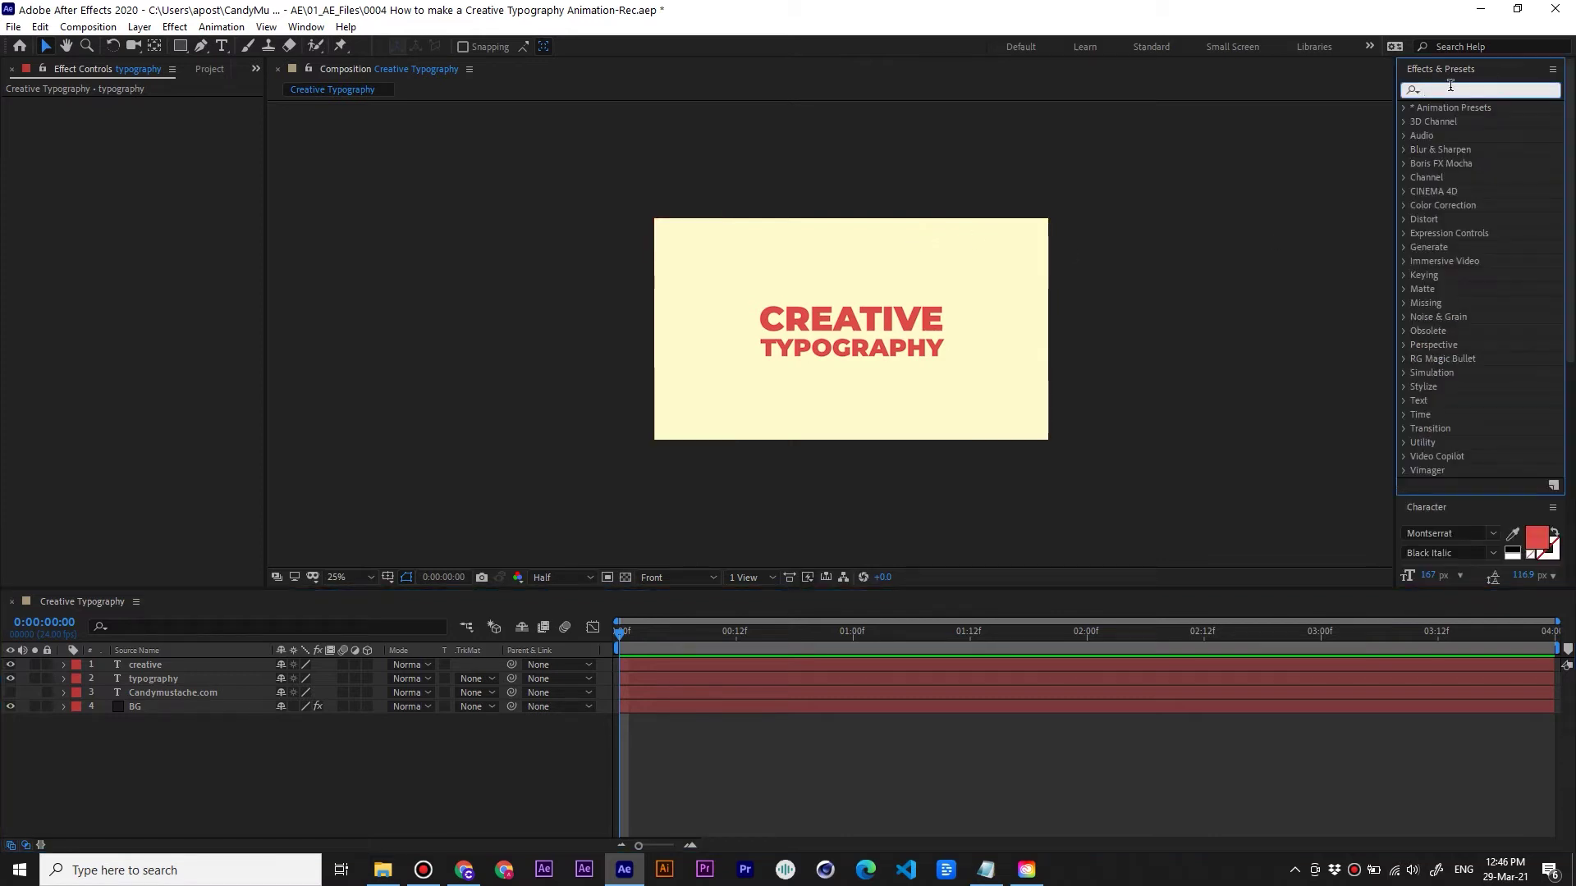
text(Text)
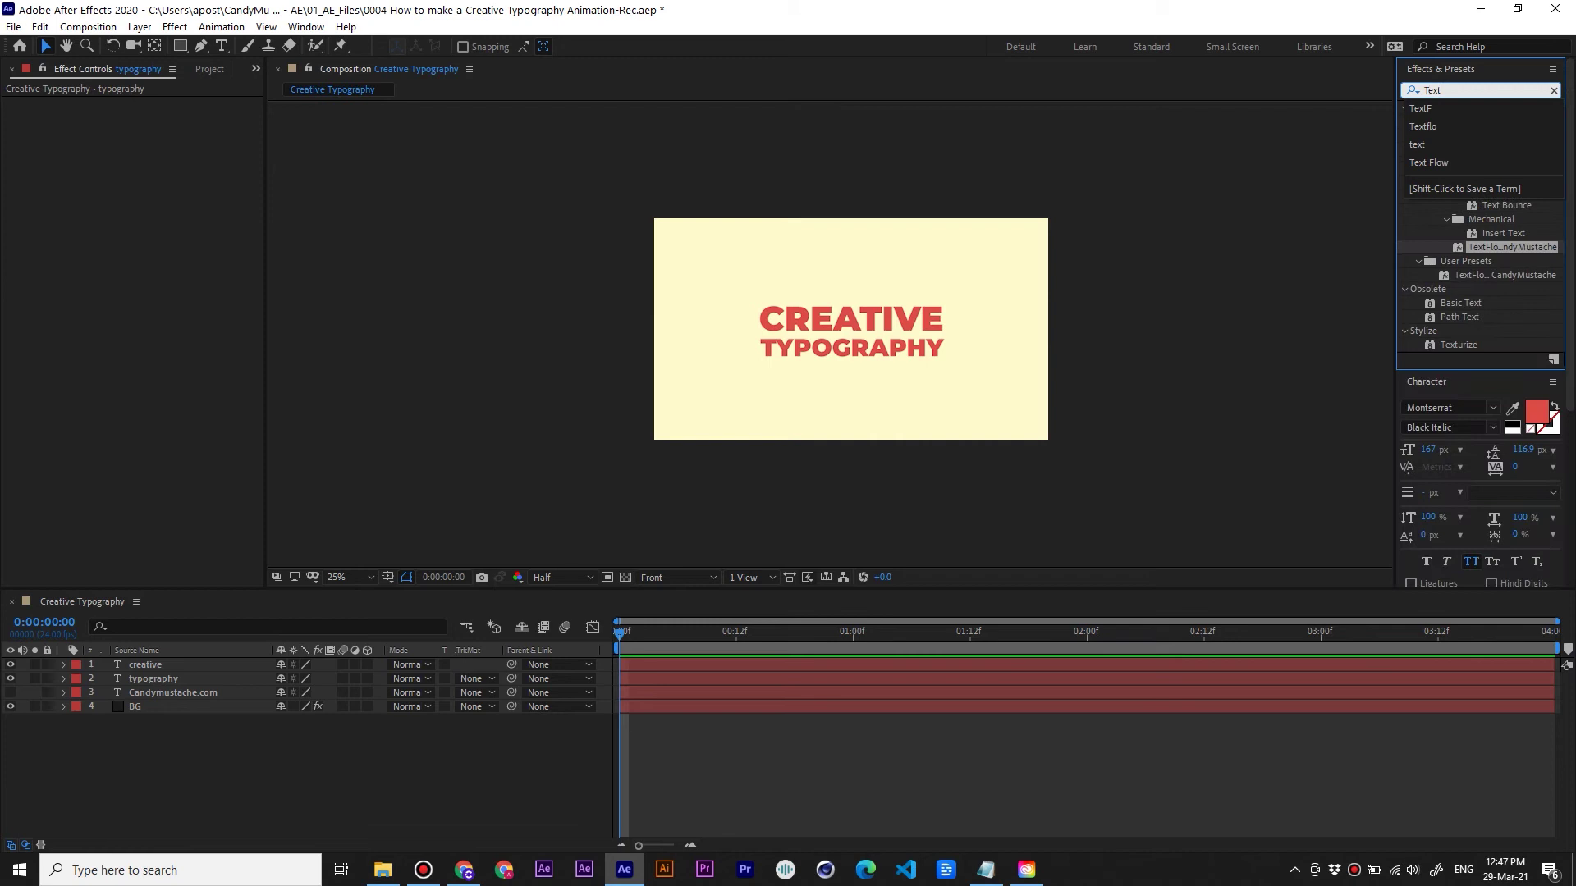
text(F)
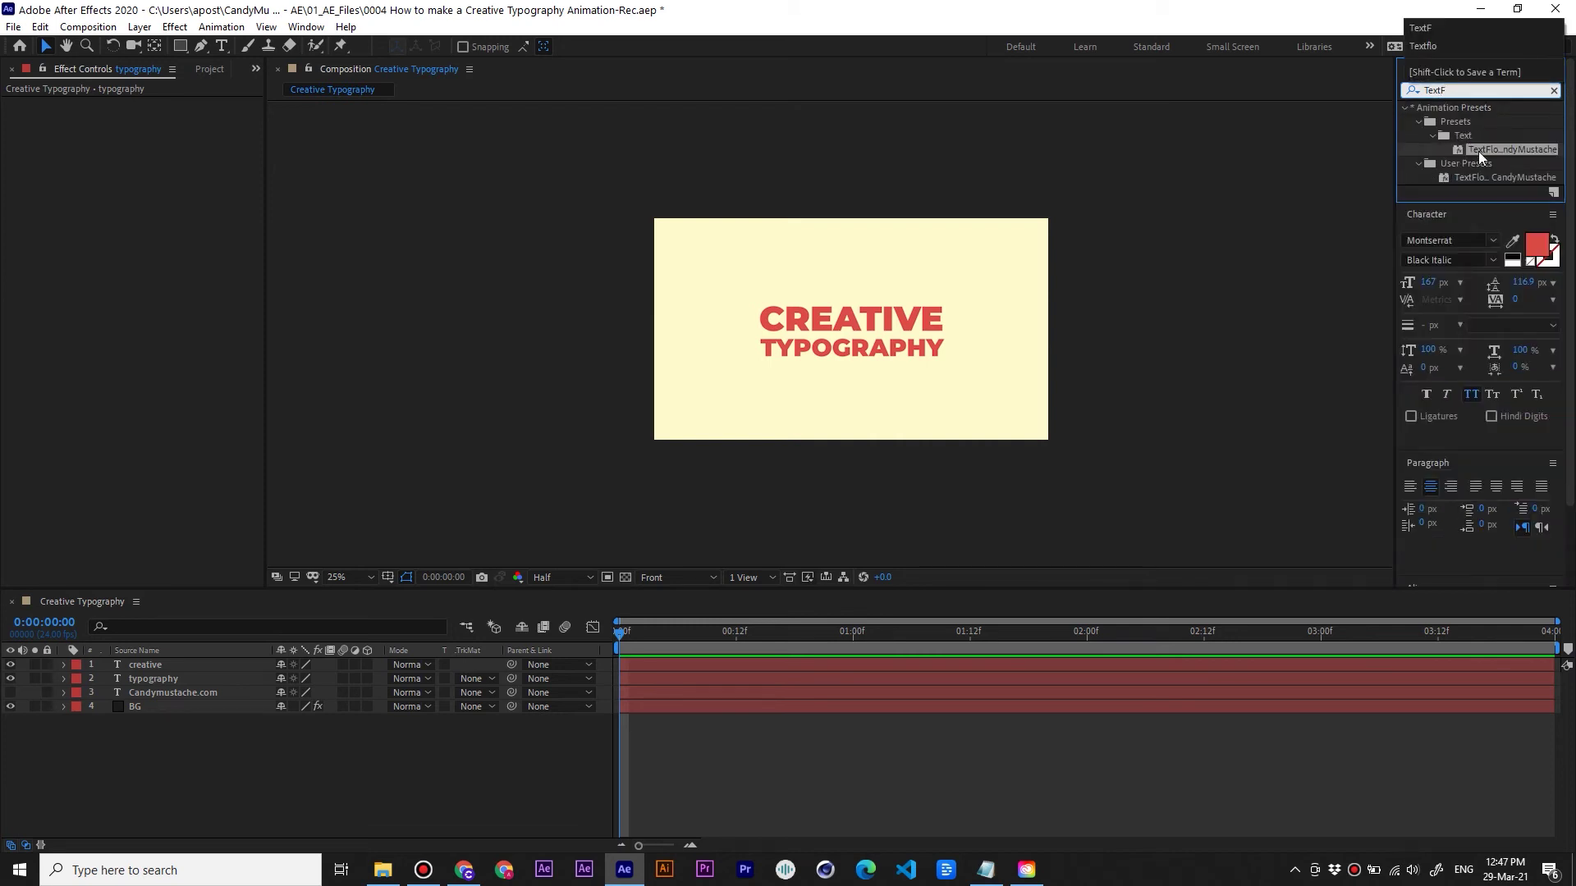
drag(385, 602, 164, 665)
drag(1502, 150, 169, 672)
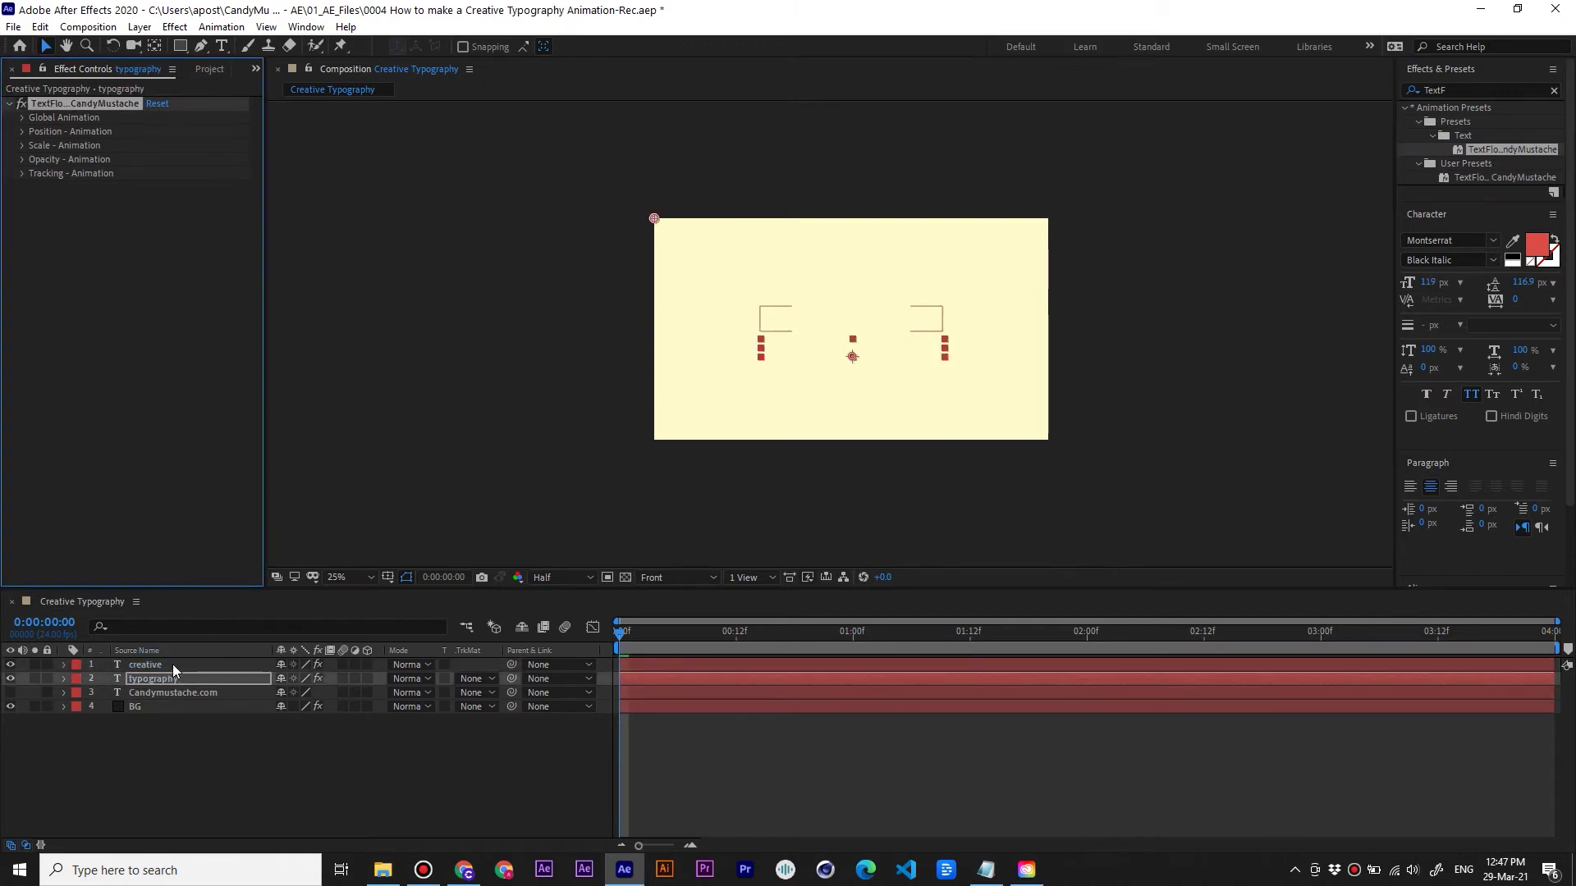
At frame 10, set the "creative" layer's Global Animation Speed (In) to 0.04 and Speed (Out) to 0
click(172, 663)
drag(623, 641, 717, 668)
click(143, 332)
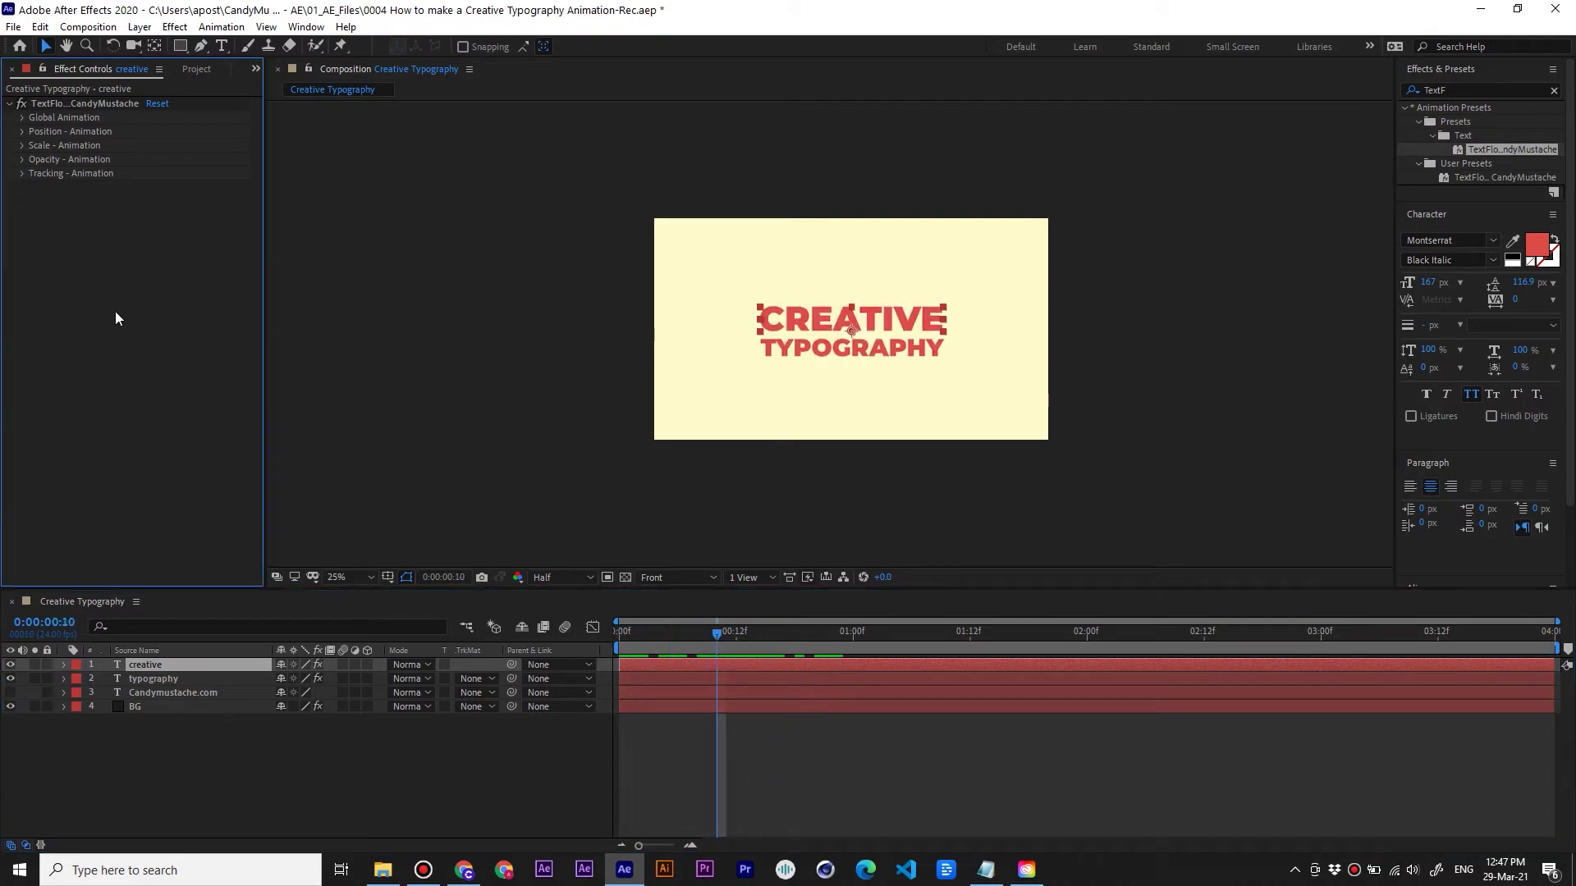
click(24, 116)
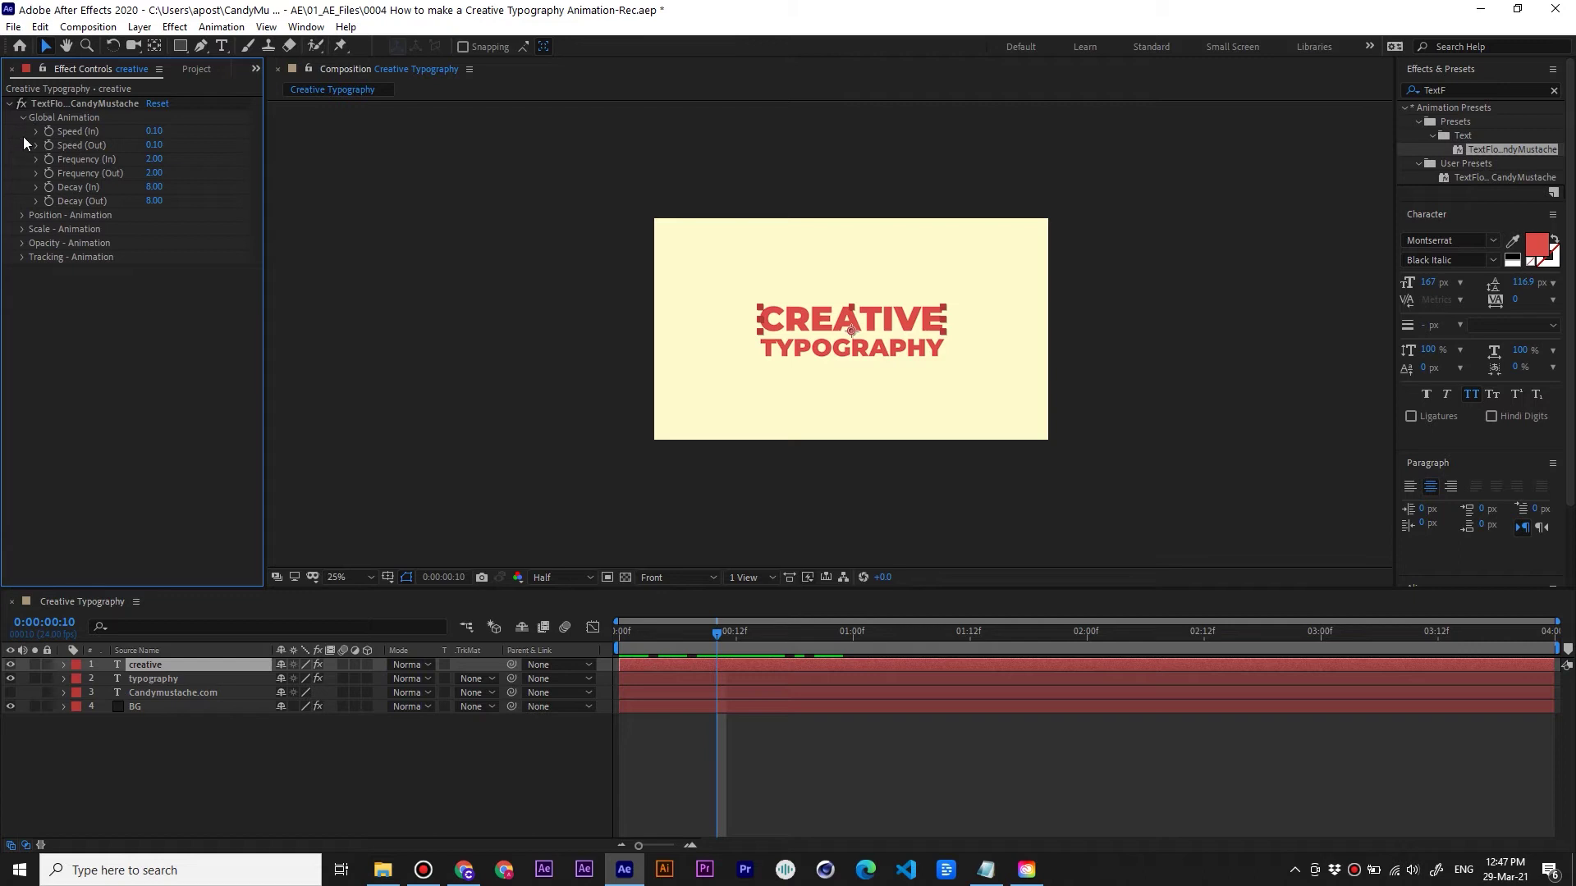
click(22, 215)
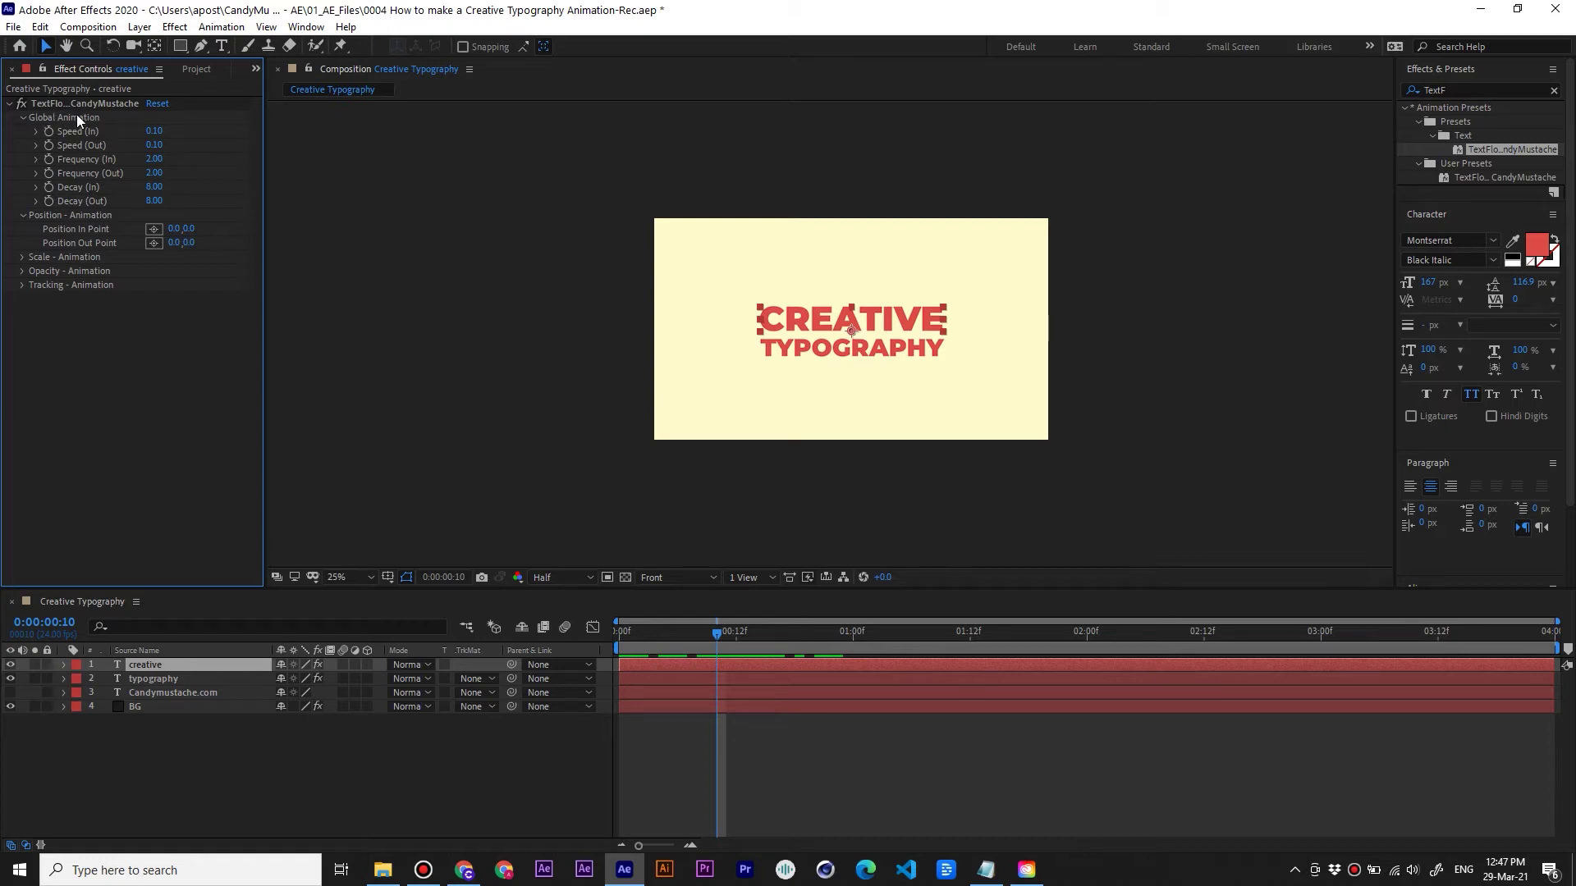
click(156, 130)
key(Return)
click(154, 146)
text(0)
key(Tab)
Set the "creative" layer's Frequency (In) to 3.30, Decay (In) to 8.40, and Frequency (Out) and Decay (Out) to 0
text(3)
key(Tab)
click(154, 174)
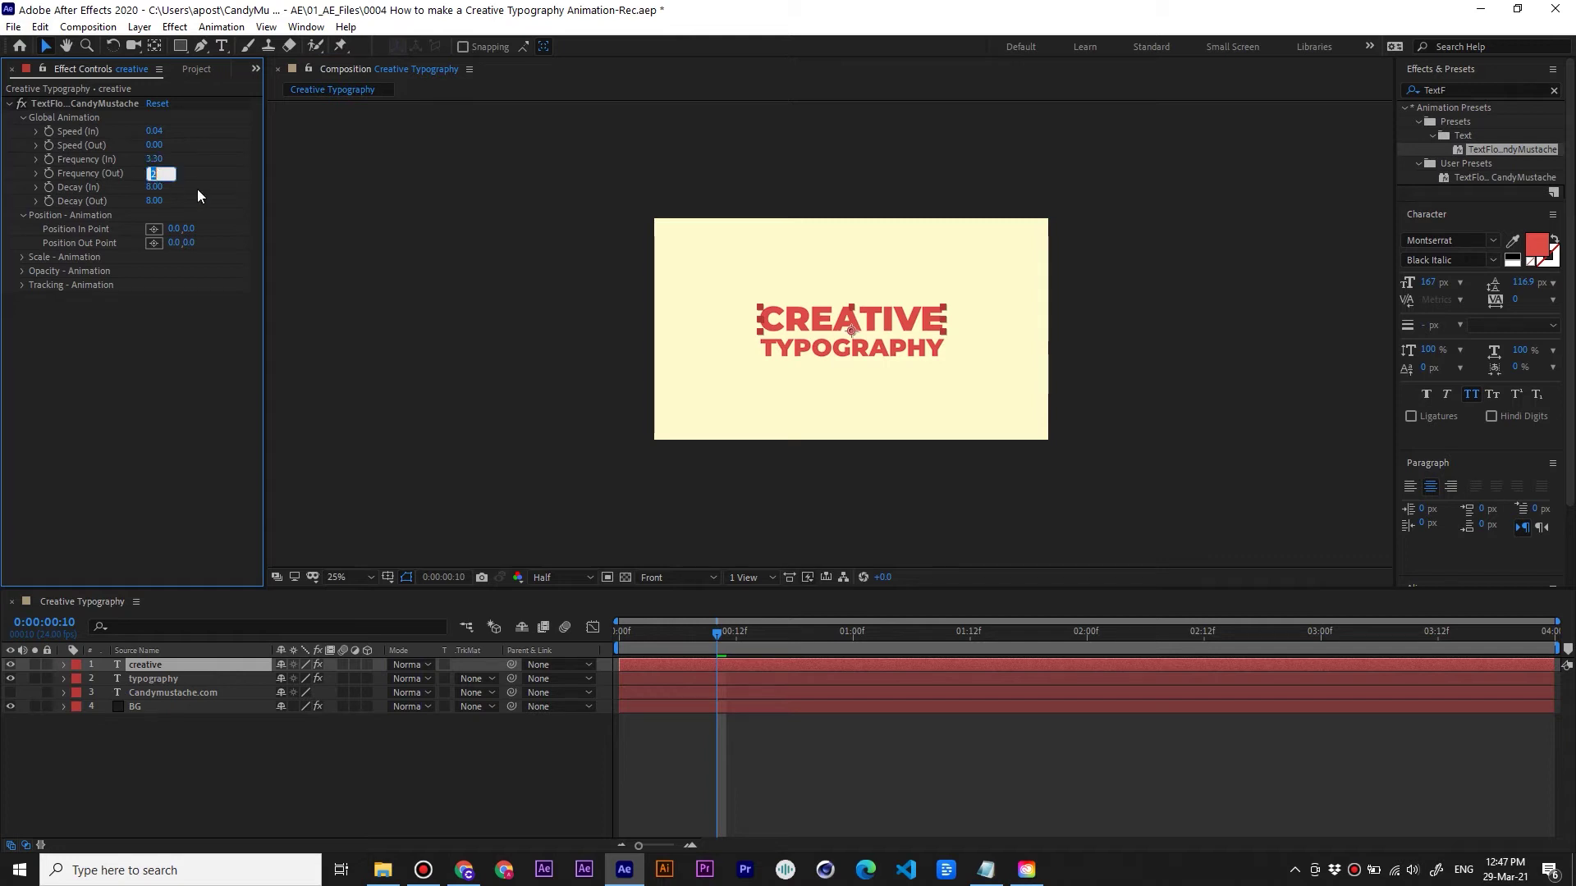
text(0)
key(Return)
click(154, 188)
click(156, 201)
text(00)
key(Return)
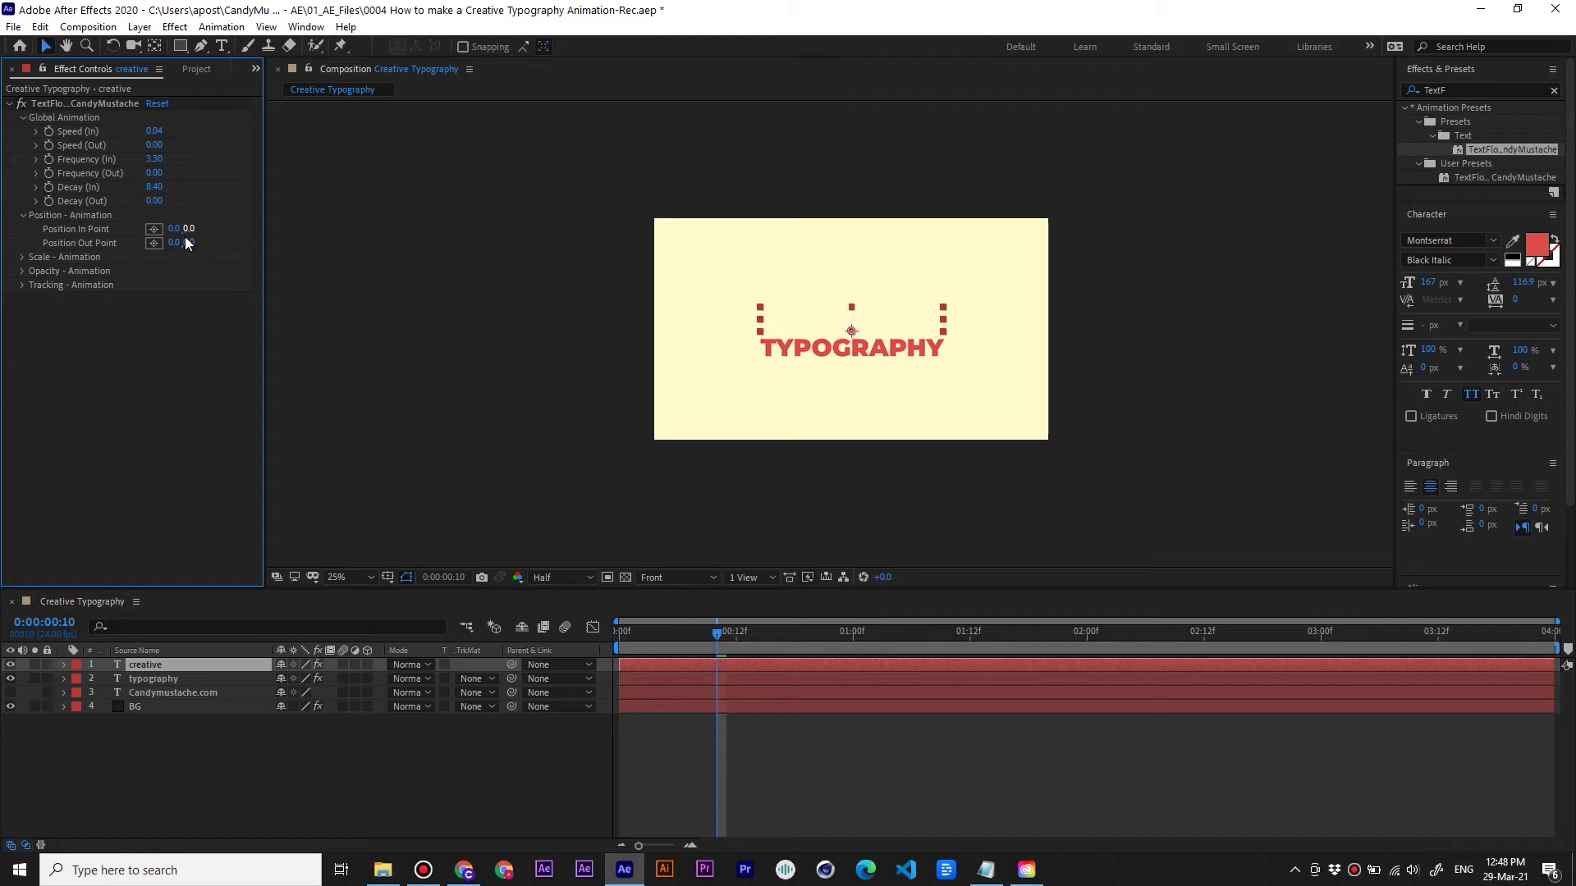
Set the "creative" layer's Position In Point to 0, 120 and play a preview
drag(188, 229, 268, 229)
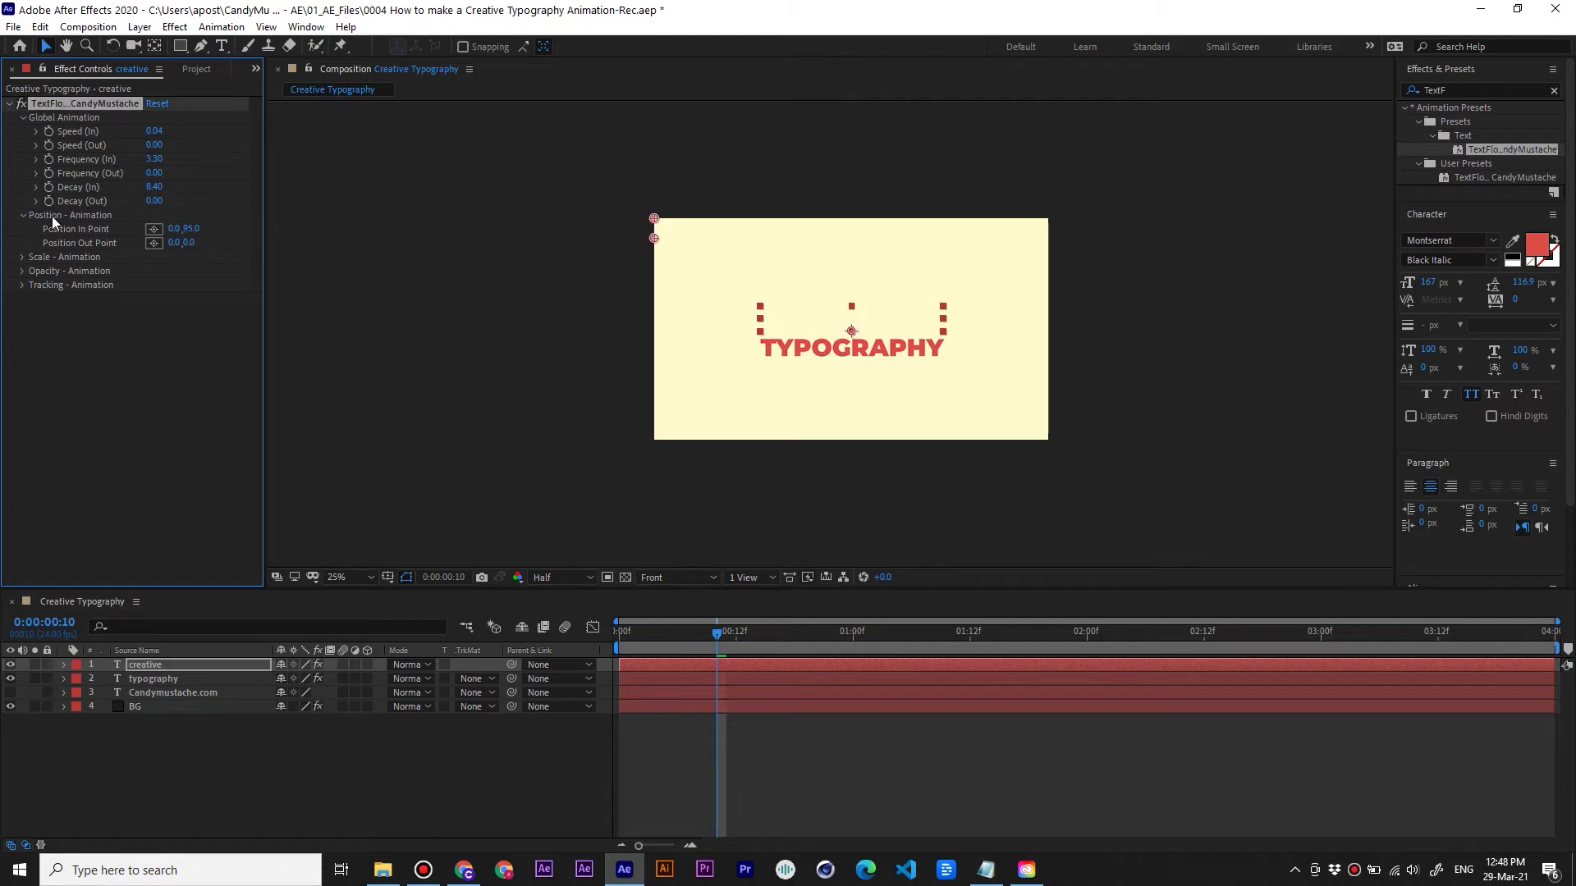
click(188, 229)
drag(189, 234, 206, 229)
key(space)
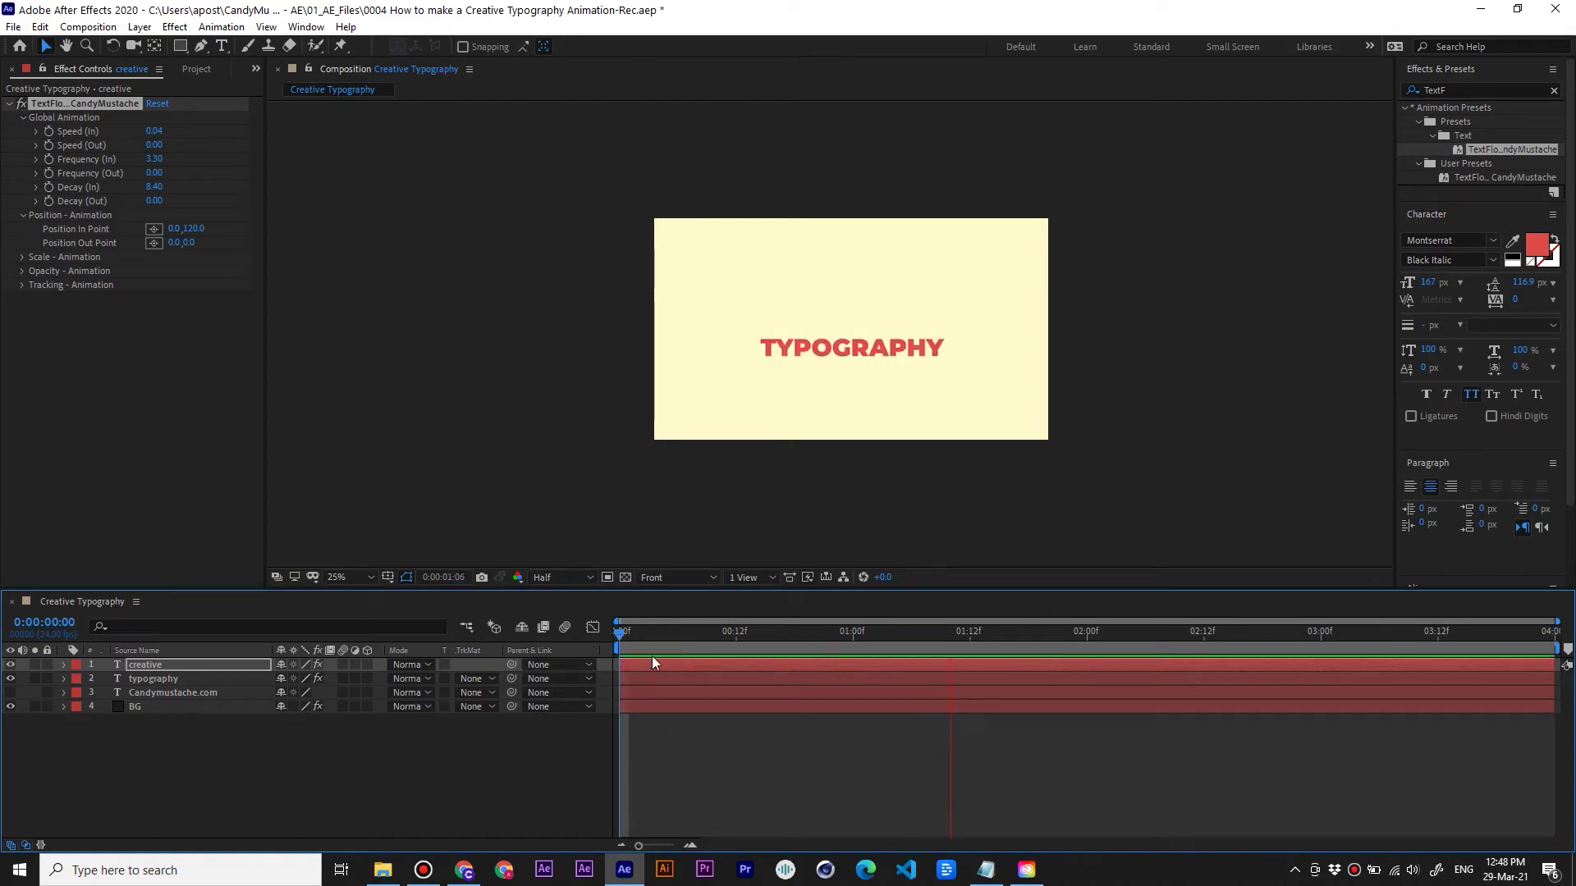
key(space)
Set the "creative" layer's Opacity In Point and Opacity Out Point to 100% and preview the animation
click(22, 272)
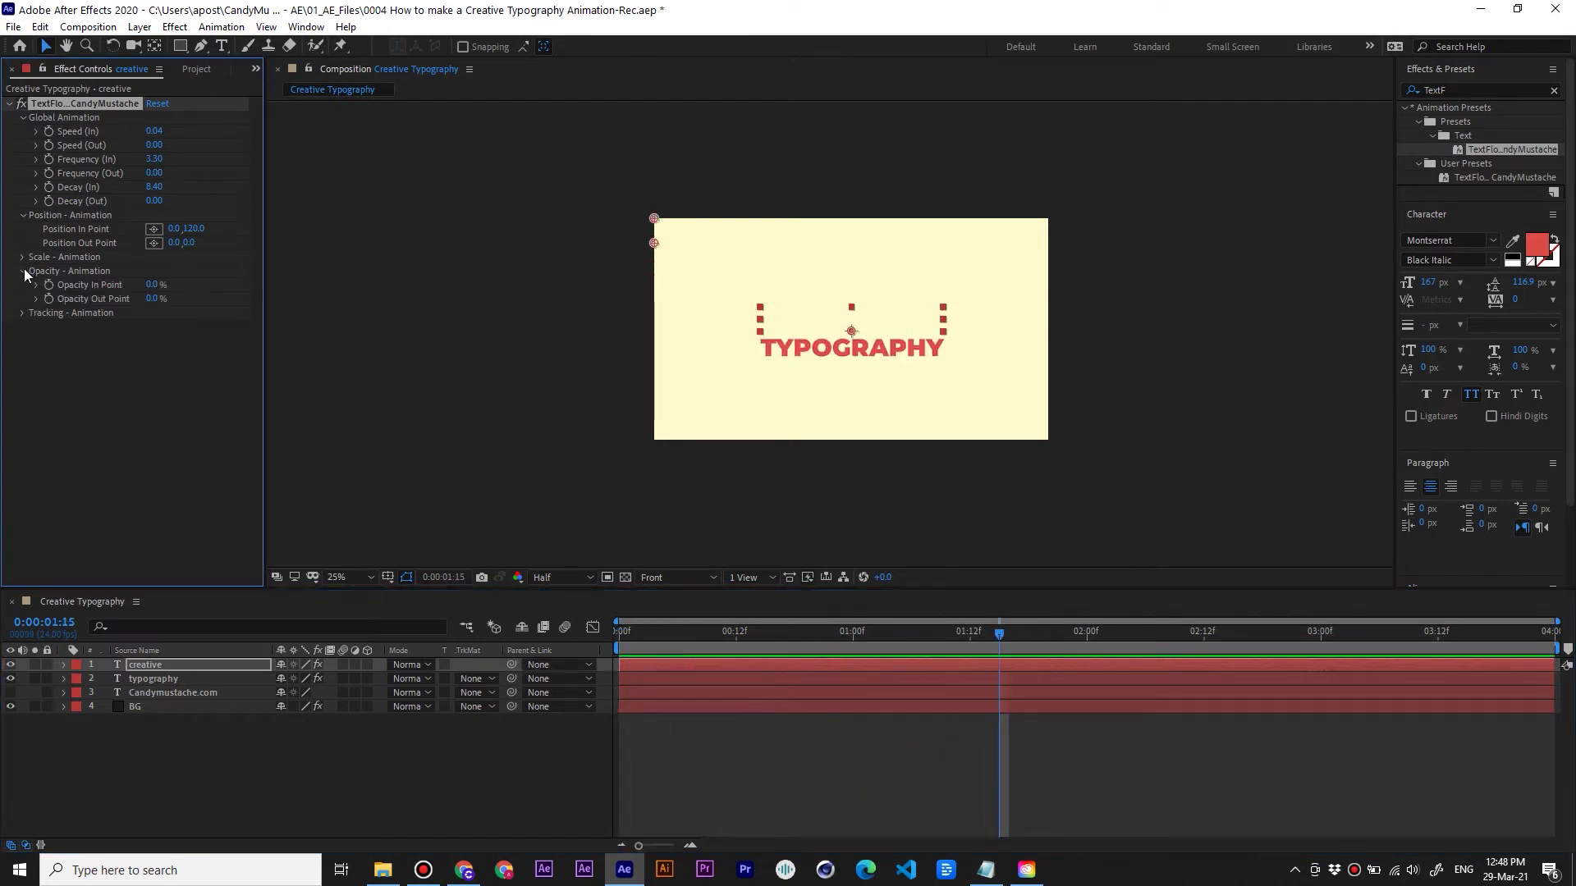
drag(149, 288, 295, 288)
drag(160, 300, 441, 292)
click(612, 648)
key(space)
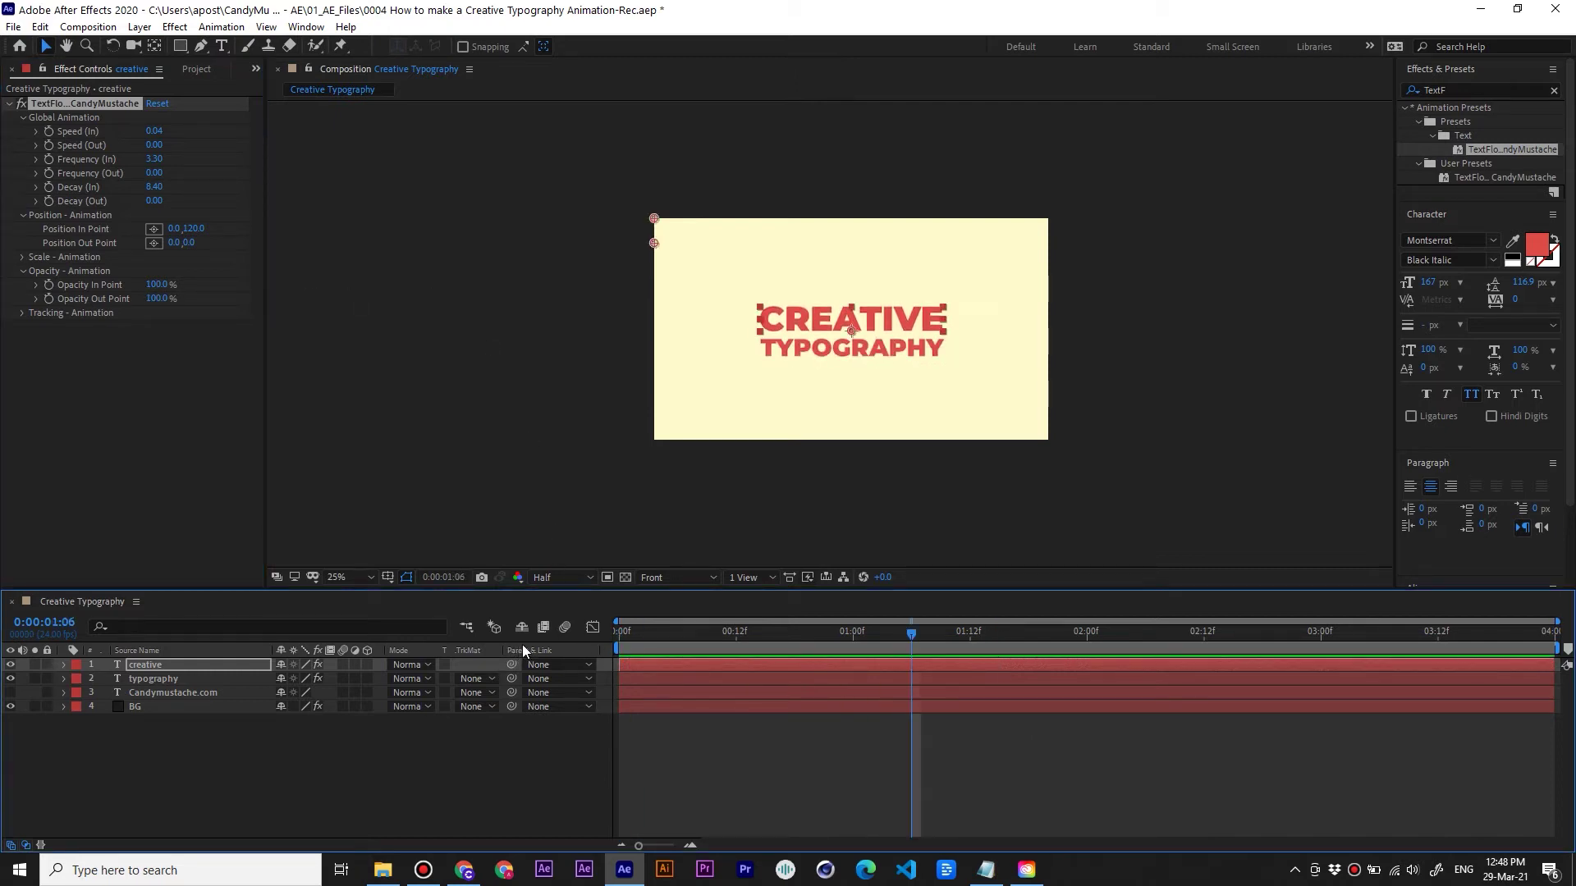
Base the Expression Selector of the "creative" layer's IN text animator on Characters
click(64, 665)
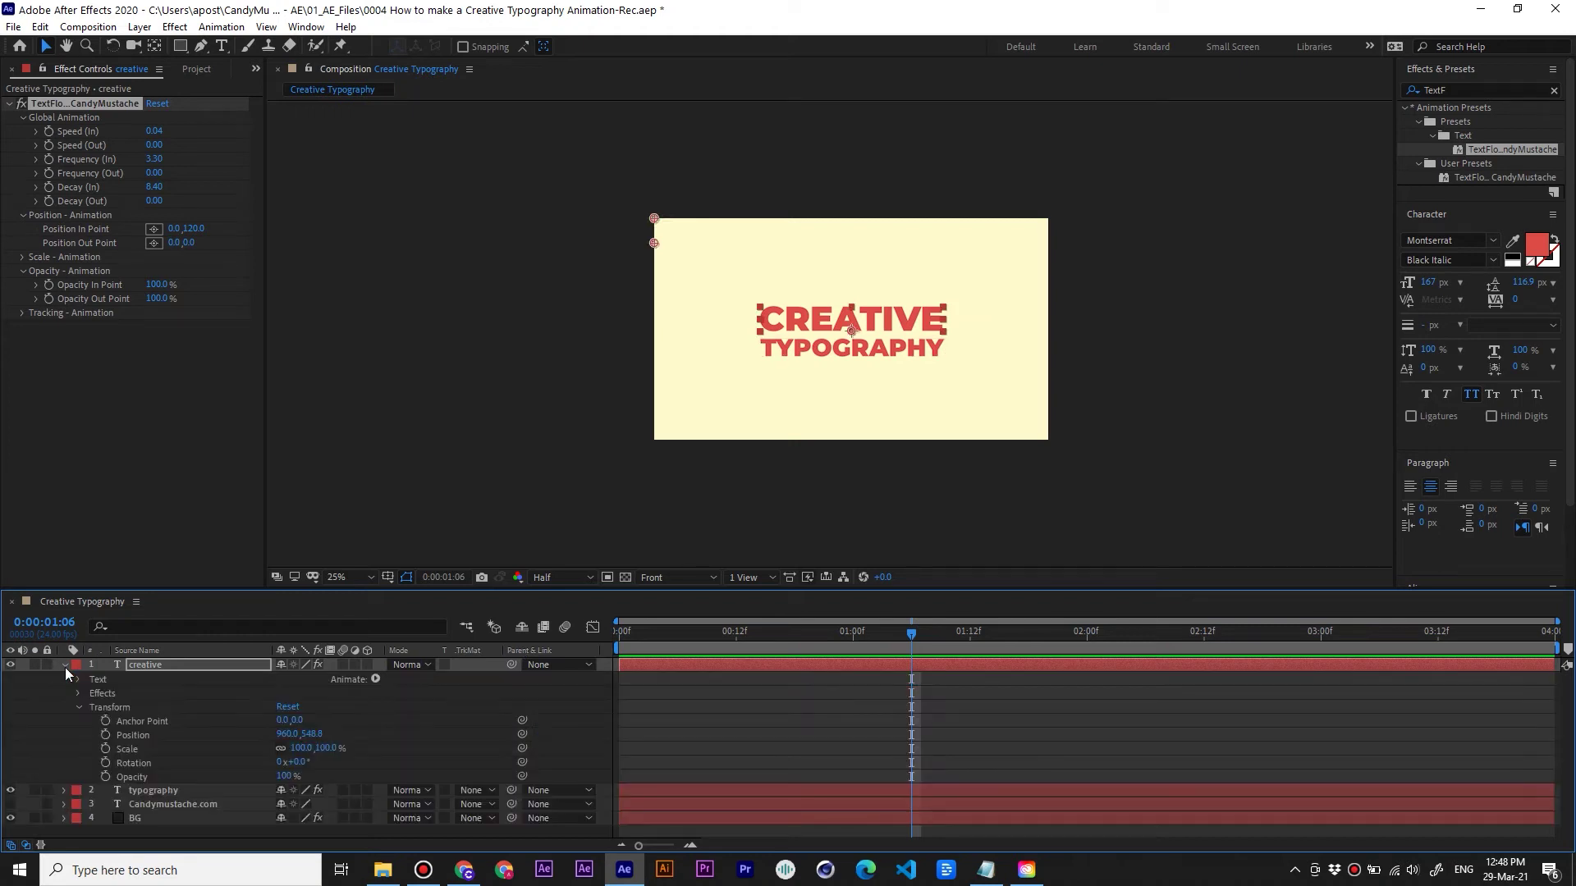
click(78, 680)
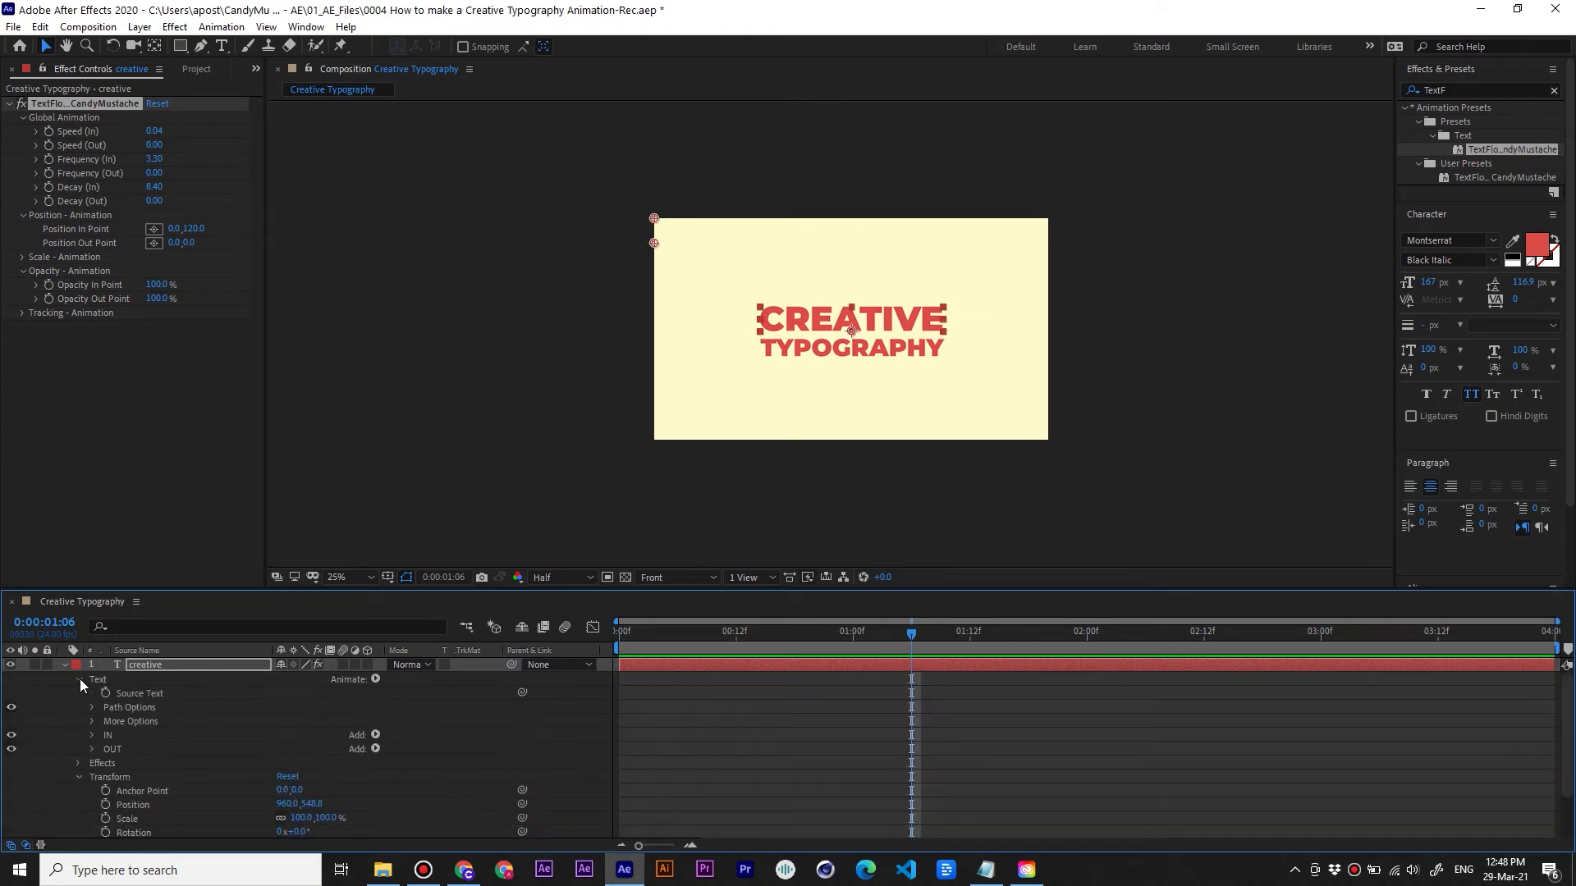
click(91, 735)
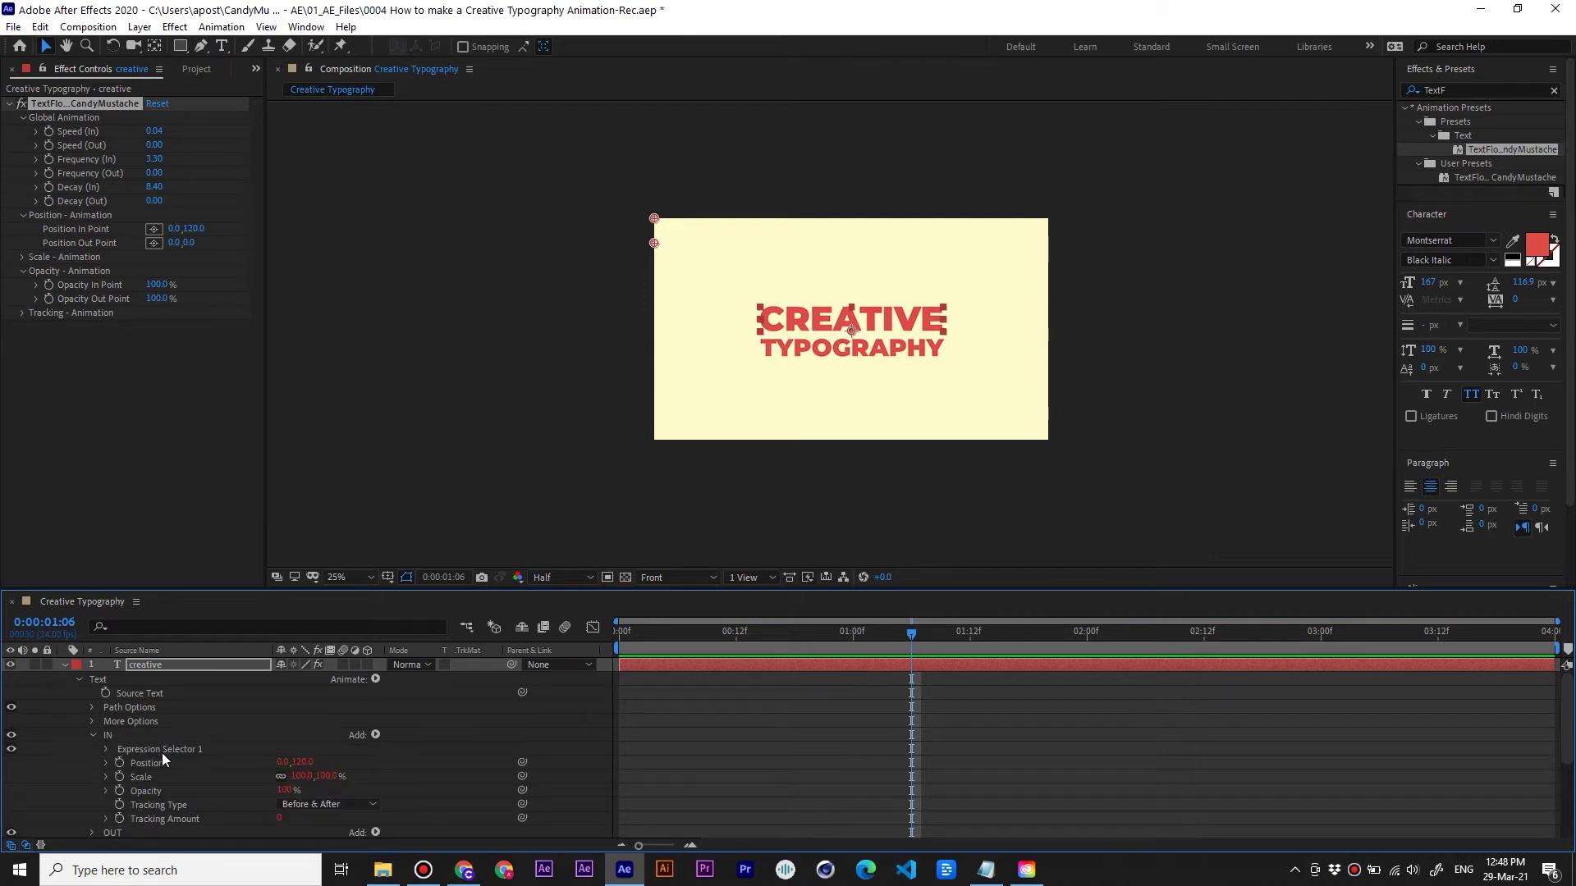
click(105, 749)
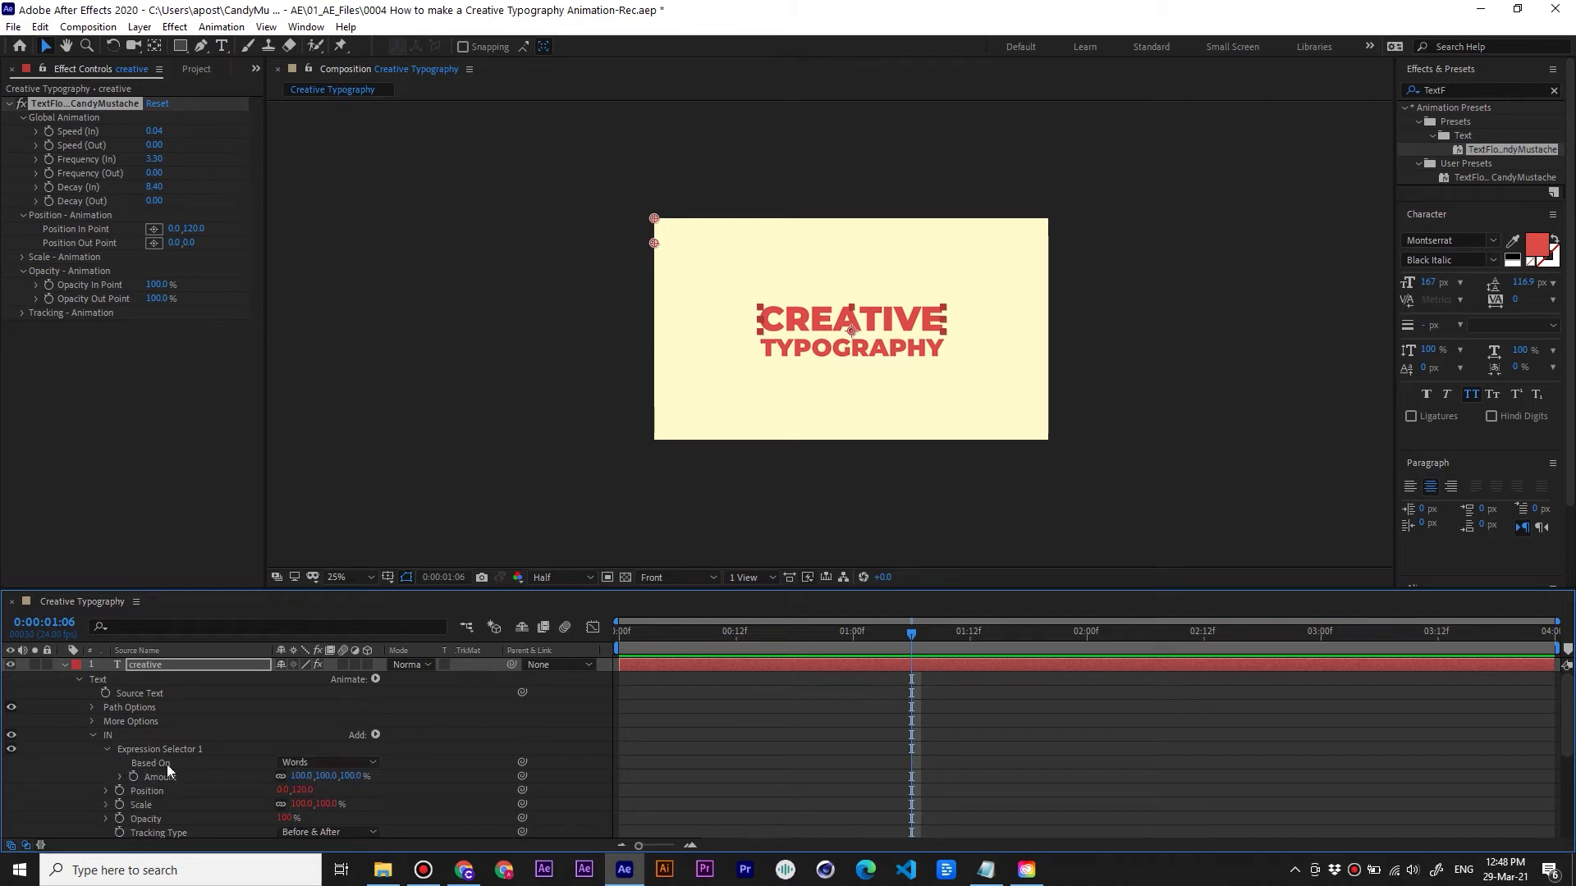
click(311, 763)
click(332, 781)
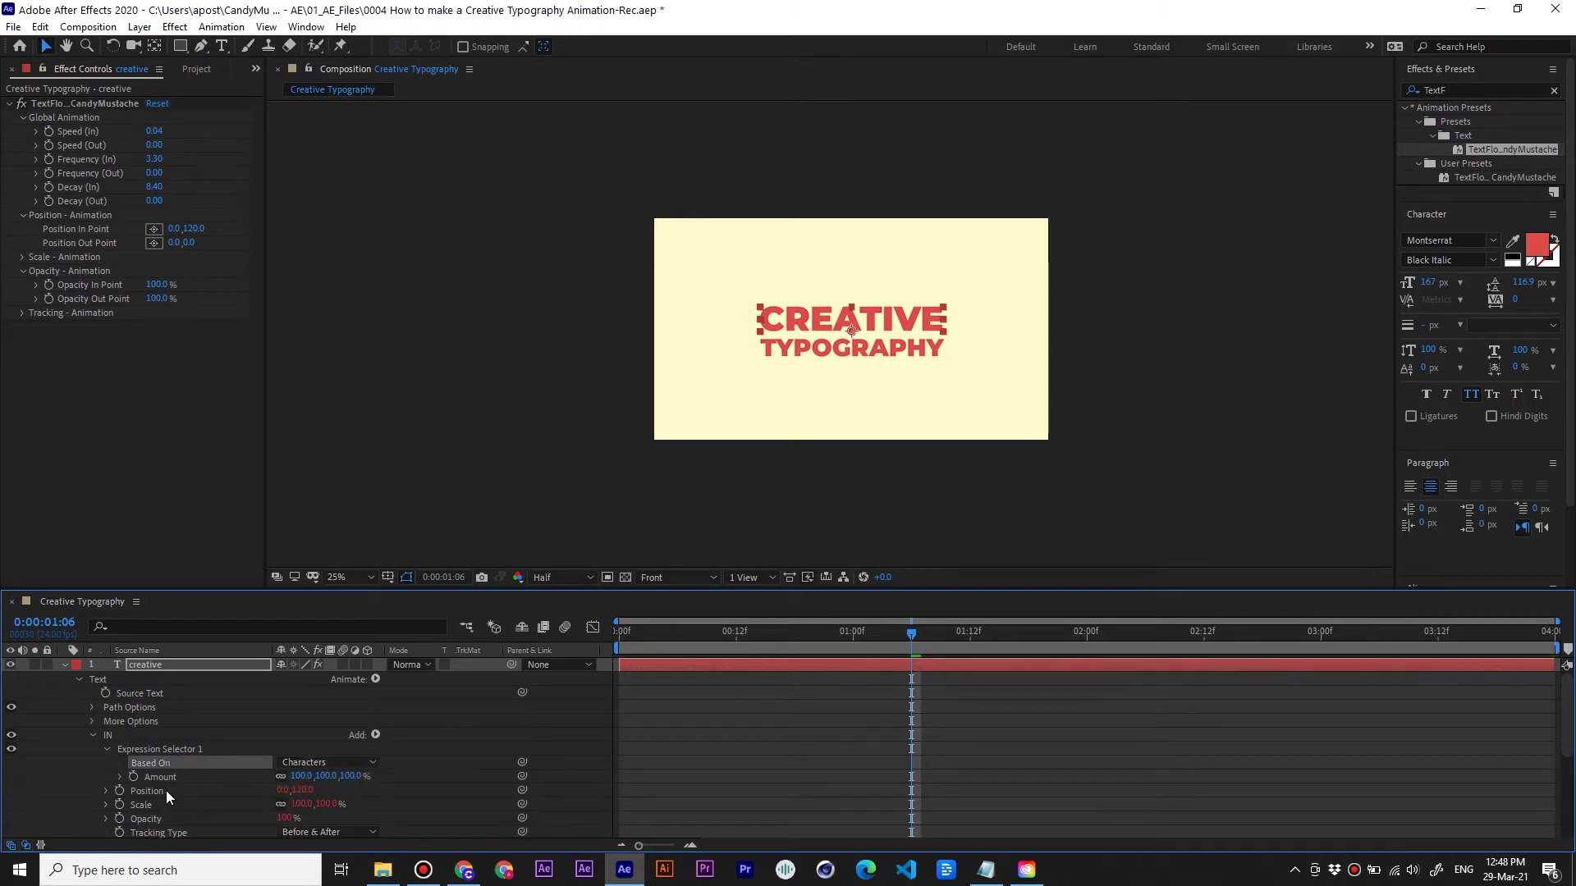
Preview the per-character intro of "creative" from the start, collapse its properties and deselect the layer
key(space)
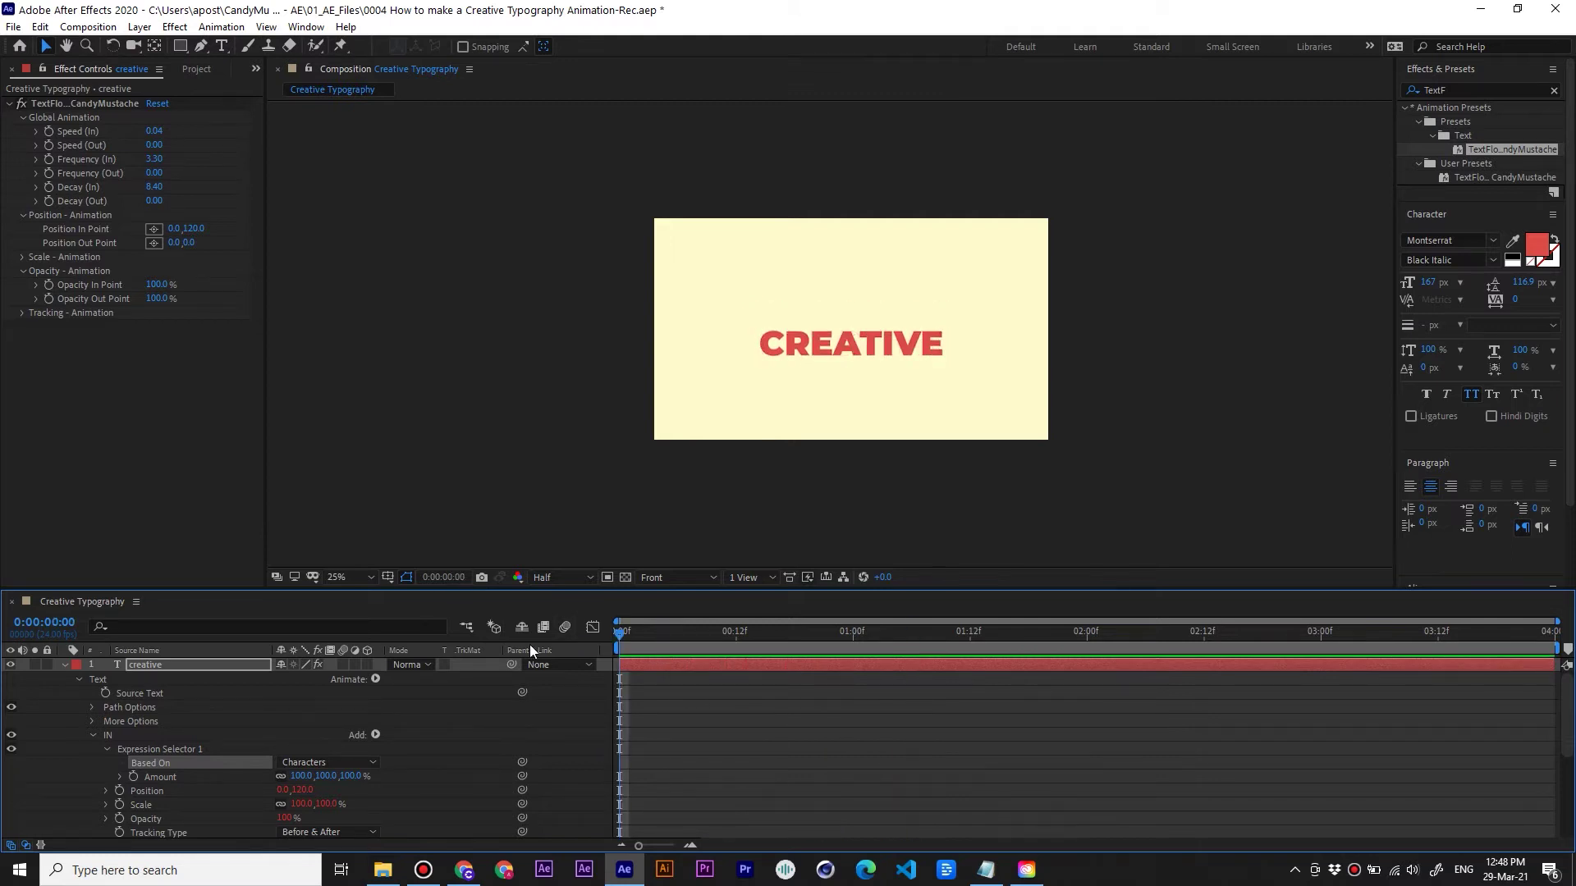
key(space)
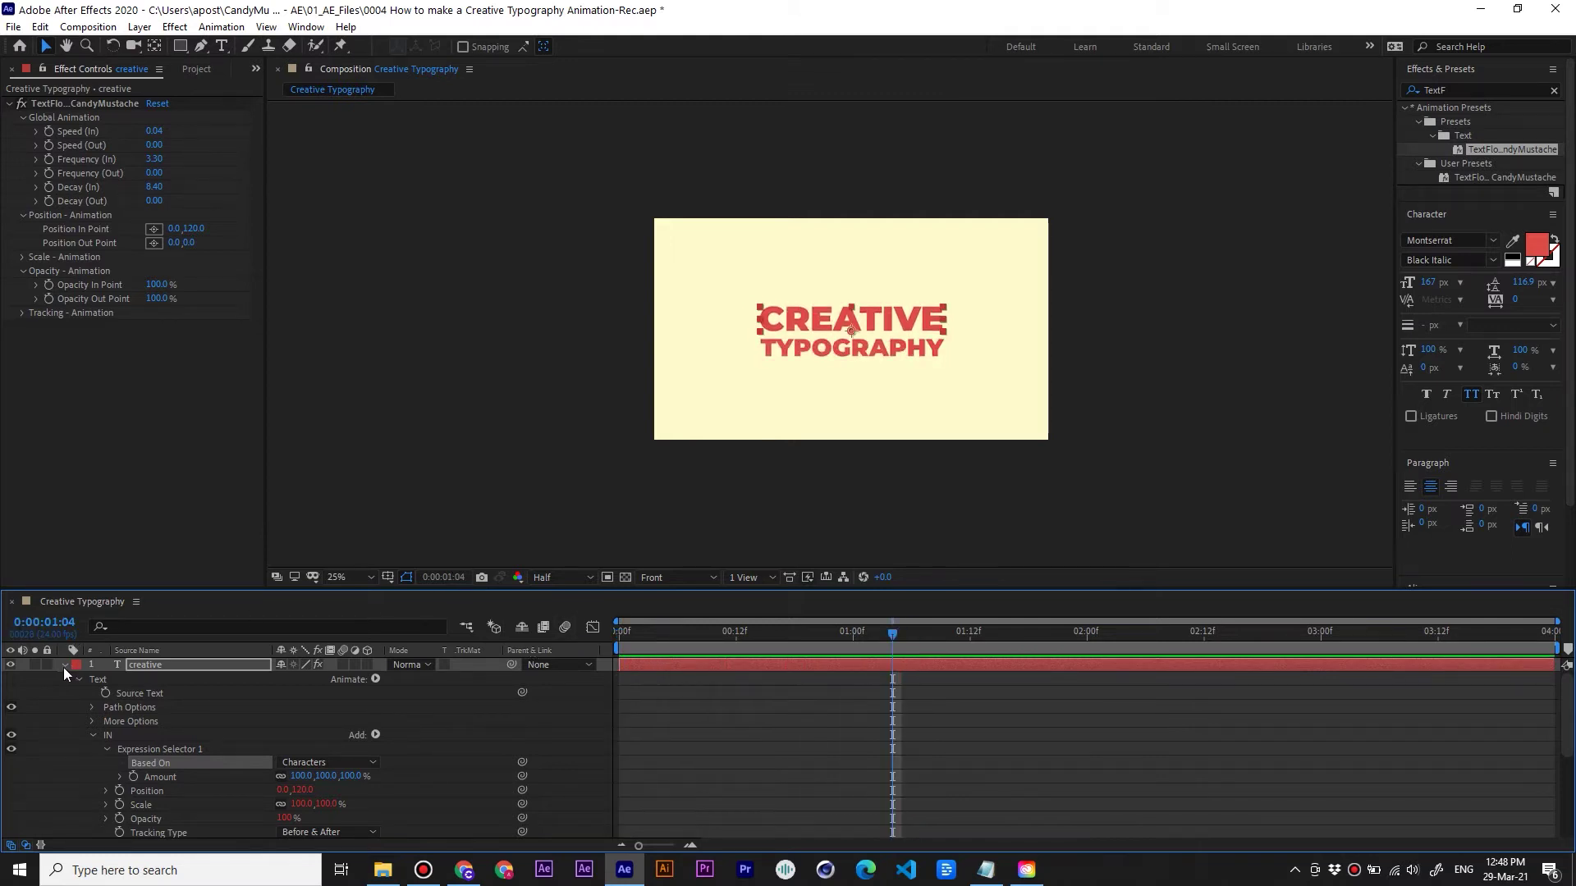
click(64, 666)
key(space)
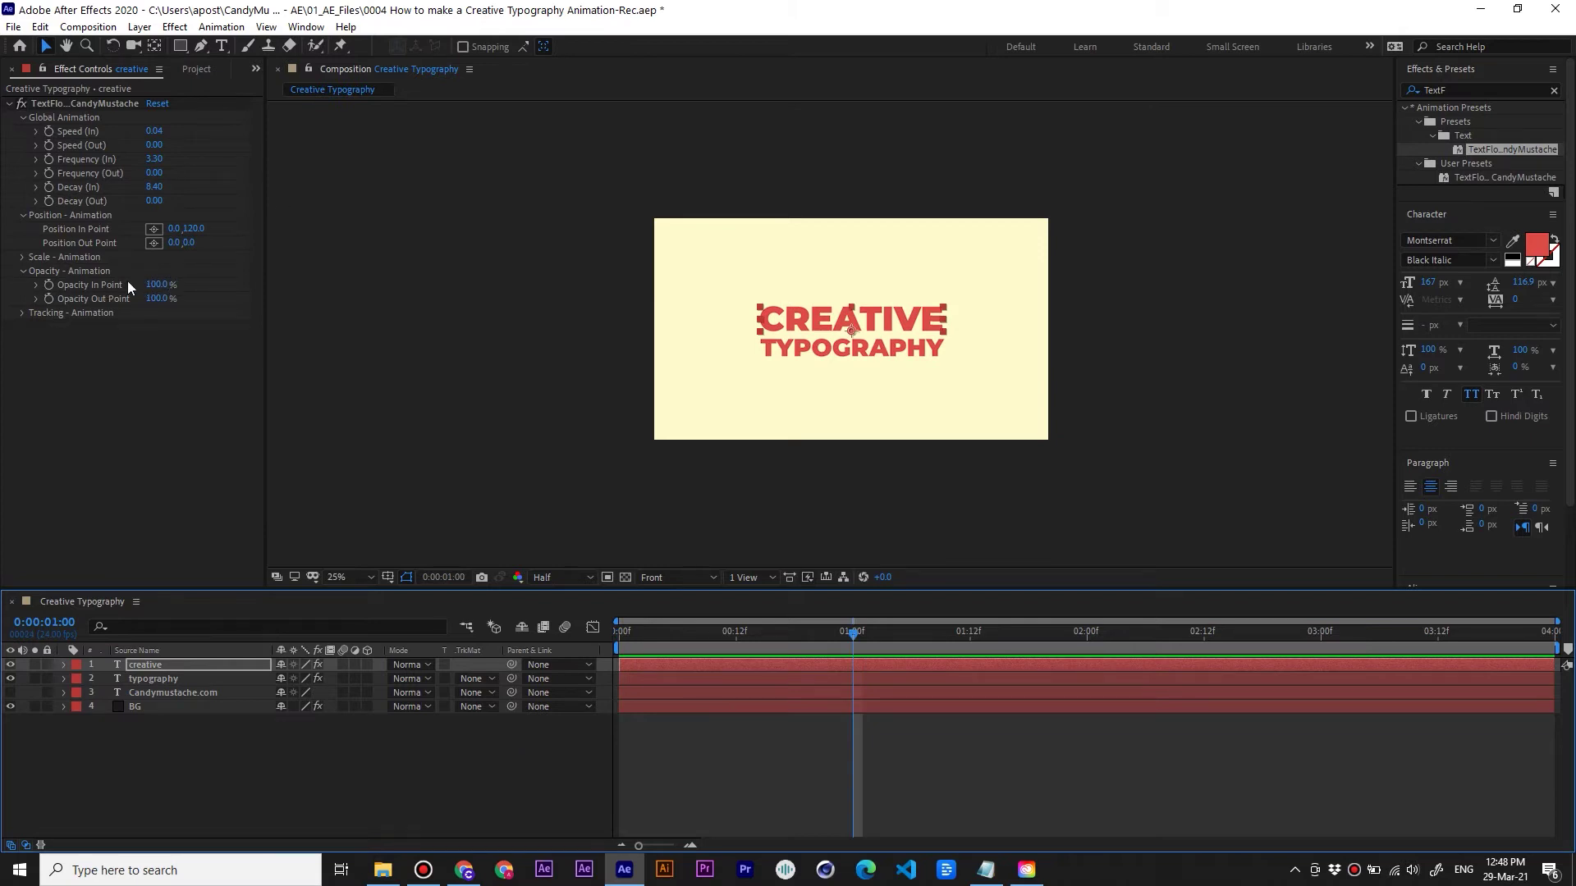
click(769, 474)
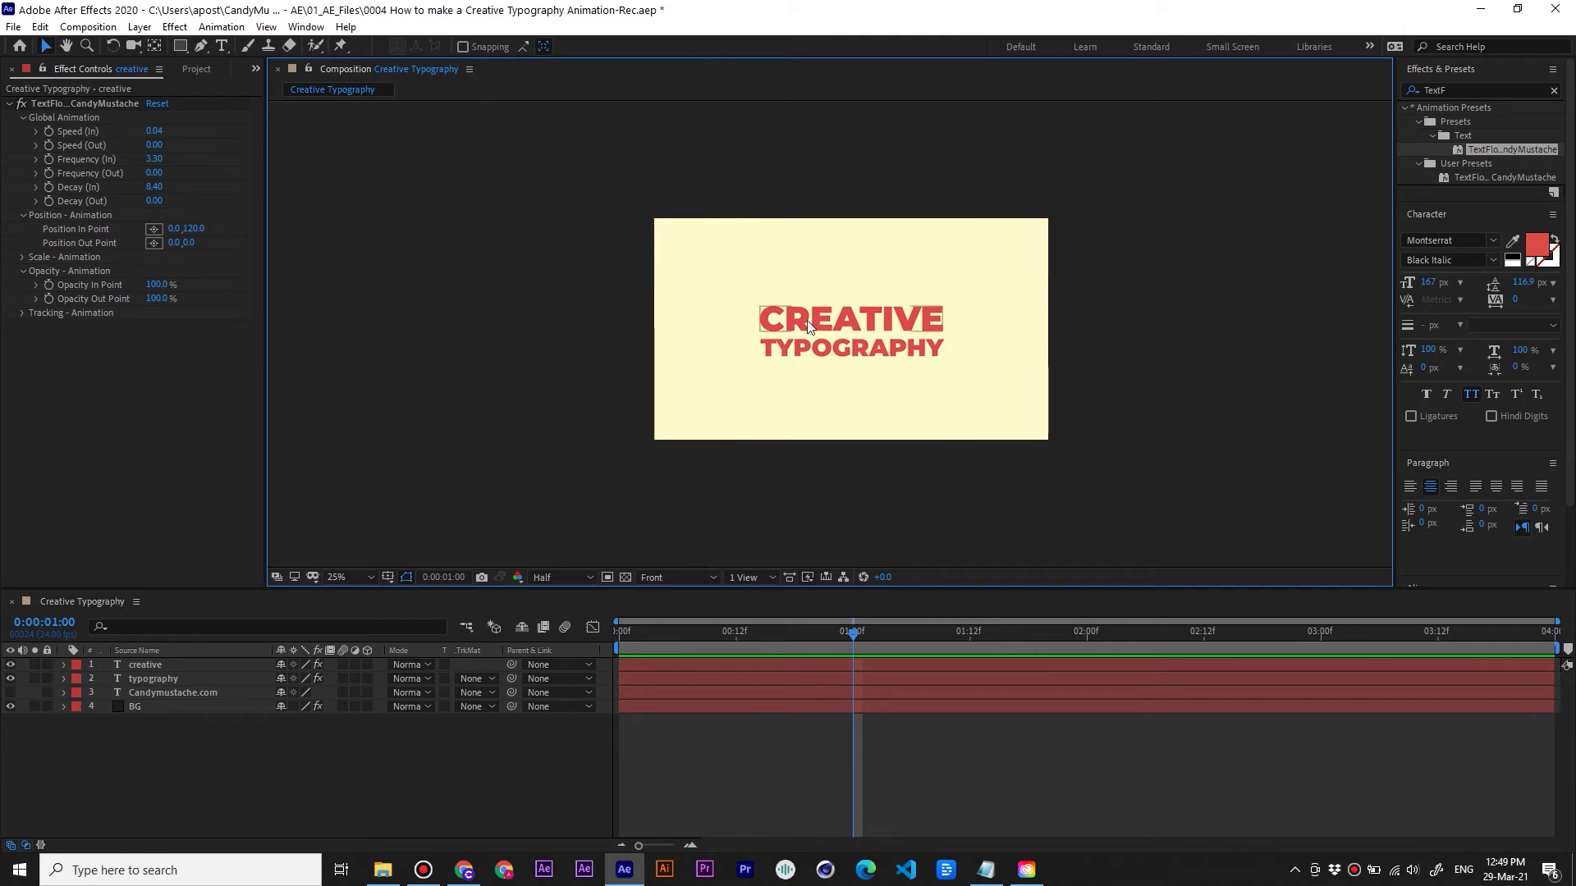
Draw a rectangular mask closely around the word CREATIVE on the "creative" layer and check the masked intro from the start
key(period)
key(space)
drag(921, 305, 914, 313)
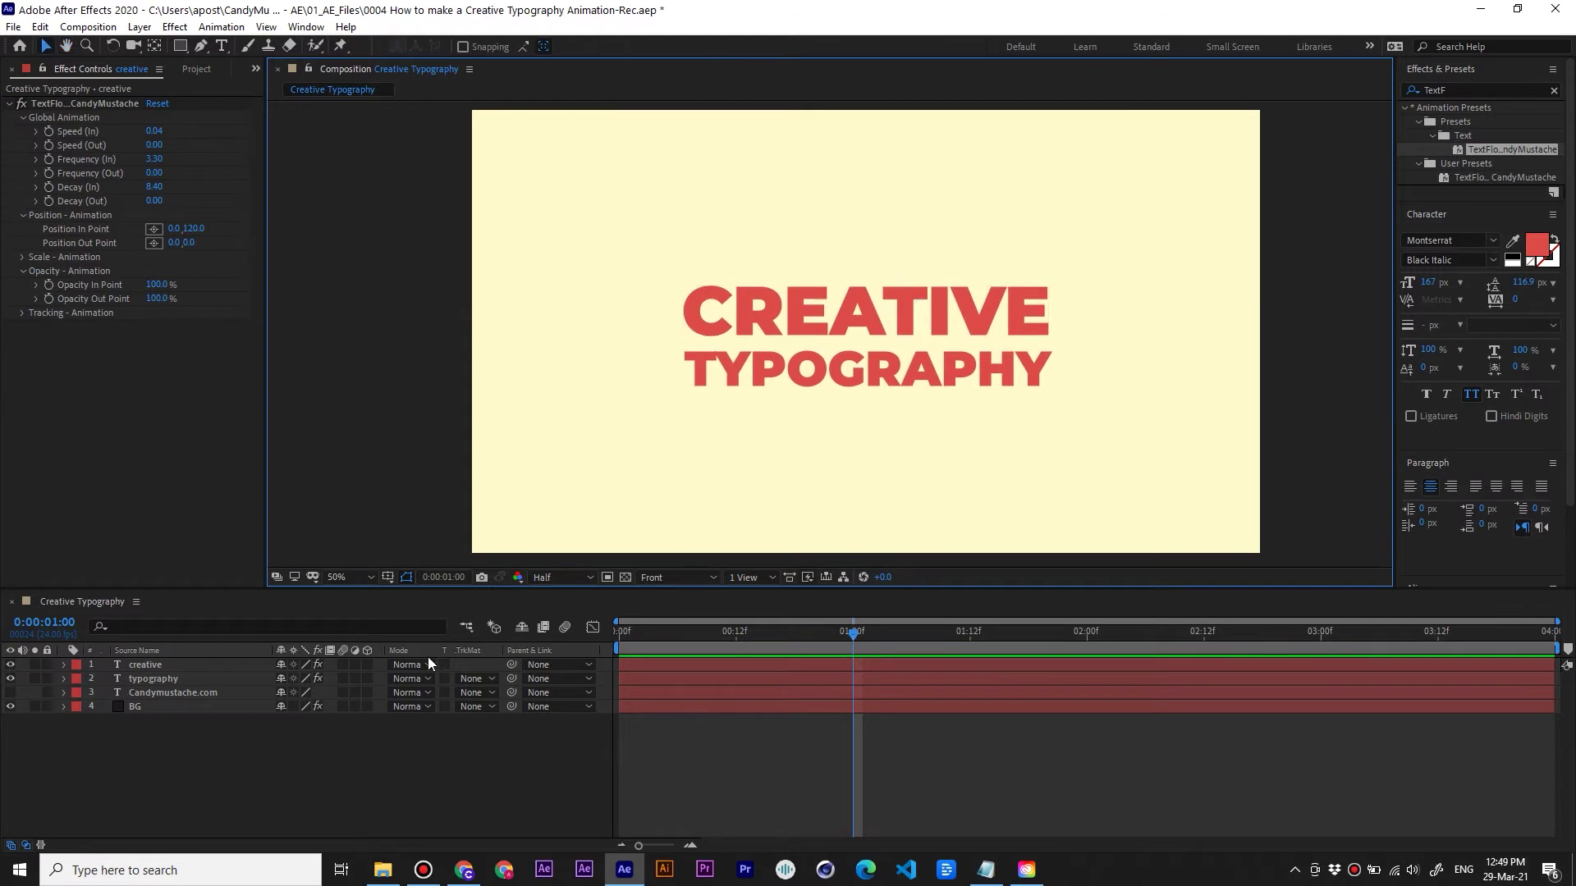
click(169, 666)
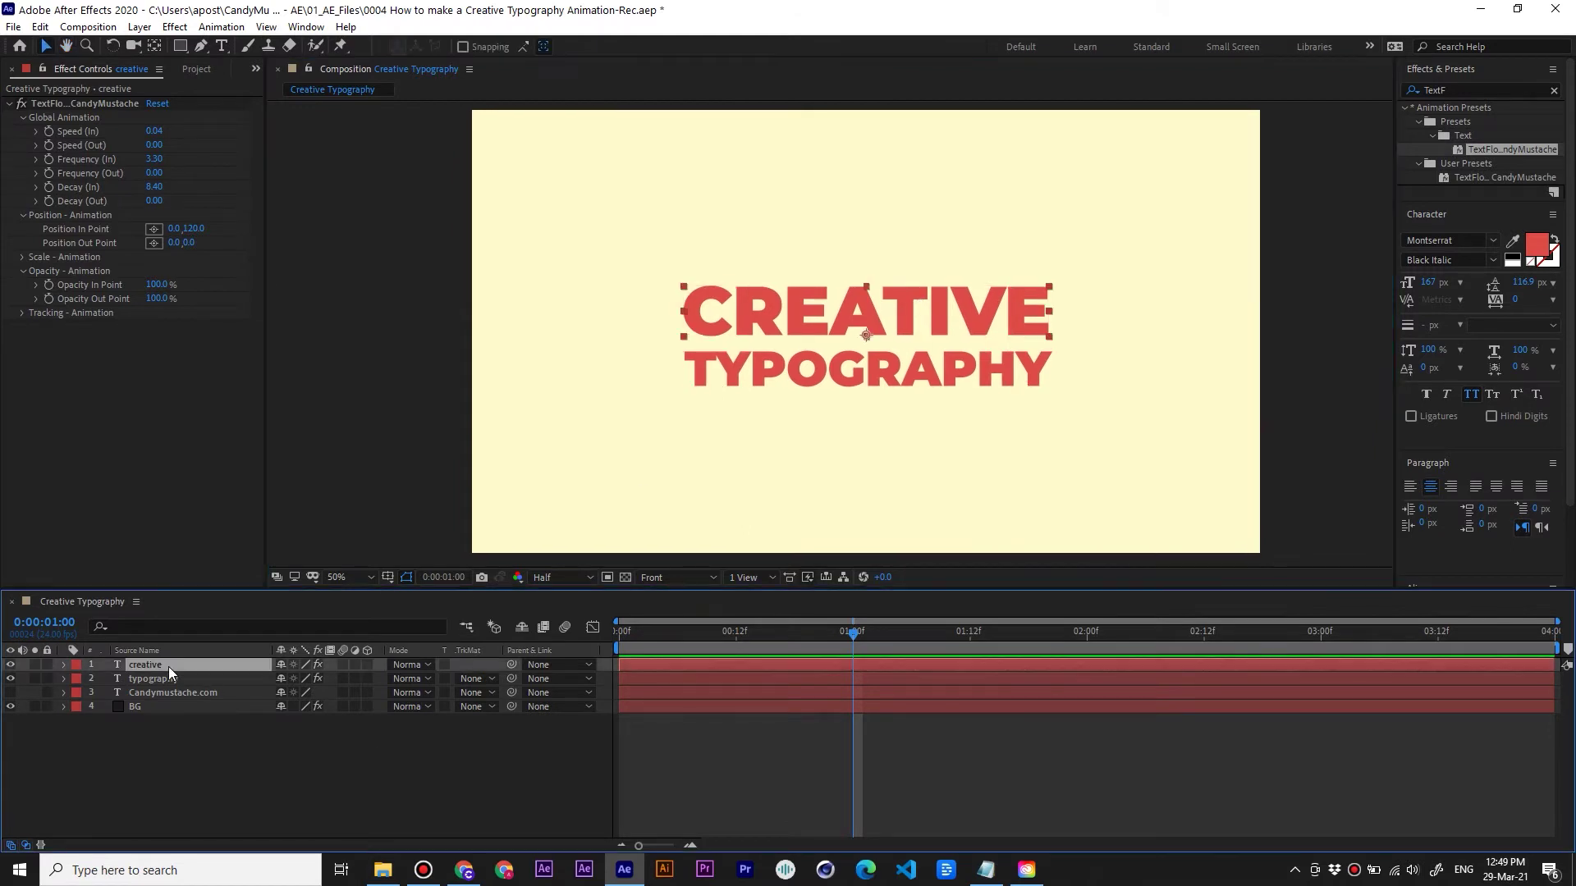
click(182, 46)
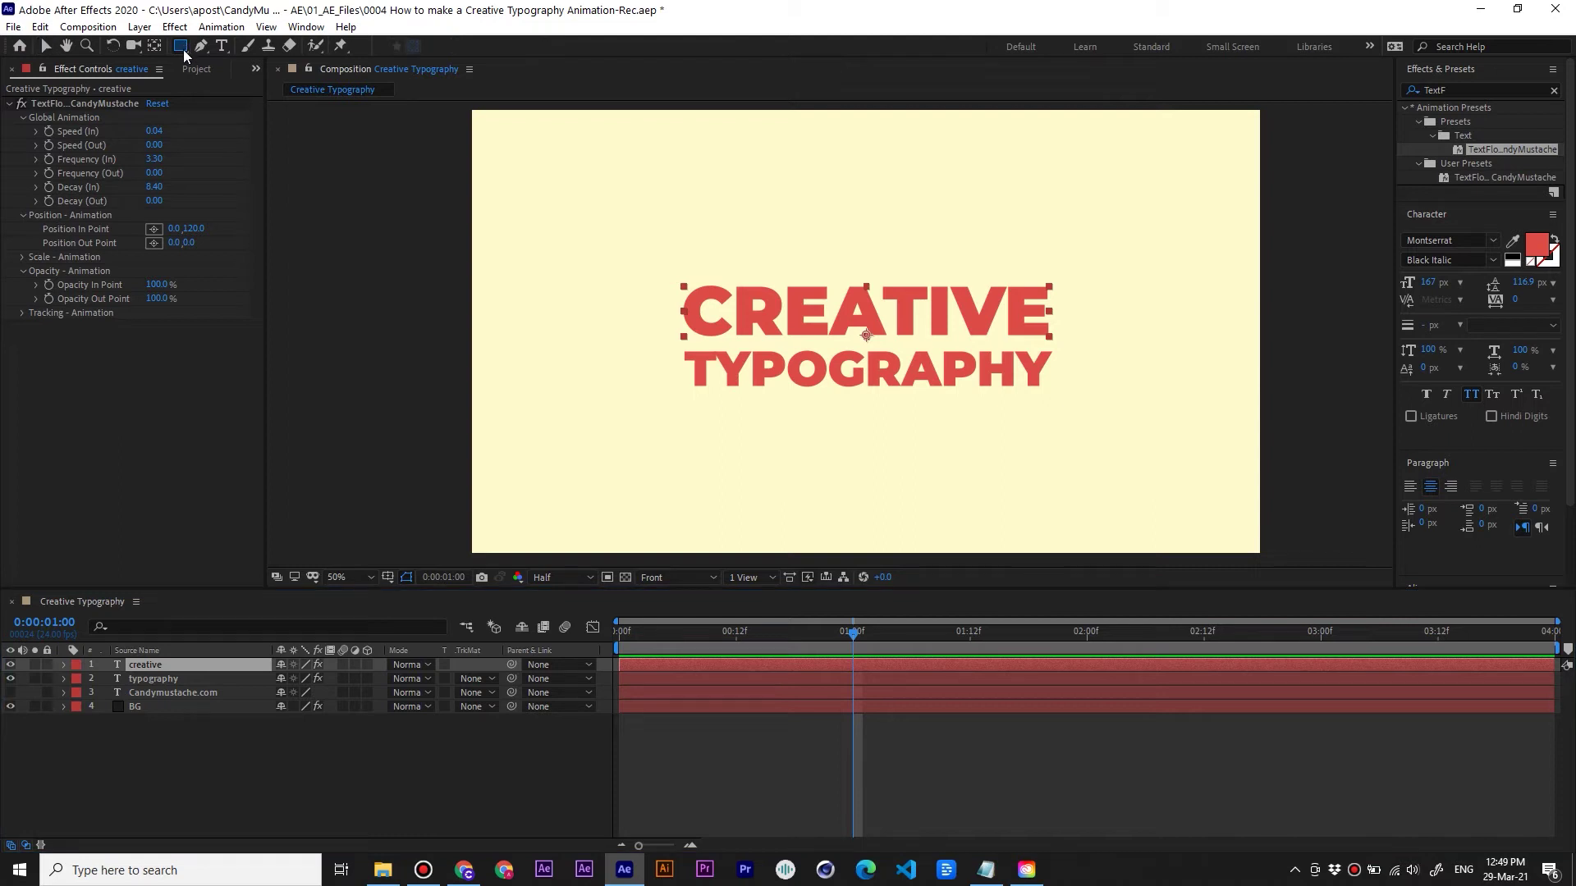
drag(658, 270, 1072, 343)
click(617, 642)
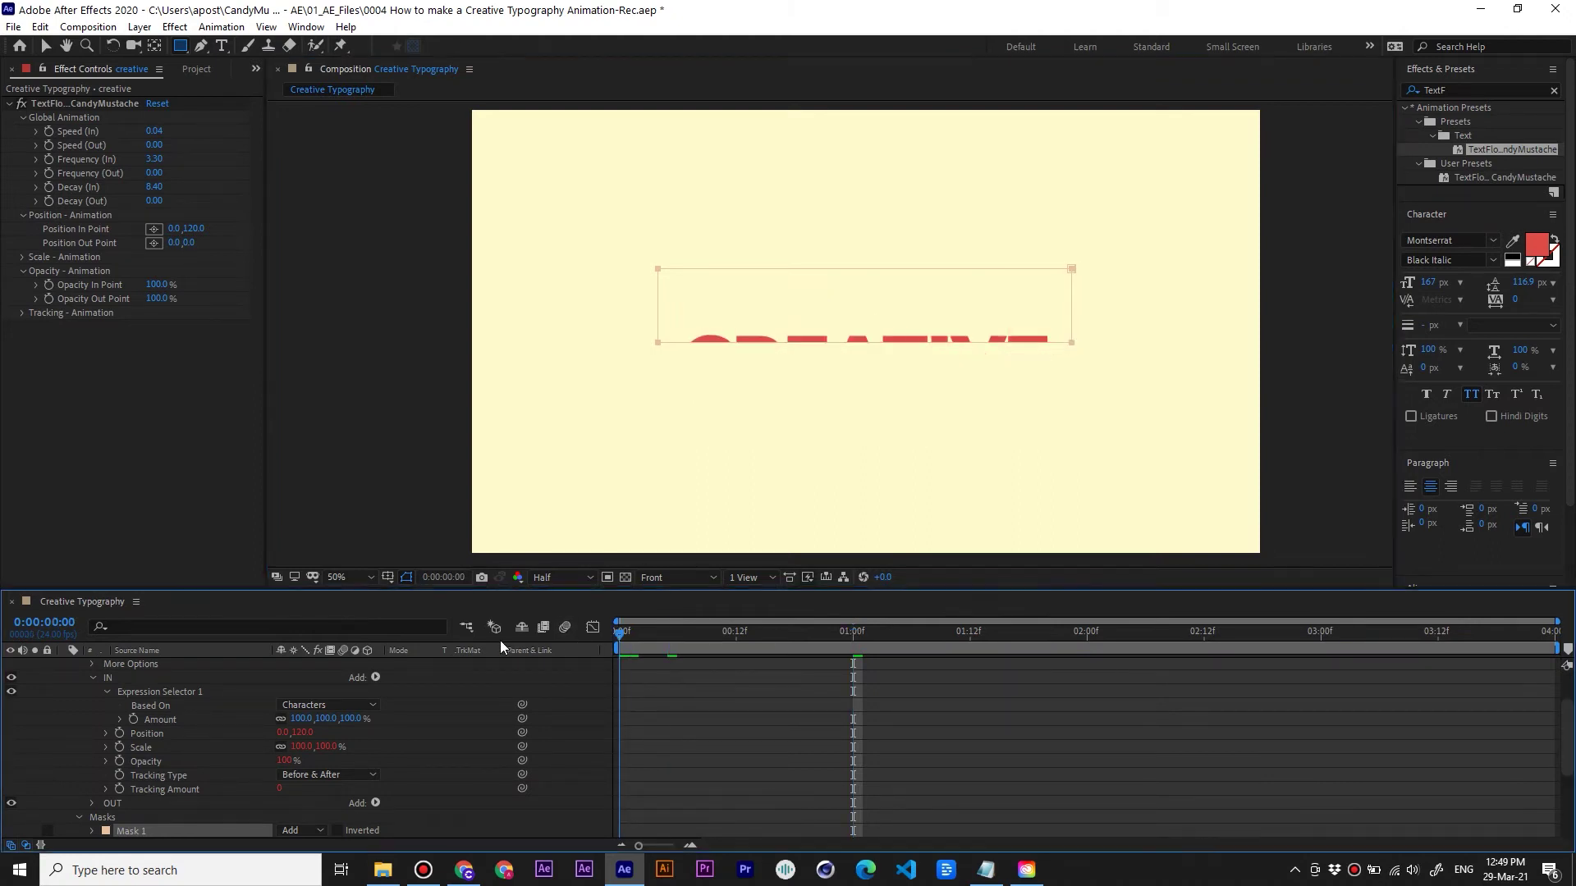
key(space)
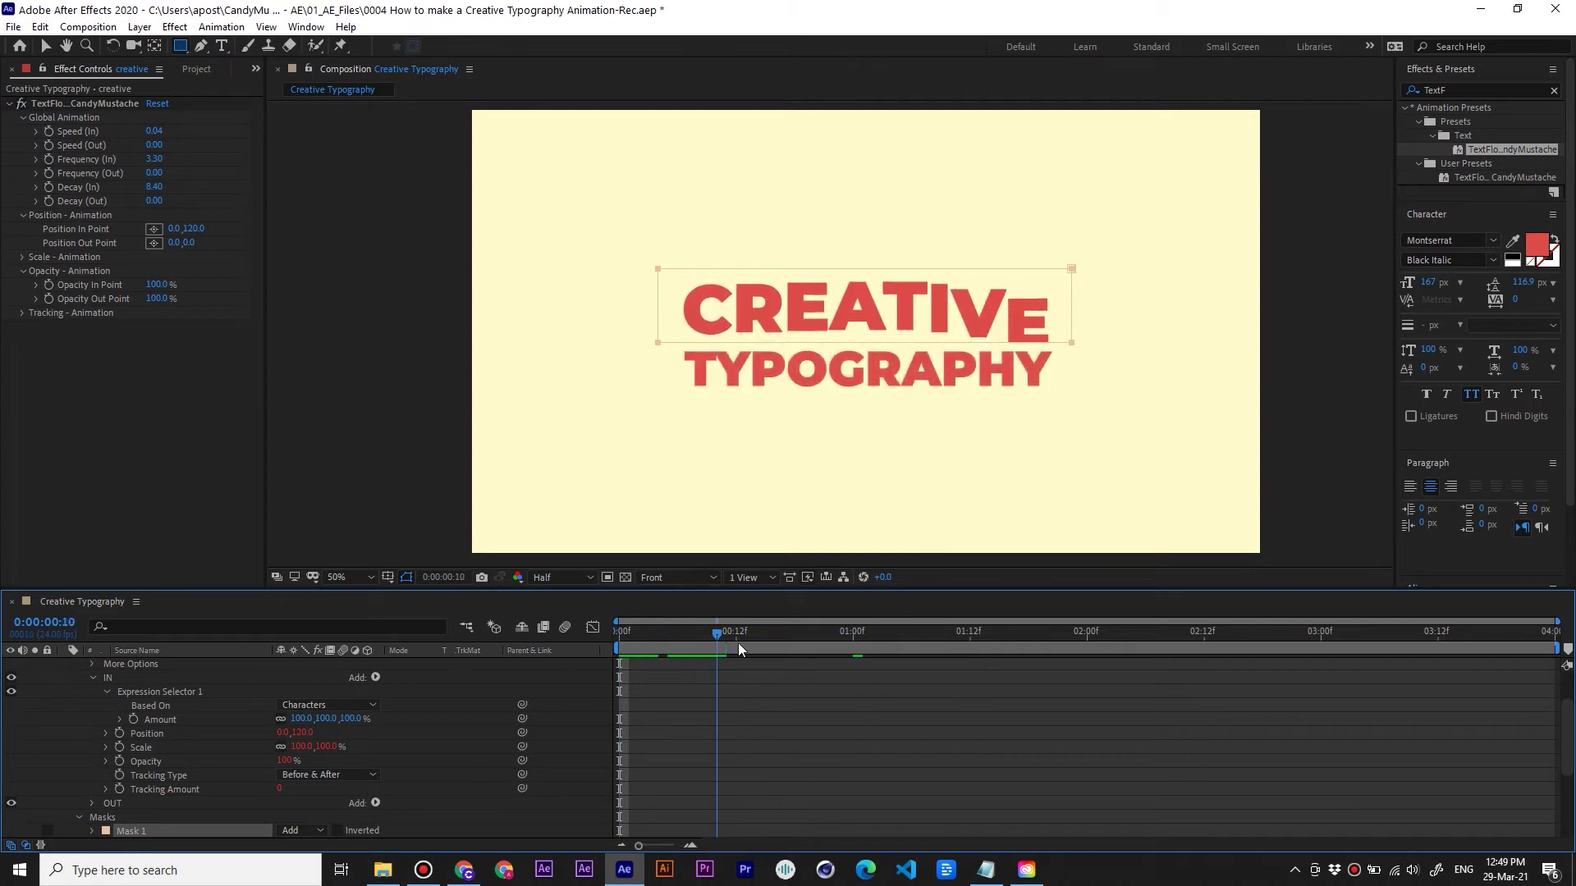
key(space)
drag(609, 647, 800, 654)
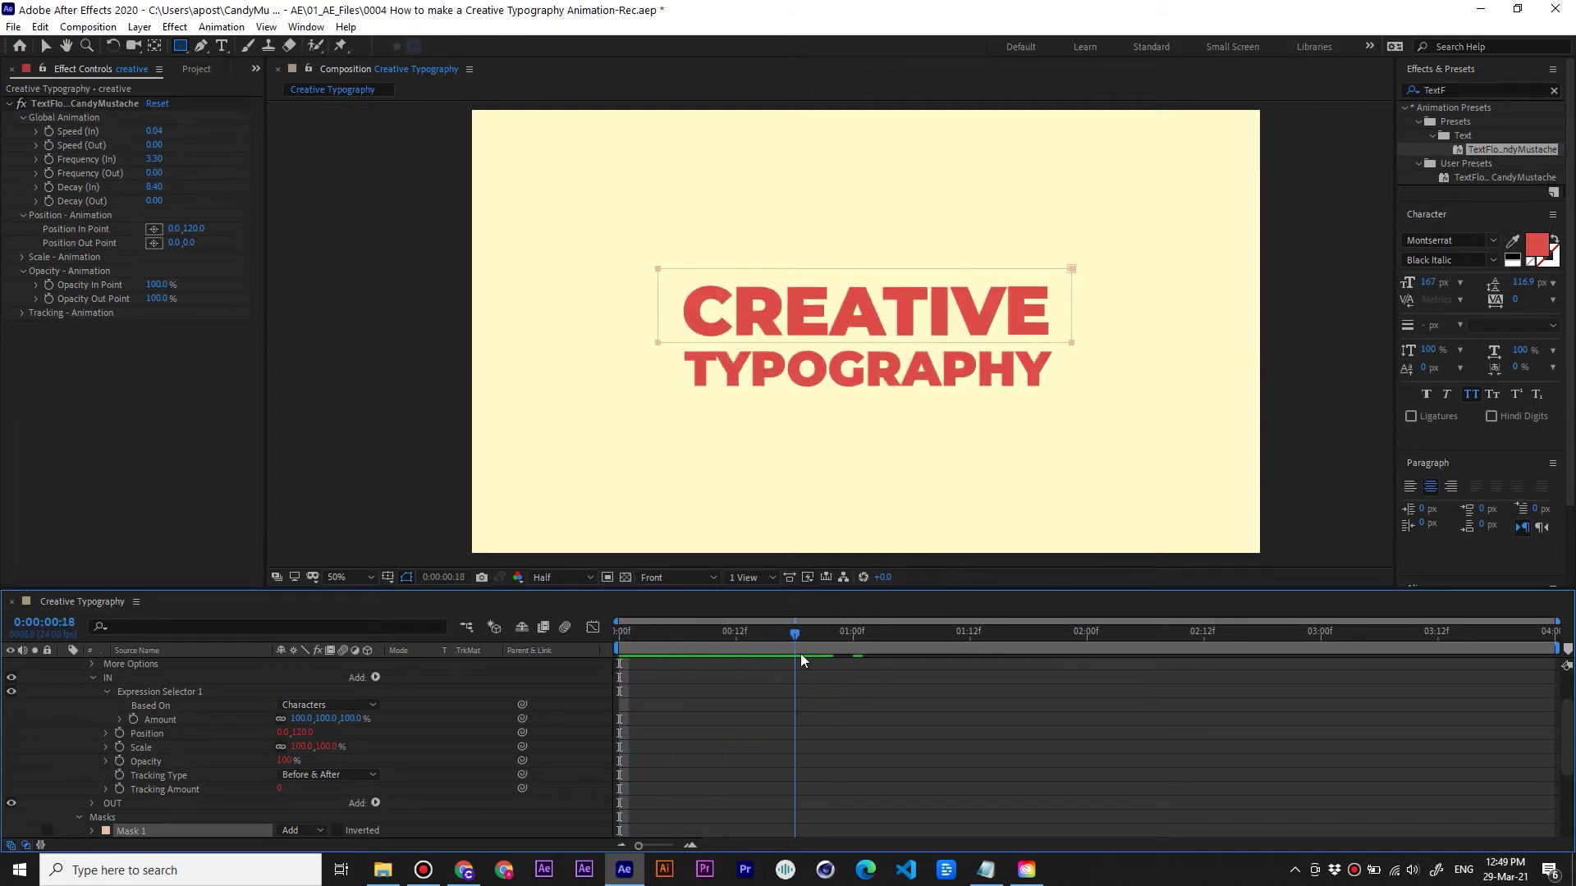
Set the "creative" layer's Position In Point to 0, 159 and preview the animation from the start
drag(194, 229, 354, 431)
drag(679, 653, 620, 645)
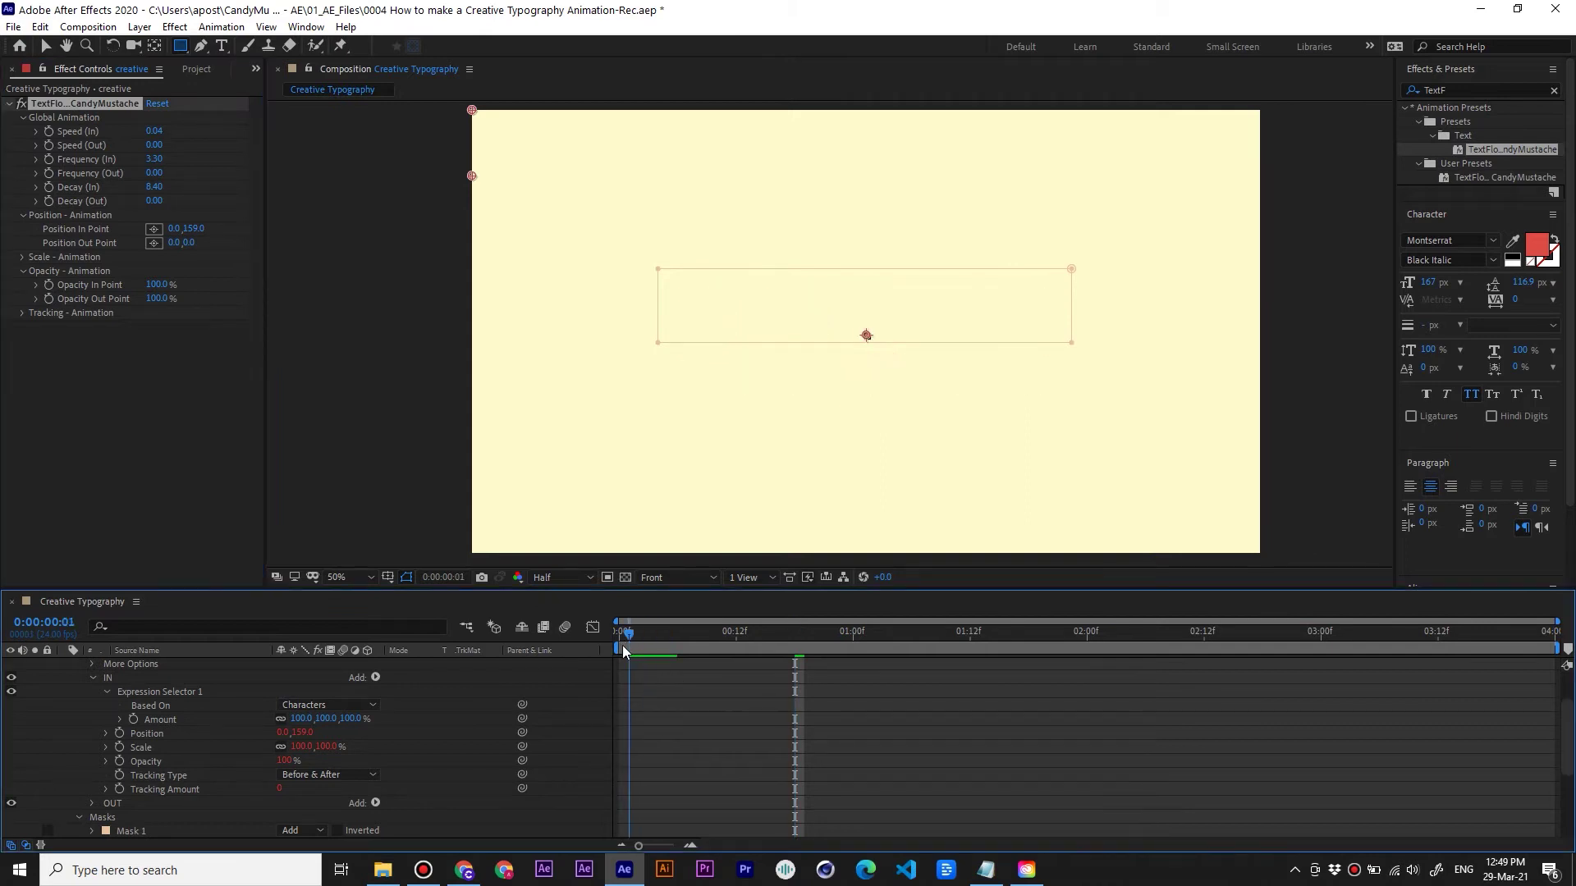
key(space)
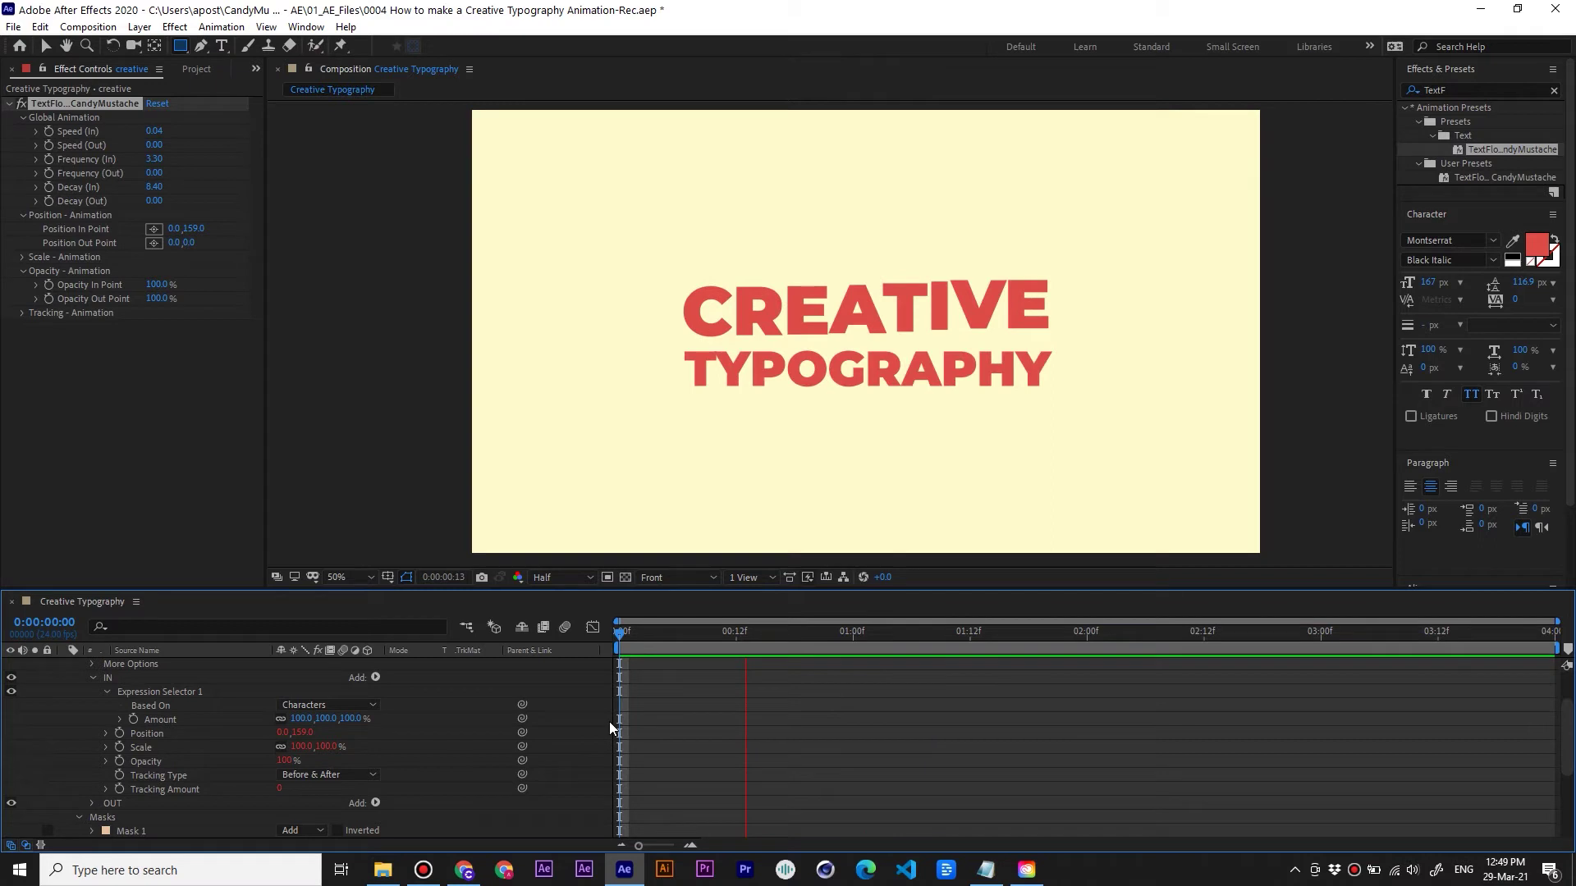
key(space)
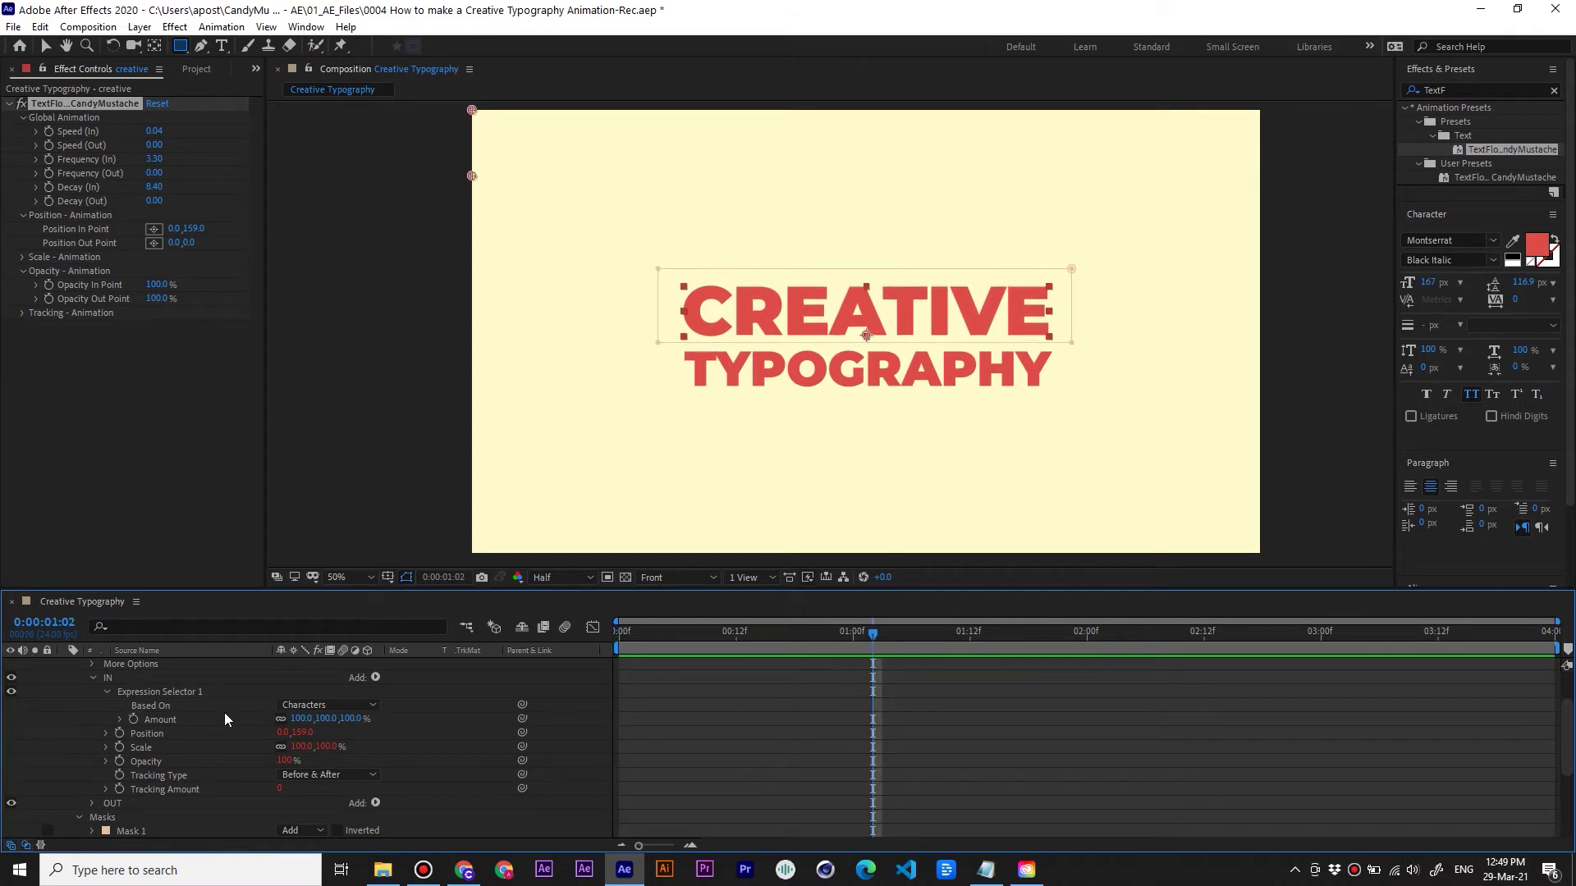
Collapse the "creative" layer's properties and replay the masked intro from the start
scroll(224, 712, up, 3)
click(80, 679)
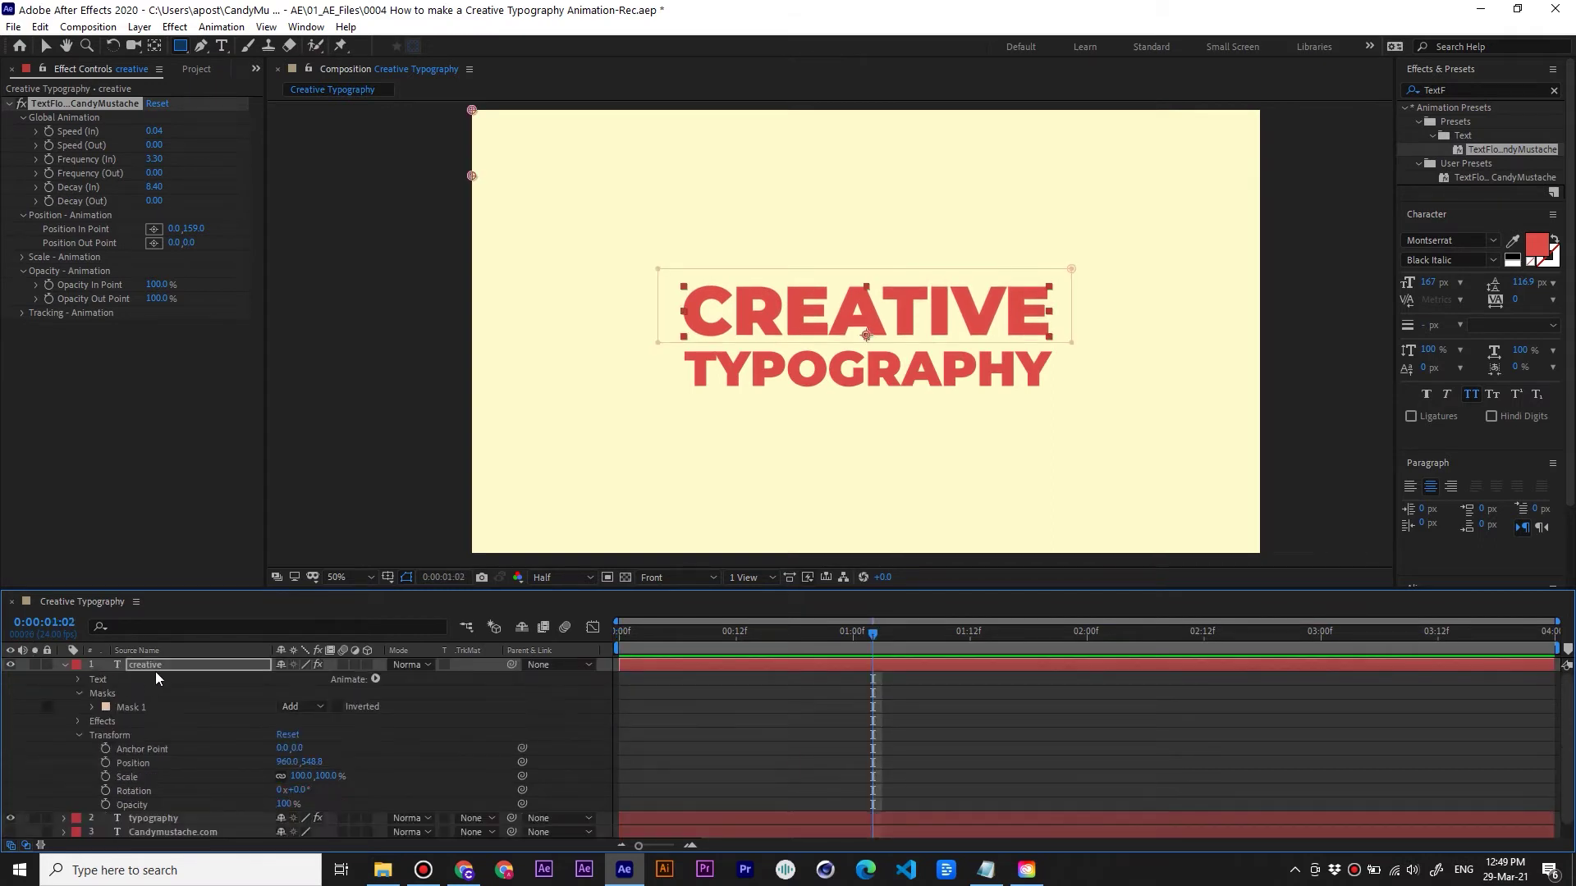
click(63, 665)
key(Home)
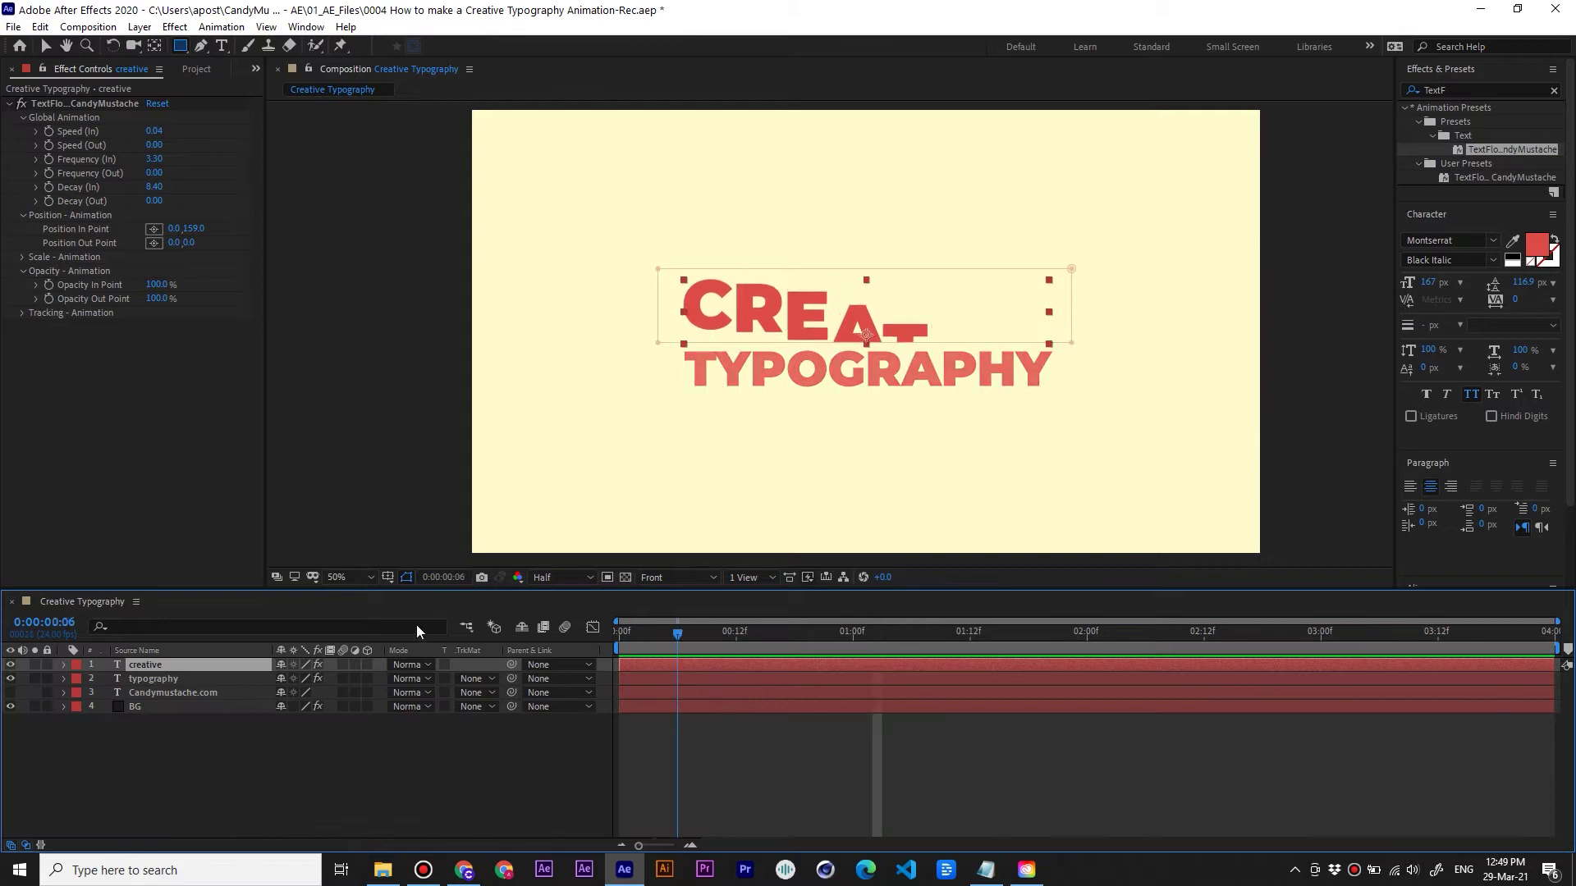
key(space)
key(space)
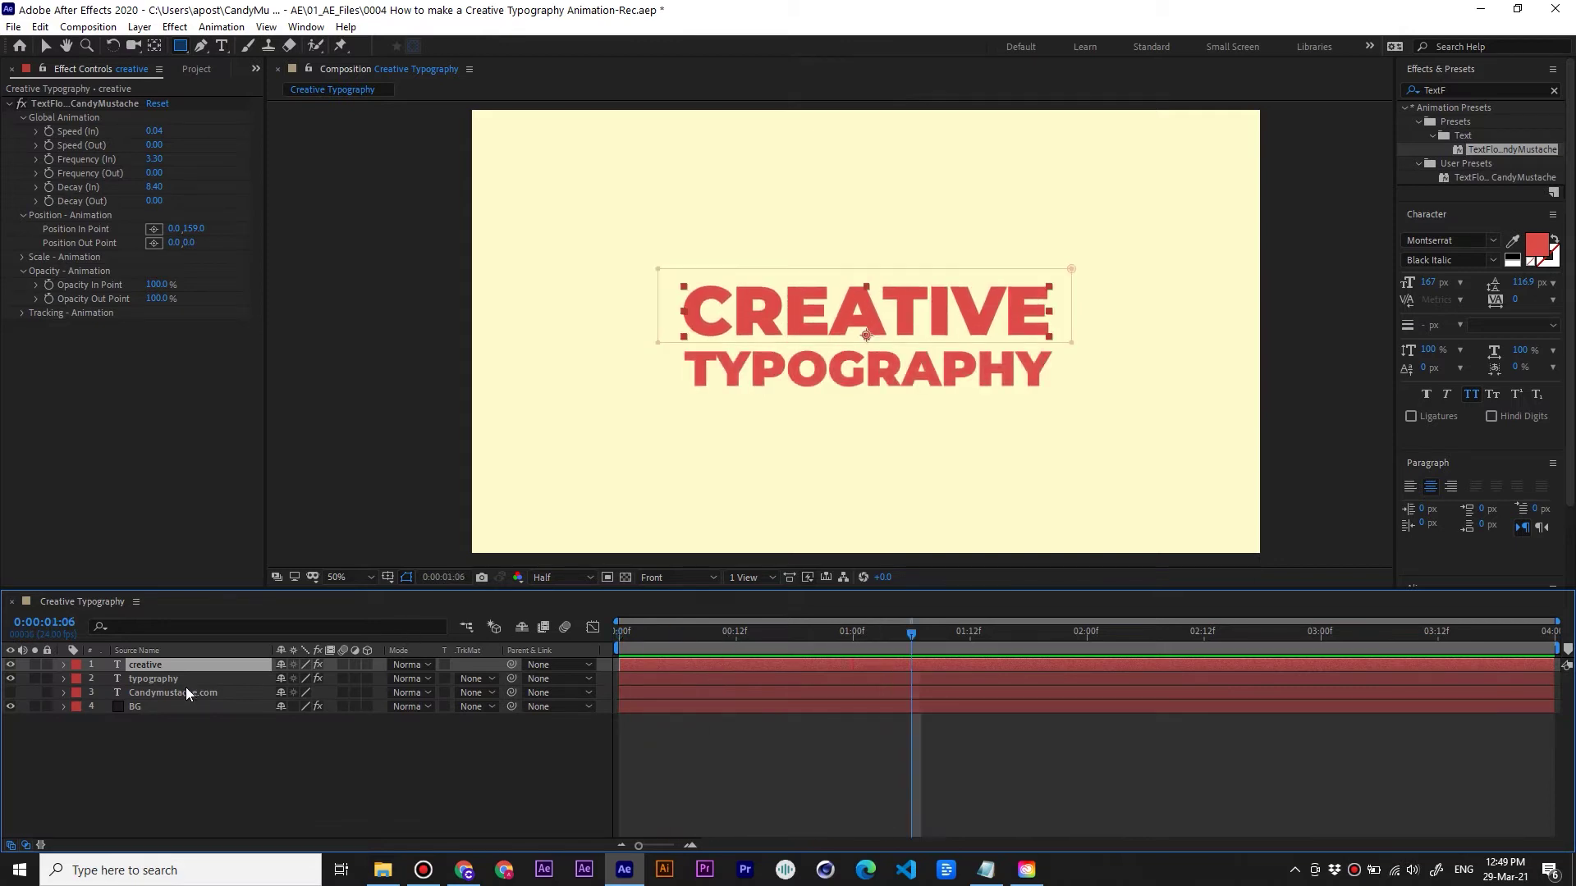
Set the "typography" layer's Opacity In Point and Opacity Out Point to 100%
click(180, 682)
drag(756, 628, 860, 652)
key(Home)
click(22, 160)
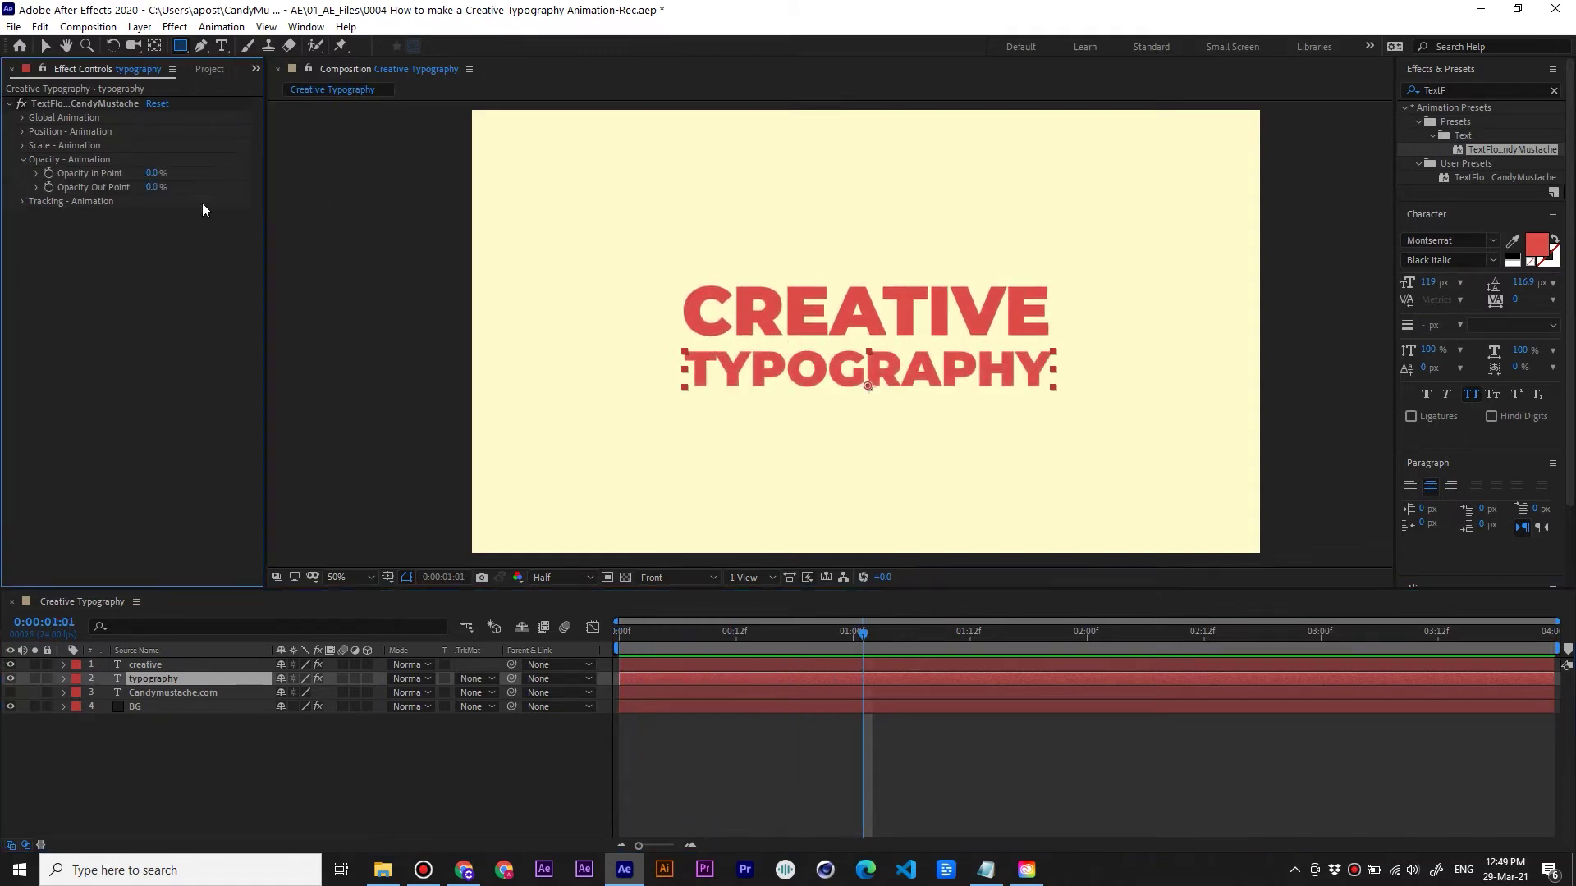
drag(154, 188, 304, 180)
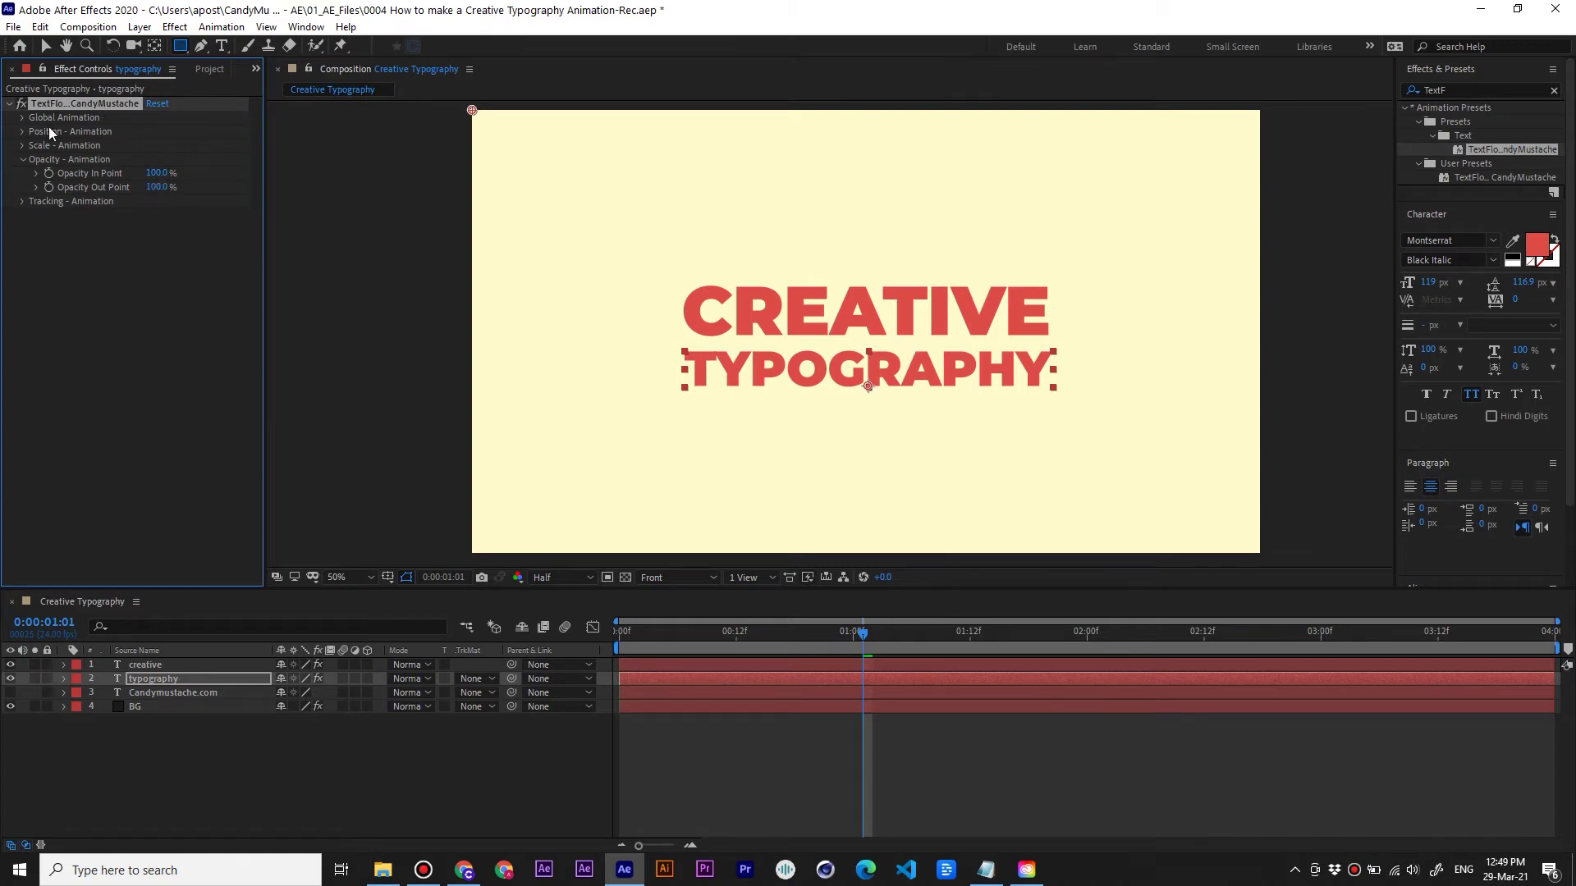
Set the "typography" layer's Position In Point to 0, -67 and preview the animation
click(22, 135)
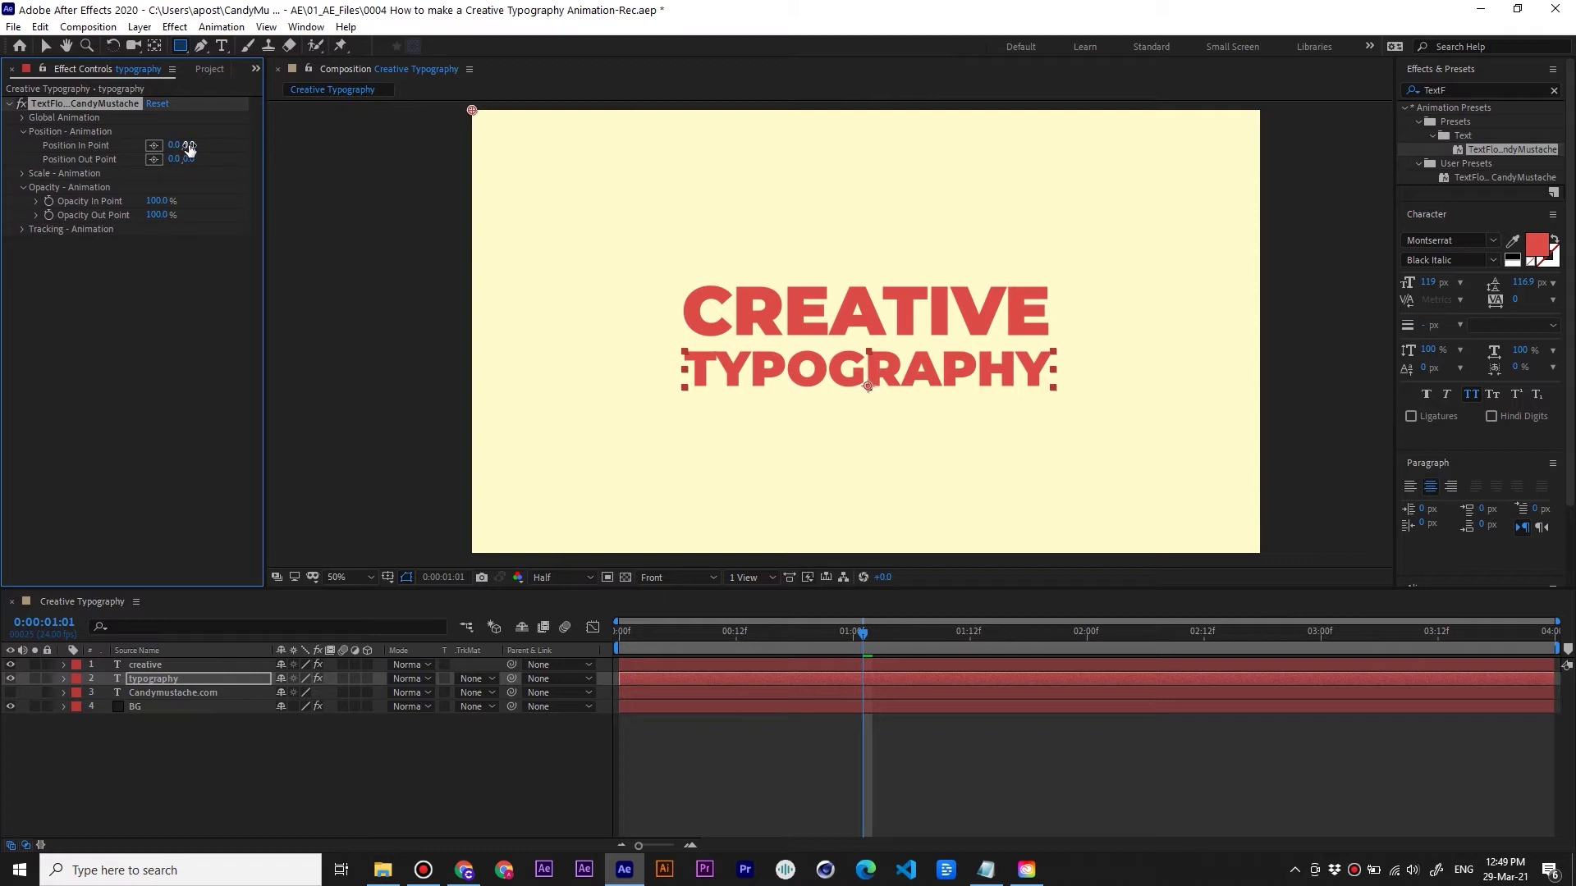
drag(190, 145, 179, 145)
key(space)
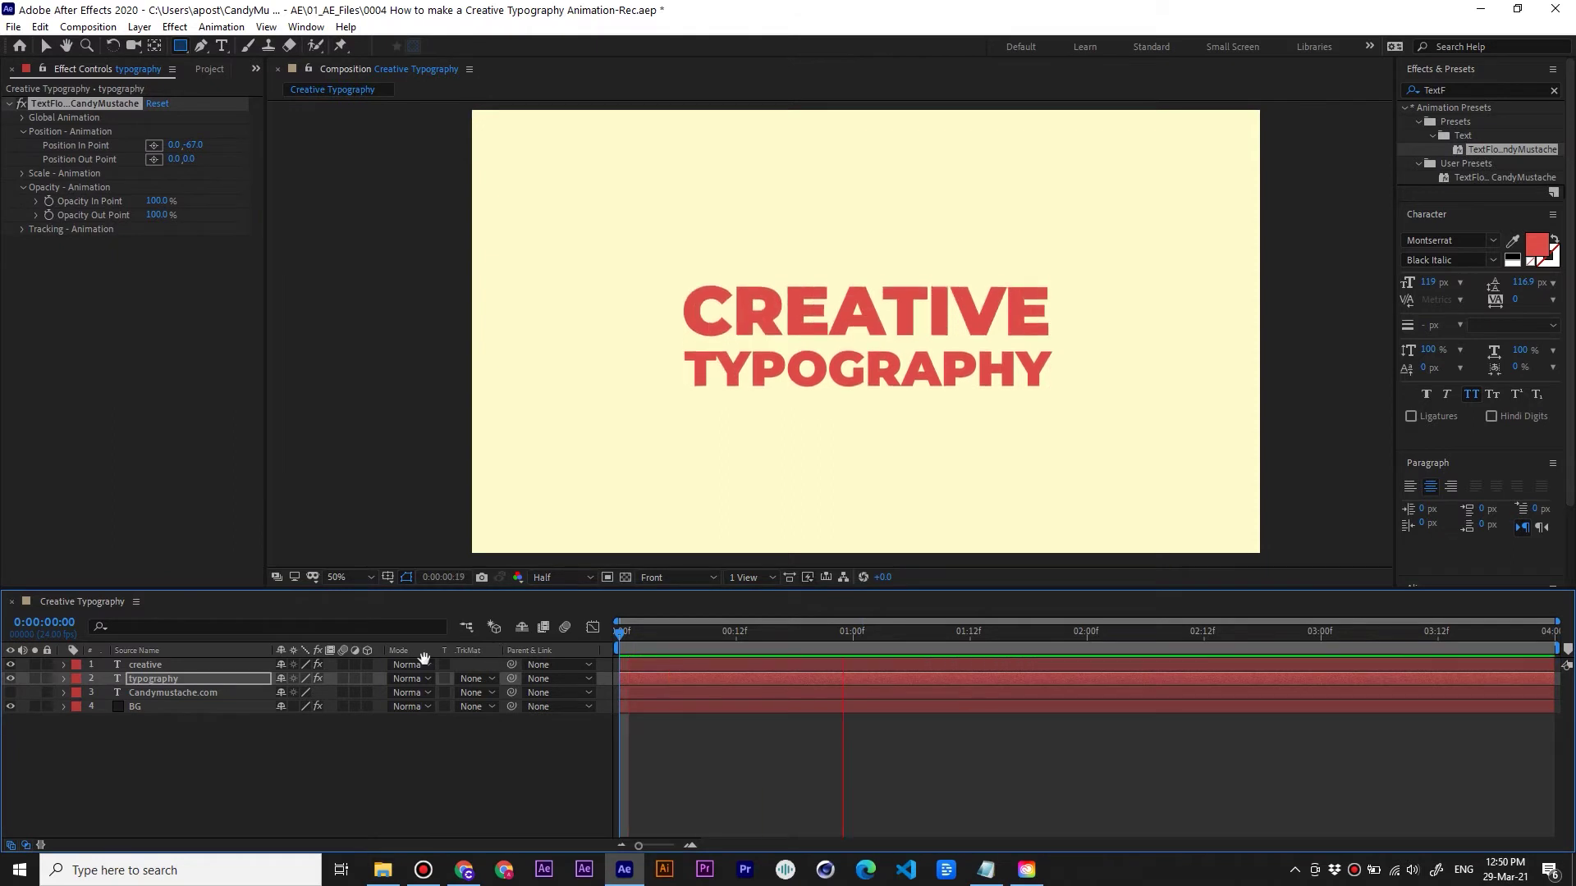
key(space)
Base the "typography" layer's IN Expression Selector on Characters, preview it from the start and collapse the layer's properties
click(63, 679)
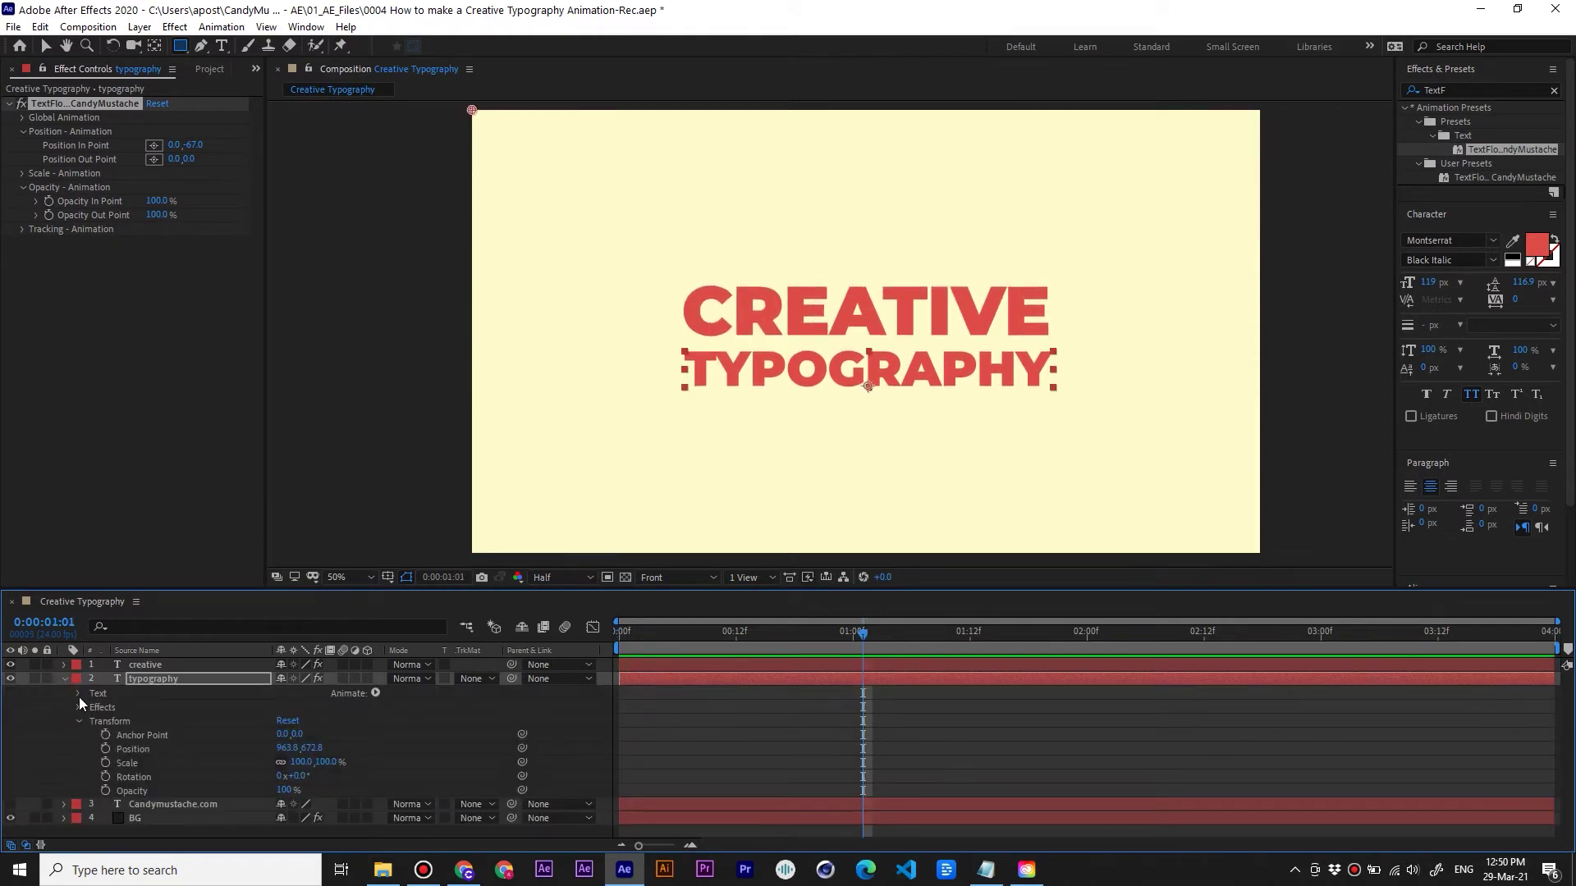
click(78, 695)
click(92, 749)
click(105, 762)
click(326, 775)
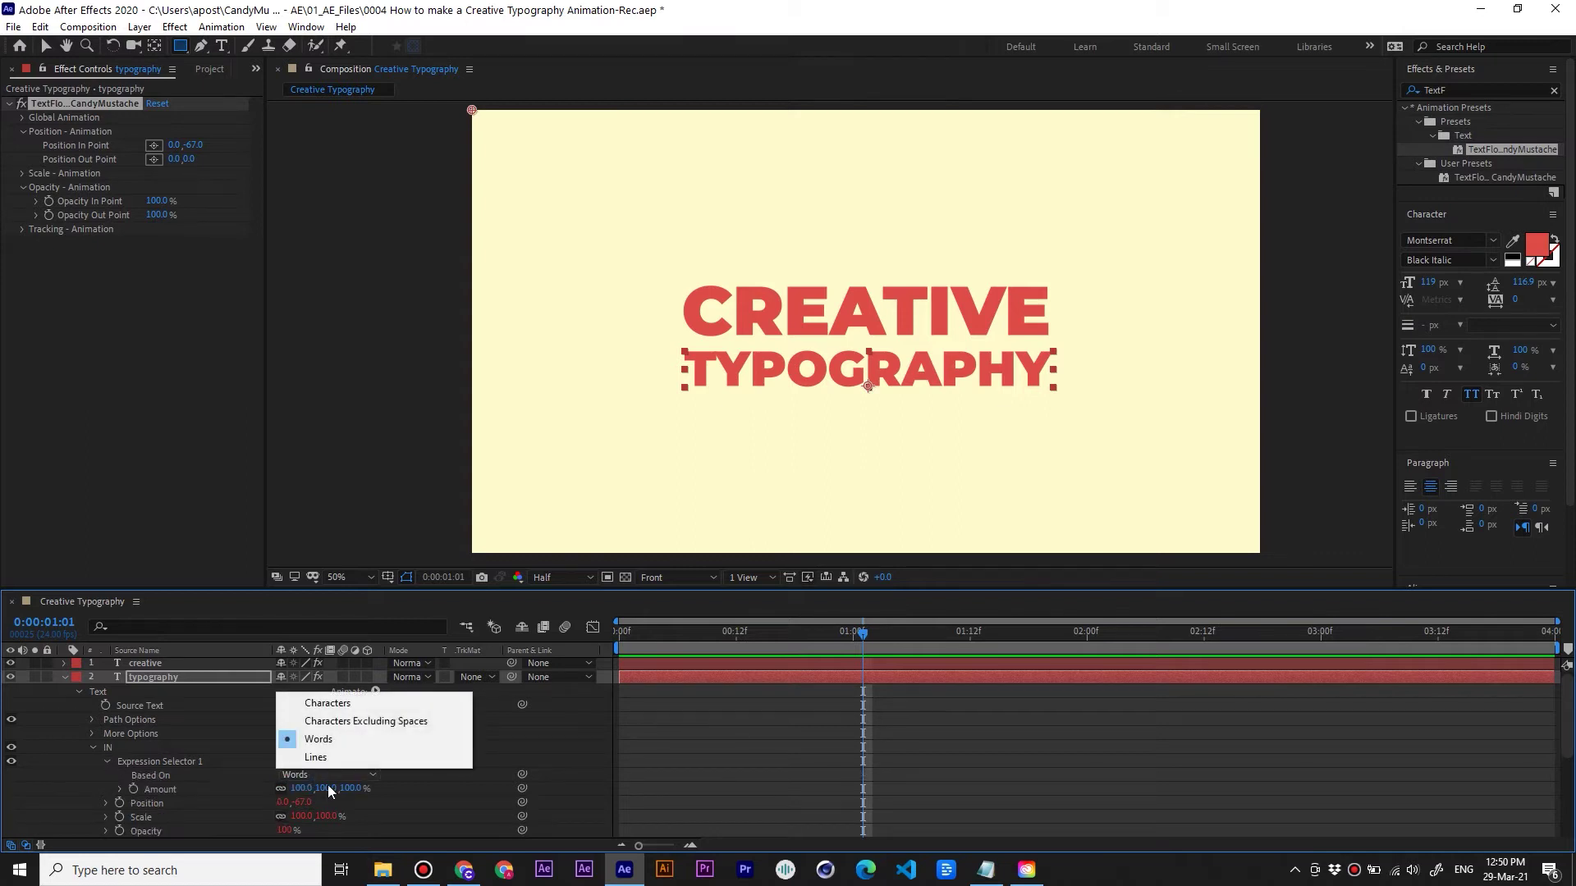
click(362, 706)
key(Home)
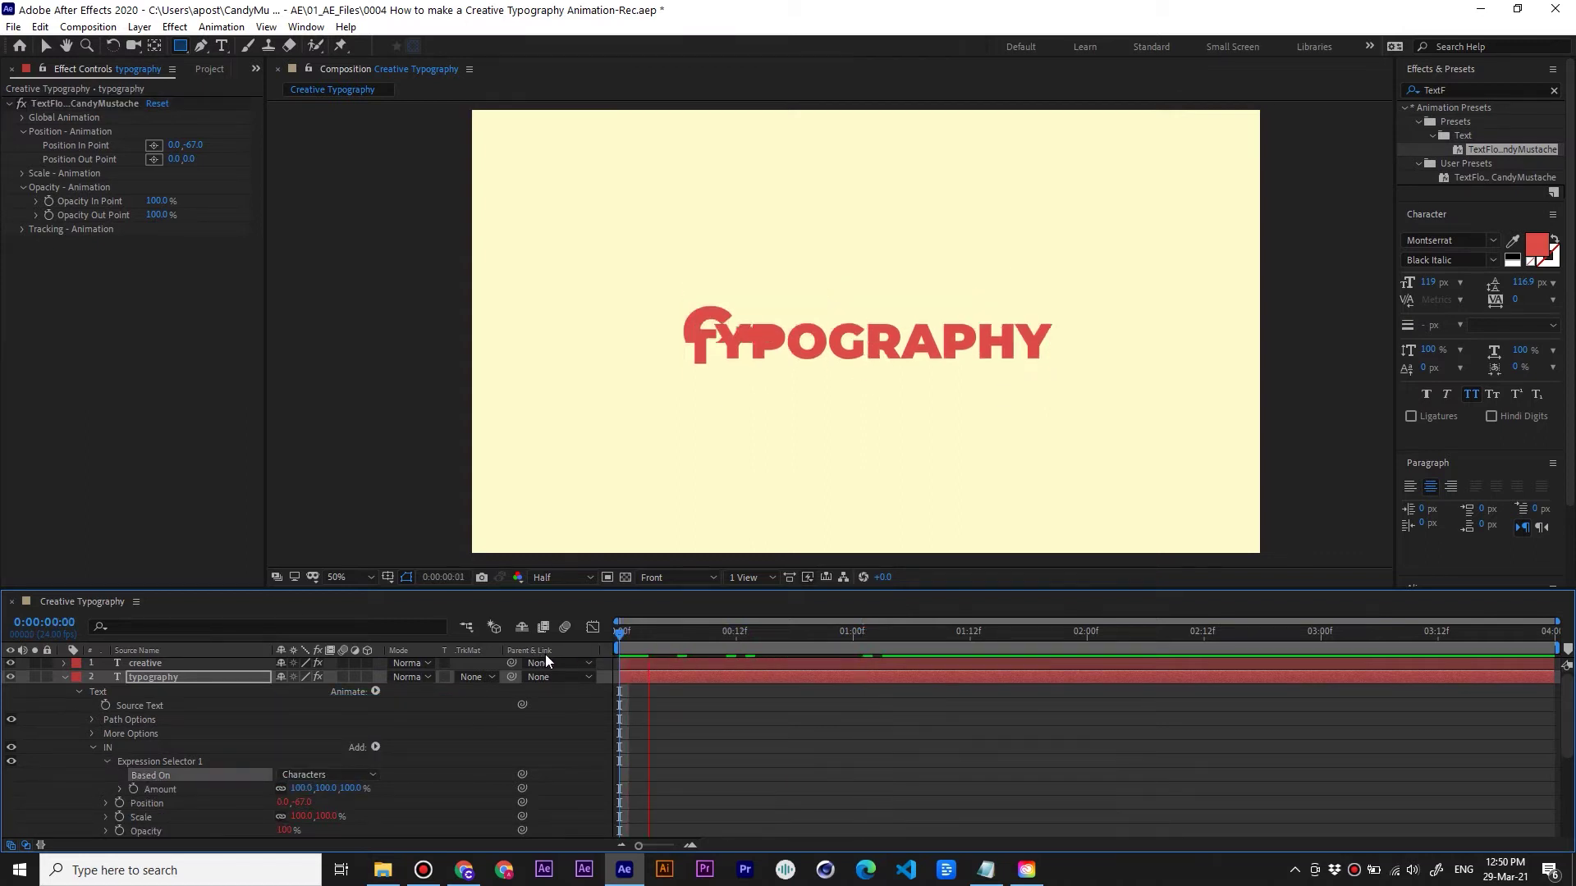
key(space)
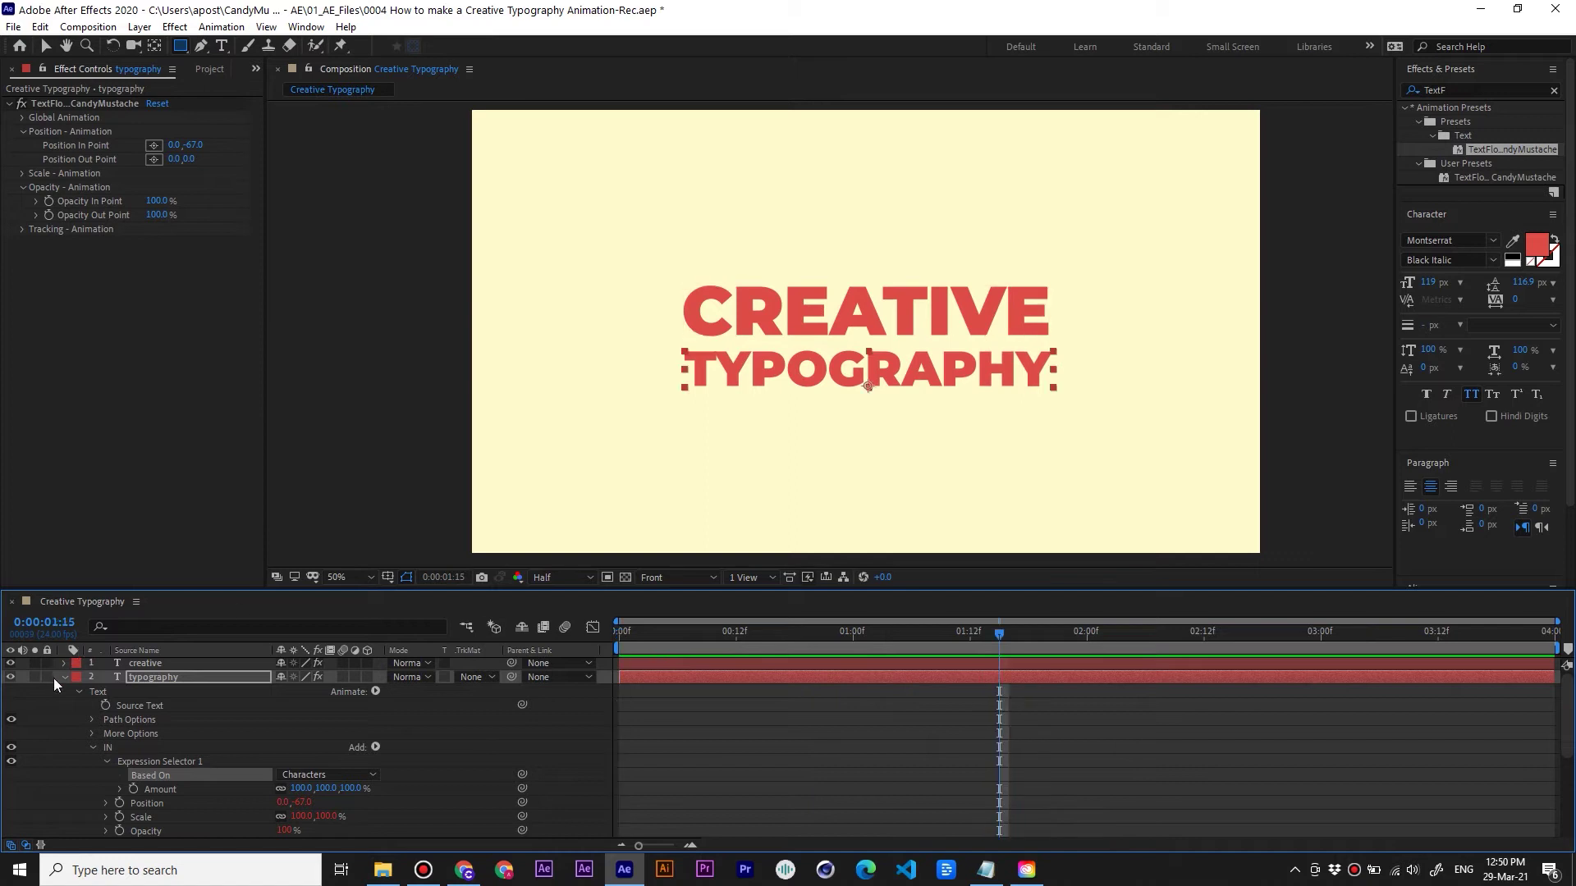
click(64, 677)
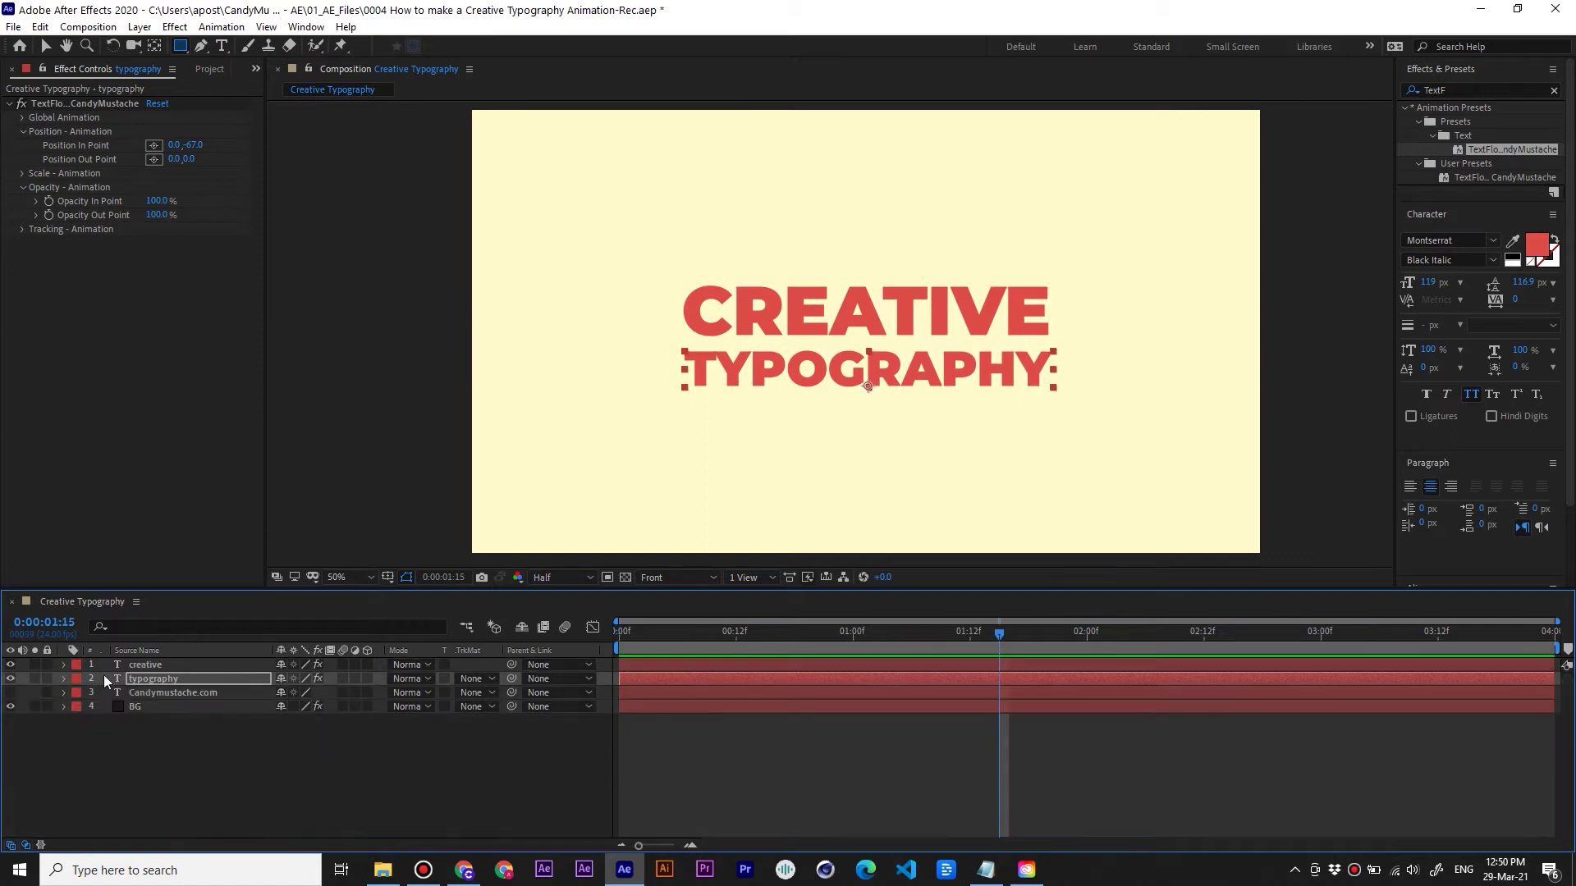
Set the "typography" layer's Speed (In) to 0.04 and Speed (Out) to 0 in Global Animation
click(23, 117)
click(155, 131)
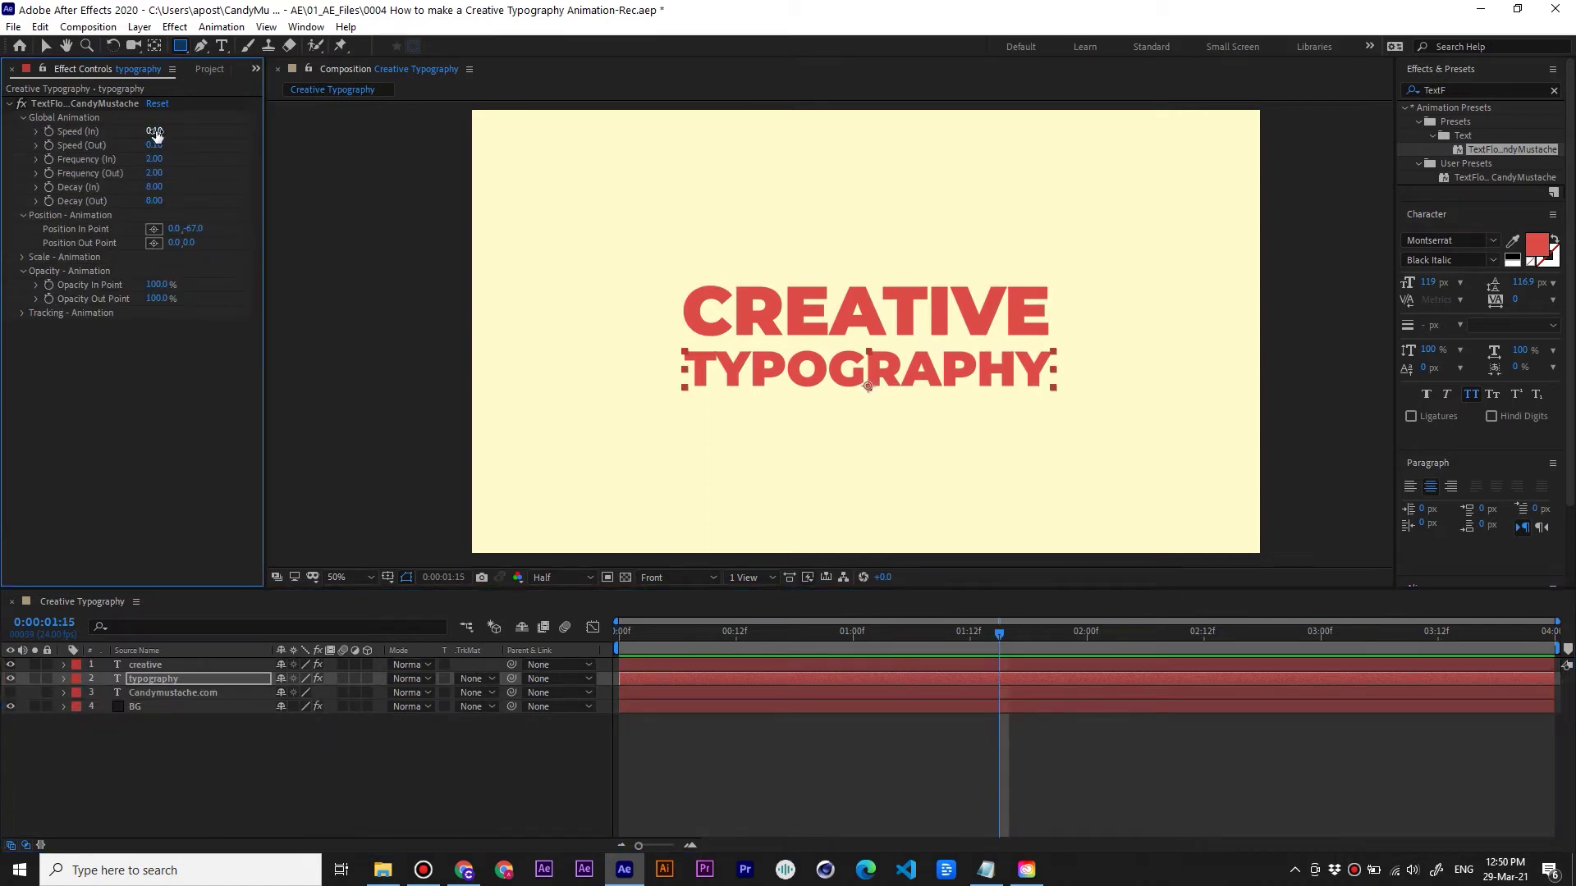
click(155, 131)
key(Return)
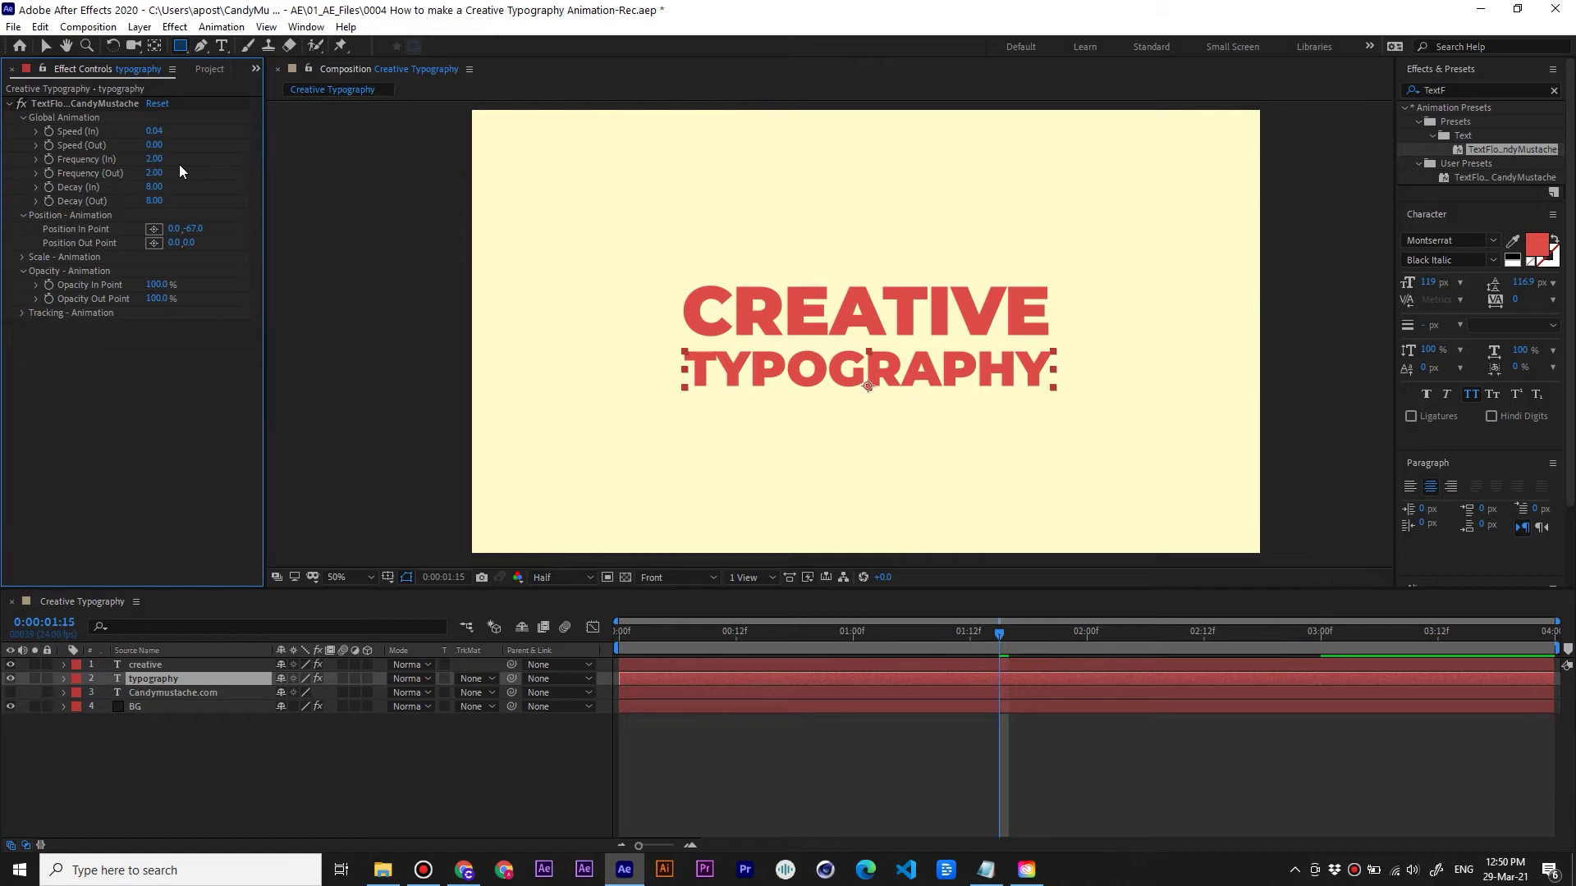
Set the "typography" layer's Frequency (In) to 2.8, Frequency (Out) to 0, Decay (In) to 6 and Decay (Out) to 0, and preview the animation
click(160, 159)
text(2.8)
key(Return)
click(160, 174)
text(0)
key(Return)
click(163, 186)
text(0)
key(Return)
key(space)
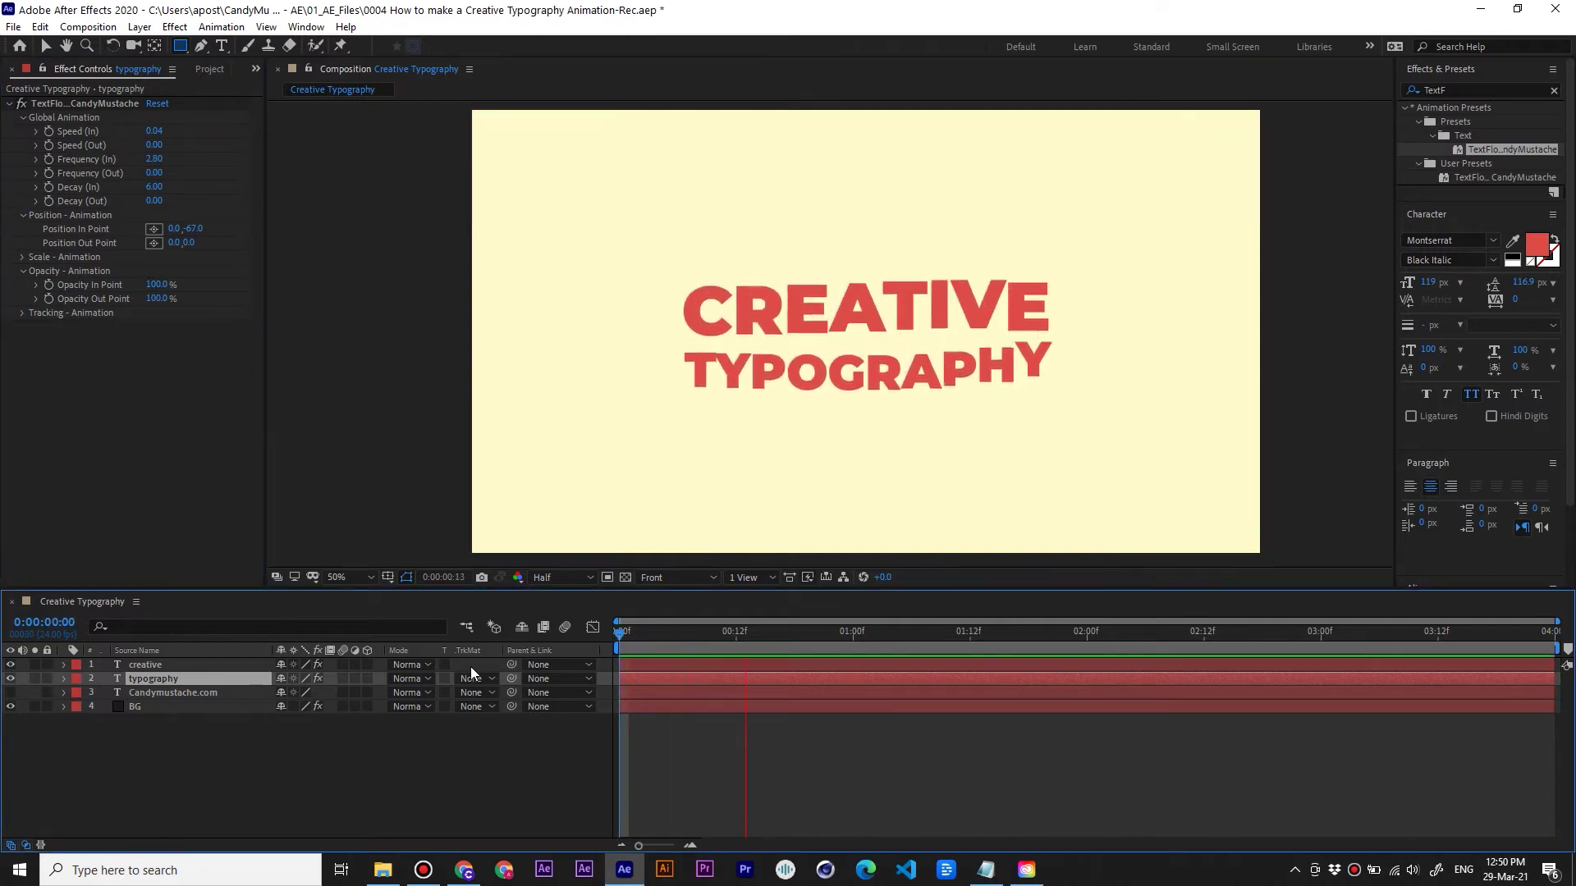
key(space)
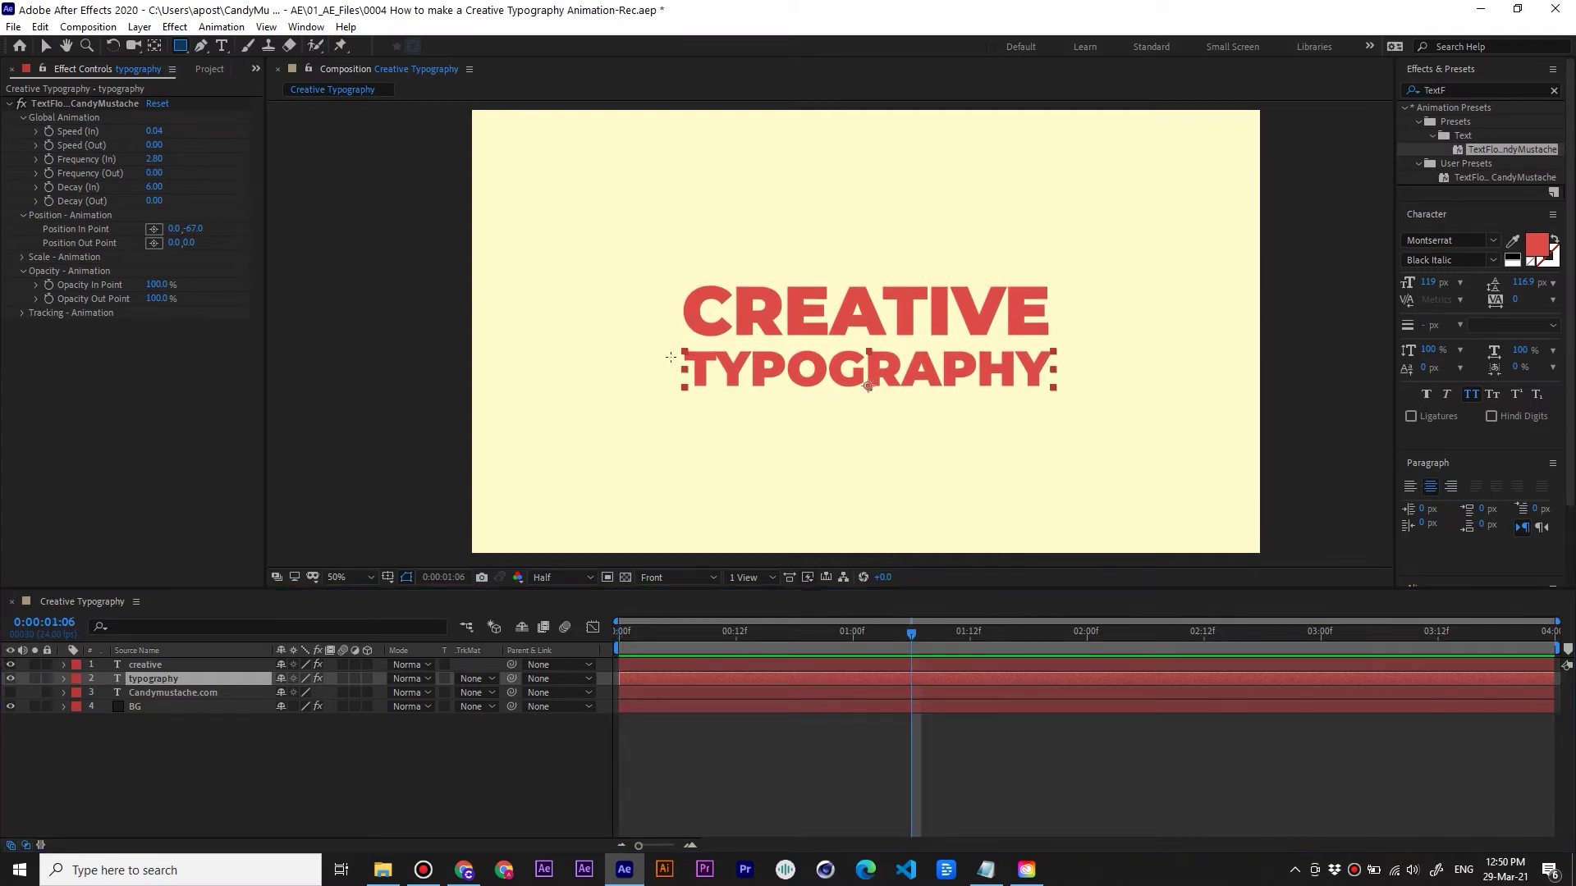
Draw a rectangular mask closely around the word TYPOGRAPHY on its layer, collapse the properties and check the masked intro from the start
click(867, 386)
key(u)
key(u)
drag(1053, 389, 1063, 395)
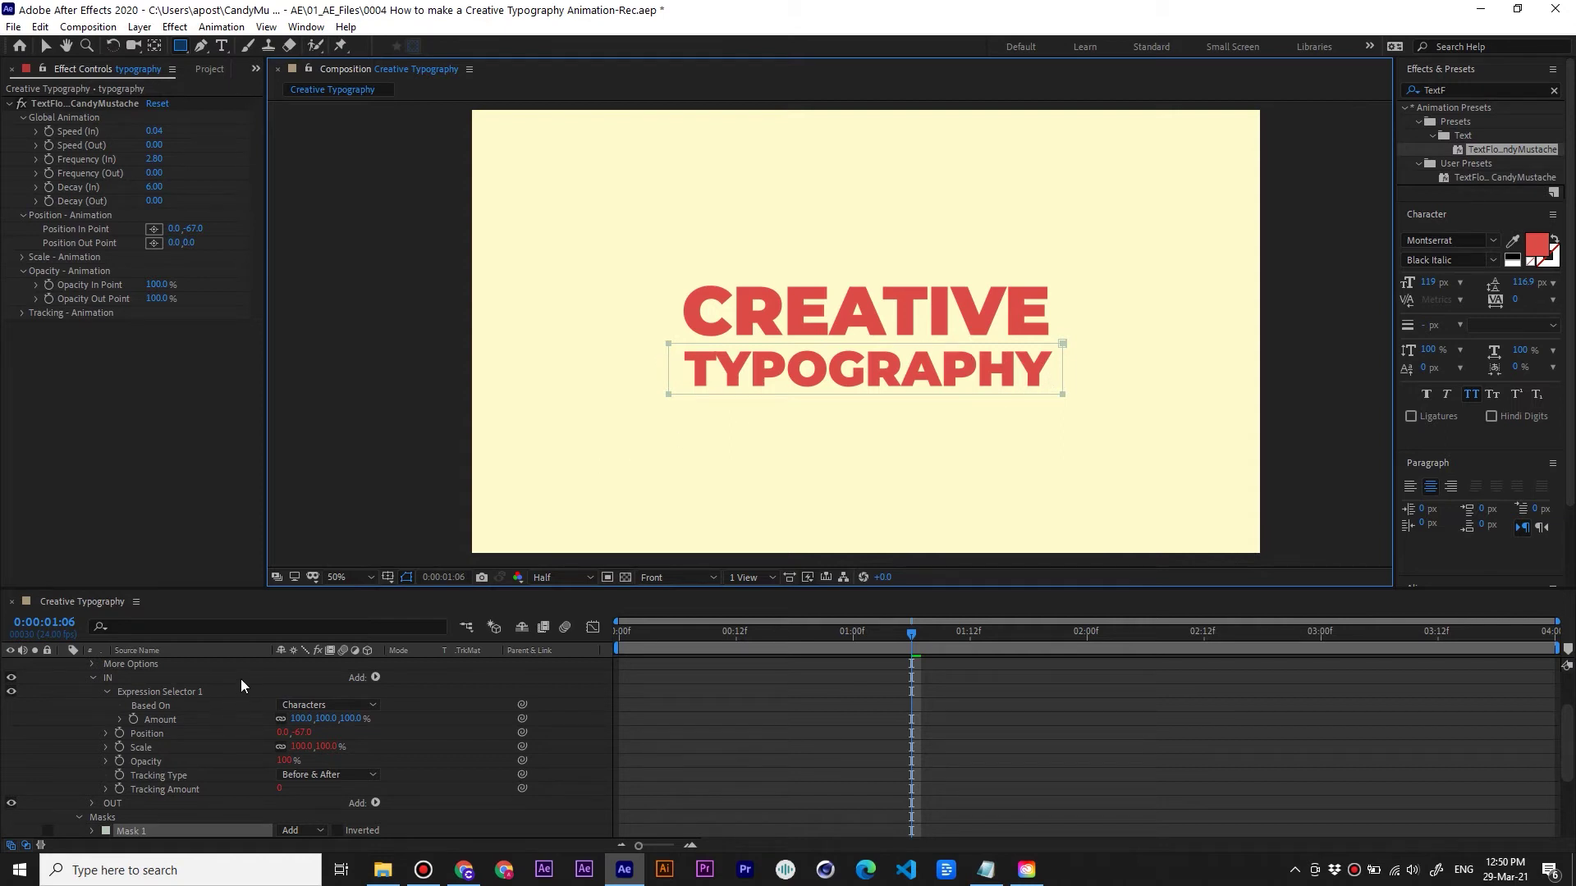
key(ctrl+grave)
click(627, 643)
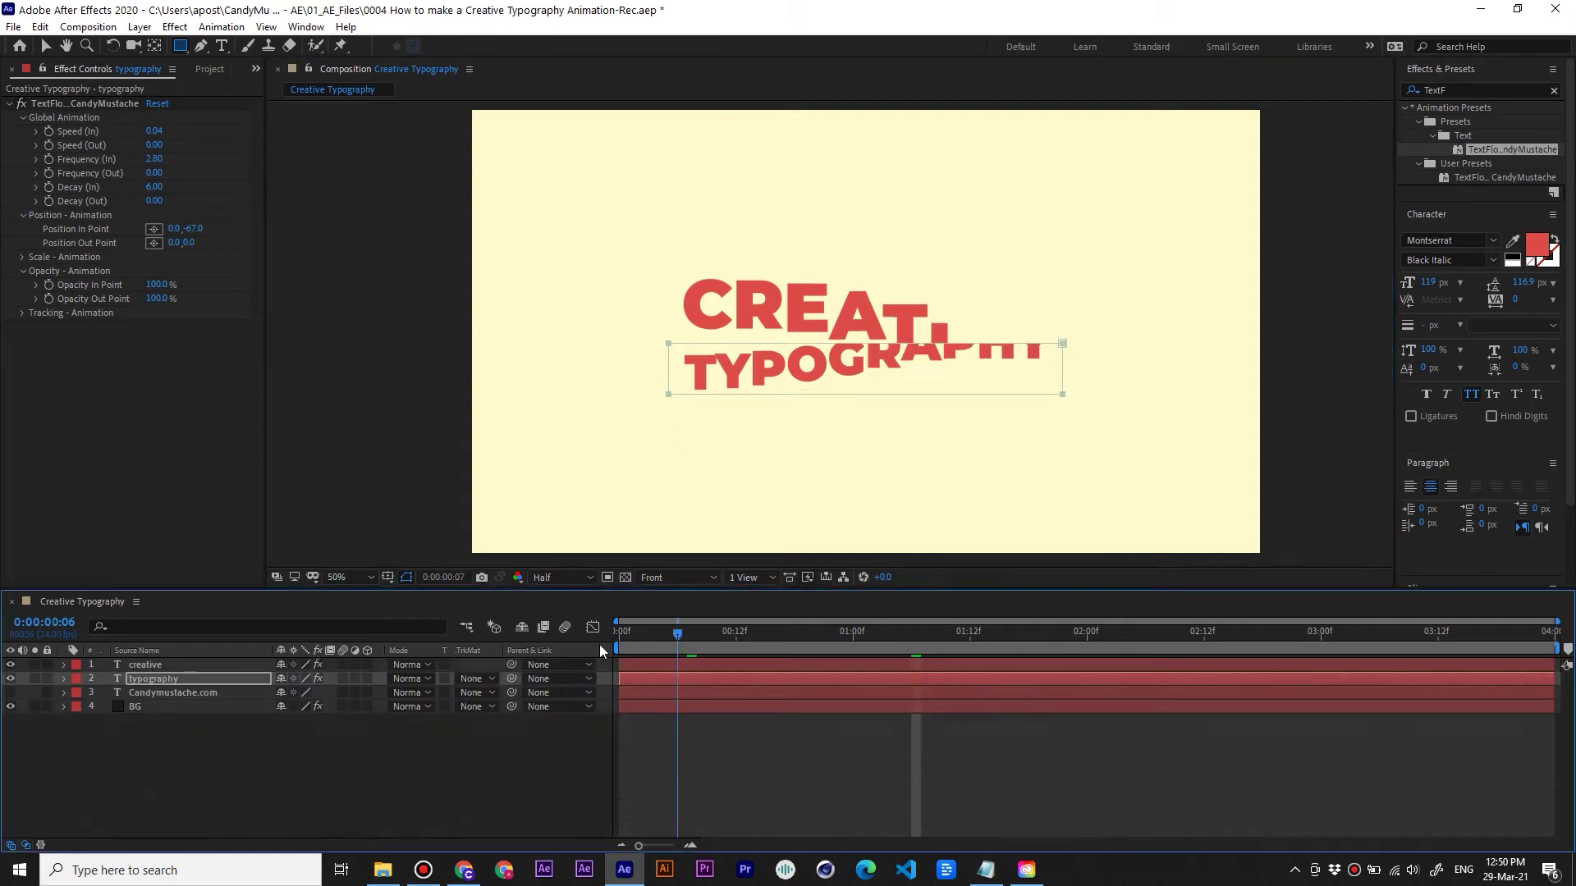
key(space)
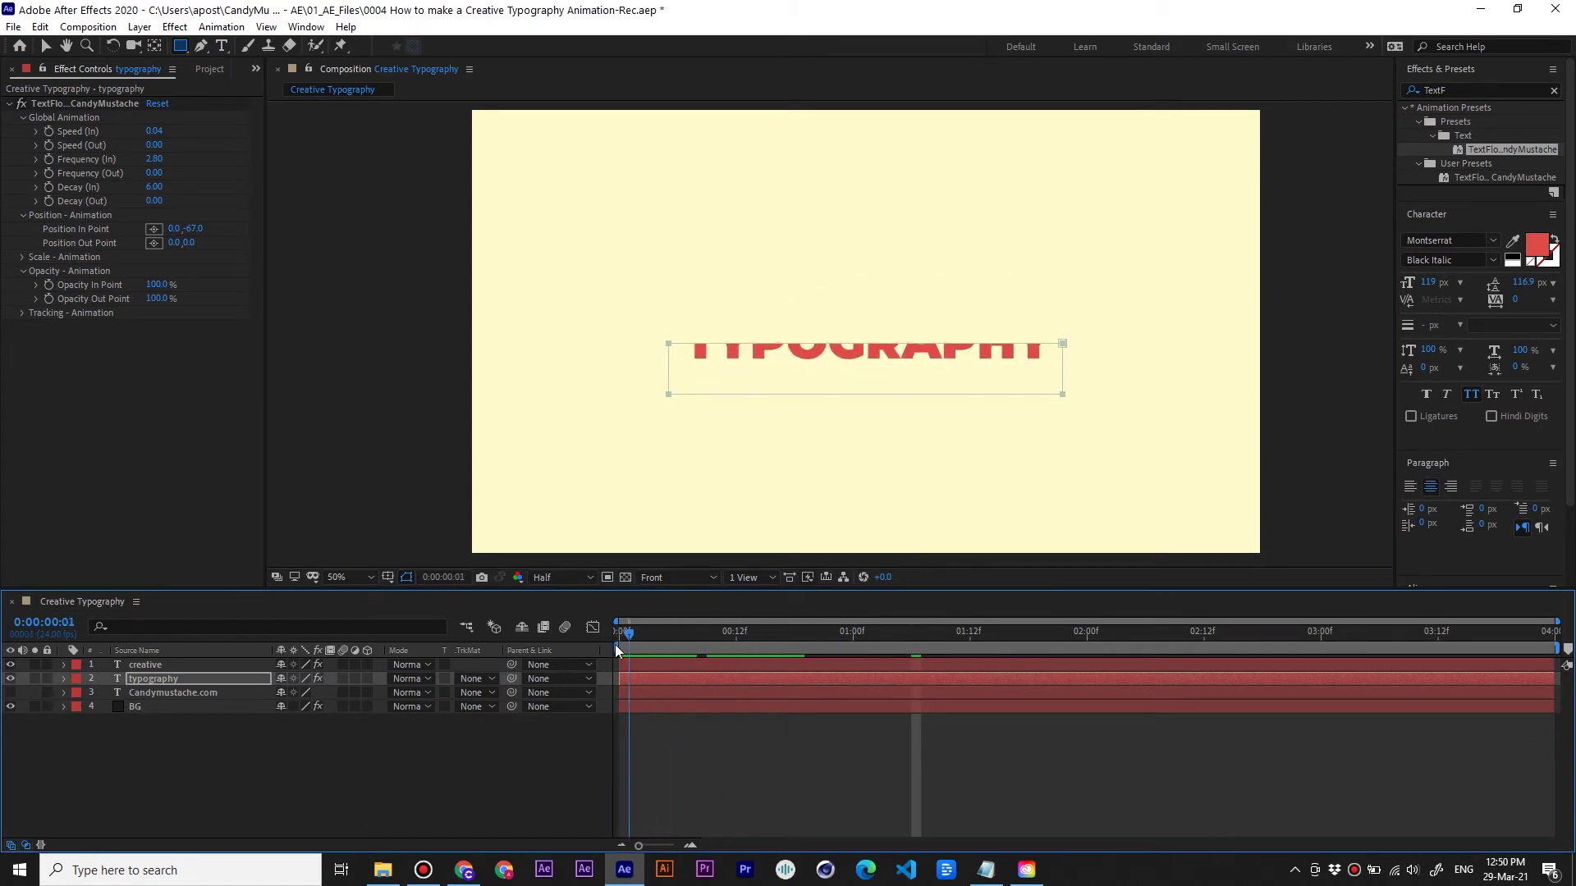
Set the "typography" layer's Position In Point to 0, -119 and preview the intro
drag(192, 228, 158, 228)
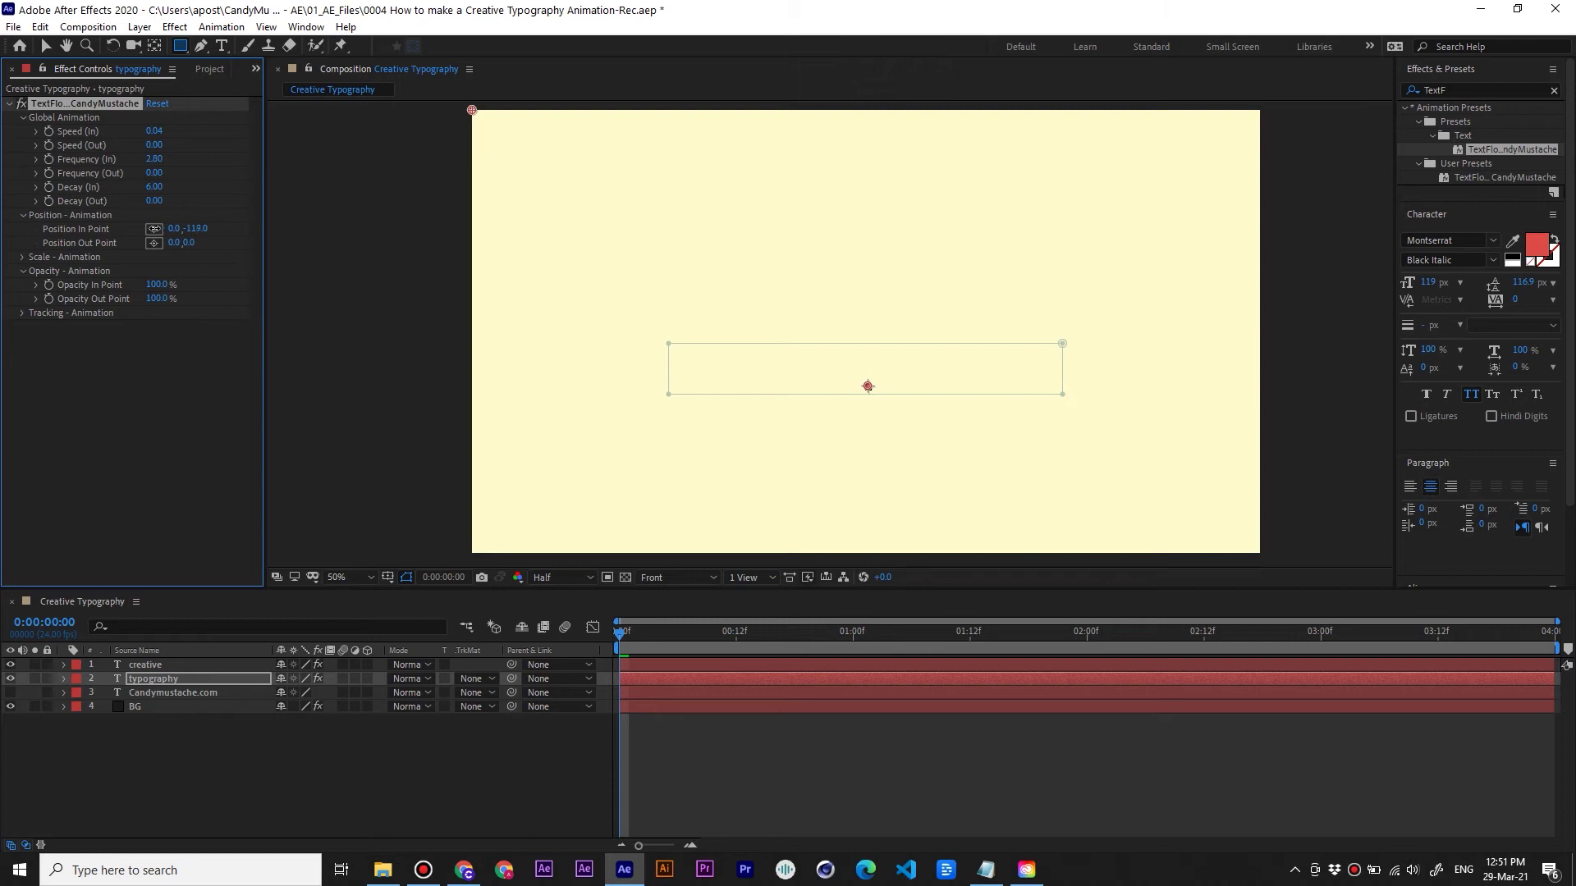
key(space)
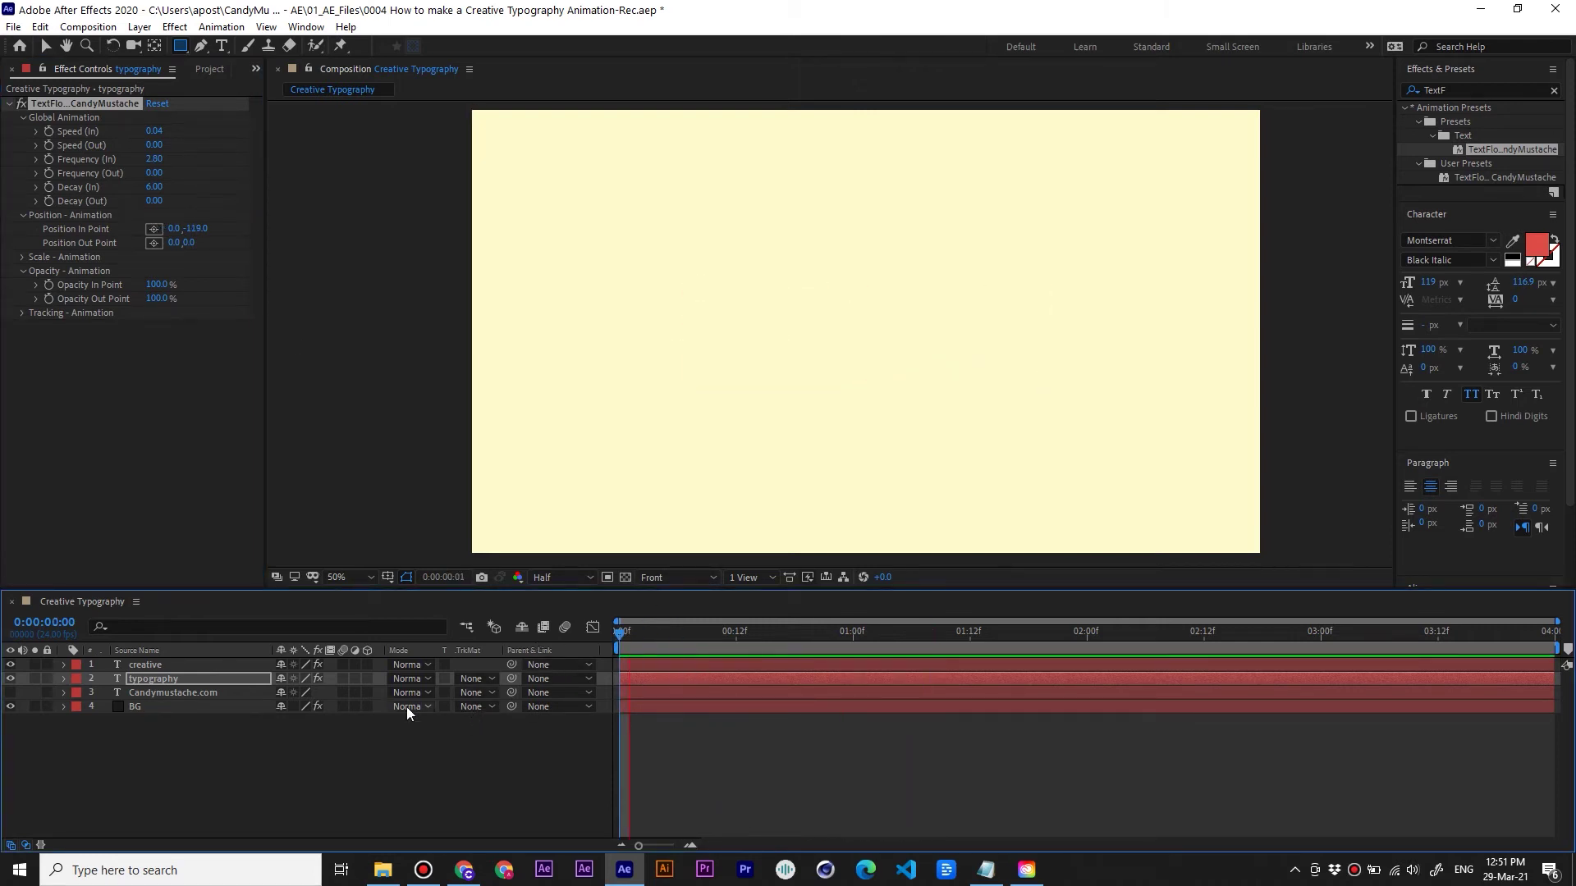
drag(656, 642, 941, 689)
Nudge the "creative" text slightly down, closer to "typography", and preview the combined intro from the start
click(230, 659)
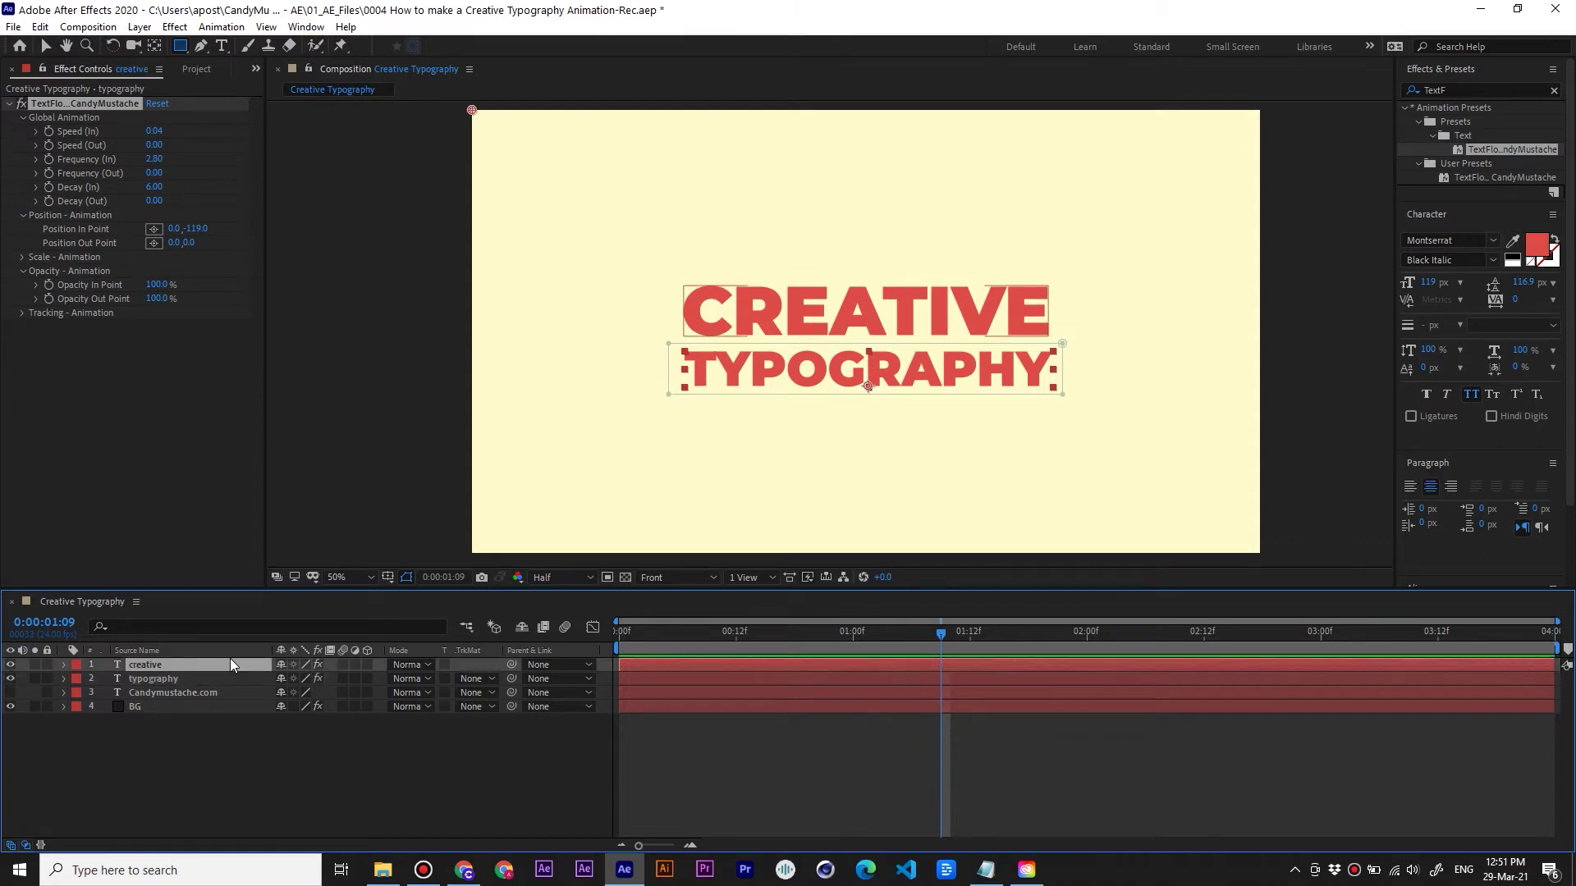
drag(628, 633, 989, 638)
click(233, 779)
click(160, 667)
key(space)
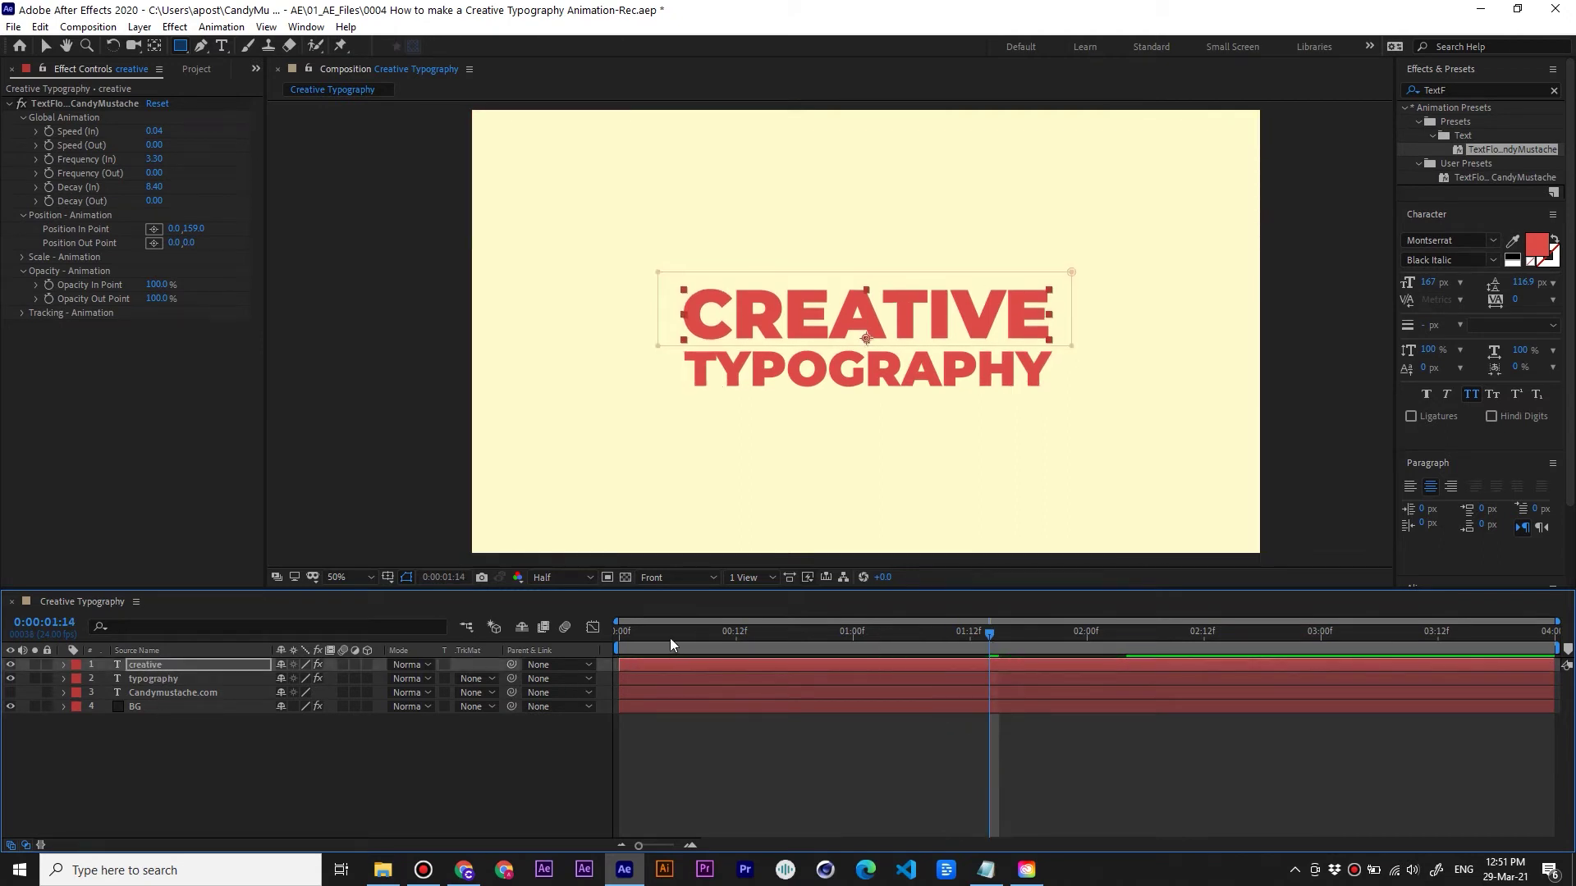
key(Home)
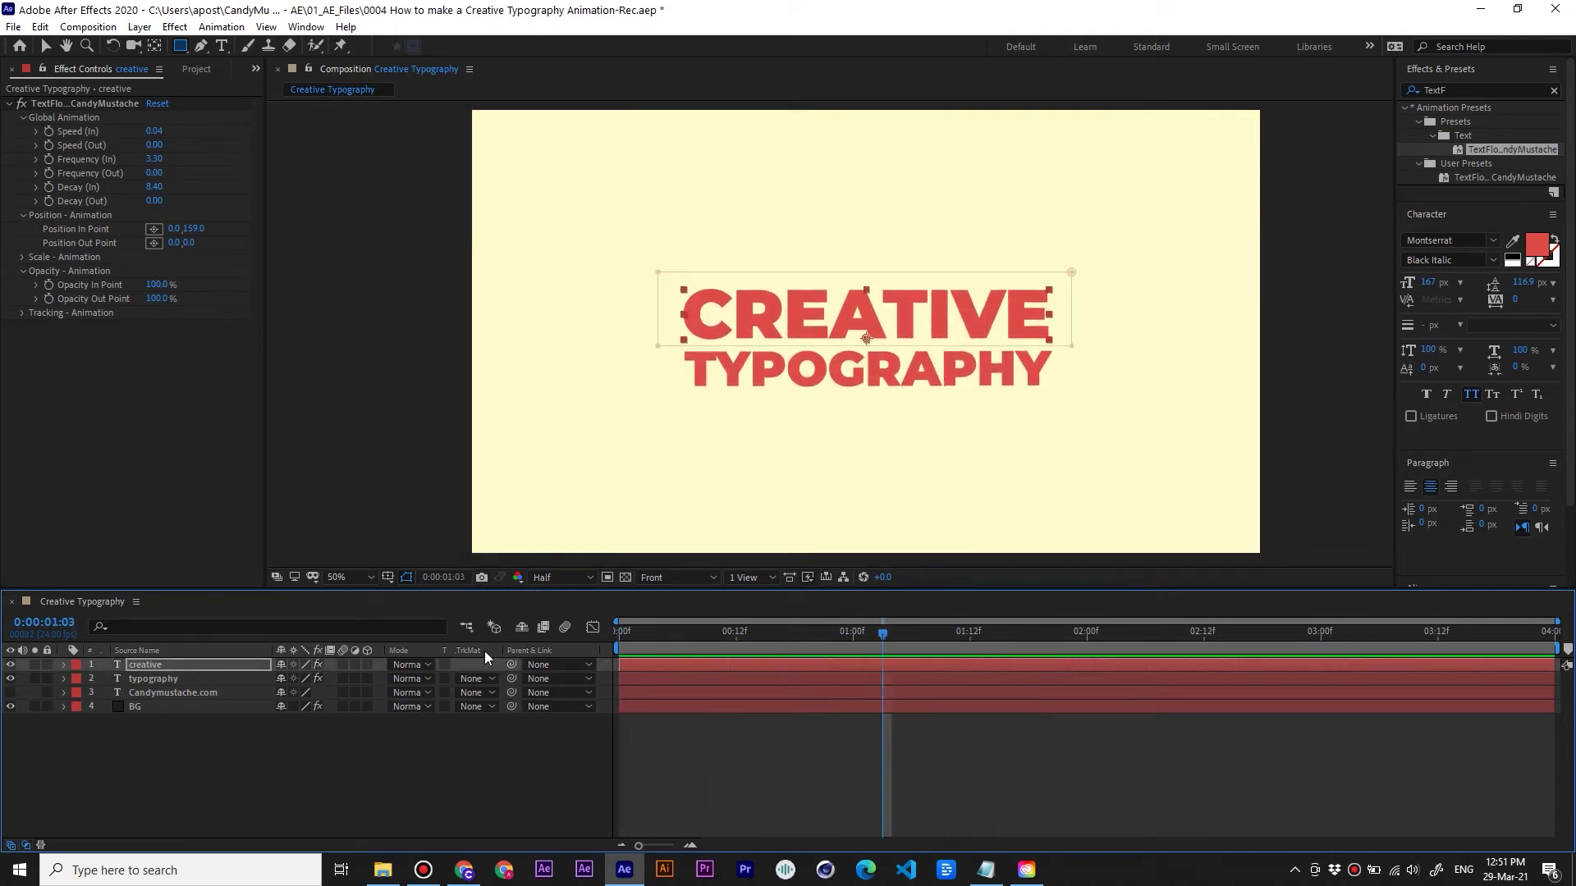
key(space)
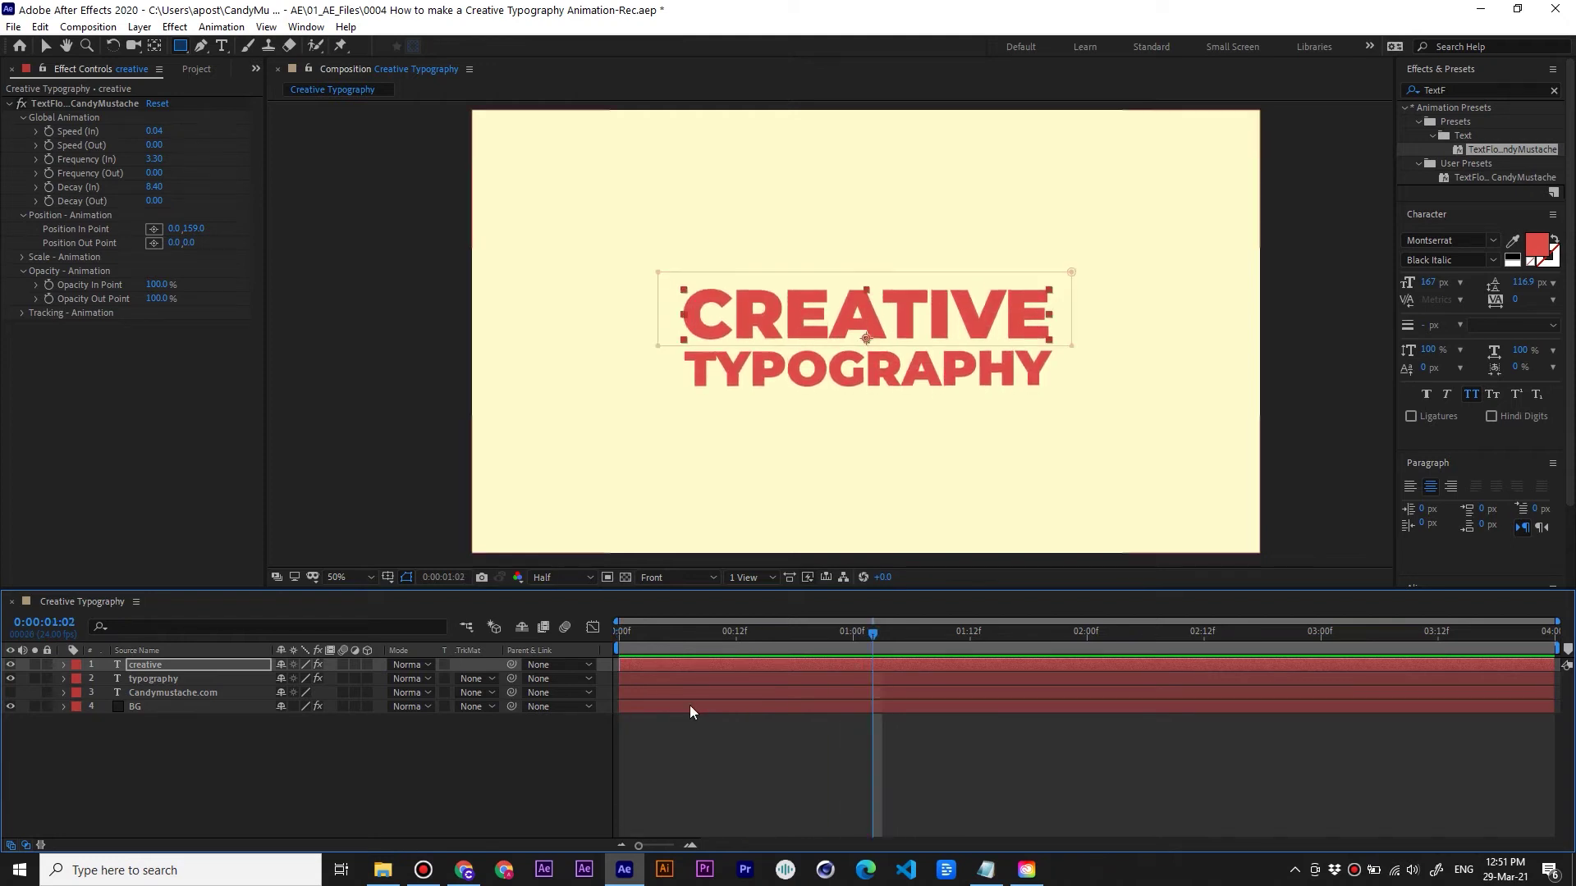
key(comma)
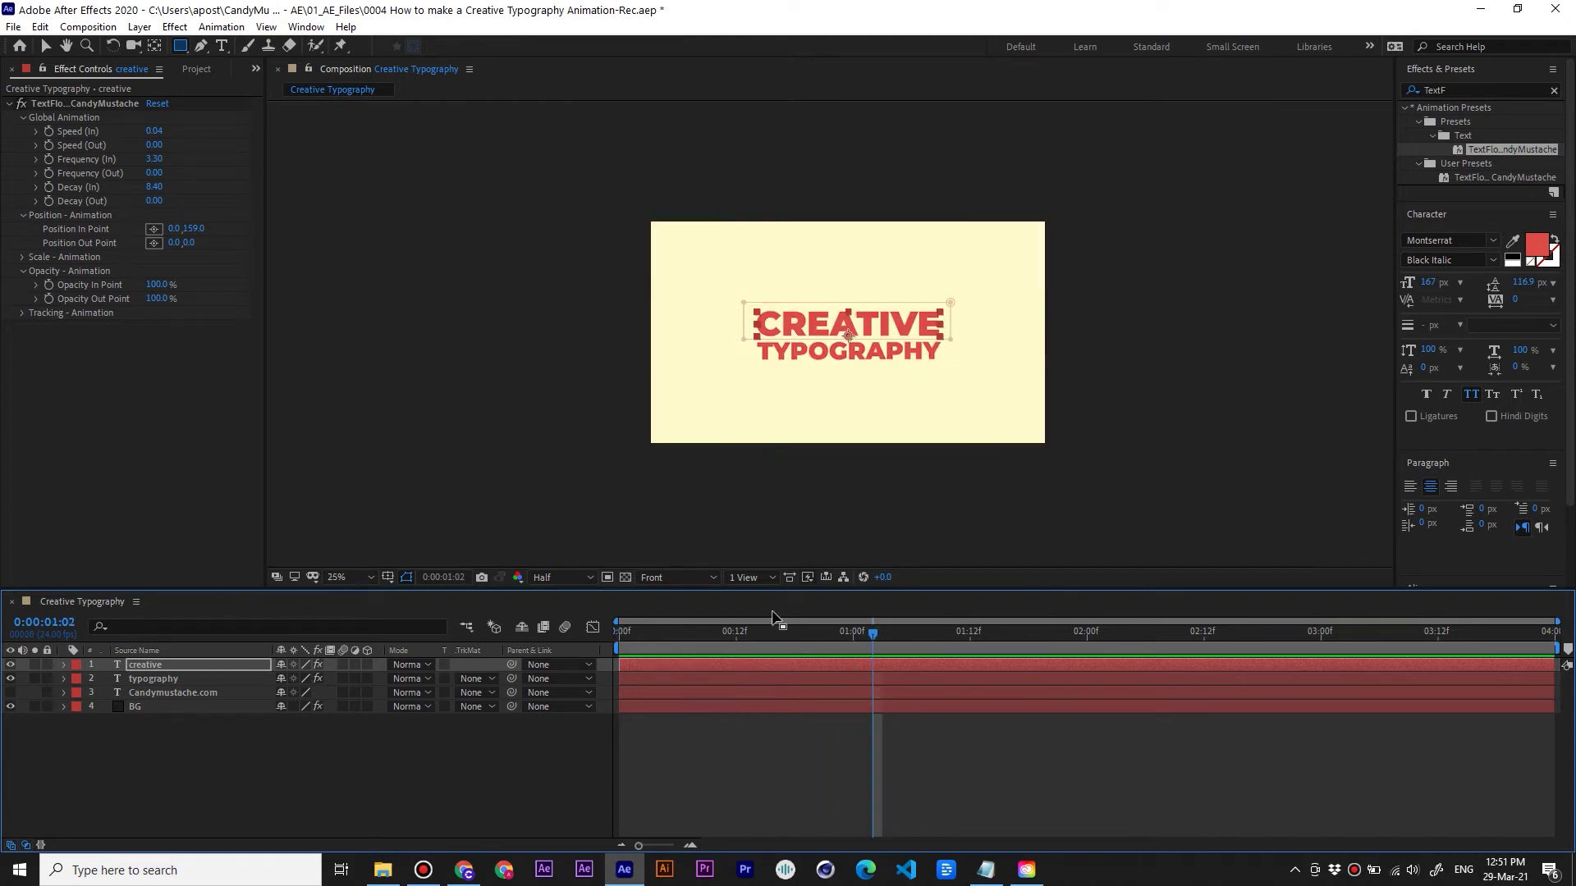
Move the "creative" and "typography" layers together slightly up in the composition, then collapse and deselect them
click(445, 819)
click(175, 666)
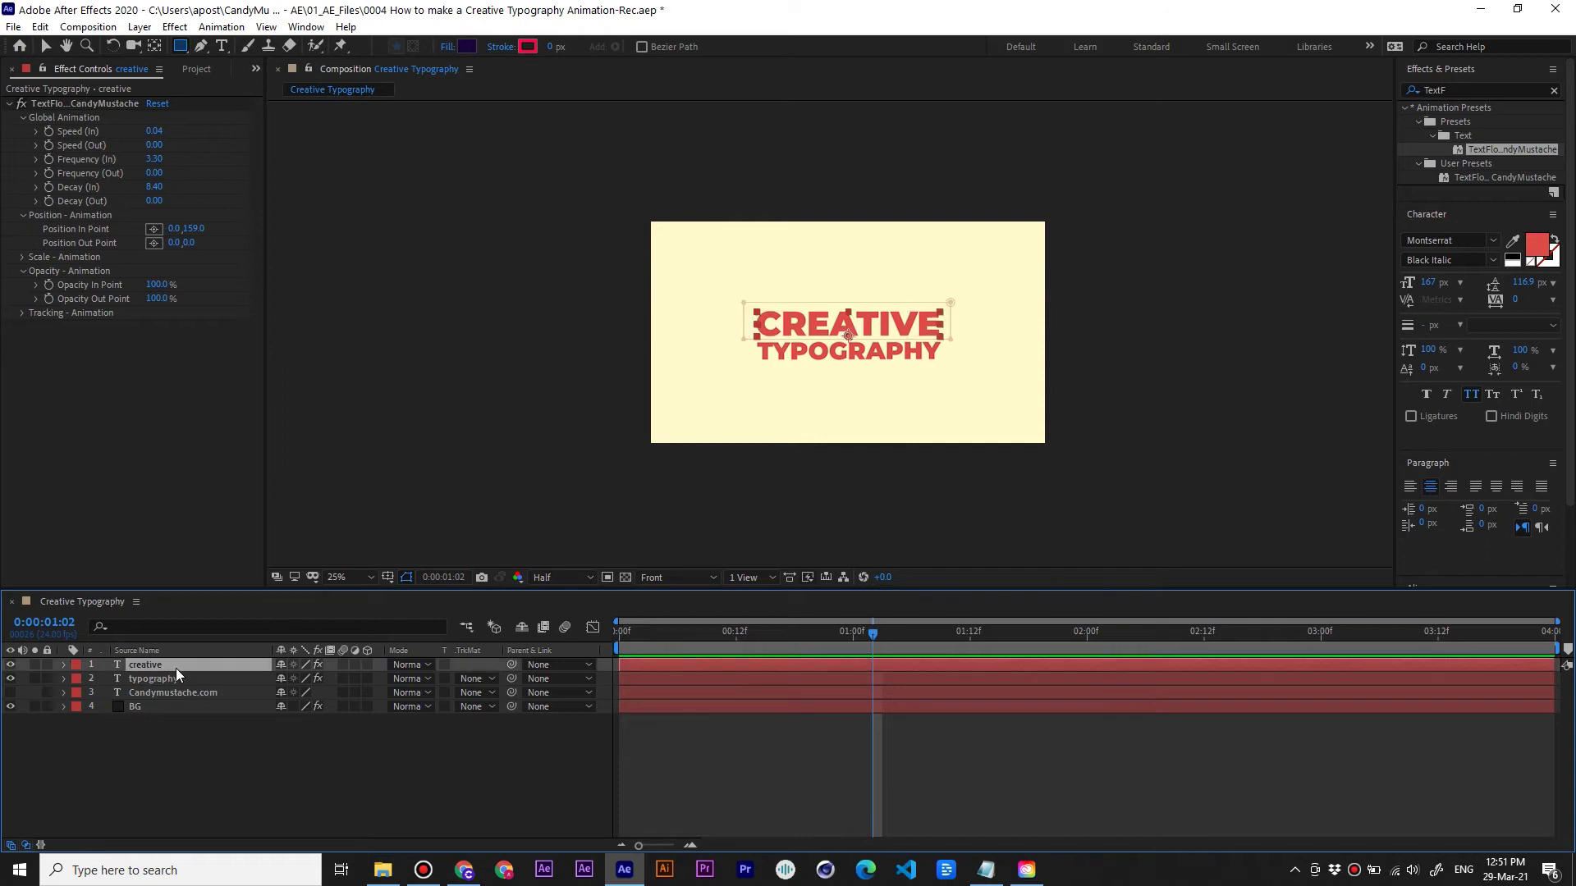
shift+click(179, 678)
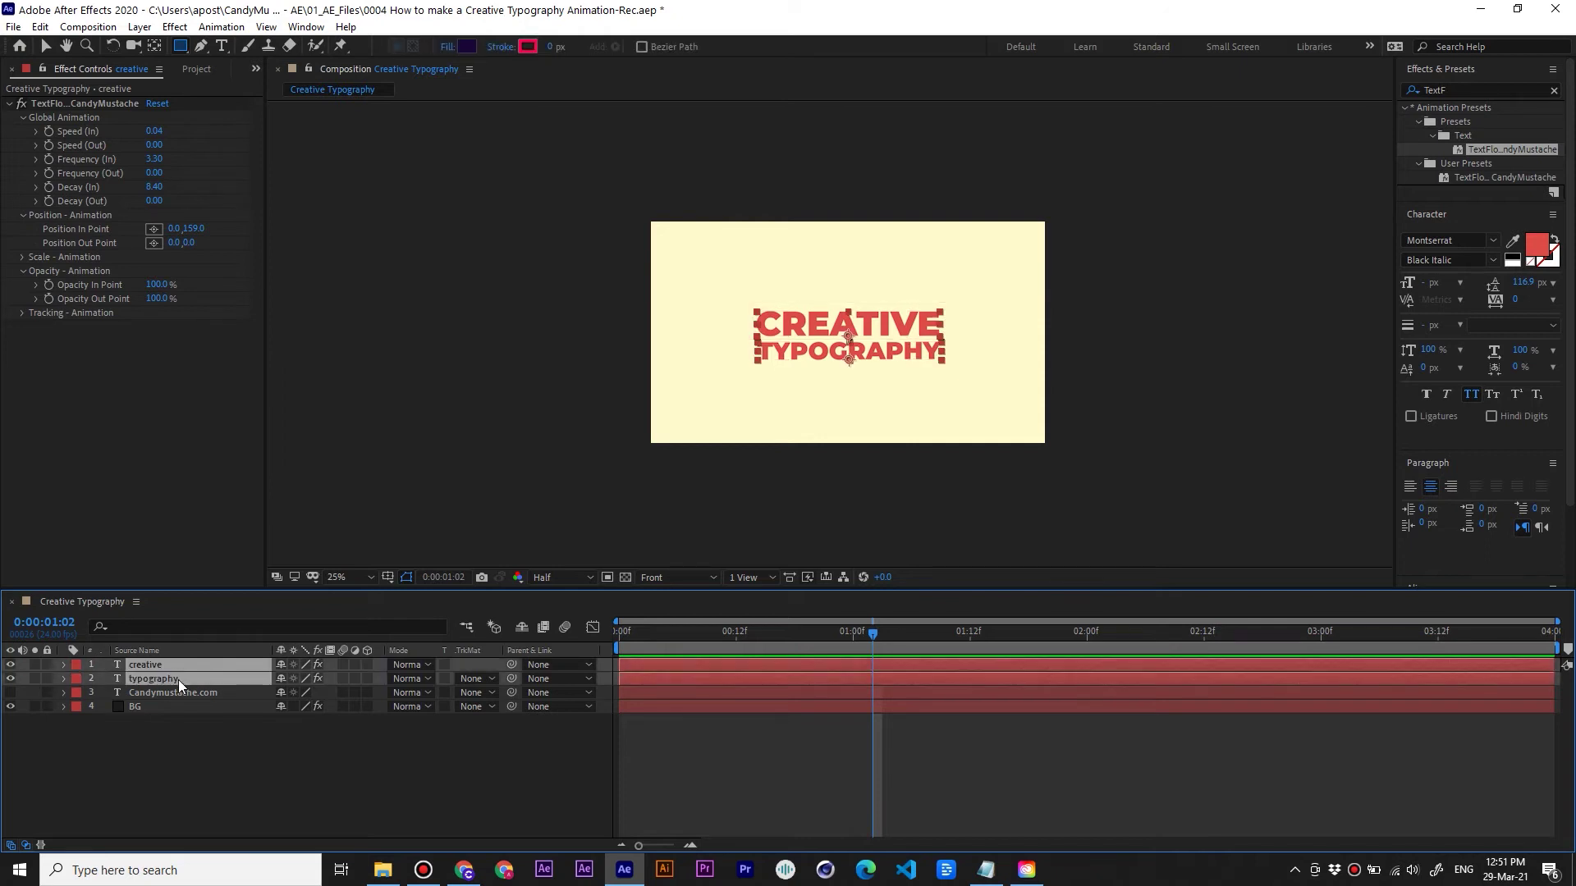
key(p)
drag(306, 678, 299, 676)
click(130, 805)
click(67, 688)
click(64, 664)
click(64, 680)
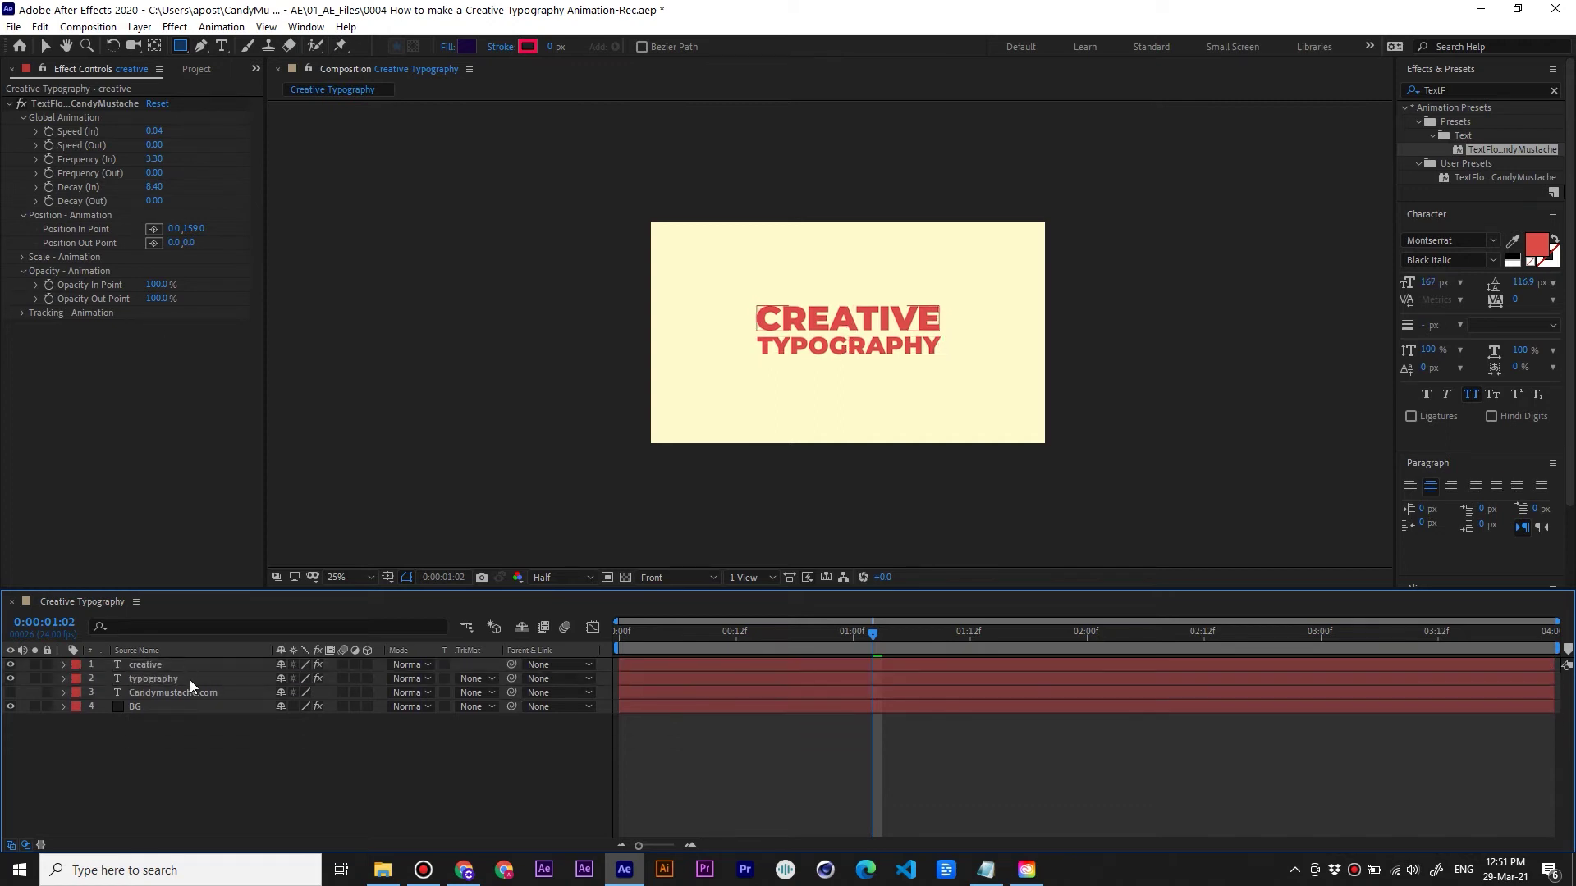
click(802, 420)
Add a new null object and rename it "Creative Typography"
right_click(199, 755)
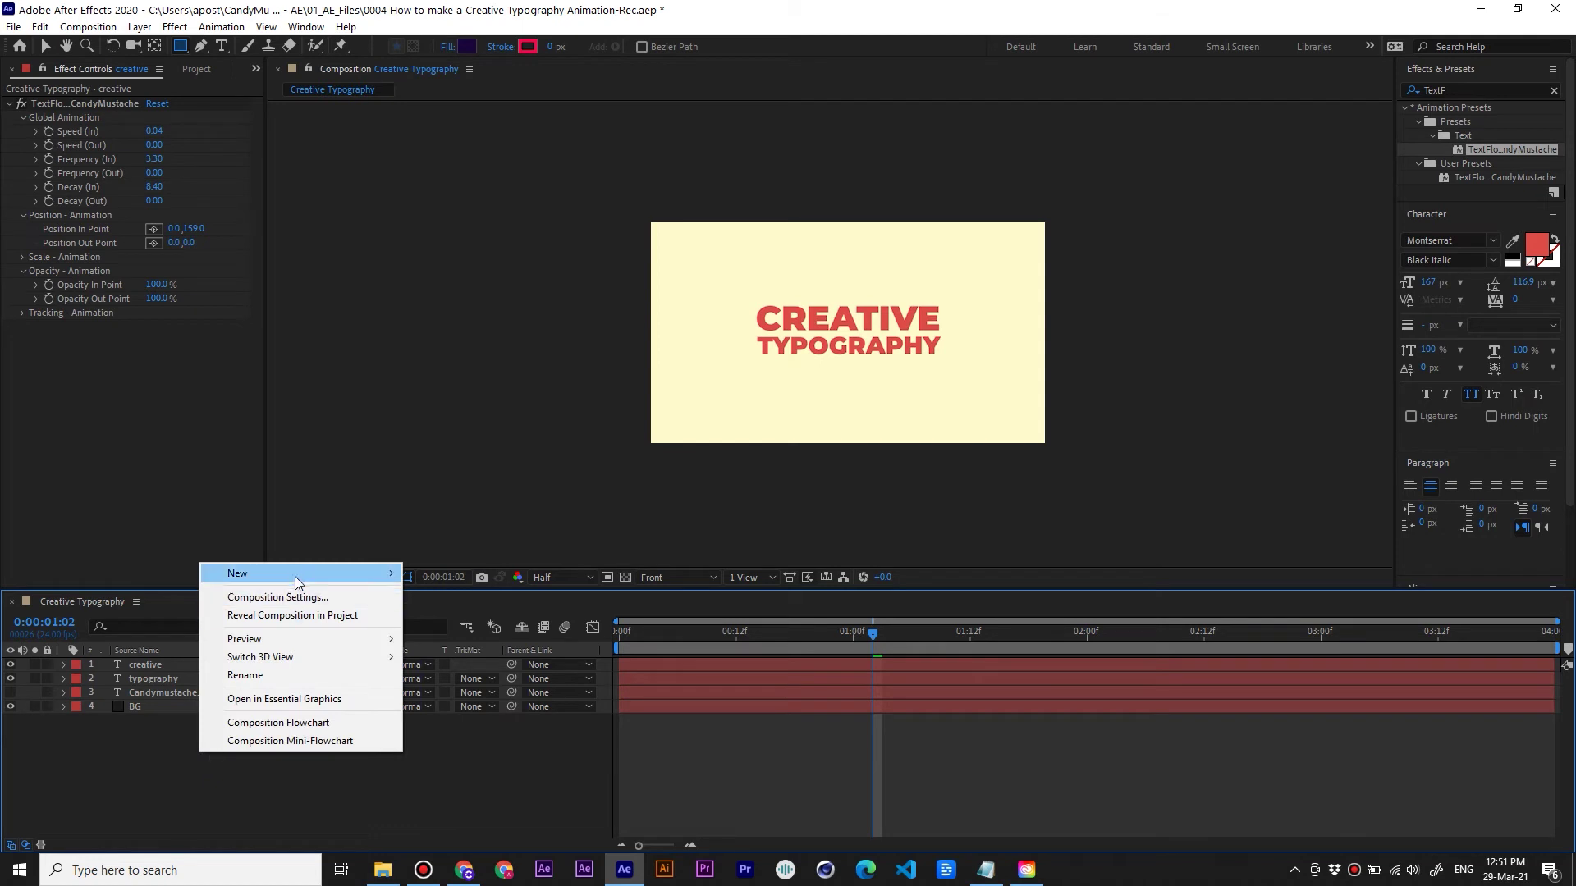
mouse_move(294, 575)
click(479, 673)
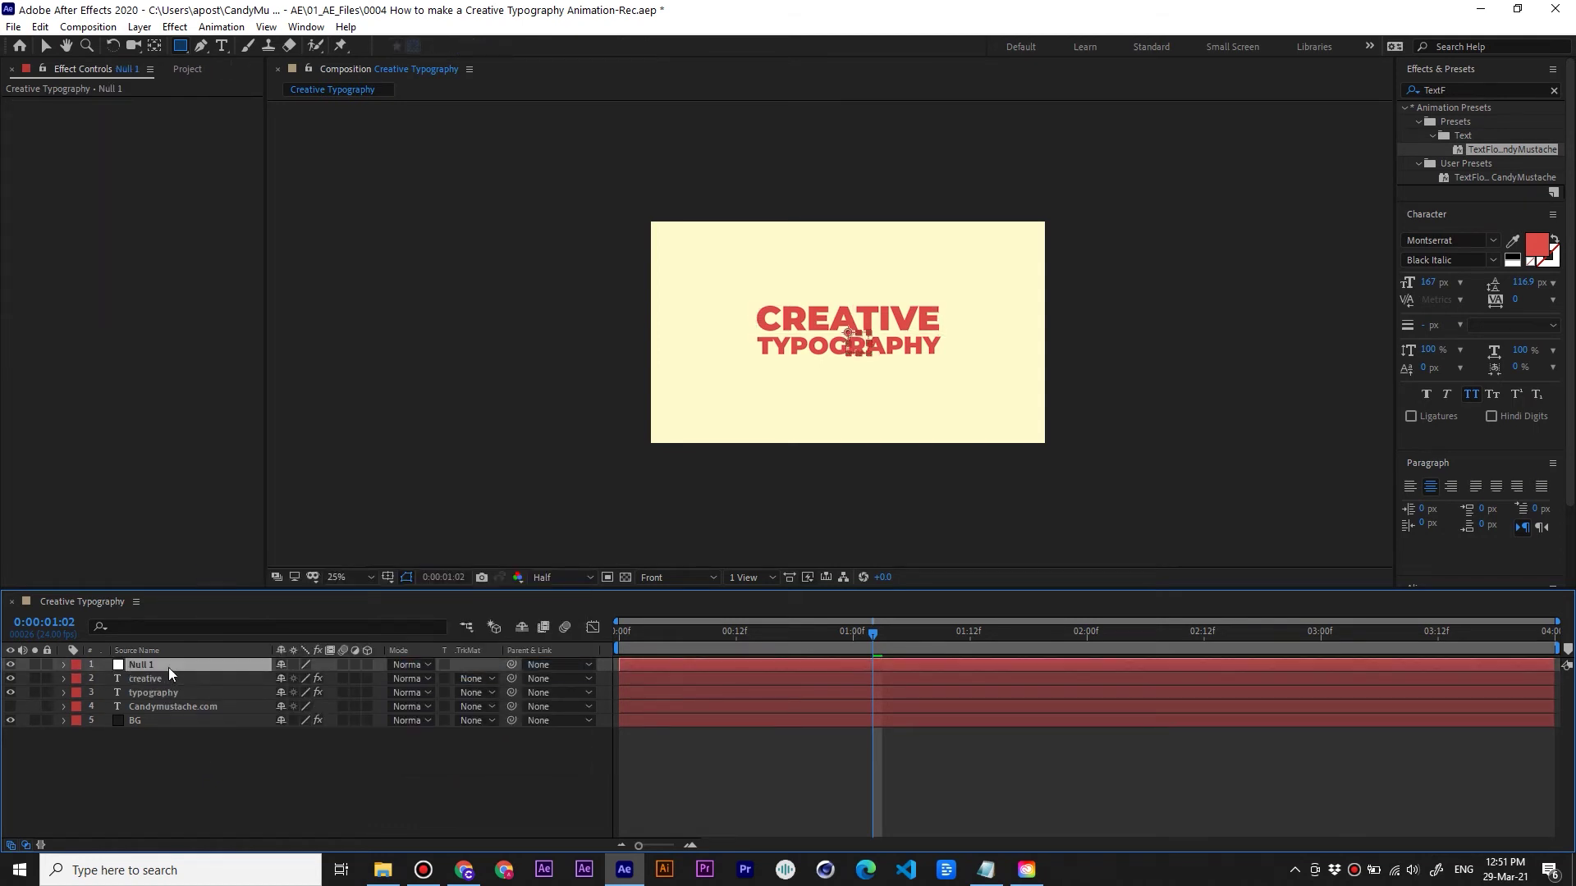
key(Return)
text(Creat)
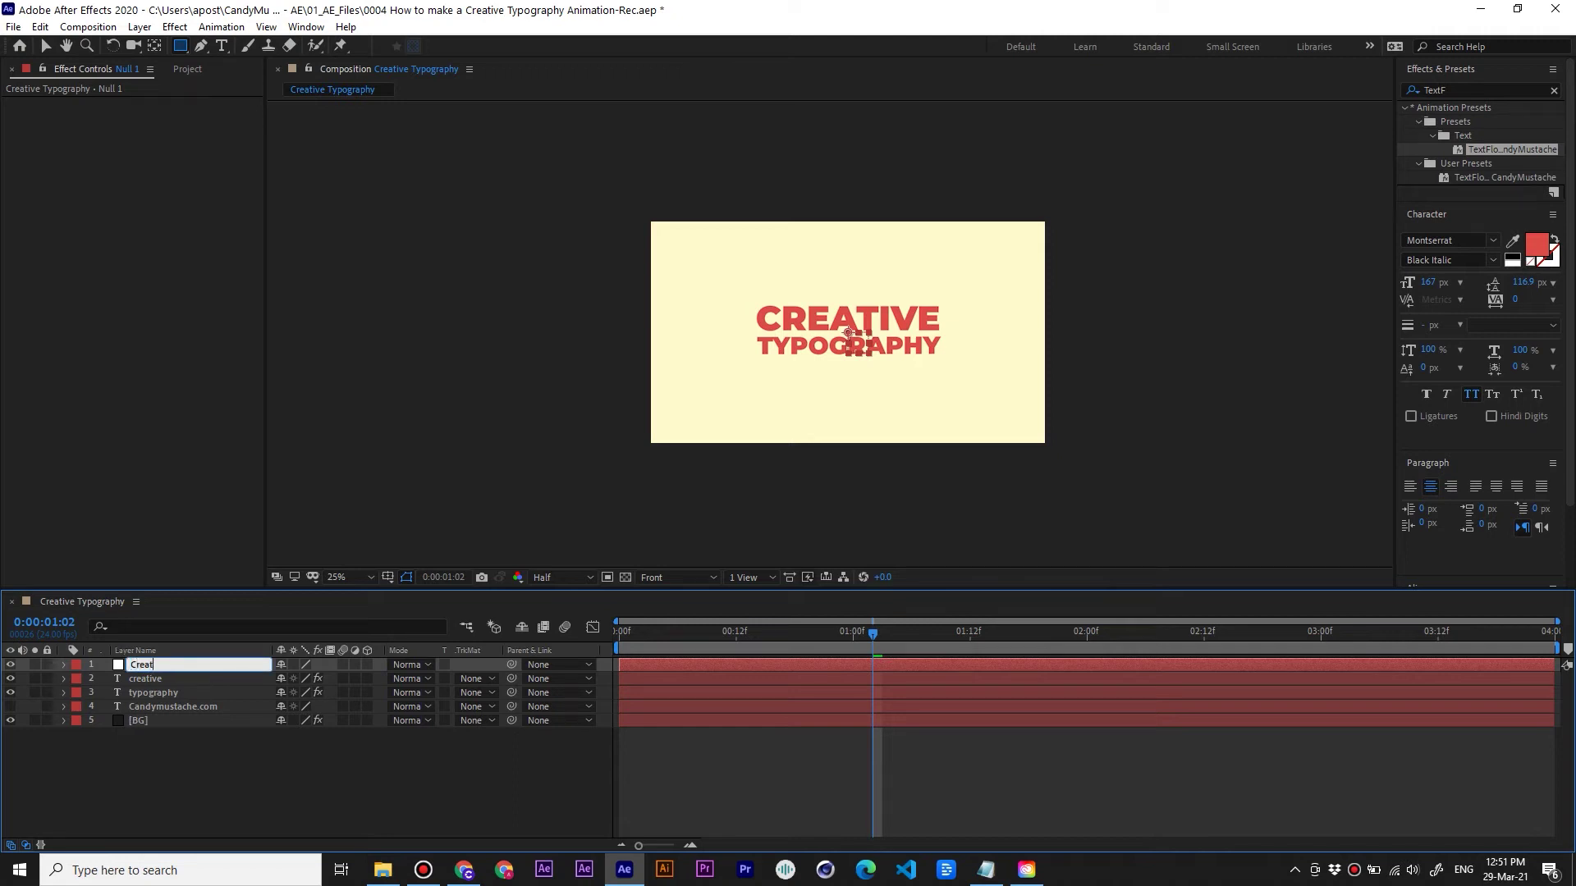
text(ive Typography)
click(219, 762)
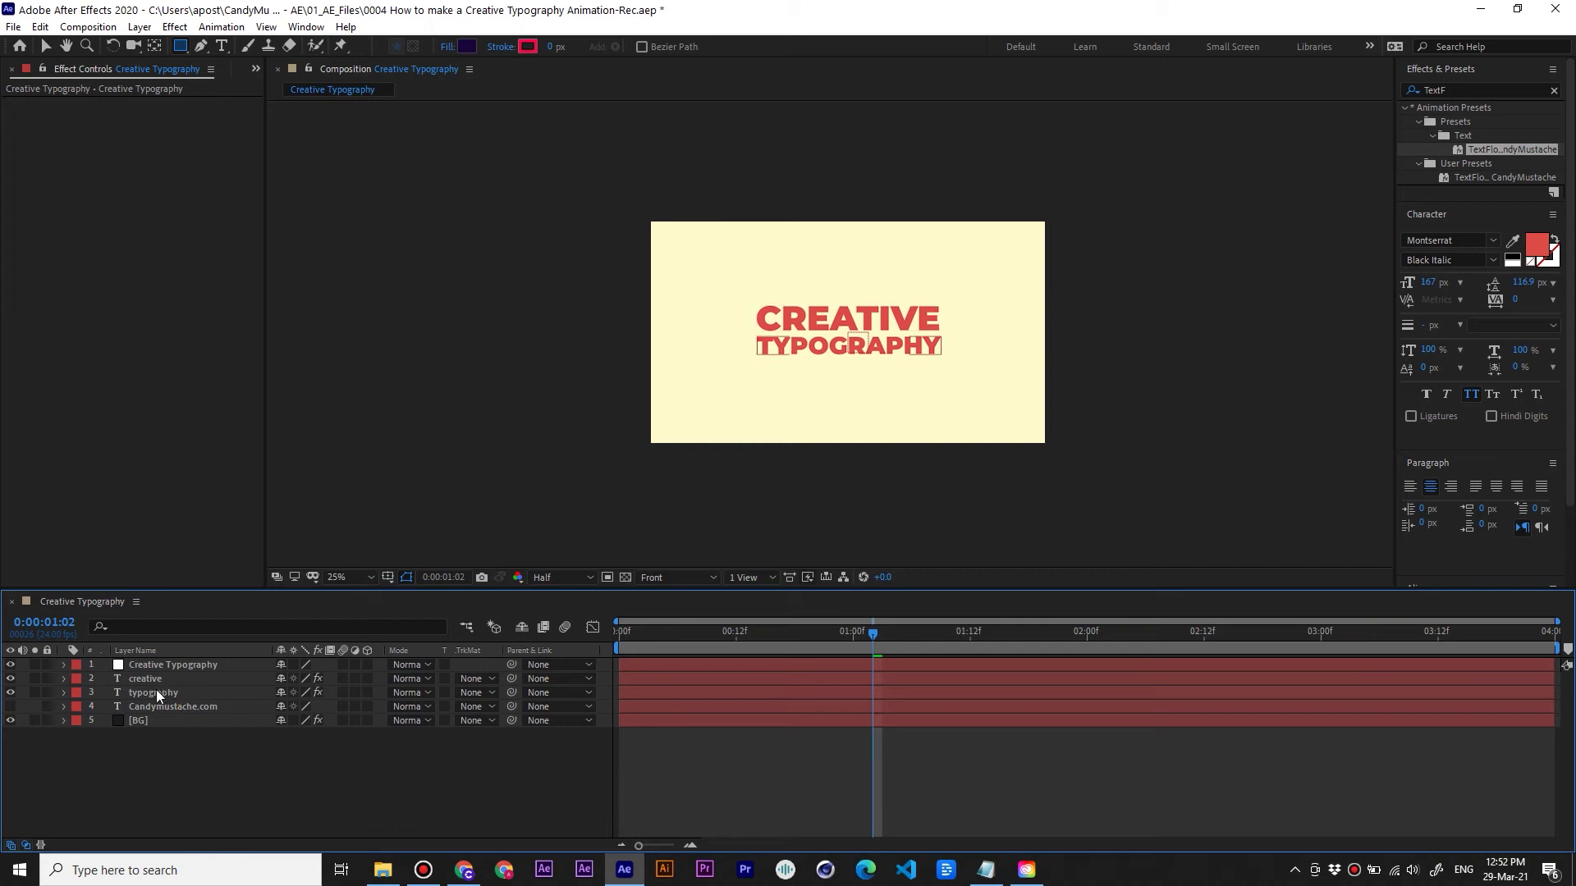
Parent the "creative" and "typography" text layers to the "Creative Typography" null
click(160, 678)
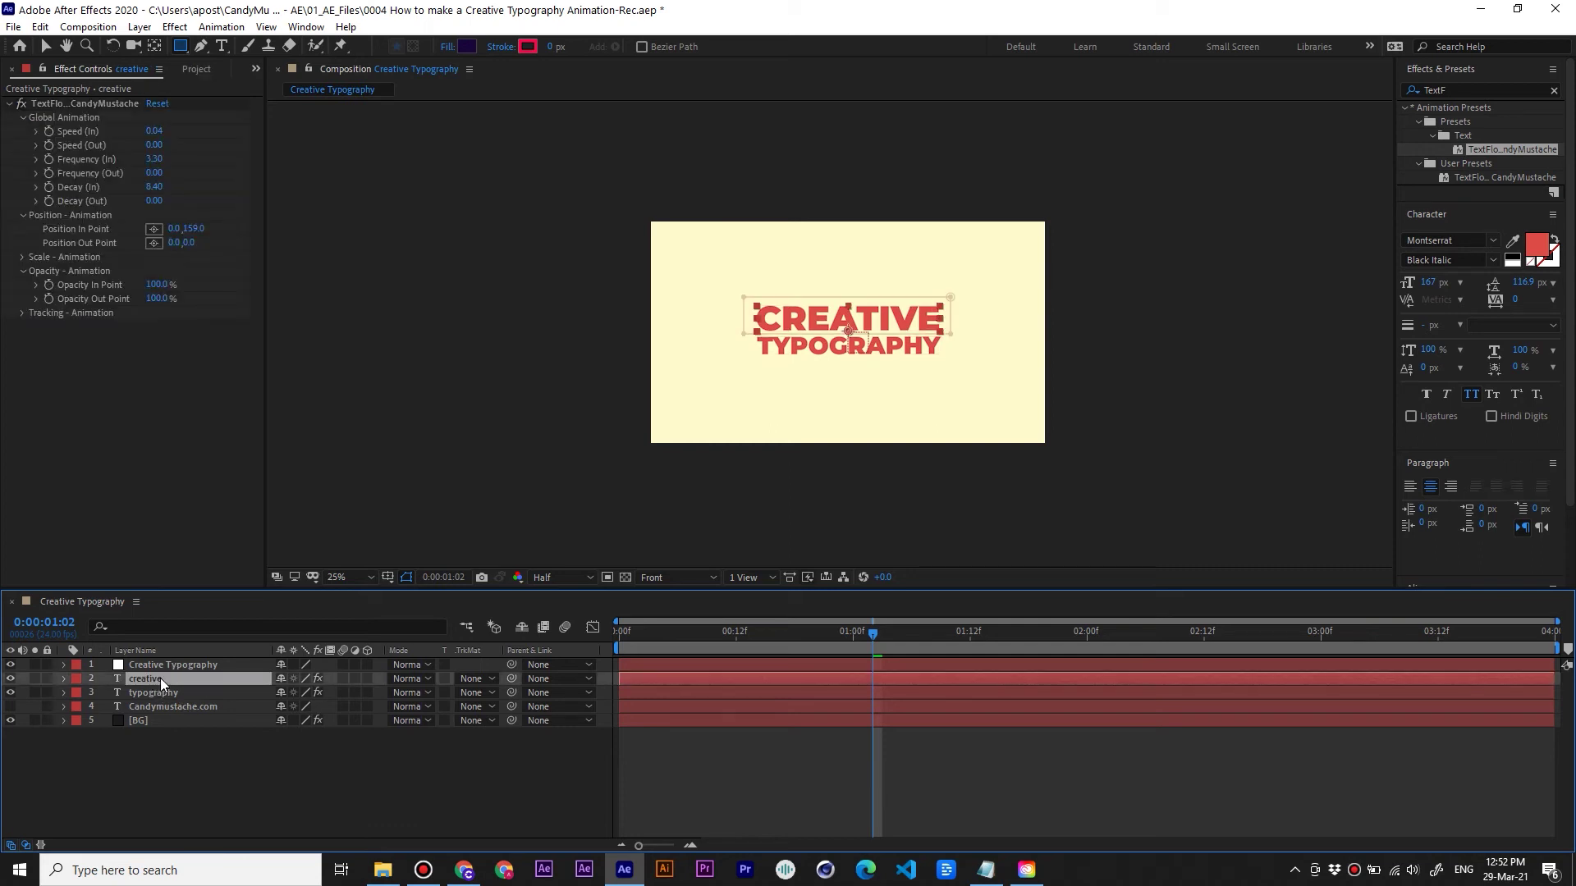
ctrl+click(167, 693)
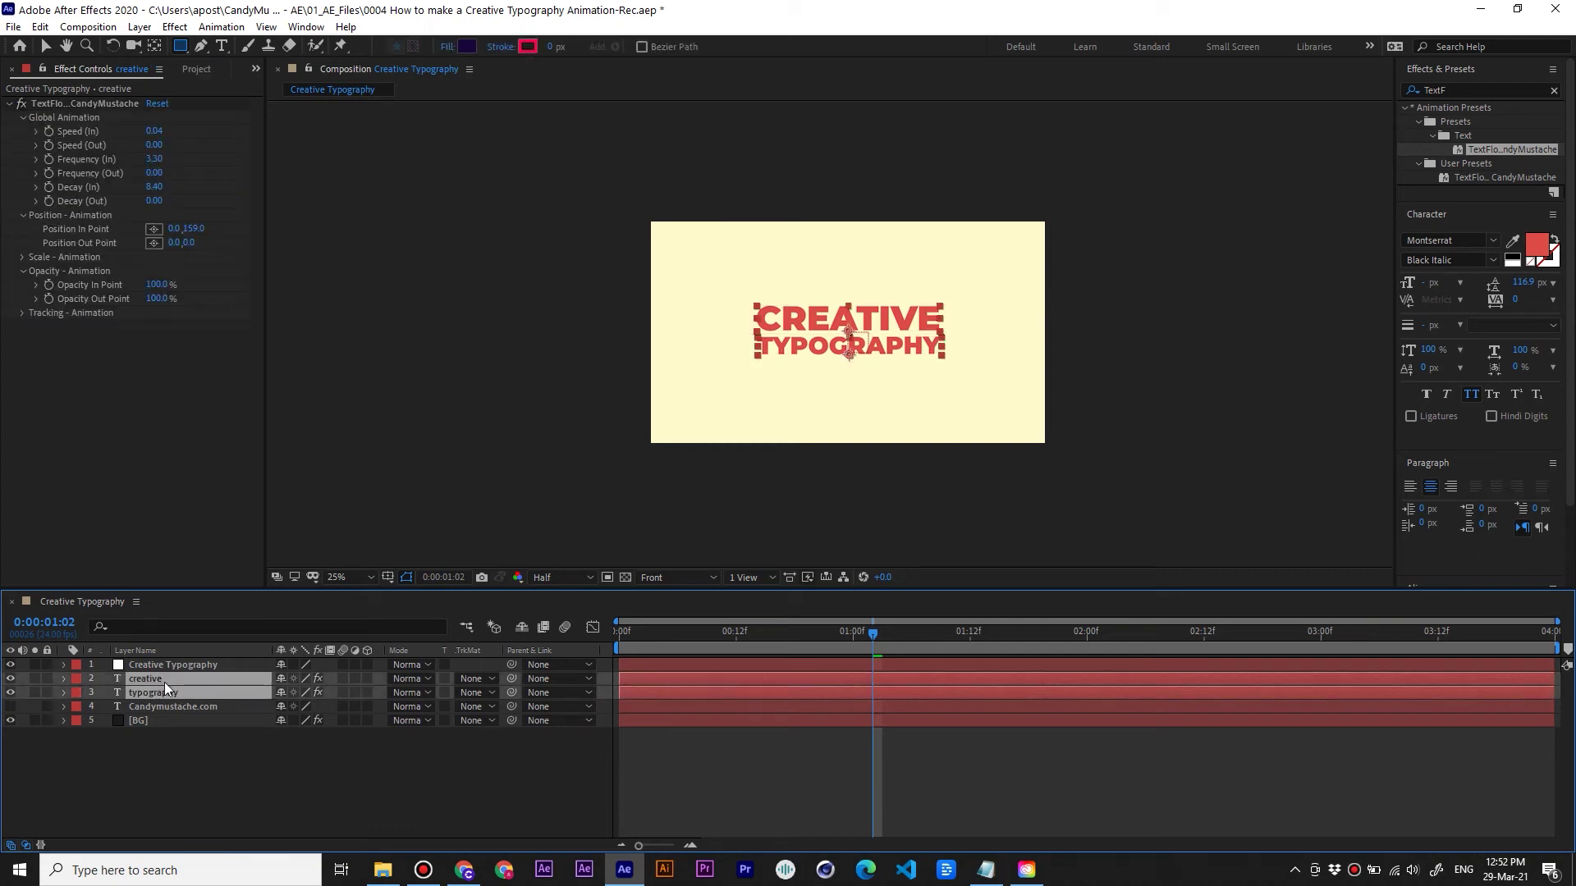
drag(511, 679, 145, 666)
Animate the null's Scale from 151% at the first frame to 100% at about frame 13, and play it back
click(168, 664)
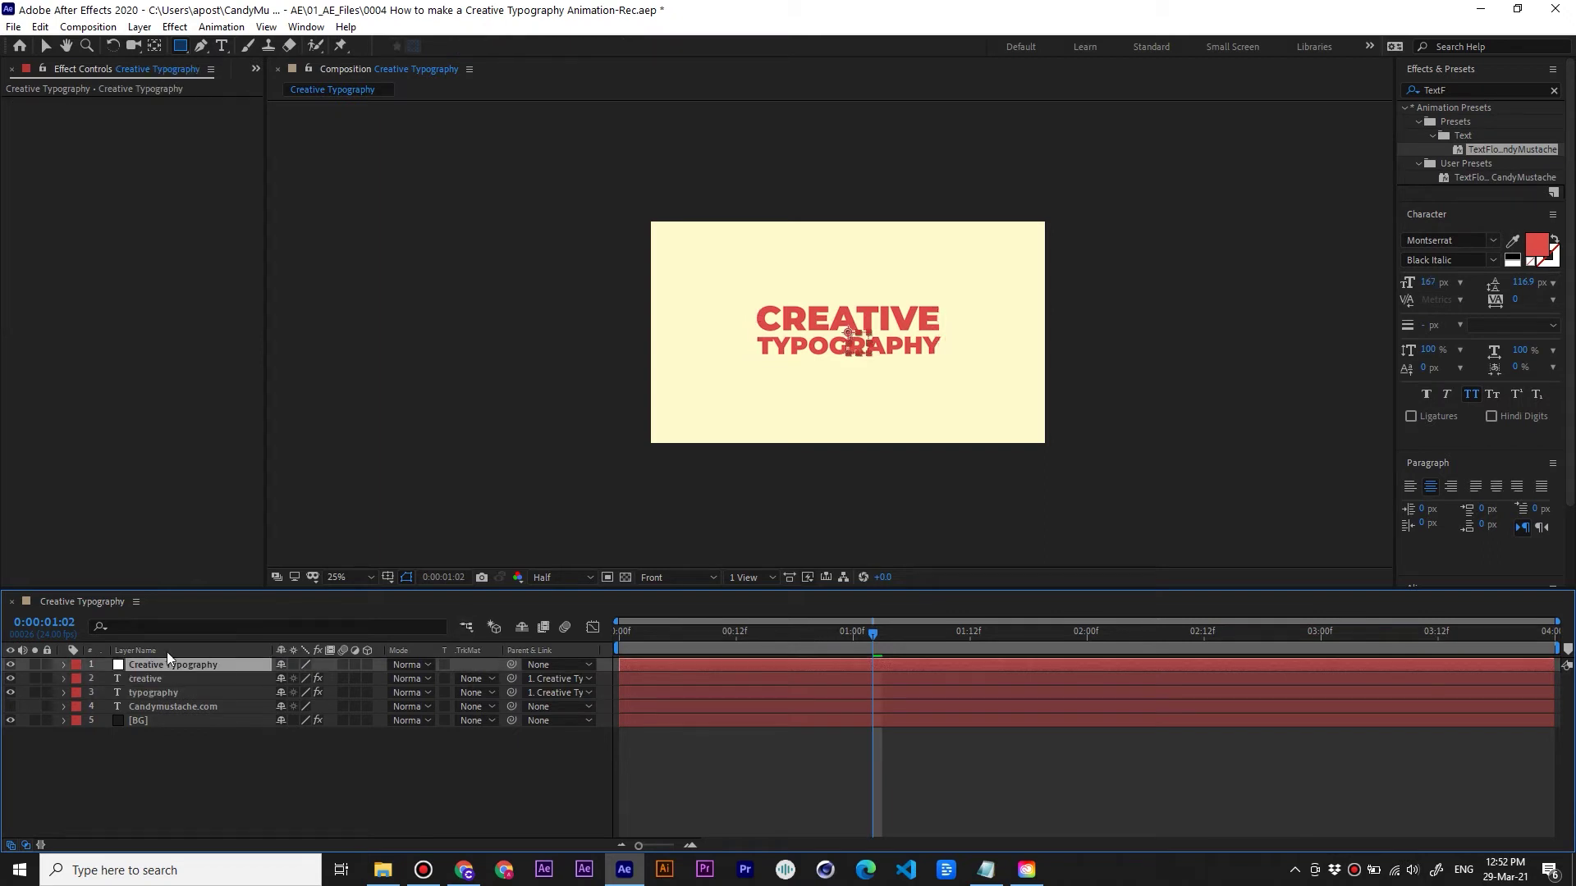
drag(730, 636, 573, 645)
key(space)
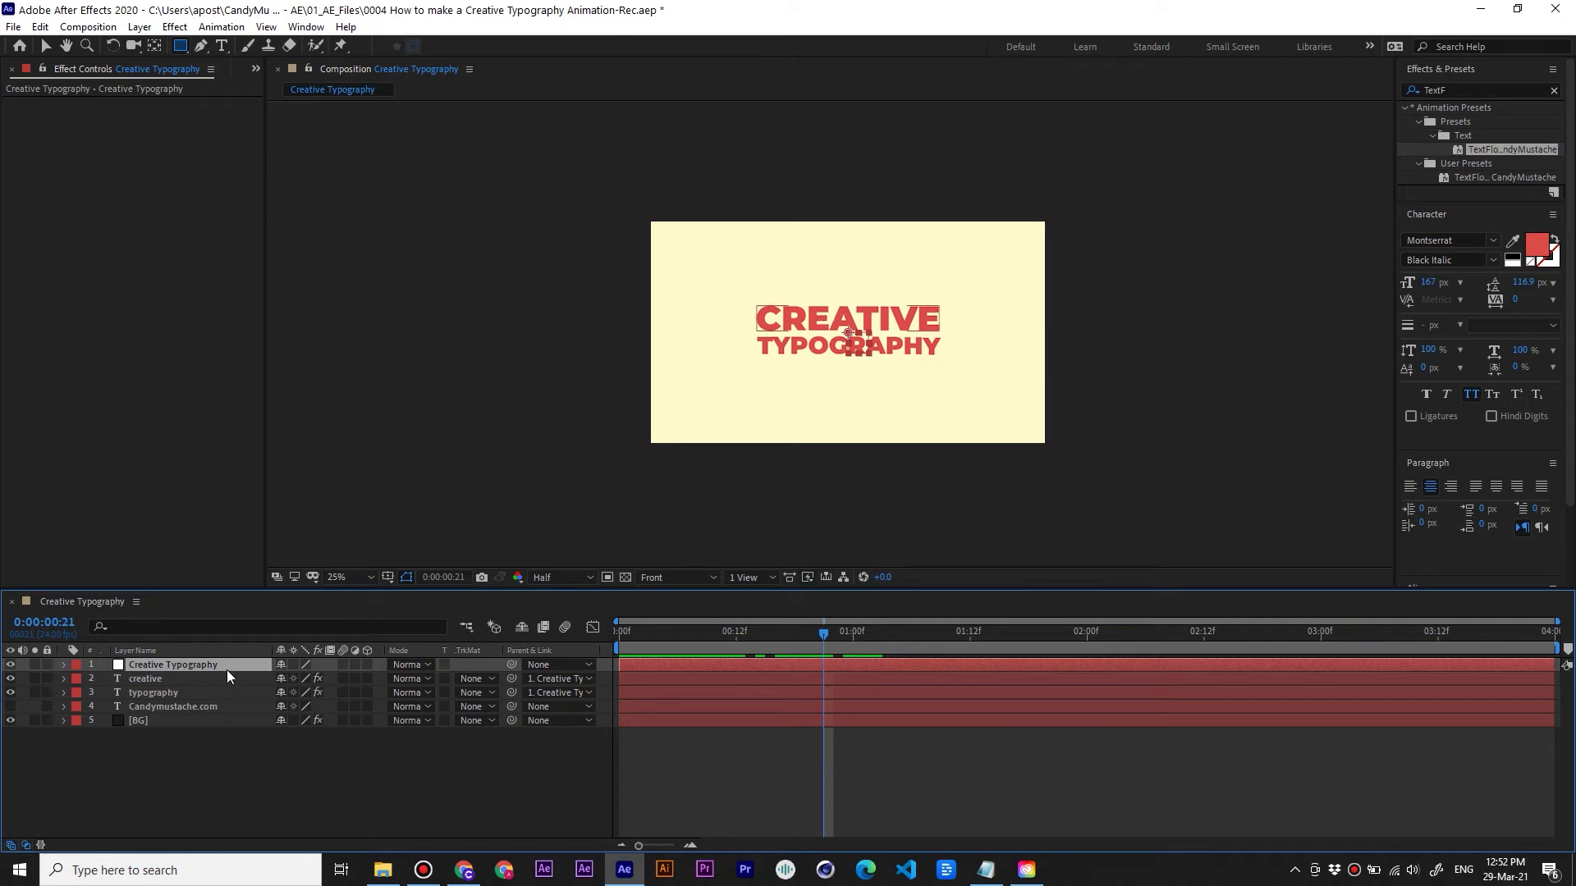
key(s)
drag(678, 634, 602, 648)
key(space)
key(space)
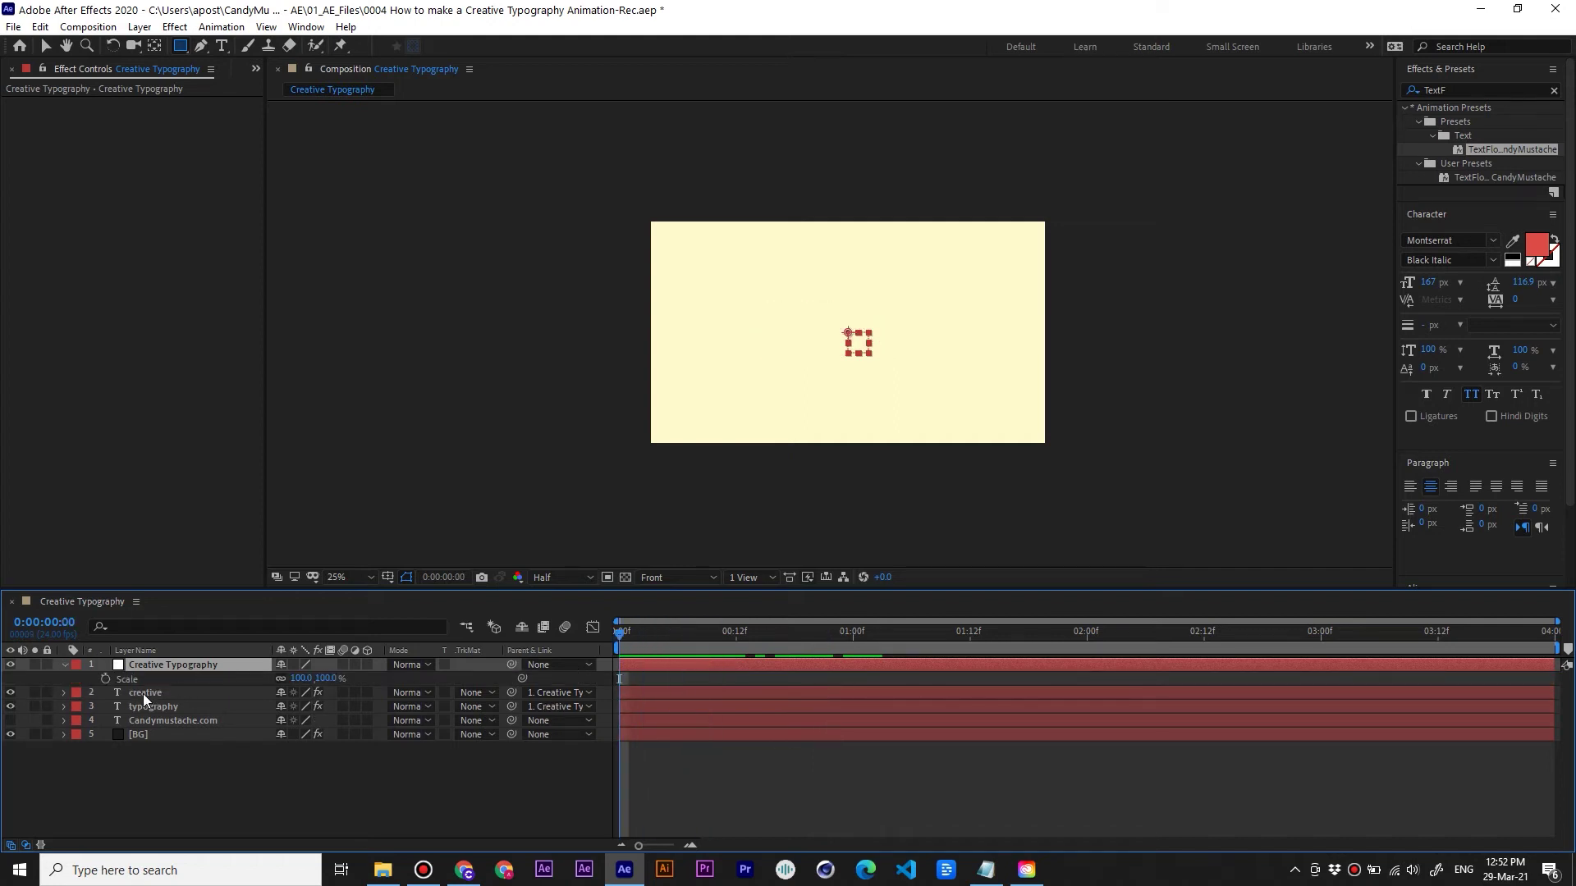
click(105, 679)
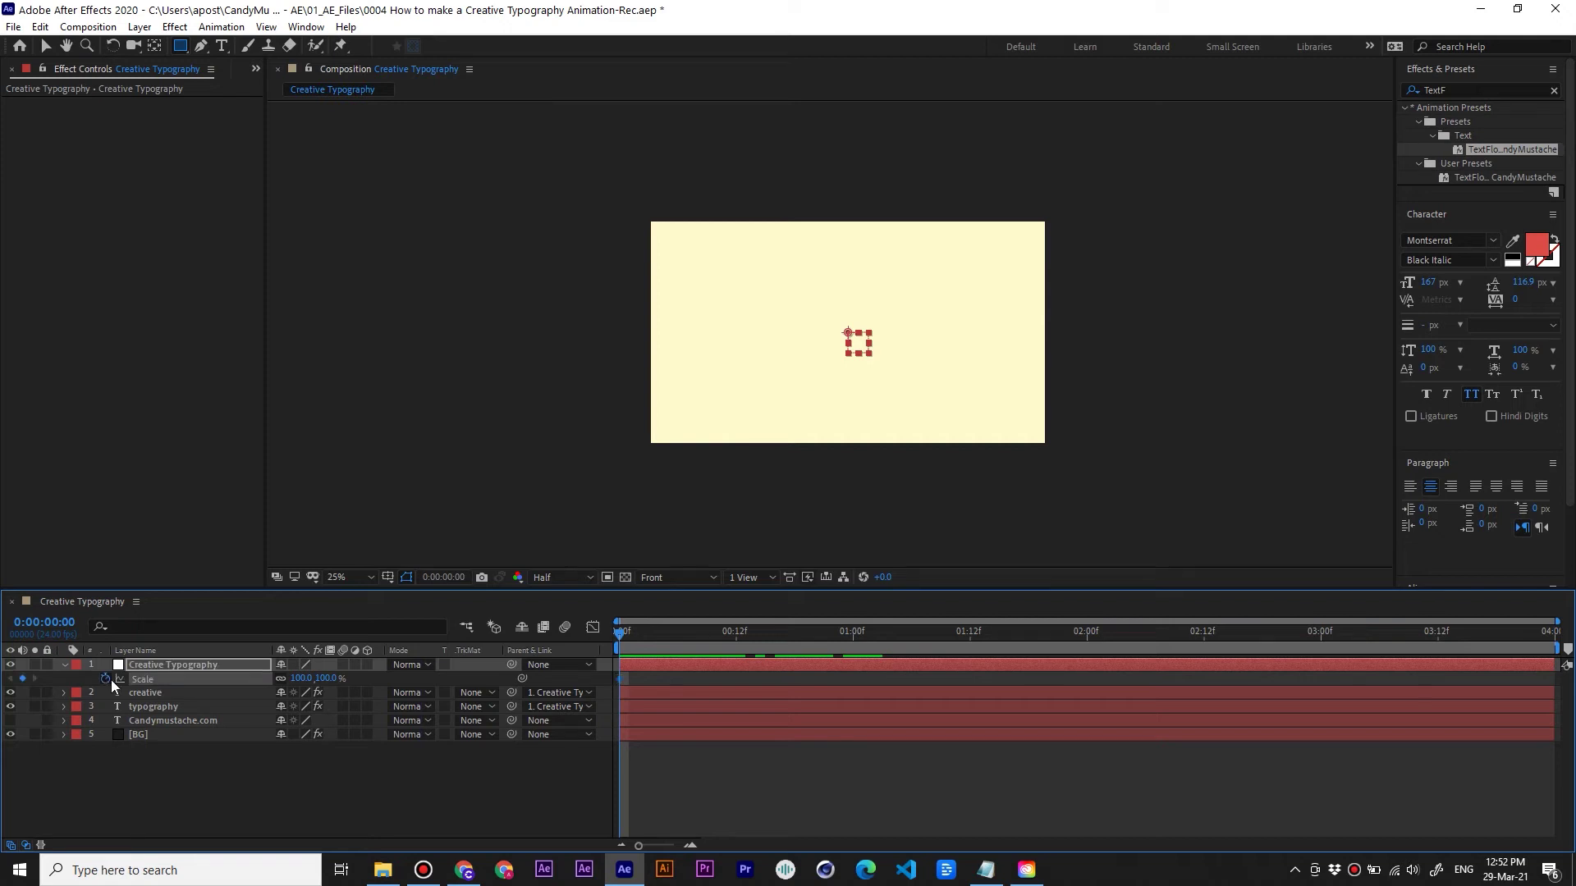
drag(619, 678, 742, 682)
drag(323, 681, 366, 680)
key(space)
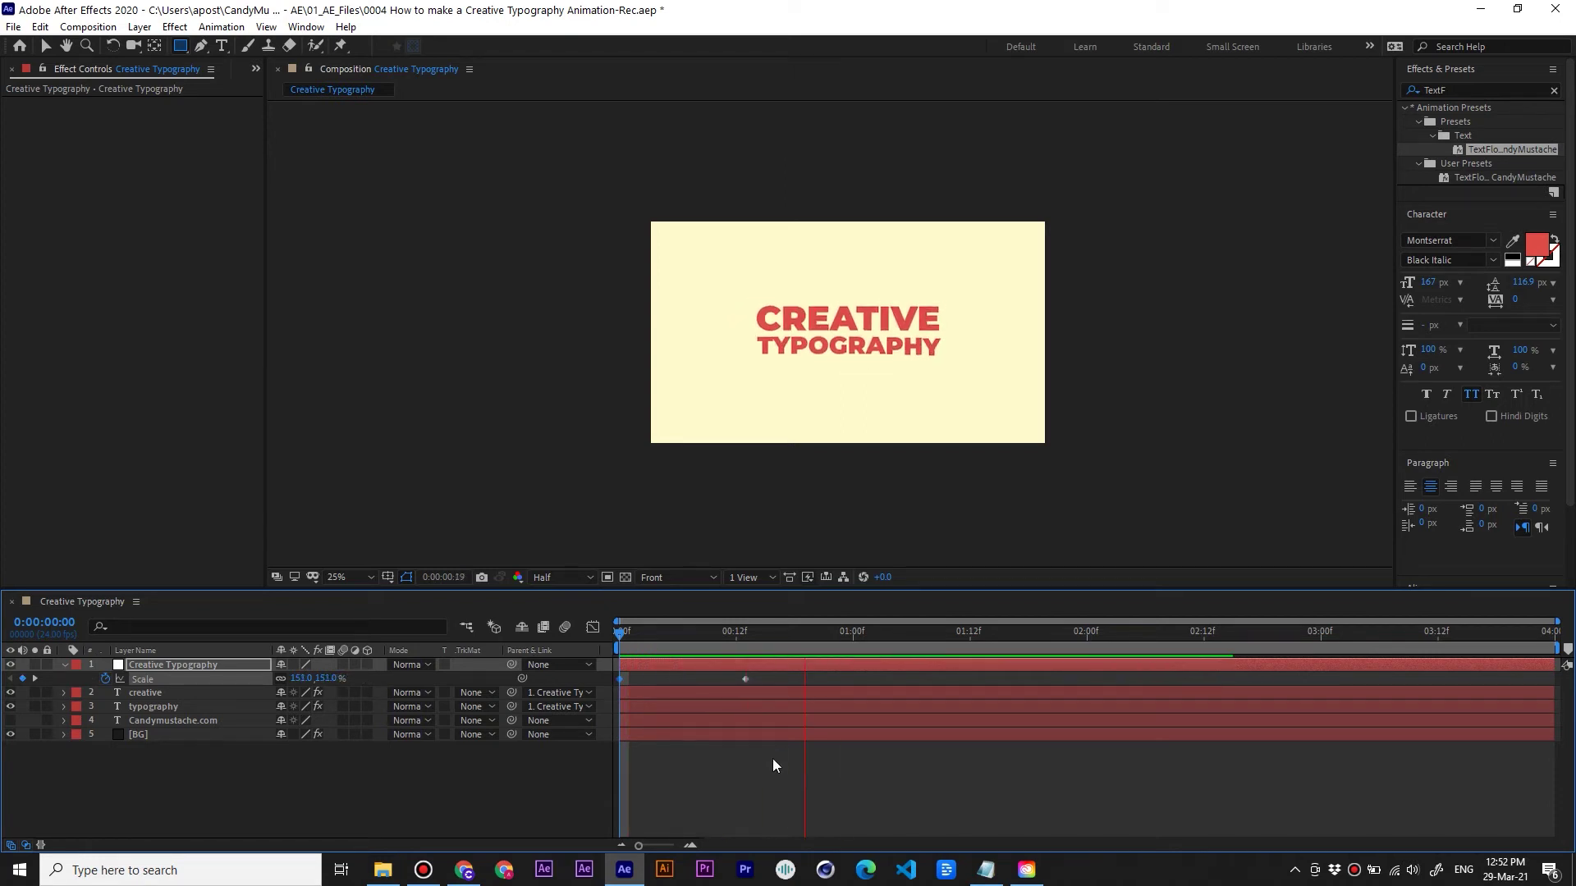
Replay and scrub the intro from the start to judge the scale-down timing against the character reveal
key(space)
key(space)
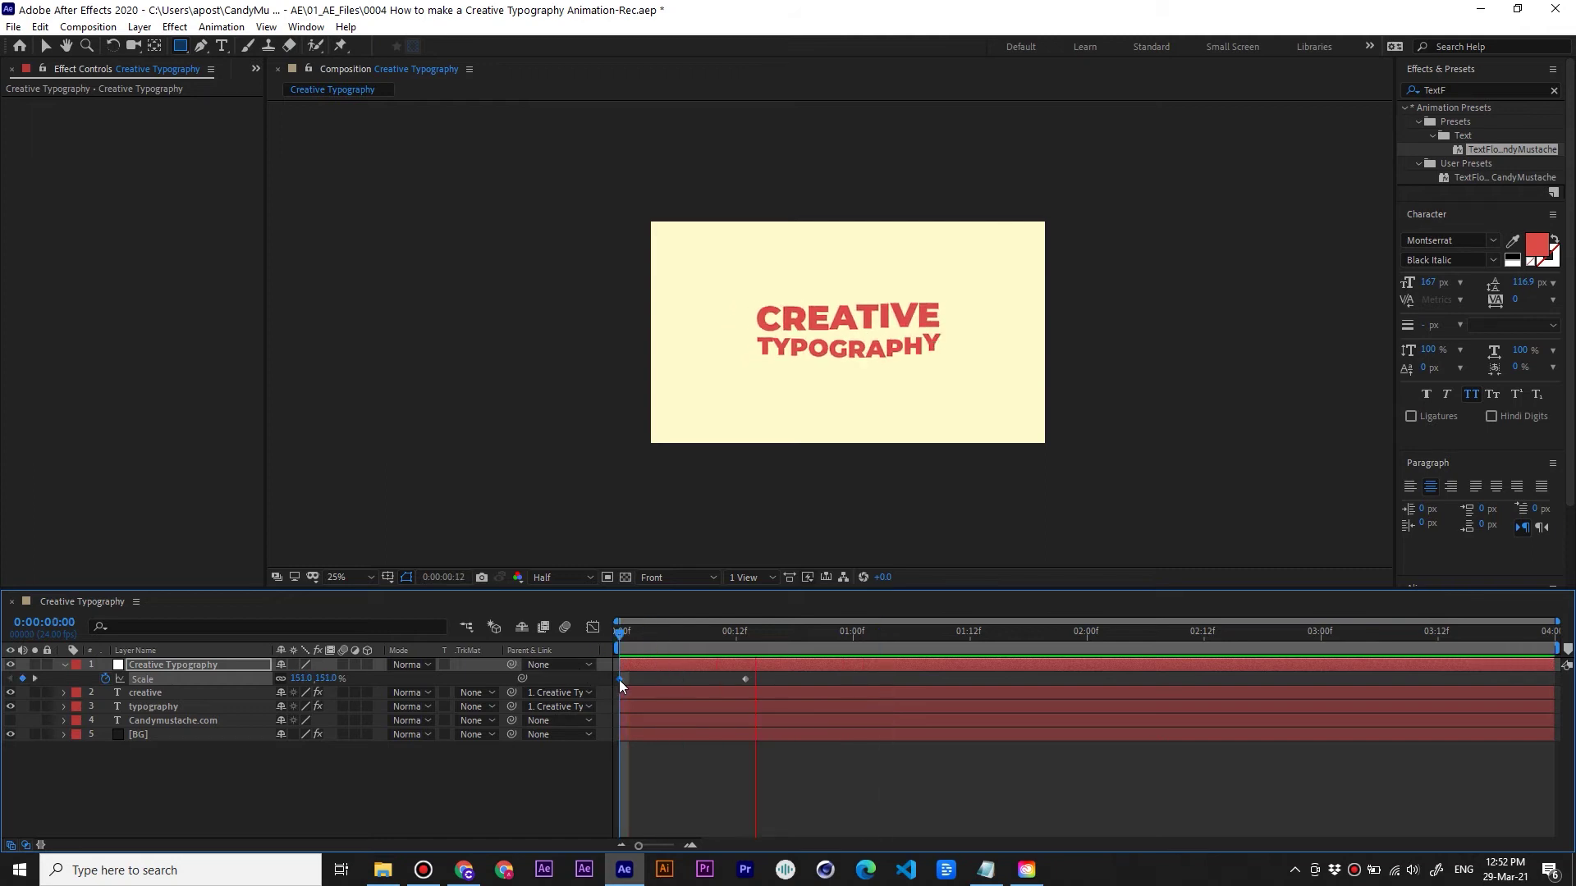
key(space)
key(space)
key(space)
key(space)
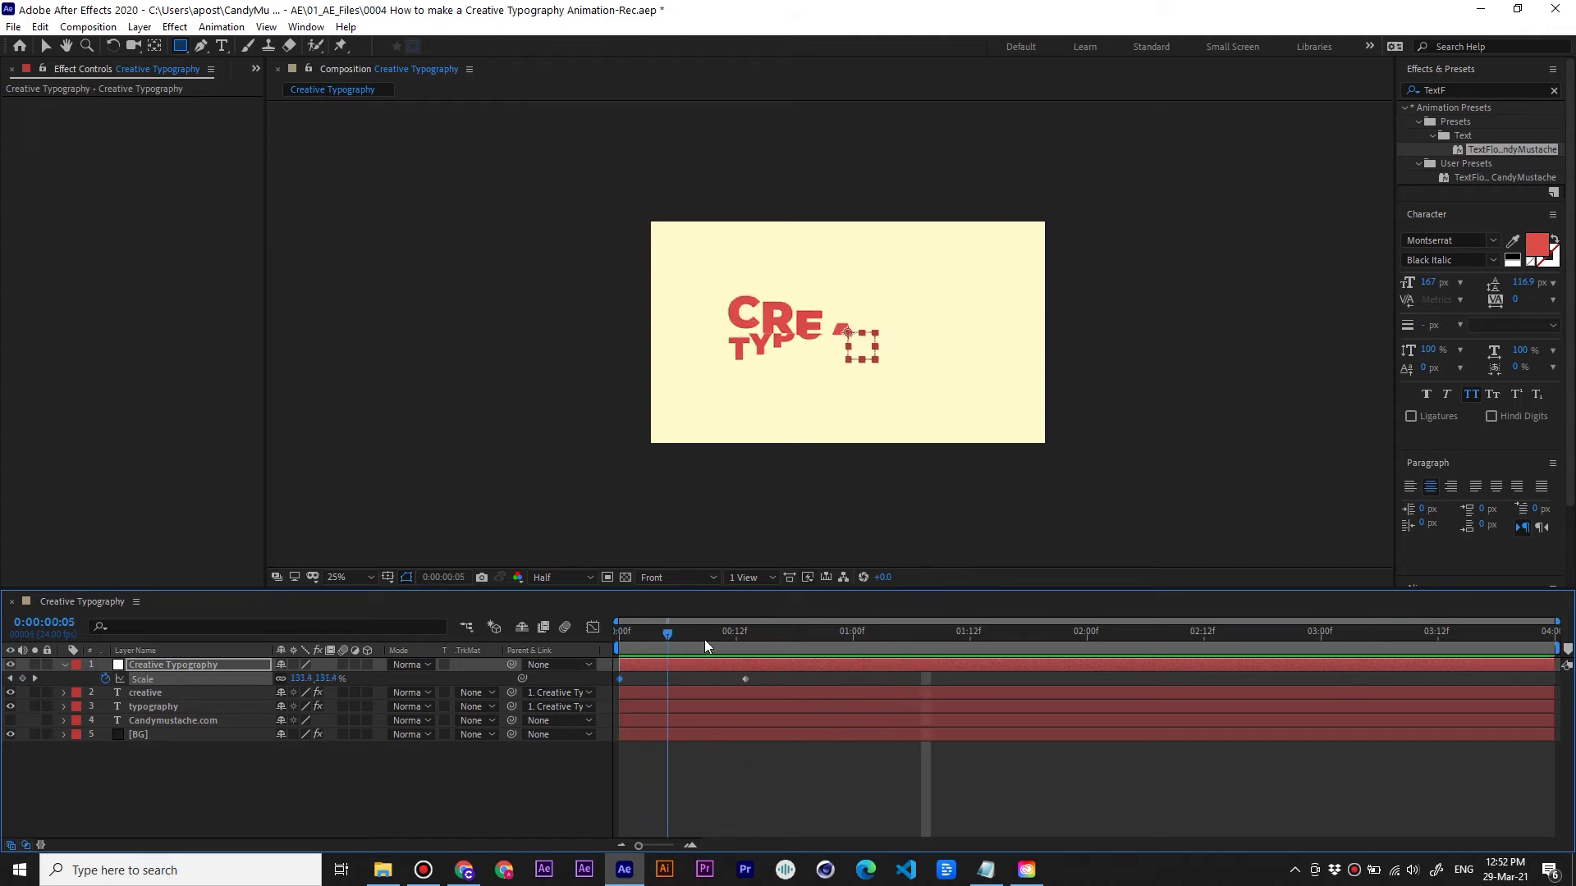
key(space)
key(space)
key(space)
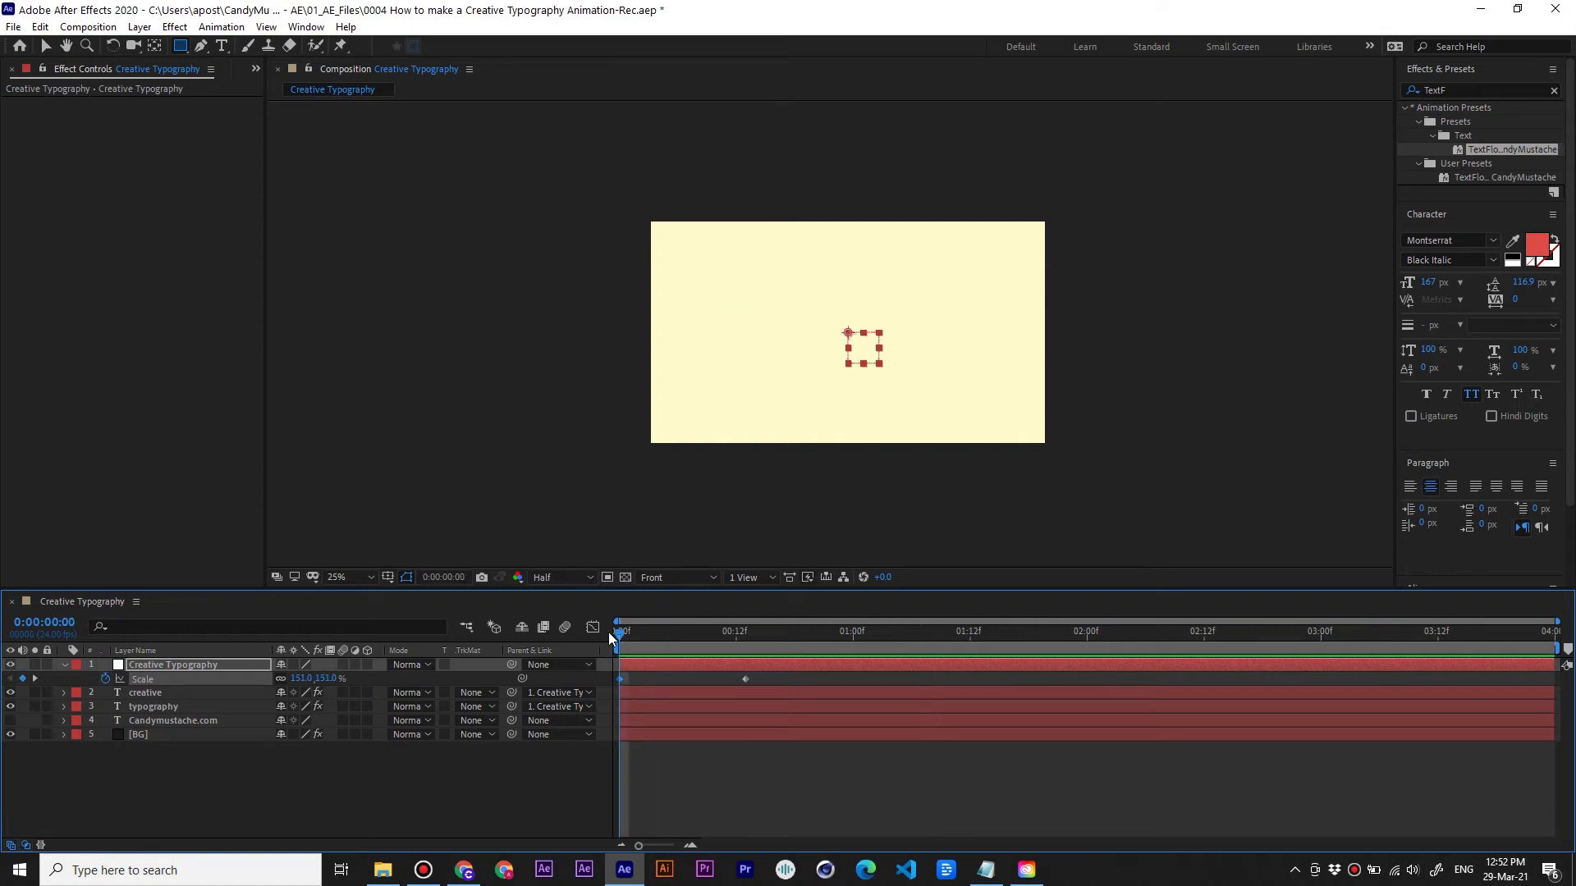
Shift both of the null's Scale keyframes later, to about frame 12 and 1:01, and check the timing
drag(772, 678, 608, 681)
drag(775, 679, 717, 681)
key(space)
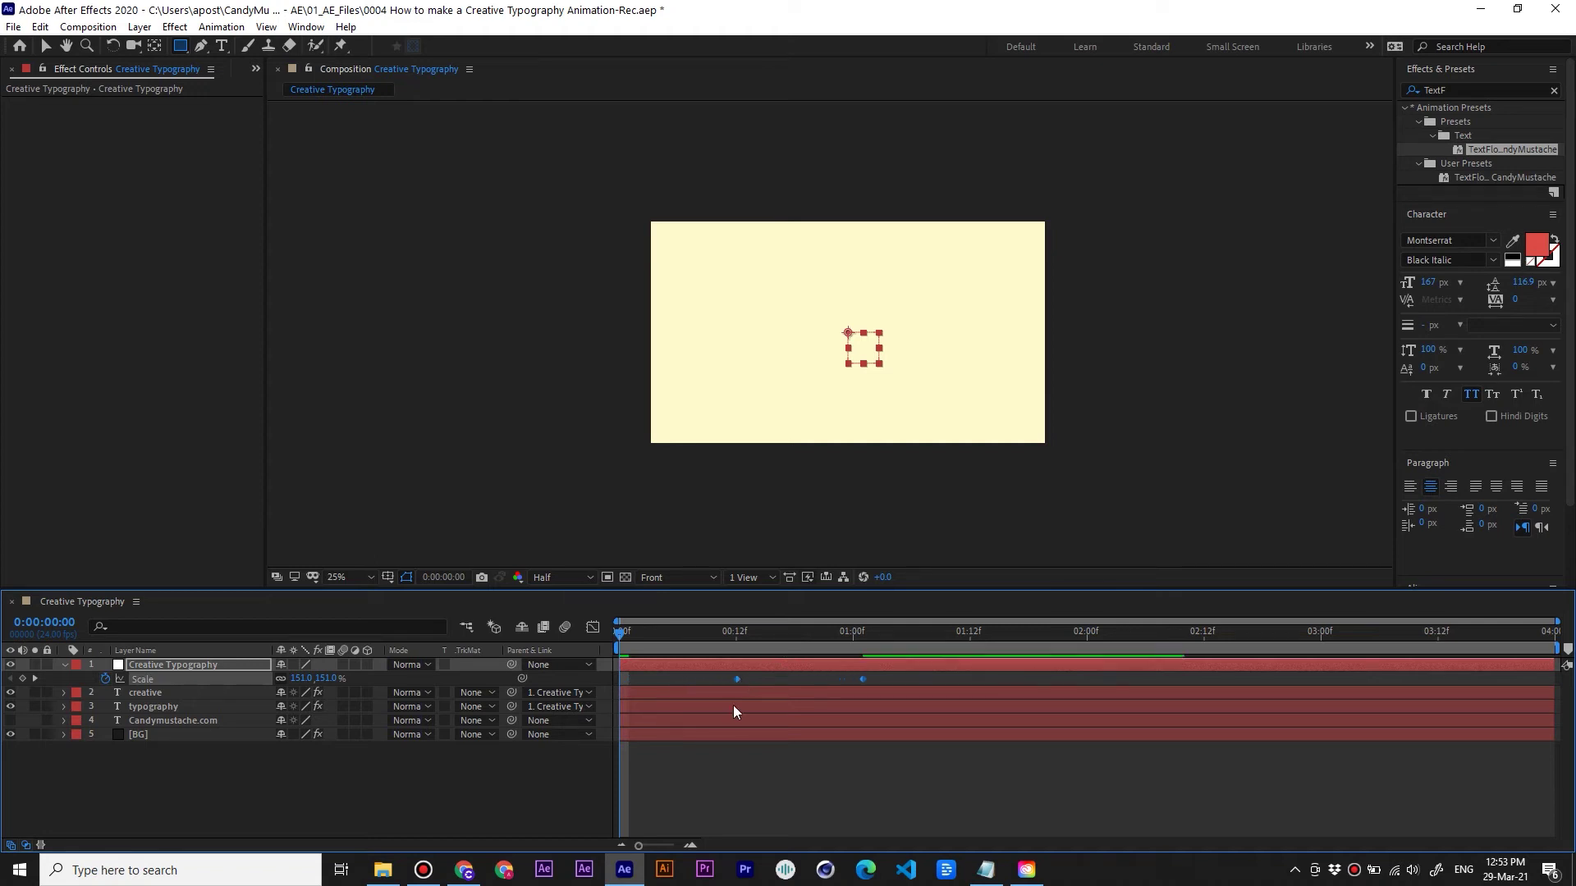
drag(697, 645, 781, 714)
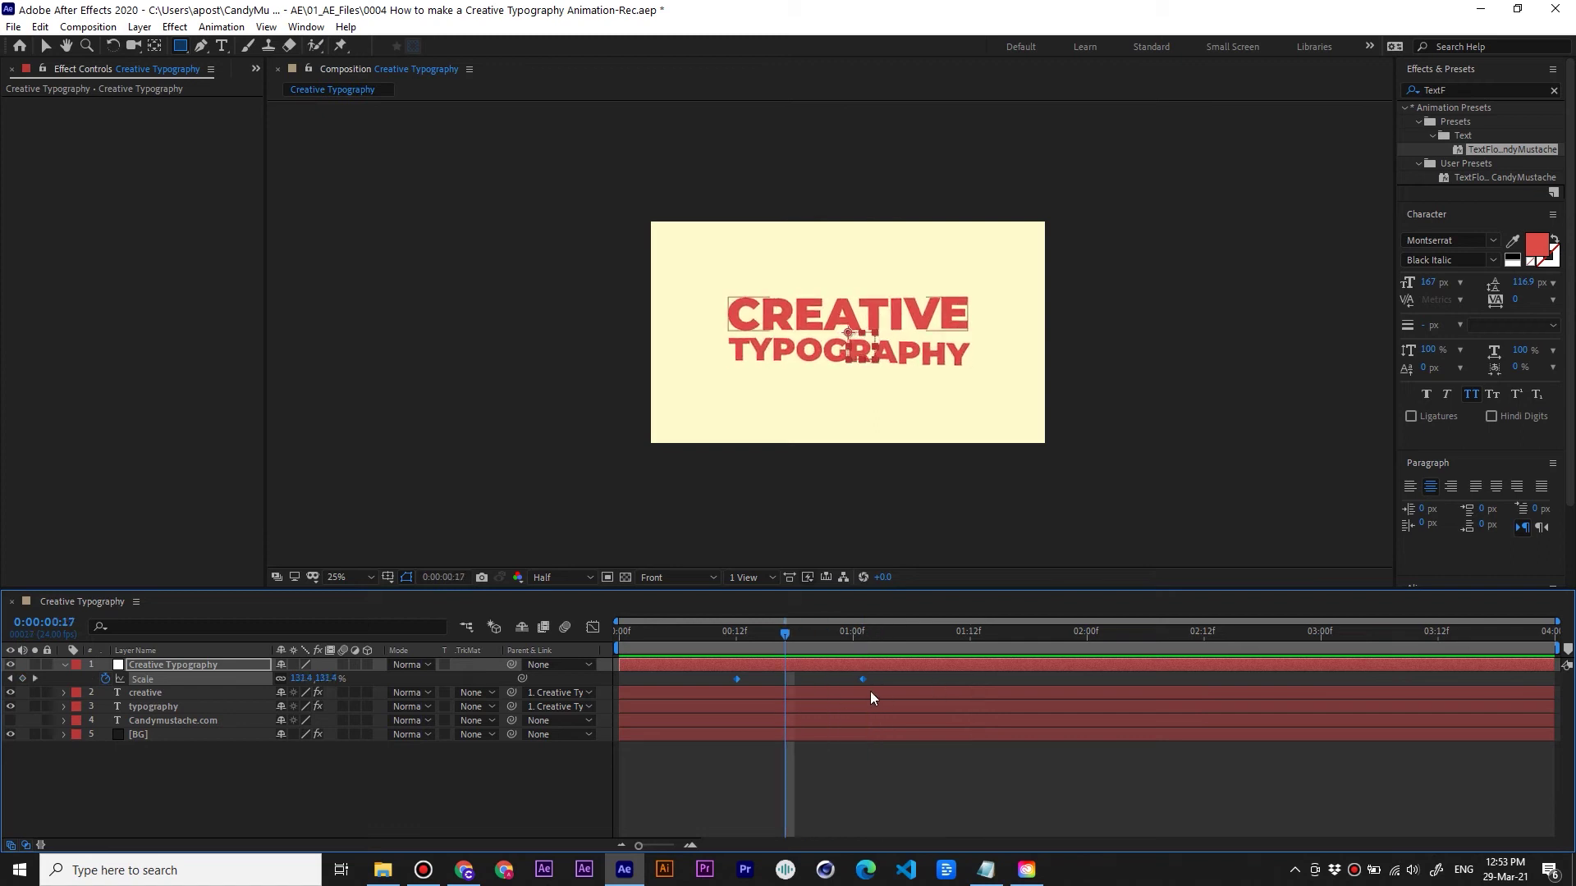
Apply Easy Ease to both Scale keyframes of the null and look at the Keyframe Assistant options
drag(867, 679, 734, 686)
key(F9)
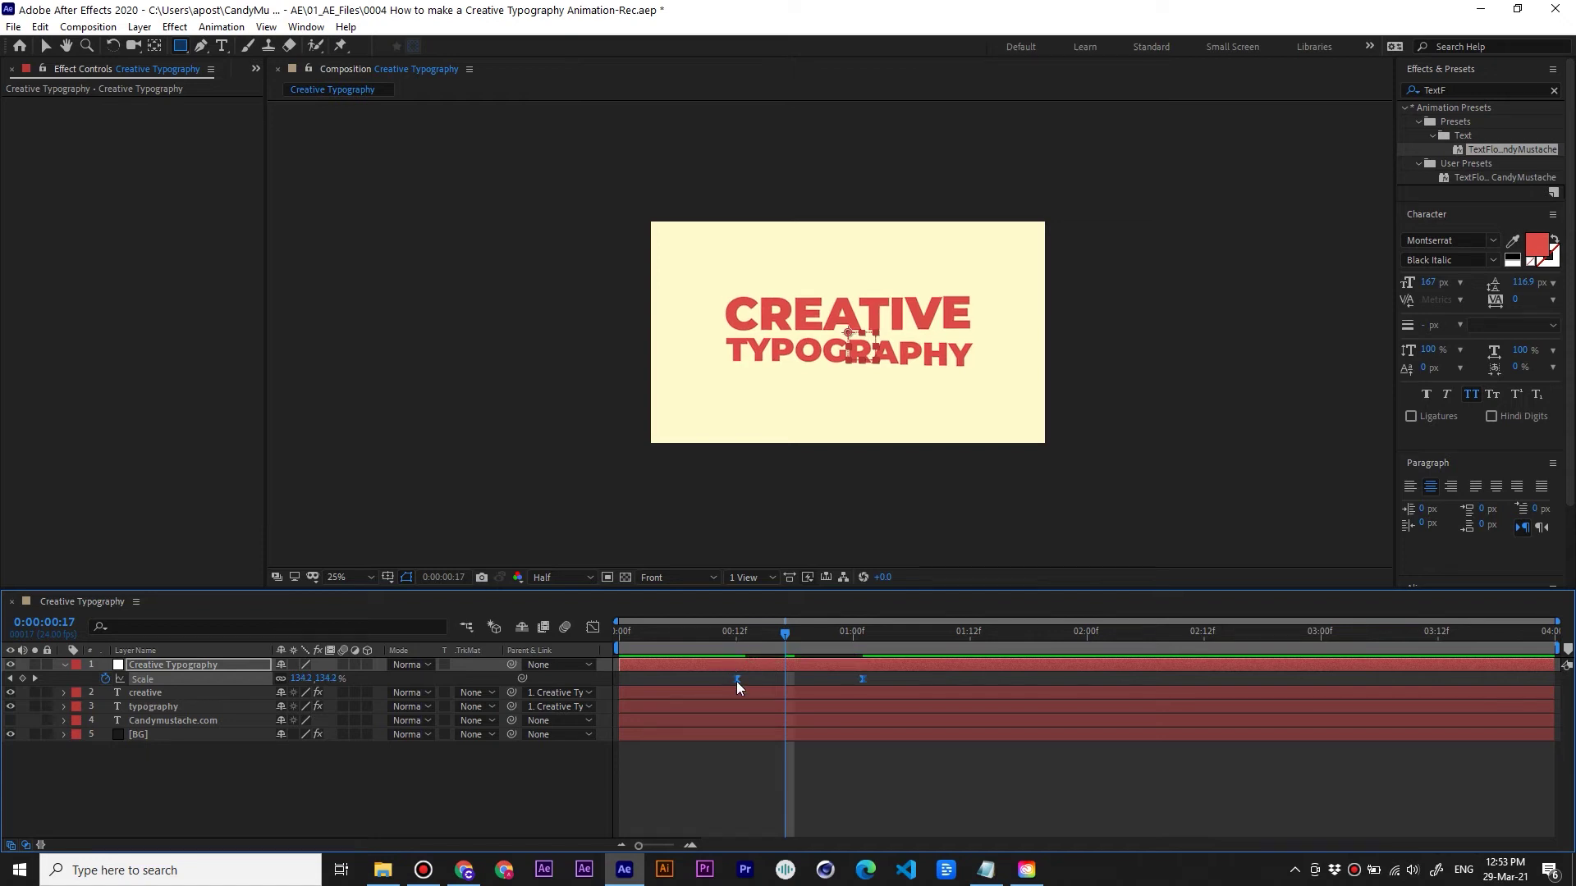
right_click(736, 681)
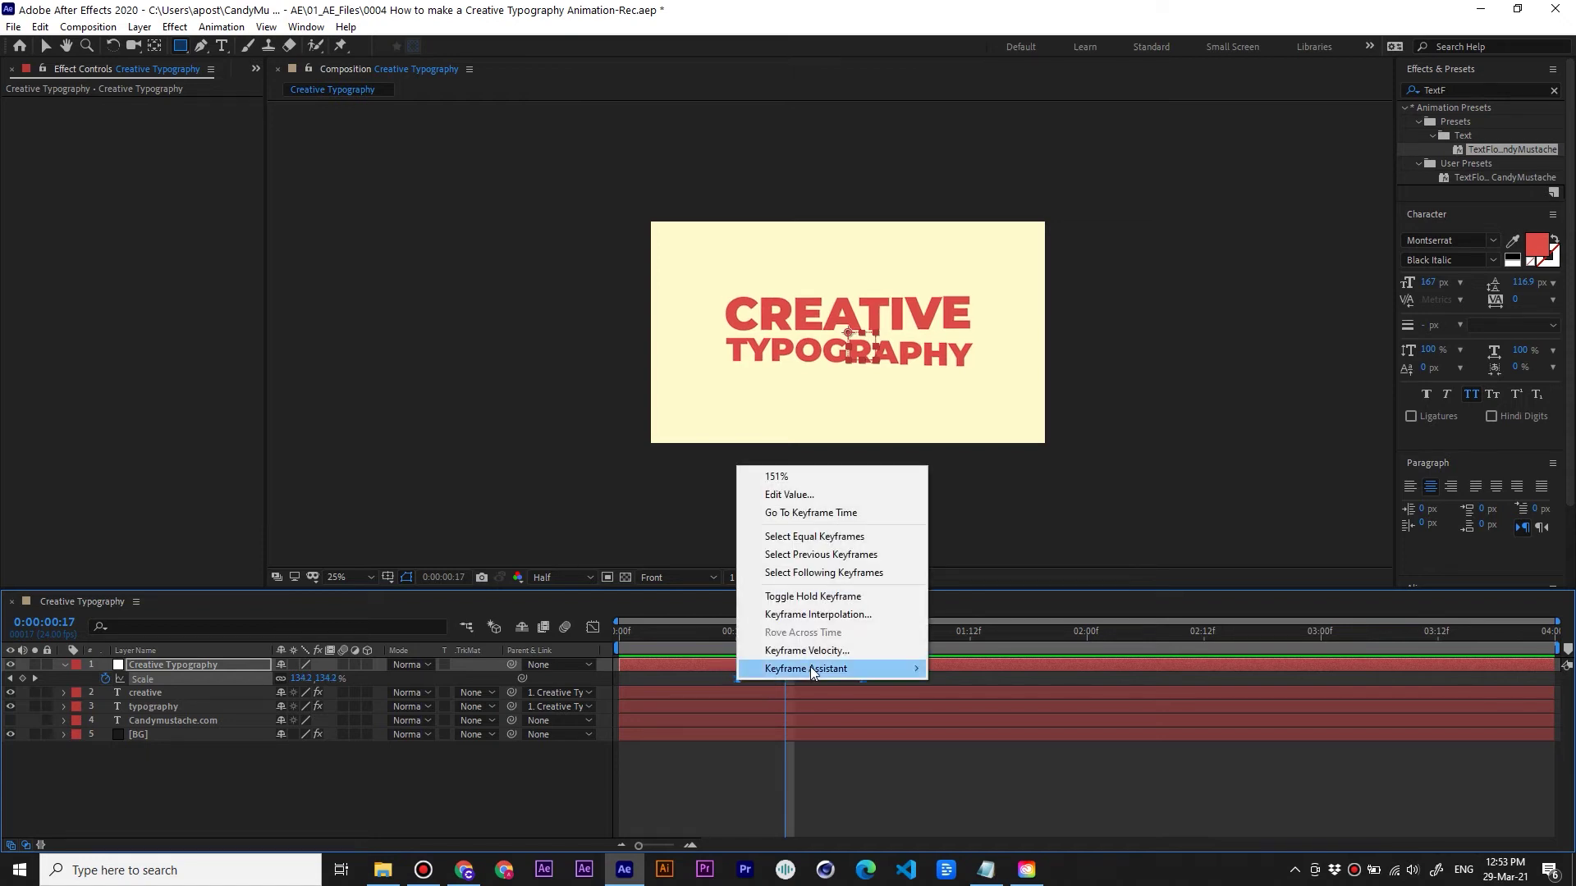
mouse_move(810, 668)
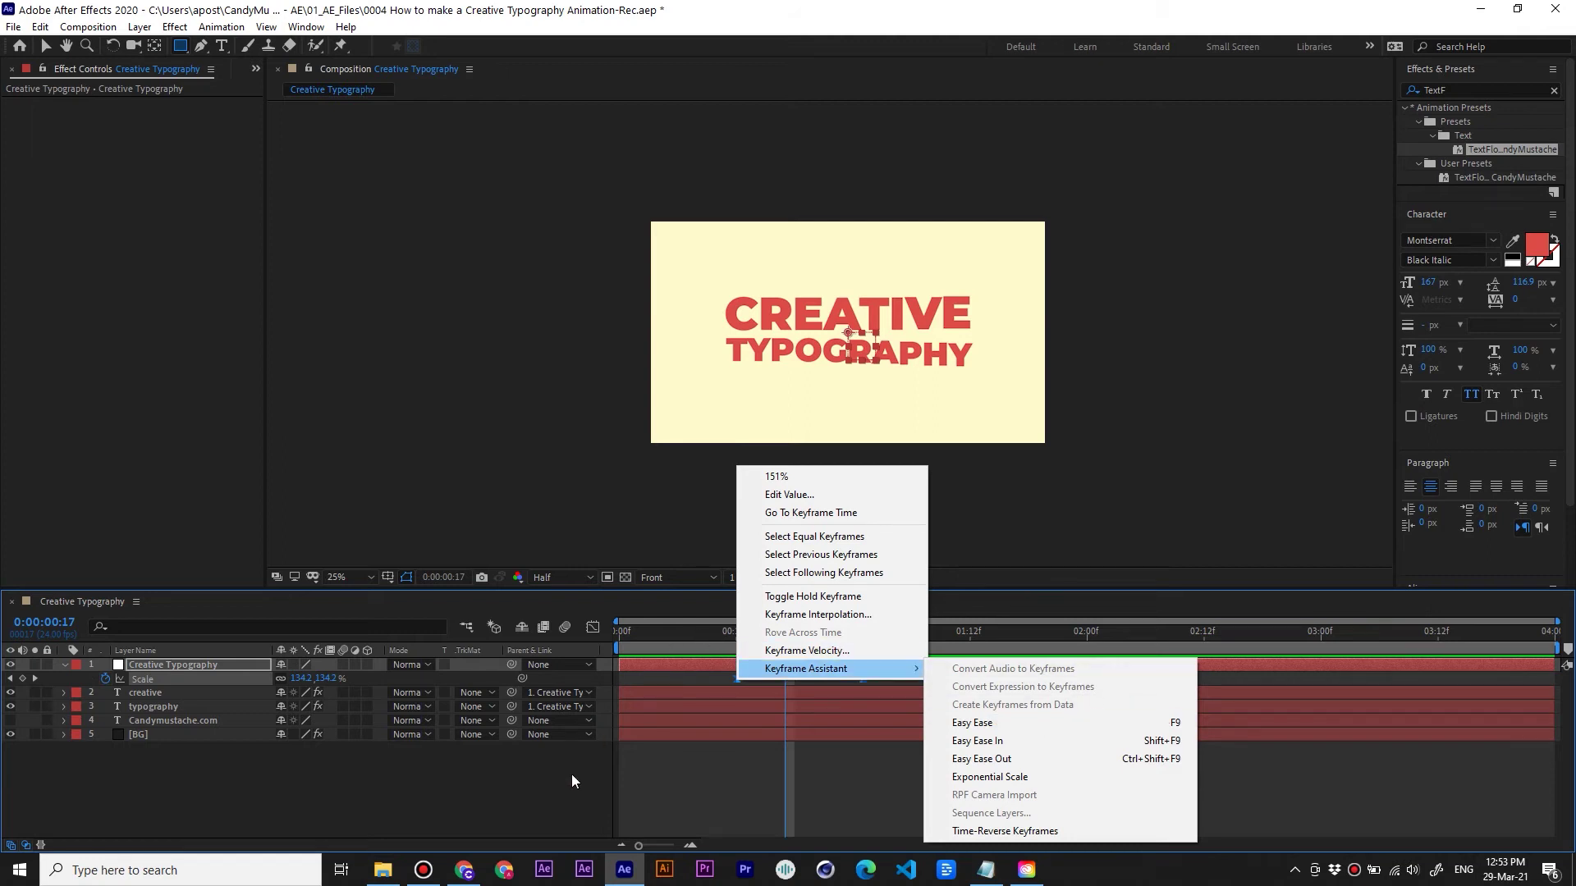
click(519, 776)
Lengthen the ease handles of both Scale keyframes in the Graph Editor to form a sharp speed curve, and preview the motion
drag(722, 678, 971, 686)
click(592, 629)
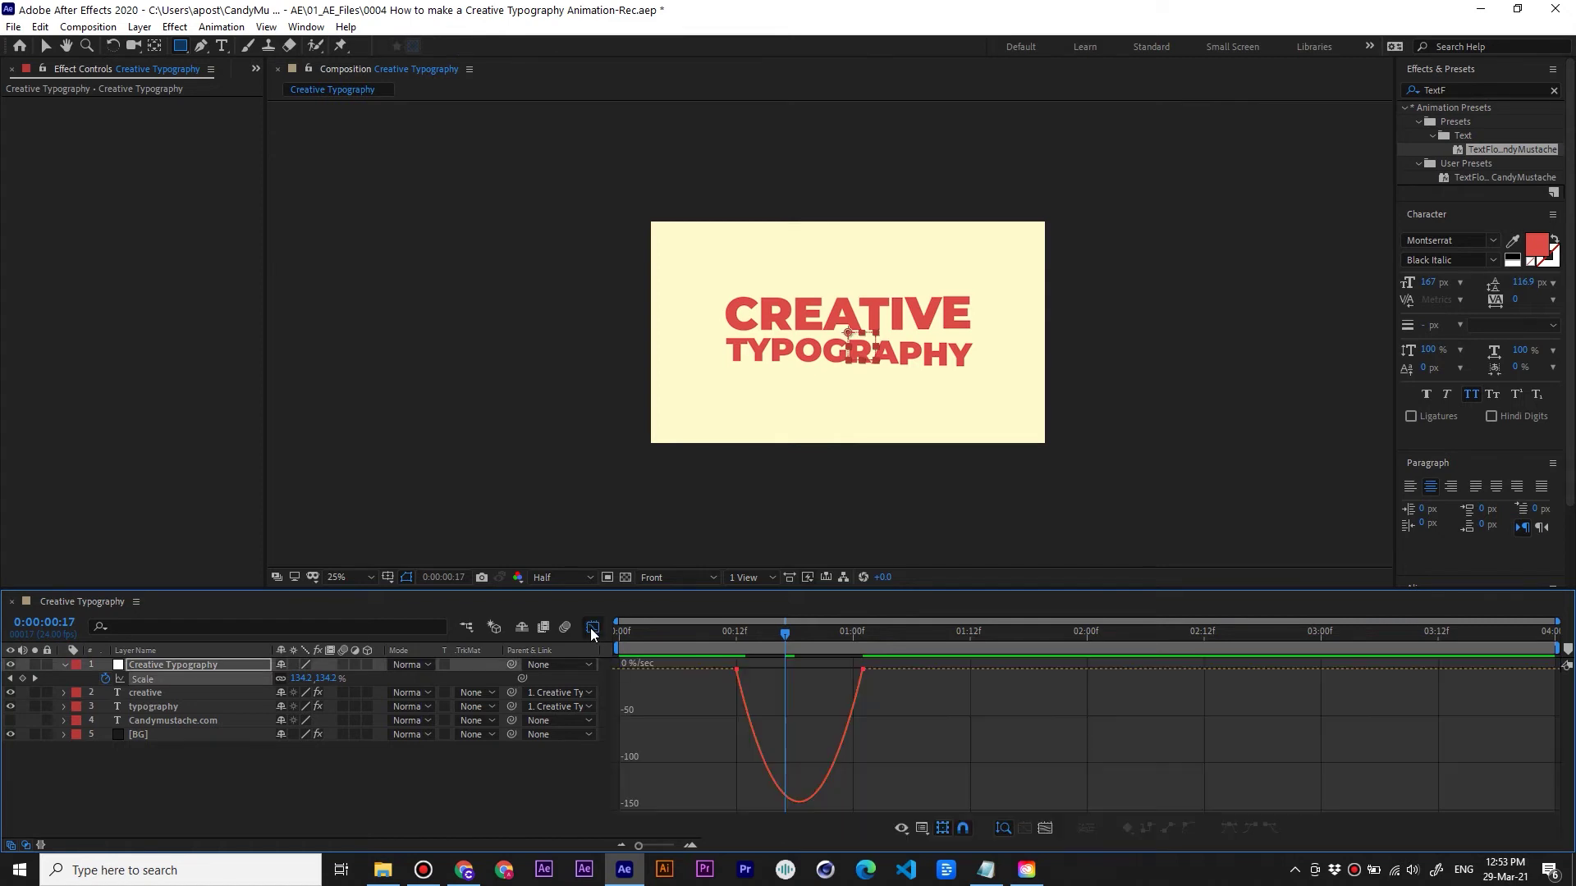
mouse_move(874, 671)
drag(877, 657, 731, 682)
mouse_move(842, 669)
mouse_down()
mouse_move(763, 669)
mouse_move(812, 667)
mouse_up()
key(space)
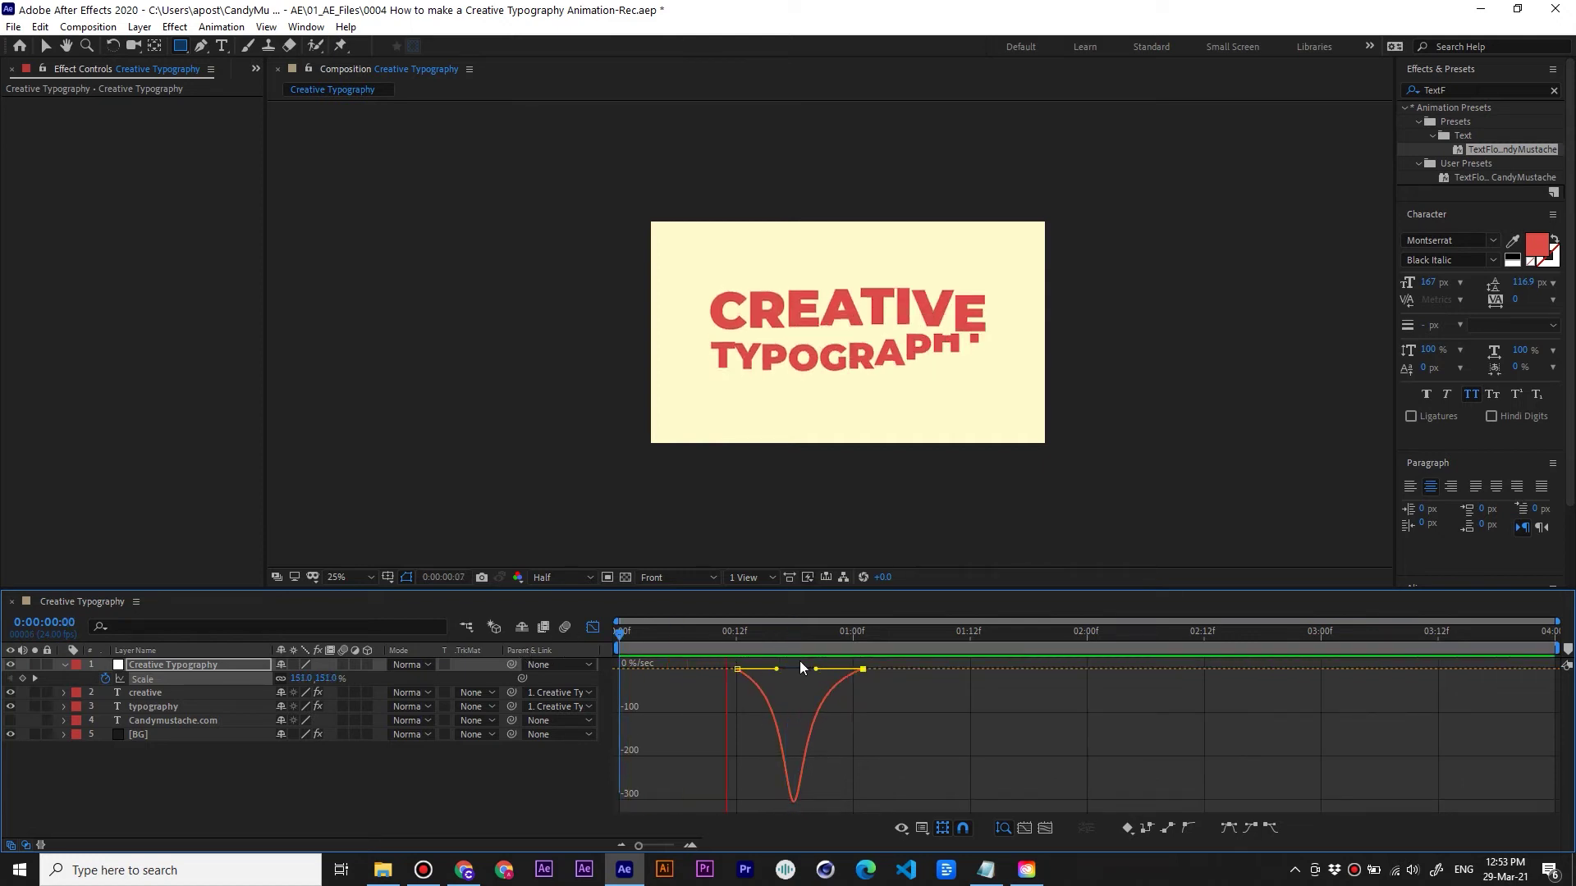
key(space)
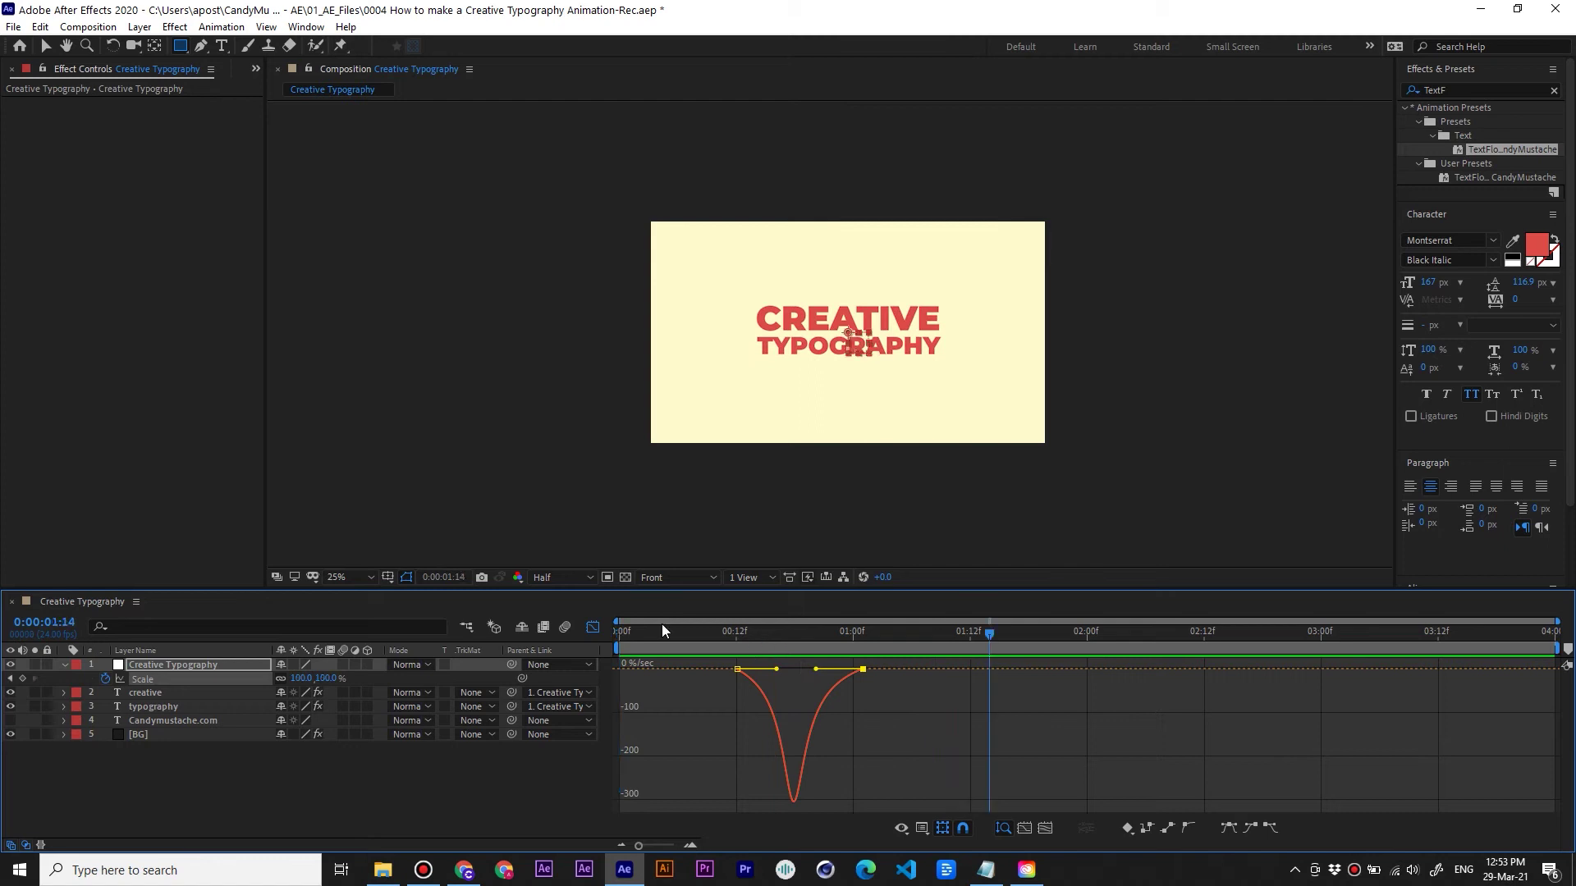
Move the null's last Scale keyframe later, to about 1:04, and preview the slower scale-down
click(593, 627)
drag(866, 678, 894, 678)
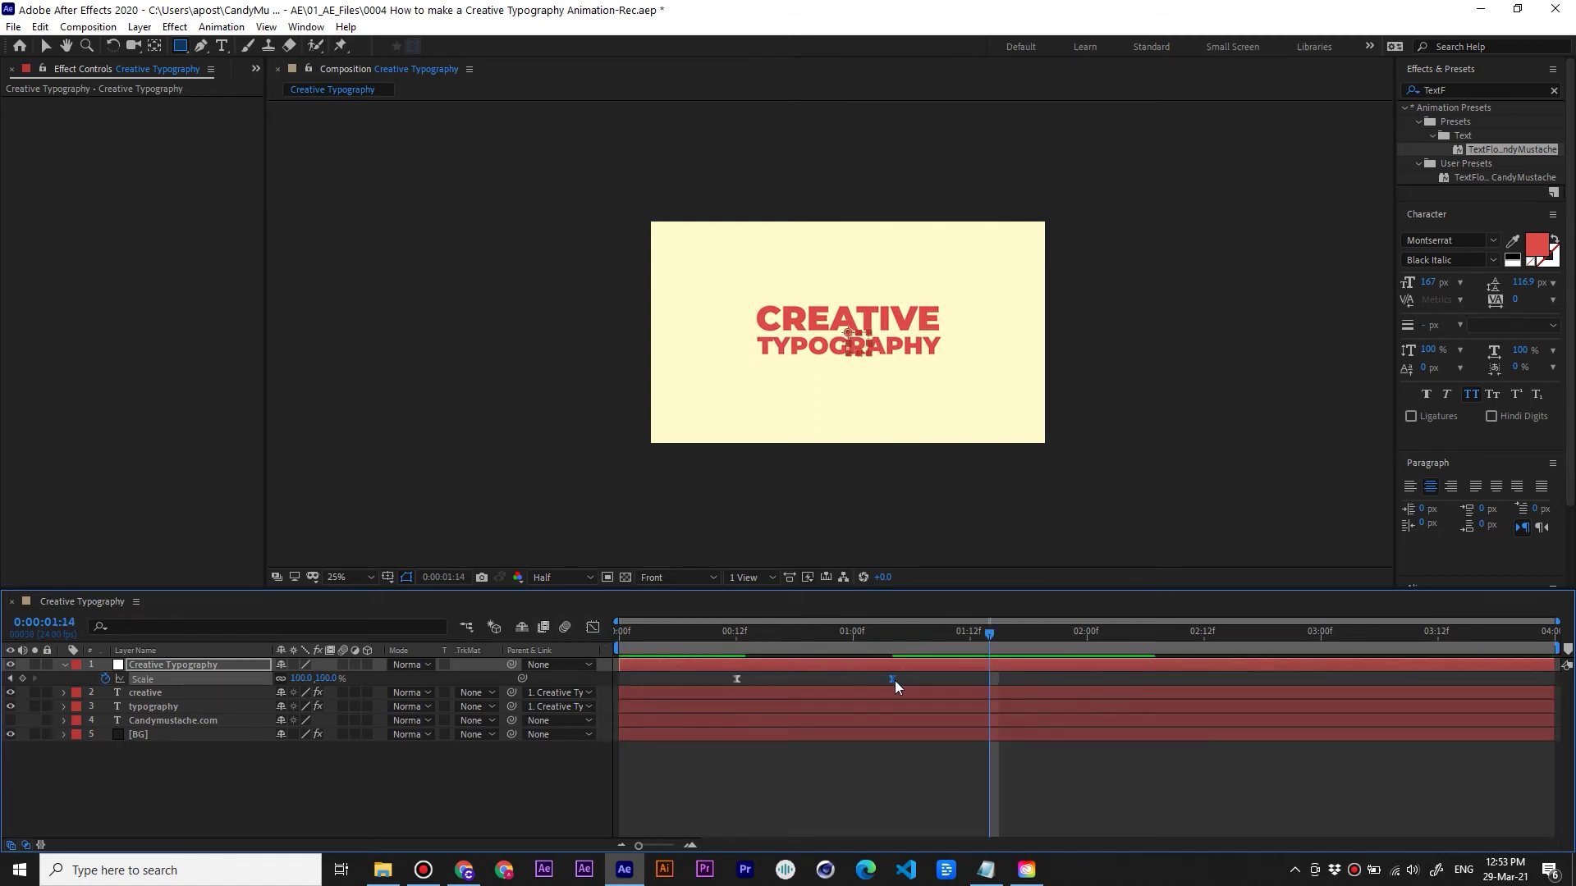
key(space)
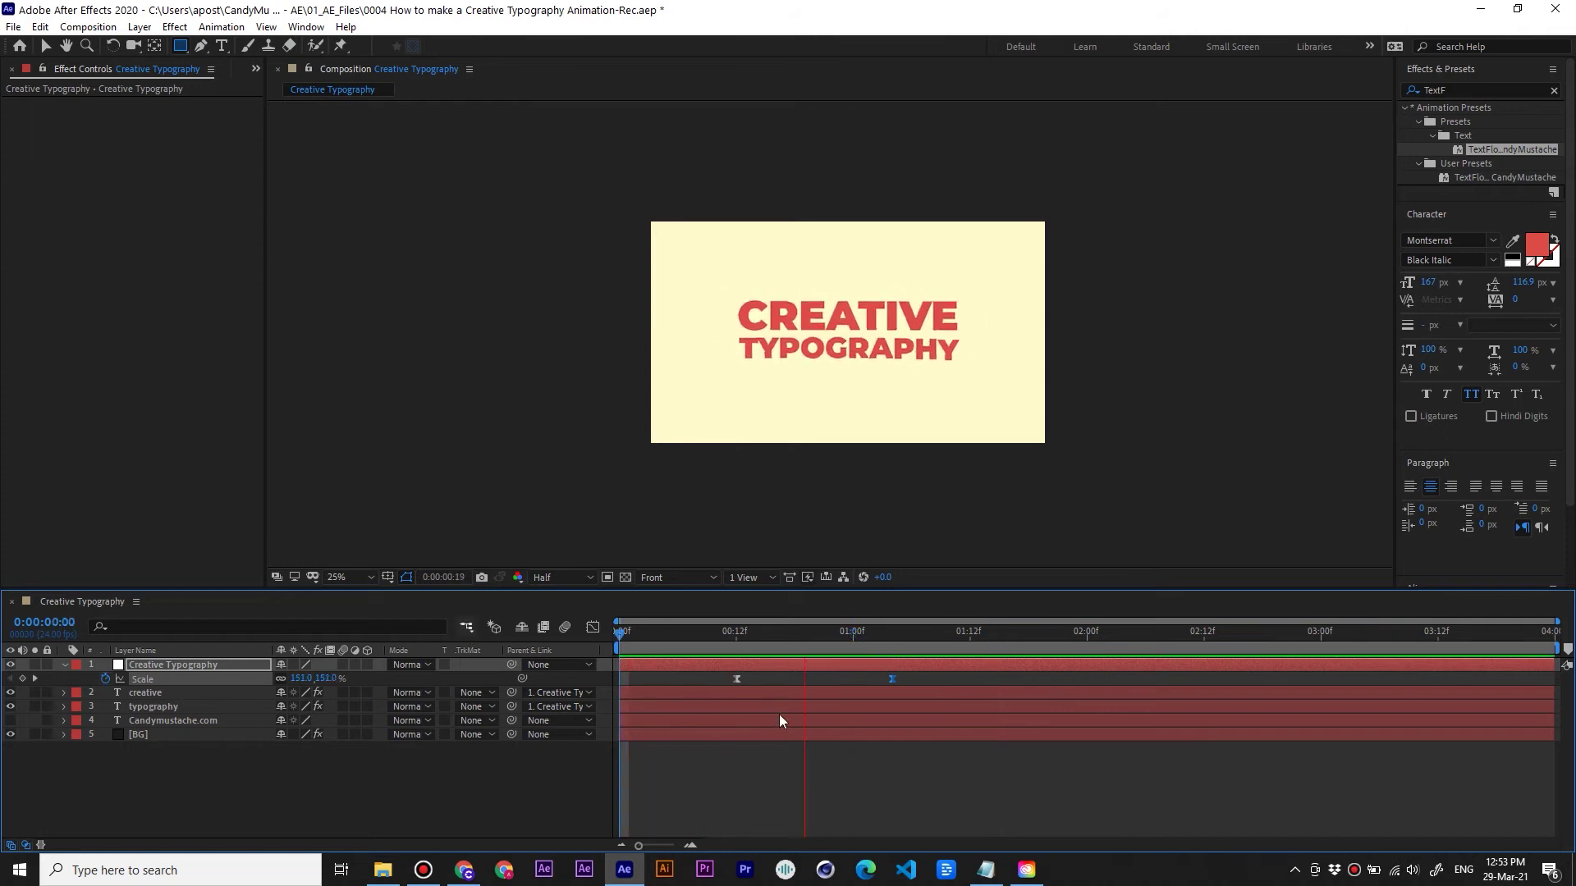
key(space)
Slightly shorten the Scale ease handles in the Graph Editor for a softer speed peak, and preview from the start
click(593, 627)
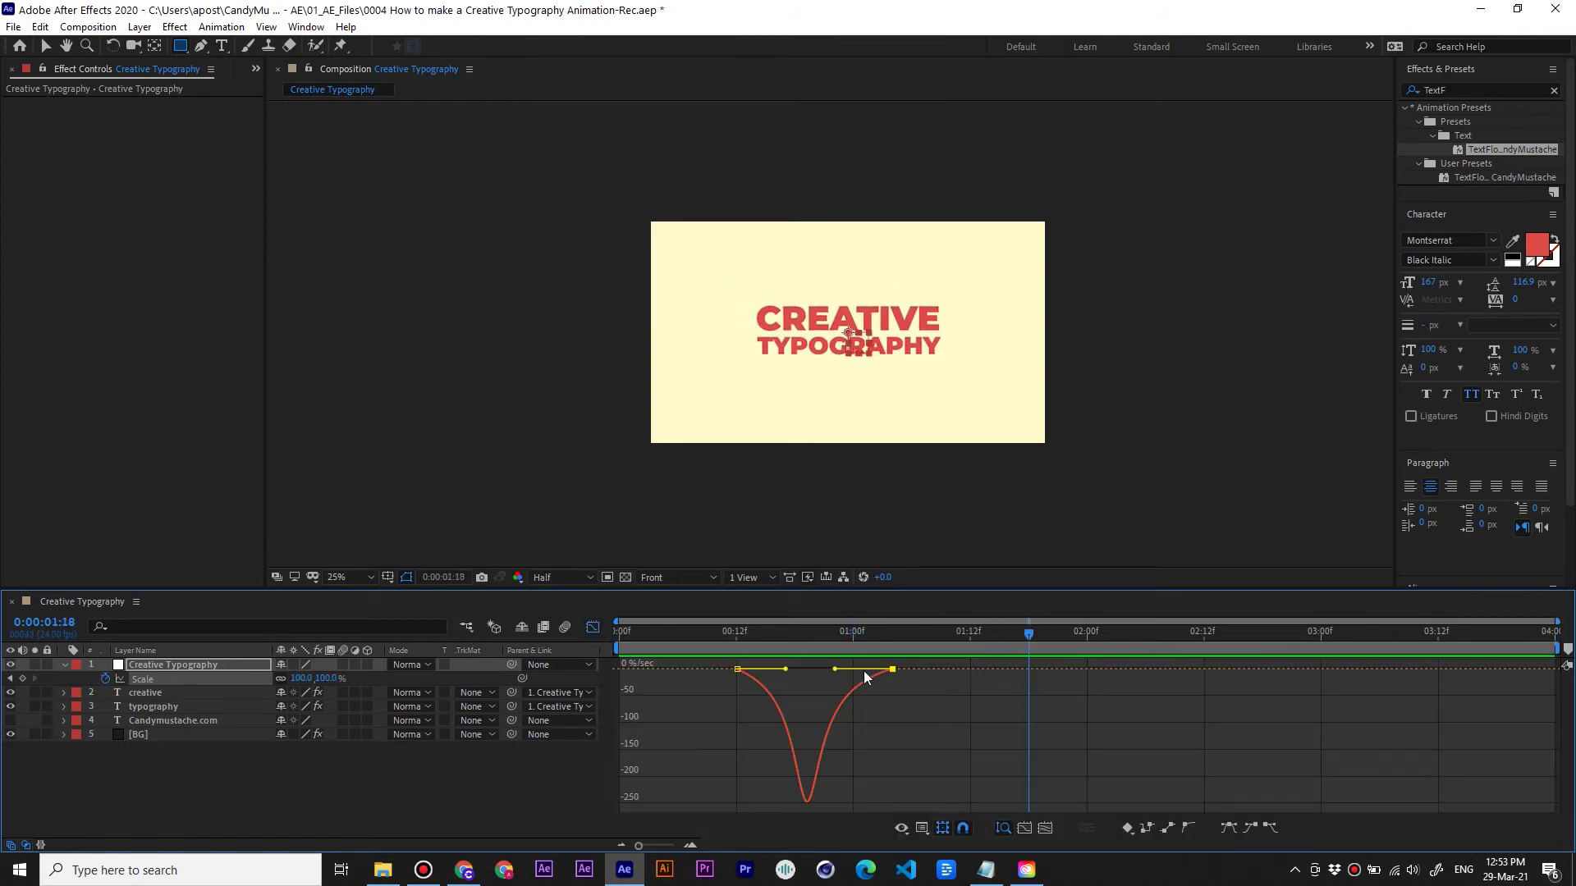
drag(836, 670, 777, 668)
key(space)
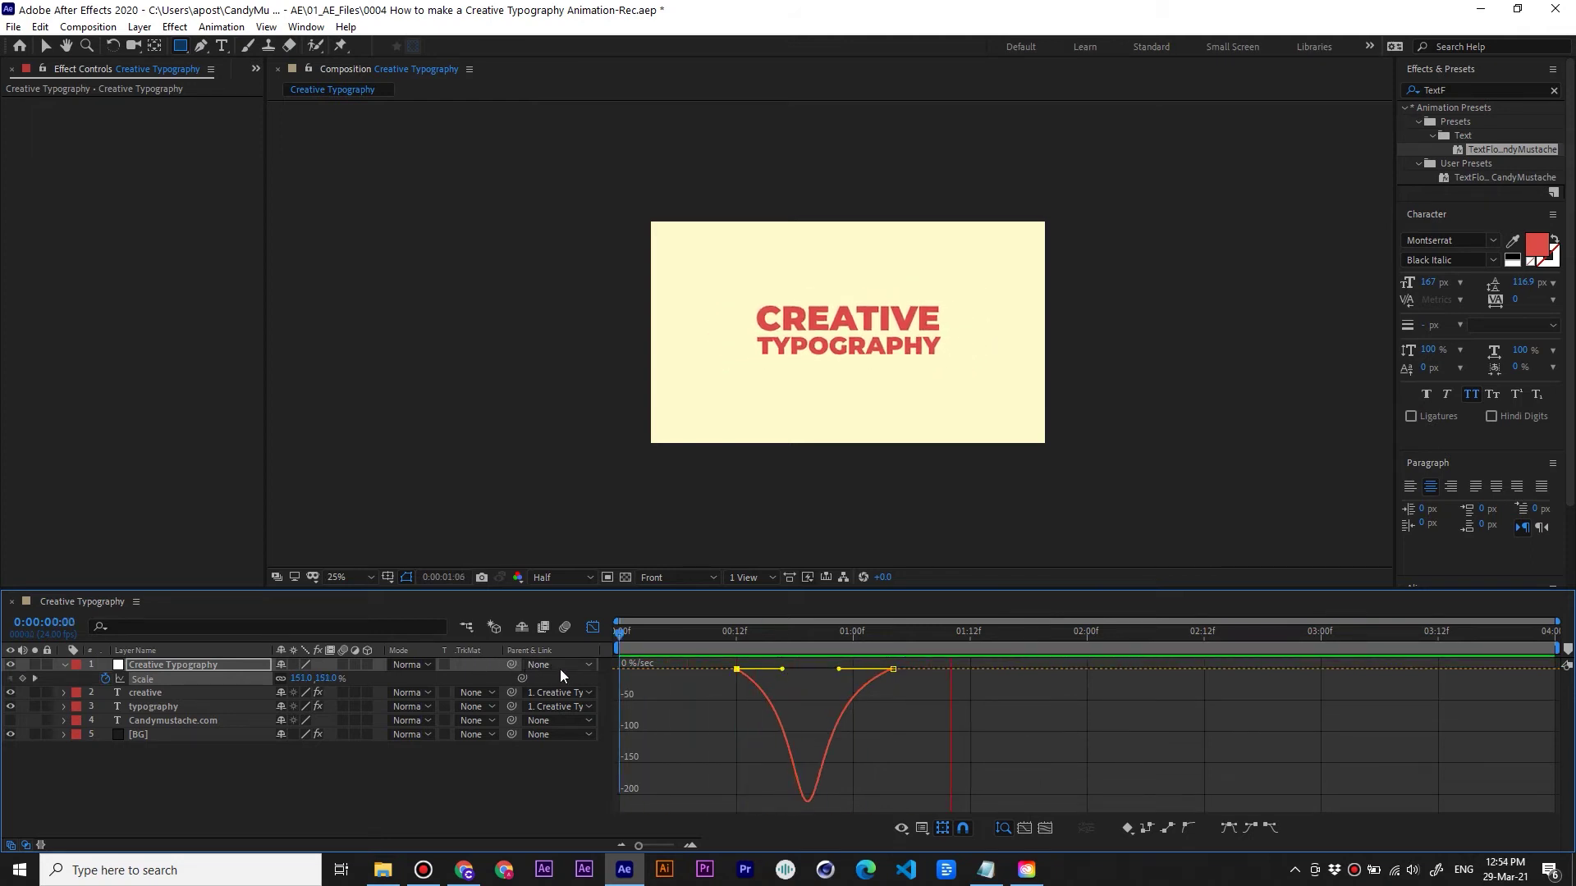
click(593, 627)
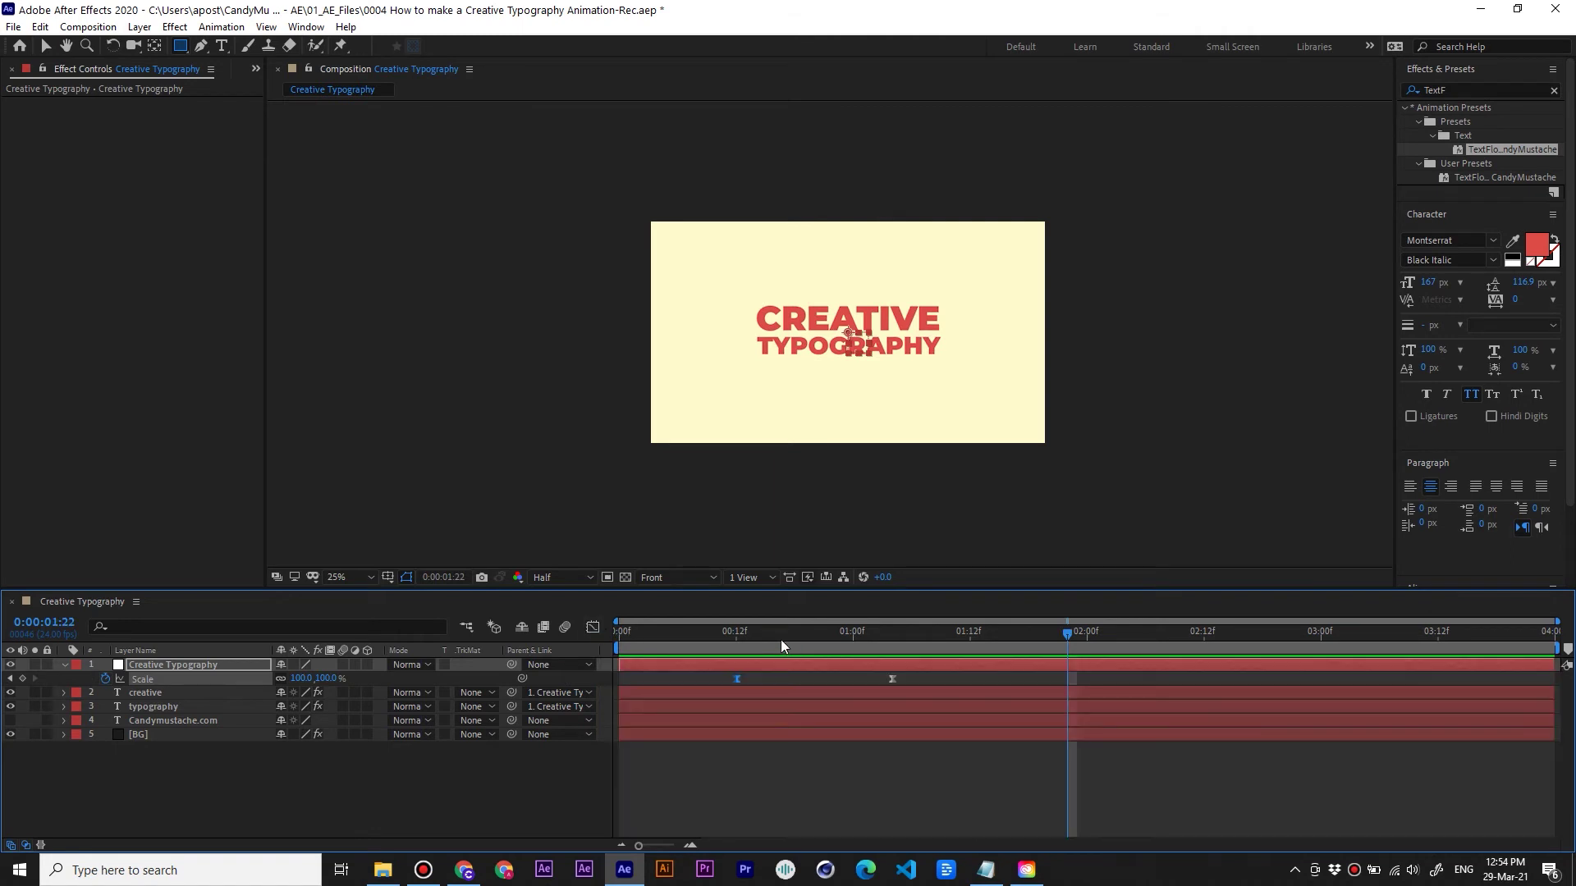
key(space)
key(space)
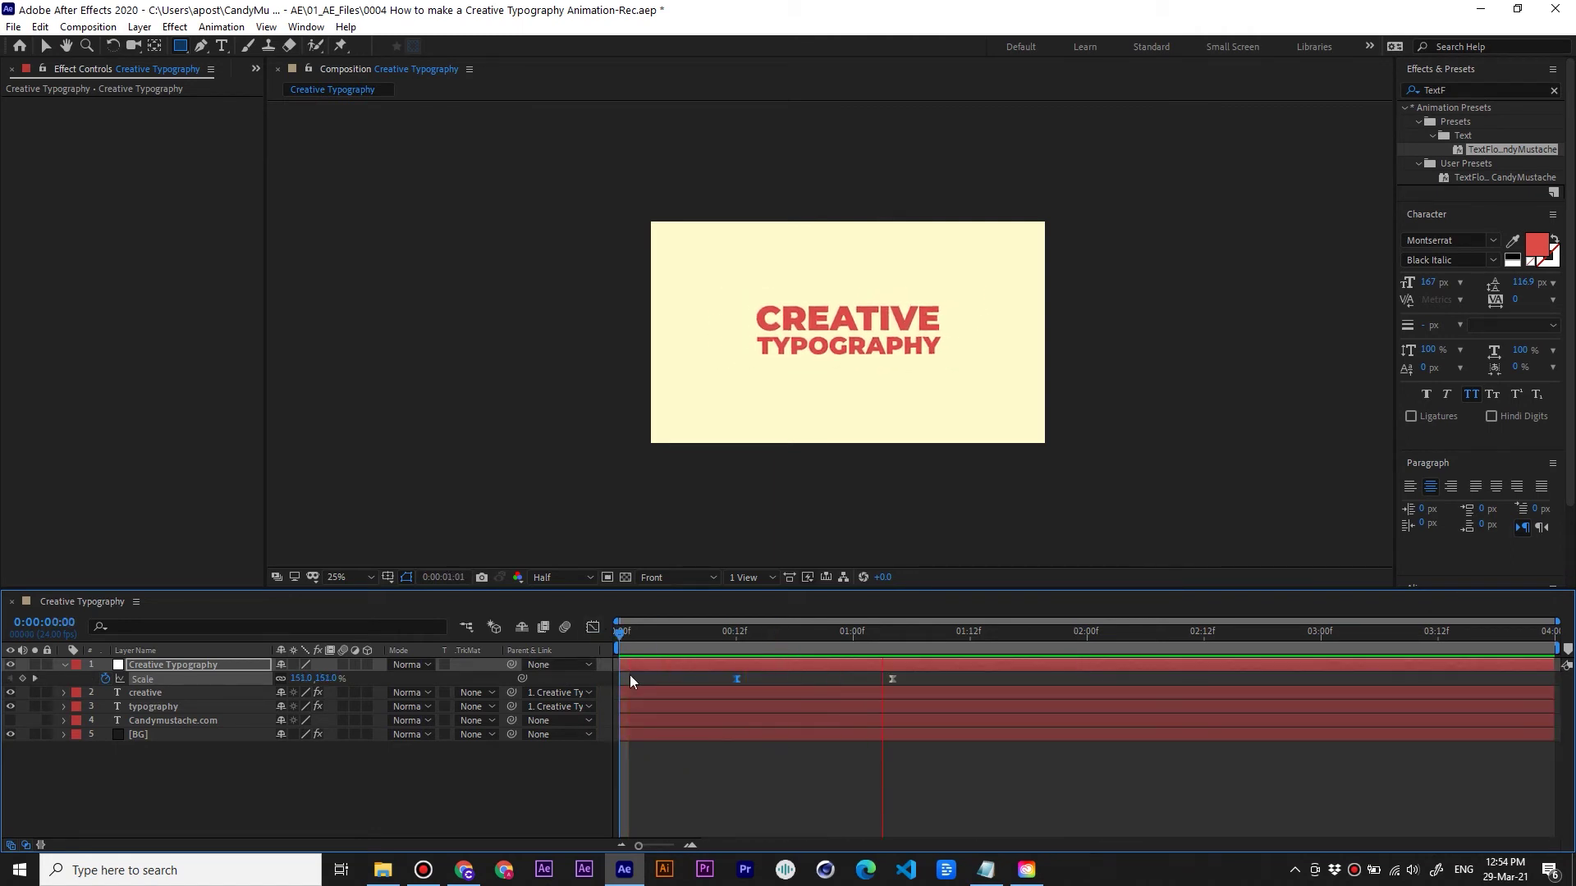
key(space)
Lengthen the last Scale keyframe's ease handle slightly, shift both keyframes one frame earlier and preview the animation
key(shift+F3)
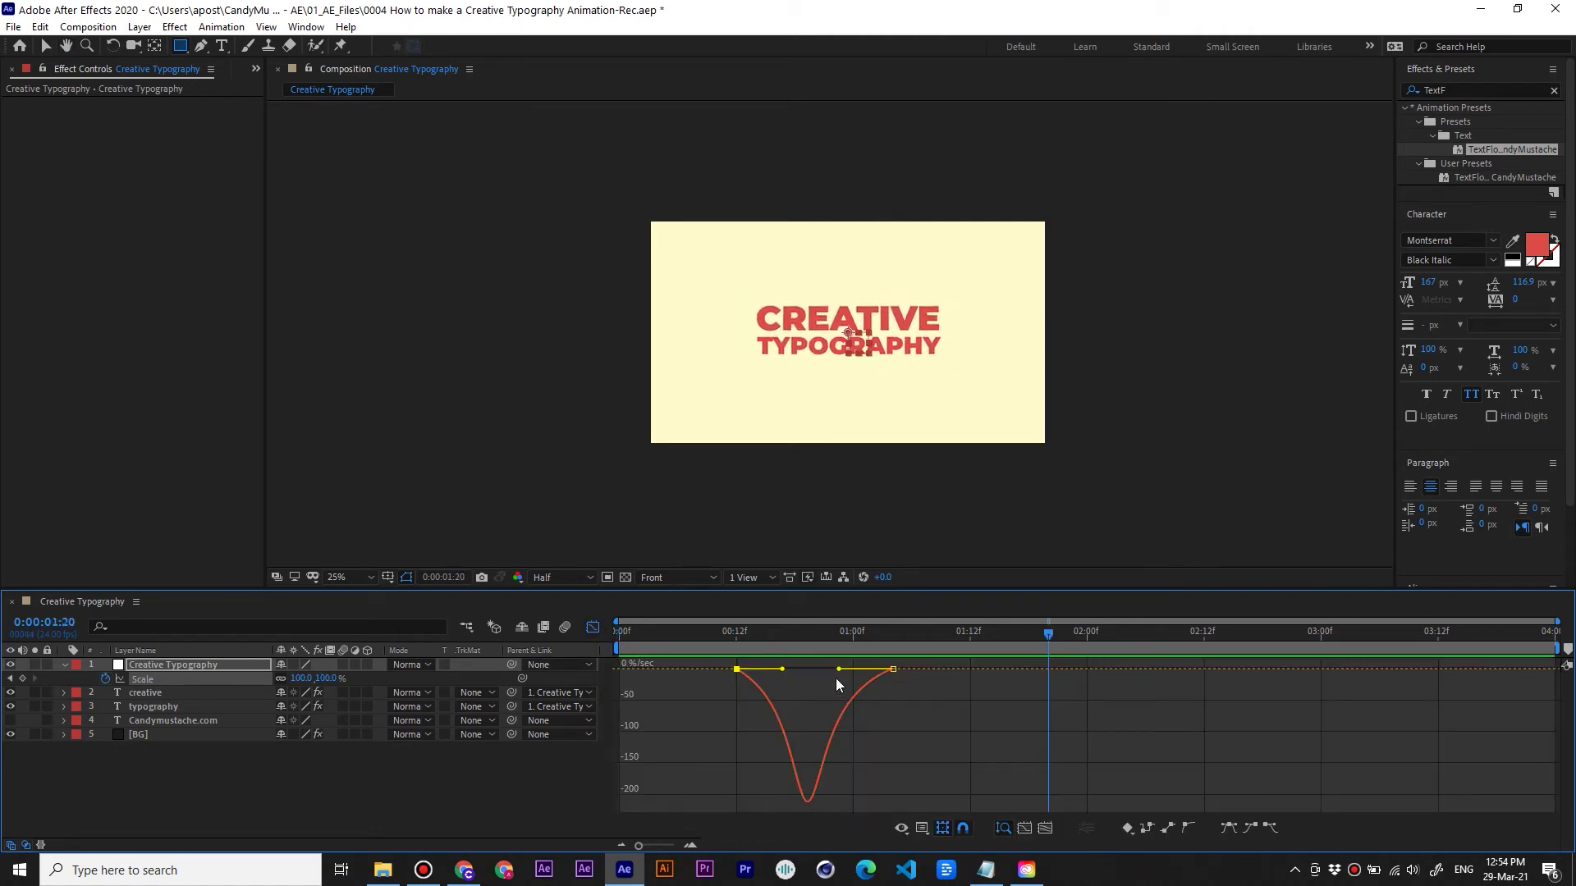
key(space)
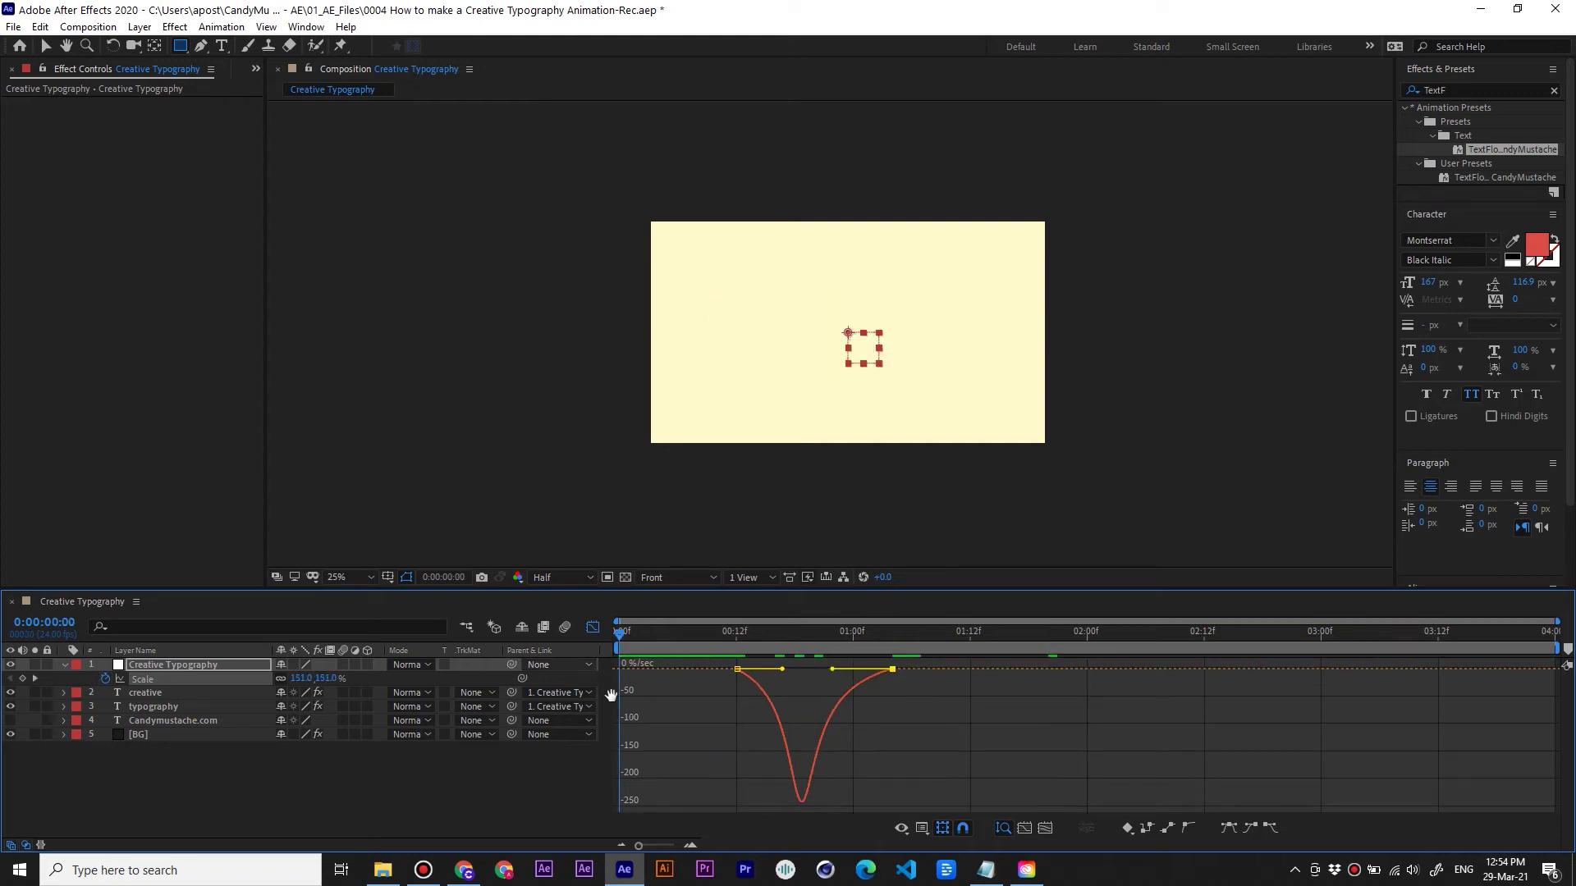
click(592, 628)
drag(739, 633, 887, 678)
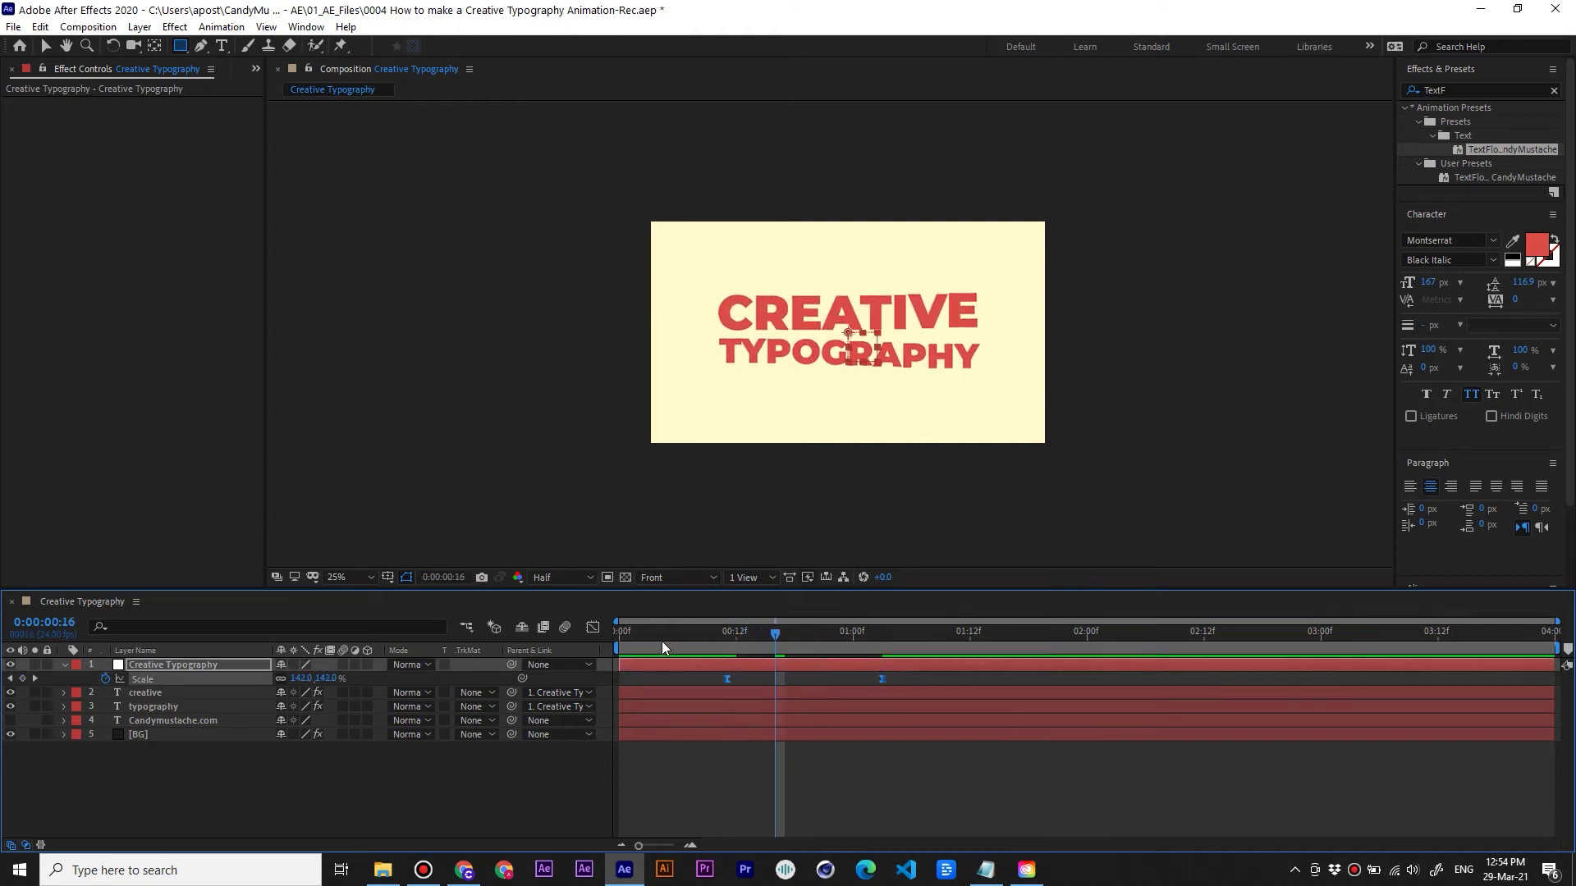
key(space)
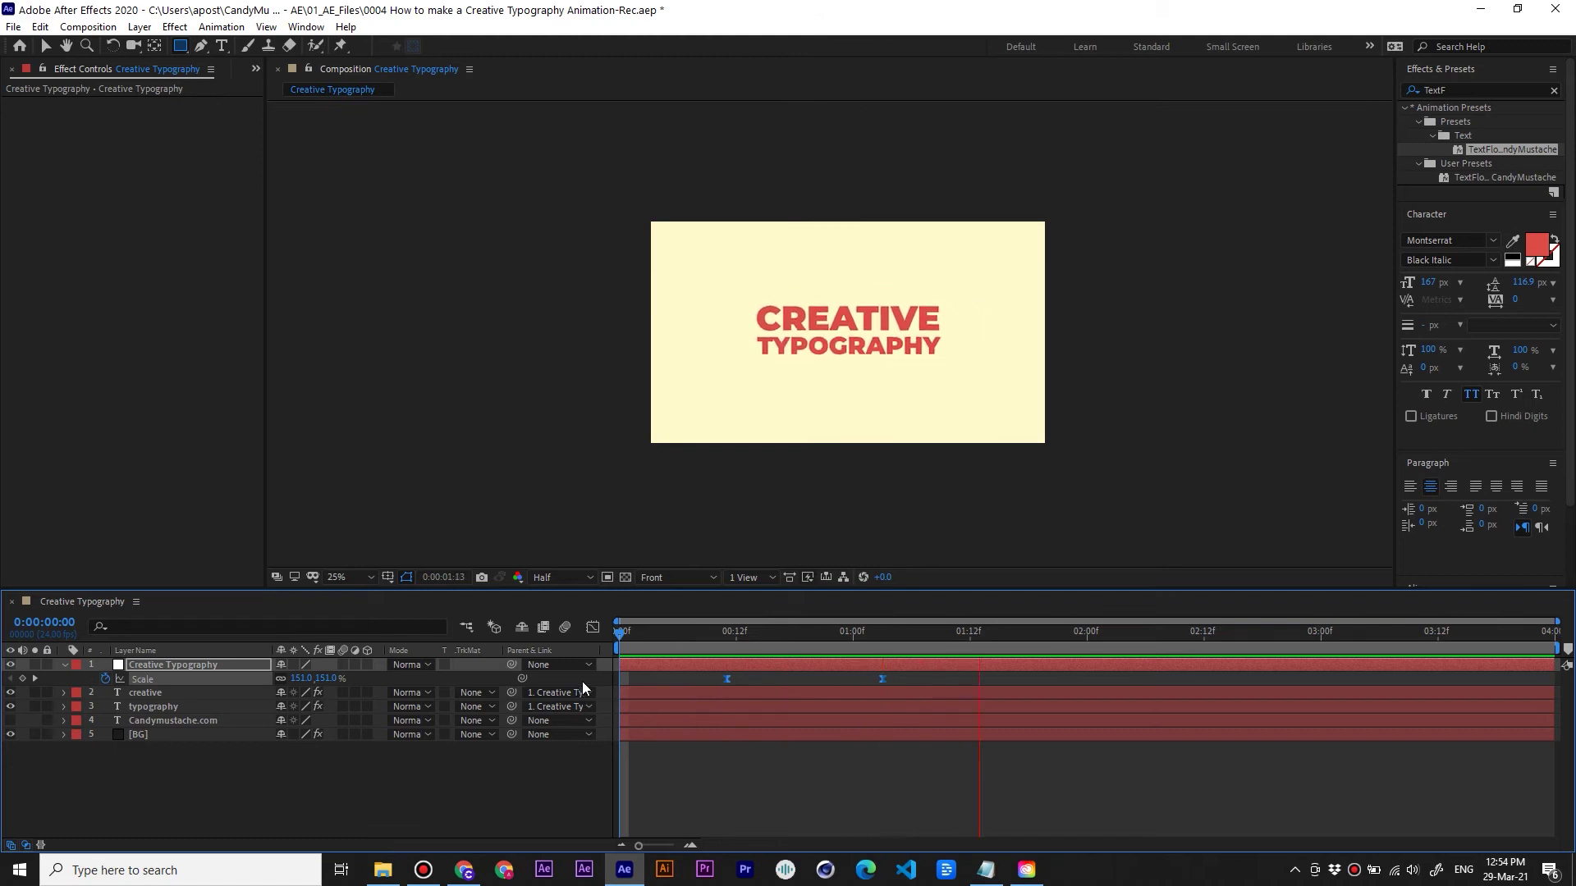
Adjust the Scale ease handles in the Graph Editor so the speed peak falls slightly later, preview, and return to the layer-bar view
click(593, 627)
click(874, 672)
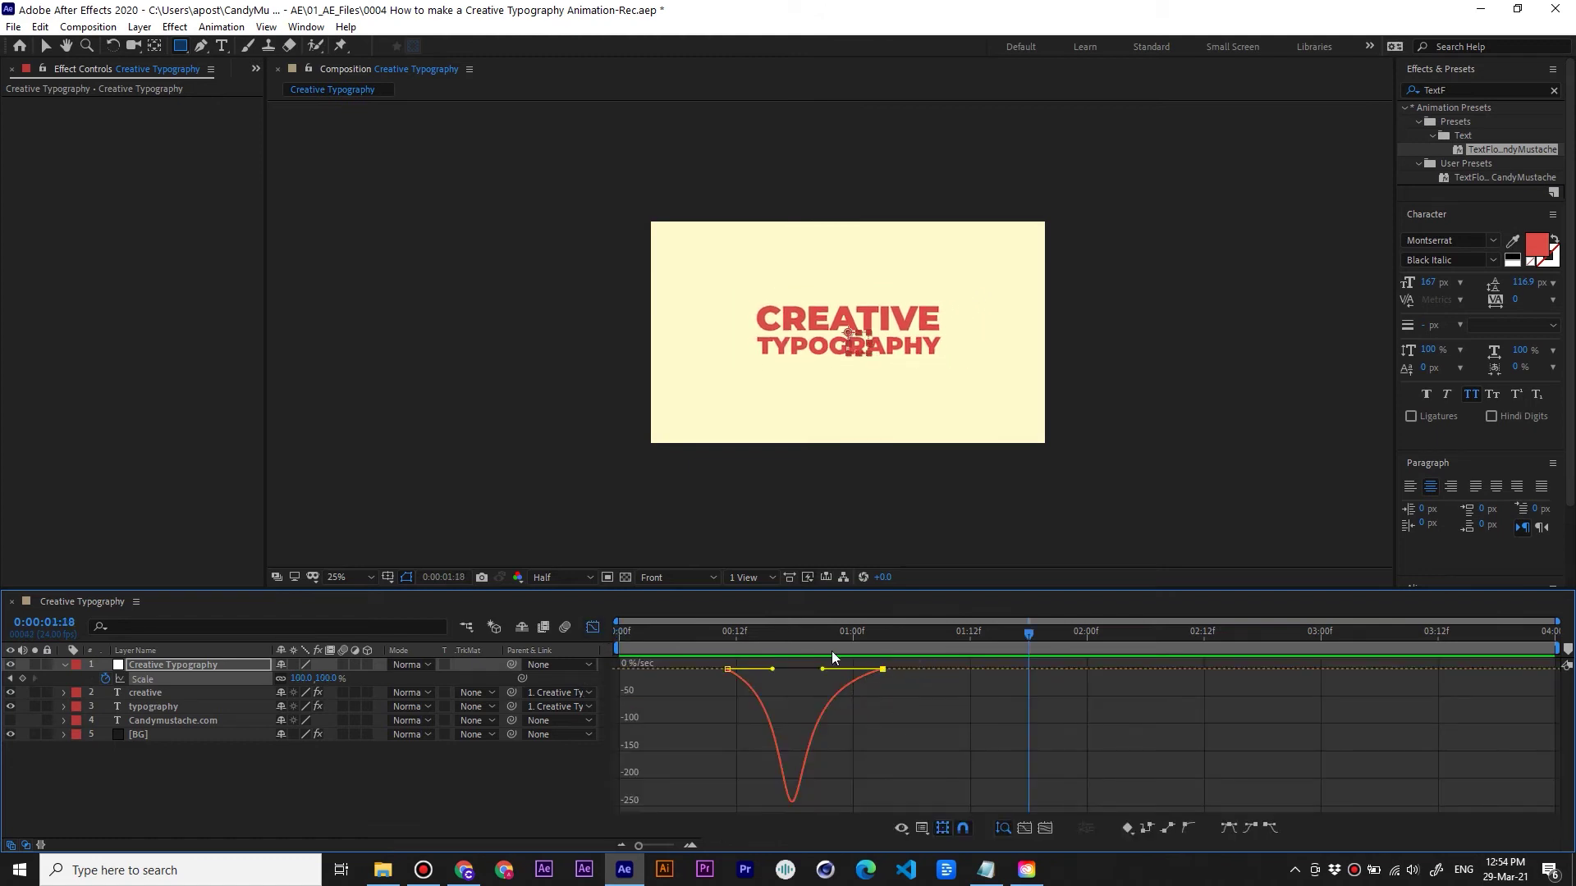
drag(823, 669, 780, 668)
key(space)
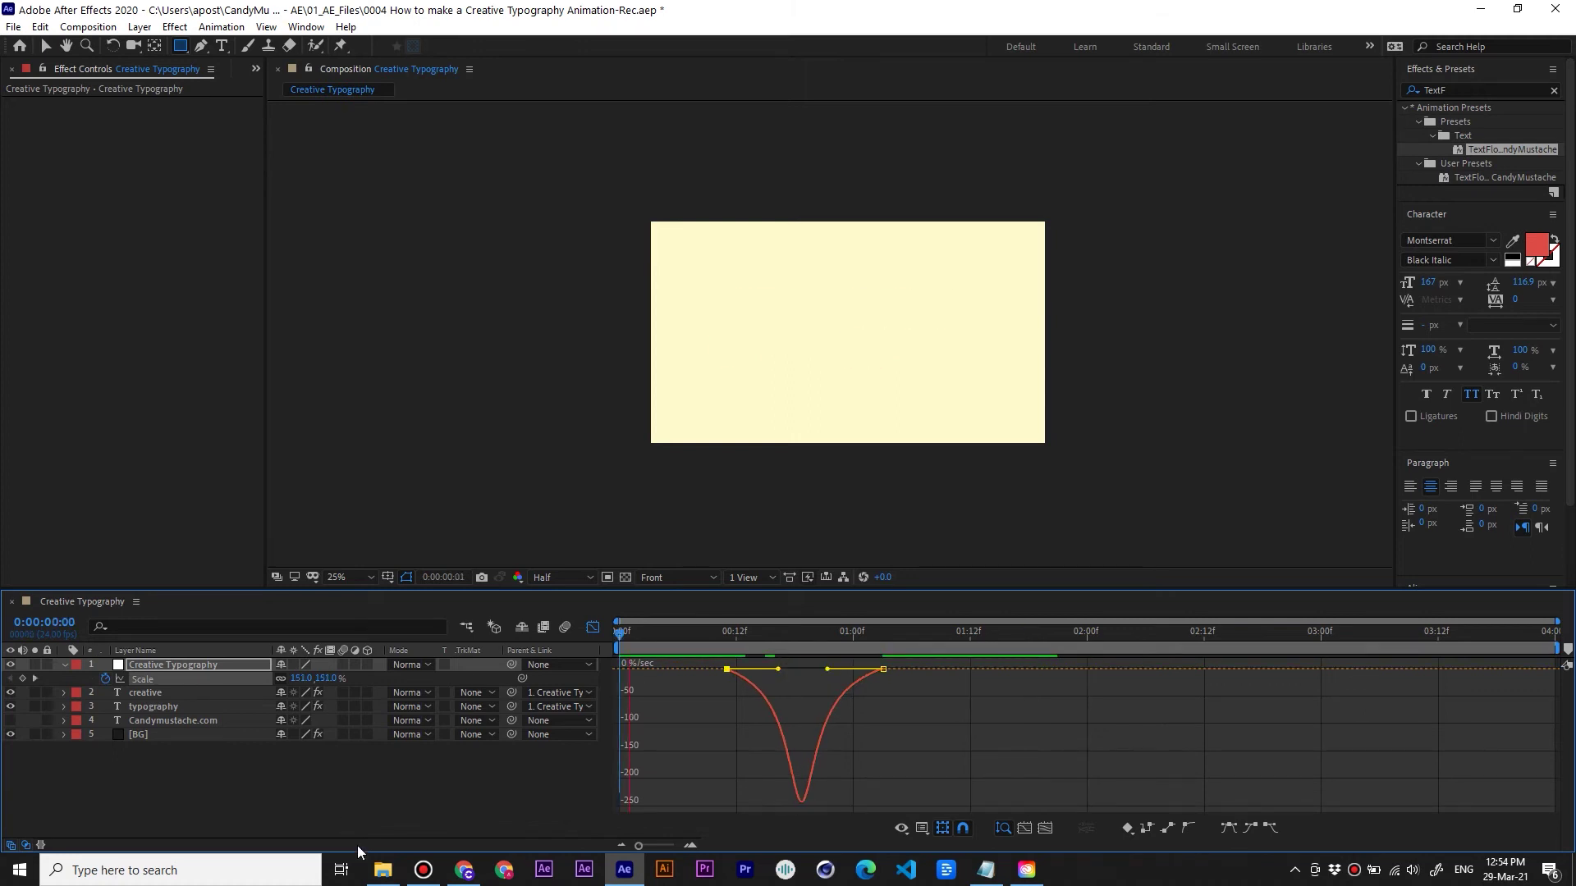
click(592, 627)
click(165, 663)
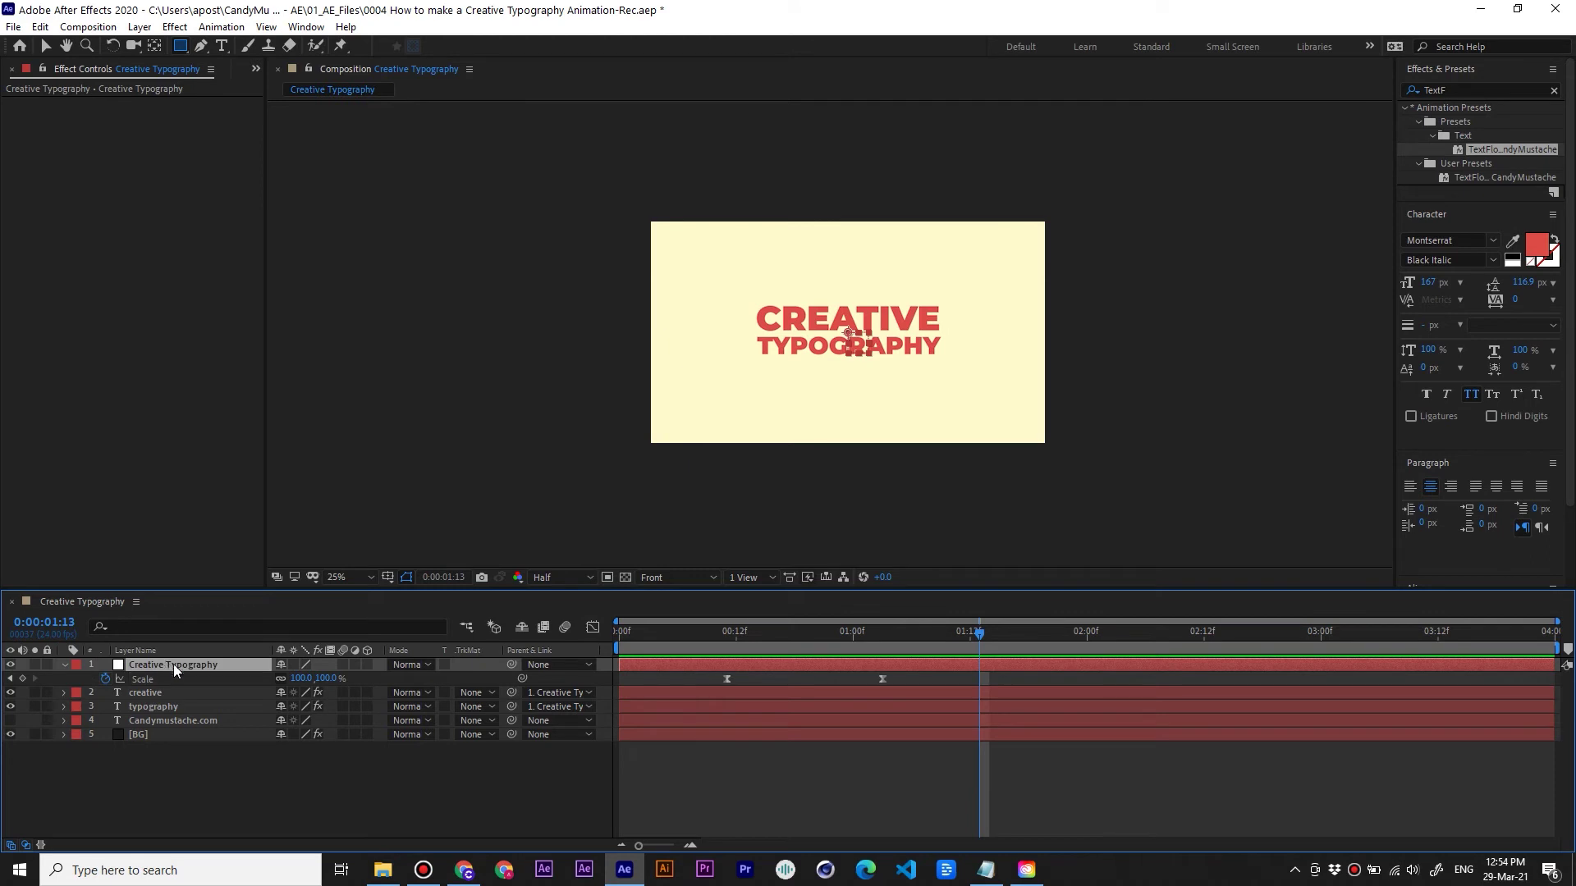
Make the Candymustache.com layer visible and preview the animation from the start
drag(660, 644, 563, 642)
key(space)
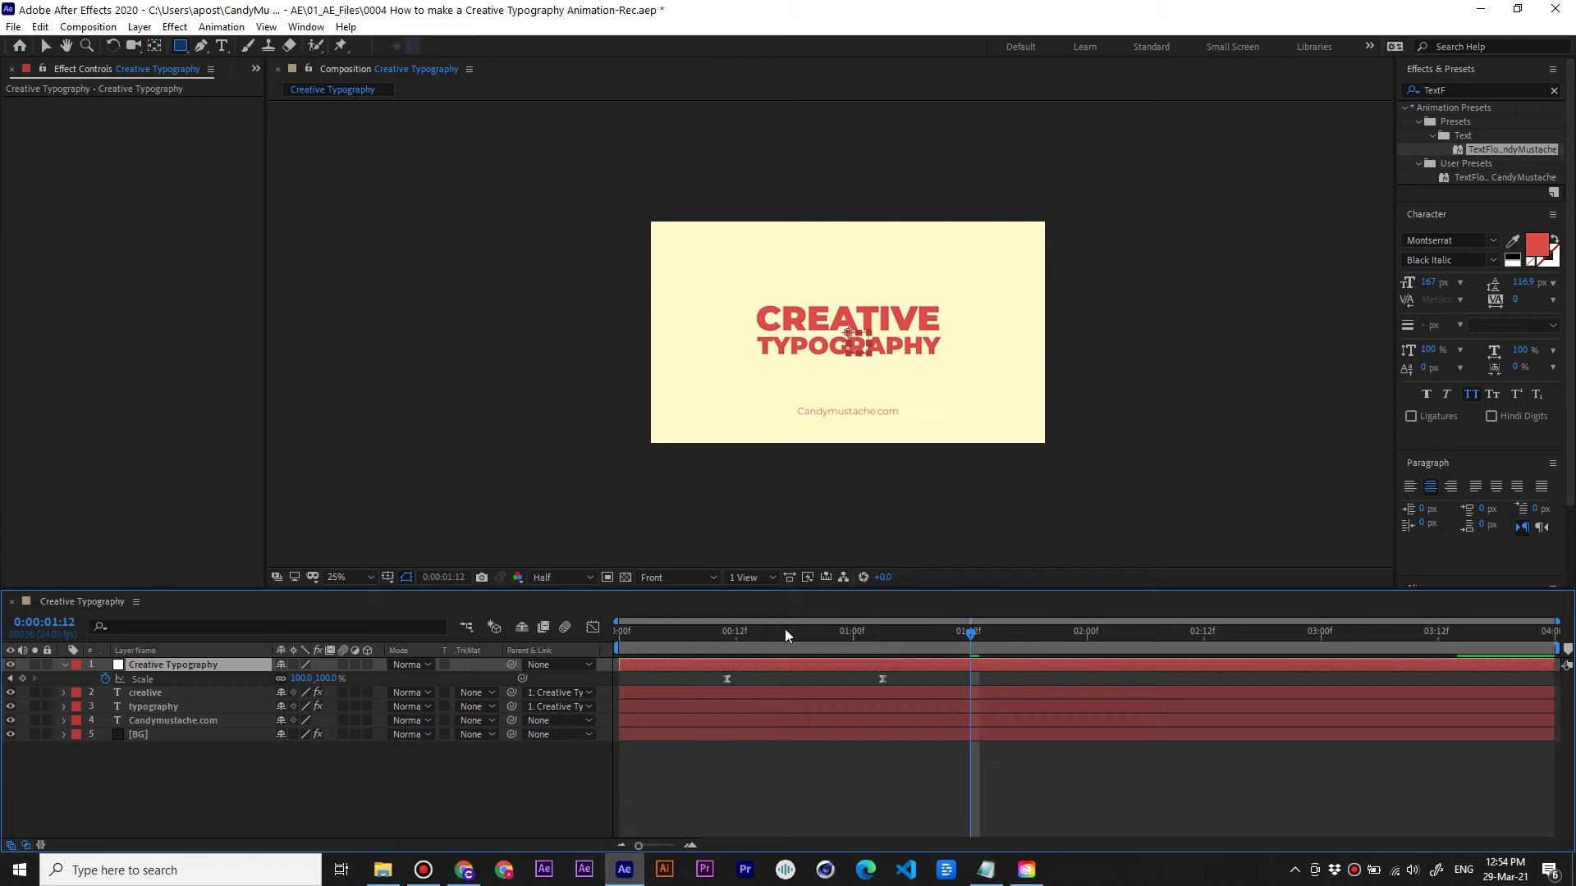
key(space)
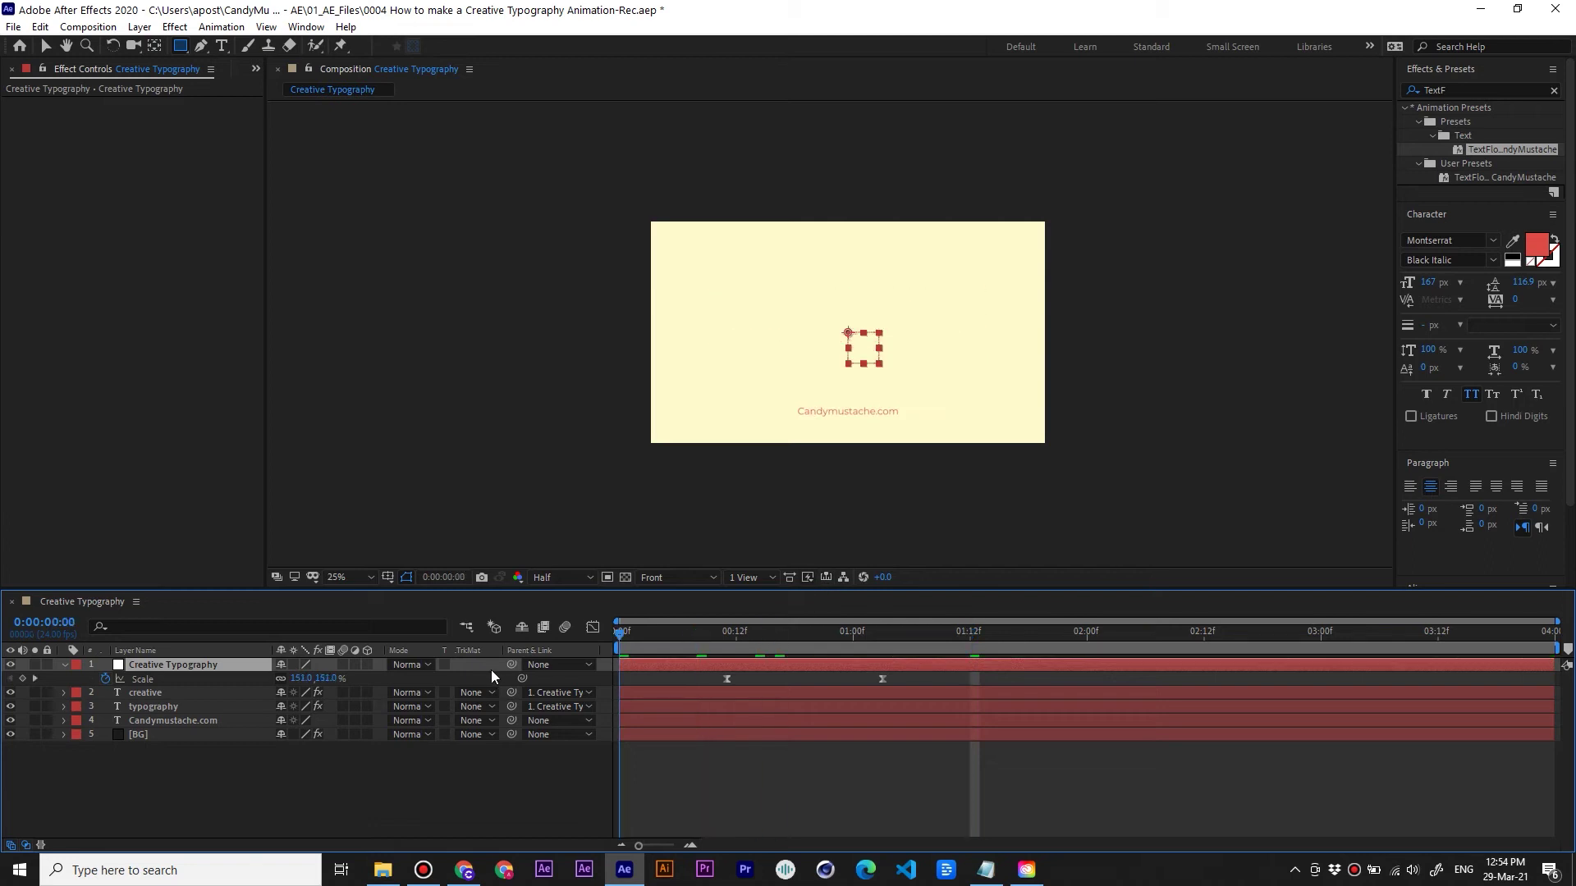
key(space)
key(space)
Apply the Typewriter text animation preset to the Candymustache.com layer, starting at 0:00:00:16
click(775, 632)
click(661, 717)
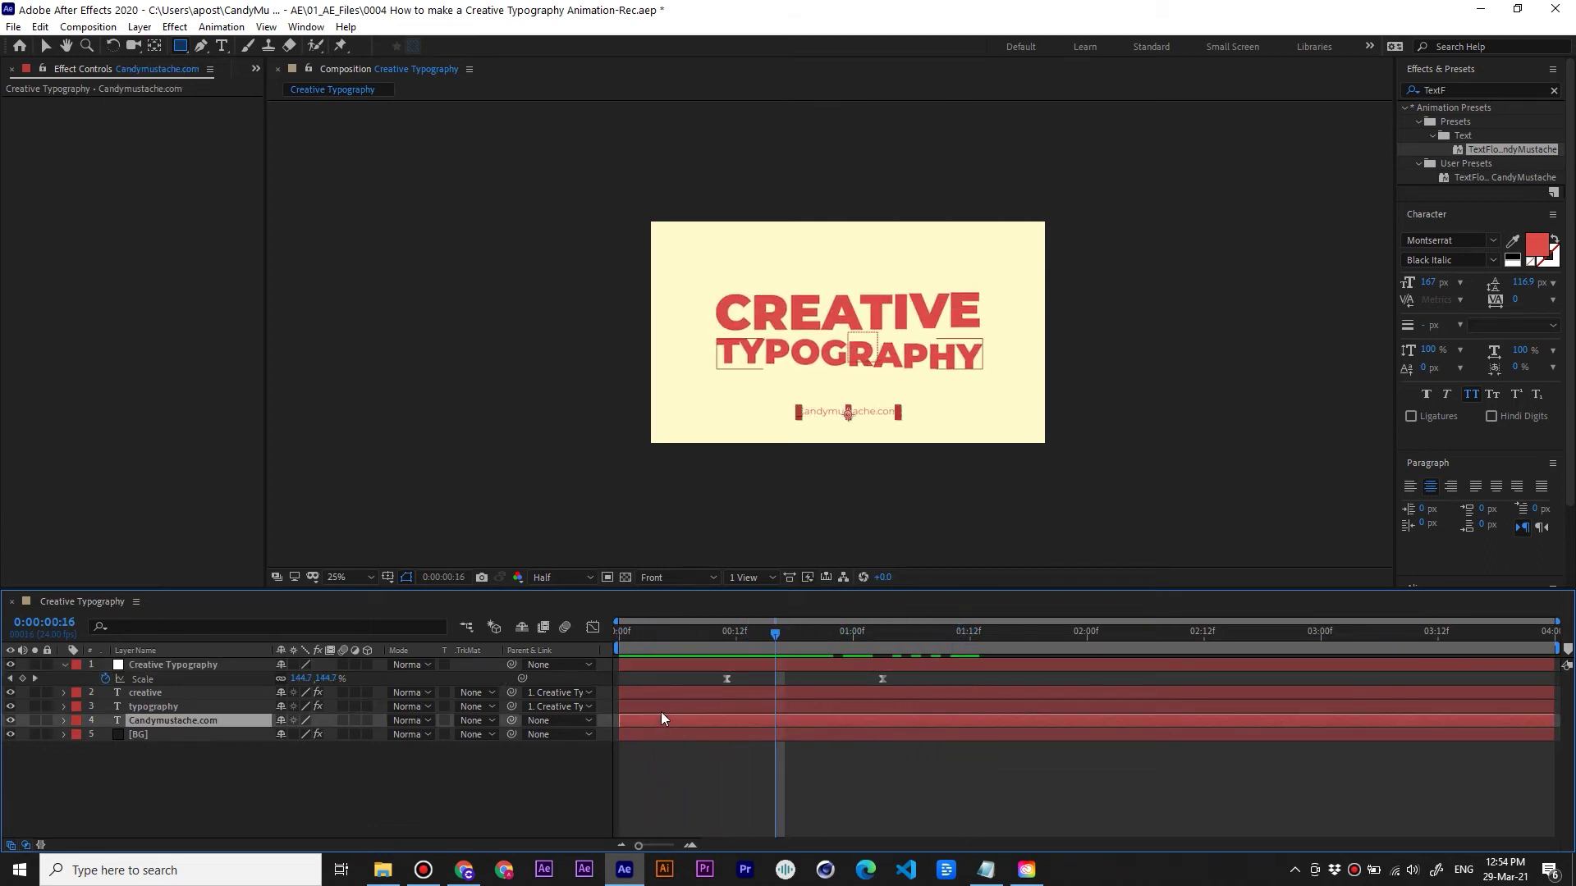
click(1471, 87)
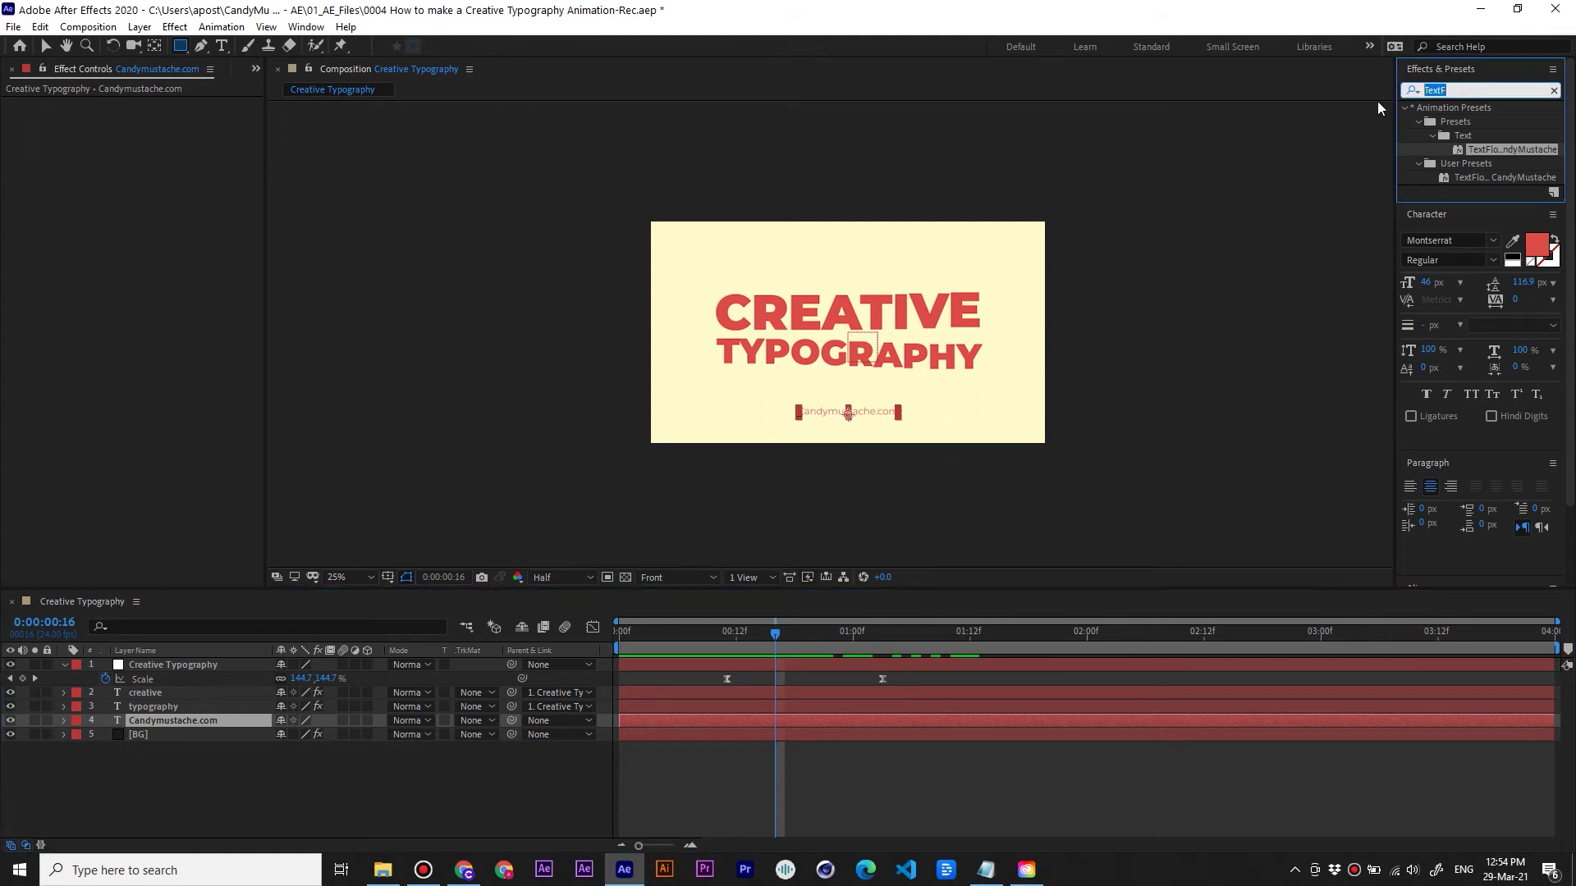
text(type)
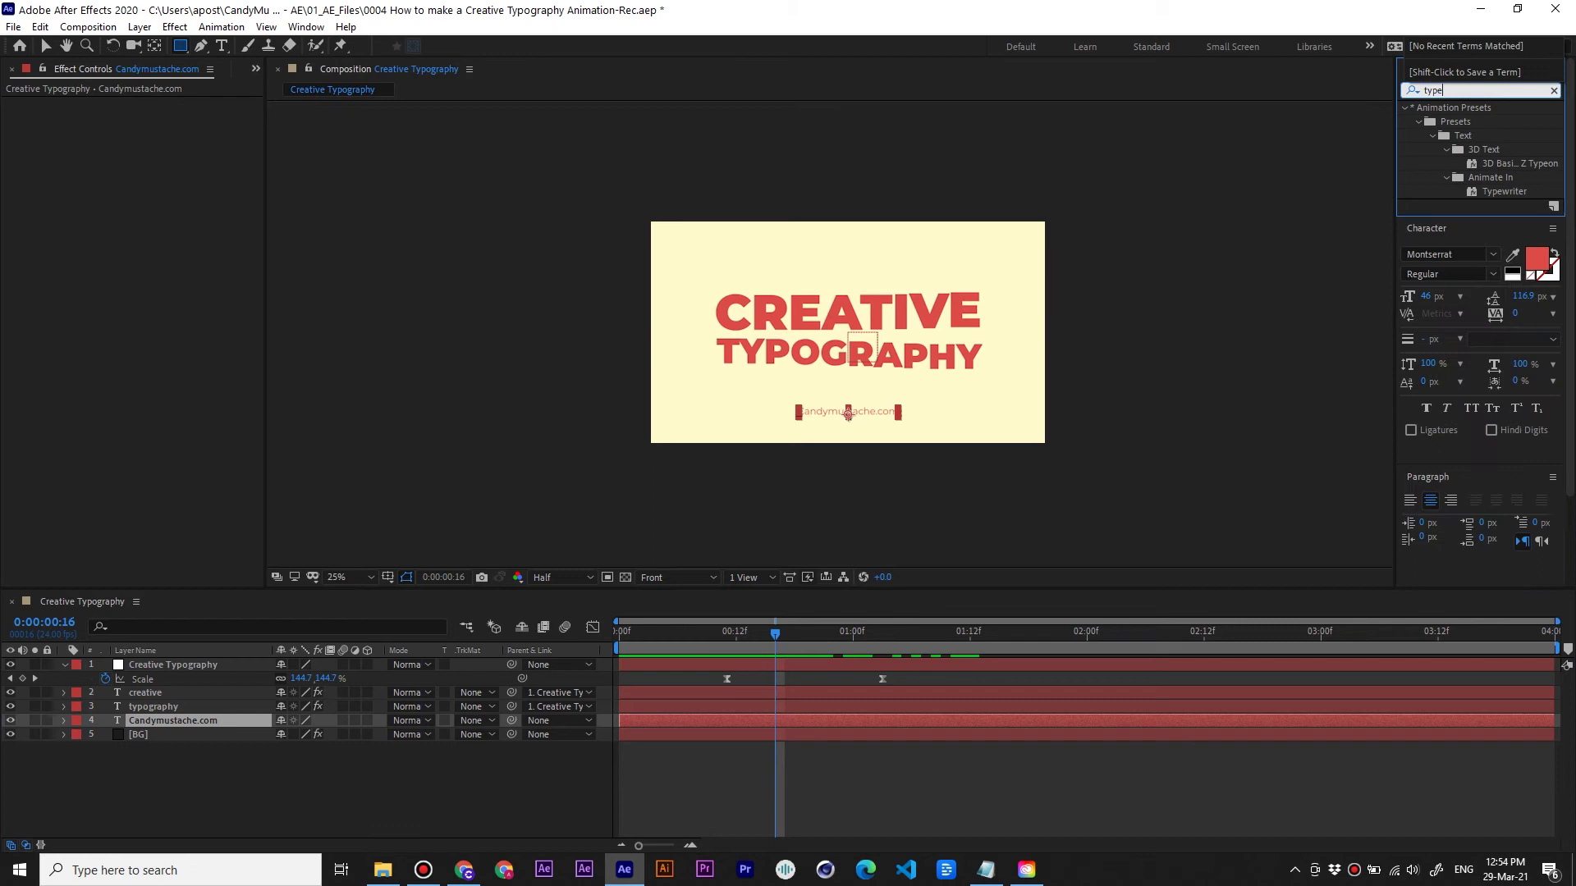
click(1496, 191)
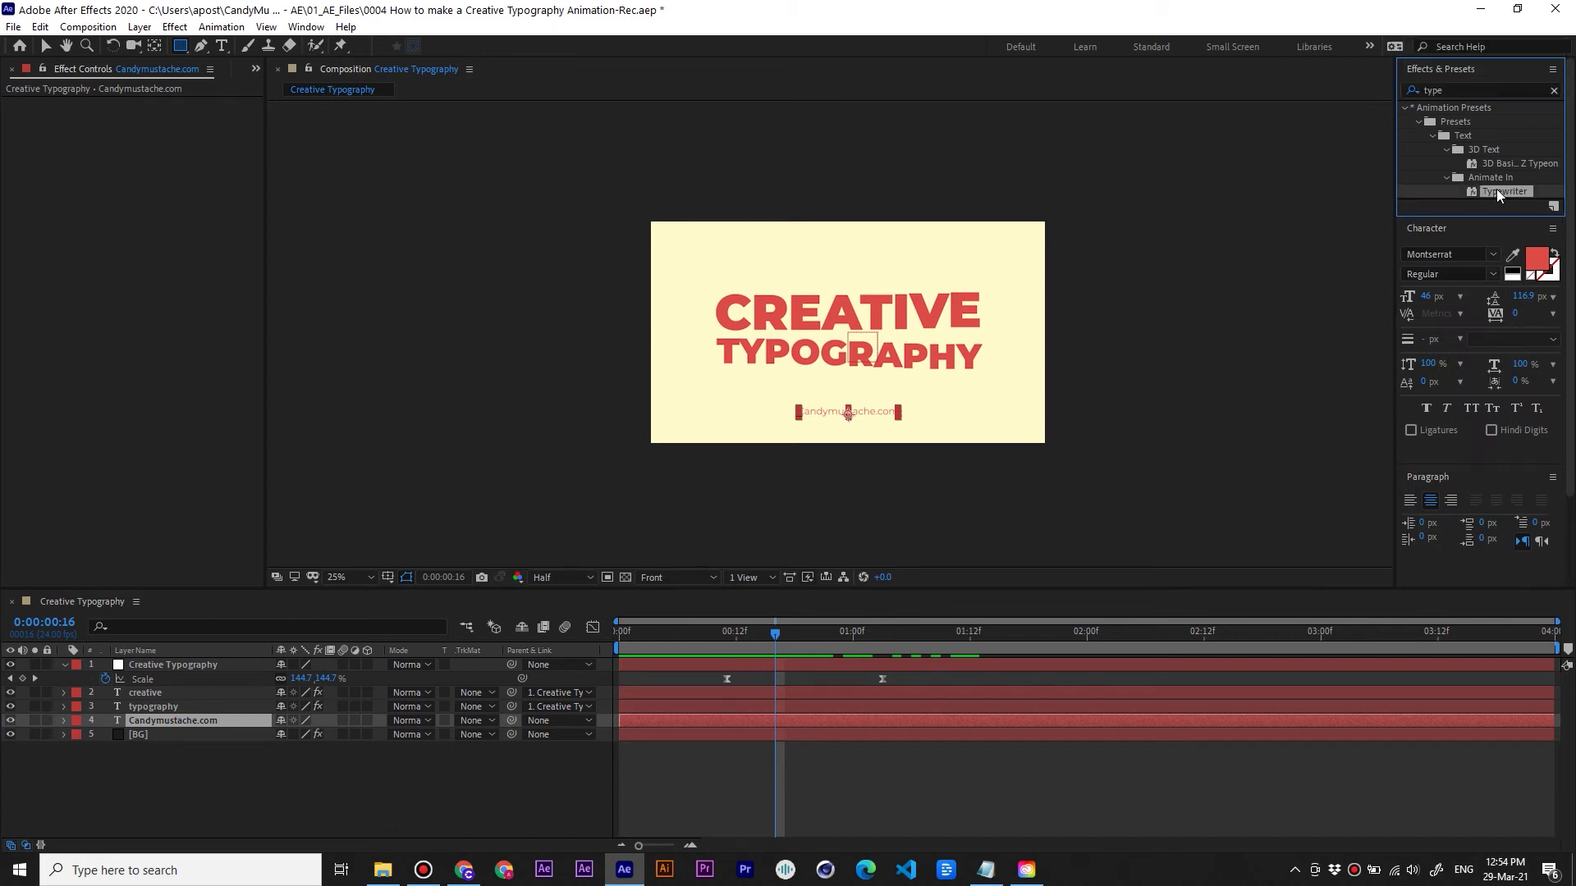
drag(1504, 191, 180, 718)
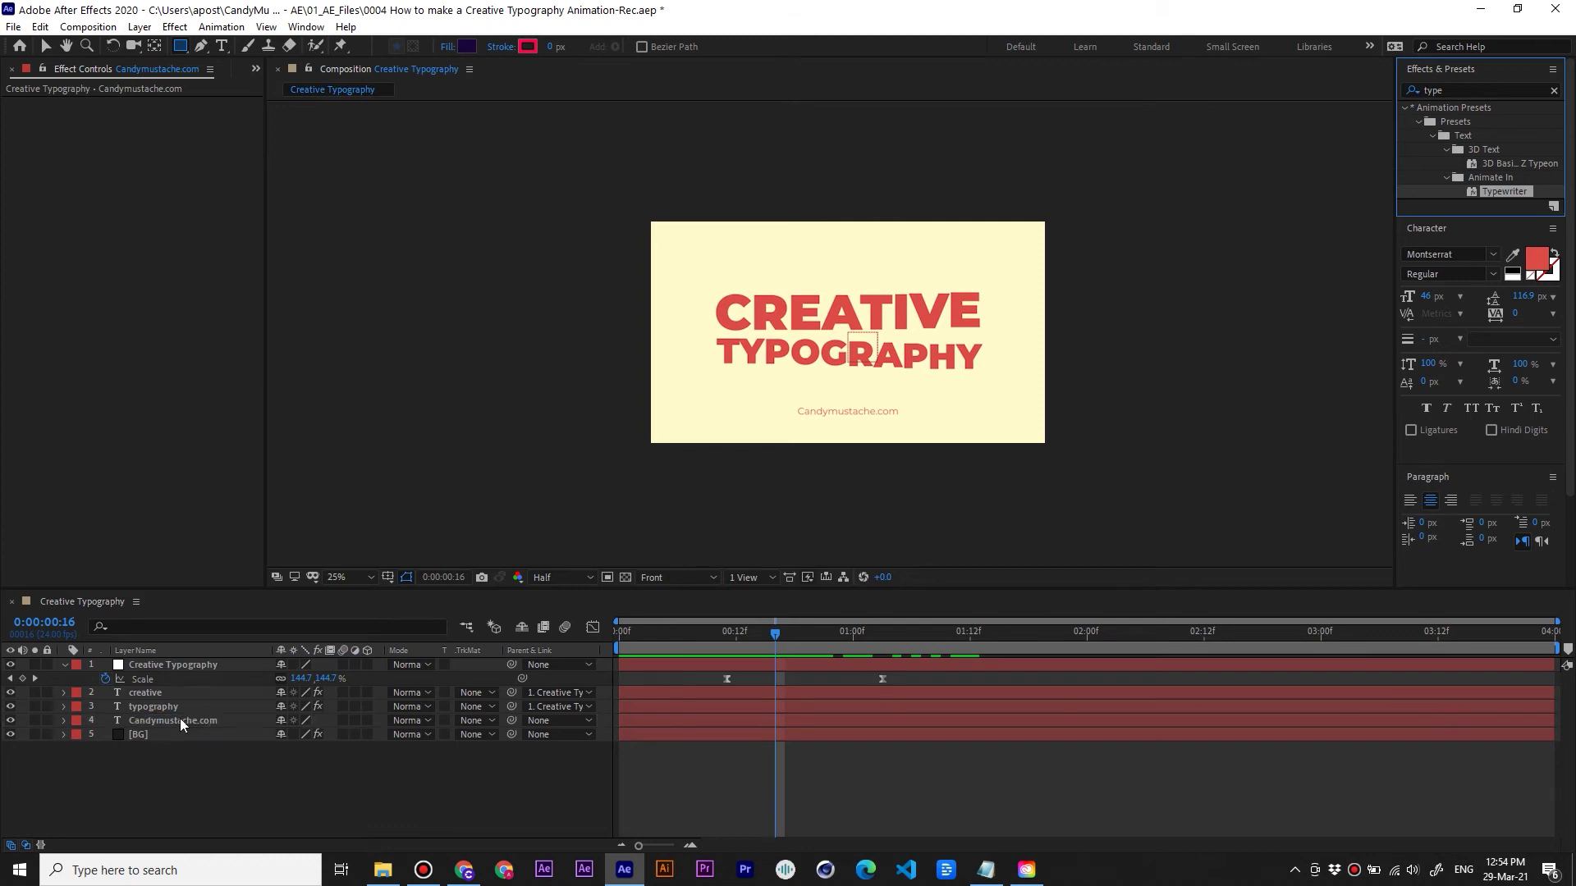
Reveal the Start keyframes of Range Selector 1 under the Candymustache.com layer's Animator 1, and preview the typing effect
click(64, 721)
click(77, 747)
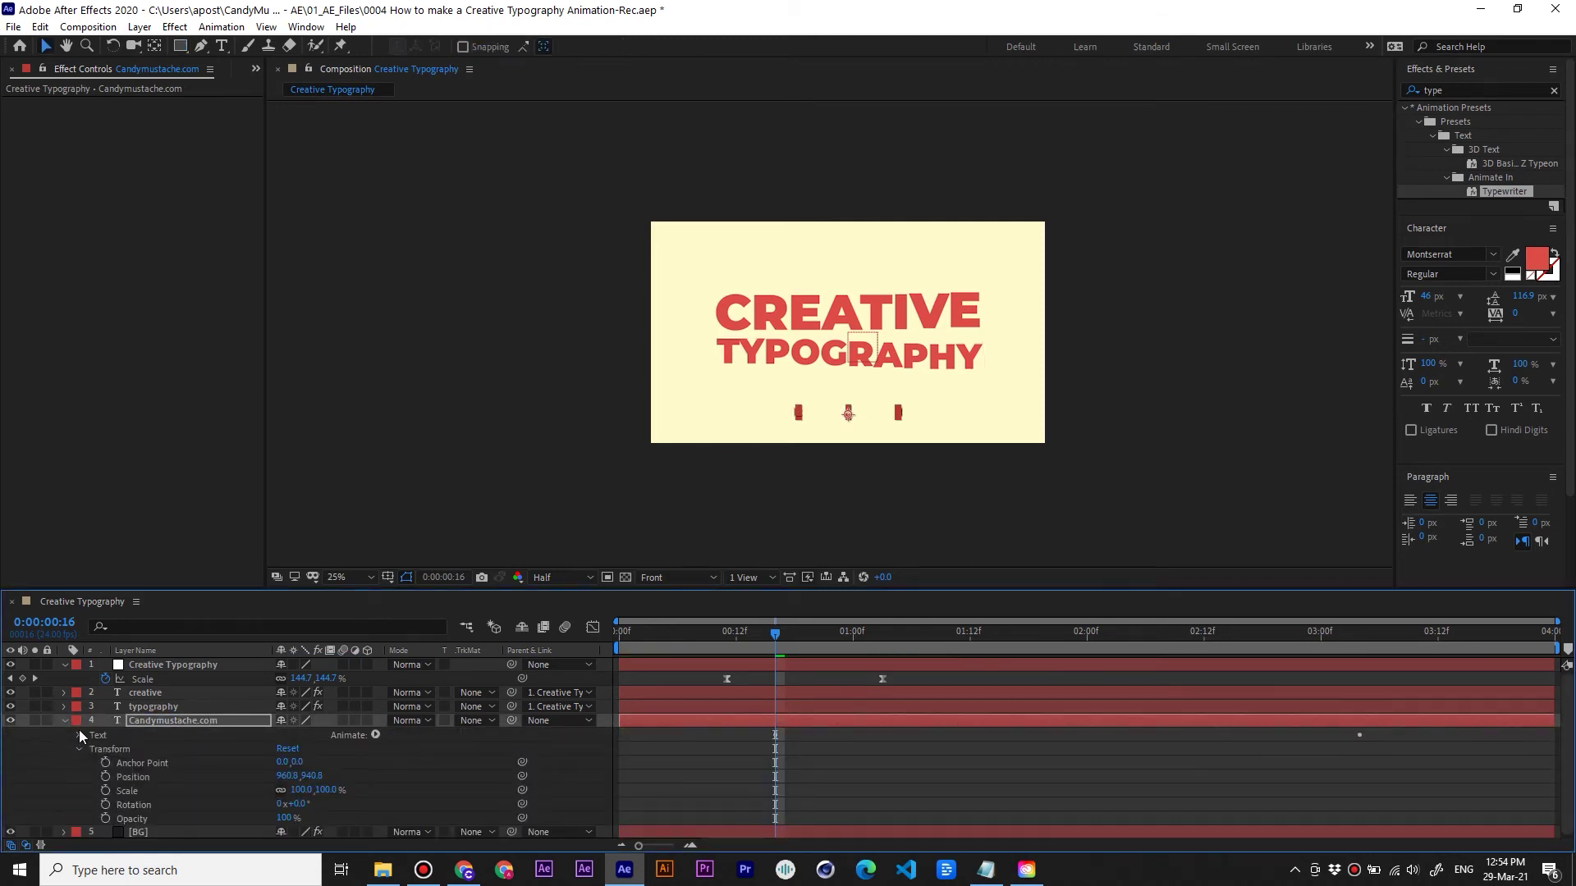
click(79, 736)
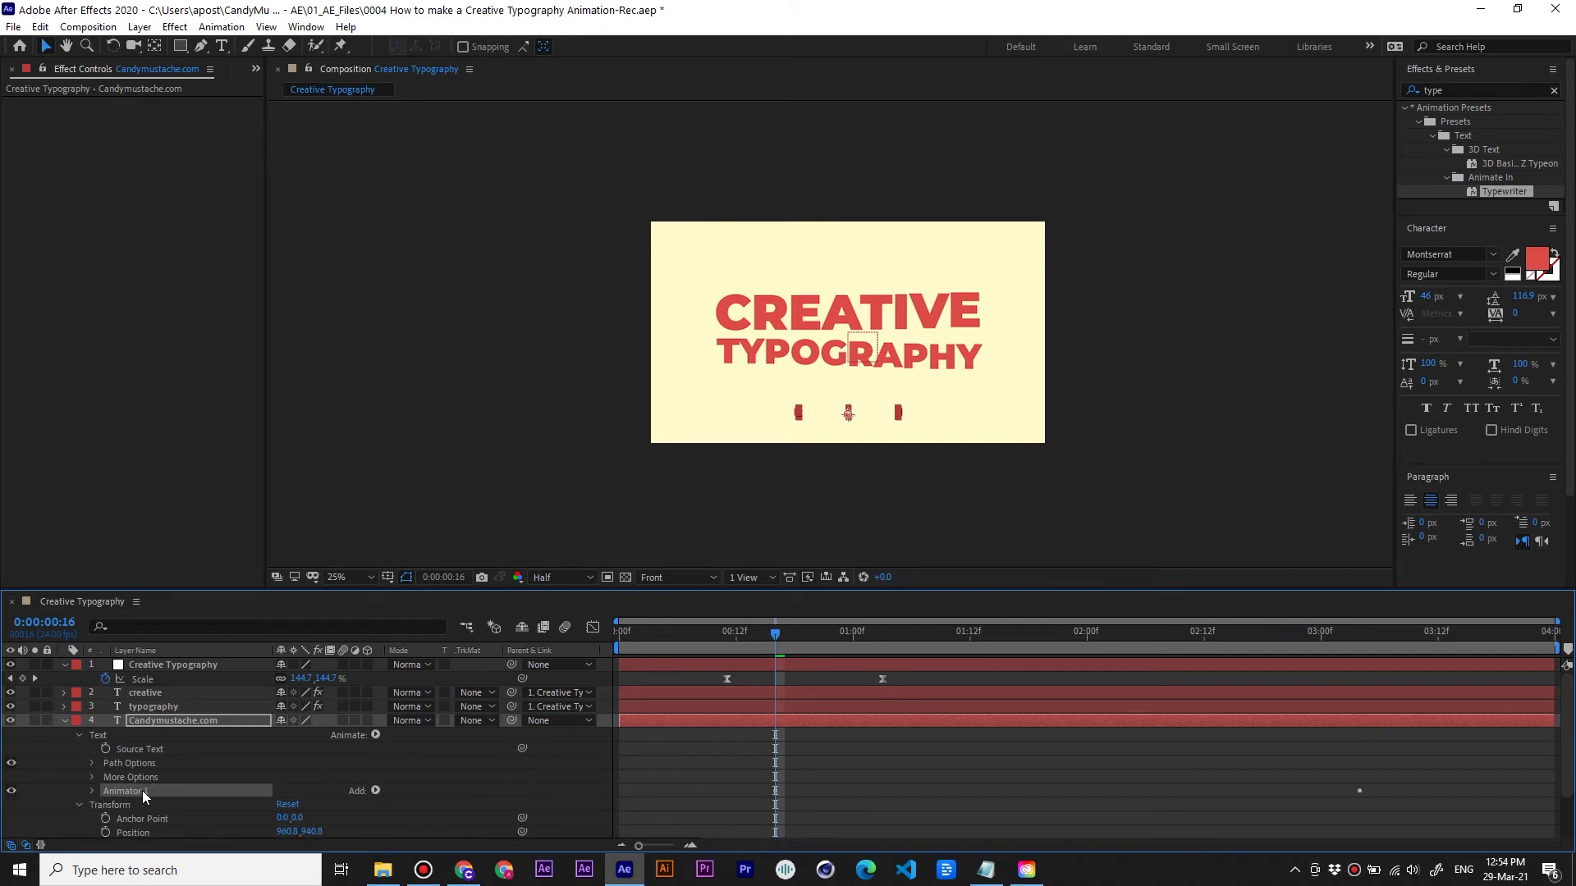
click(91, 791)
scroll(164, 772, down, 3)
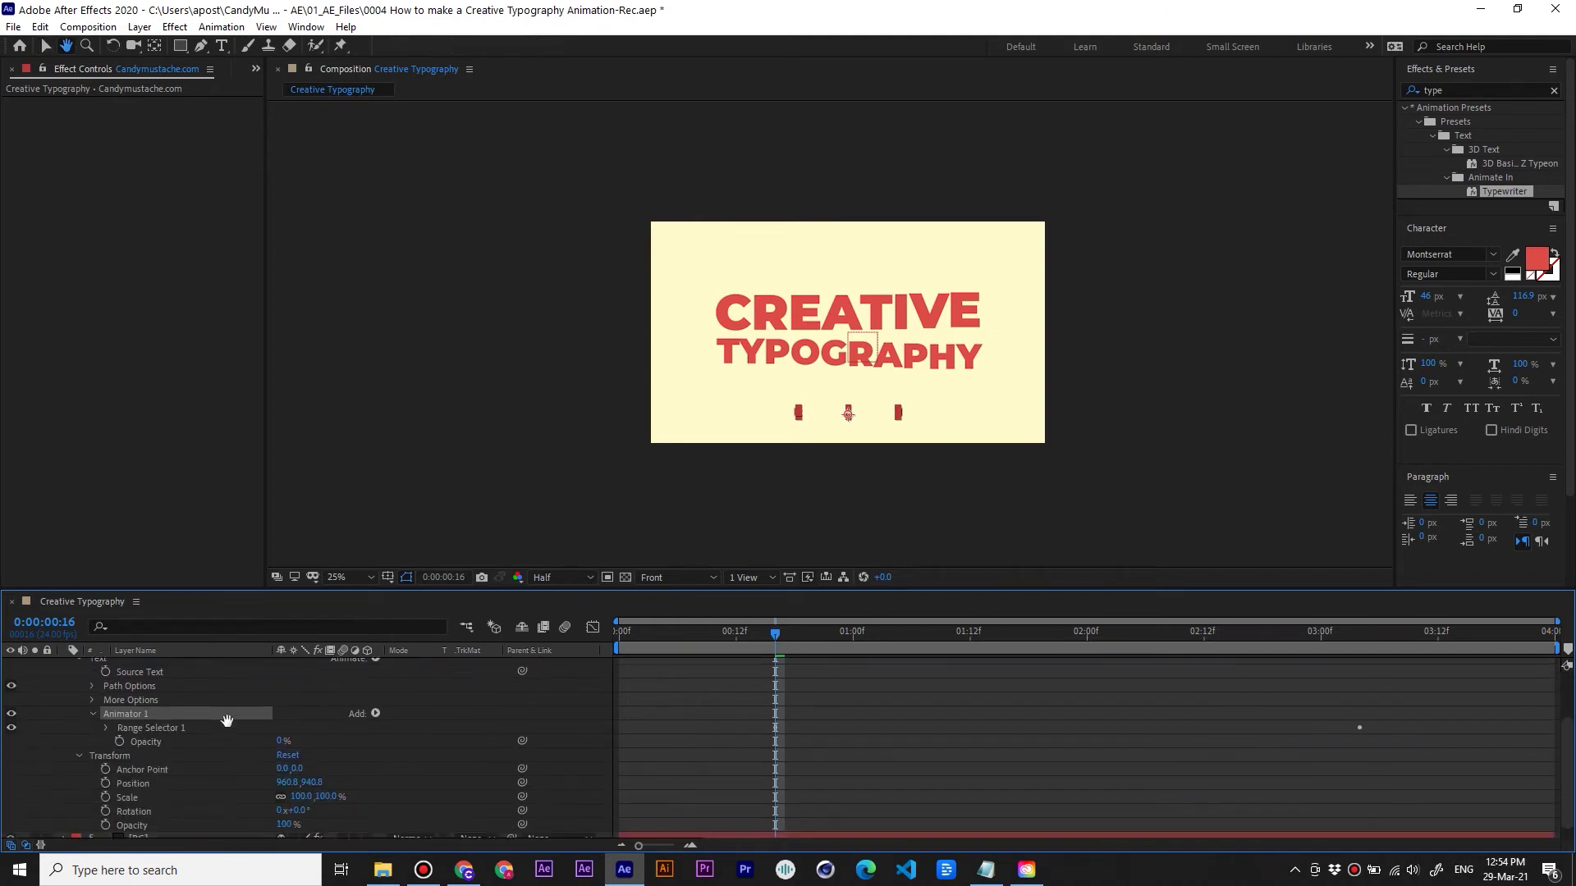
click(106, 720)
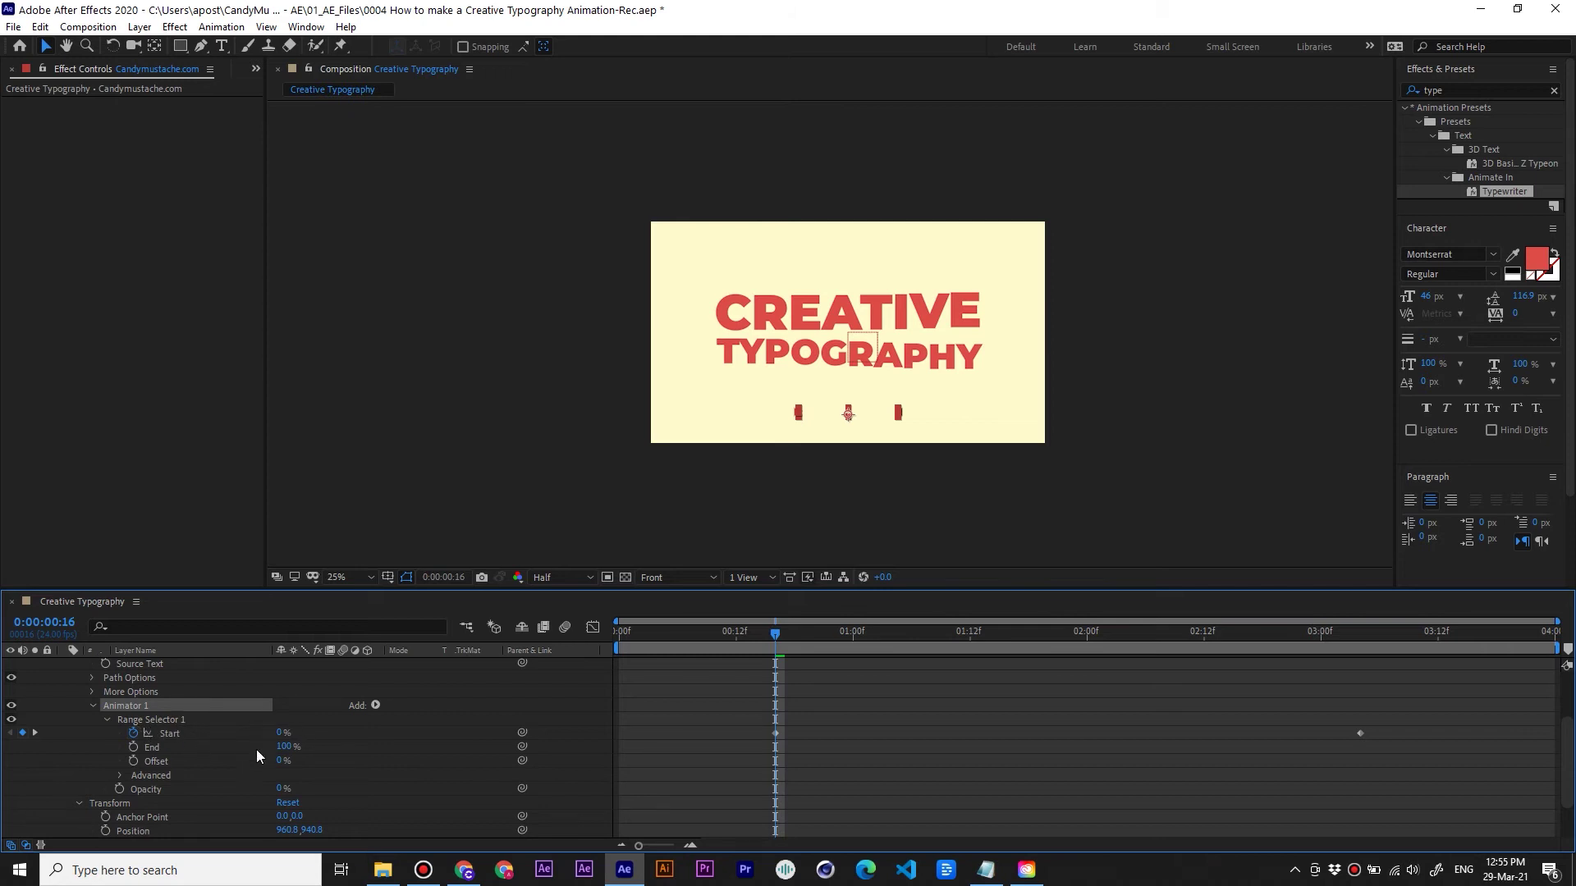
drag(787, 637, 726, 727)
click(726, 726)
key(space)
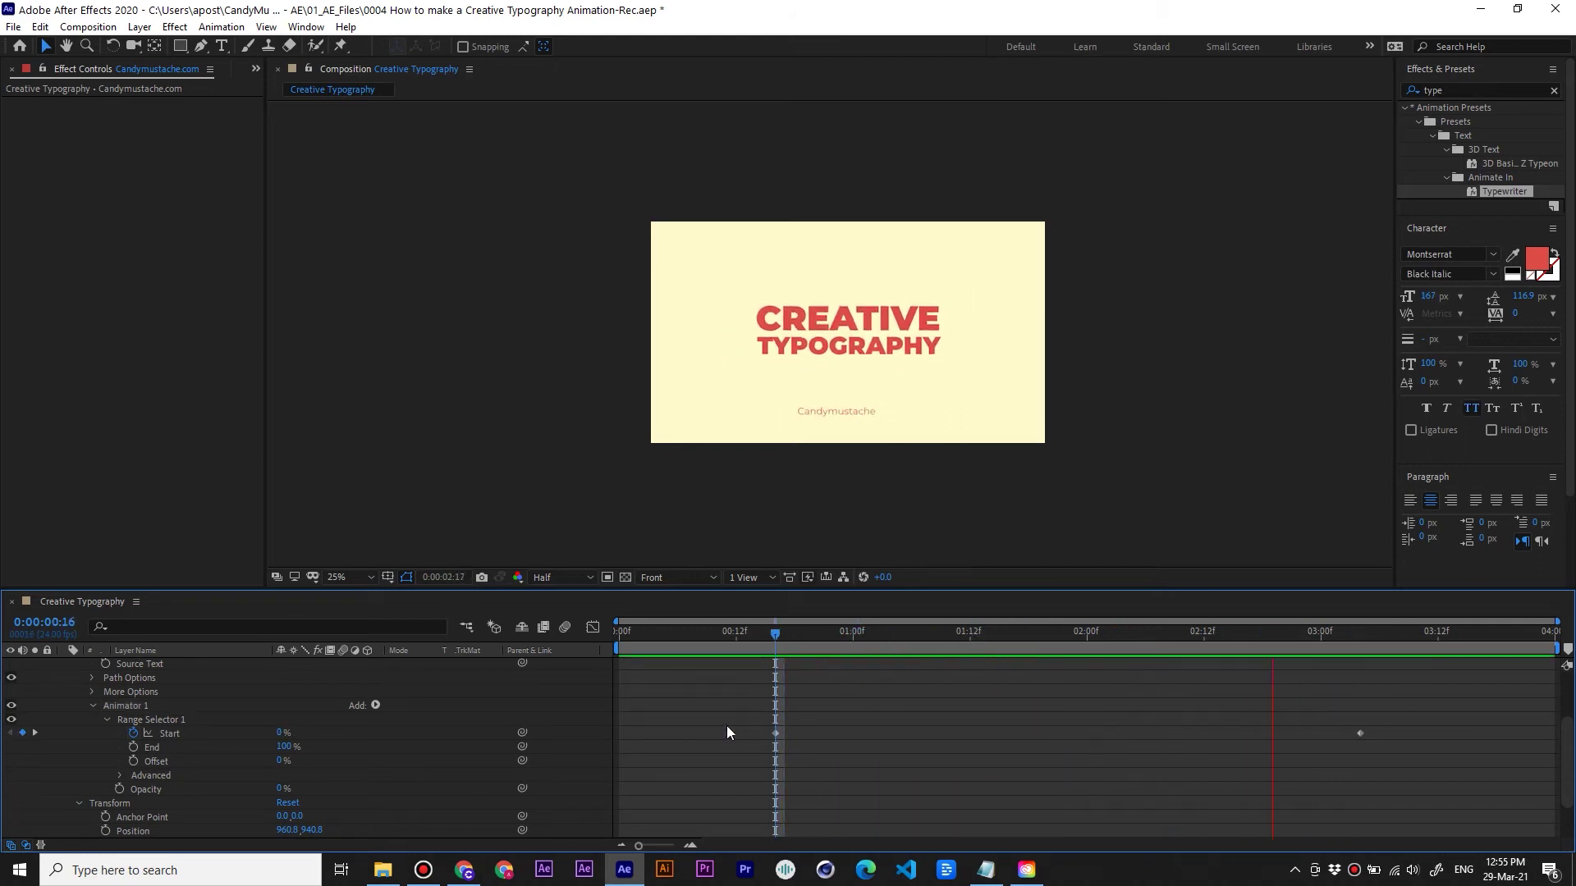
key(k)
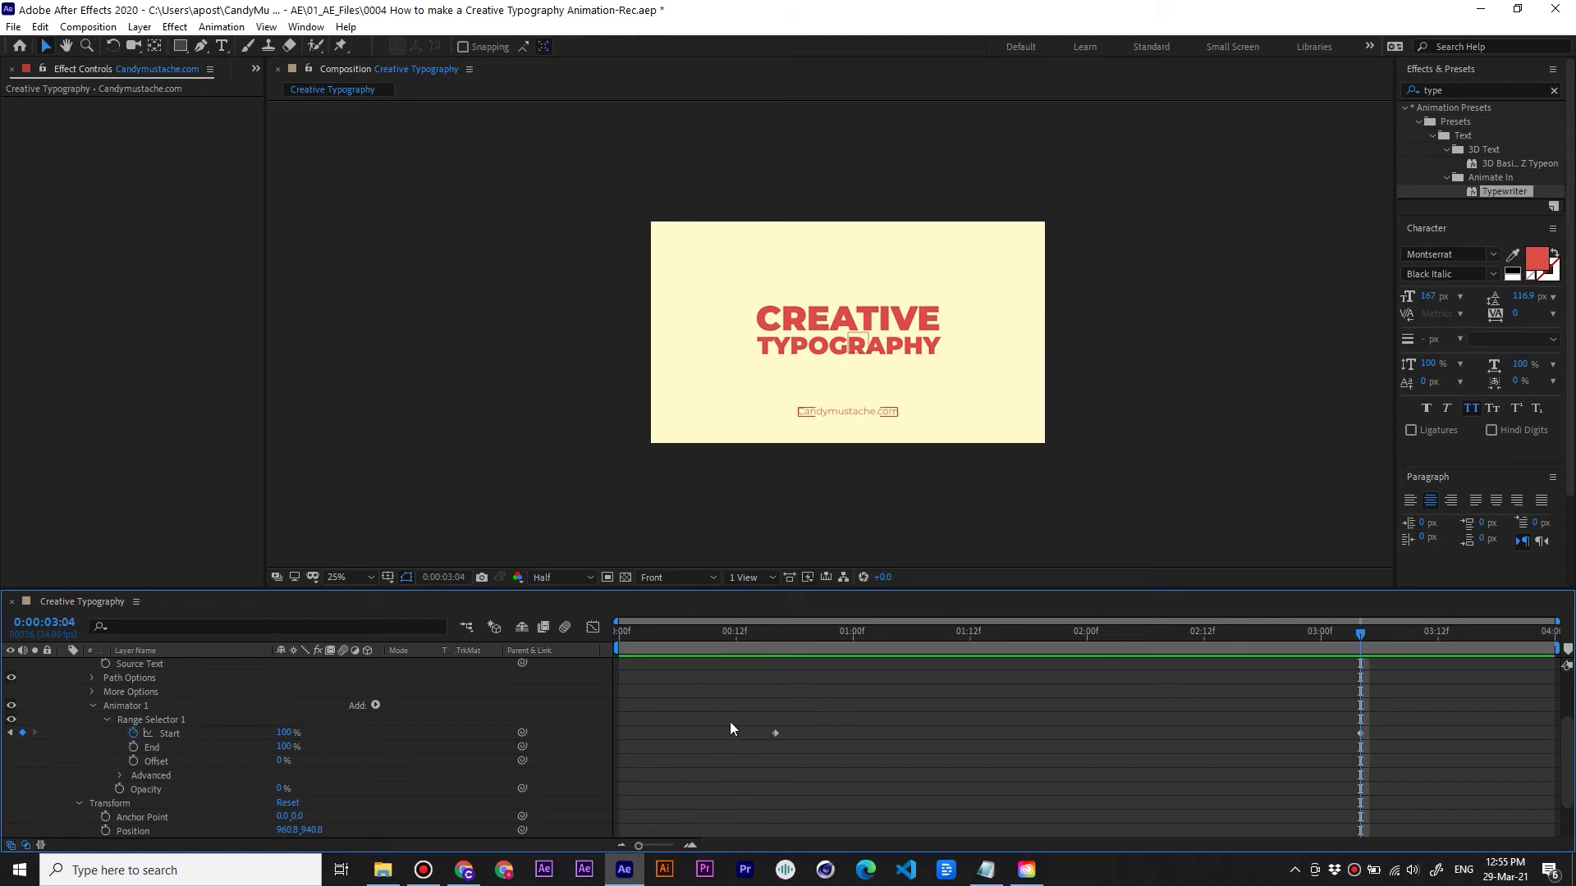
Move the Candymustache.com layer's last Start keyframe earlier, to about 2:08, and preview the faster typing
key(period)
key(period)
drag(949, 471, 937, 408)
key(v)
drag(1358, 732, 1166, 734)
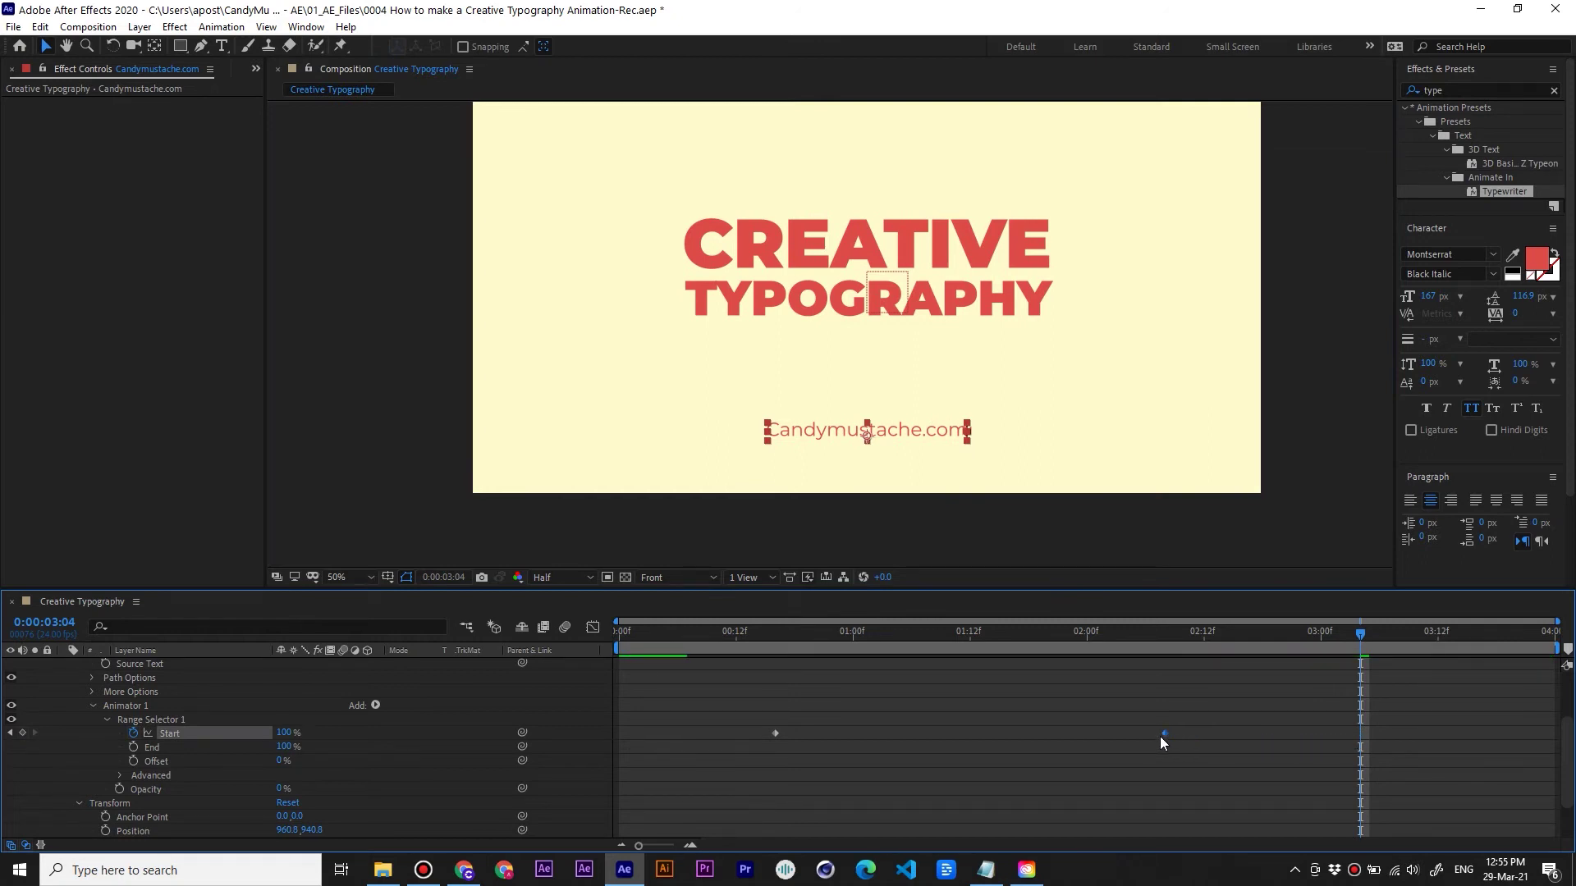
click(721, 649)
key(space)
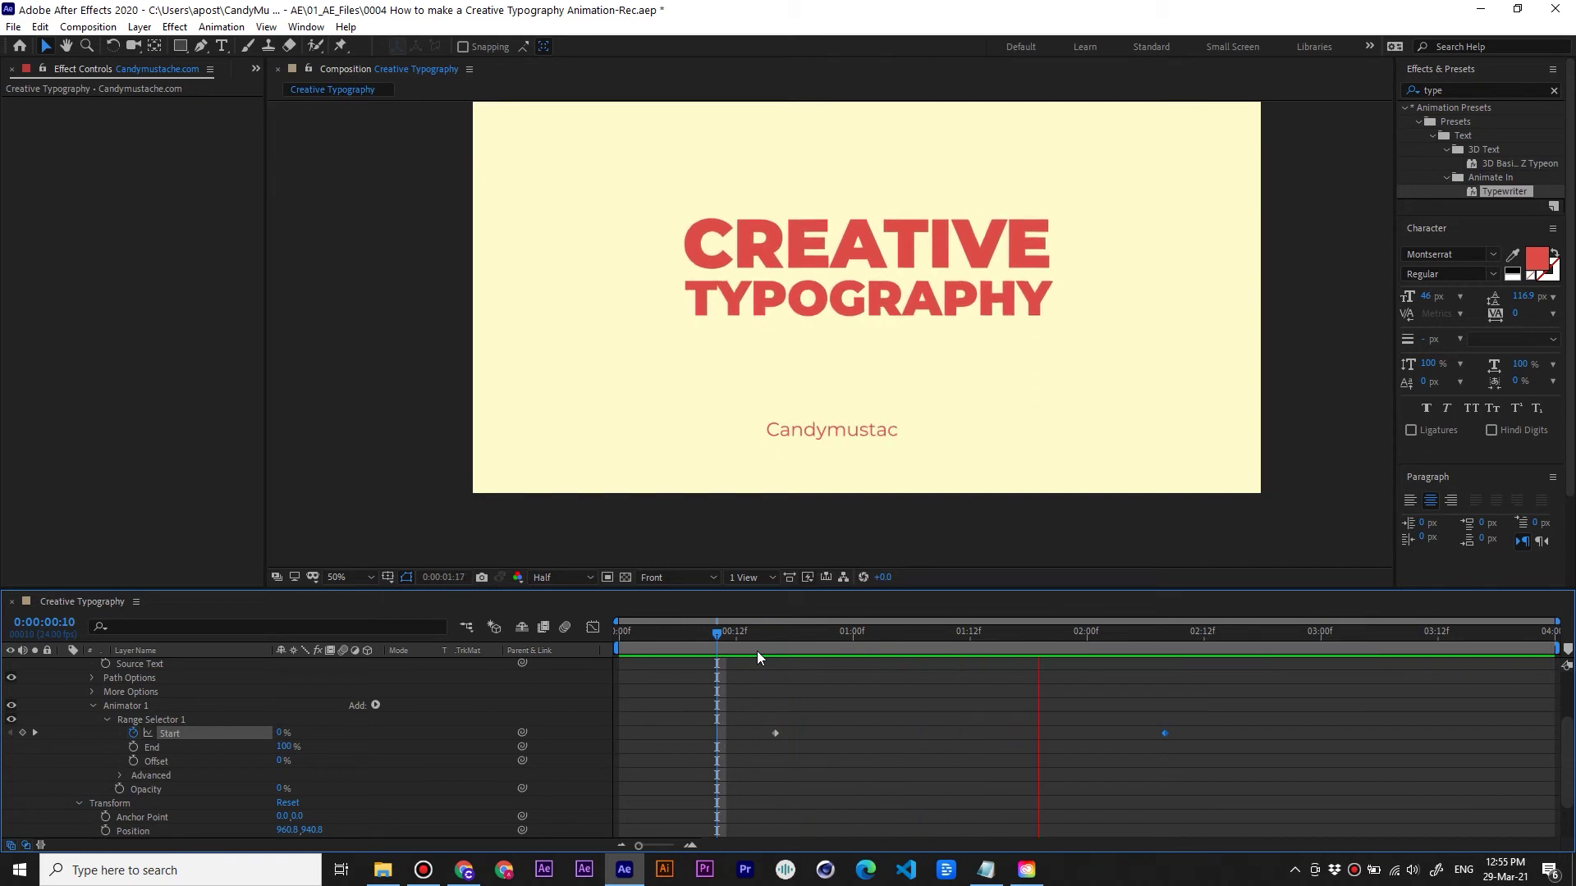
Move the Candymustache.com layer's last Start keyframe to 2:00 and preview from near the start
drag(1162, 733, 1096, 740)
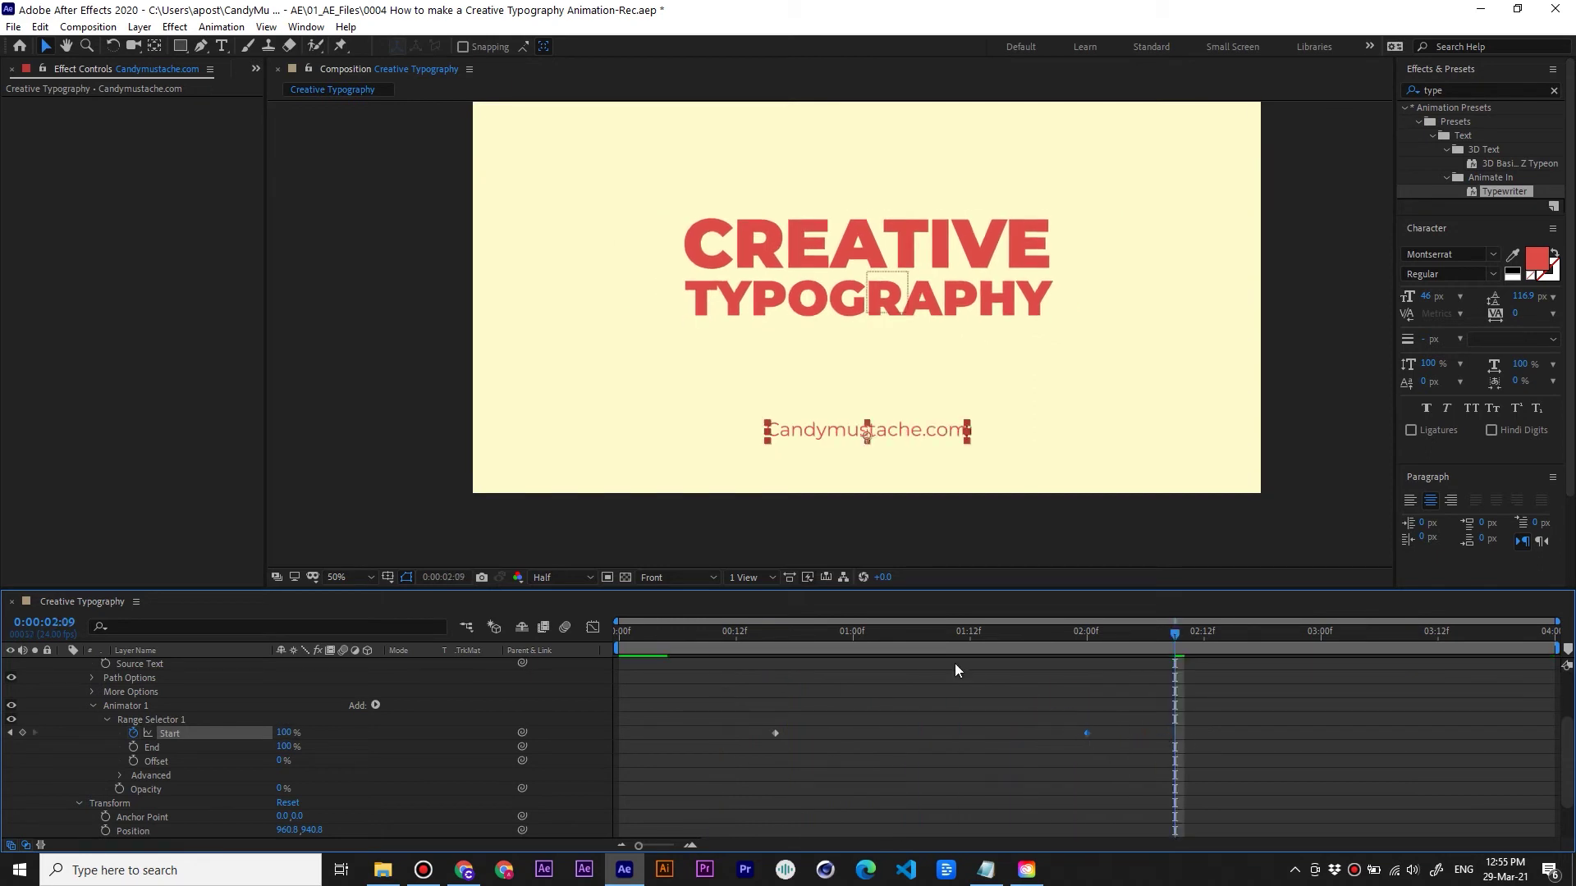
click(628, 648)
key(space)
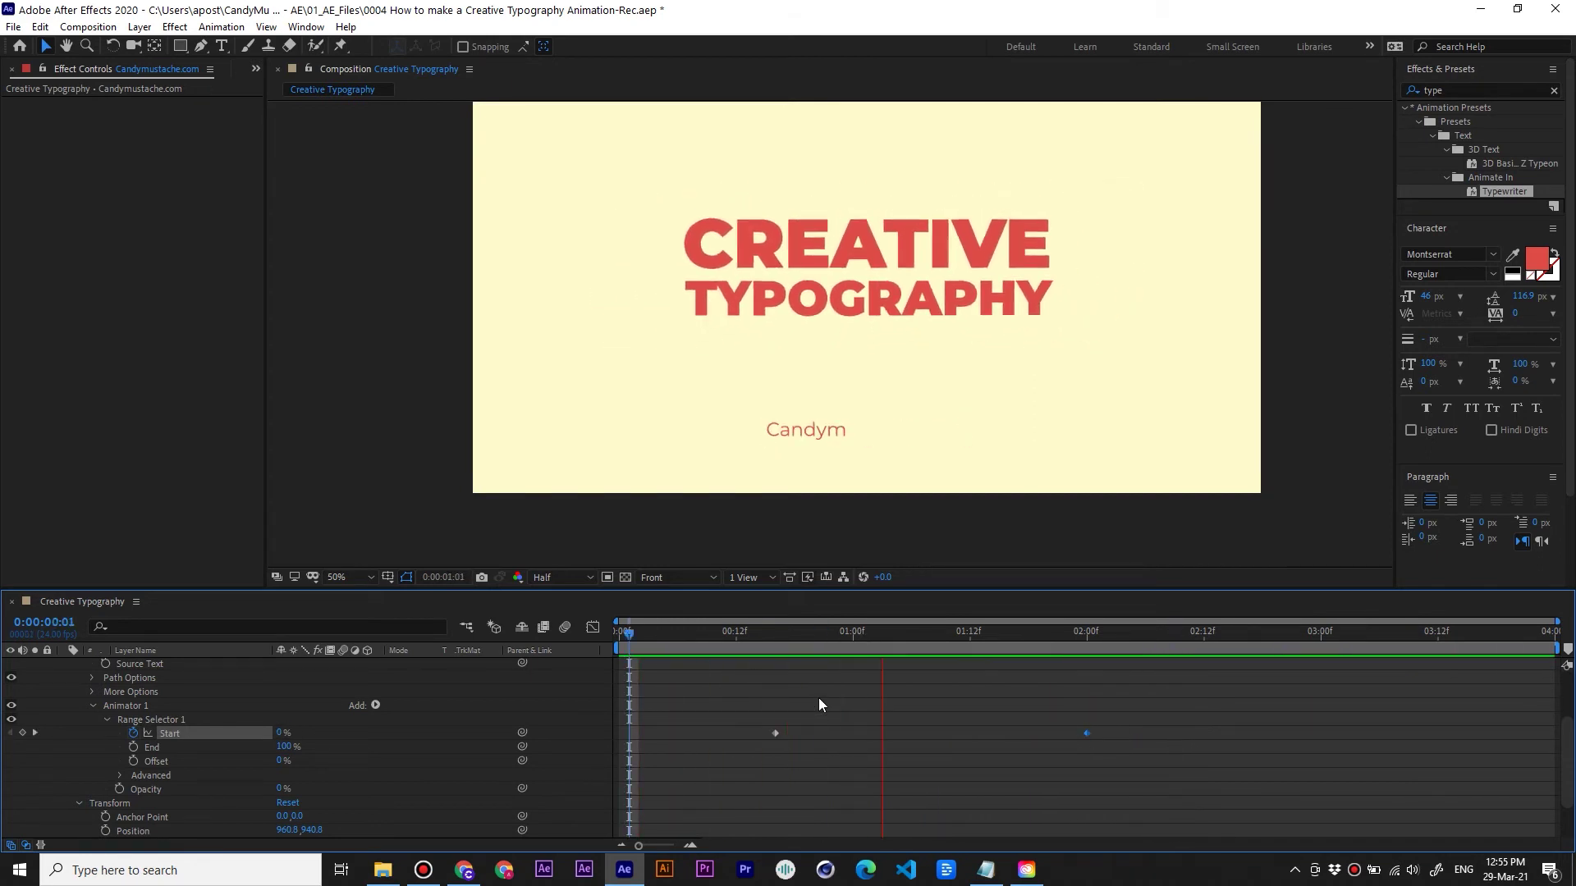
key(space)
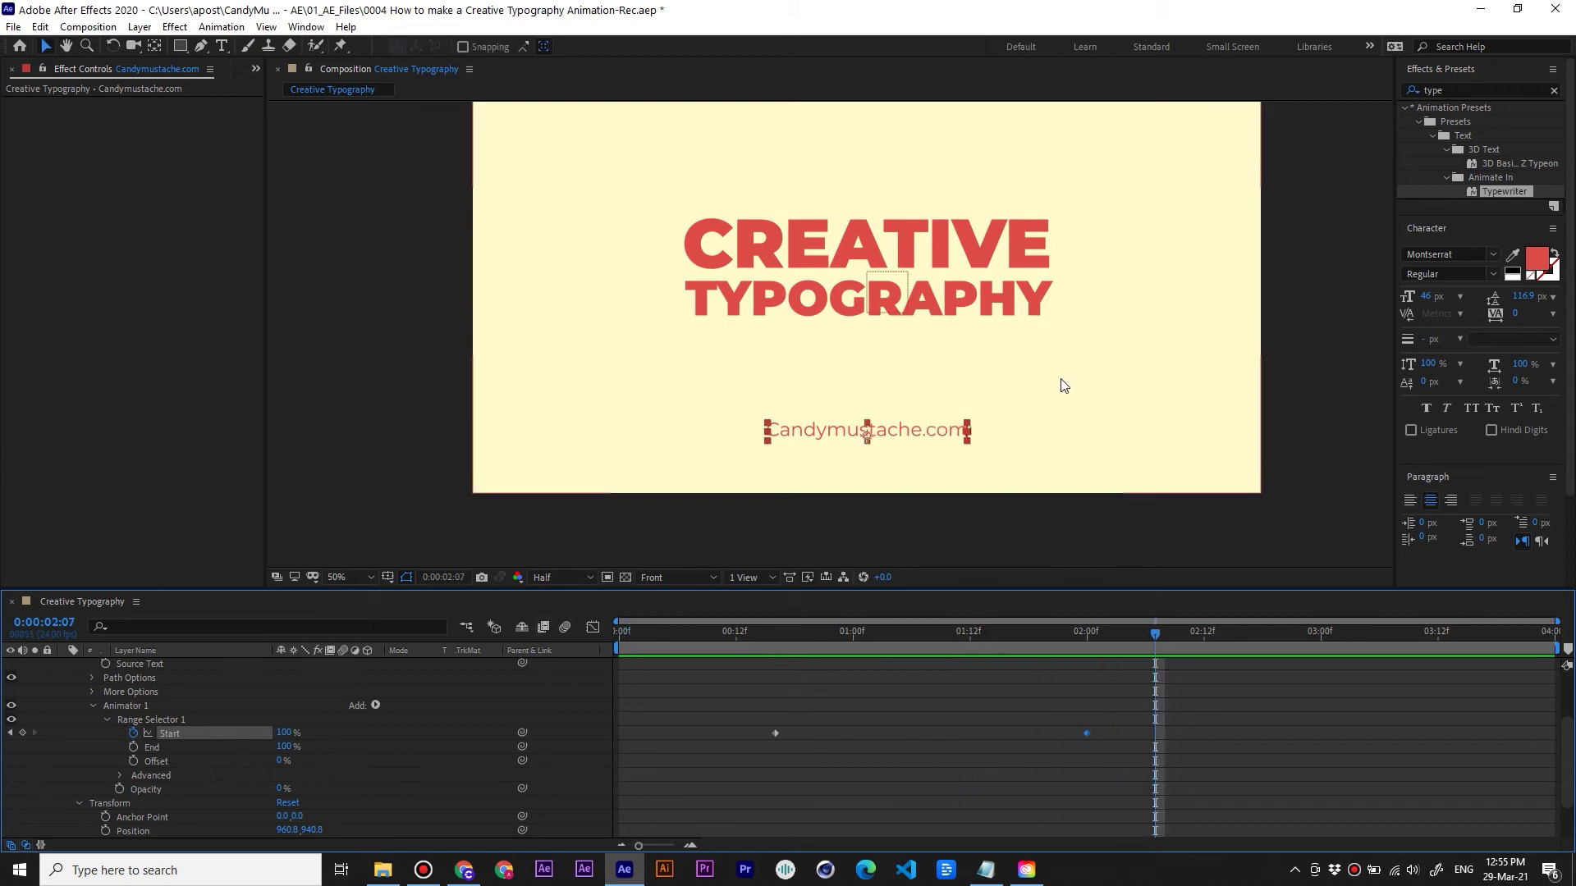
Show only the keyframed properties of the Candymustache.com layer and preview the whole animation from the start
scroll(928, 394, down, 2)
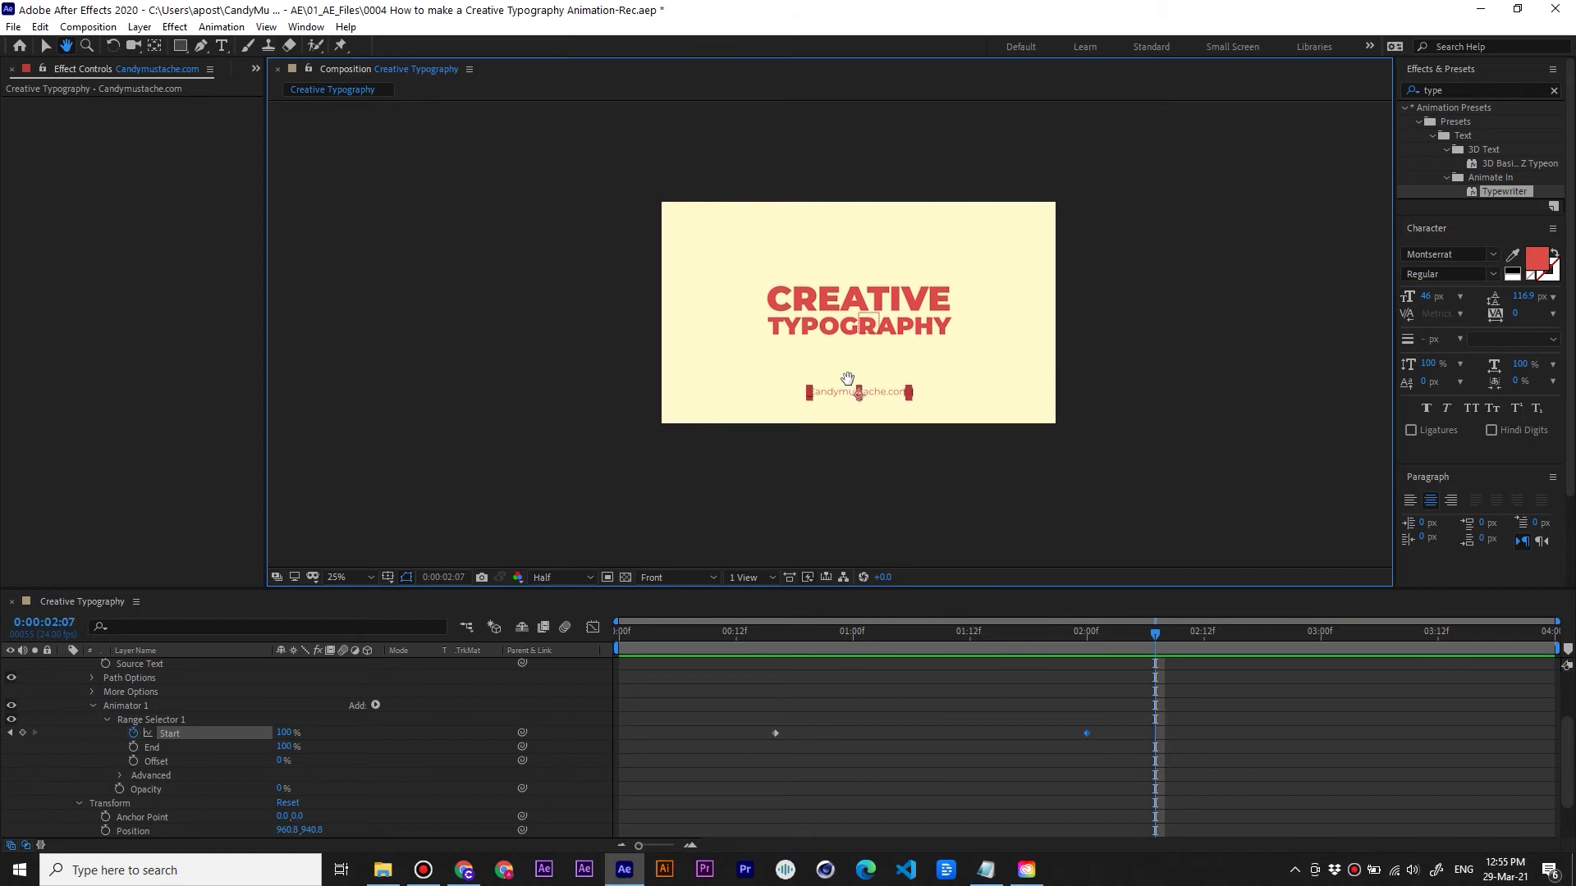
click(406, 733)
key(u)
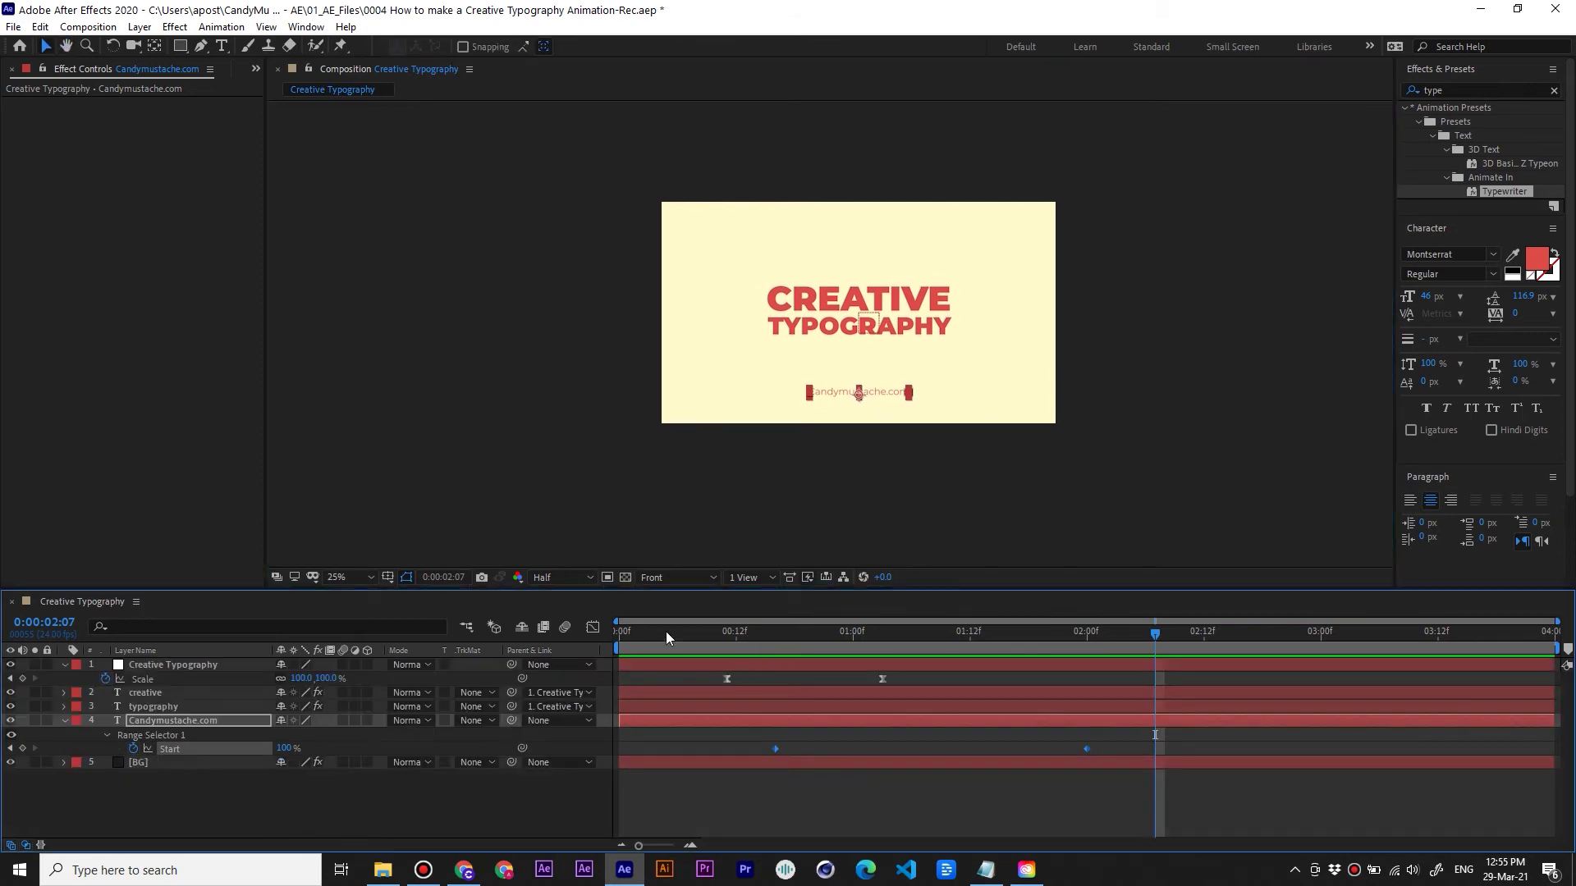
key(Home)
key(space)
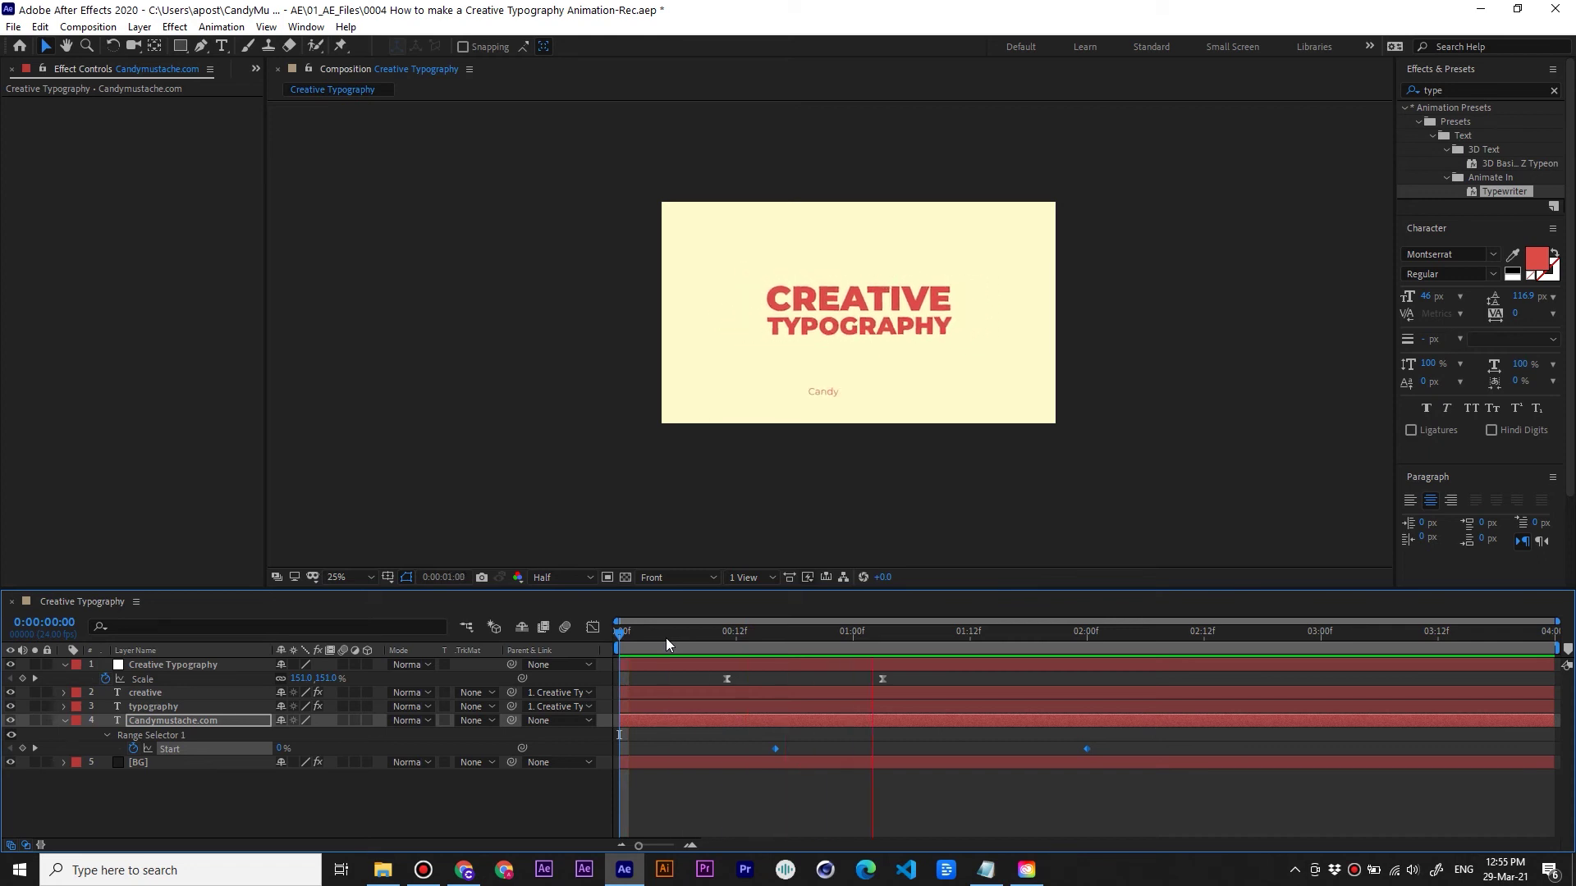
key(space)
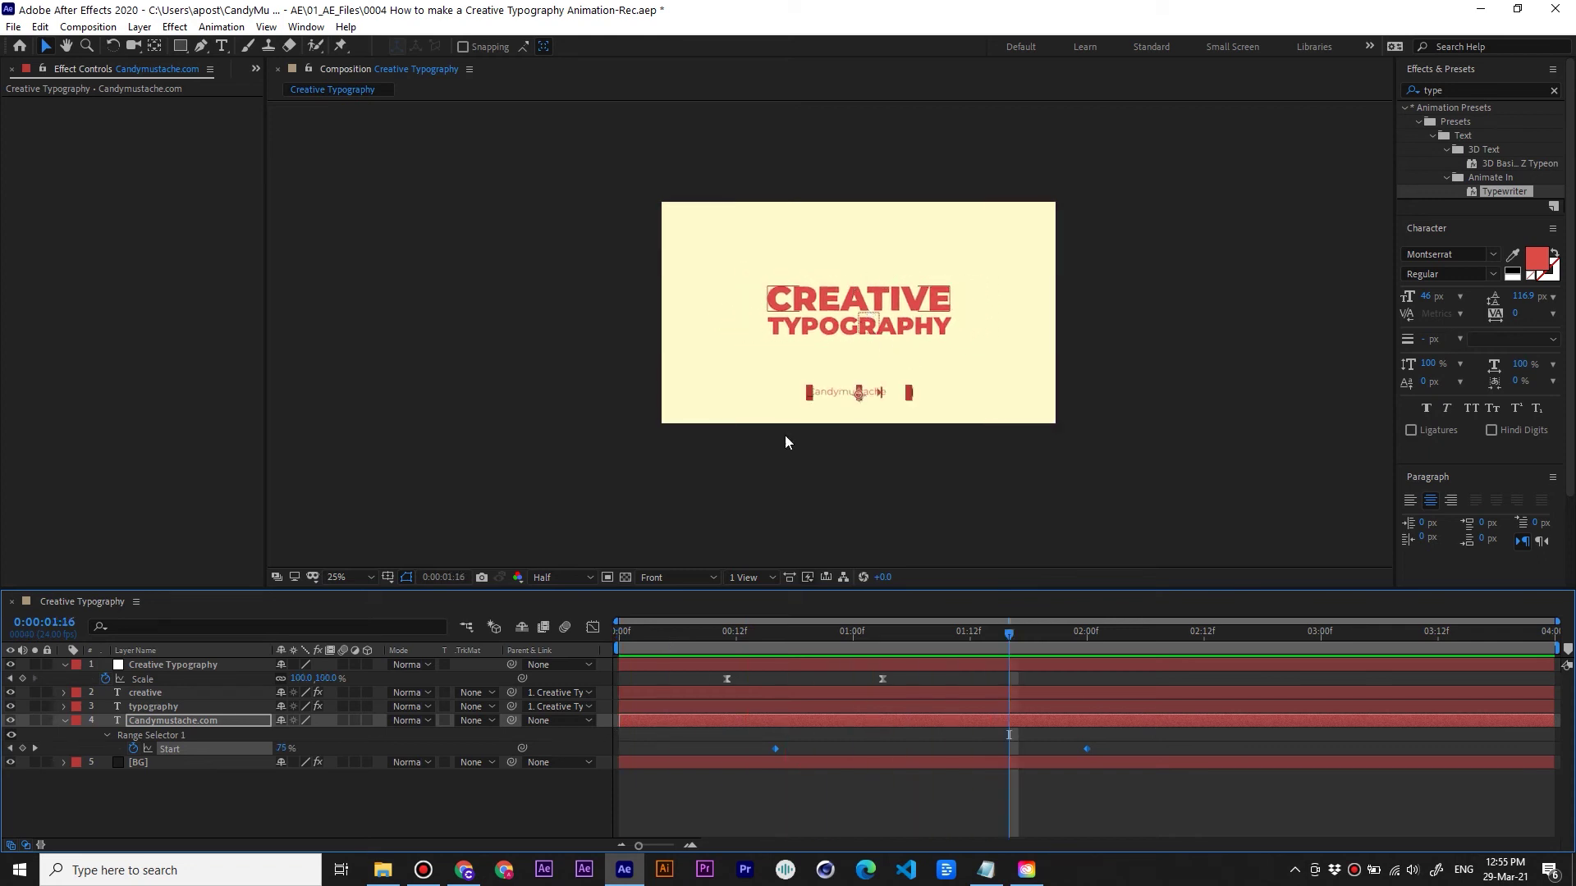
key(Home)
key(space)
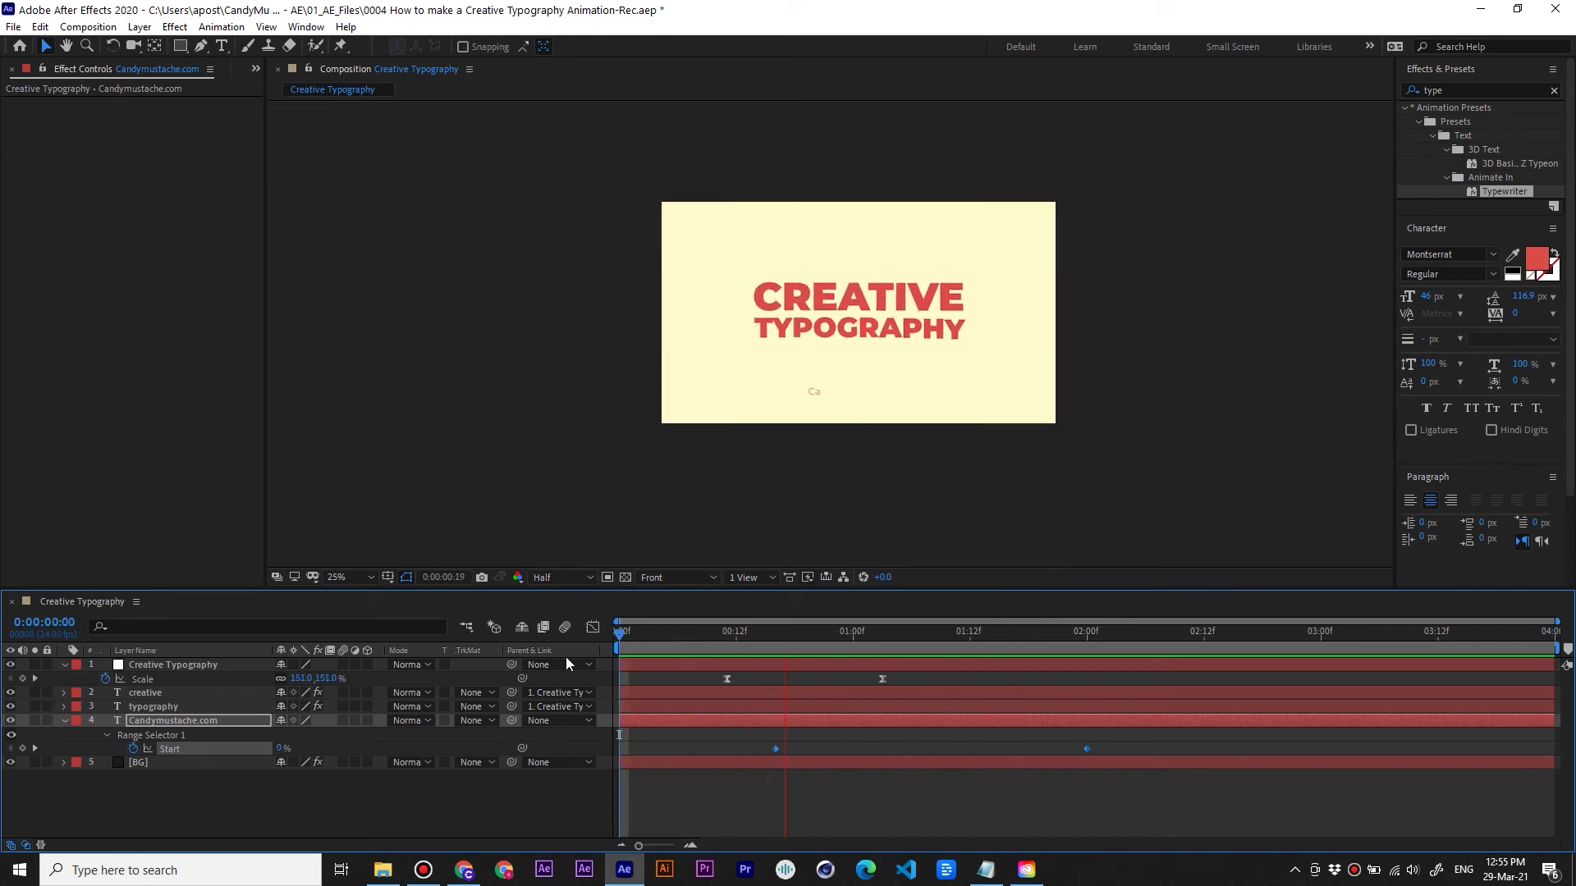
key(space)
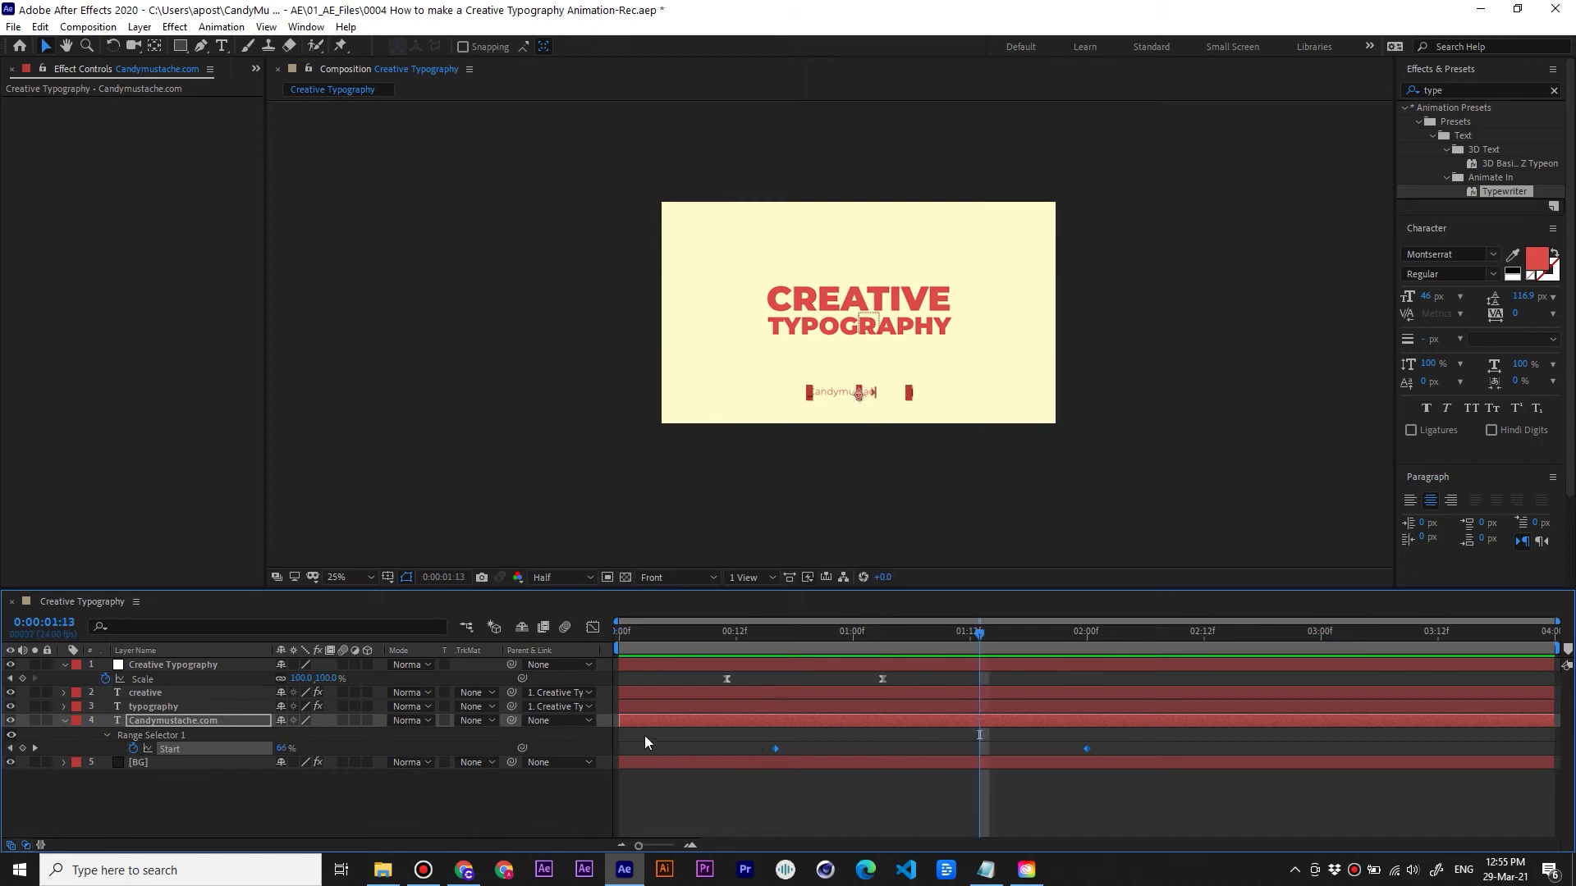
Trim the start of the Candymustache.com layer to its first Start keyframe at 0:16, and preview from the beginning
drag(620, 720, 774, 720)
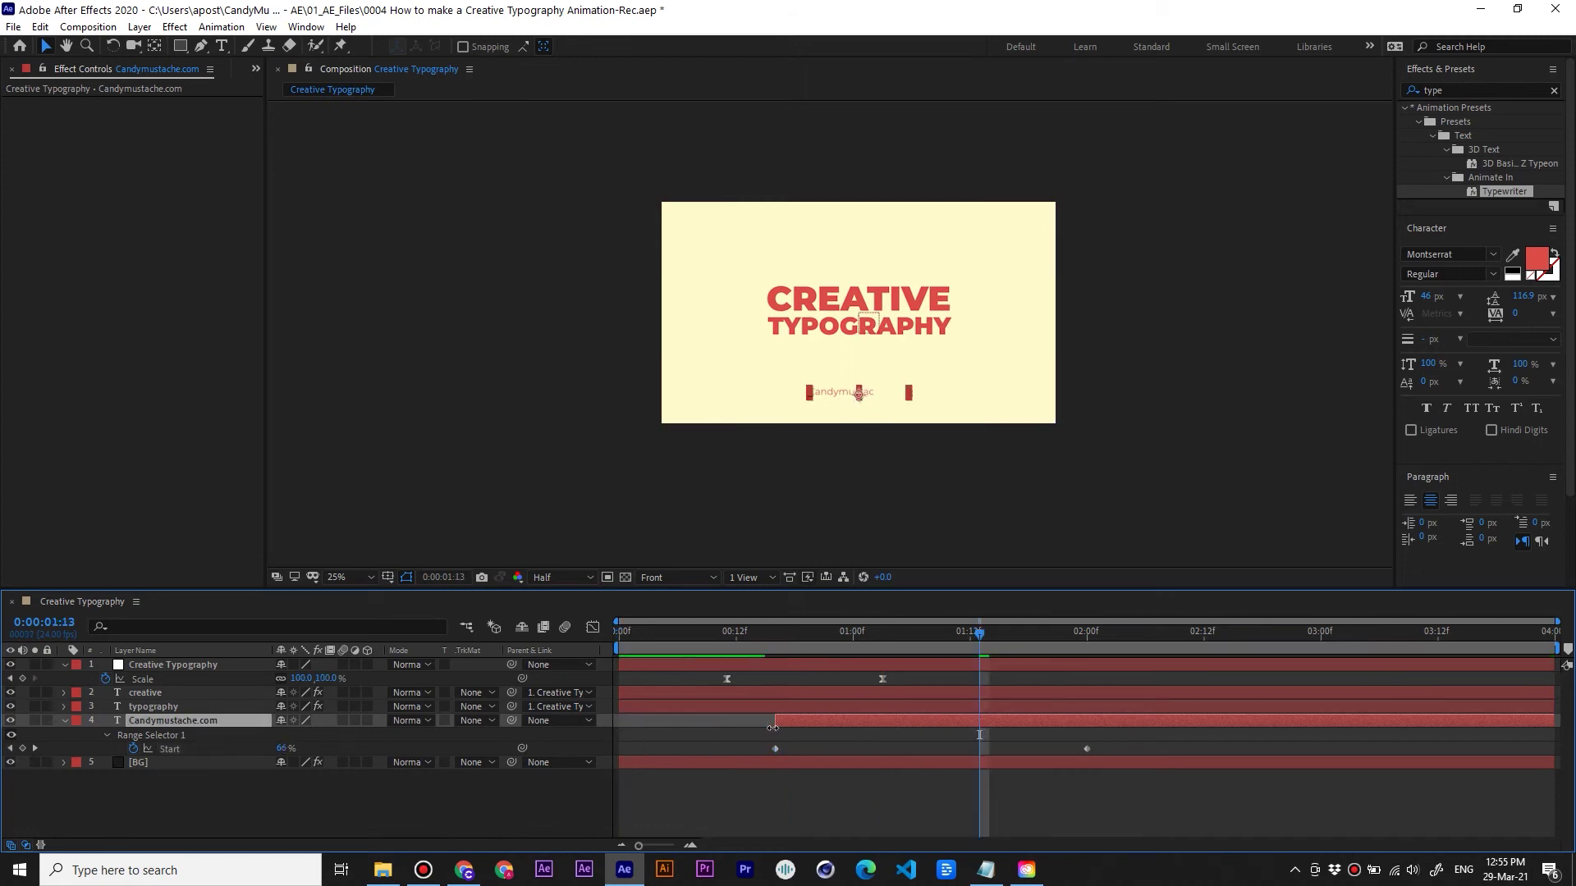
key(Home)
key(space)
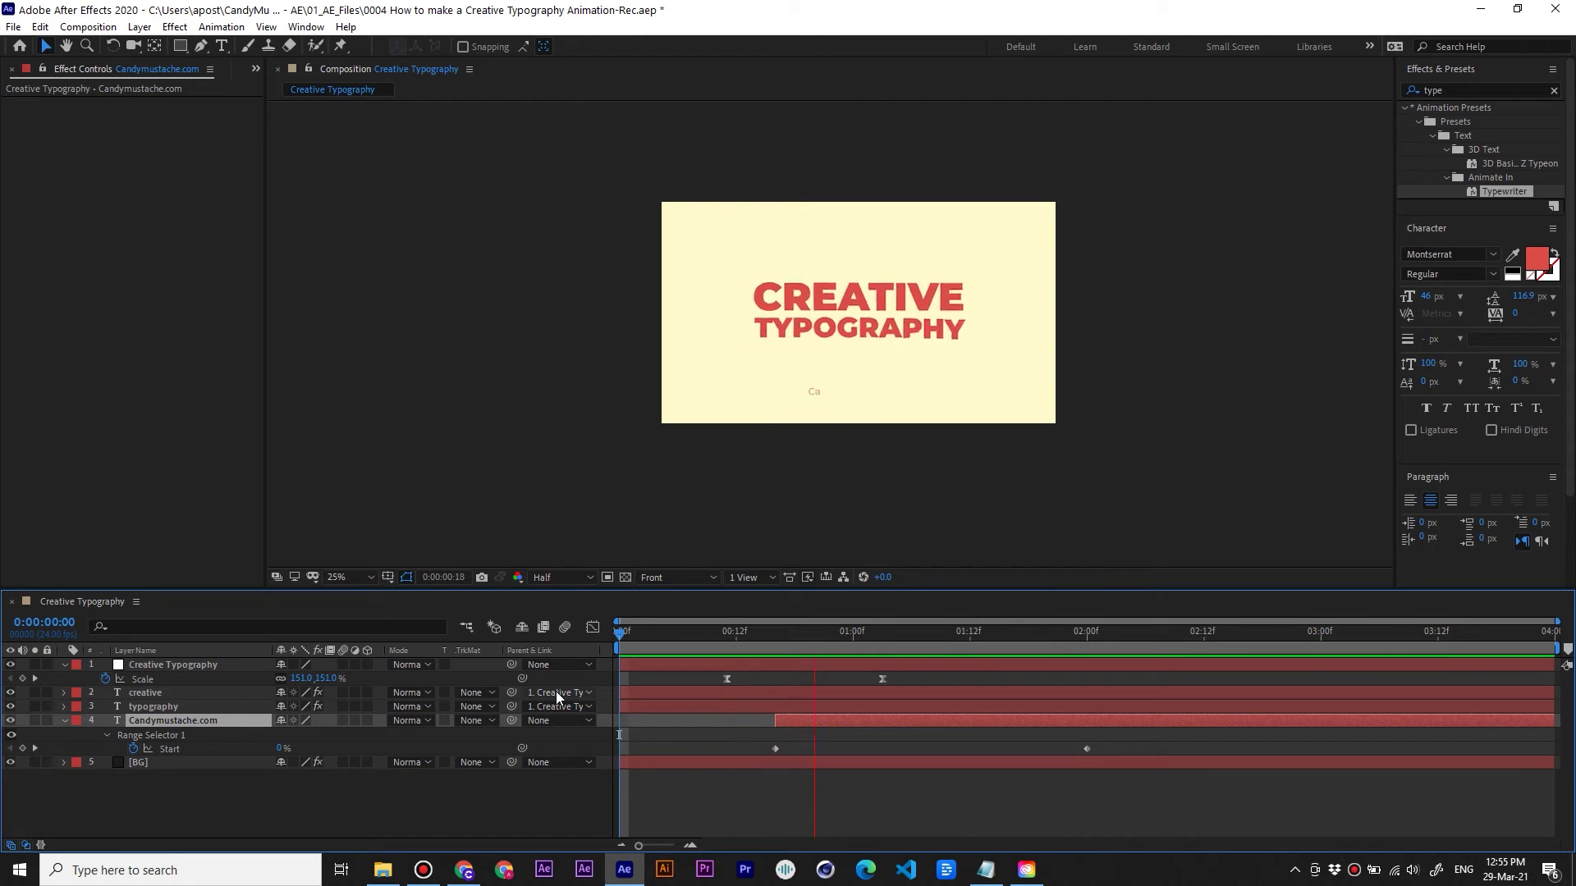
Shift the Candymustache.com layer with its keyframes to start at 1:03, where the null's scale-down ends, and preview the whole animation
drag(771, 633, 880, 650)
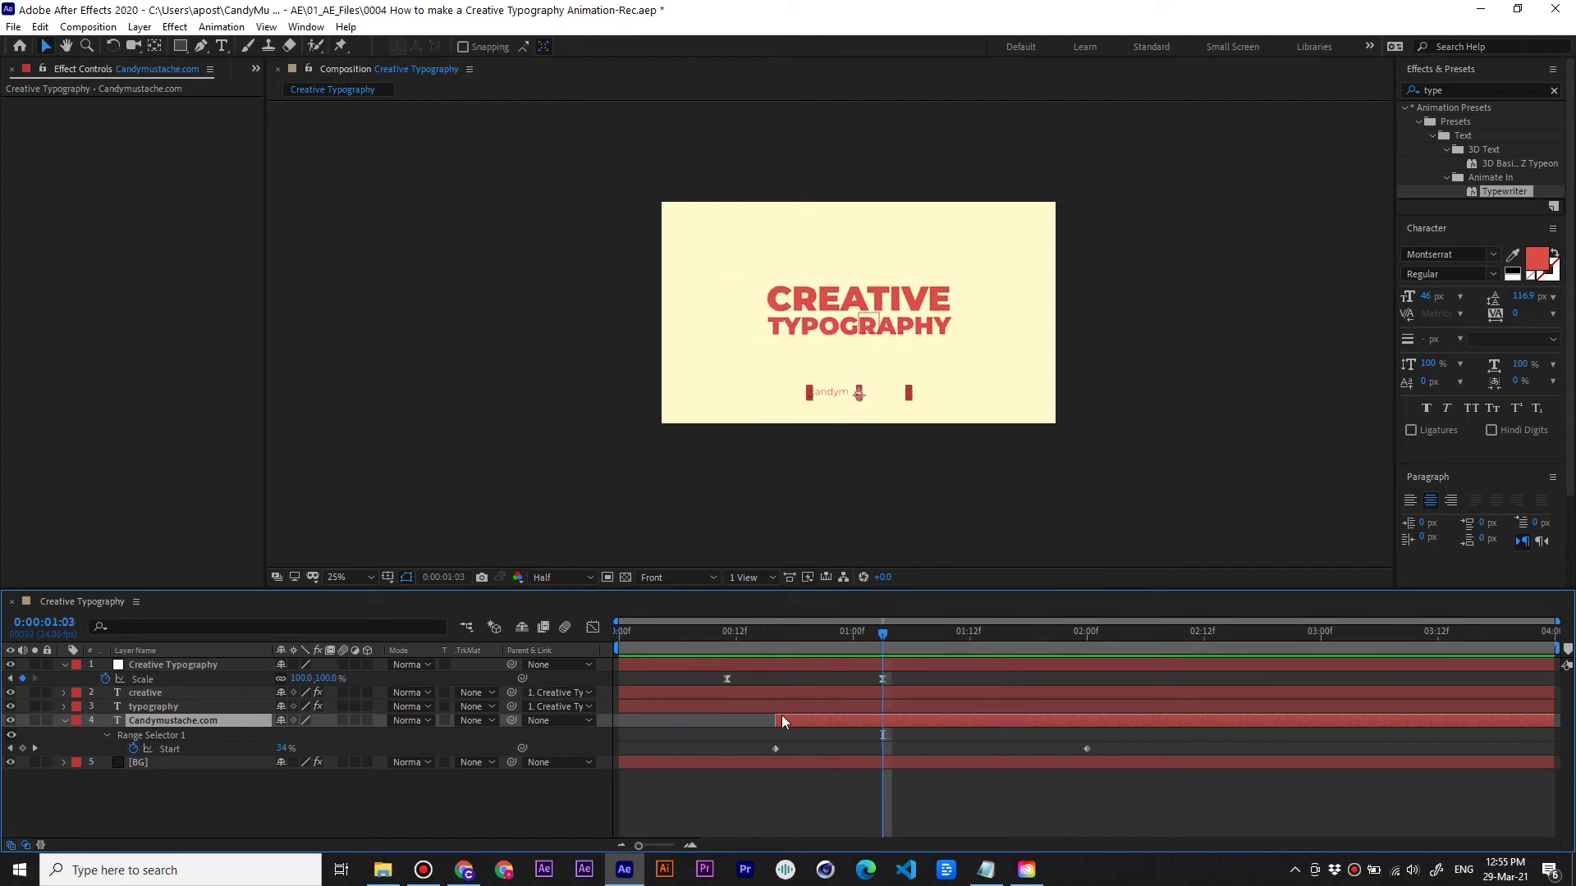
drag(796, 721, 905, 721)
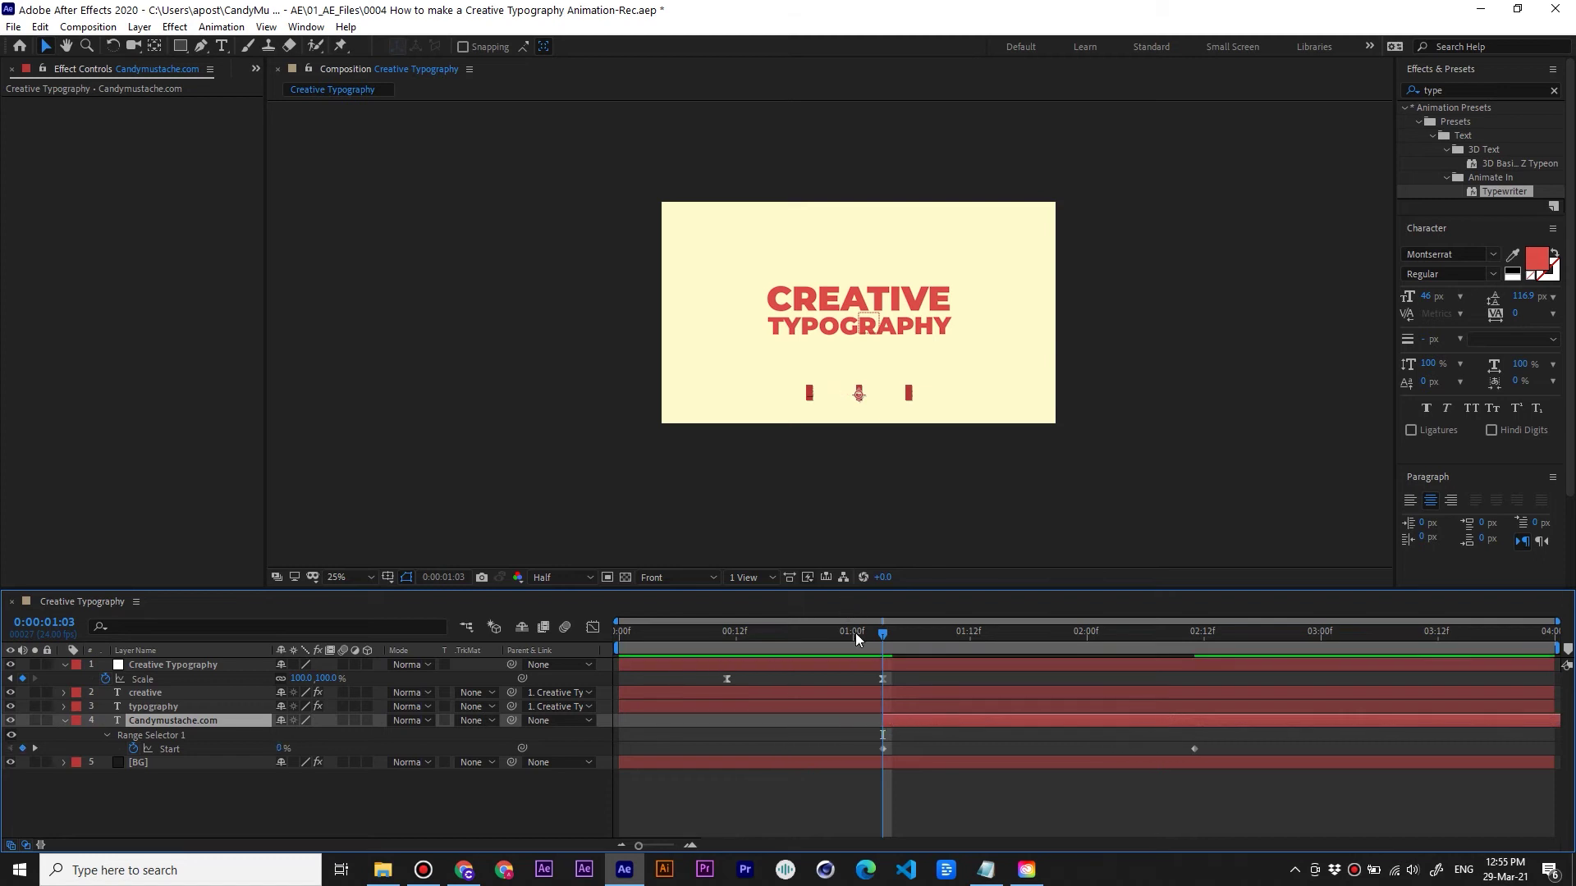
drag(854, 631, 554, 732)
key(space)
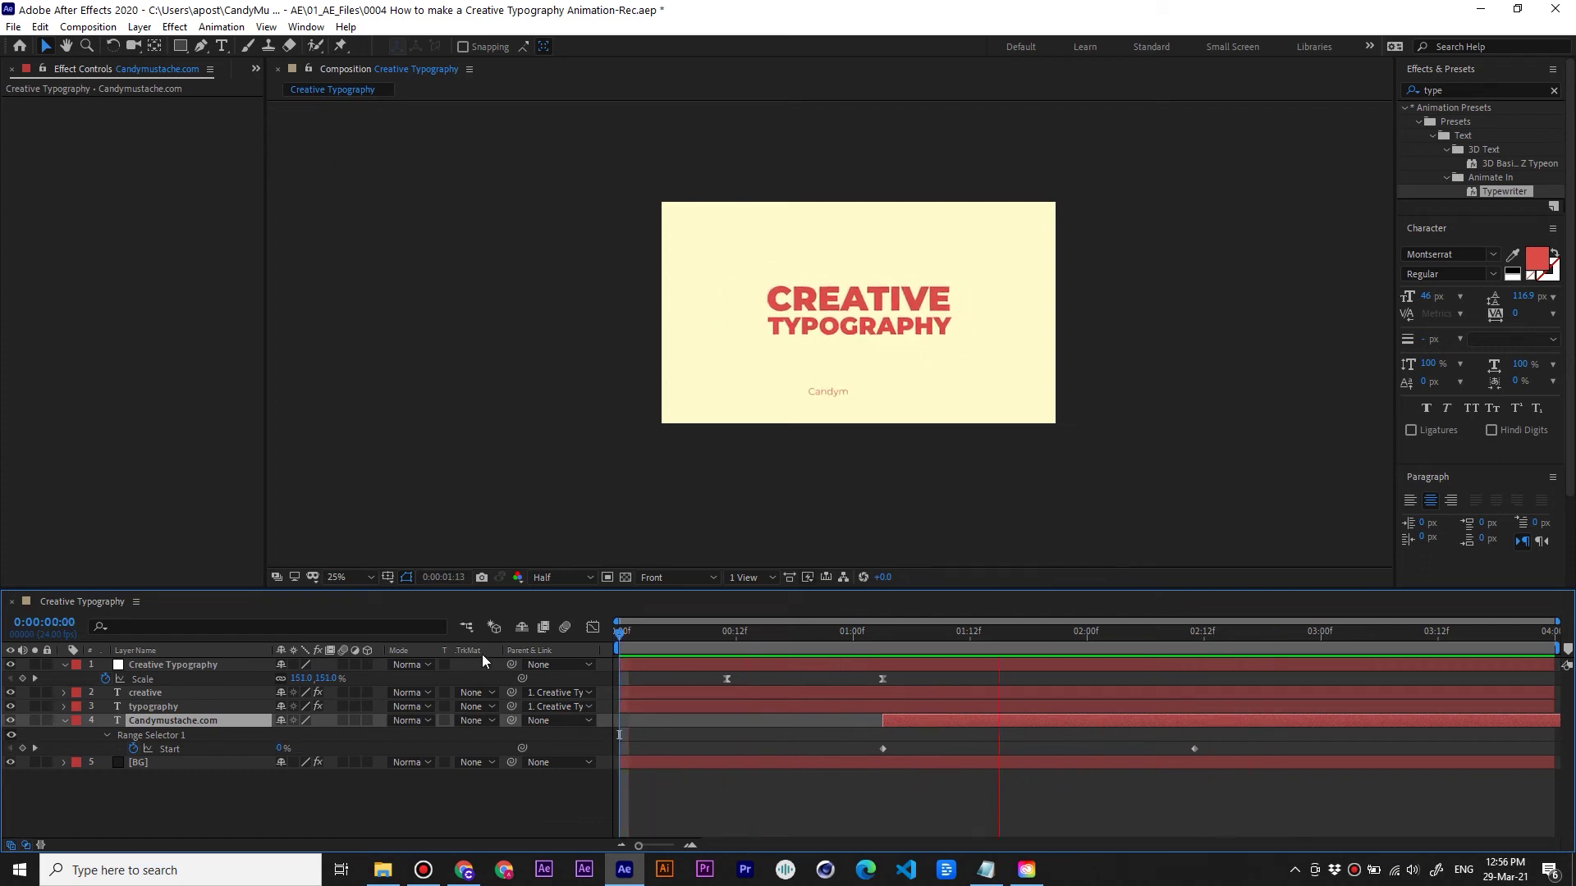
key(space)
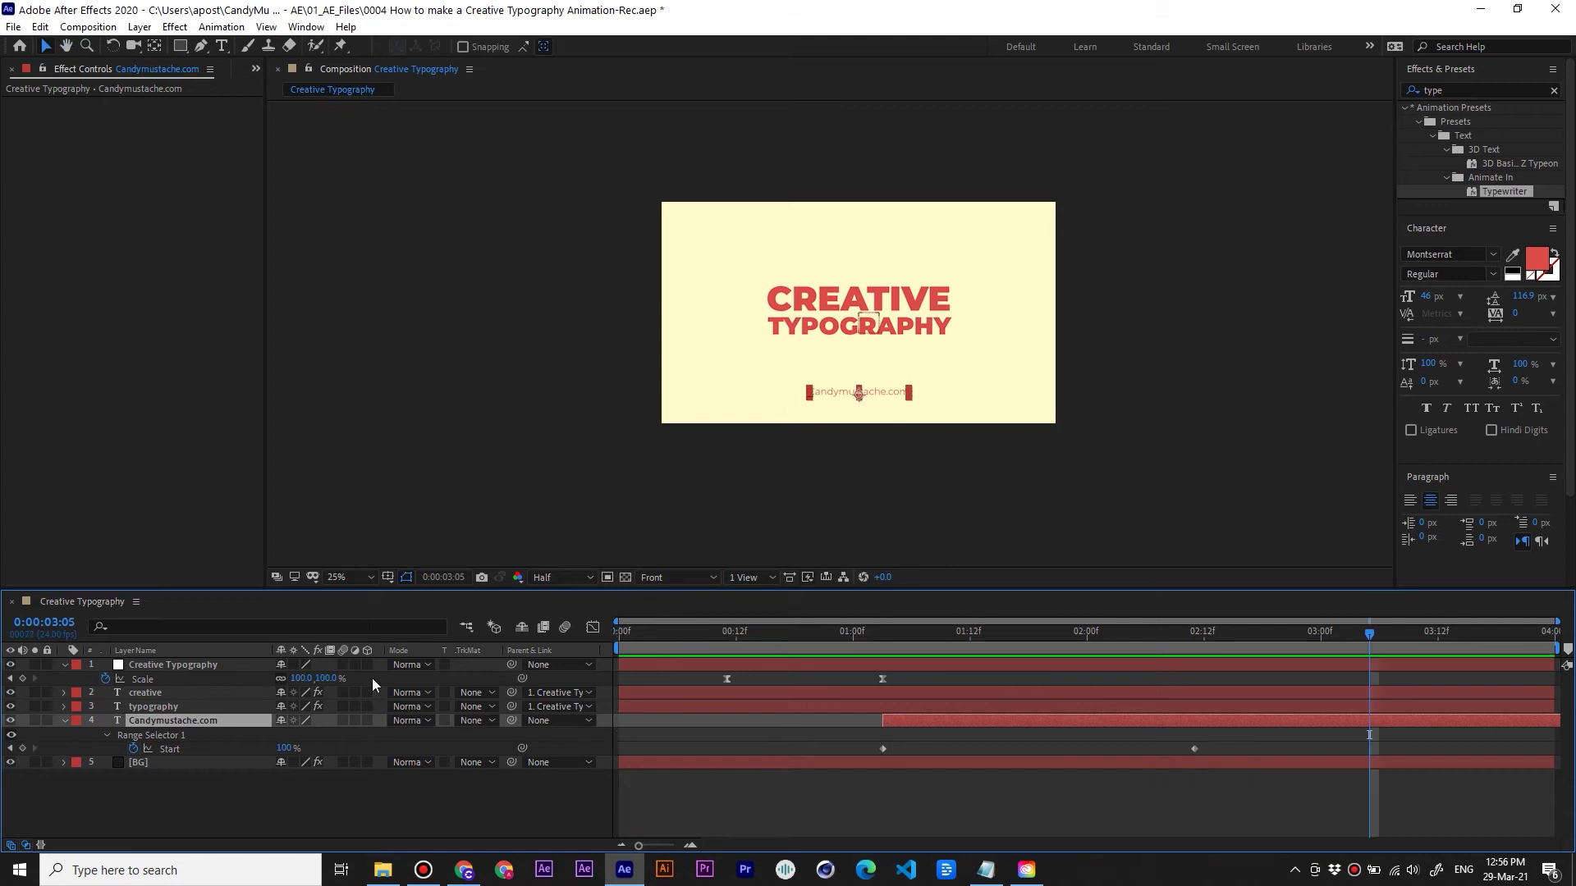
key(Home)
key(space)
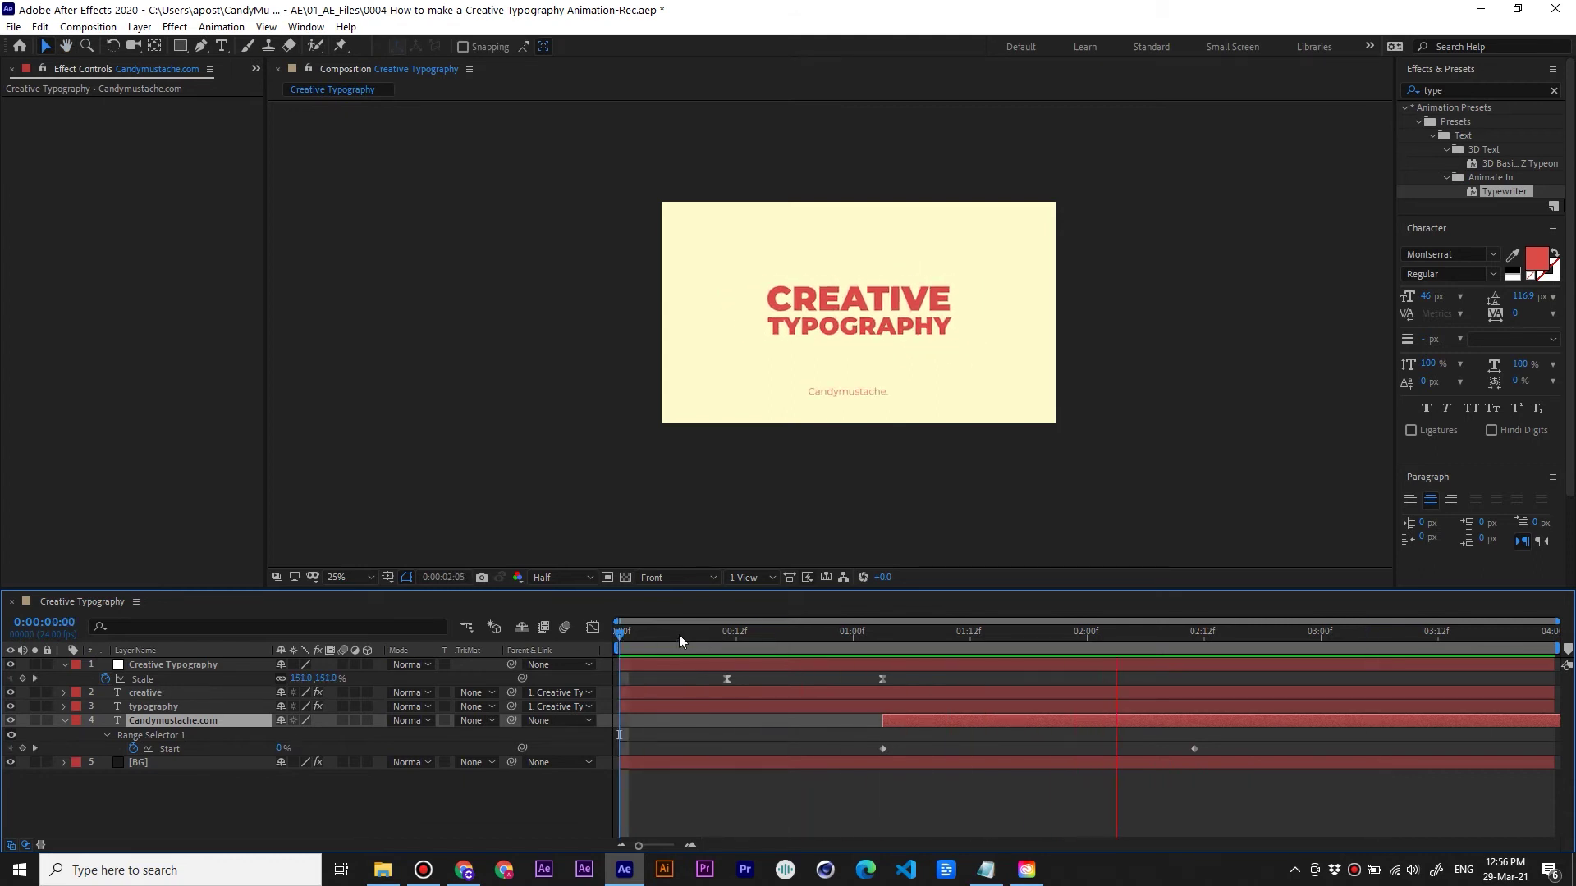
key(space)
key(space)
key(space)
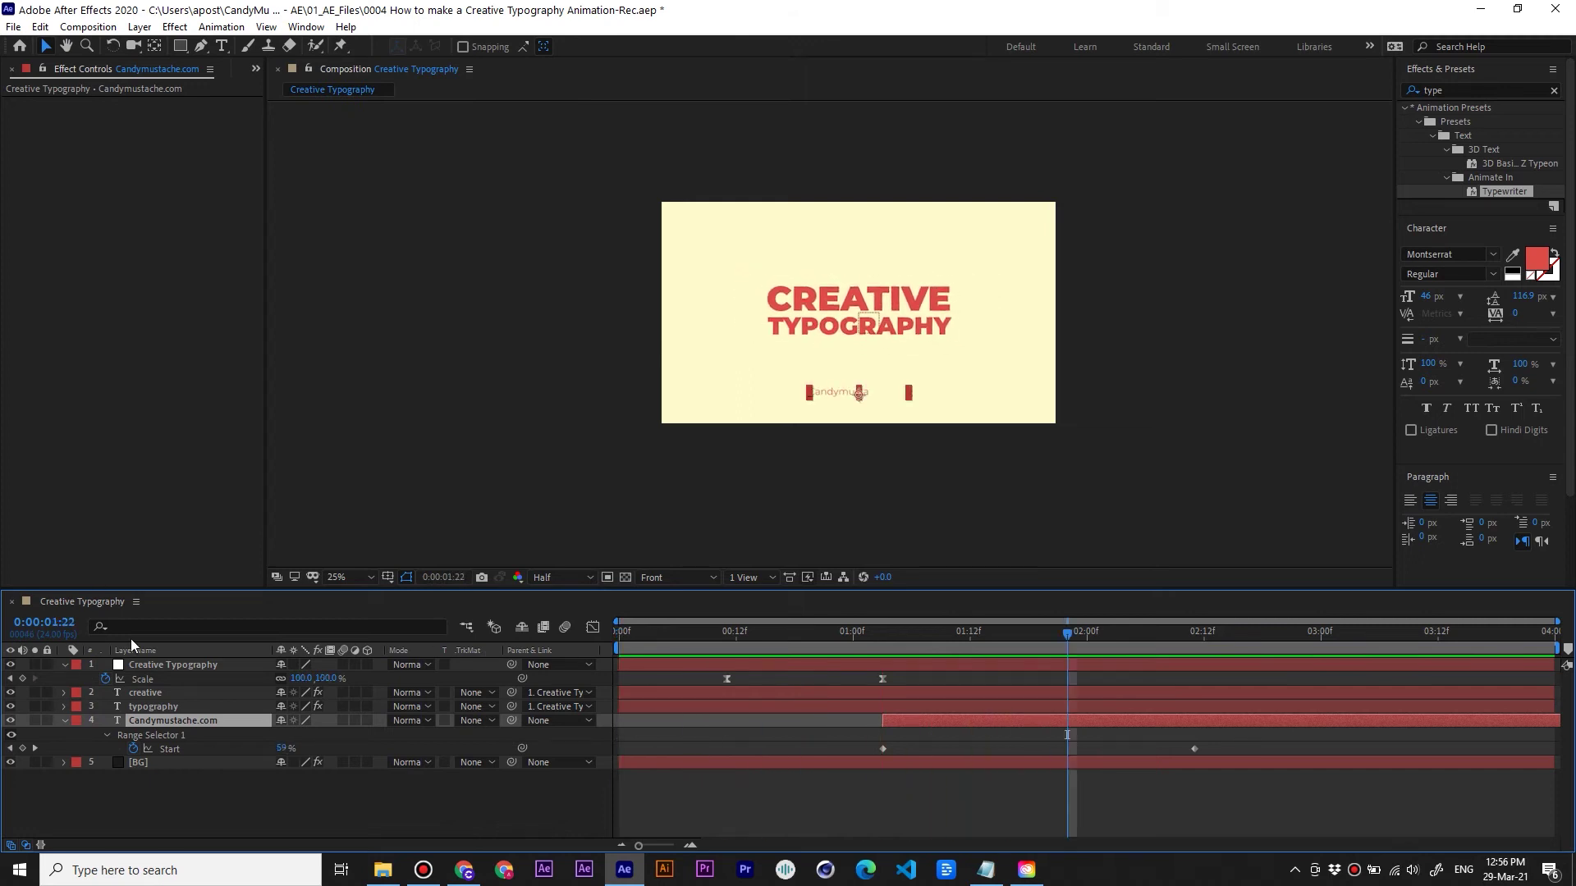
Set the Creative Typography null's label colour to Peach and preview the animation from the start
click(76, 666)
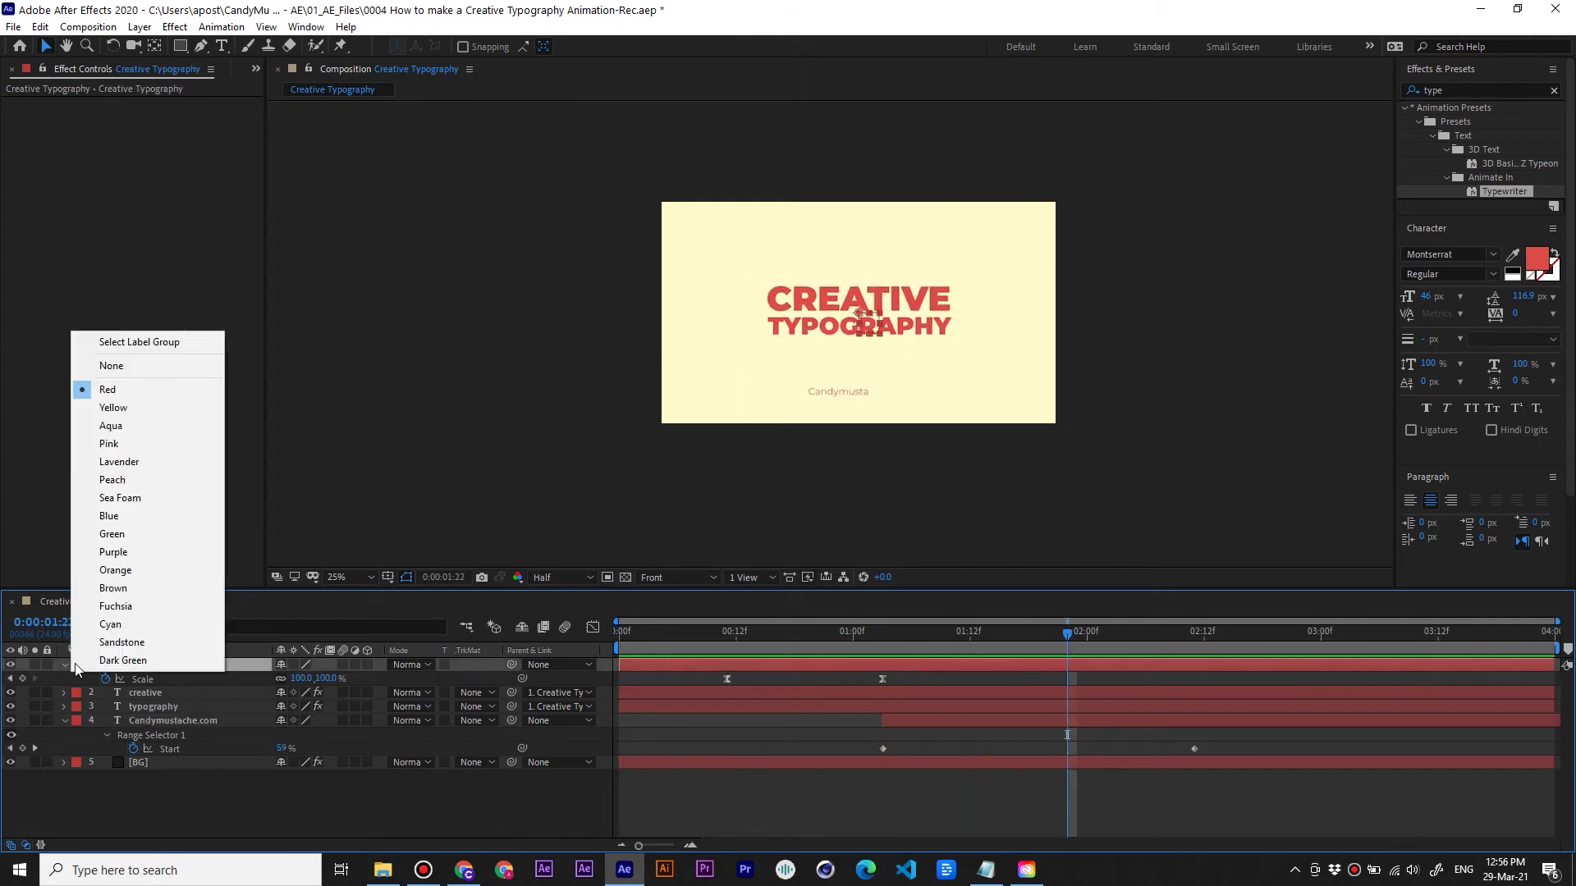
click(140, 476)
key(Home)
key(space)
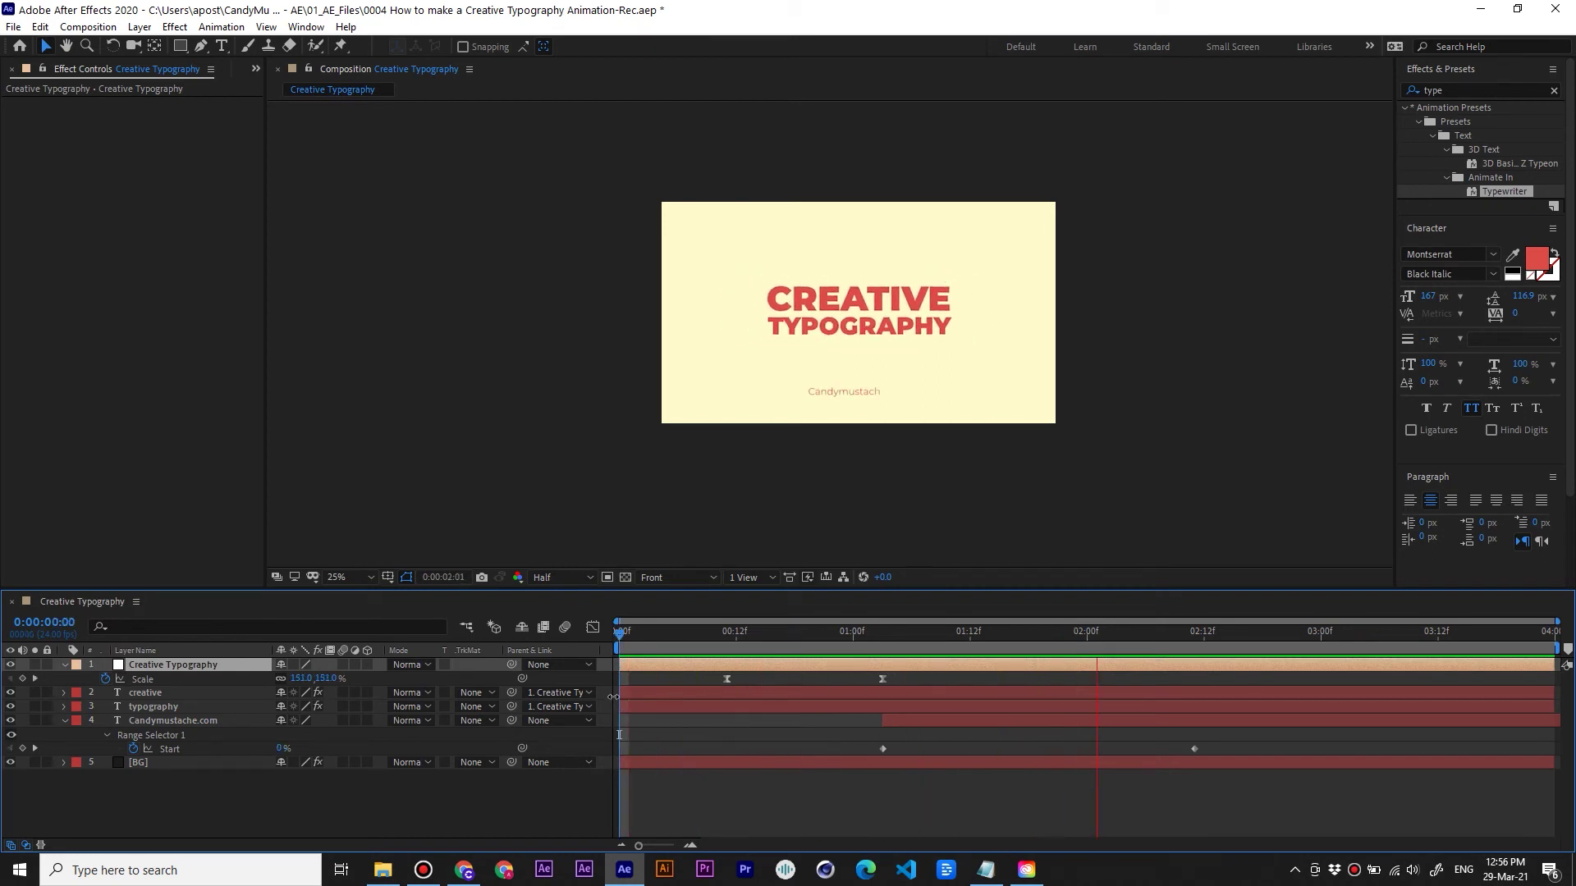
key(space)
Examine the creative and typography layers' reveal effect settings and the Creative Typography null's scale-down by replaying the animation
click(159, 696)
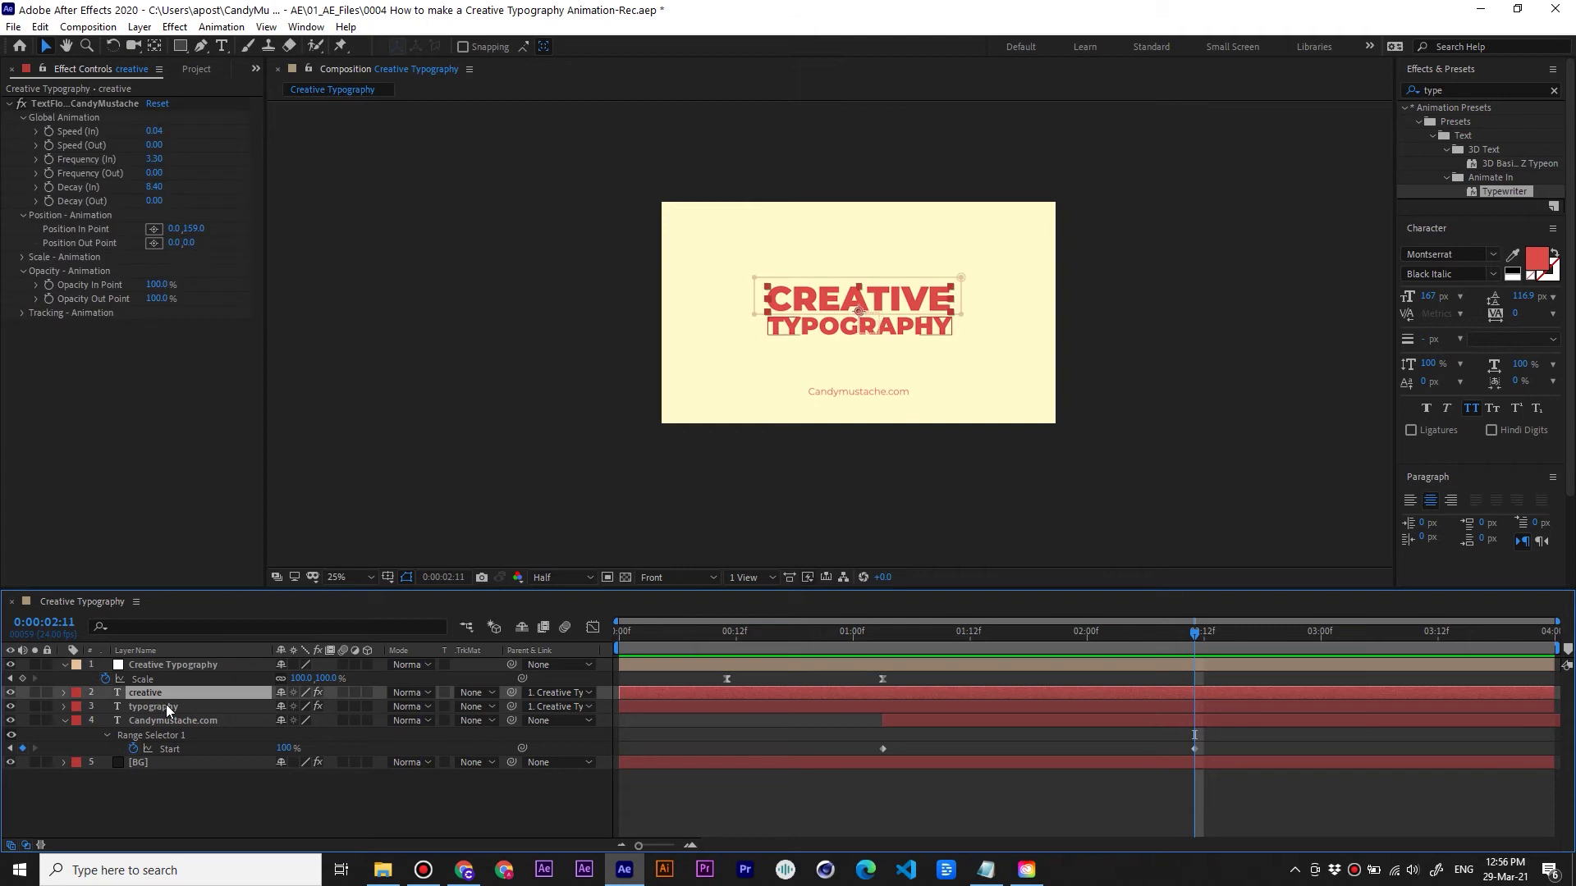
click(166, 707)
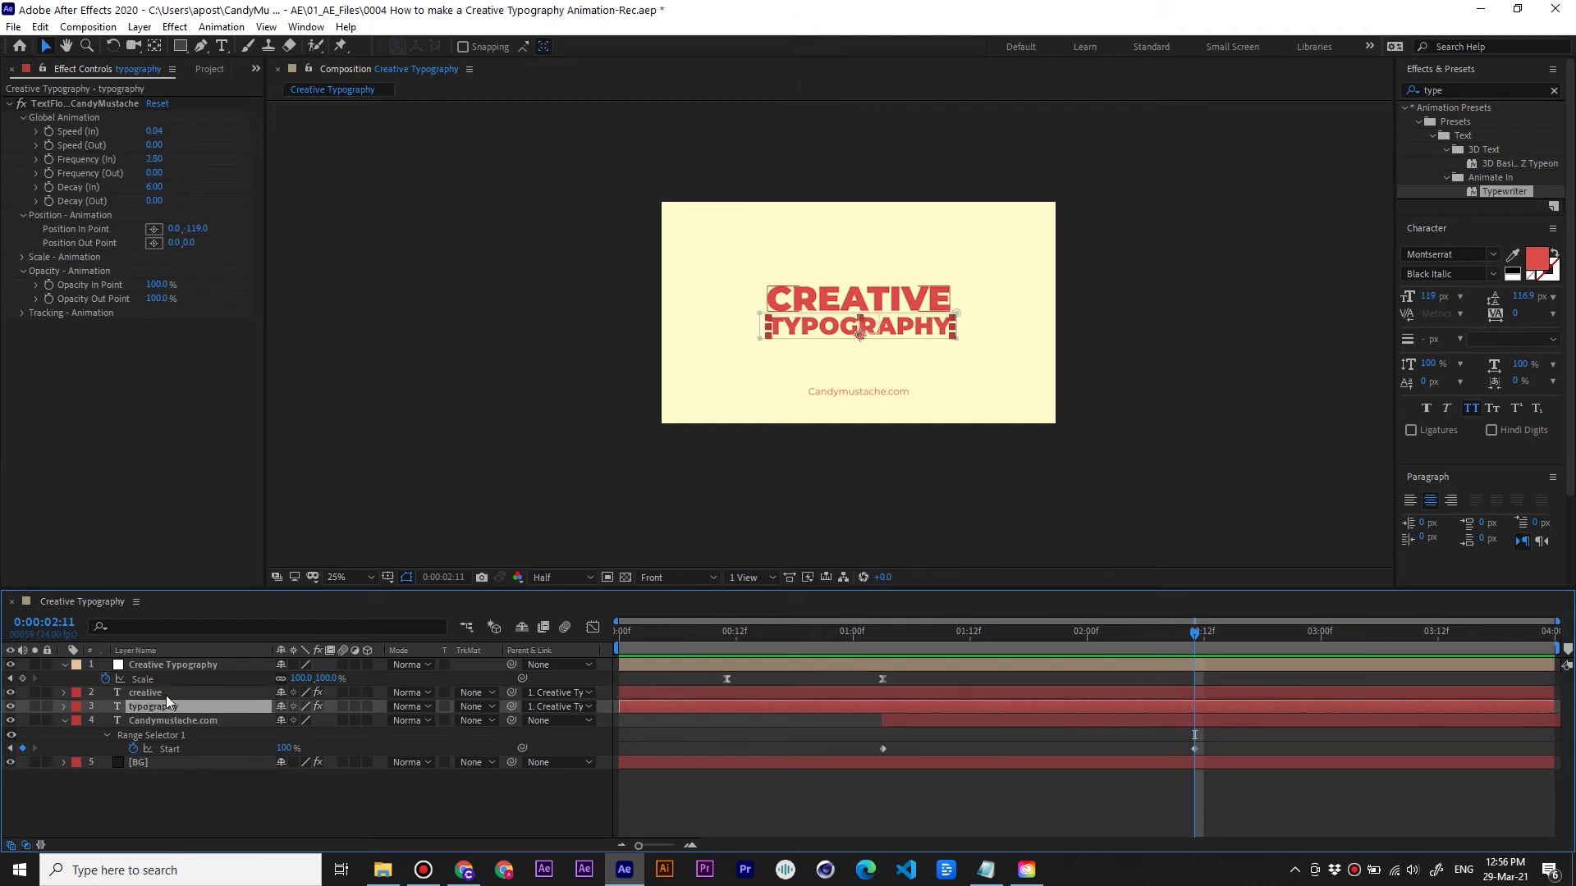
key(Home)
key(Page_Down)
drag(695, 649, 1495, 641)
key(Home)
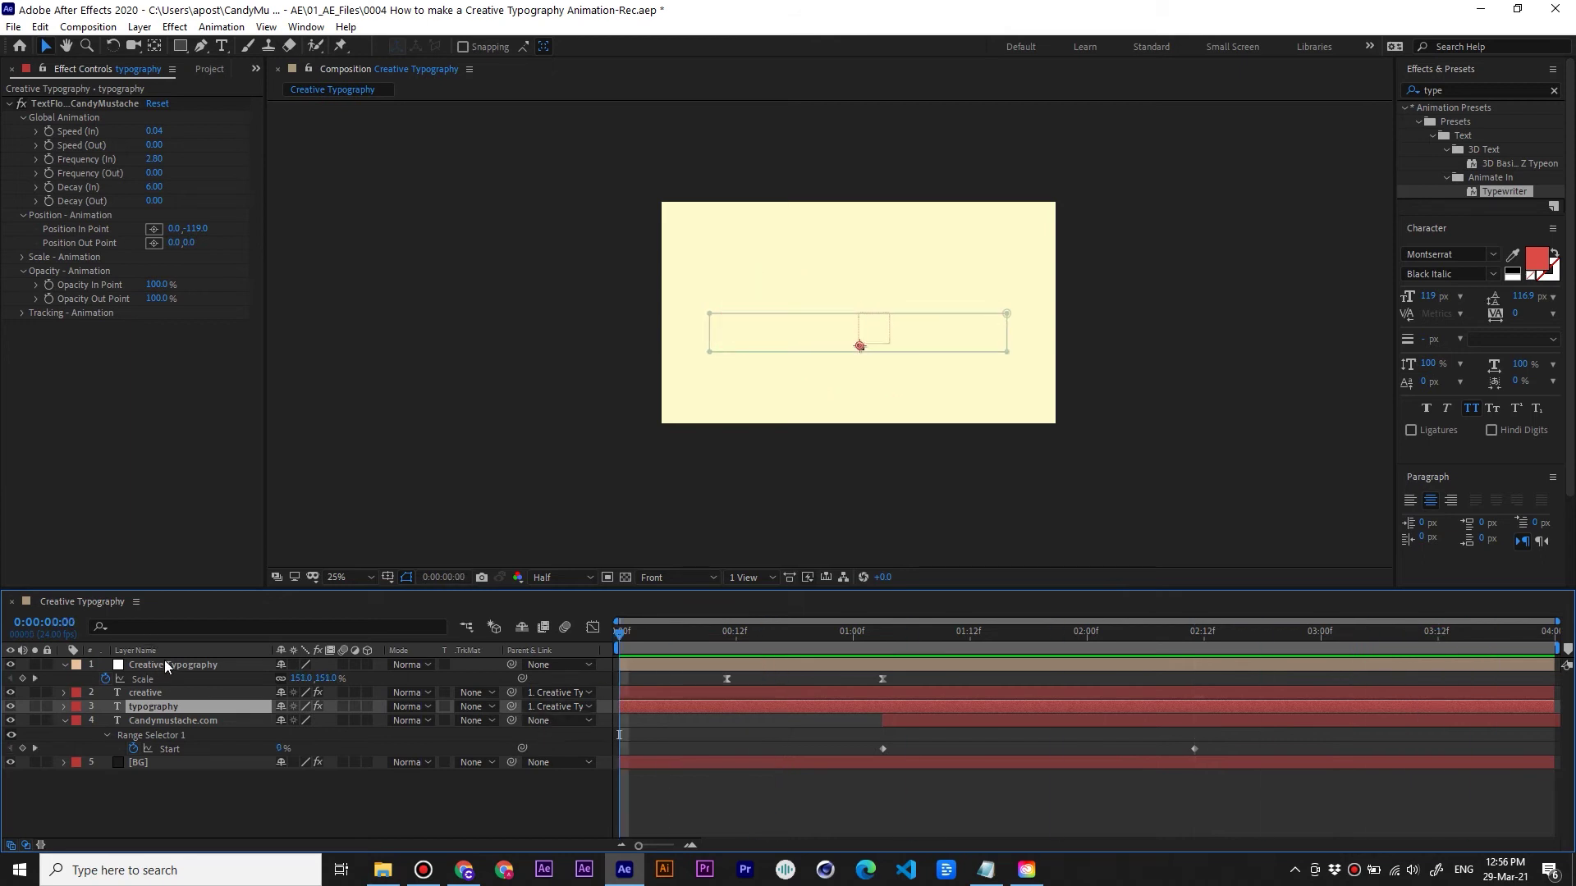
click(166, 663)
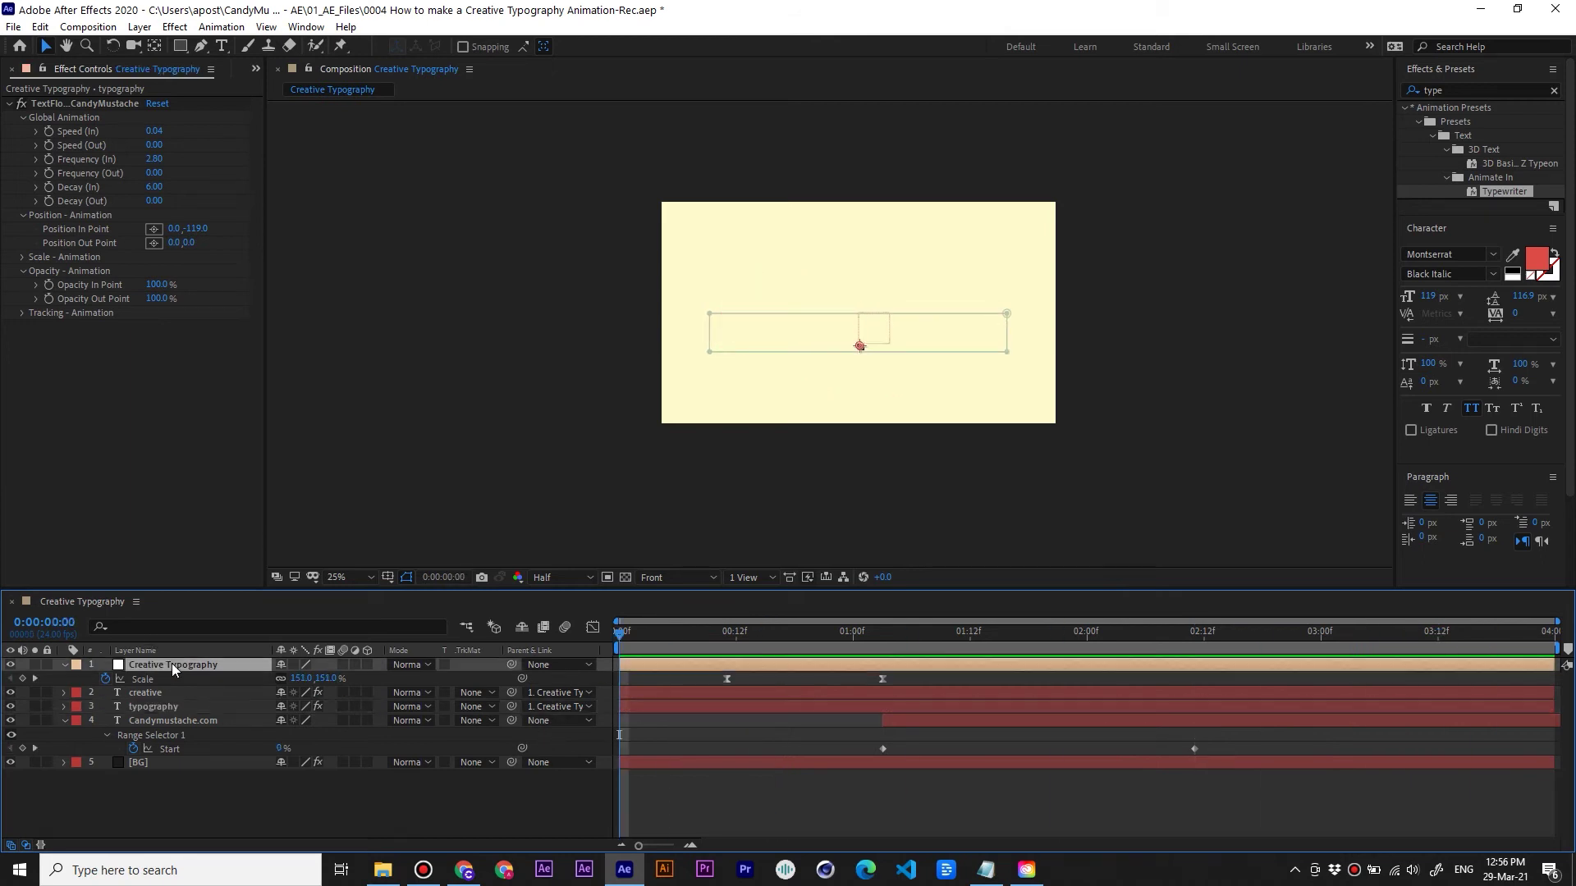
mouse_move(657, 632)
mouse_down()
mouse_move(874, 647)
mouse_move(667, 647)
mouse_up()
key(space)
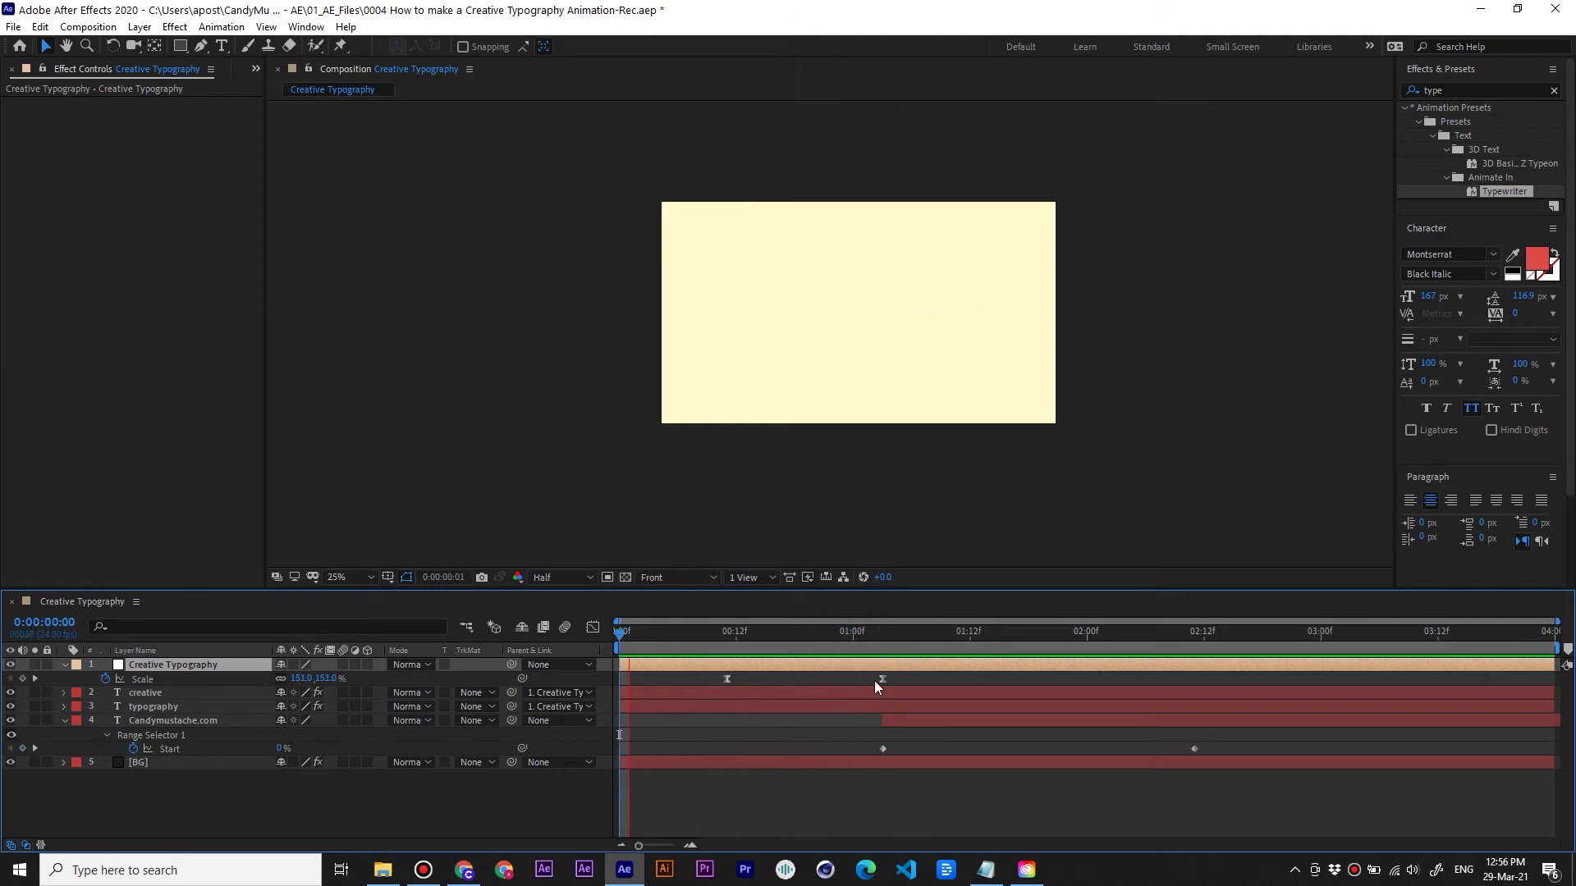
click(294, 777)
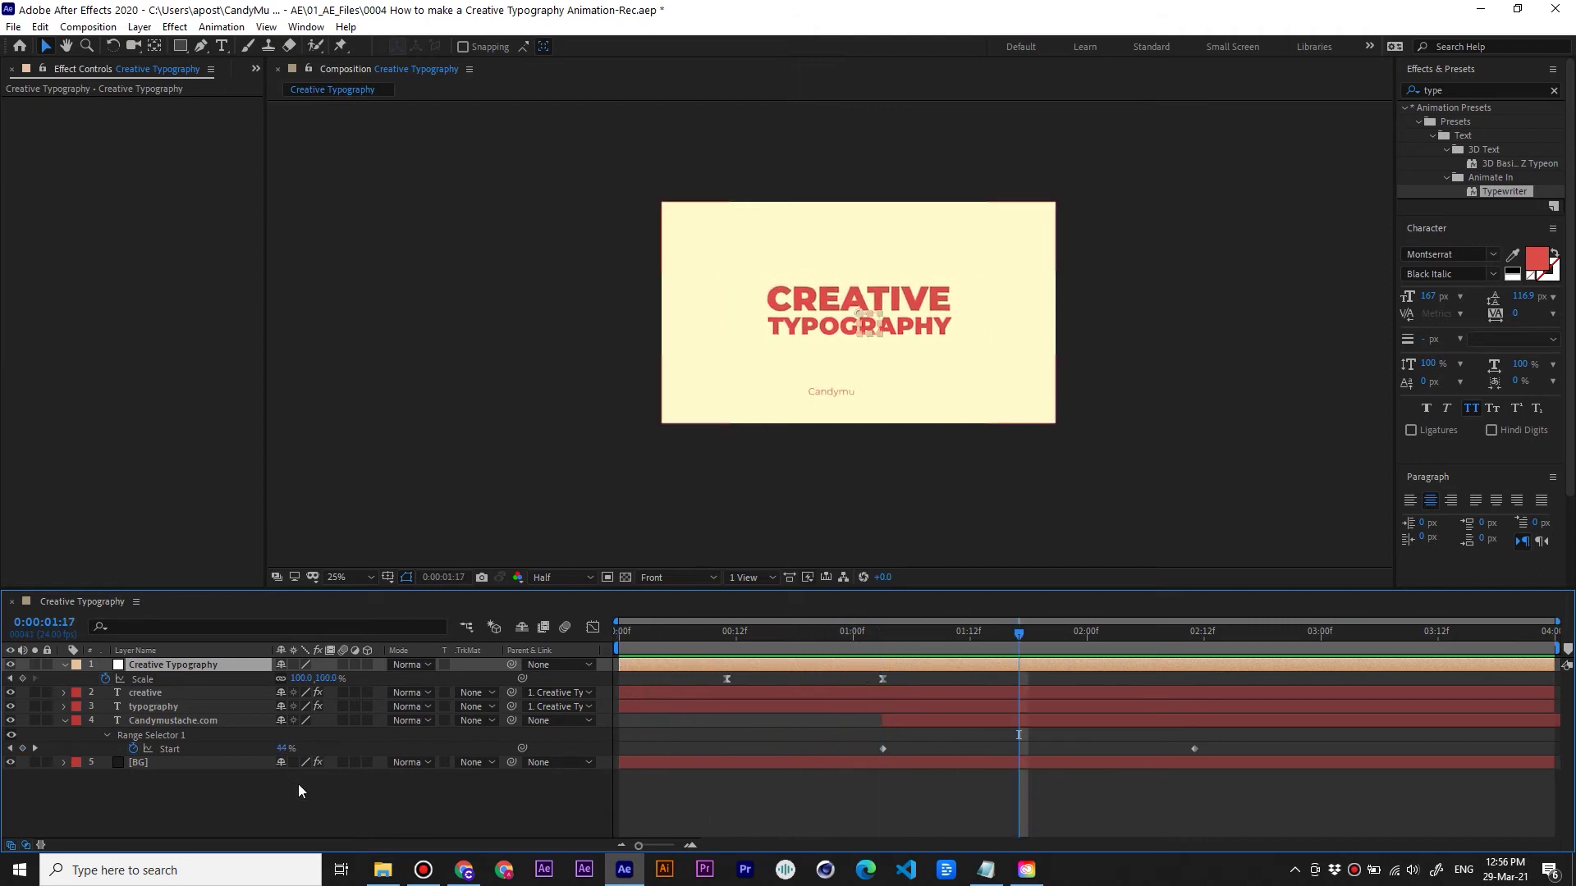
Collapse the Creative Typography null's properties, then add another null object and set its label colour to Purple
click(64, 664)
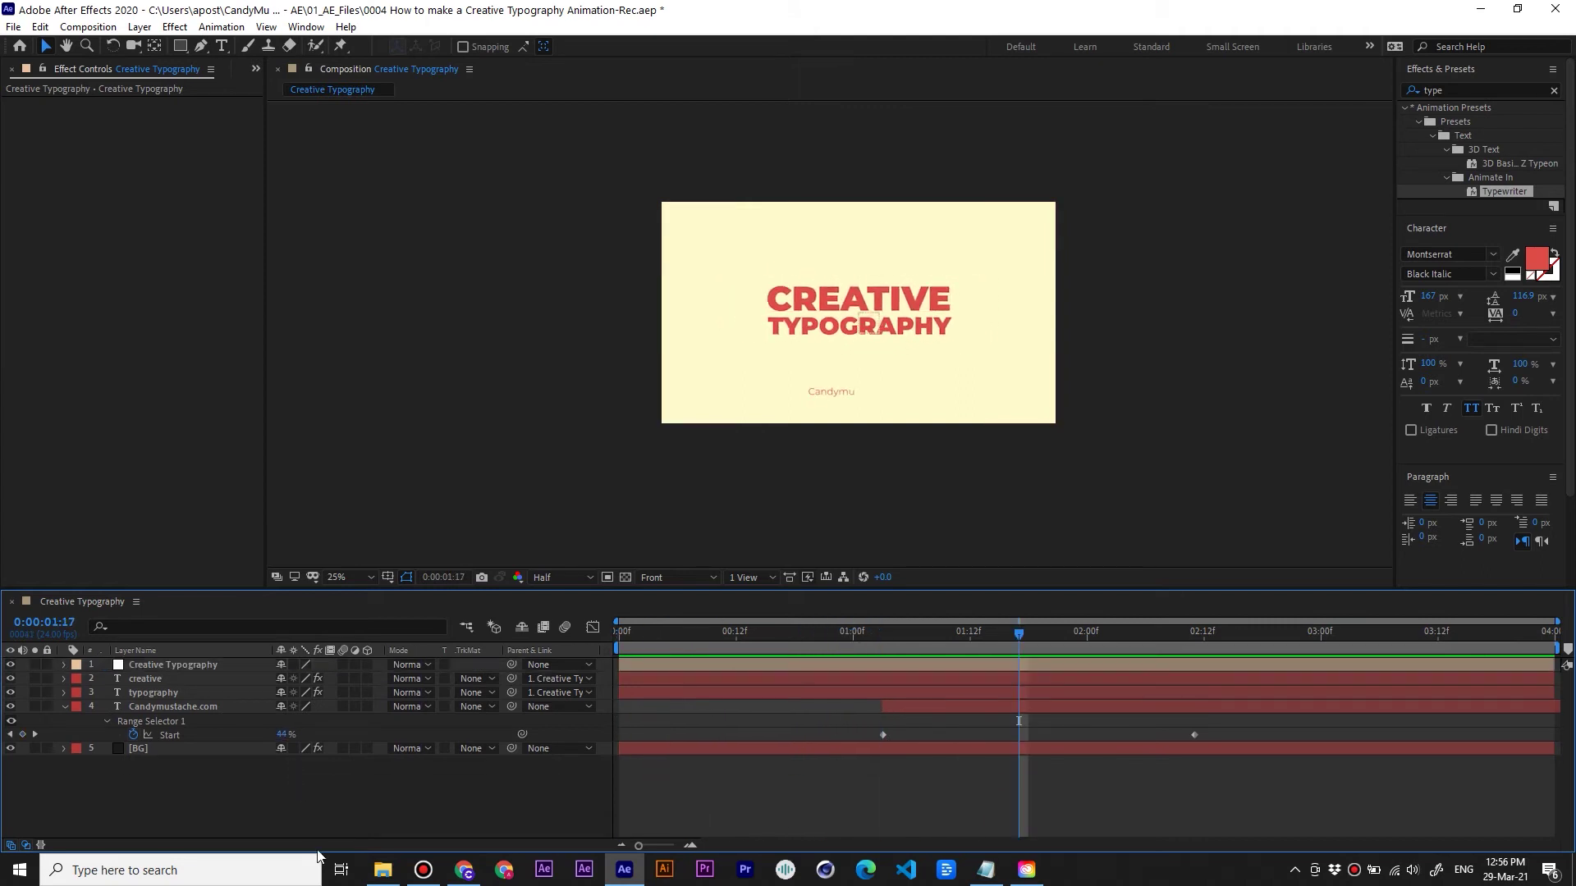
right_click(224, 791)
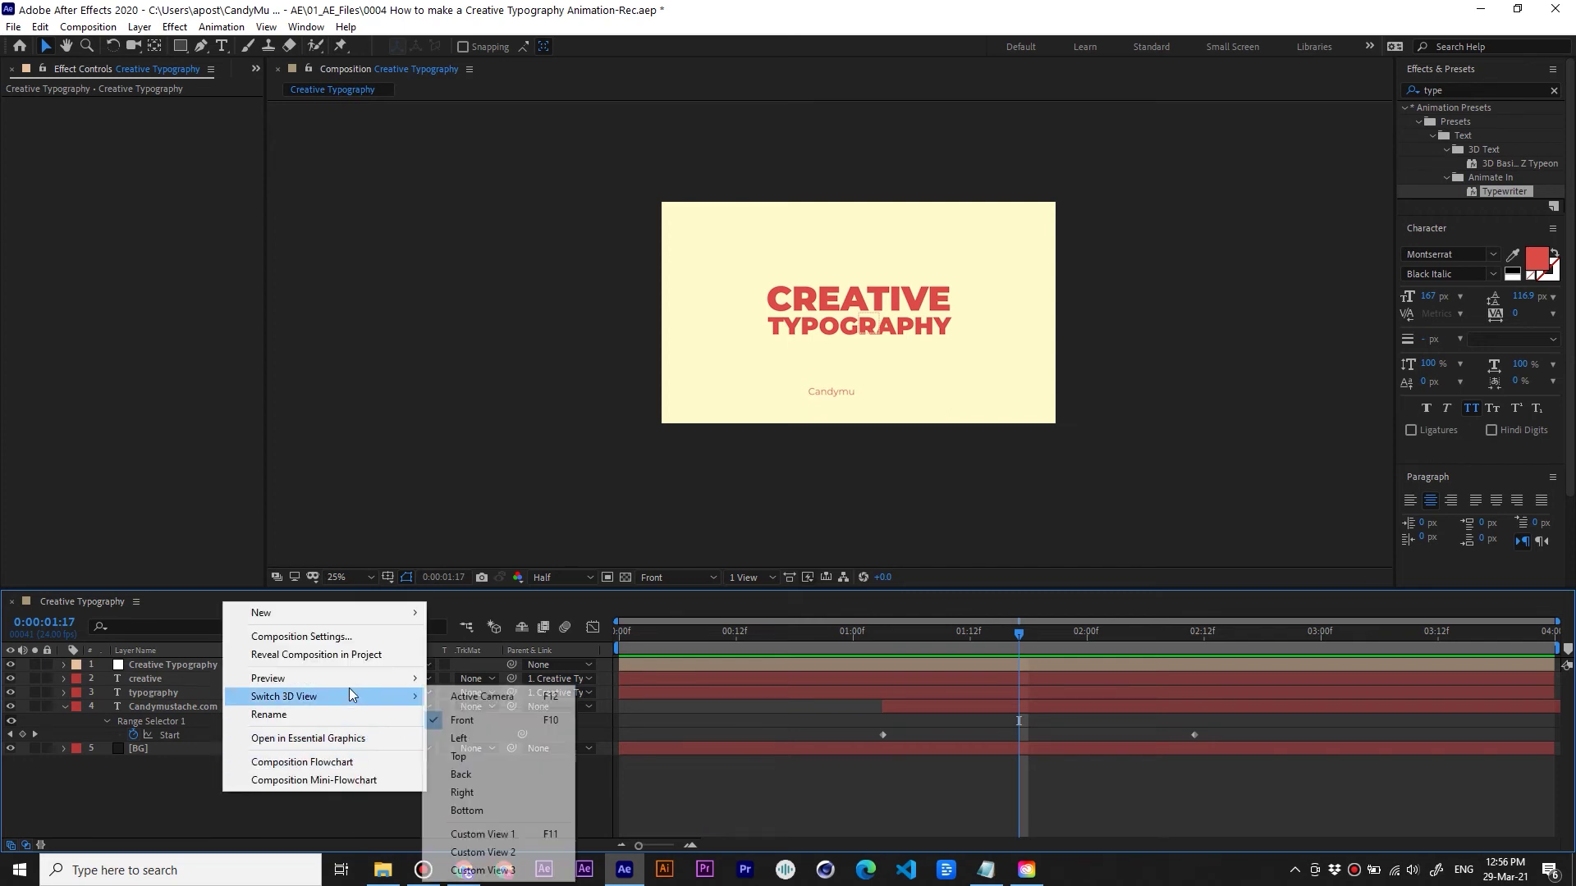
mouse_move(344, 613)
click(473, 709)
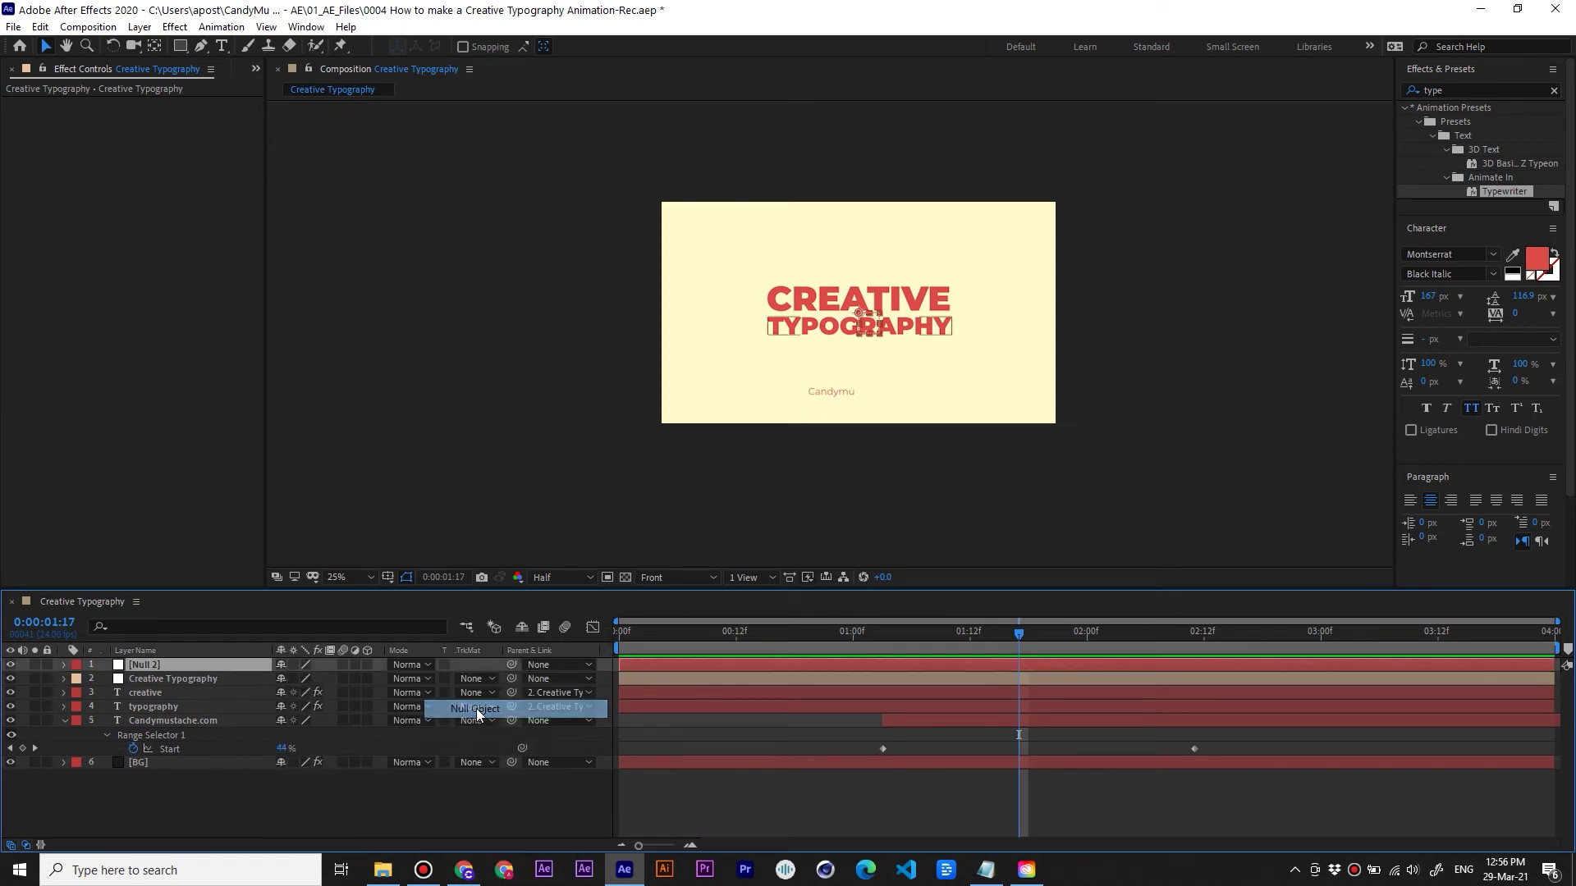
click(74, 666)
click(140, 552)
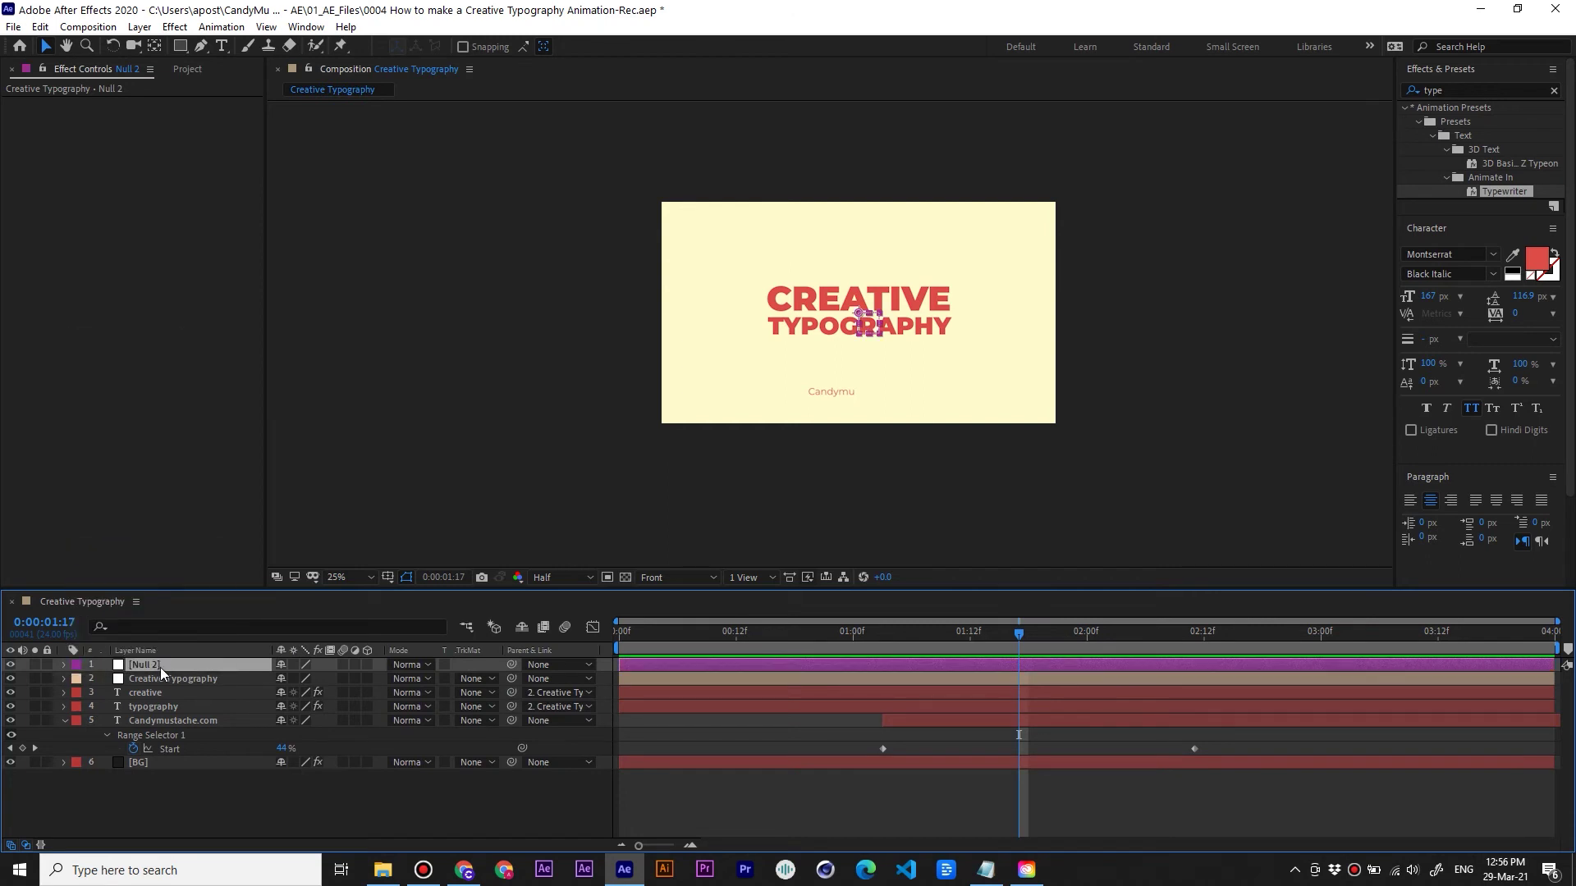
Rename the new null object as Main_Text_Scale_Down
key(Return)
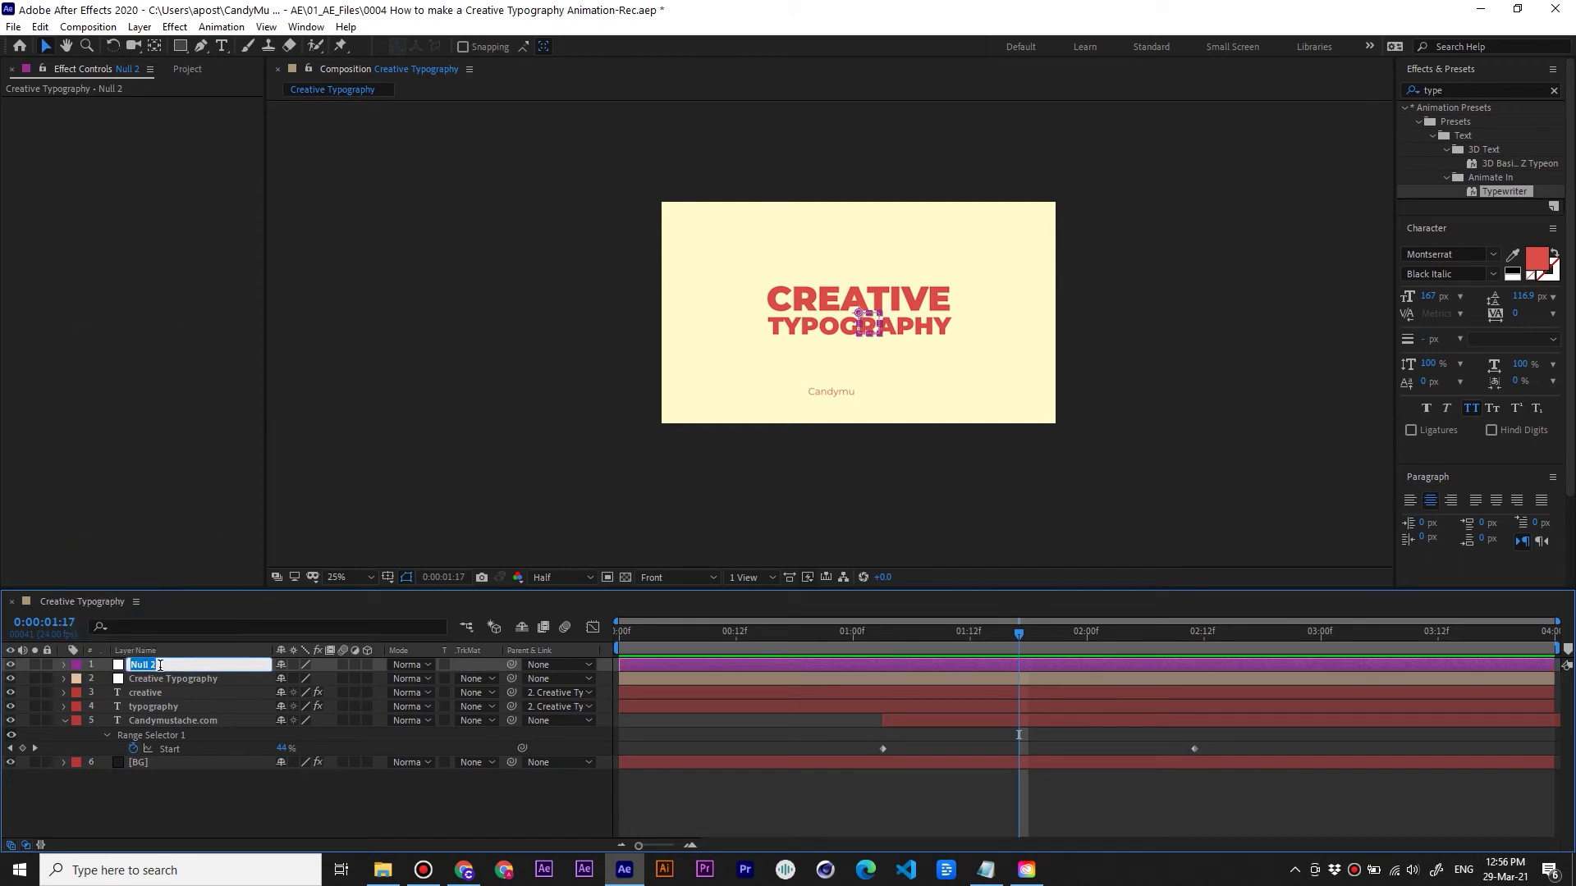
text(Mai)
text(wn)
click(233, 791)
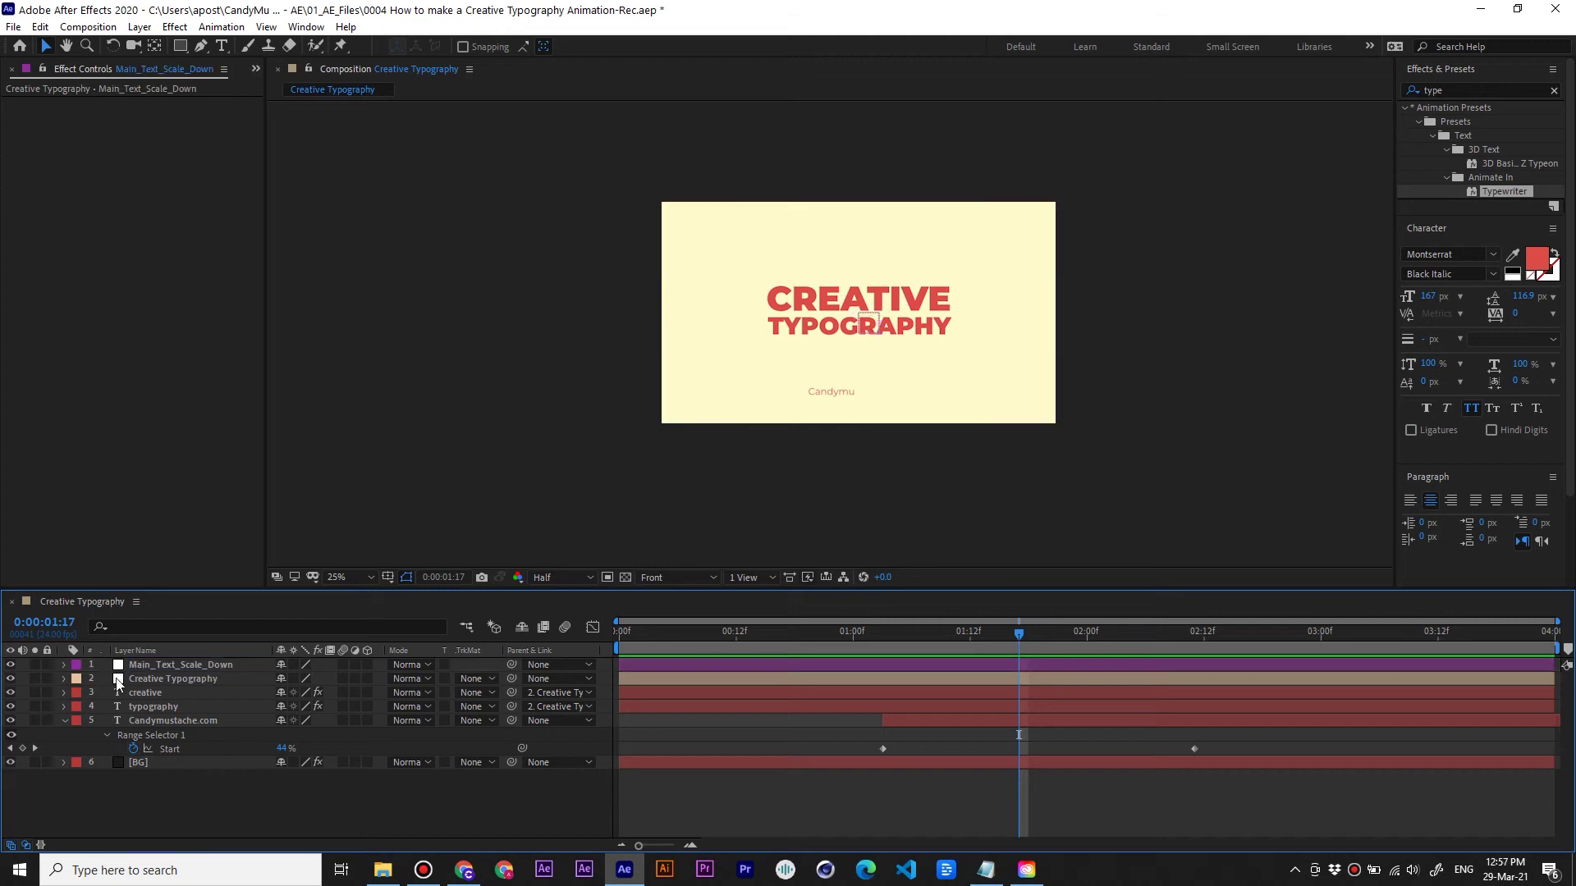
Parent the Creative Typography null to Main_Text_Scale_Down and show its Scale keyframes
click(195, 680)
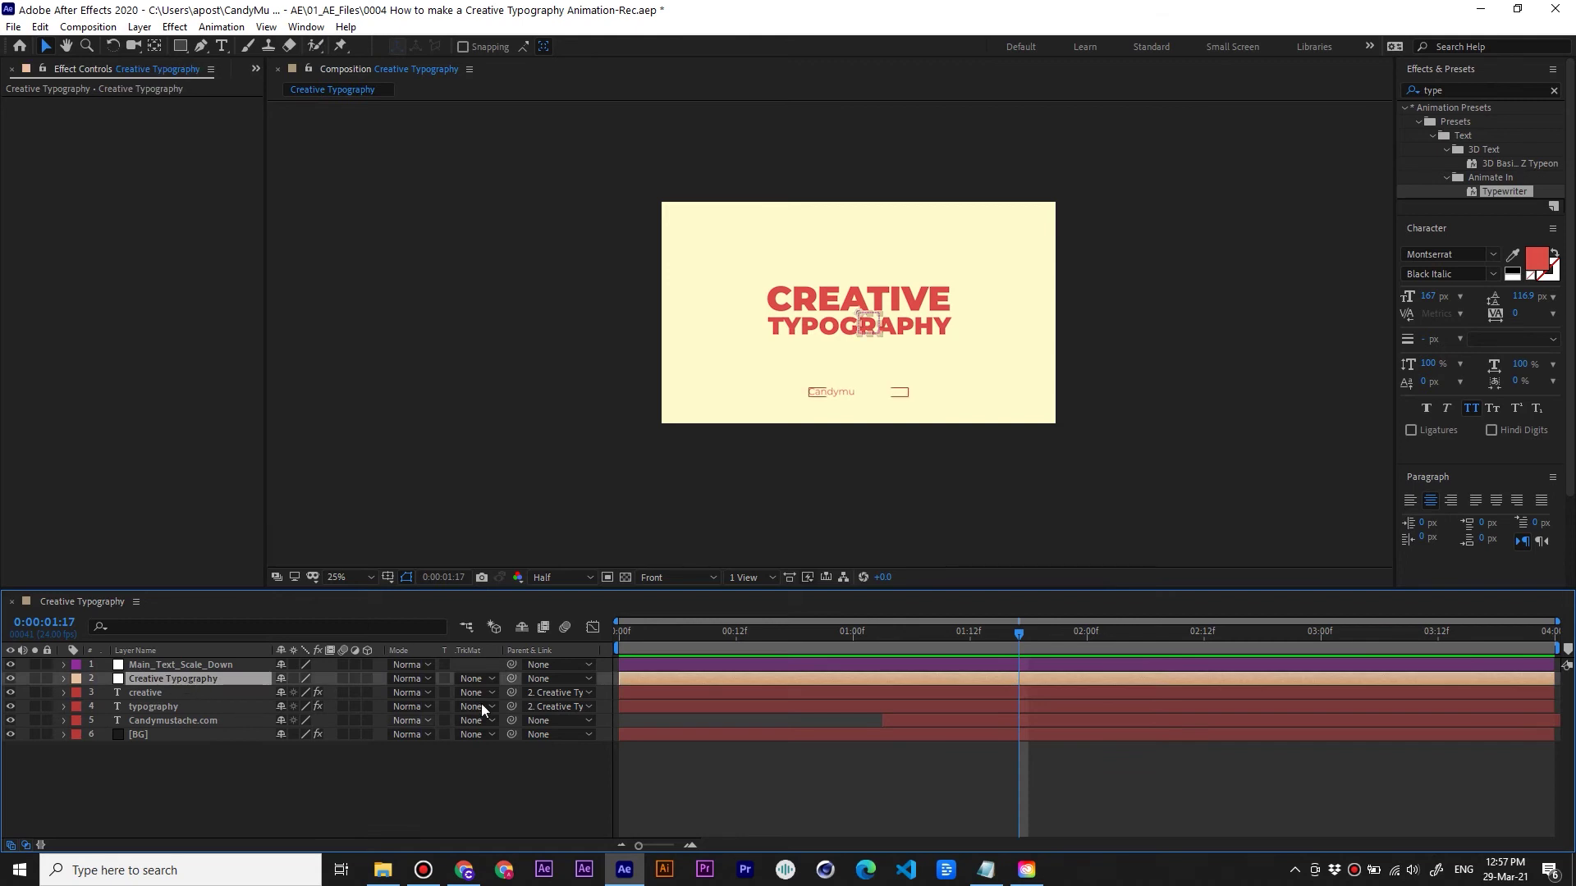
drag(511, 679, 170, 663)
key(s)
Keyframe Main_Text_Scale_Down's Scale at 100% at 0:13 and at a reduced value at 3:23, and preview the slow scale-down
drag(912, 644, 746, 694)
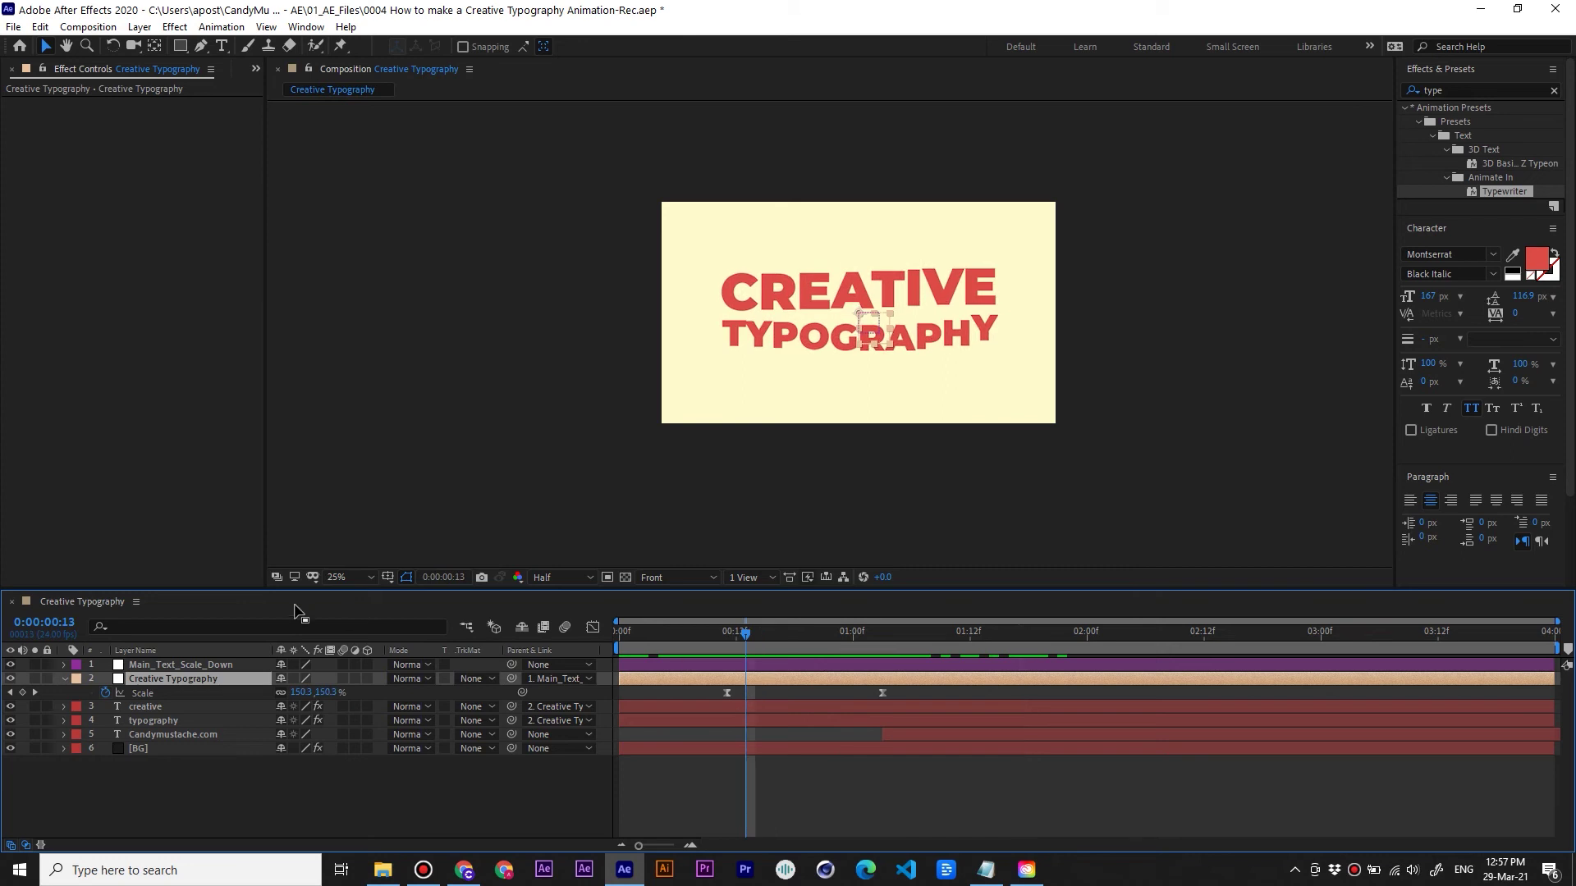
click(200, 661)
key(s)
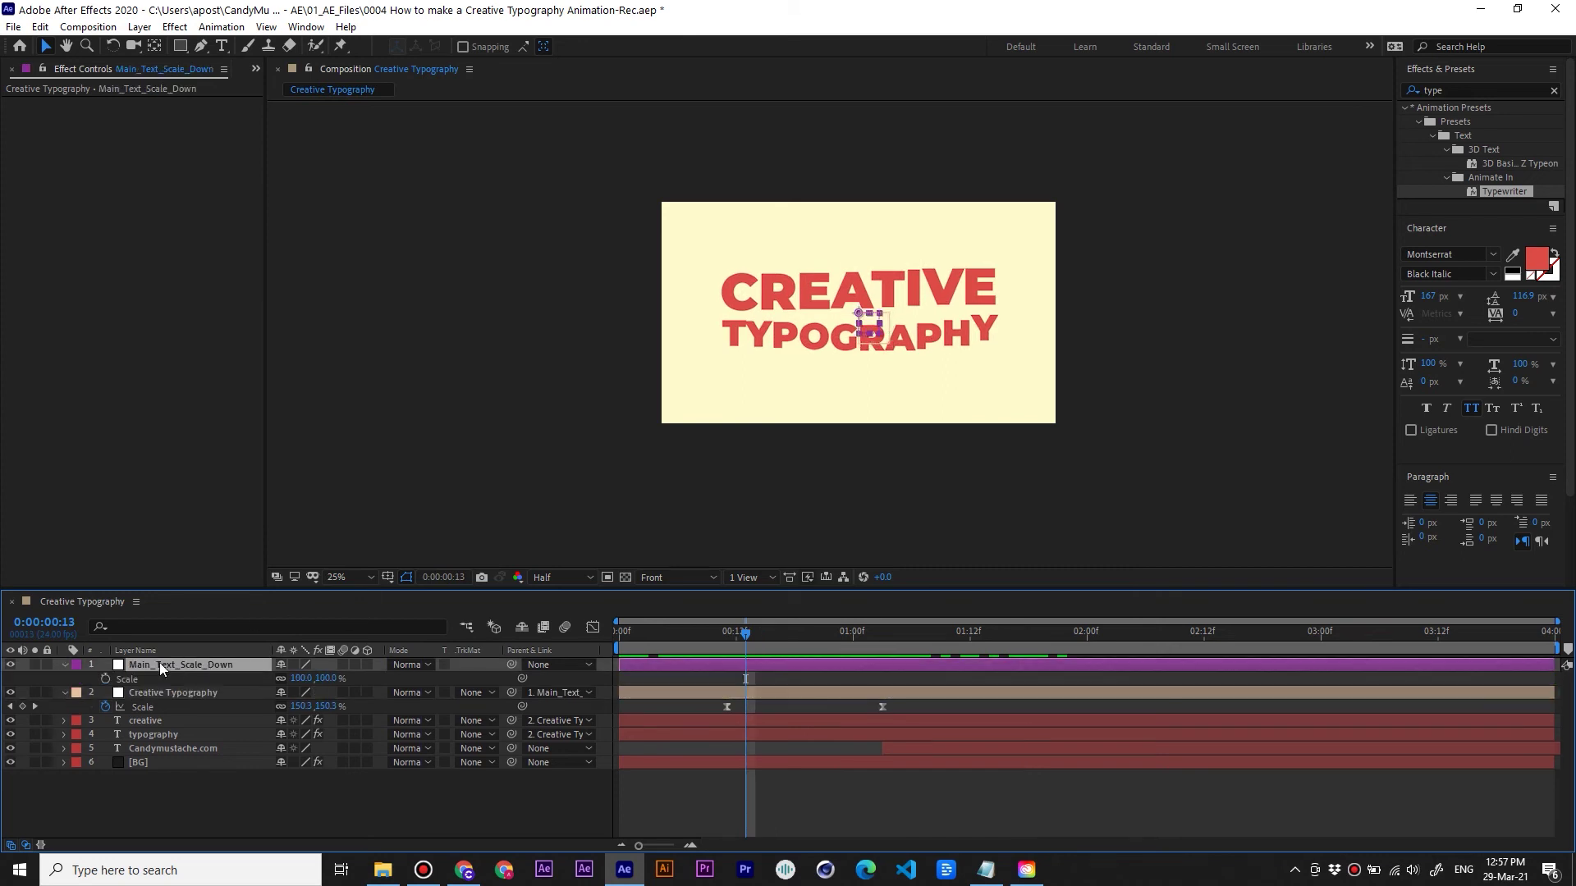
click(105, 679)
drag(746, 633, 1535, 678)
drag(331, 682, 316, 680)
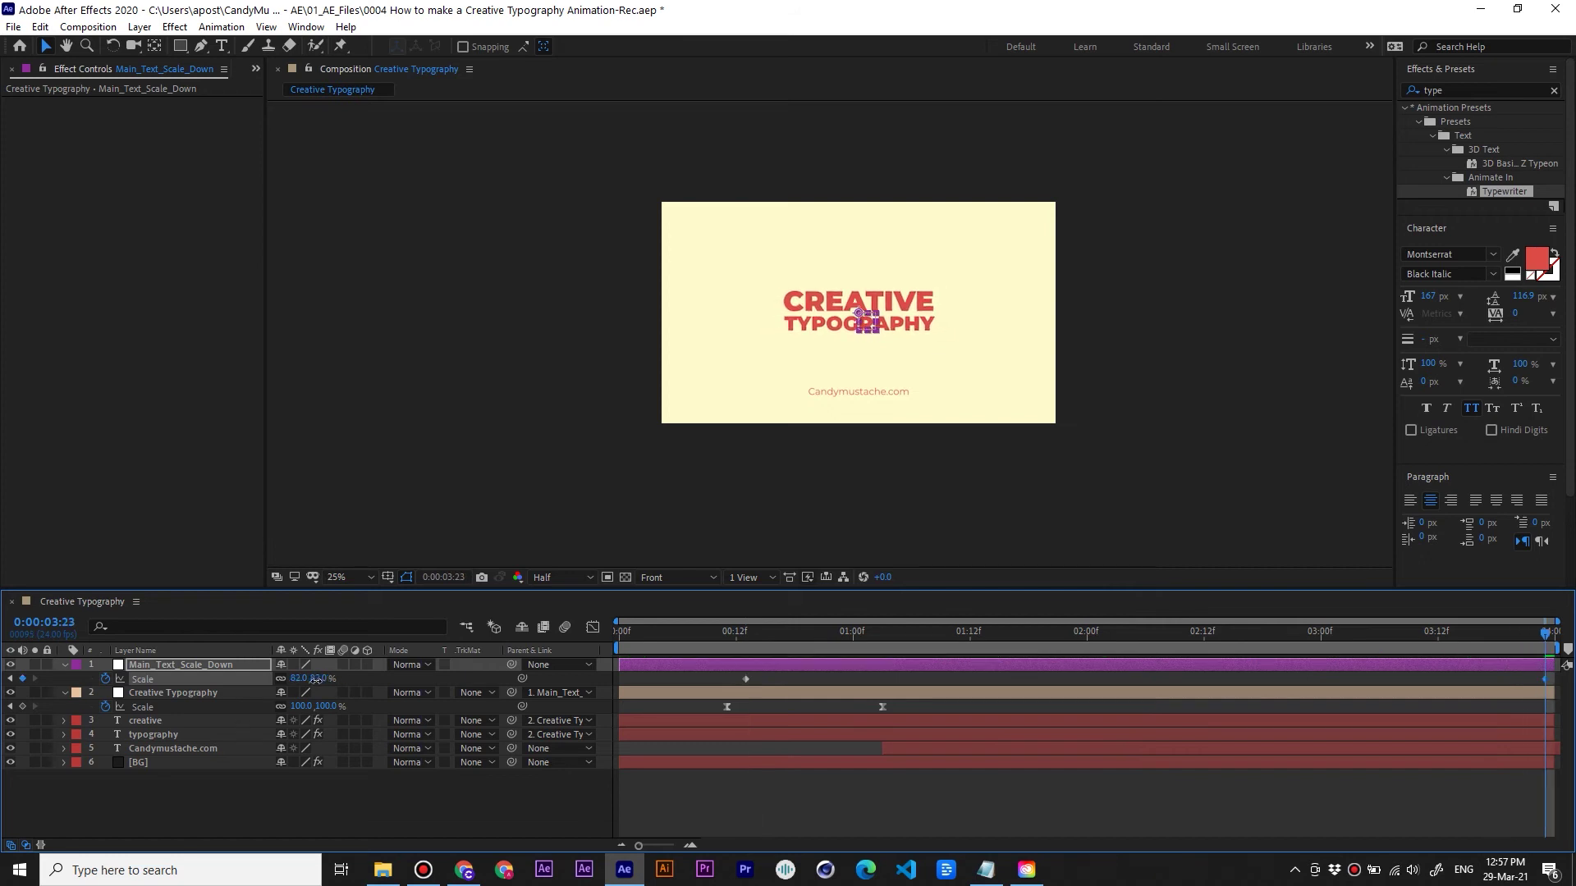
drag(830, 648, 407, 711)
key(space)
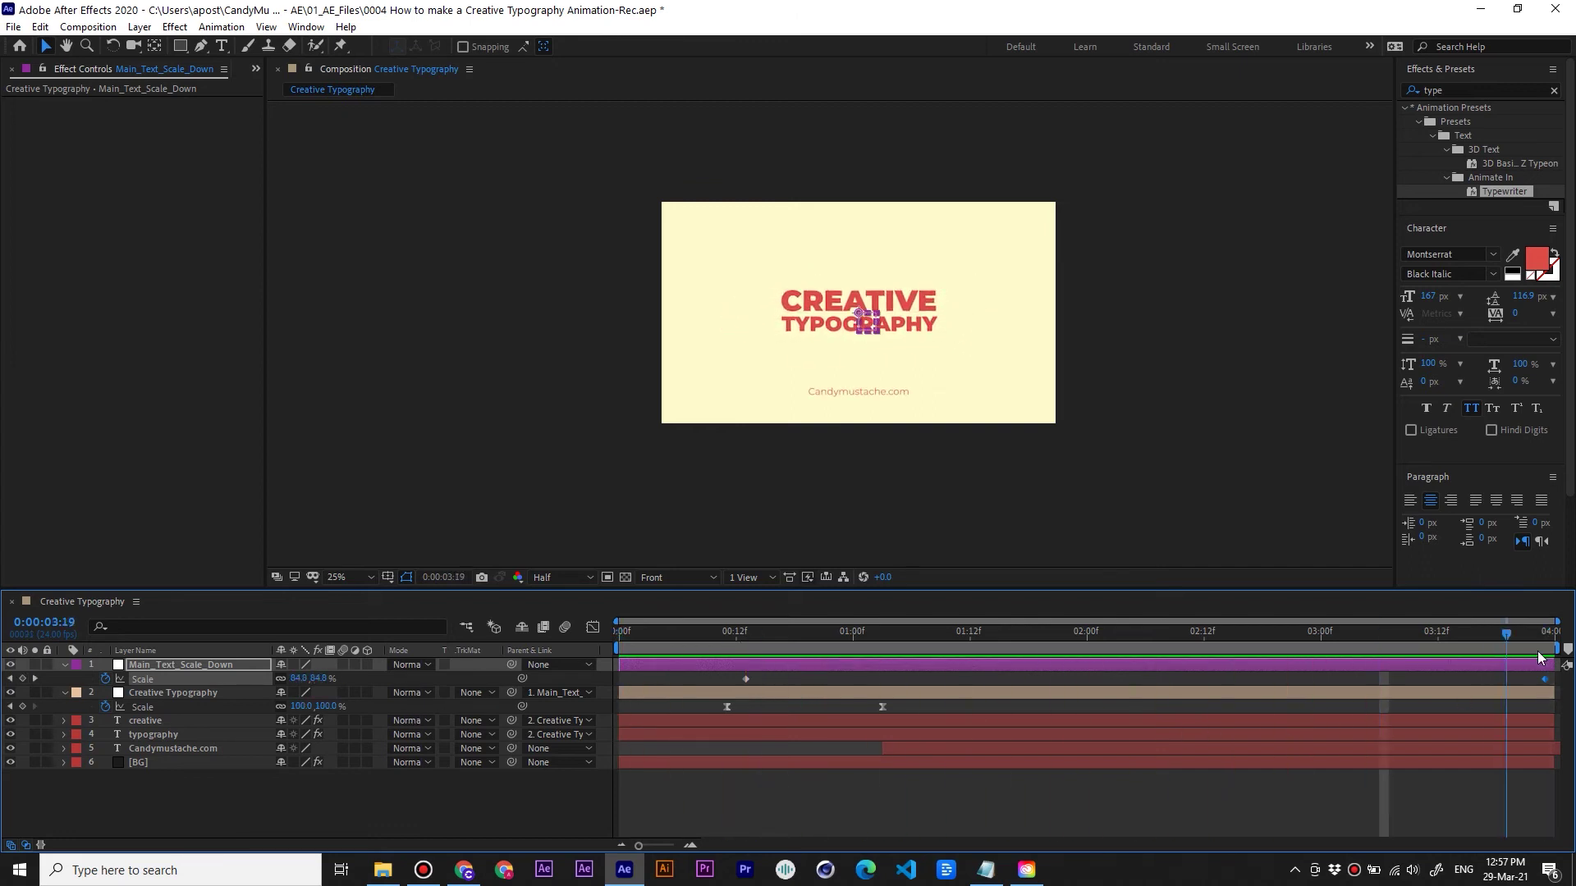
Raise Main_Text_Scale_Down's Scale at the 3:23 keyframe to 95% and preview the animation from the start
drag(318, 683, 325, 686)
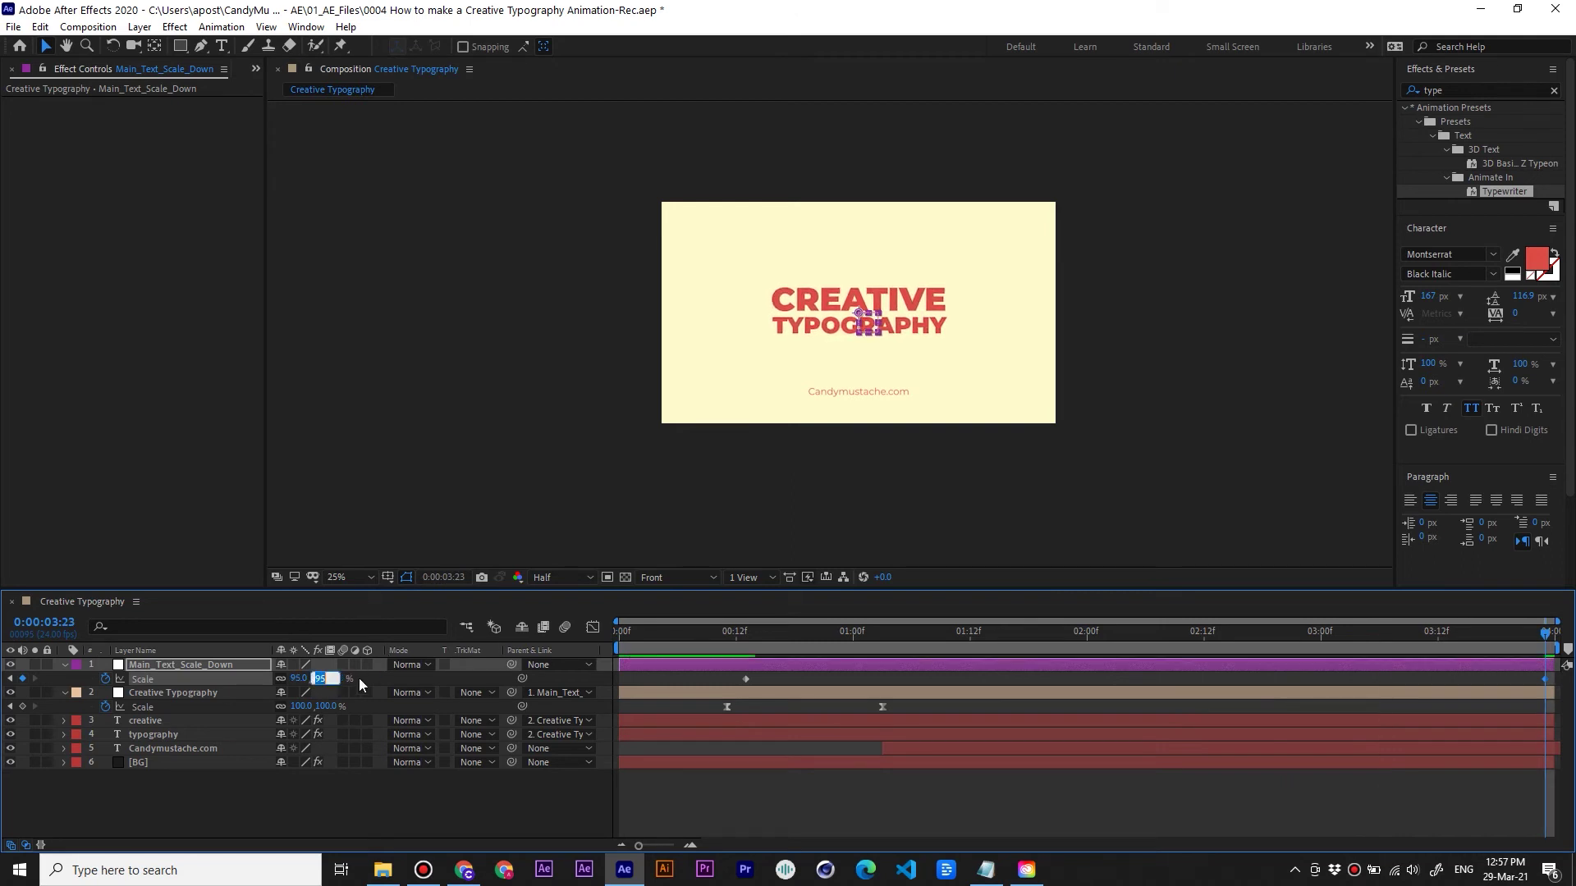
click(658, 646)
key(space)
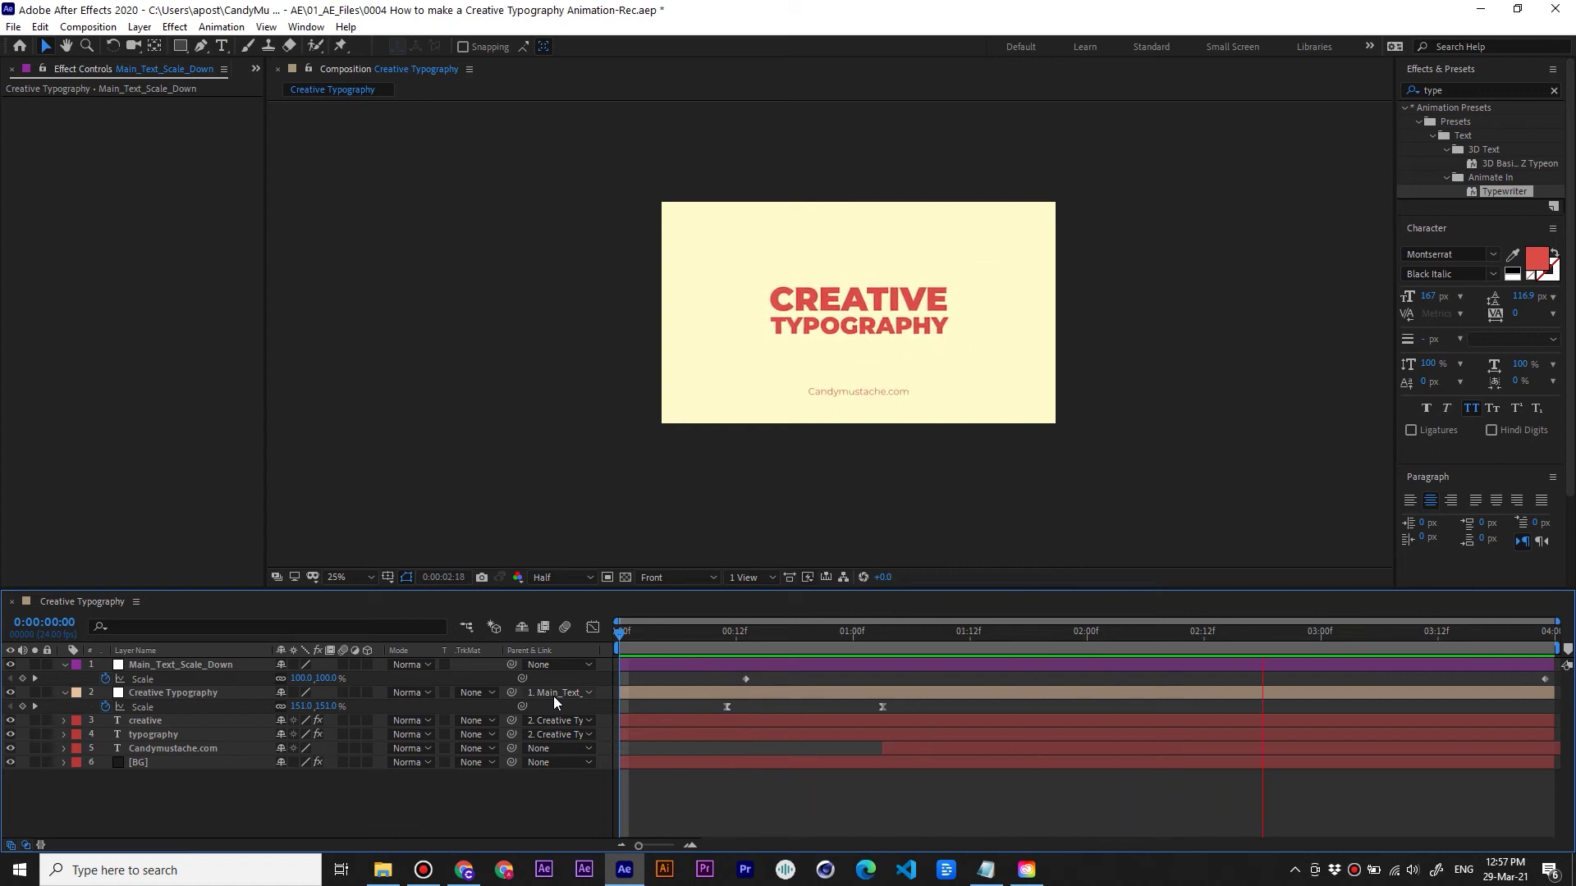
key(space)
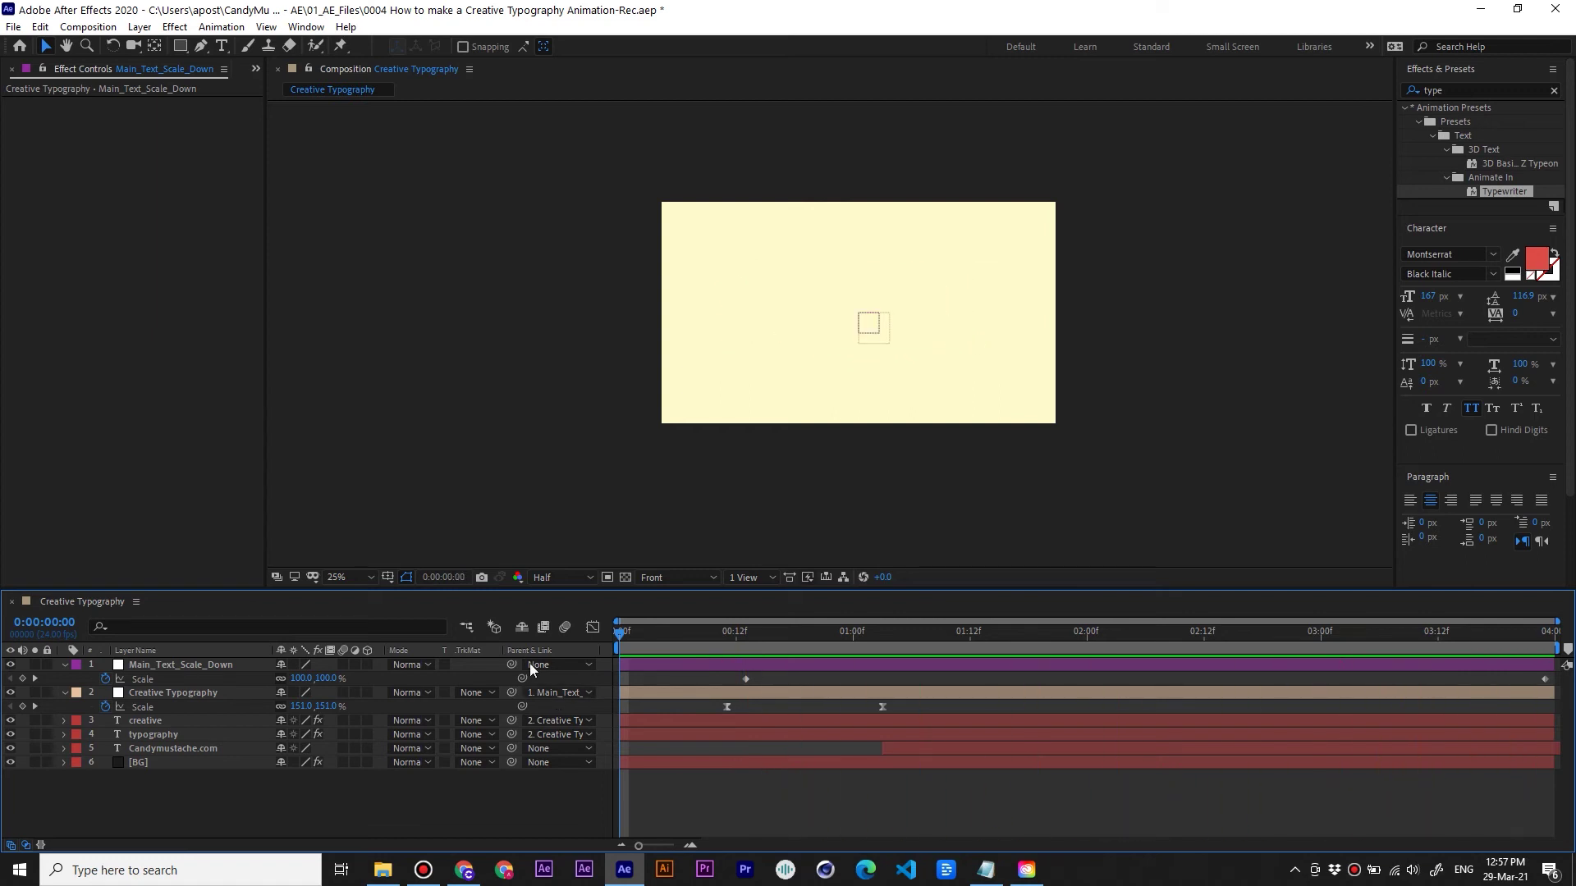
key(space)
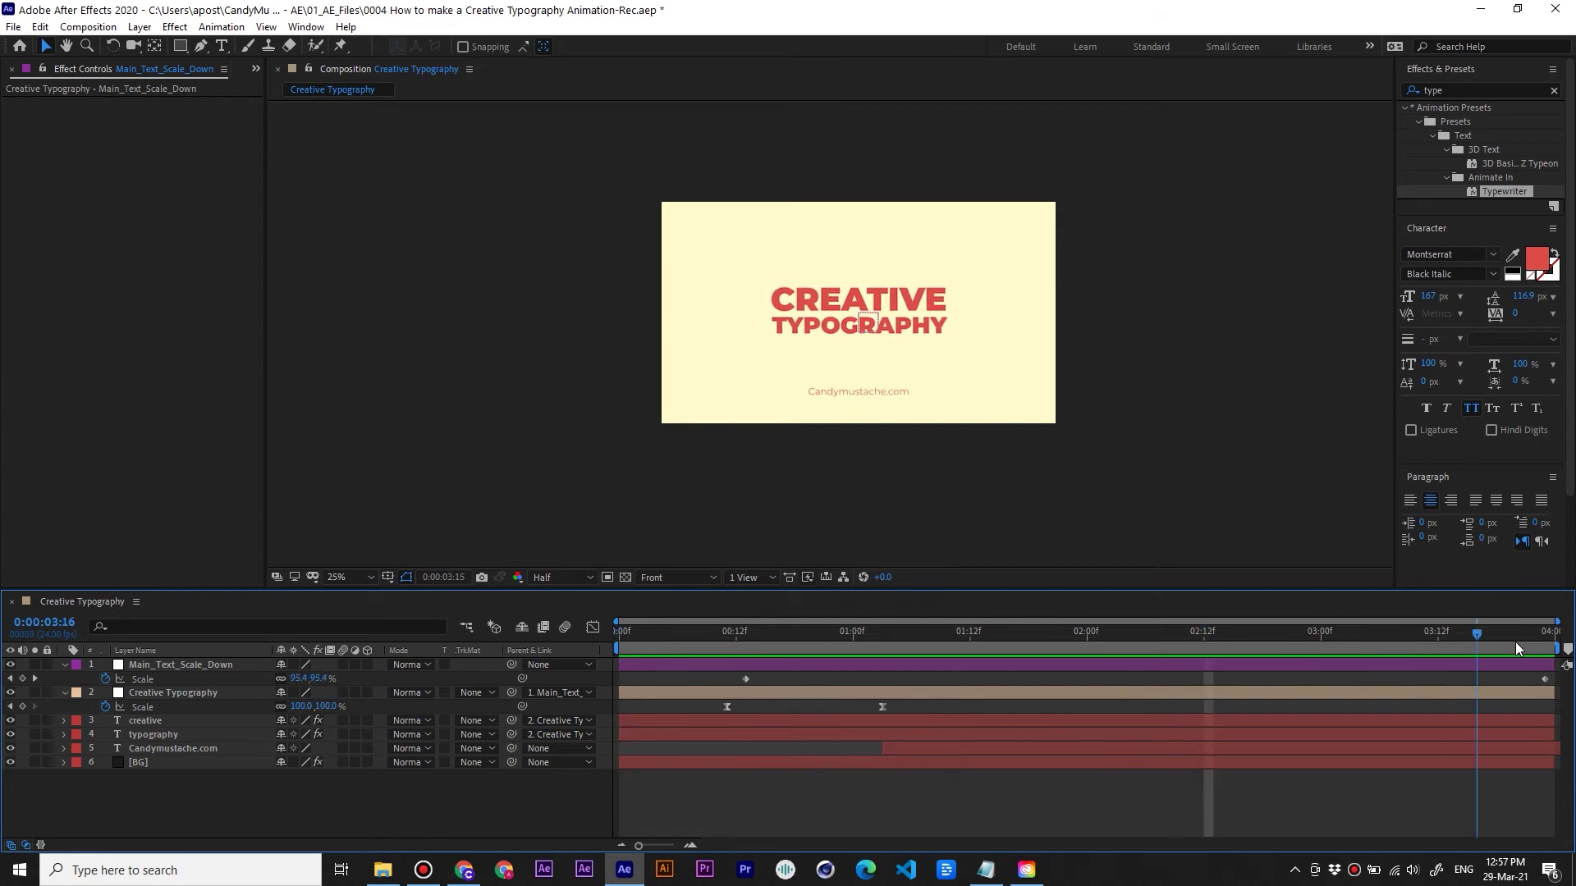
Set Main_Text_Scale_Down's Scale at the 3:23 keyframe to 92% and preview the result
click(324, 678)
text(92)
key(Return)
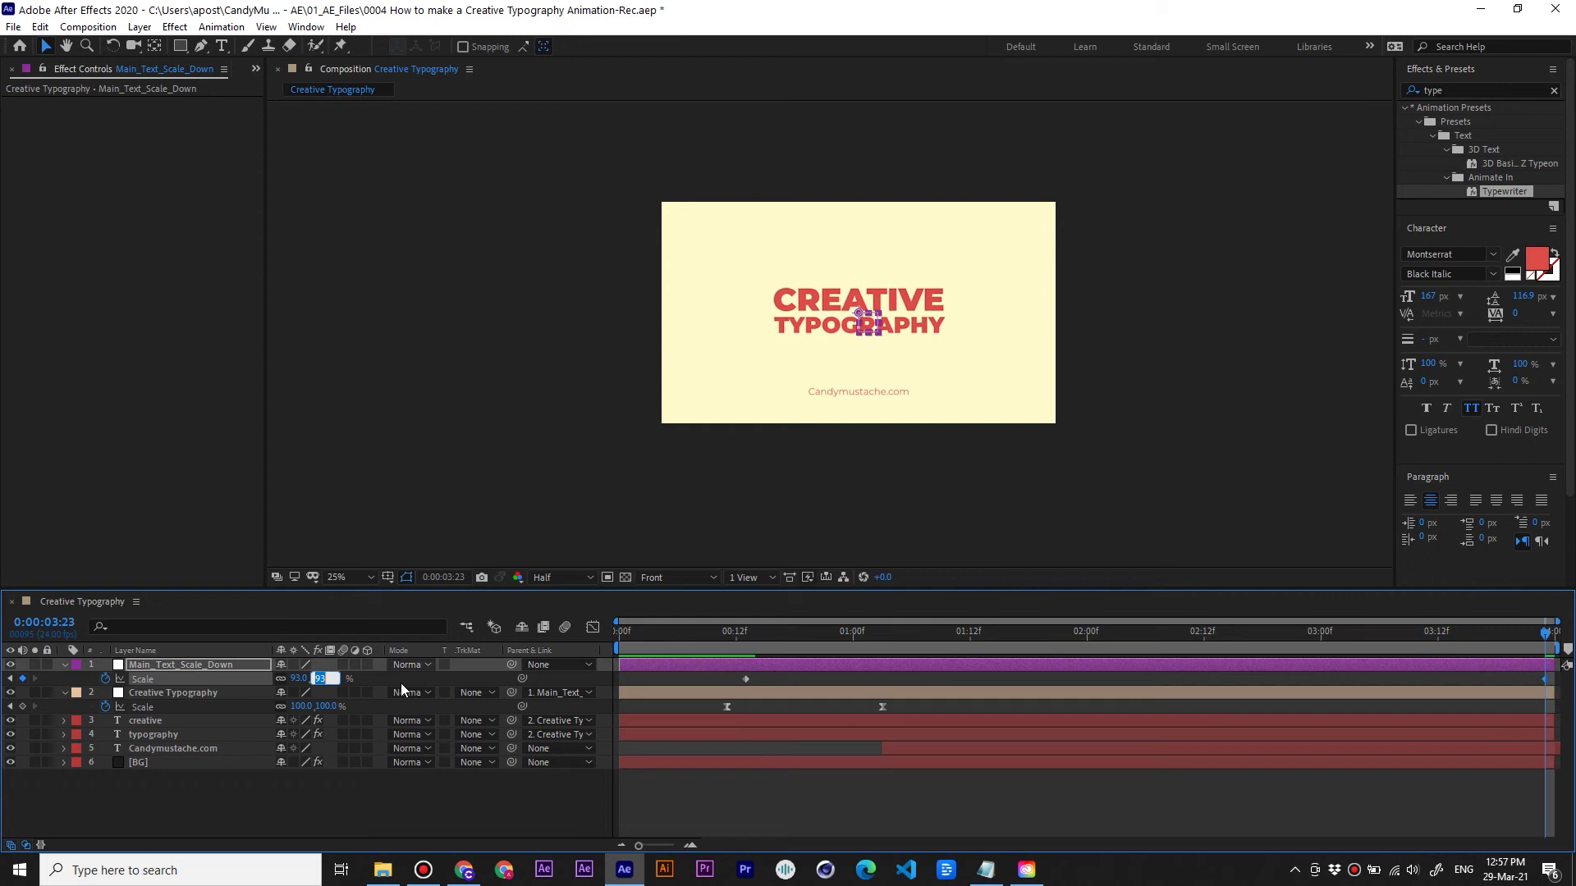
click(400, 682)
key(space)
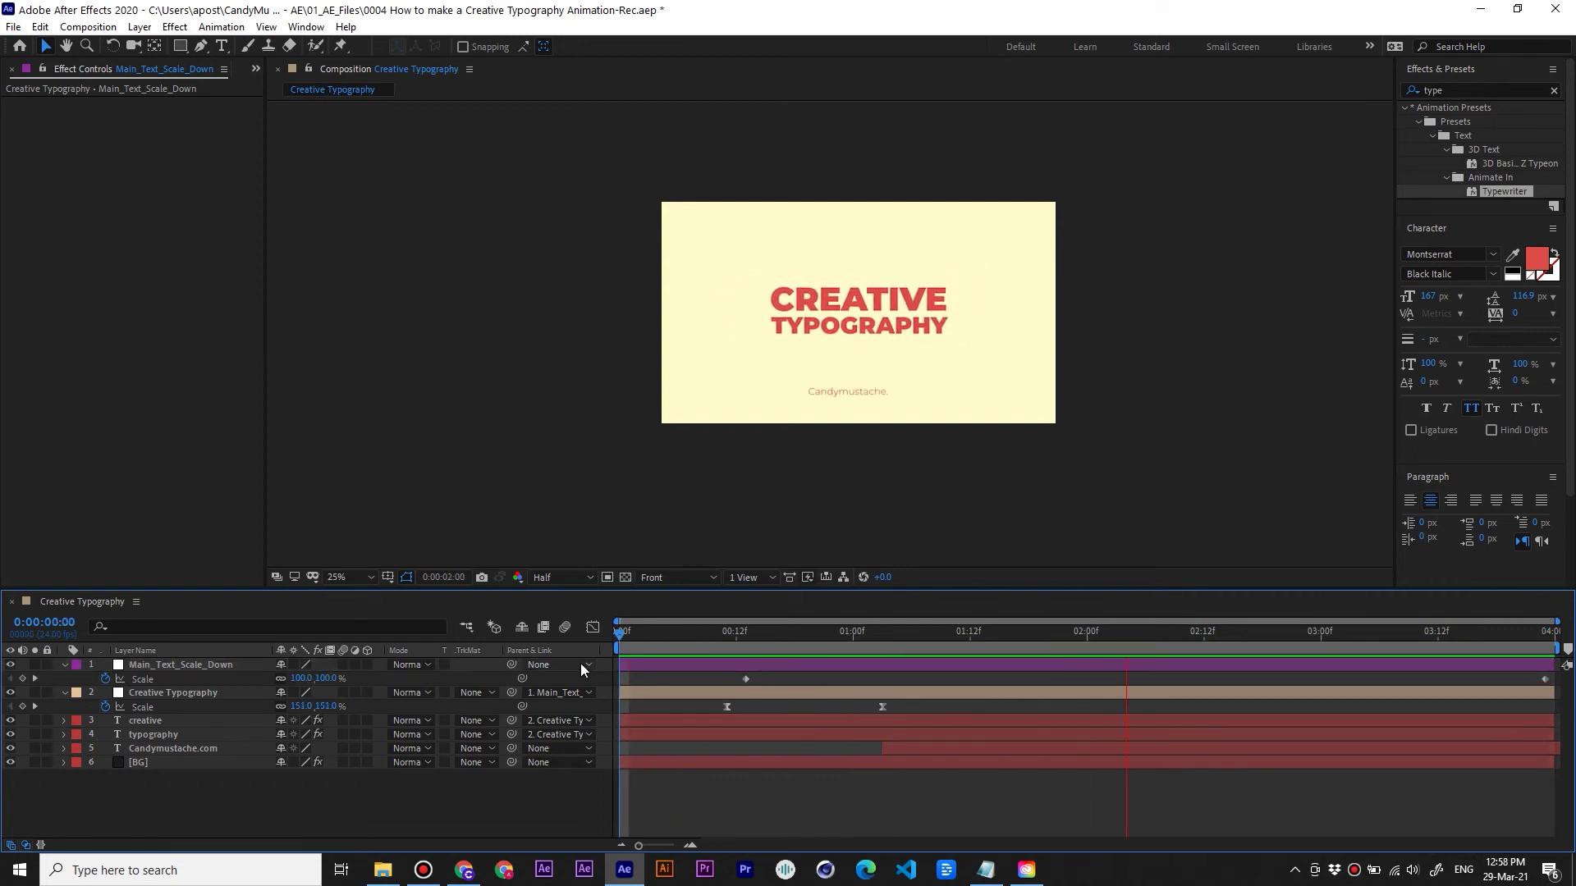
key(space)
key(space)
Shift the Candymustache.com layer with its keyframes to start at 1:05 and preview the whole animation
drag(820, 645, 894, 651)
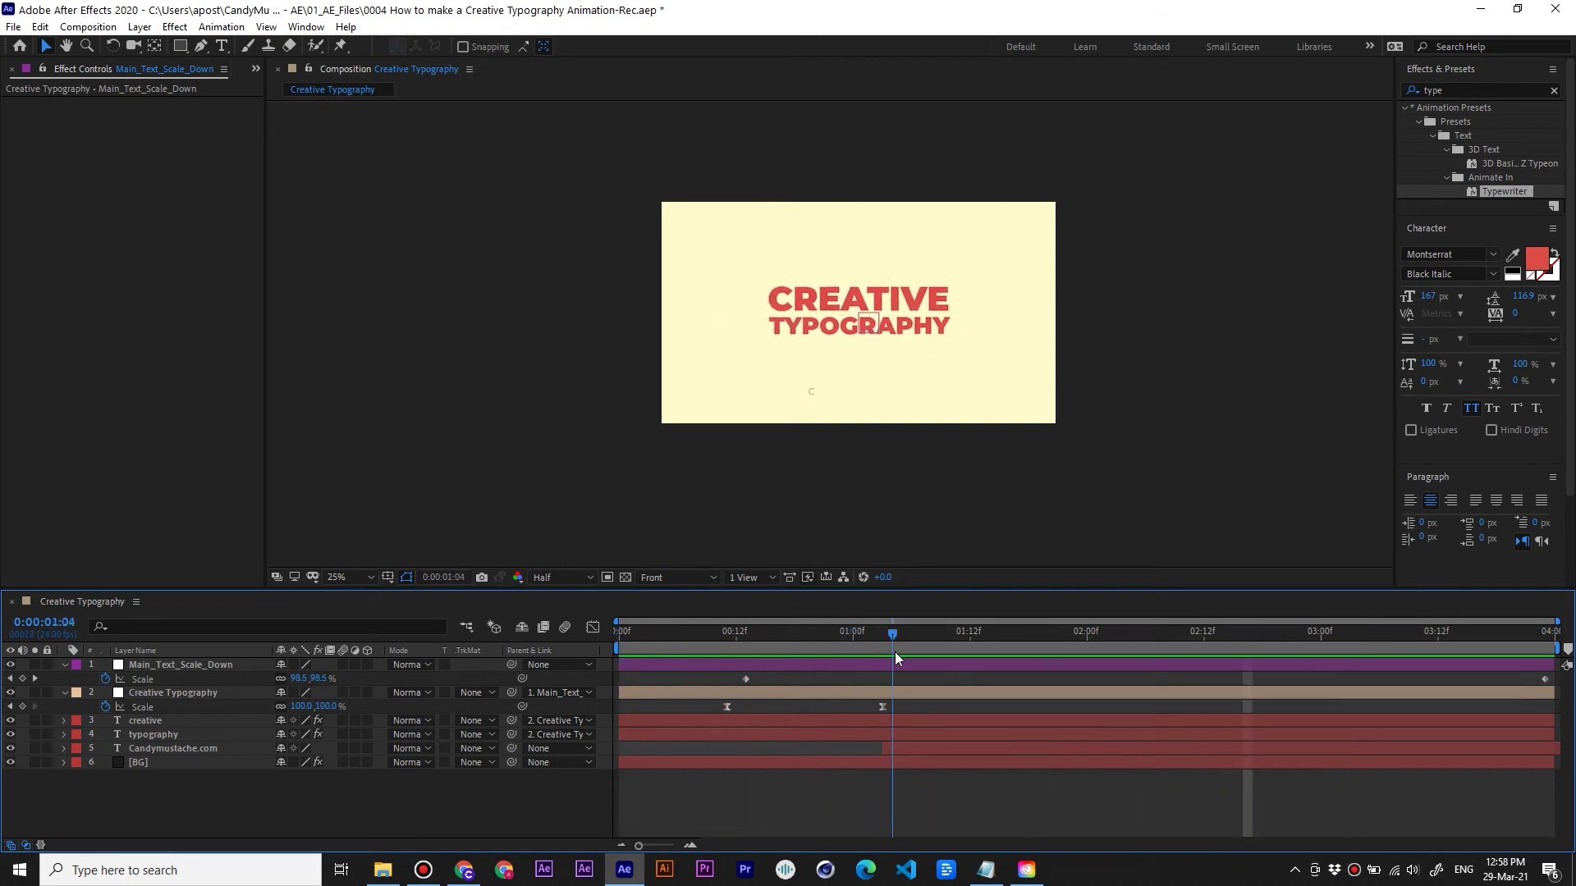
drag(899, 744, 919, 745)
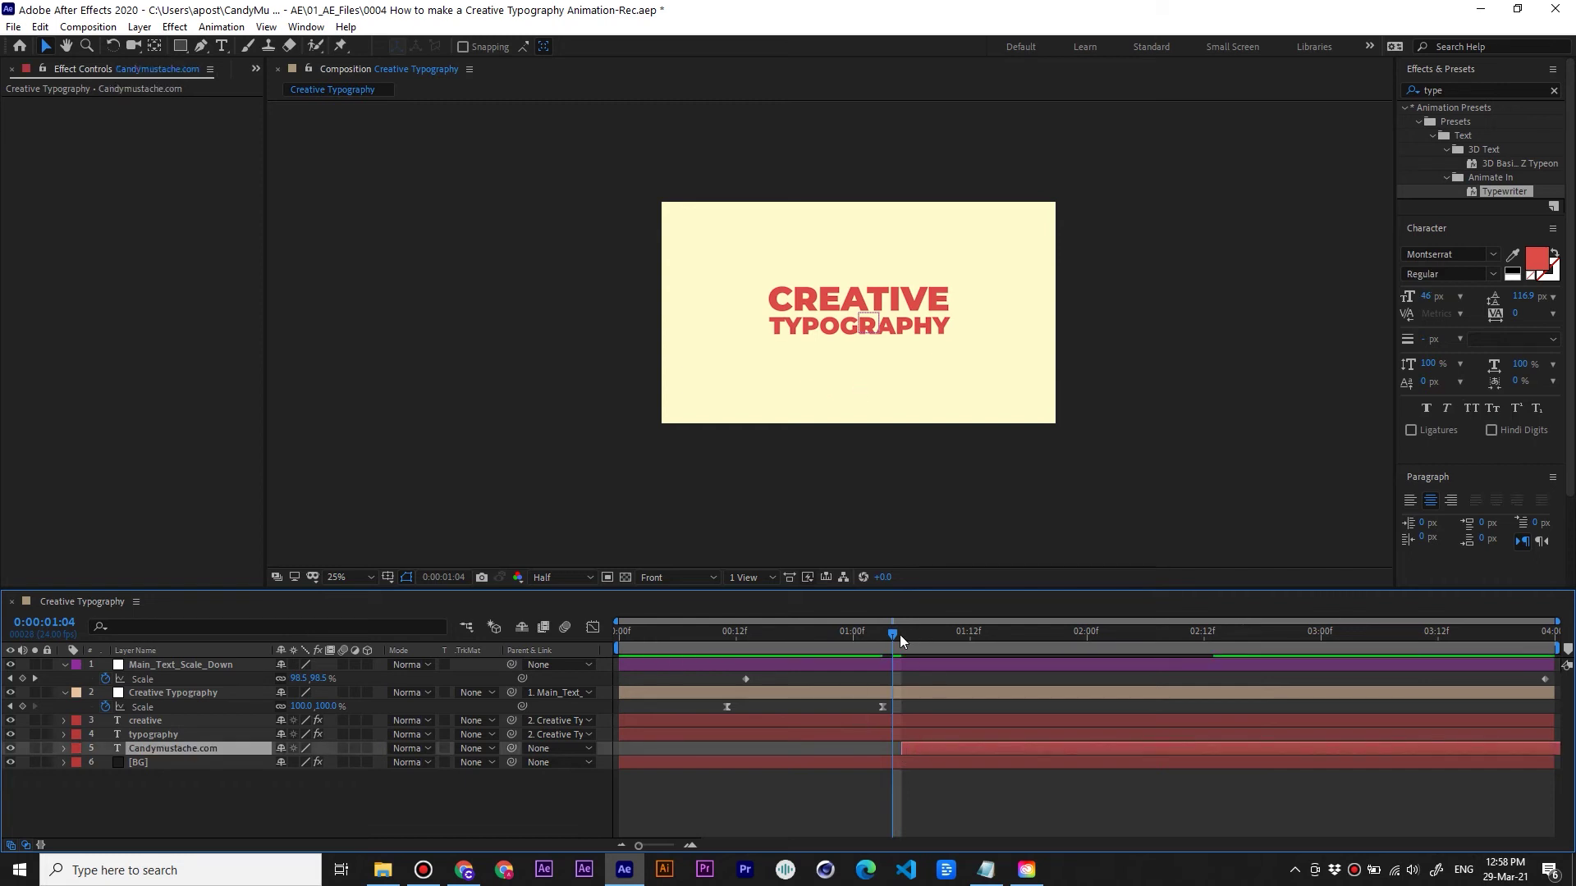
key(space)
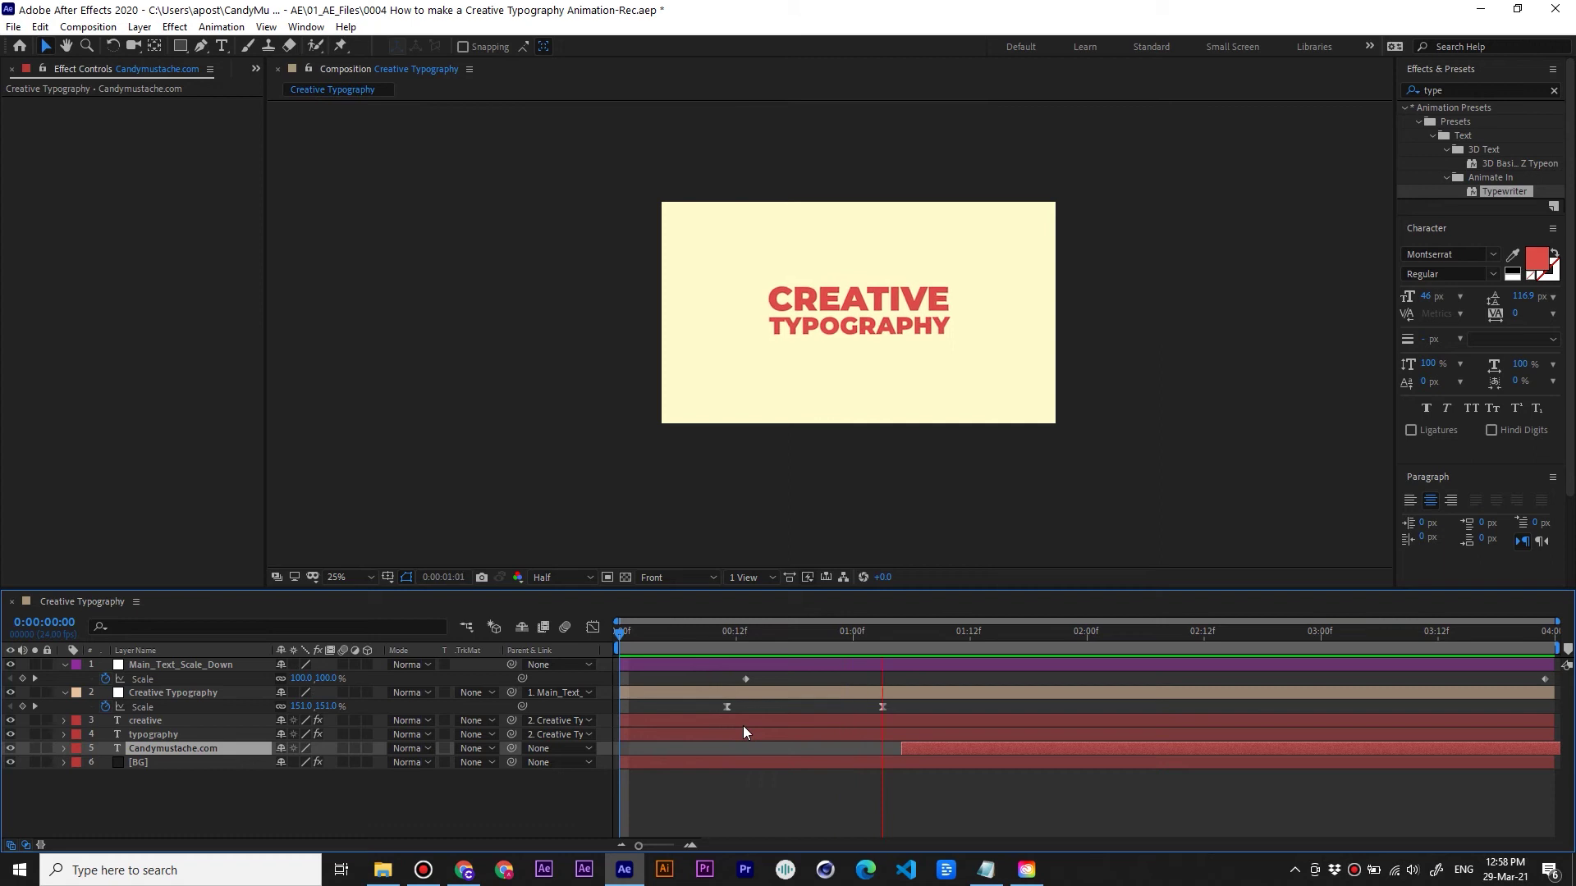
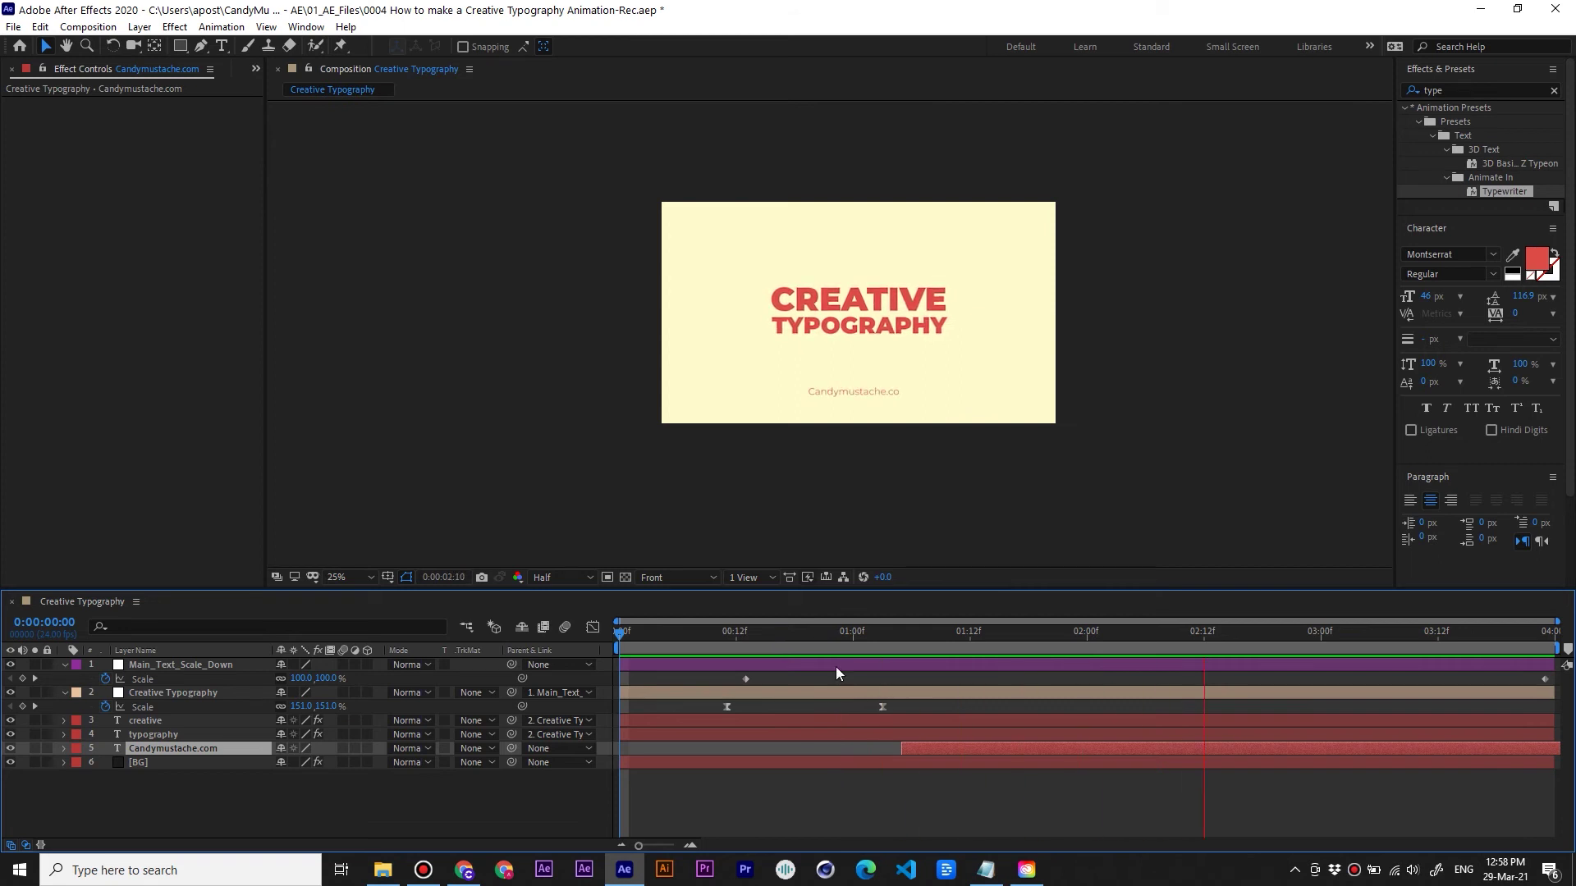
Reveal the Candymustache.com layer's keyframes, move its last Start keyframe to 2:15, and preview from the start
click(919, 745)
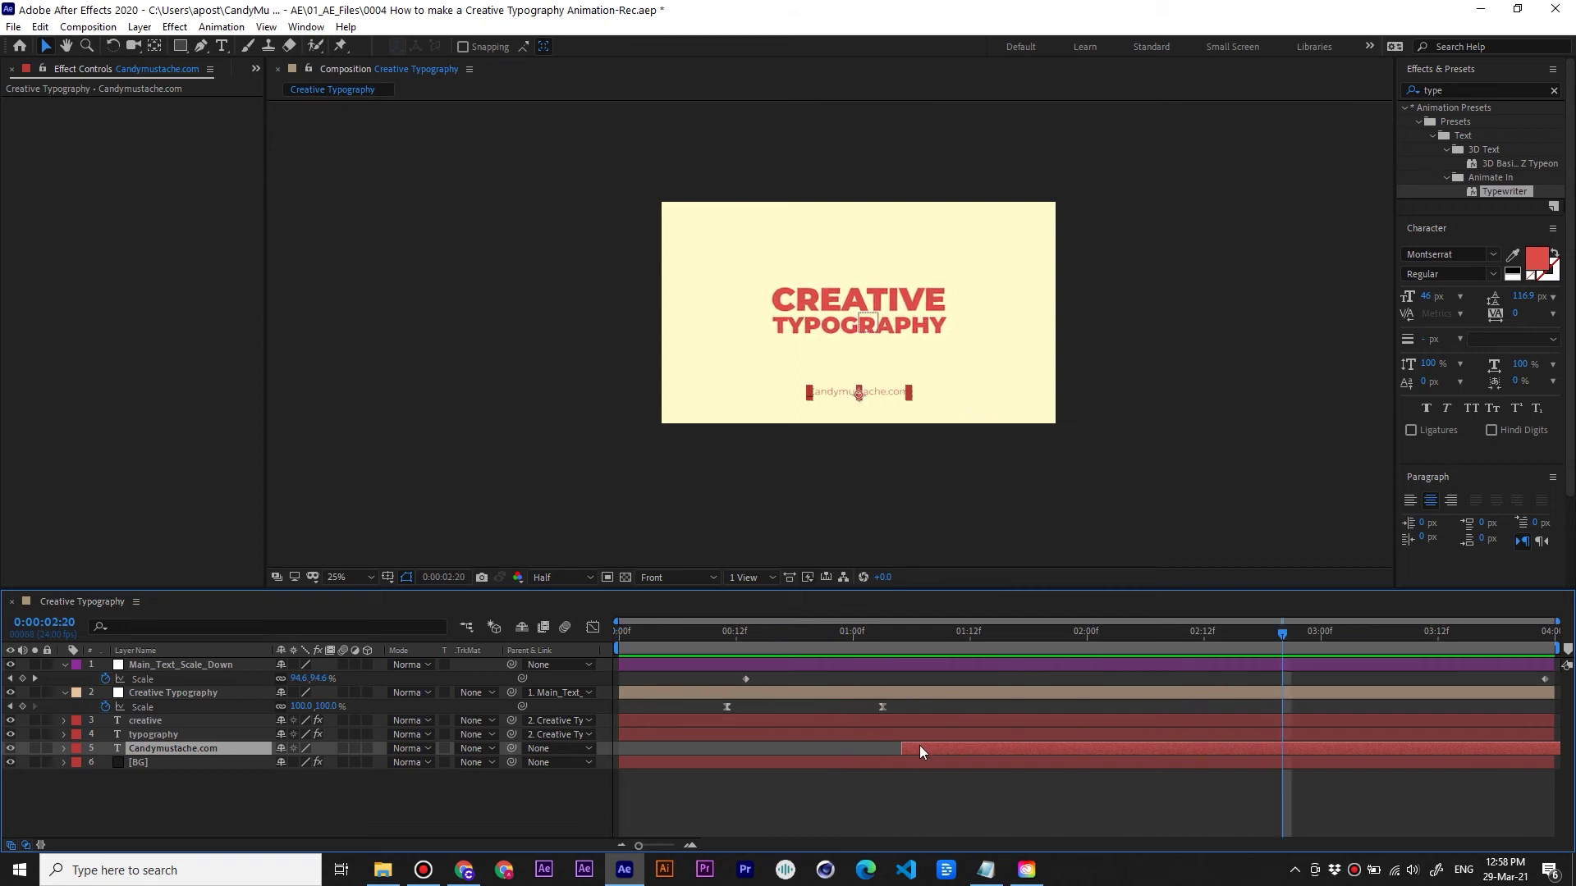
key(u)
click(1224, 777)
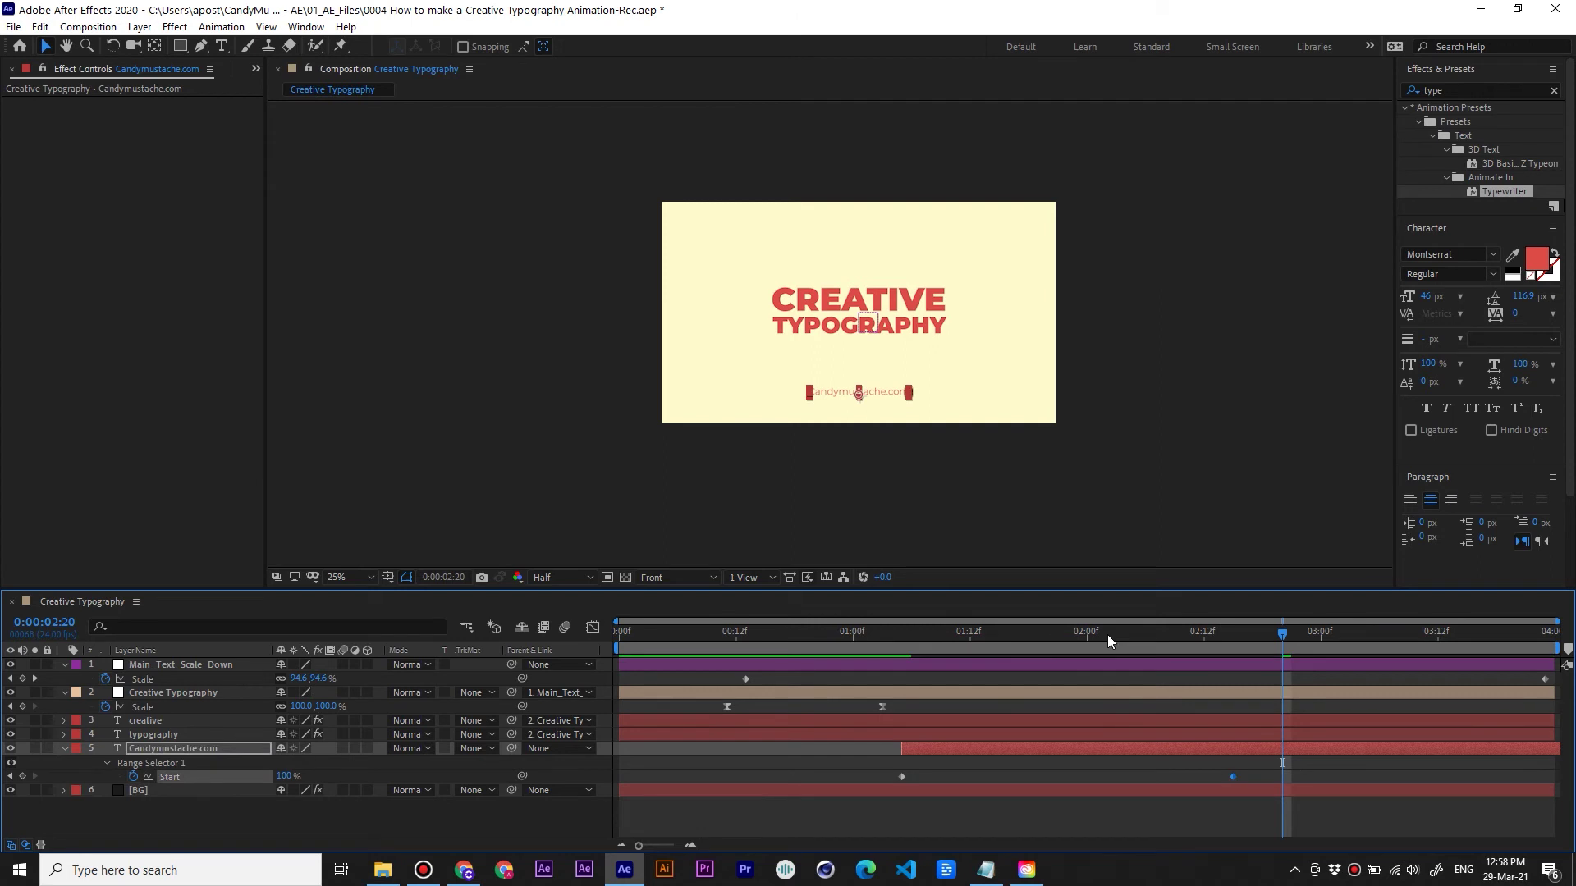
key(Home)
key(space)
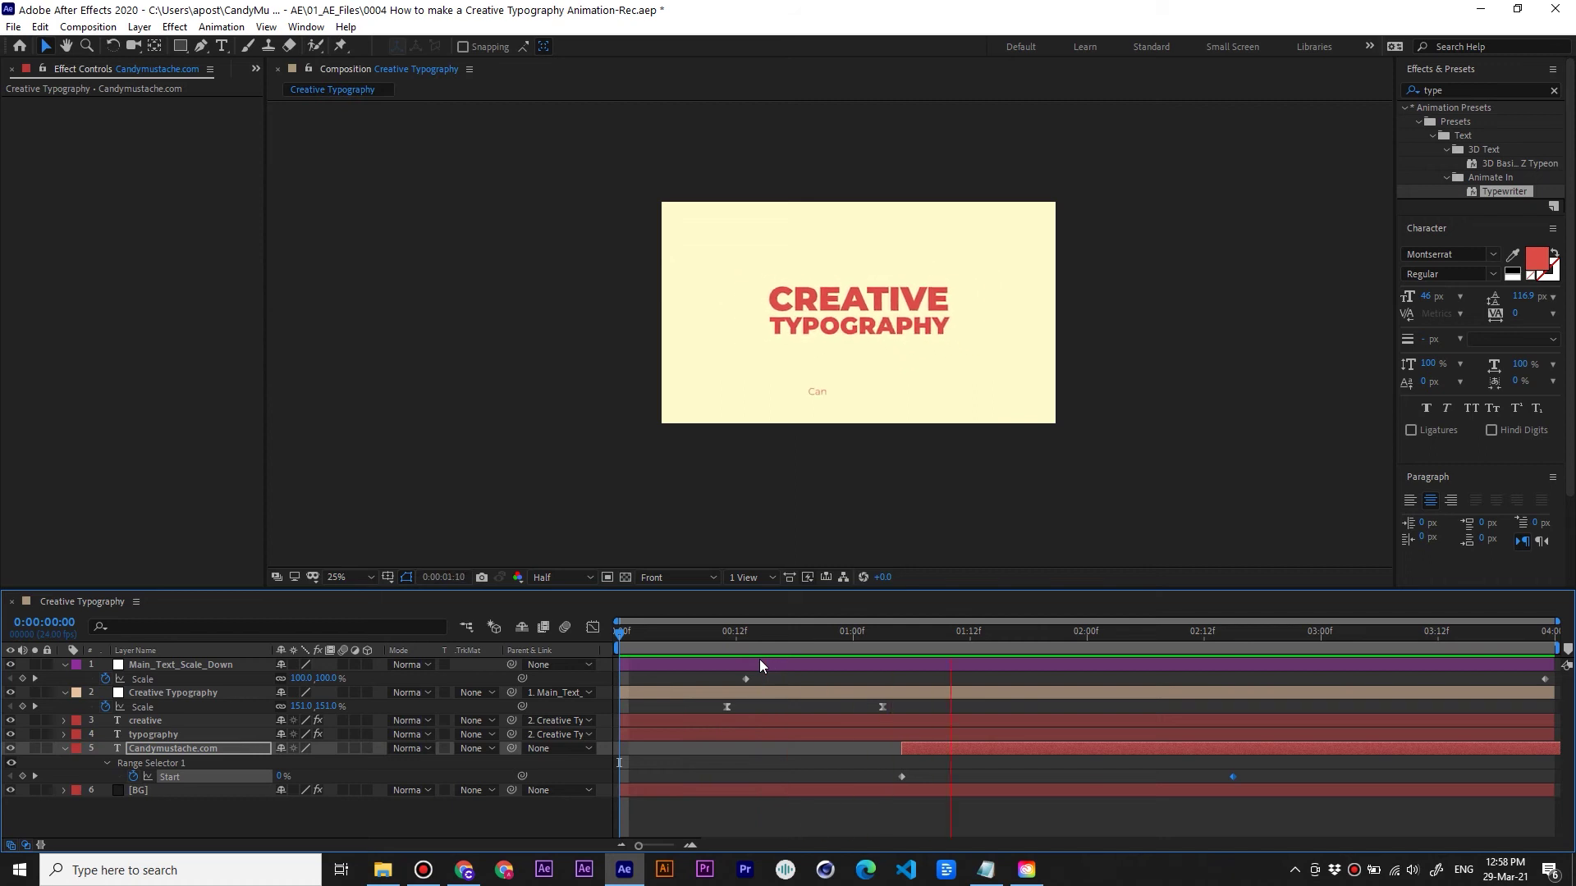
Move the Candymustache.com layer with its keyframes earlier, trying a 1:02 start before settling on 1:03, and preview each timing
mouse_move(849, 632)
mouse_down()
mouse_move(834, 633)
mouse_move(854, 633)
mouse_up()
drag(918, 750, 891, 750)
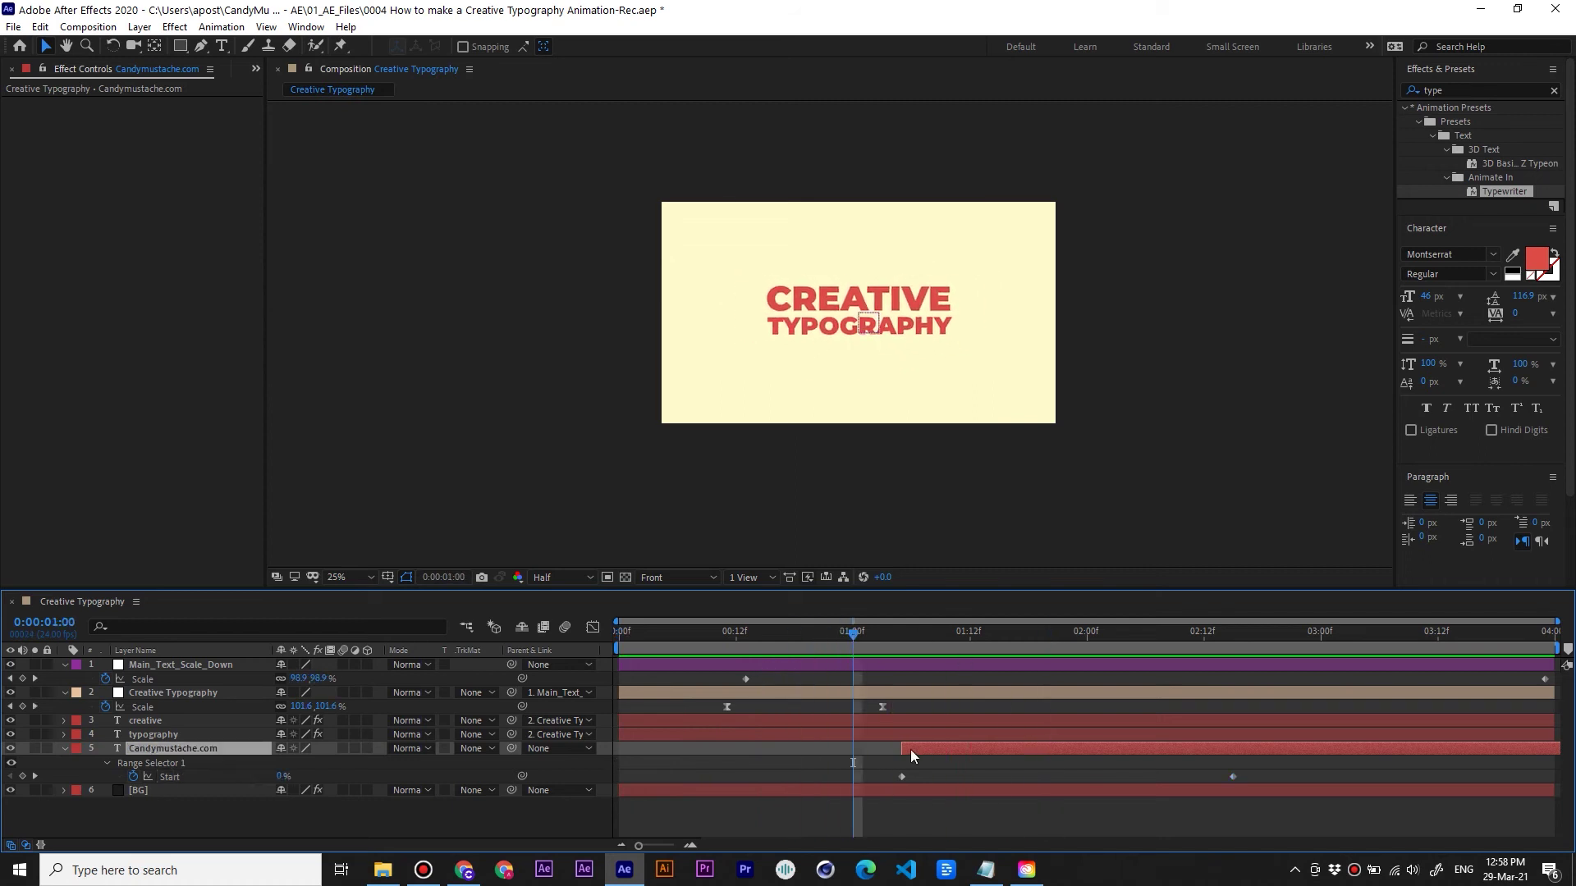
key(space)
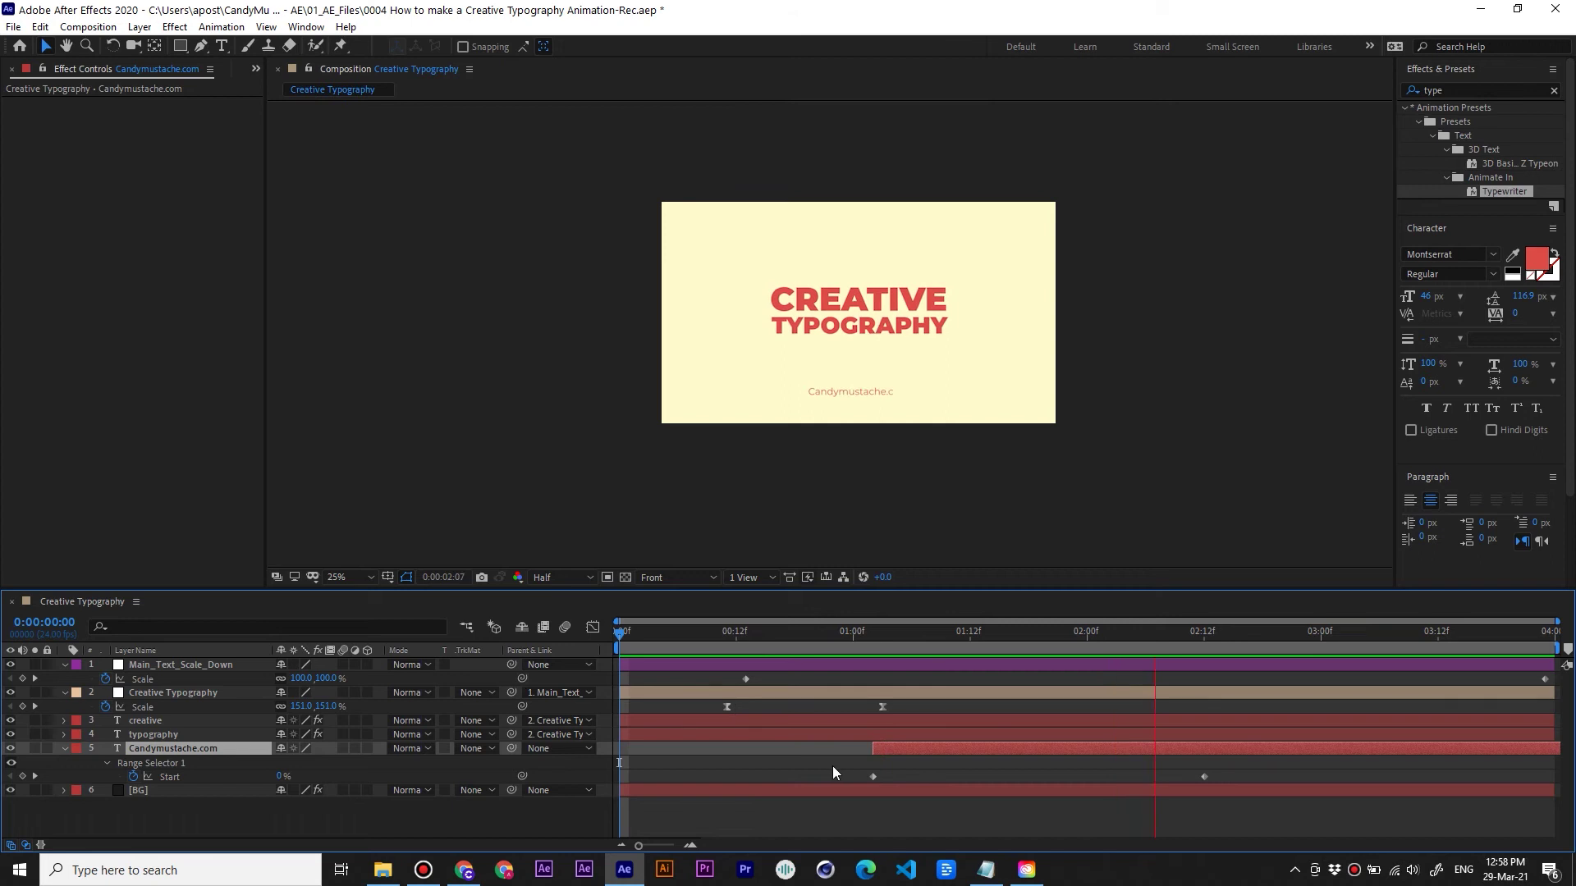
key(space)
drag(885, 749, 892, 749)
key(space)
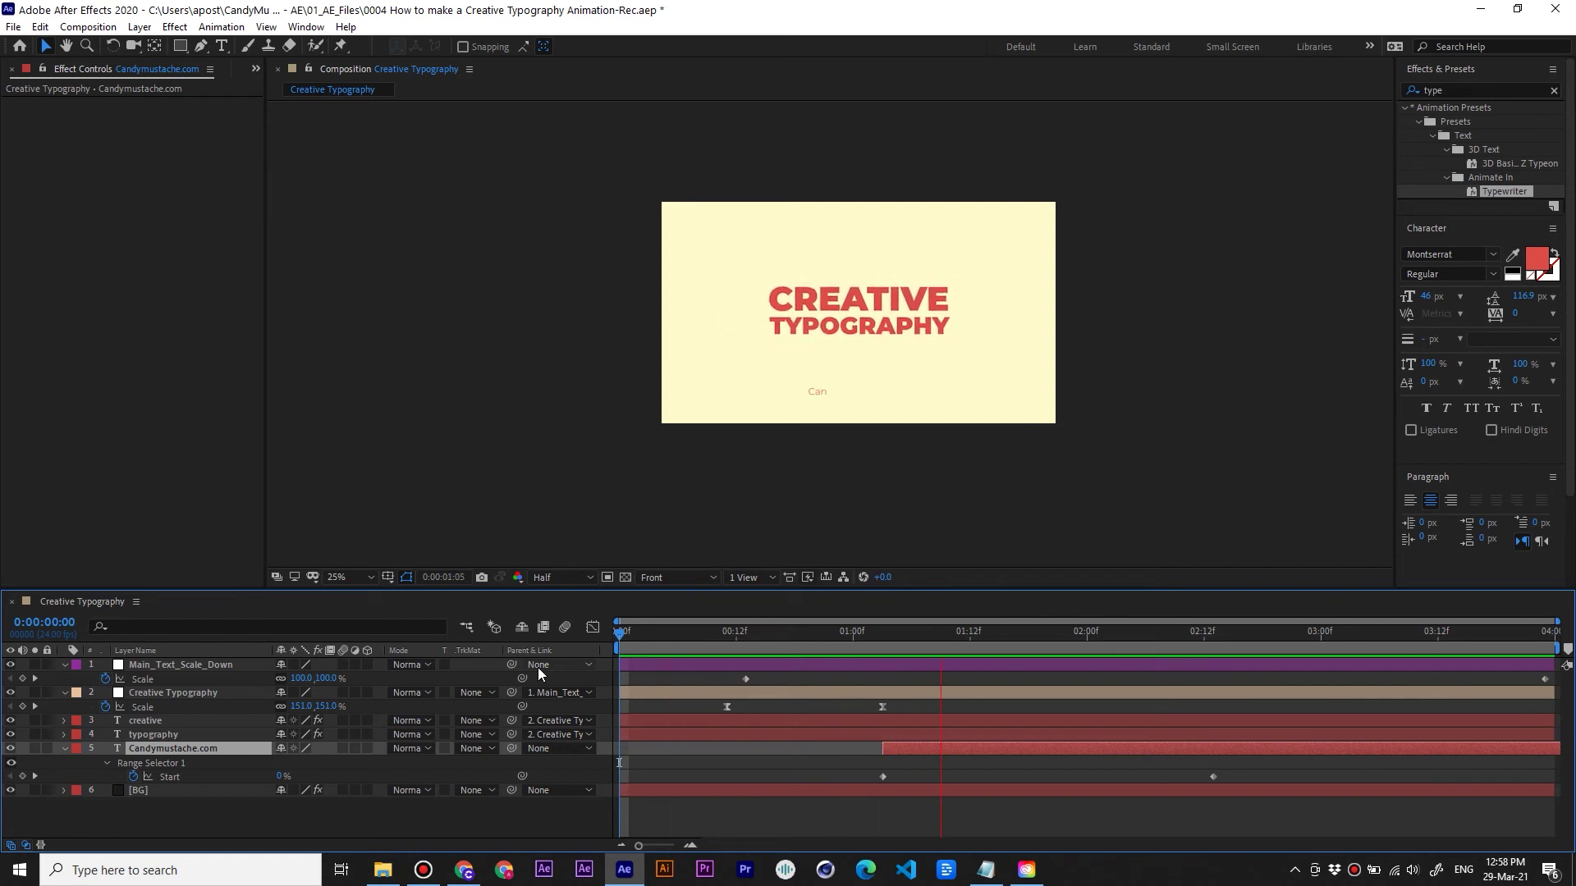
Play and scrub through the whole animation, checking the text reveals and the Candymustache.com line up close and at full-frame view
key(space)
key(space)
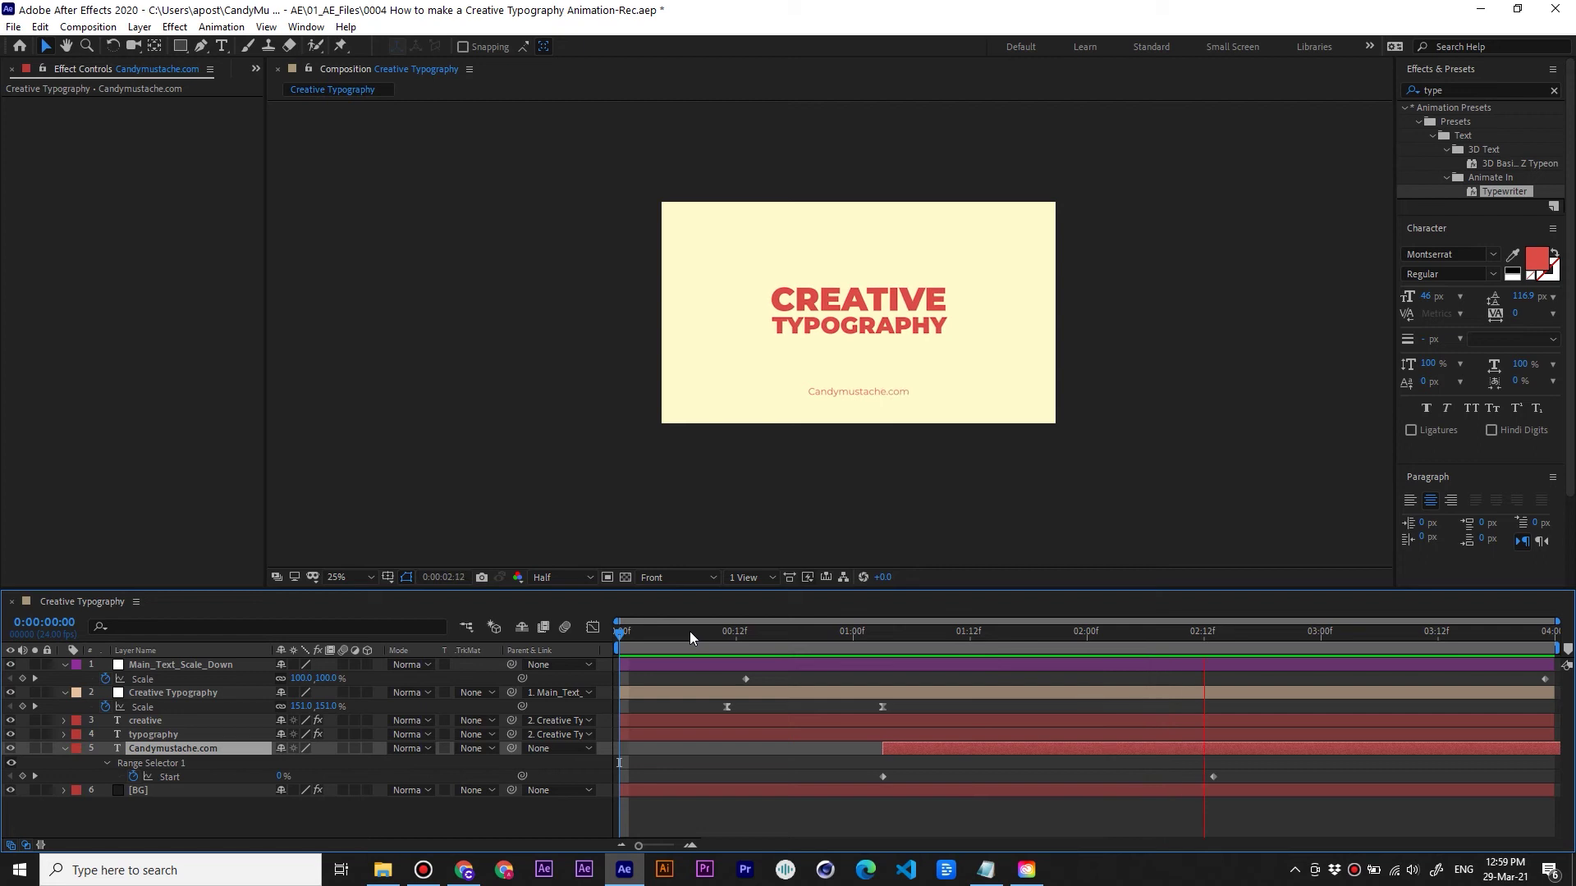
key(space)
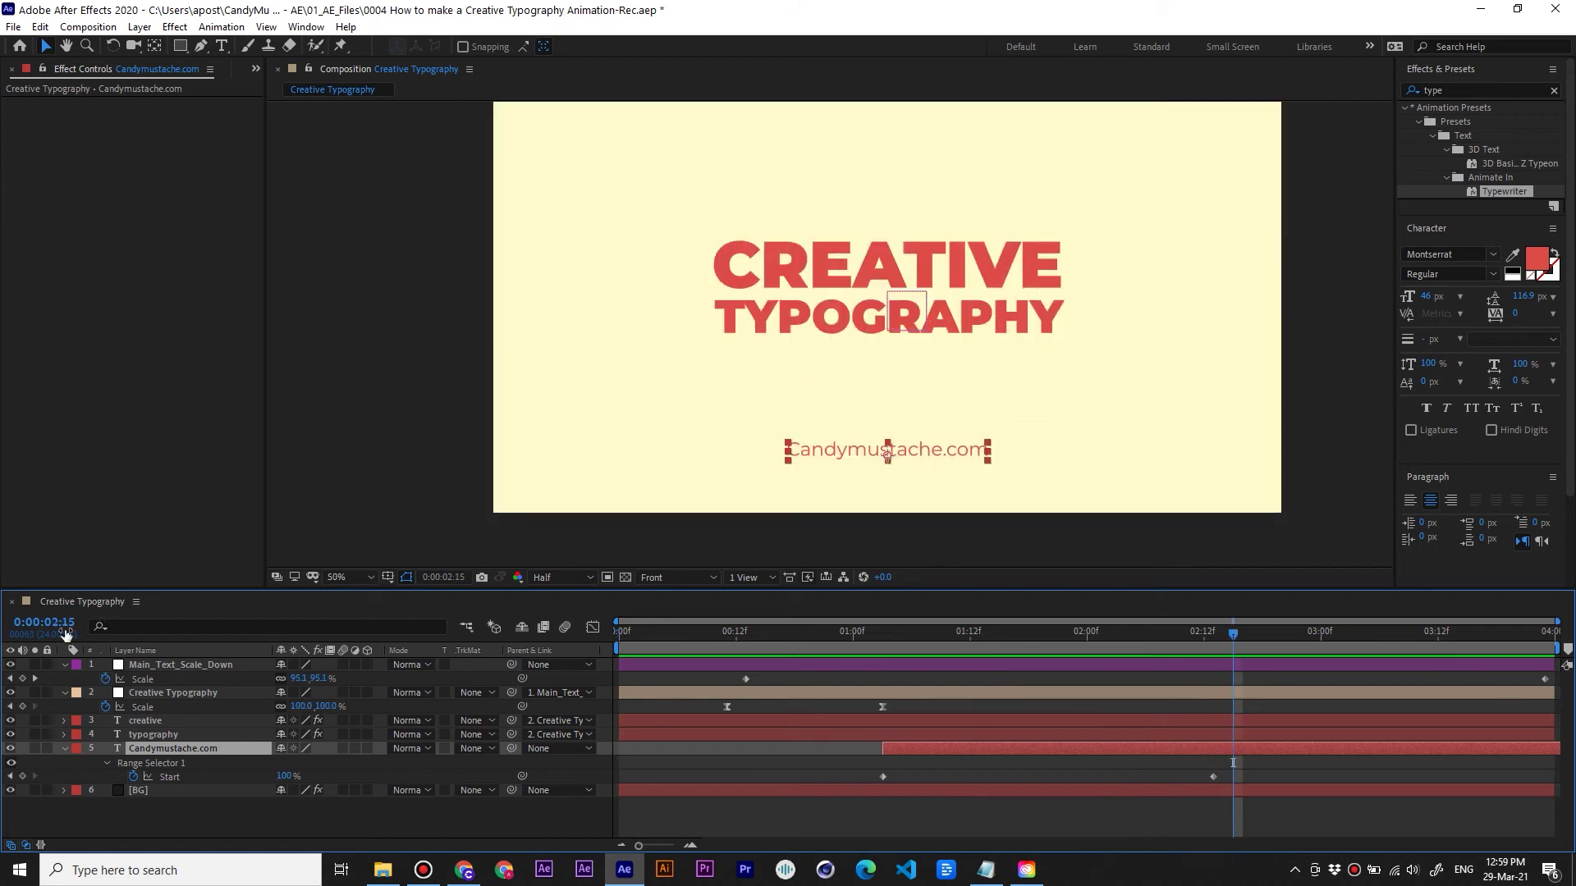
click(643, 427)
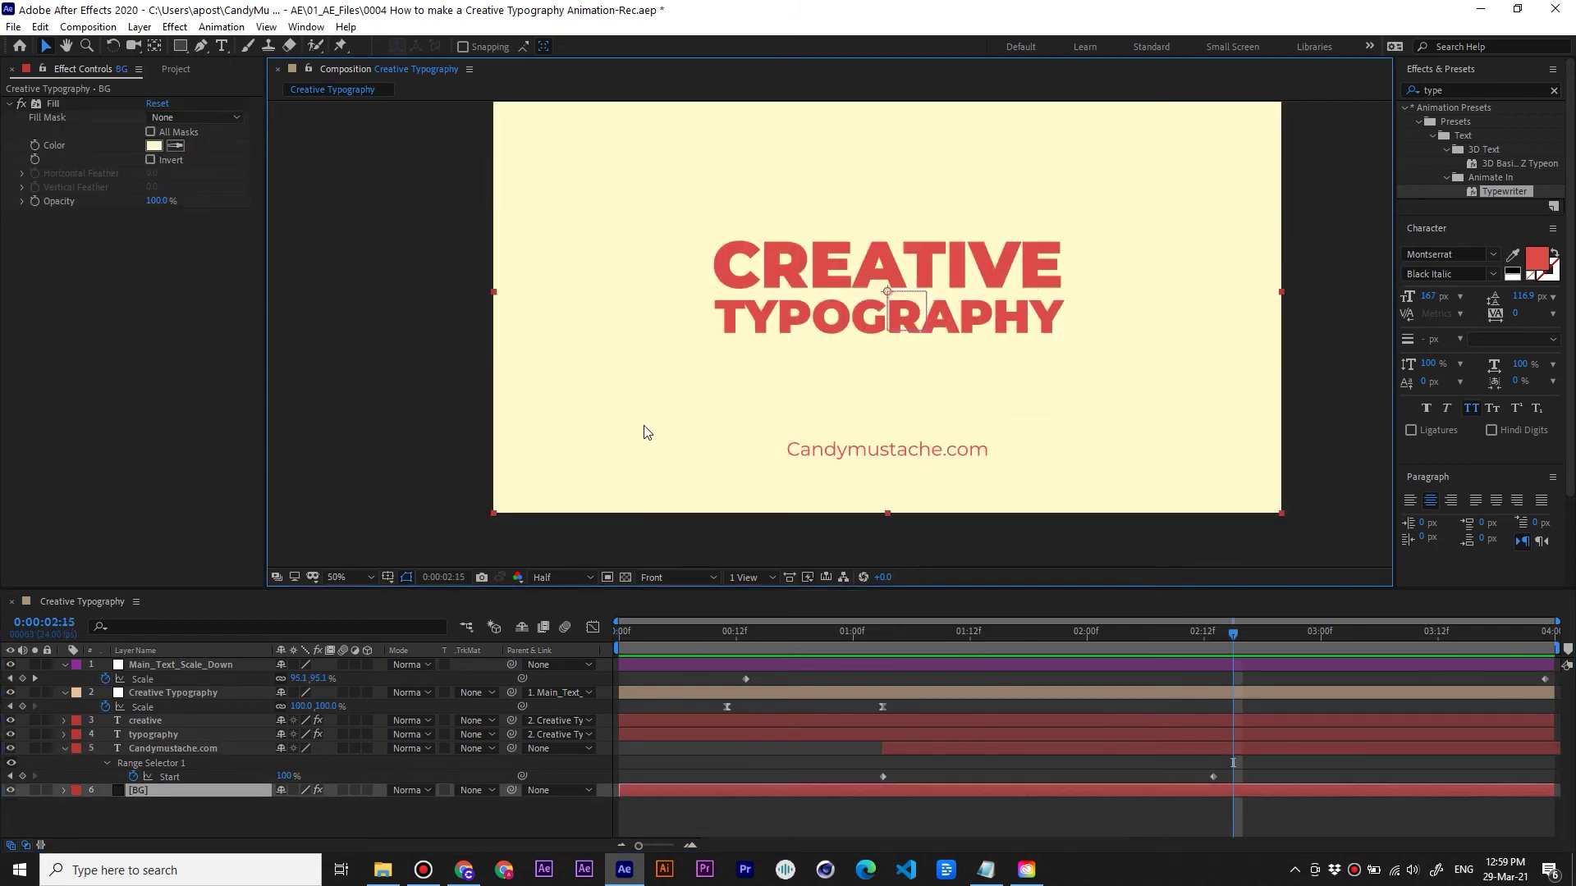
key(comma)
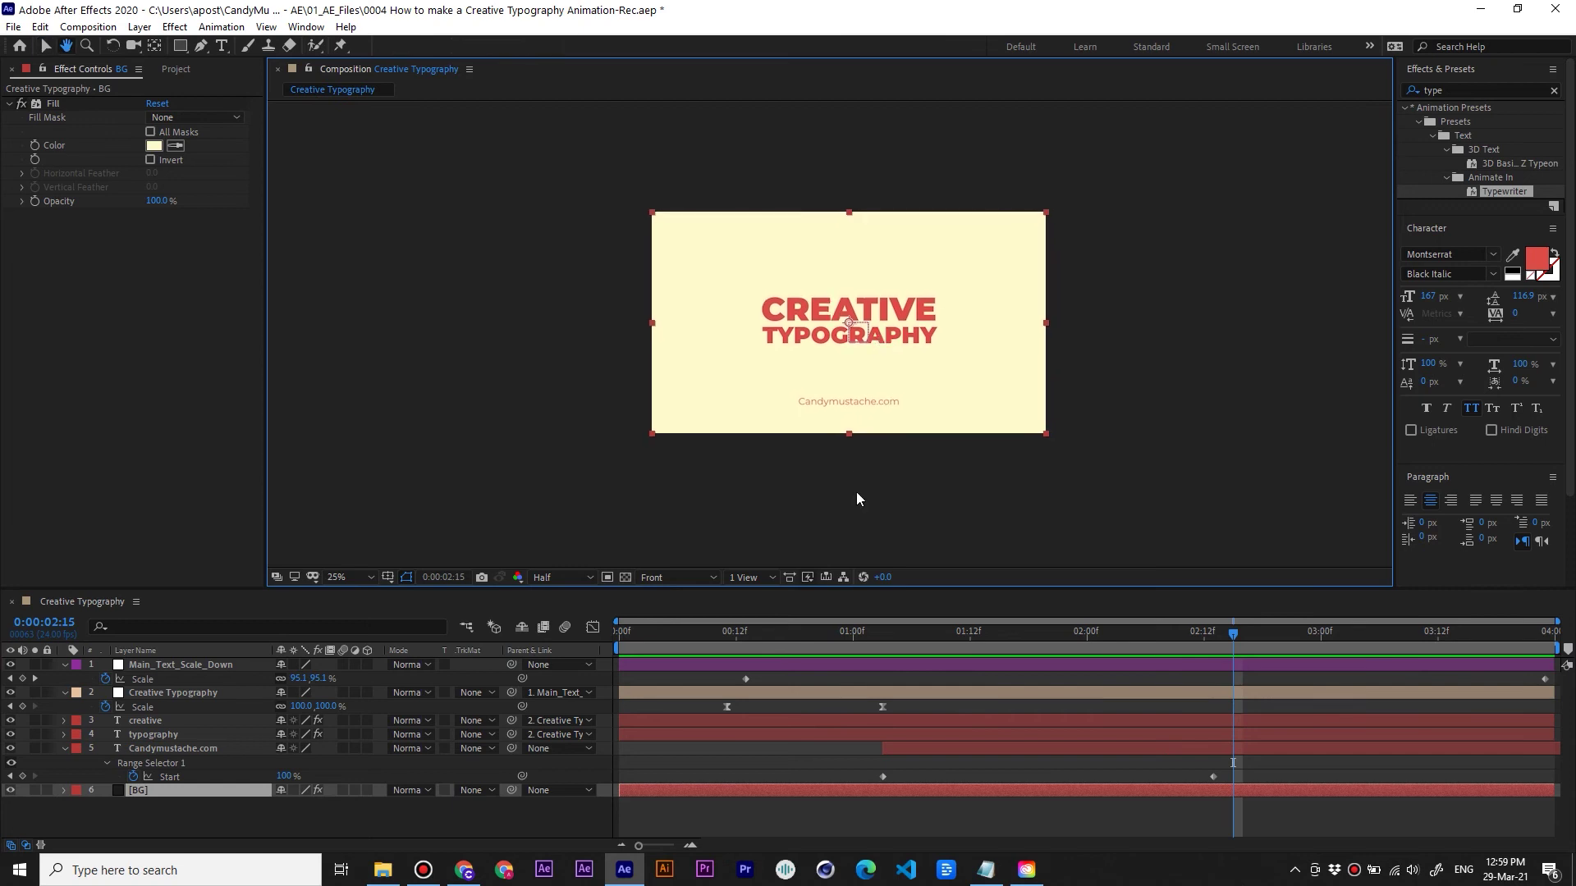
click(854, 491)
click(632, 646)
drag(632, 645, 1262, 636)
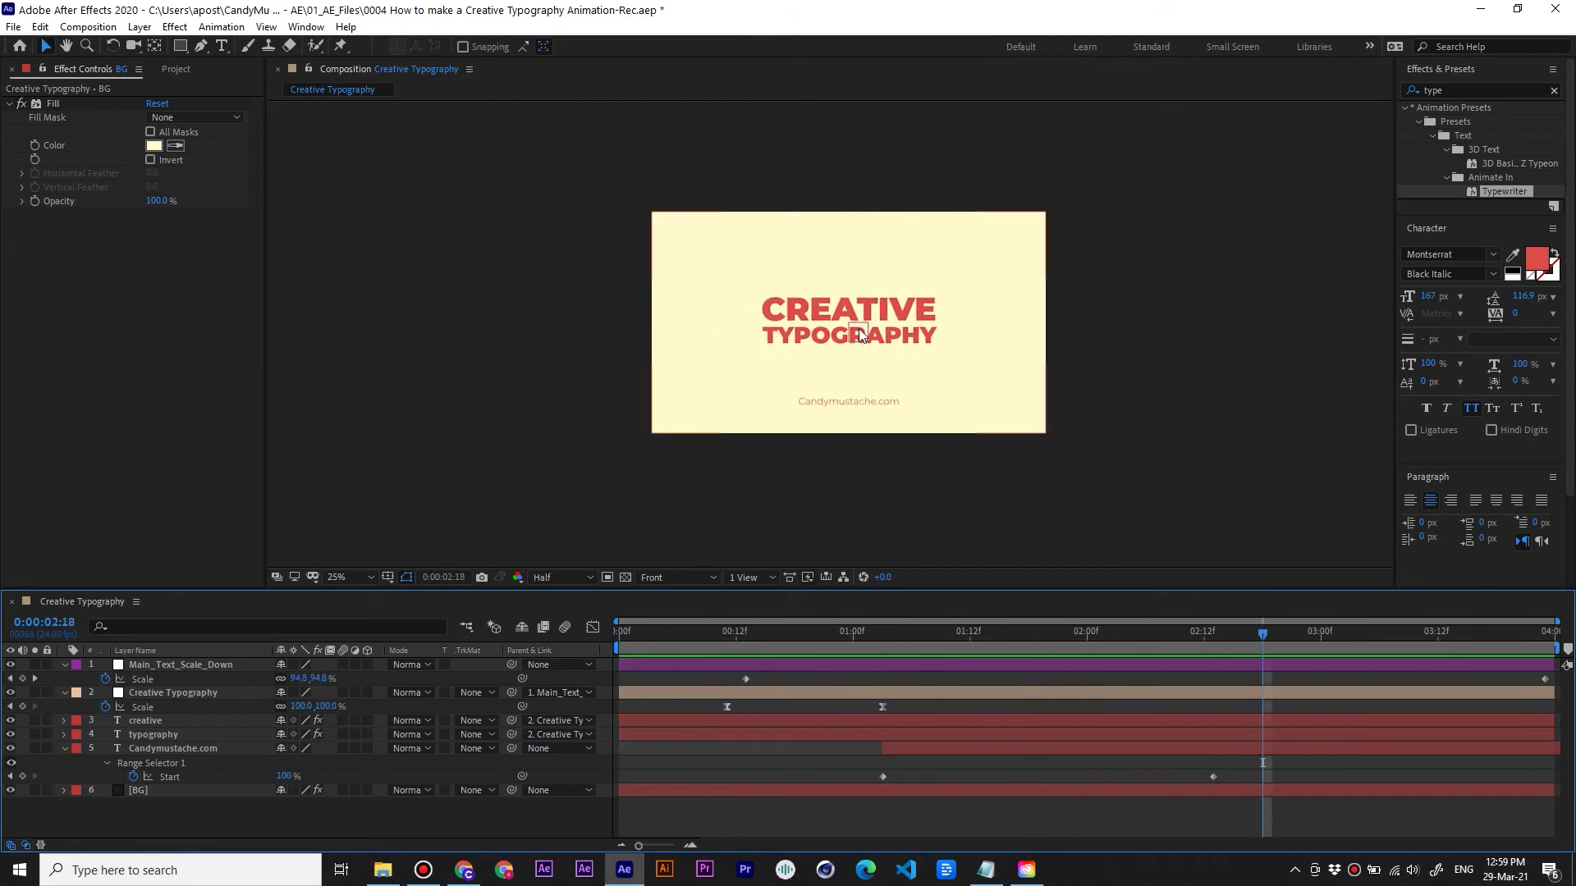
drag(1242, 627, 594, 666)
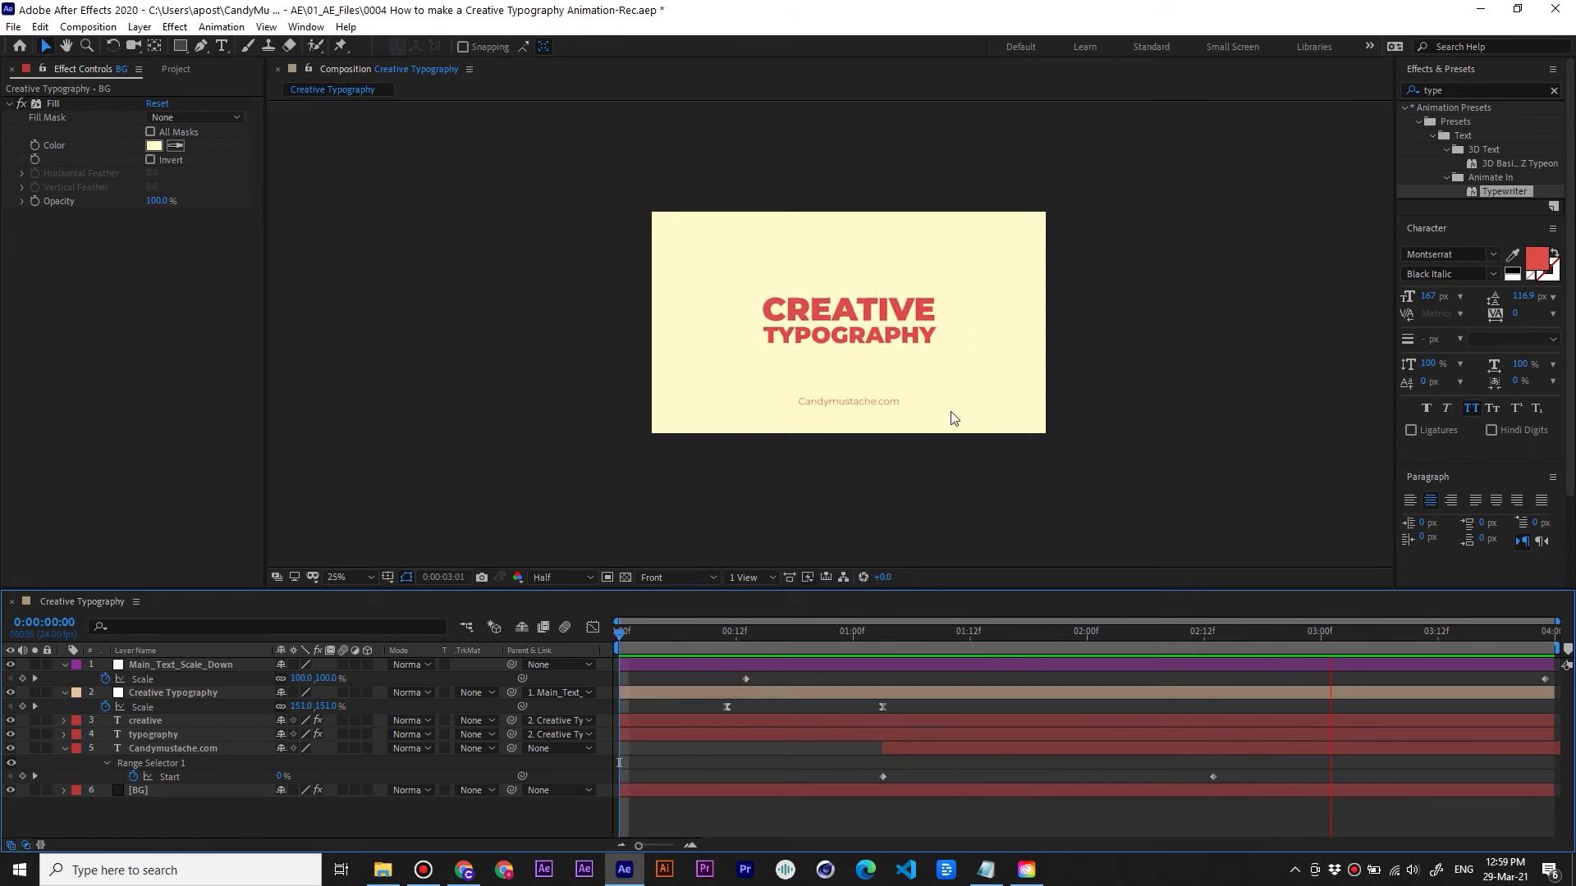
key(space)
scroll(791, 314, up, 4)
click(854, 451)
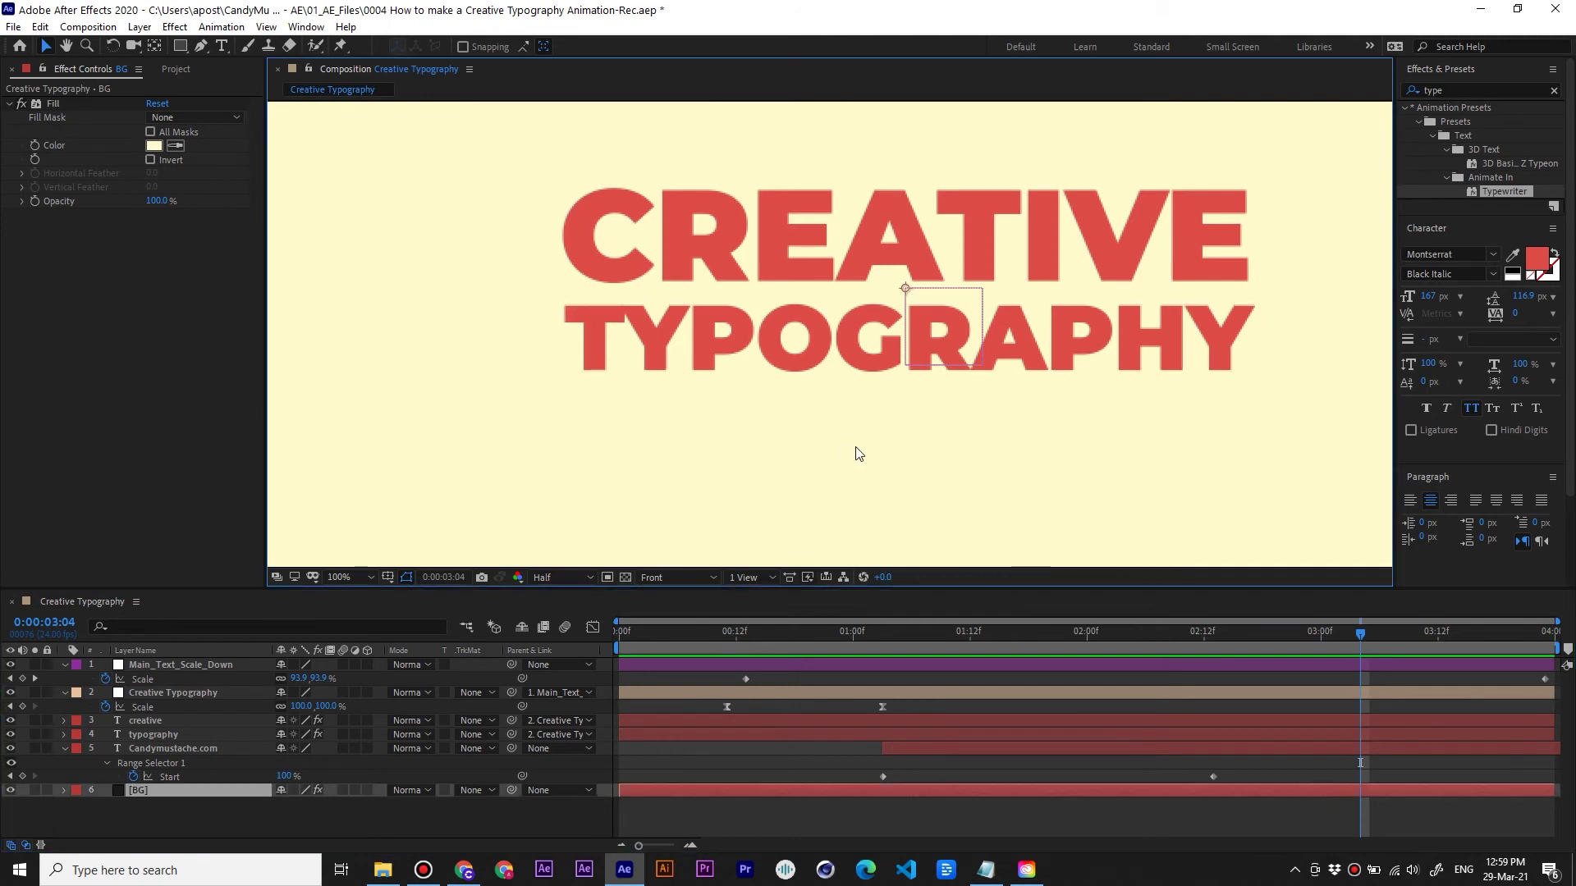
scroll(858, 453, down, 2)
click(1129, 422)
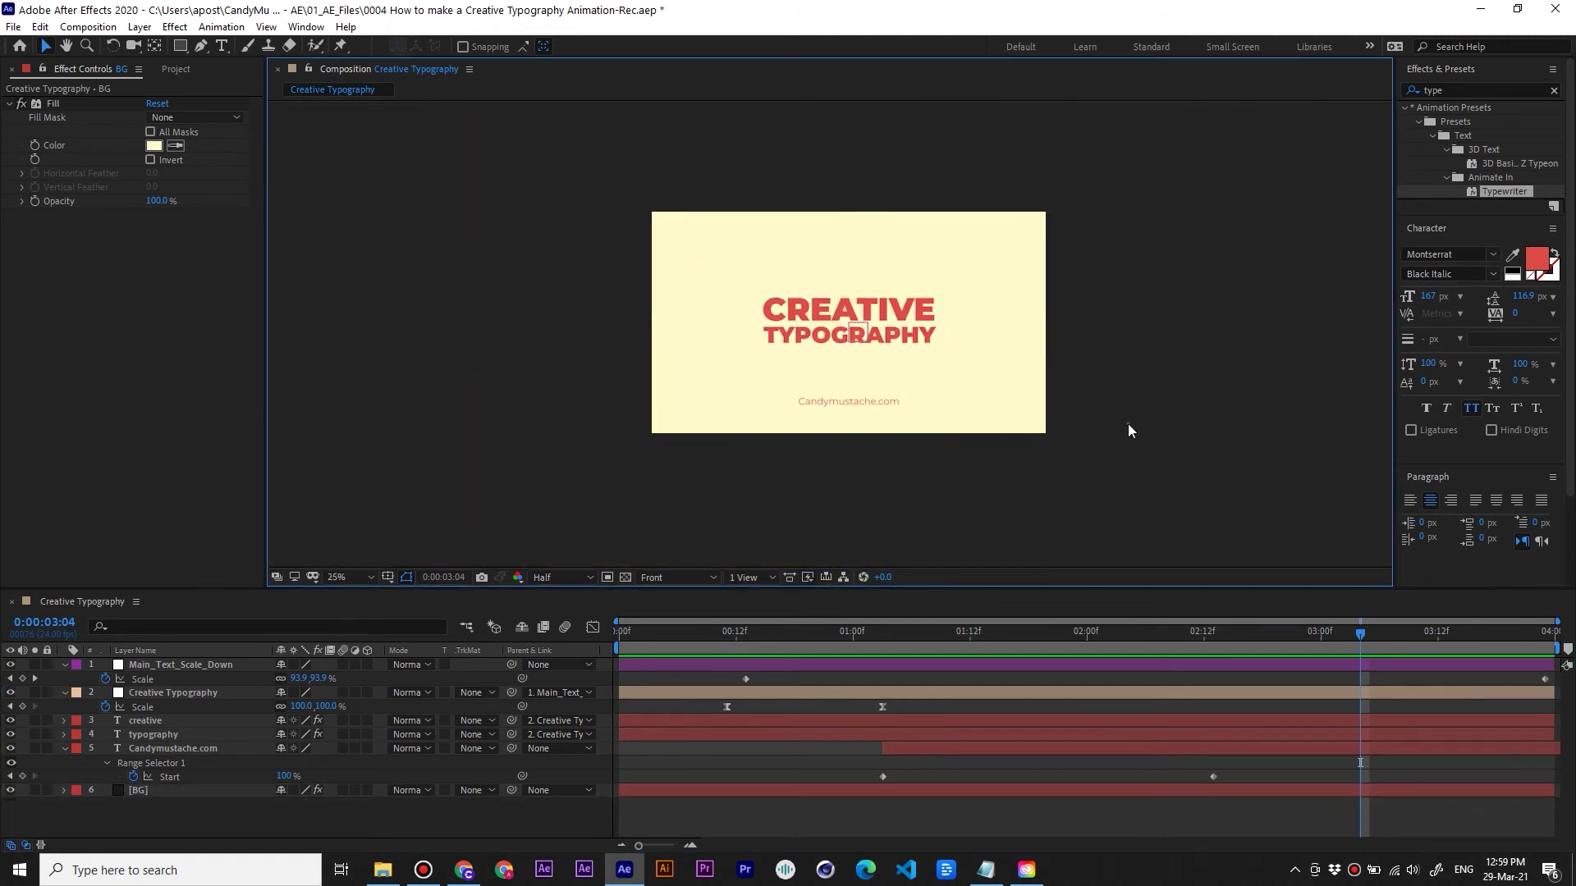
At 1:09, copy the text color DC4C46 and apply it to the BG layer's Fill effect
drag(809, 630, 942, 671)
click(164, 791)
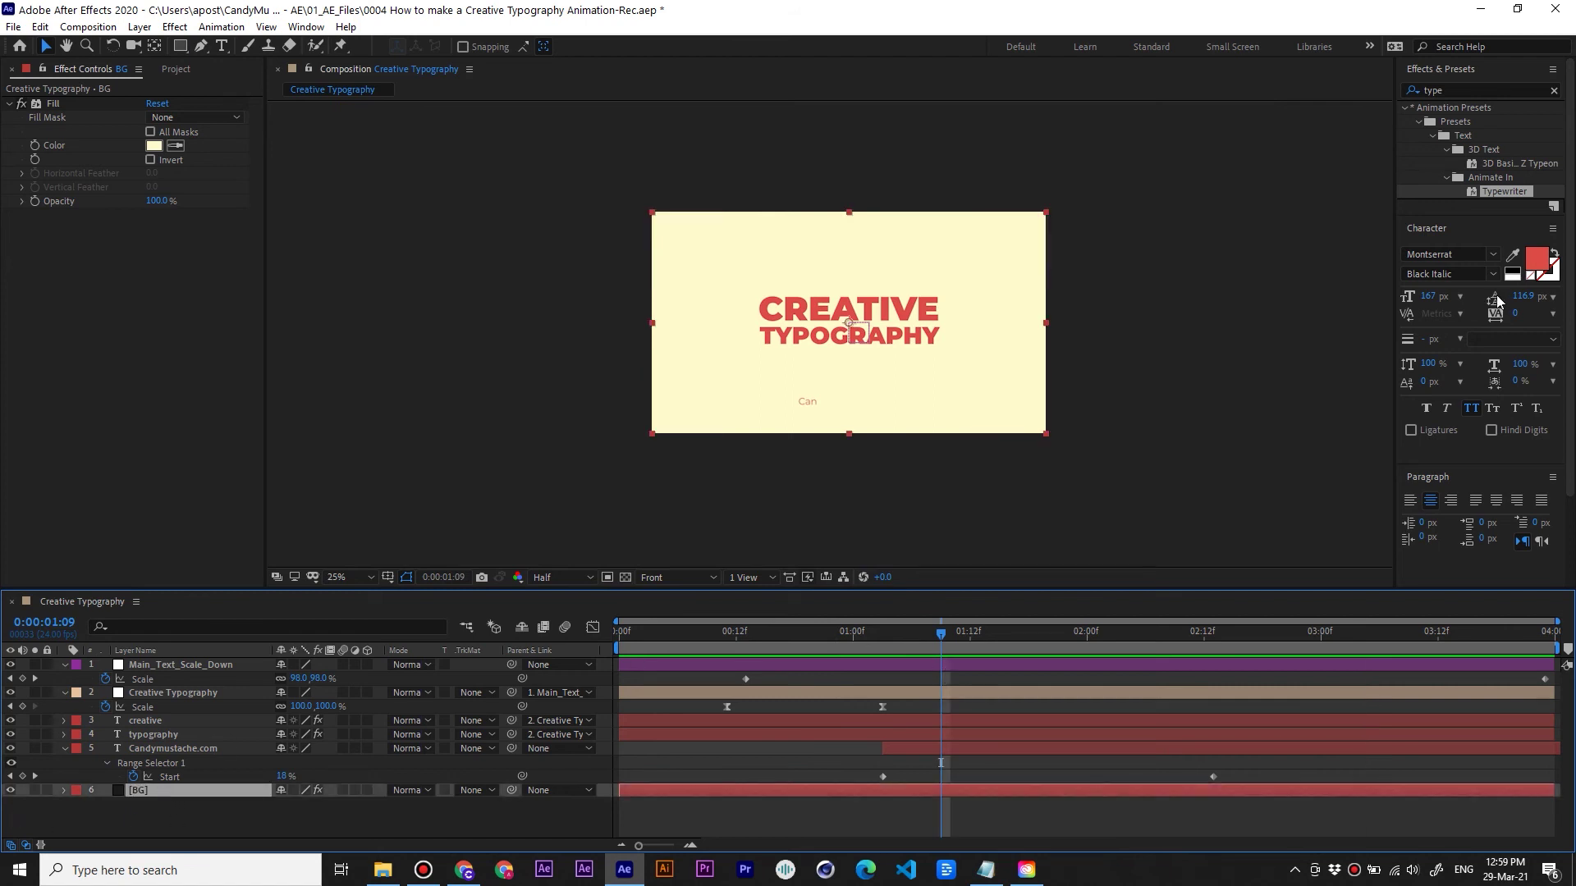
click(1537, 265)
key(ctrl+c)
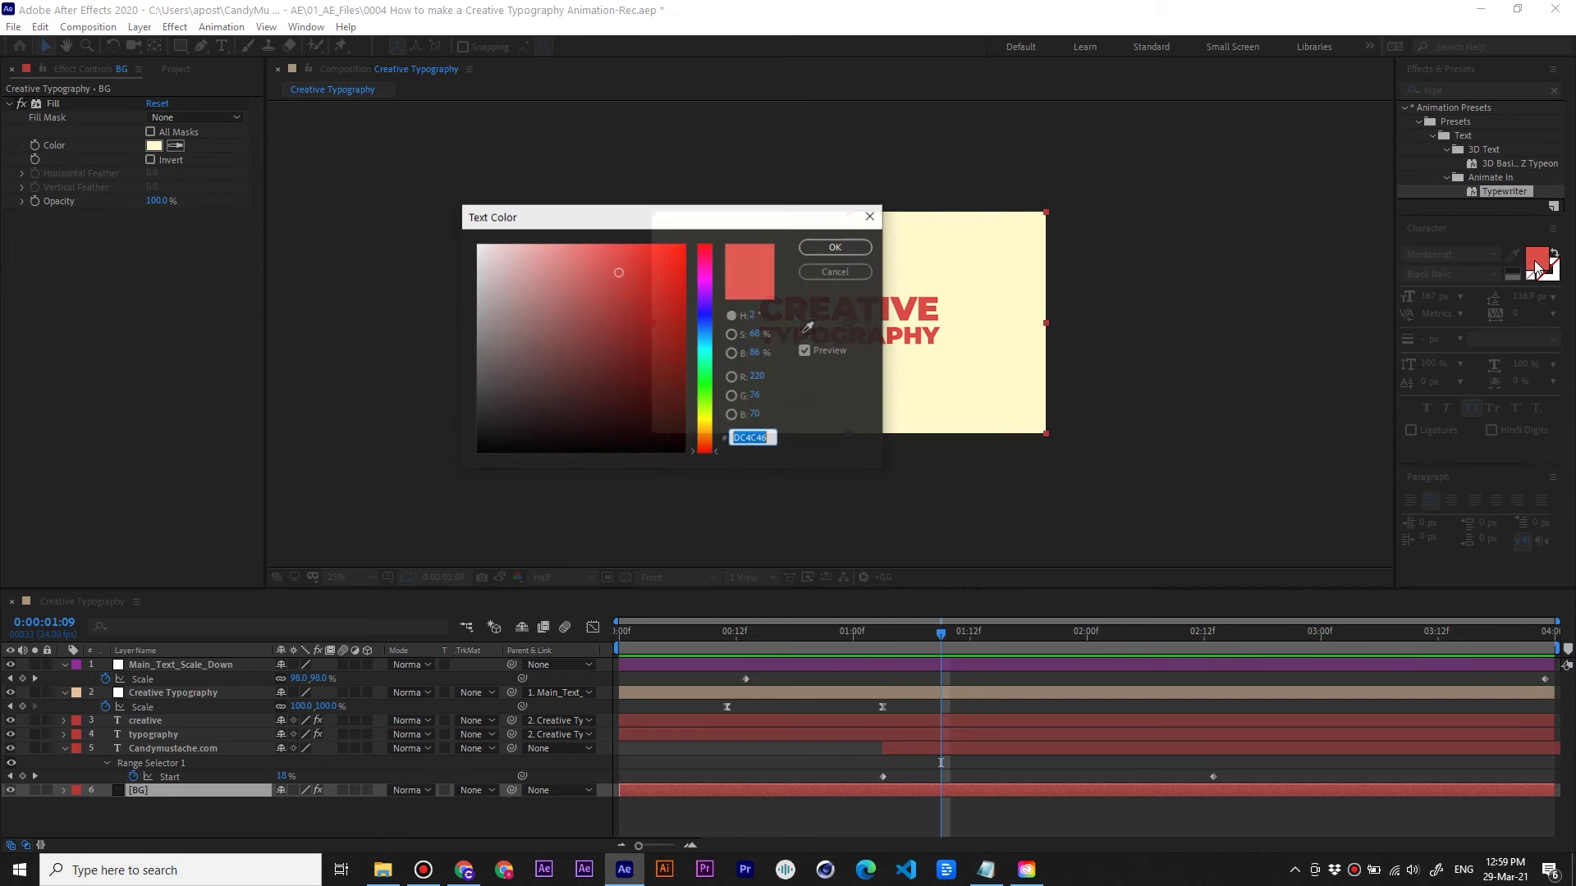
click(827, 247)
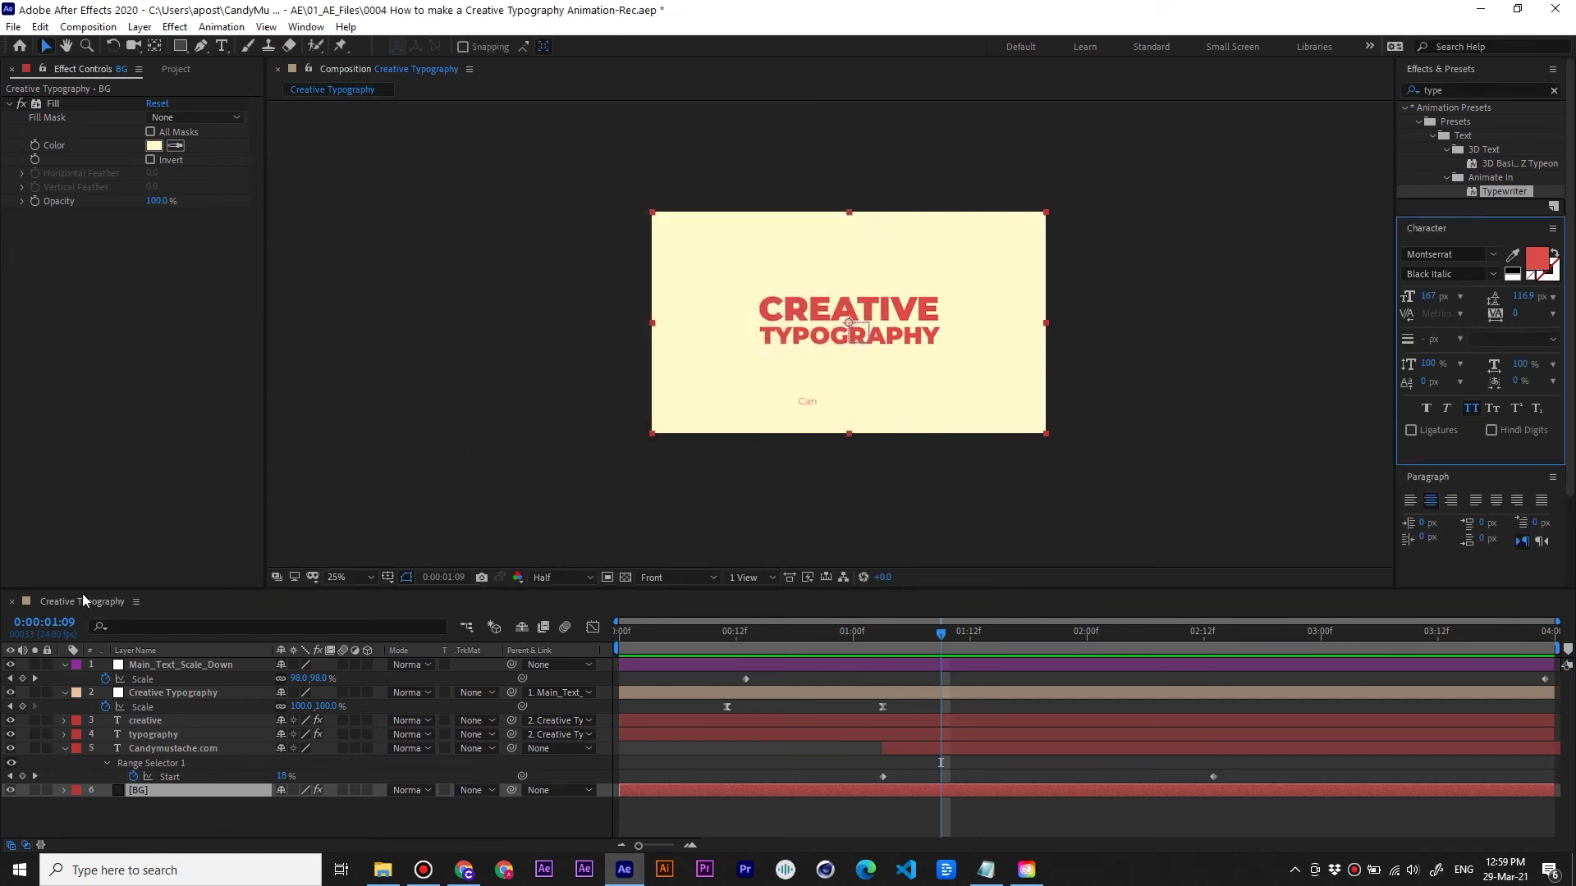
click(185, 721)
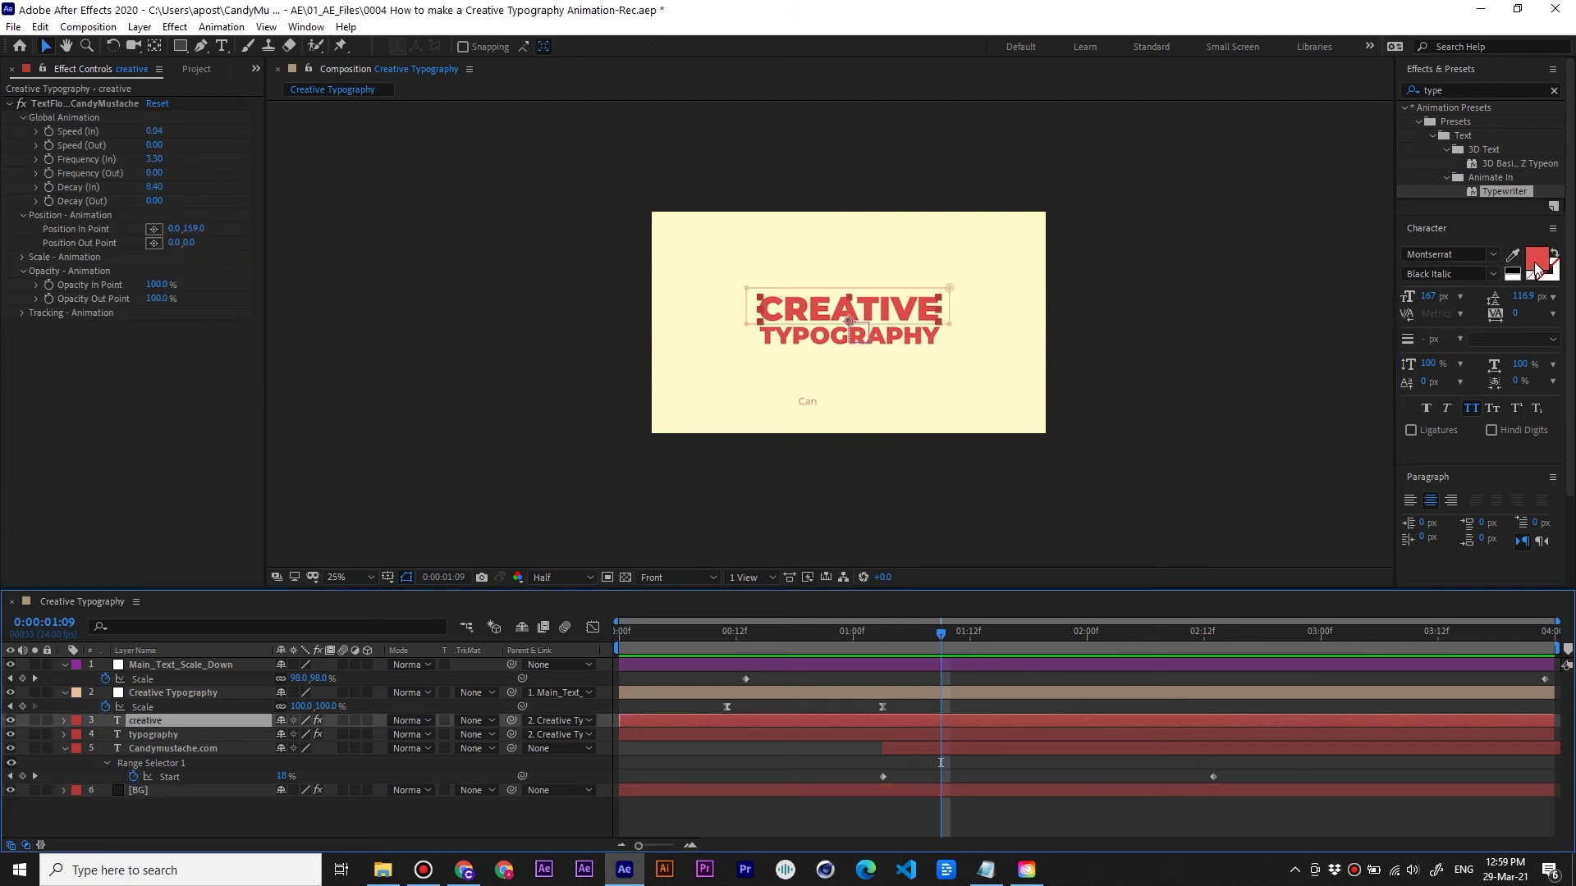
click(166, 790)
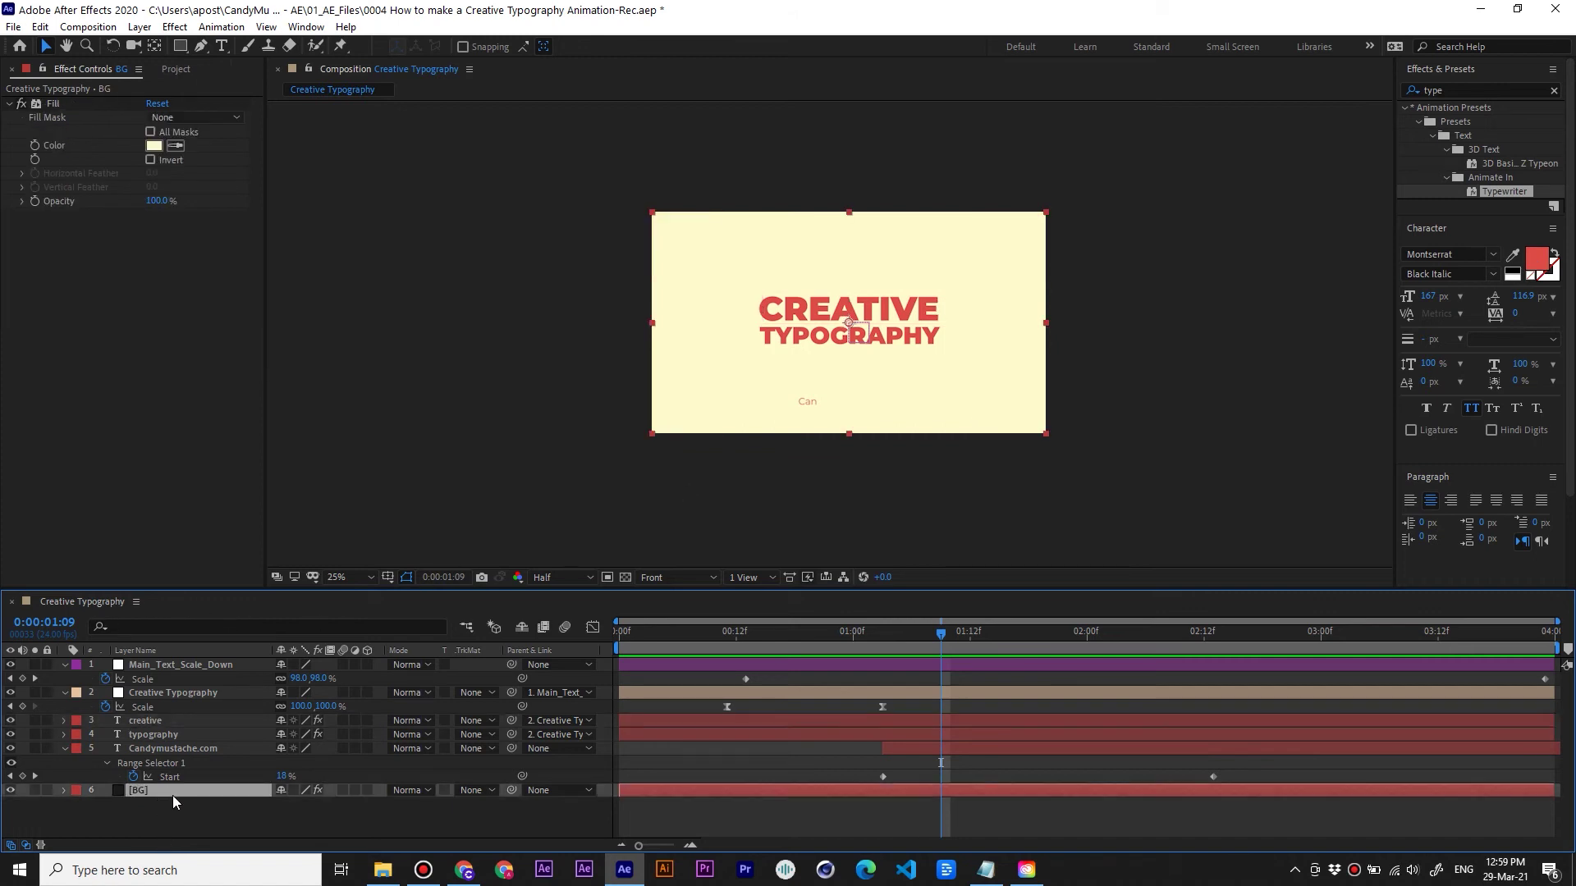
click(154, 145)
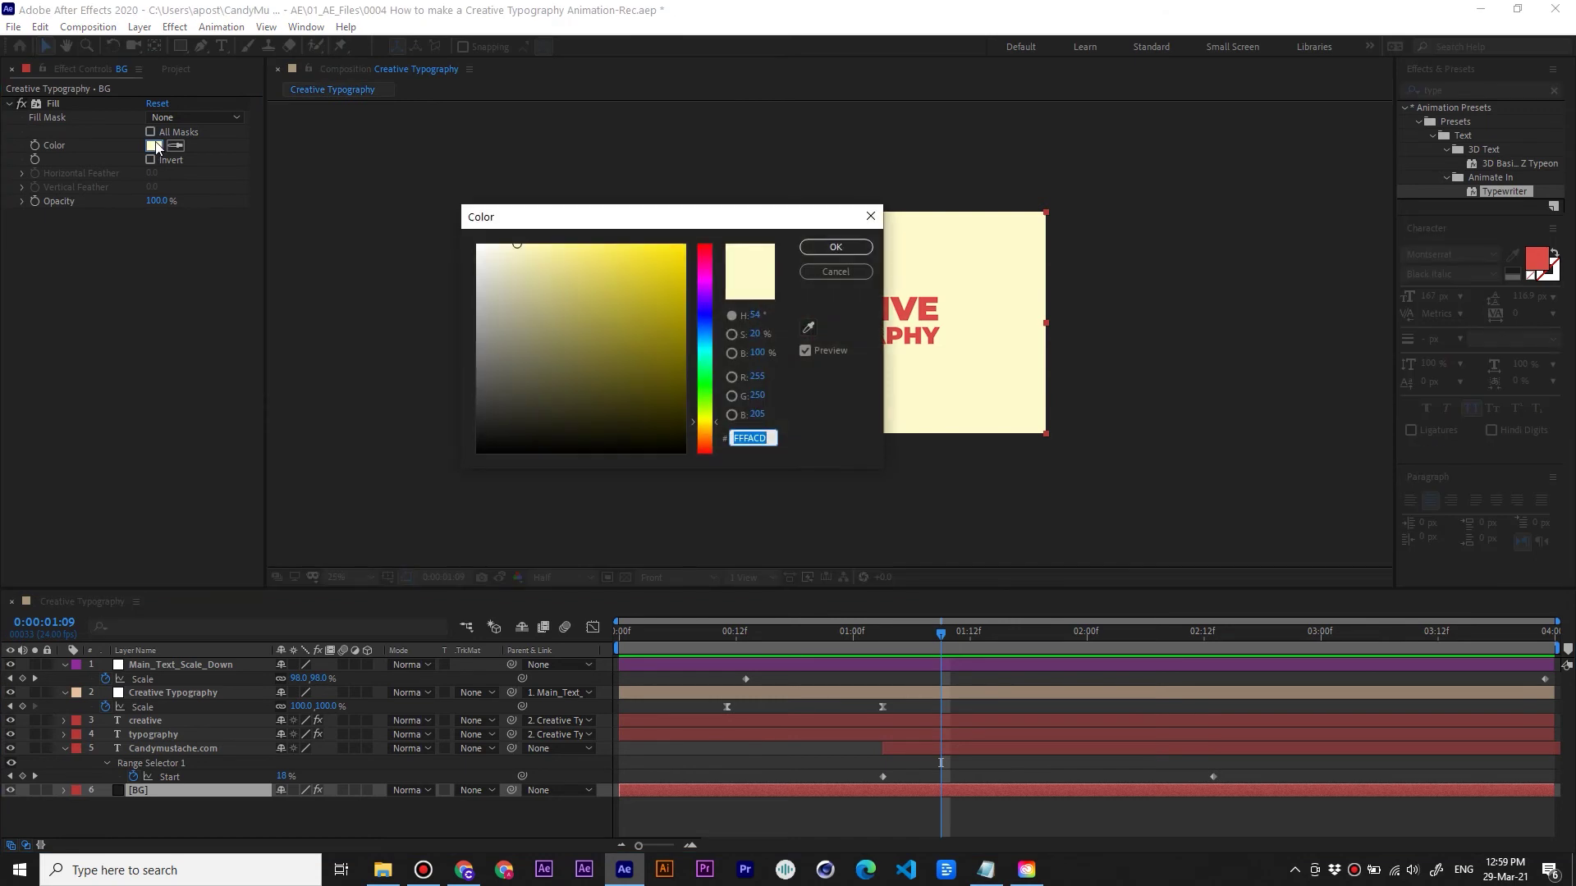
key(ctrl+v)
click(839, 247)
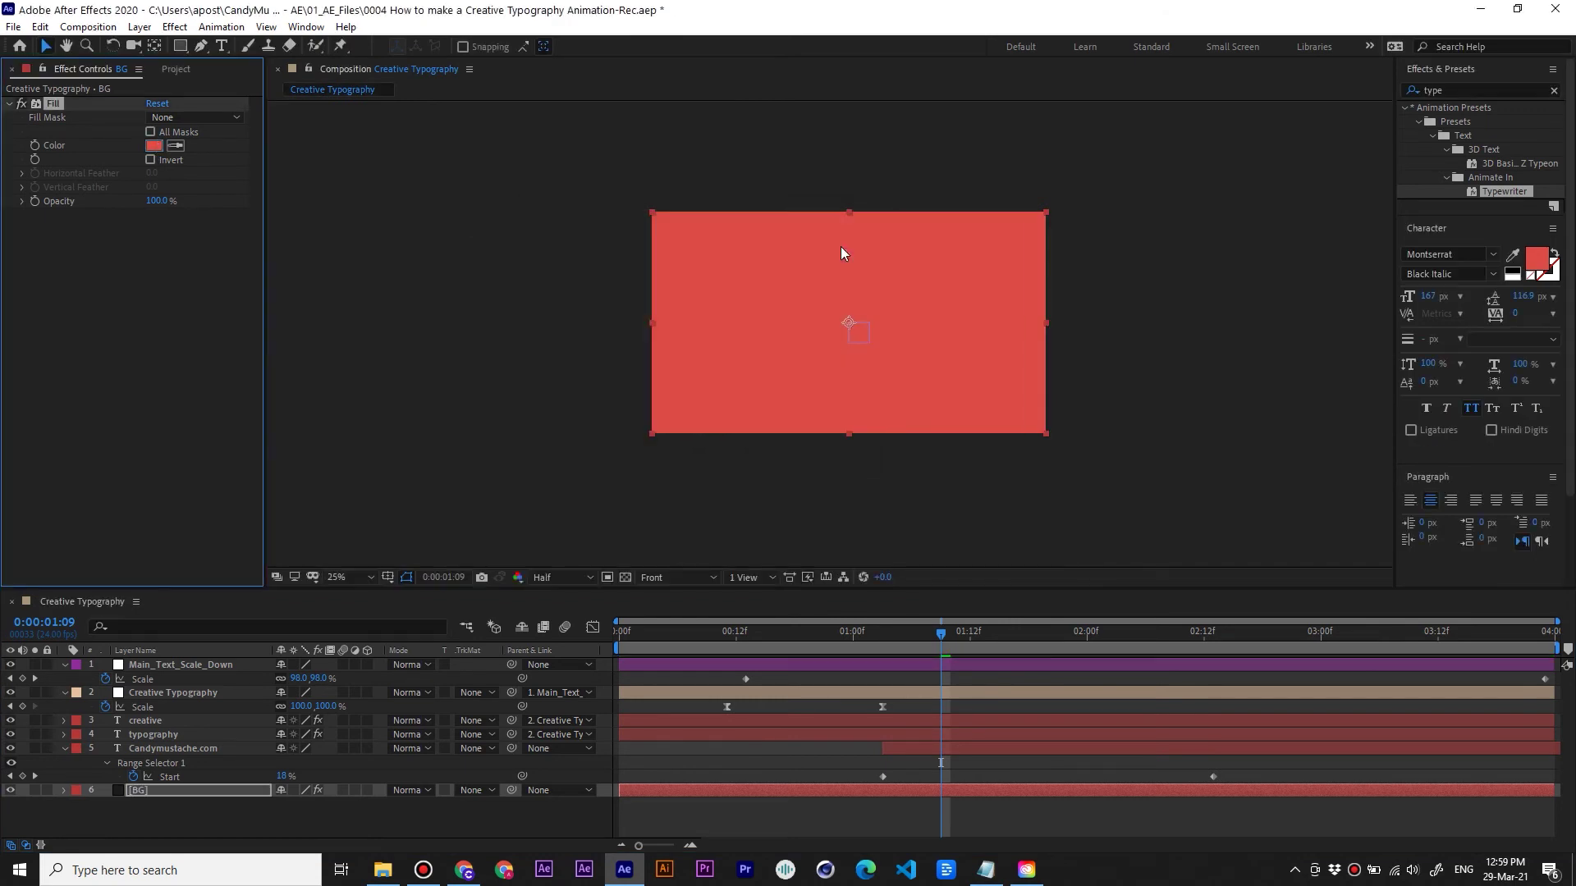
Collapse the Candymustache.com layer, duplicate the creative and typography layers, and place typography 2 directly below creative 2
click(64, 749)
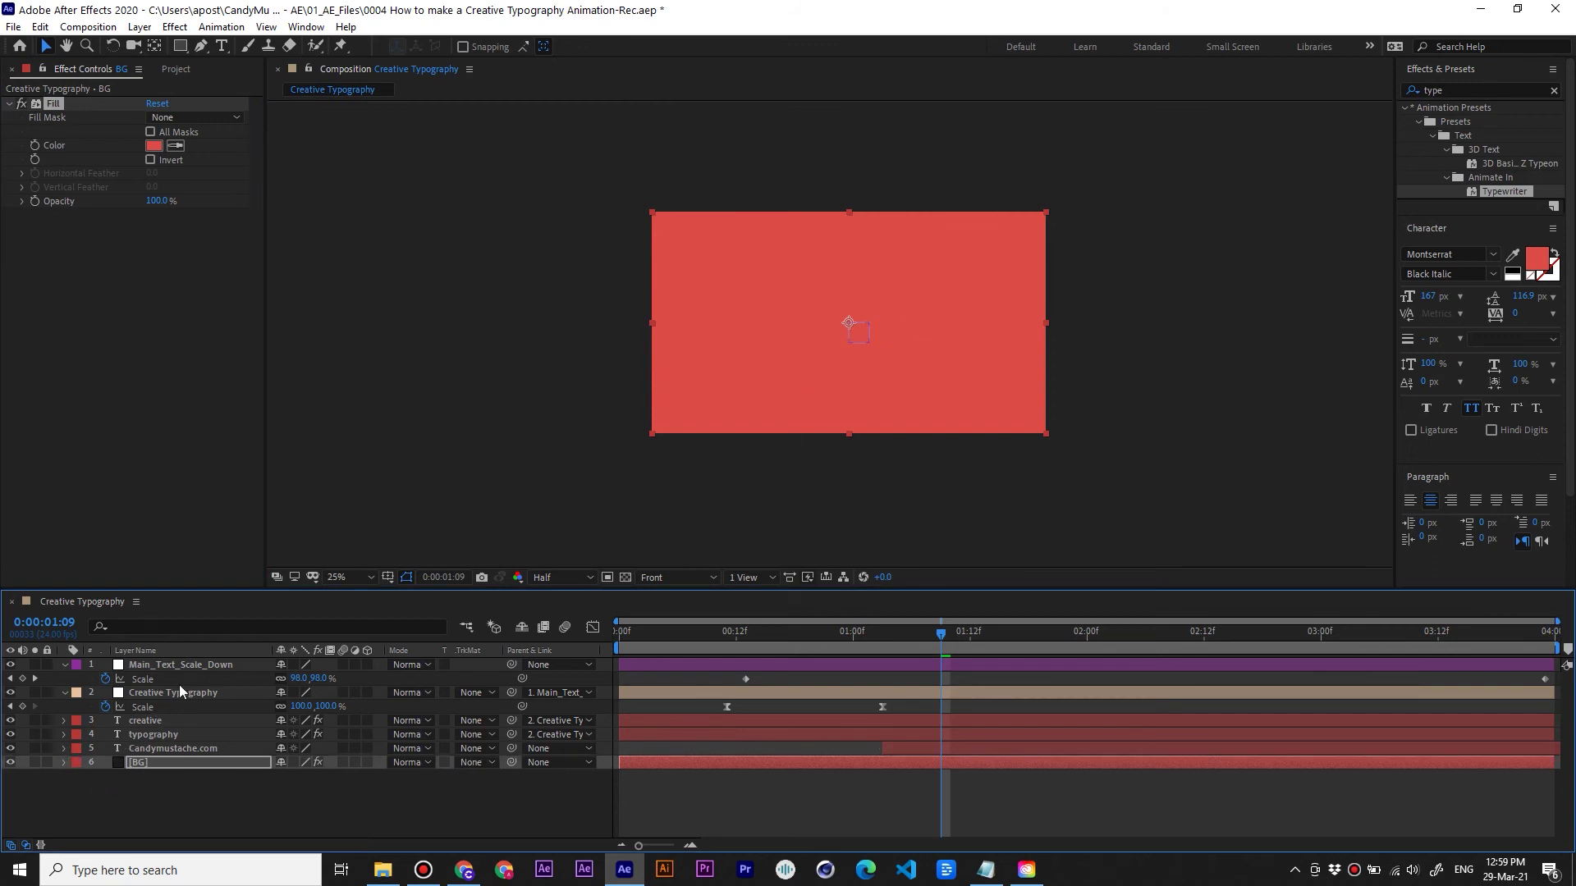
click(156, 722)
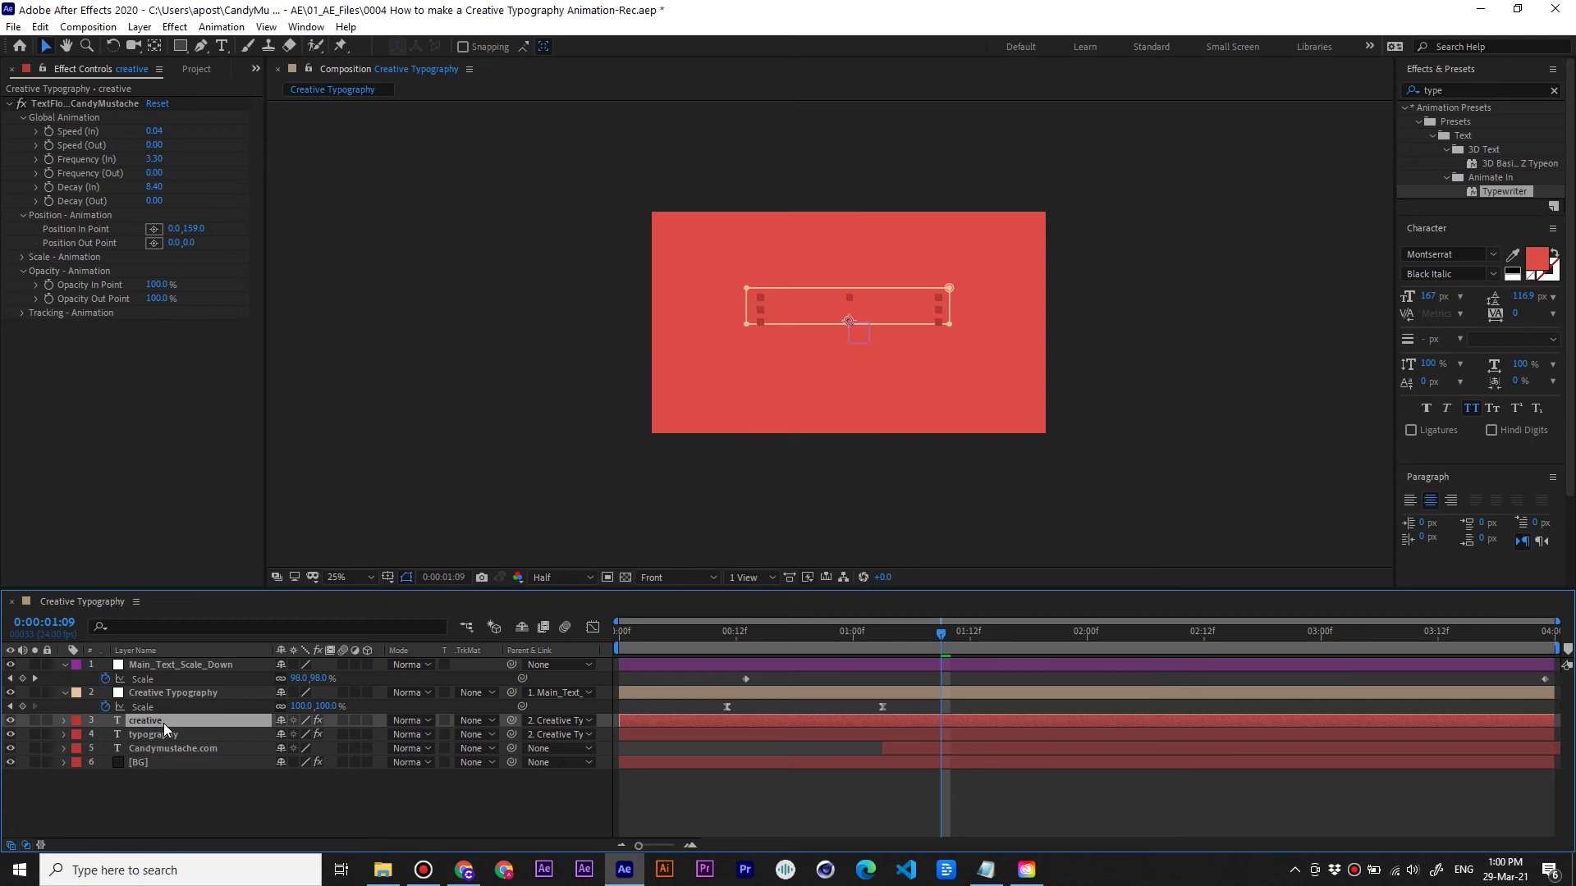
click(174, 735)
shift+click(170, 722)
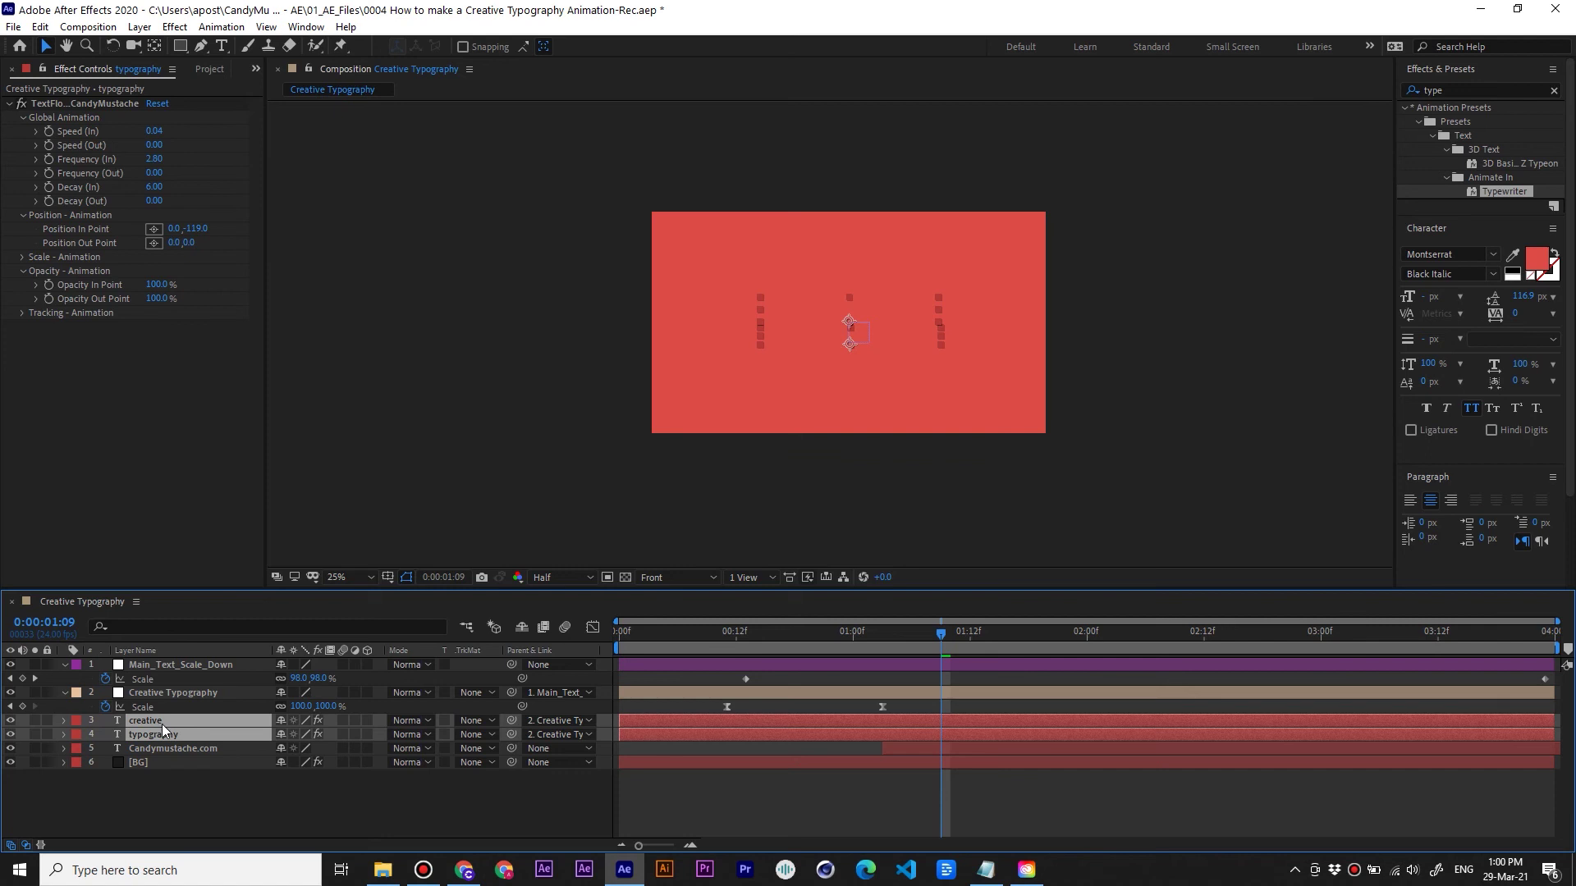
key(ctrl+d)
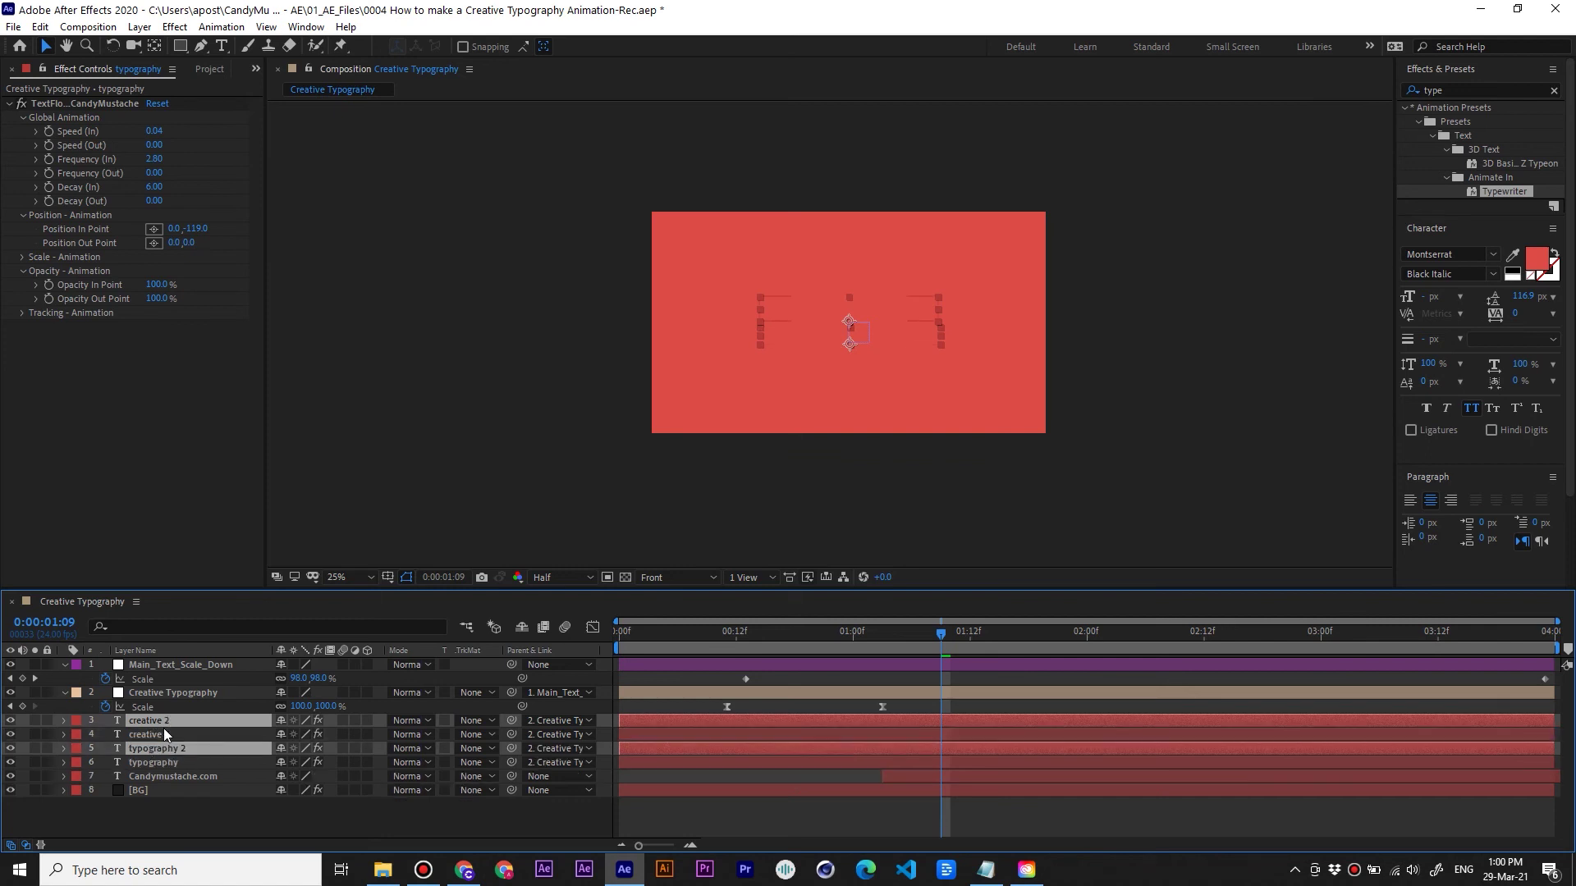
drag(160, 747, 164, 726)
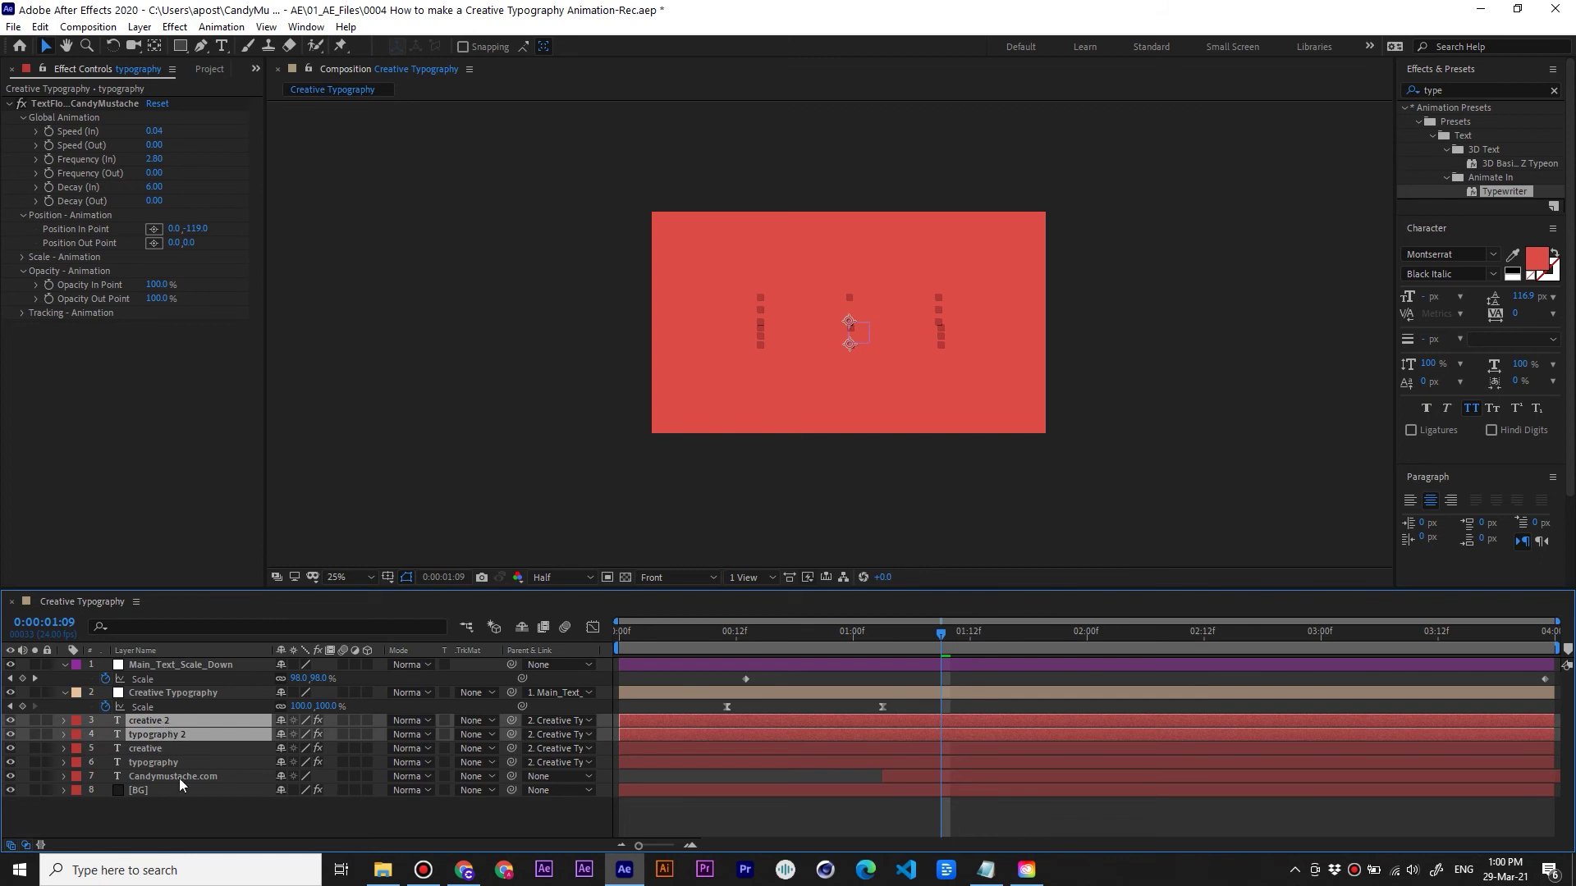
click(190, 815)
Set the text color of the creative 2 layer to FFFACD
click(171, 720)
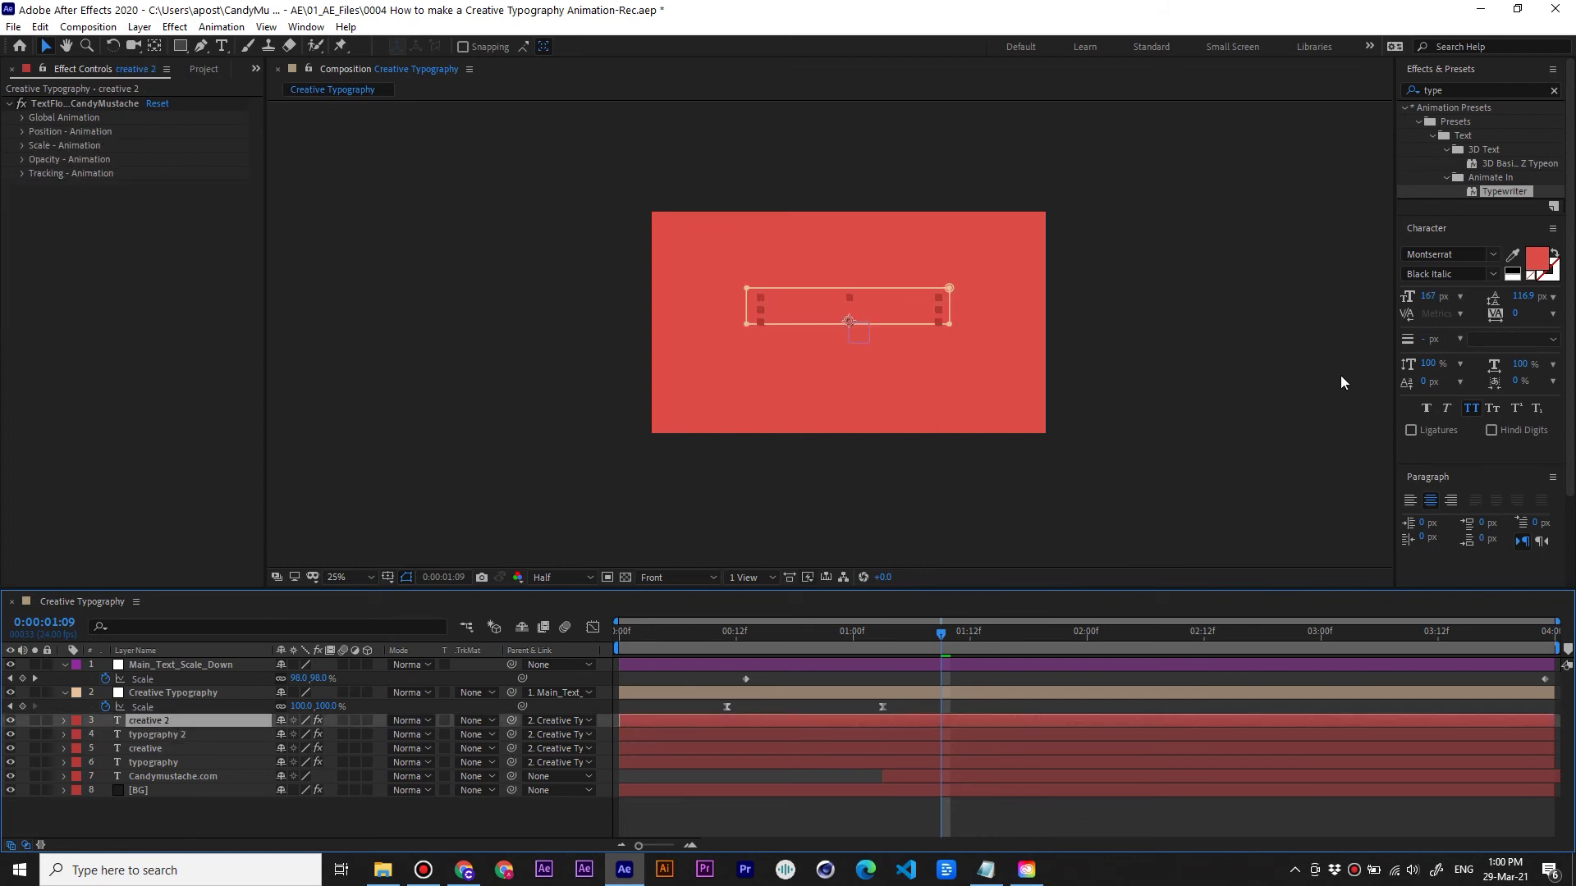
click(1536, 259)
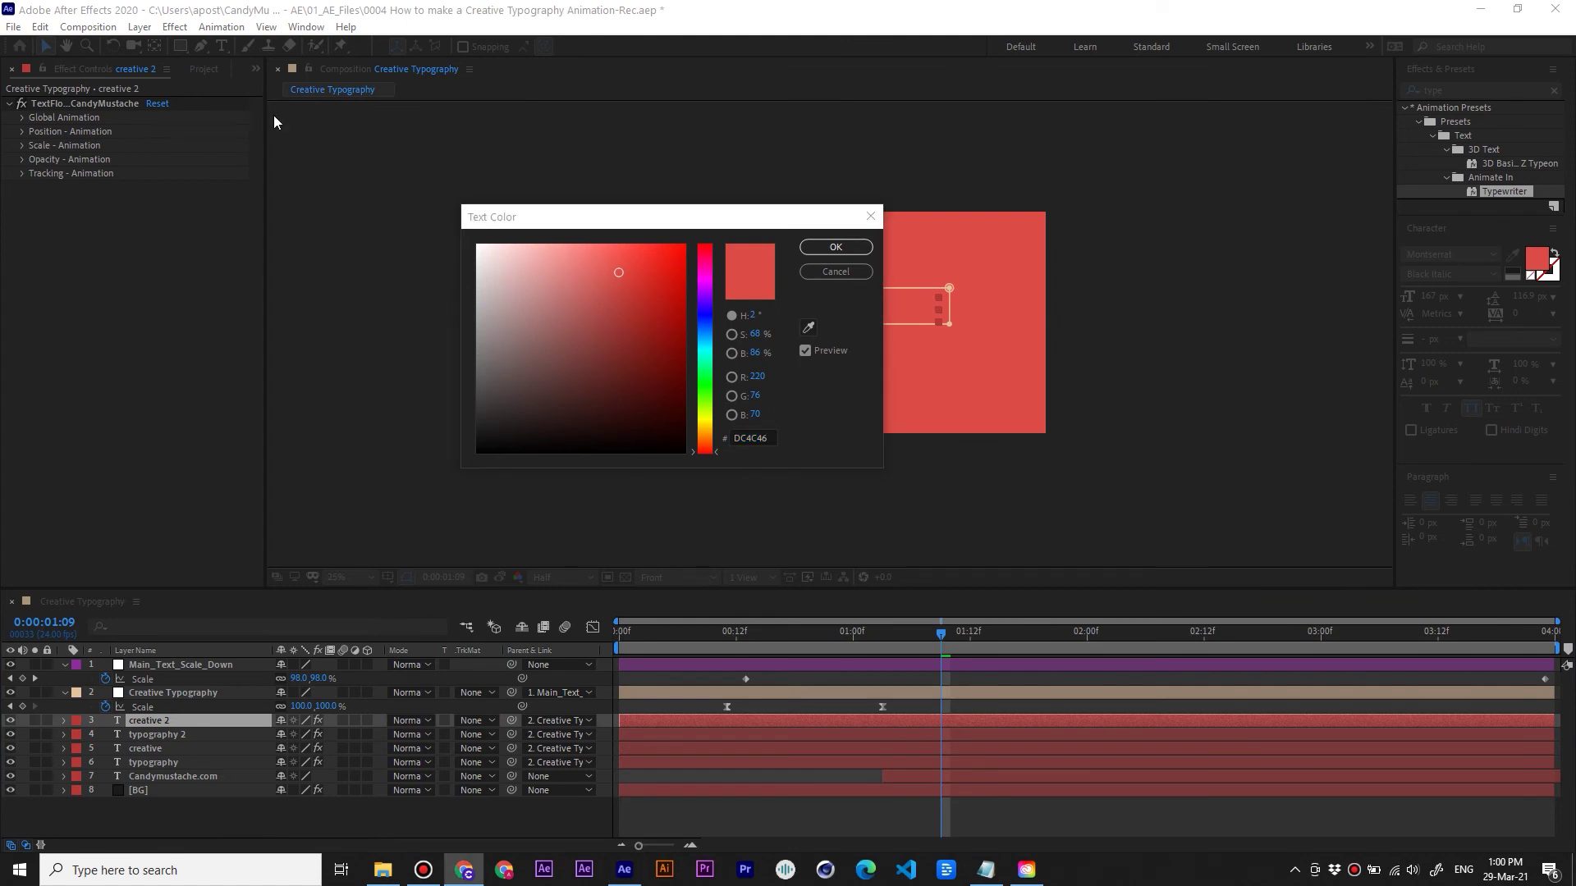
click(696, 446)
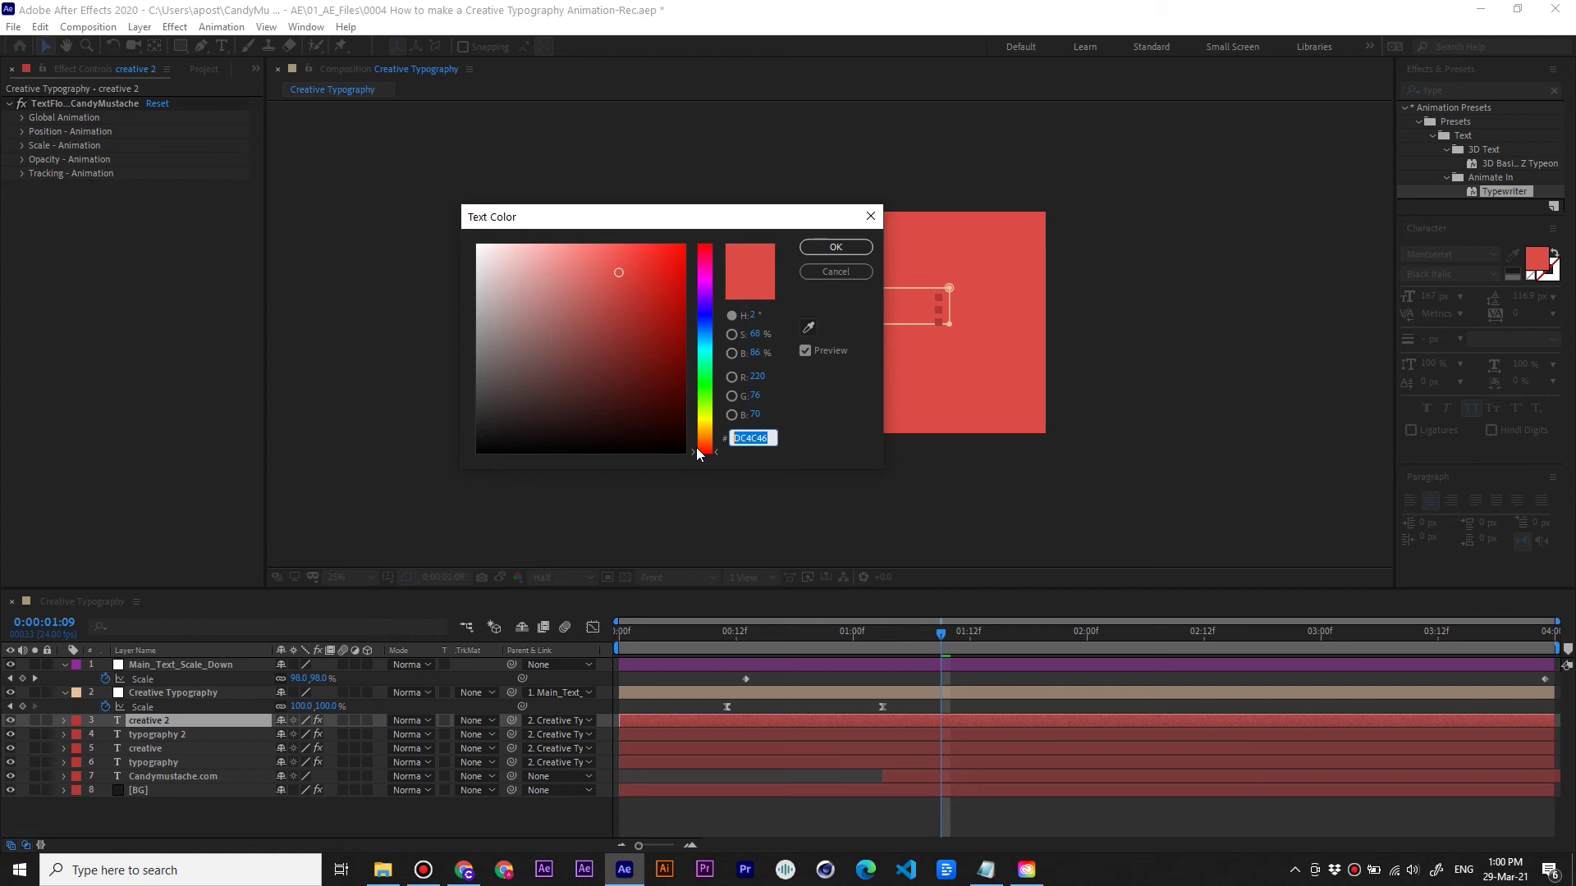
text(FFFACD)
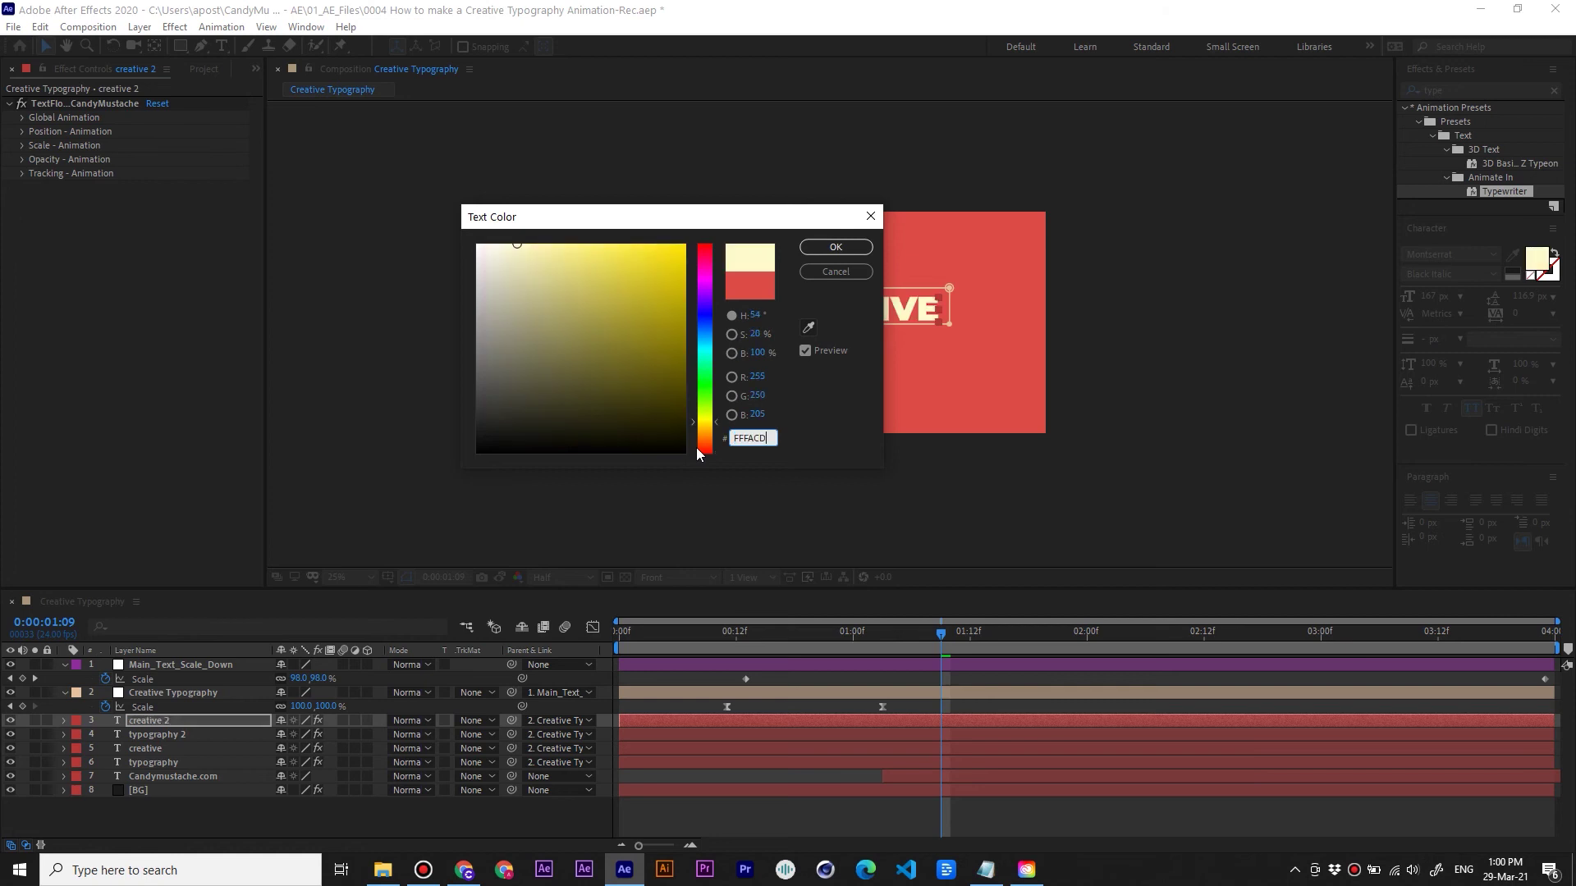
click(834, 248)
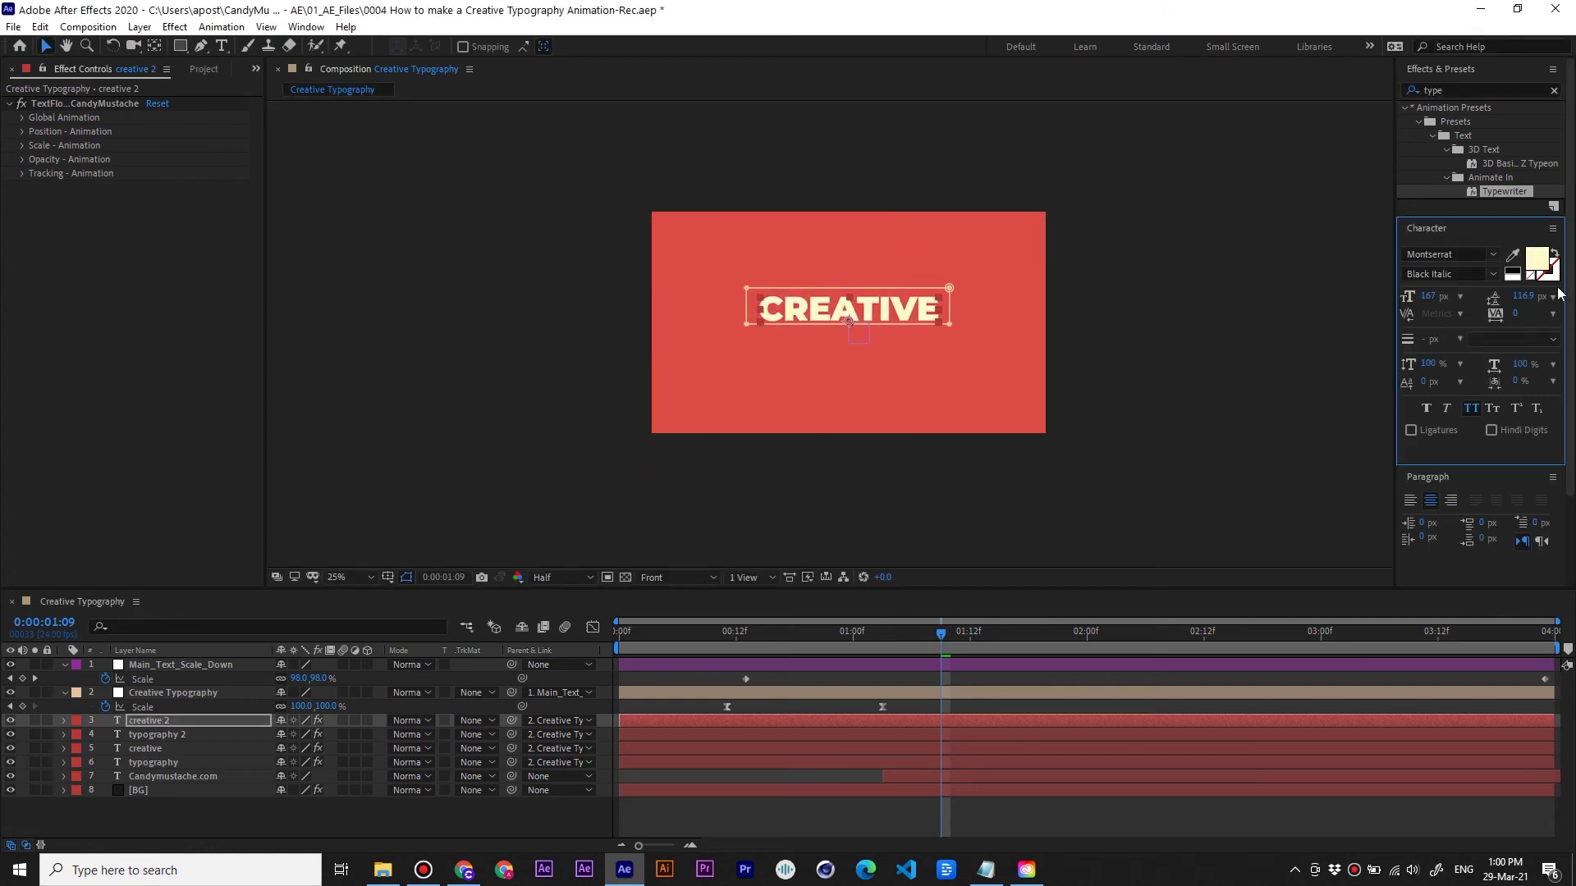
Set the text color of the typography 2 layer to FFFACD
click(204, 732)
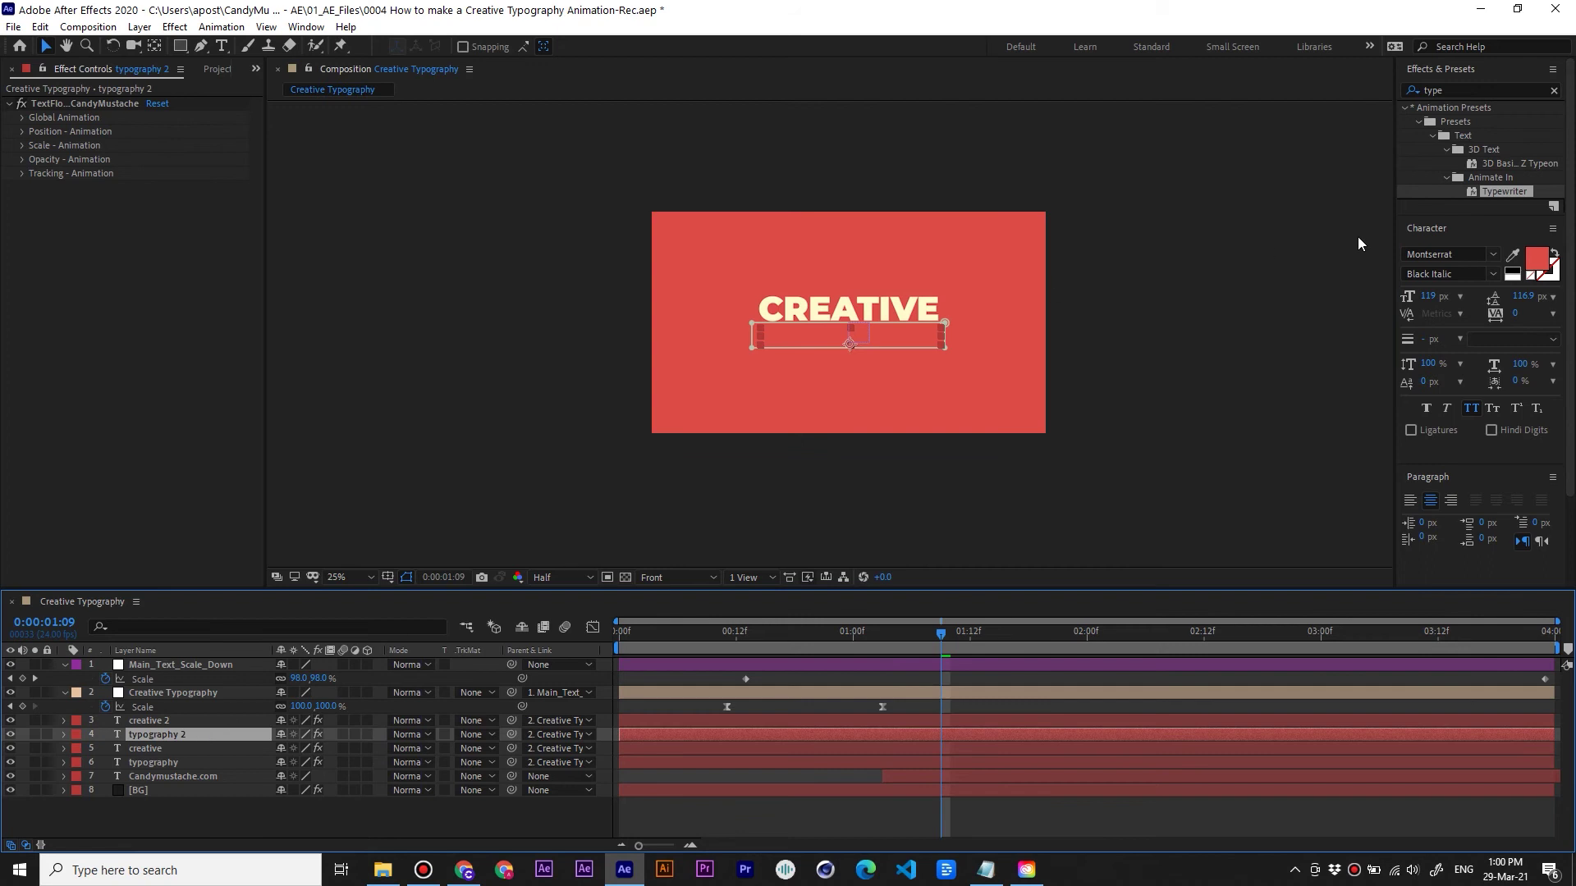
click(1545, 259)
text(FFFACD)
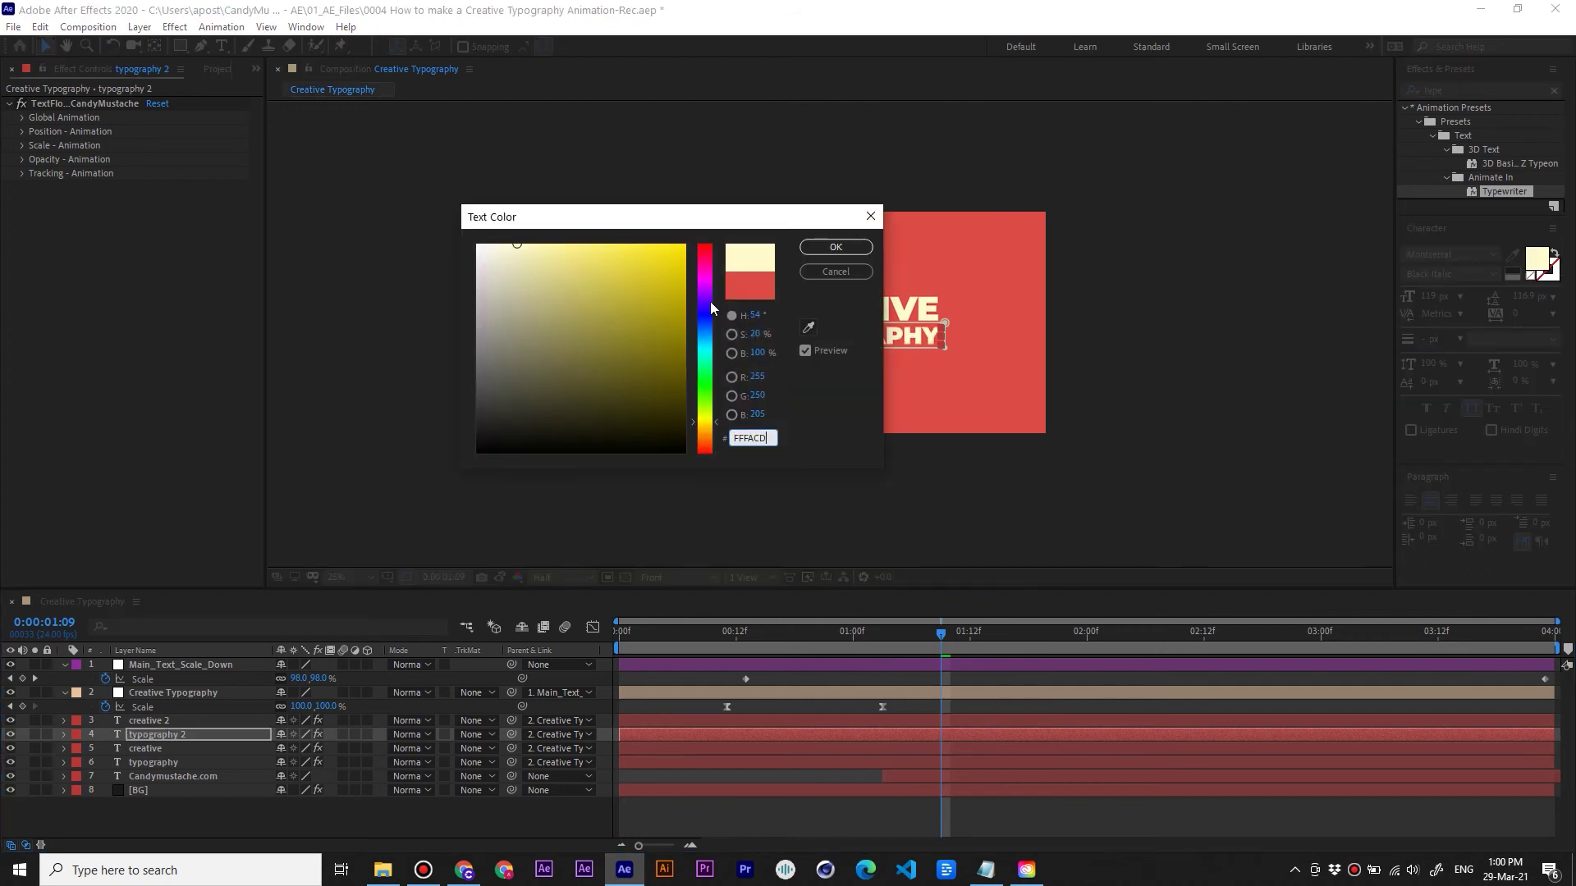
click(835, 247)
Preview the recolored text animation from the start and scrub to 0:19
drag(637, 639, 621, 638)
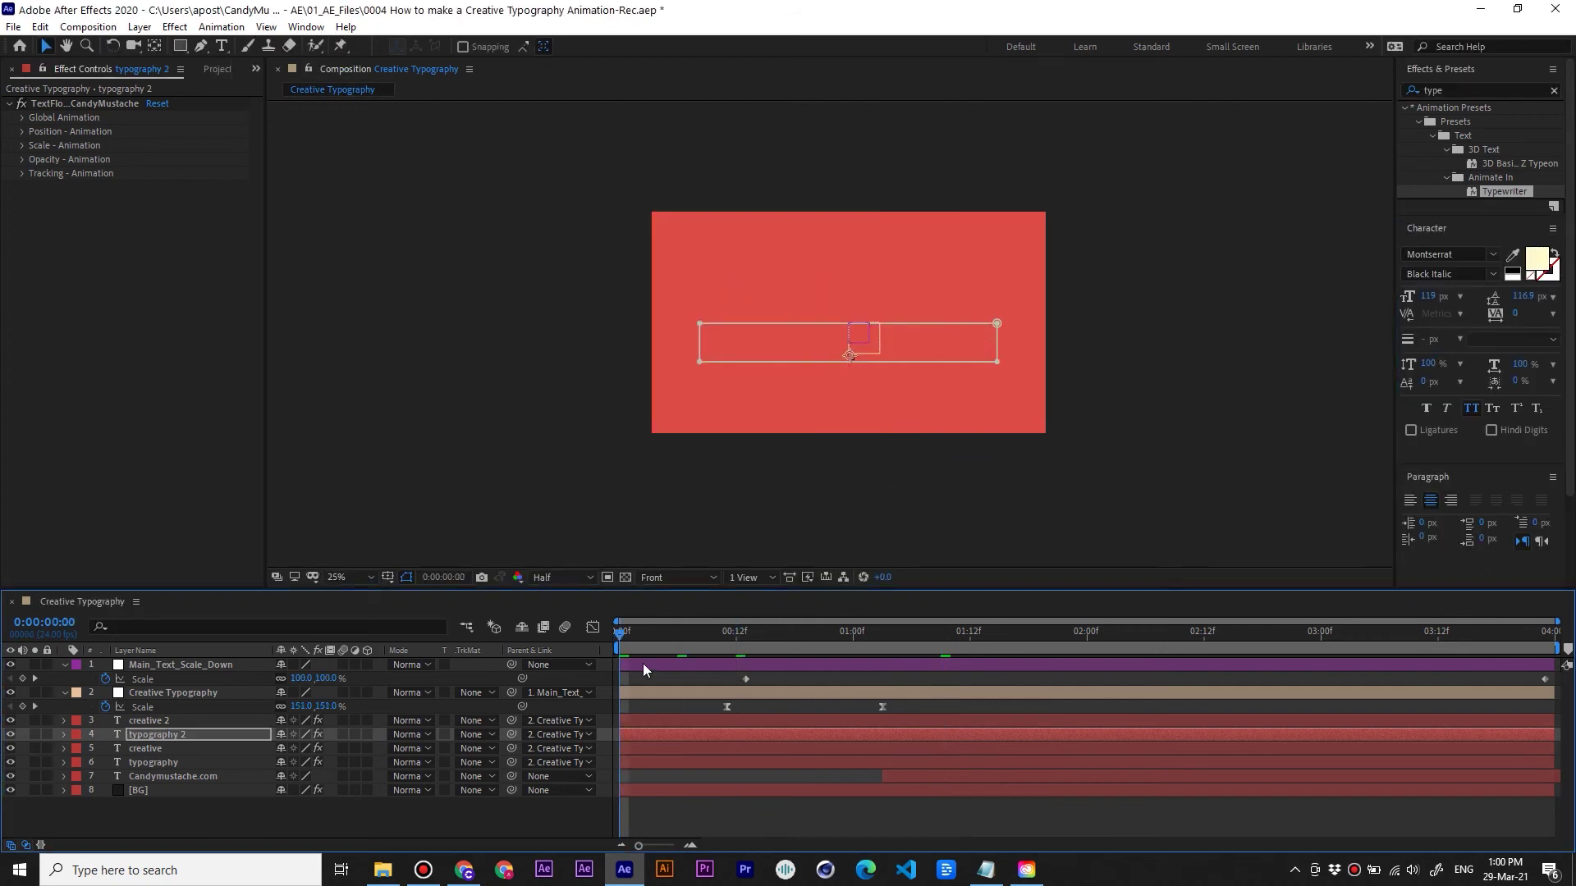
key(space)
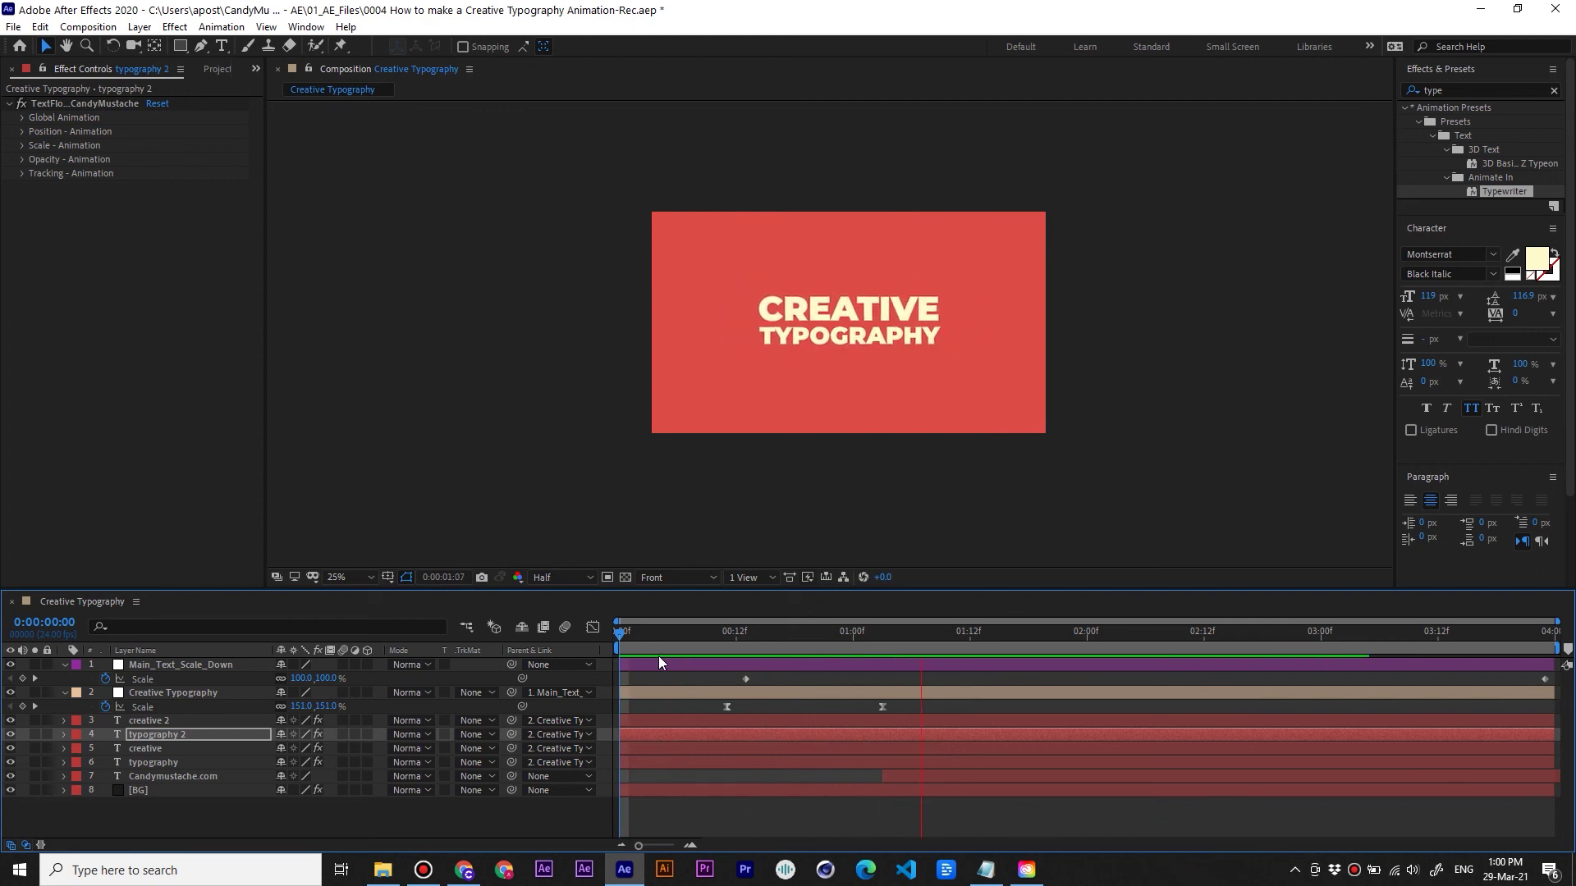
drag(711, 643, 804, 648)
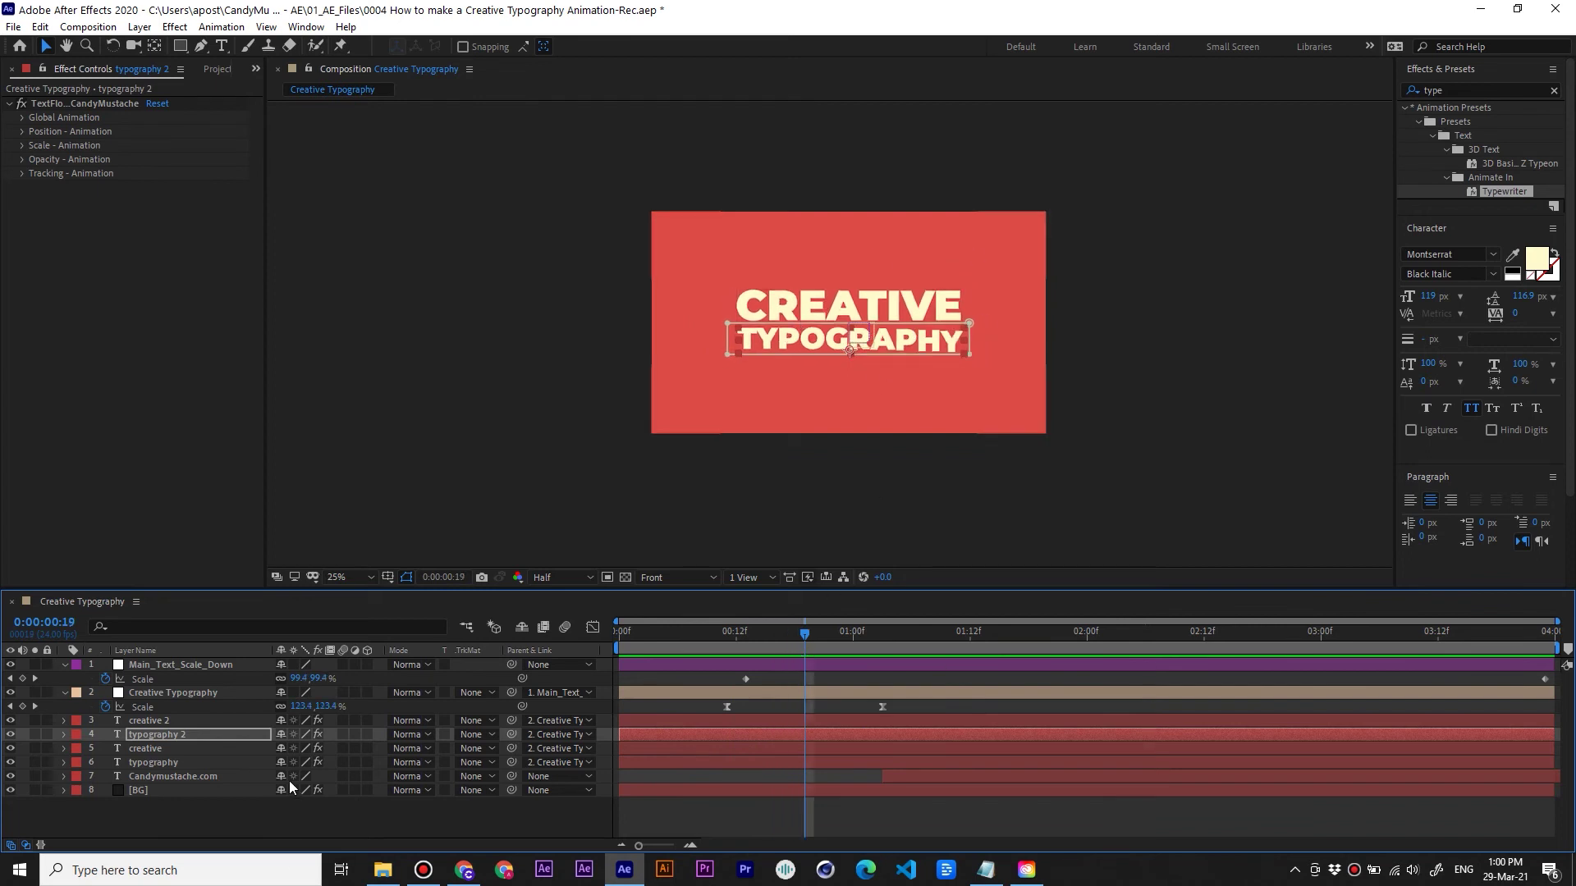
Draw a dark purple circle with no stroke over the lower-left part of the composition using the Ellipse tool
click(158, 822)
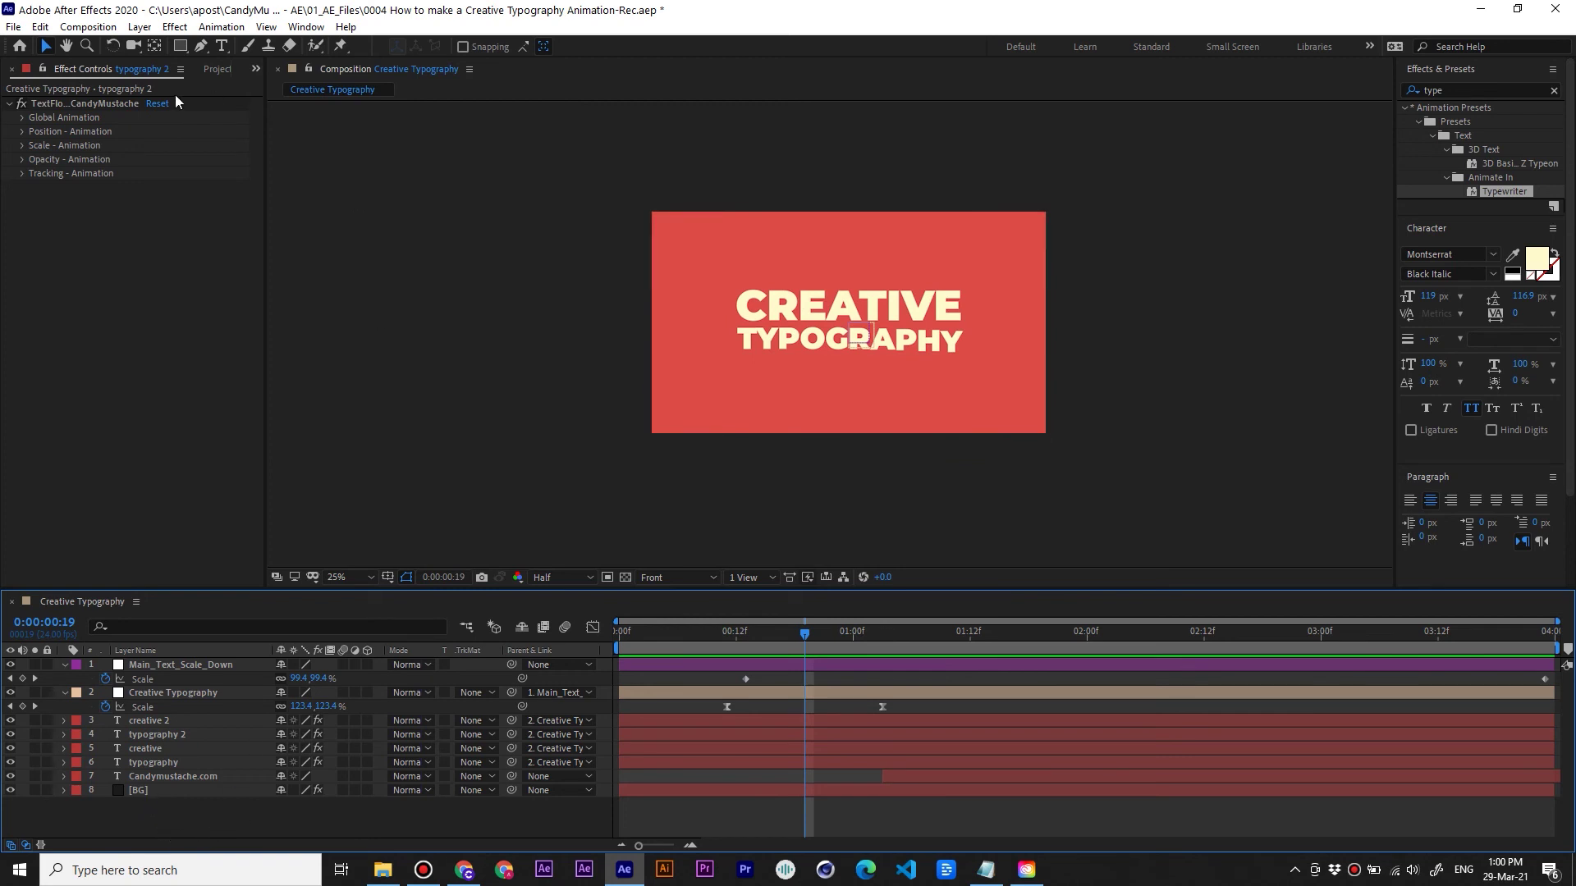
drag(180, 49, 219, 49)
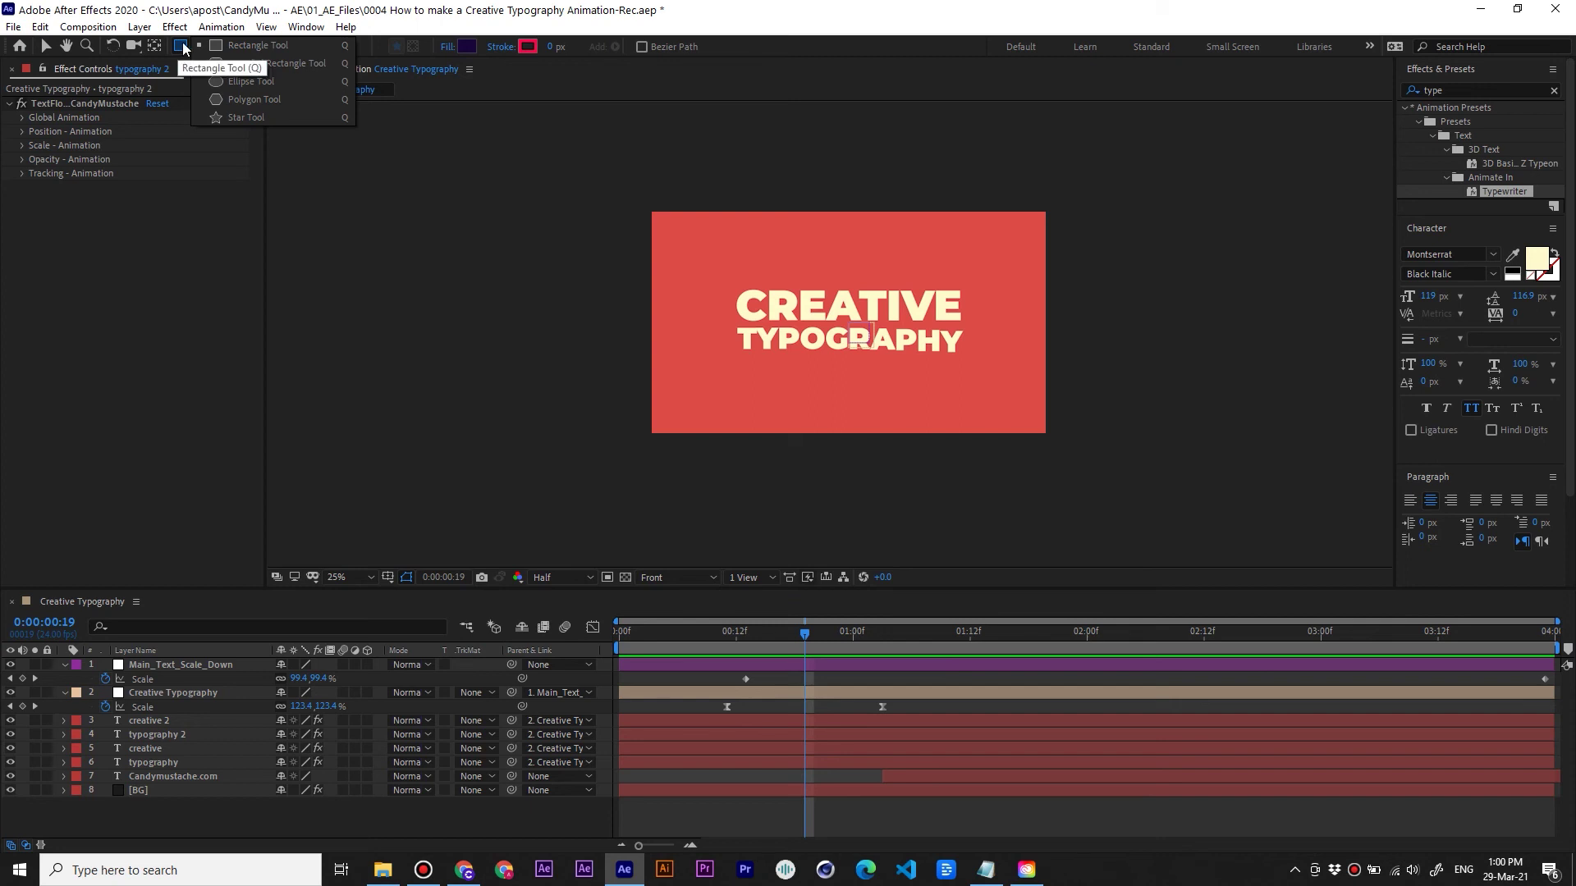
click(269, 82)
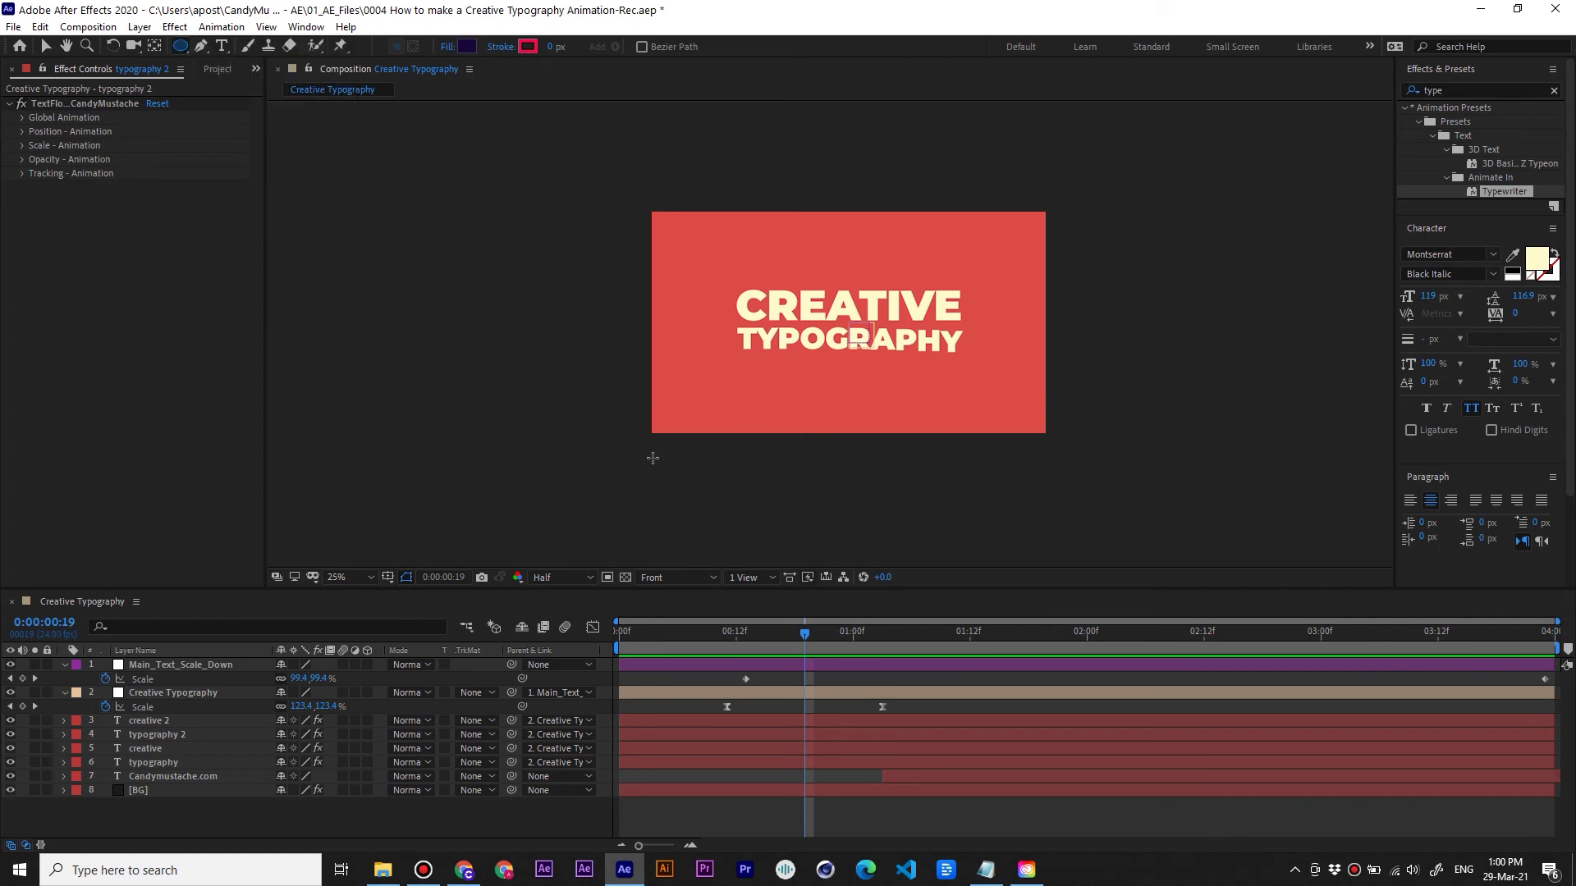
click(502, 47)
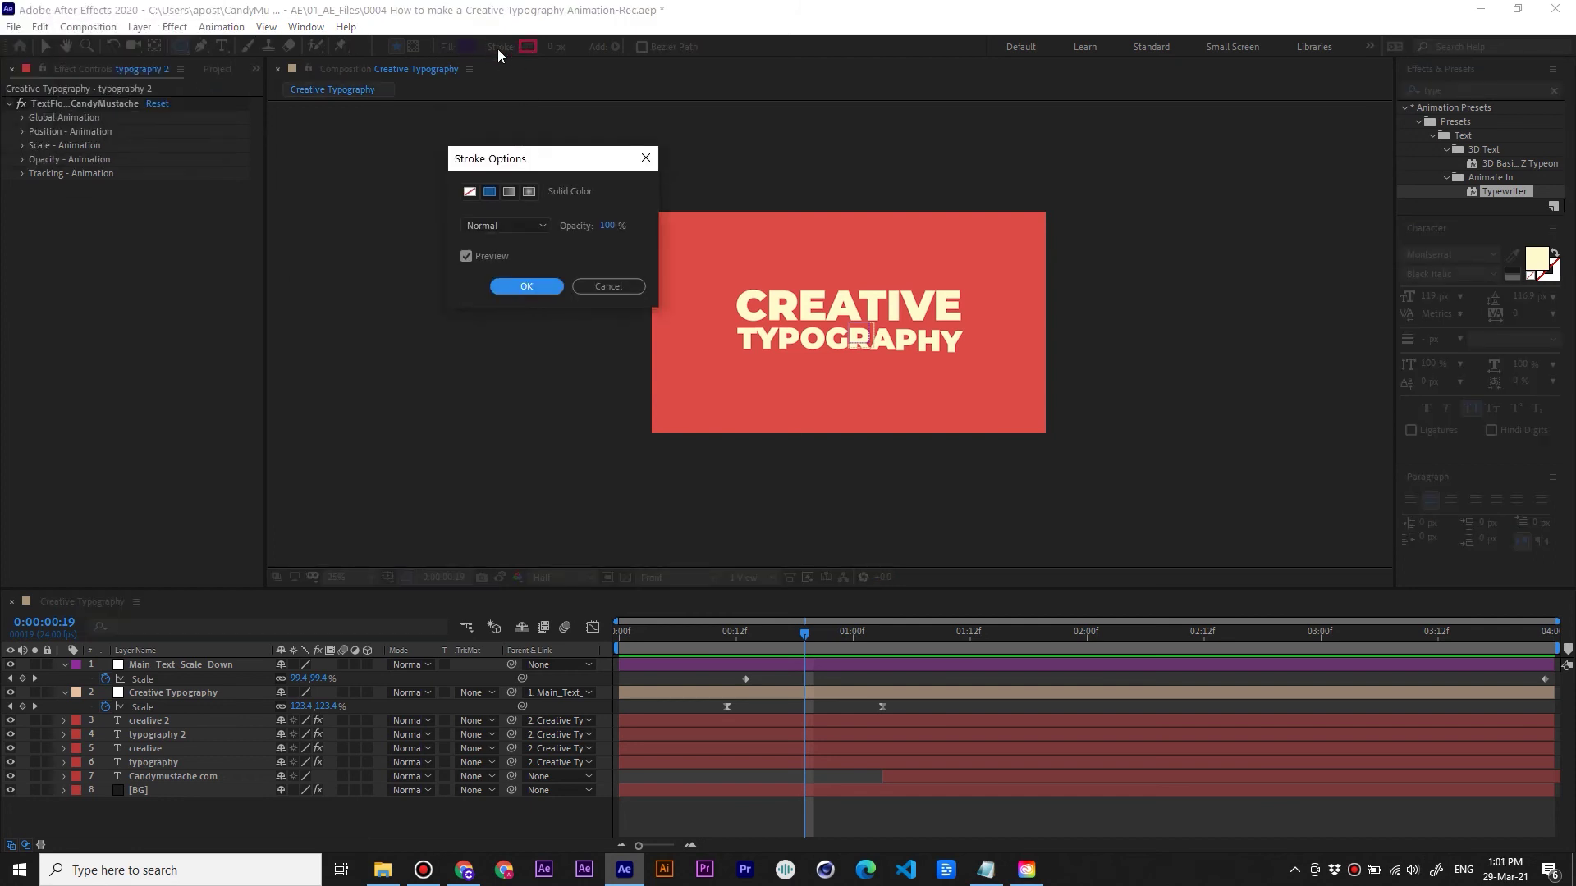
click(469, 192)
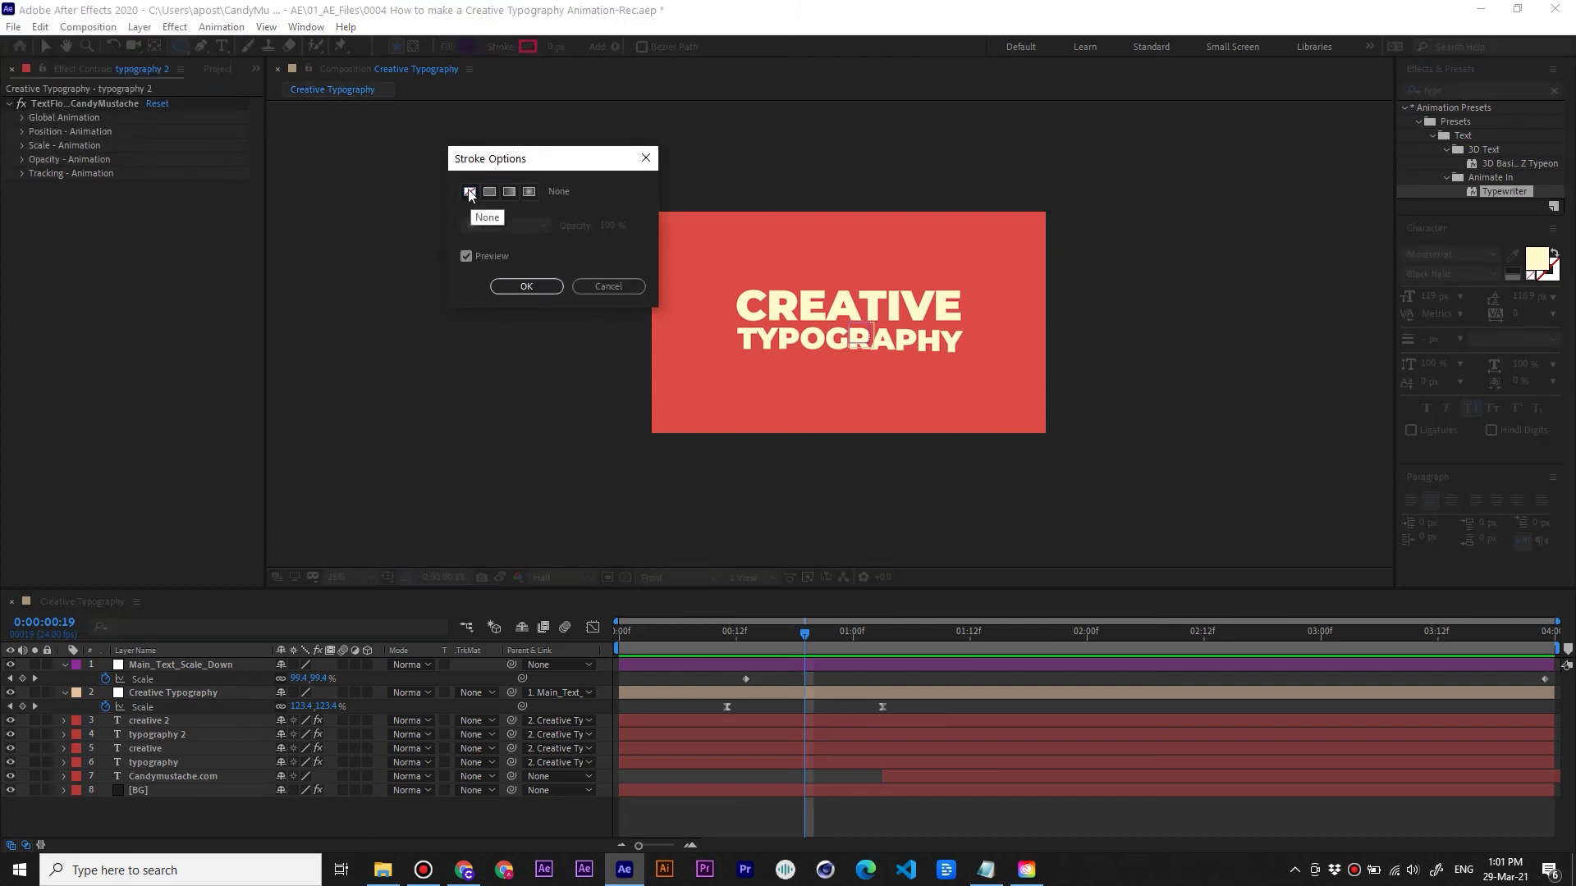
click(526, 286)
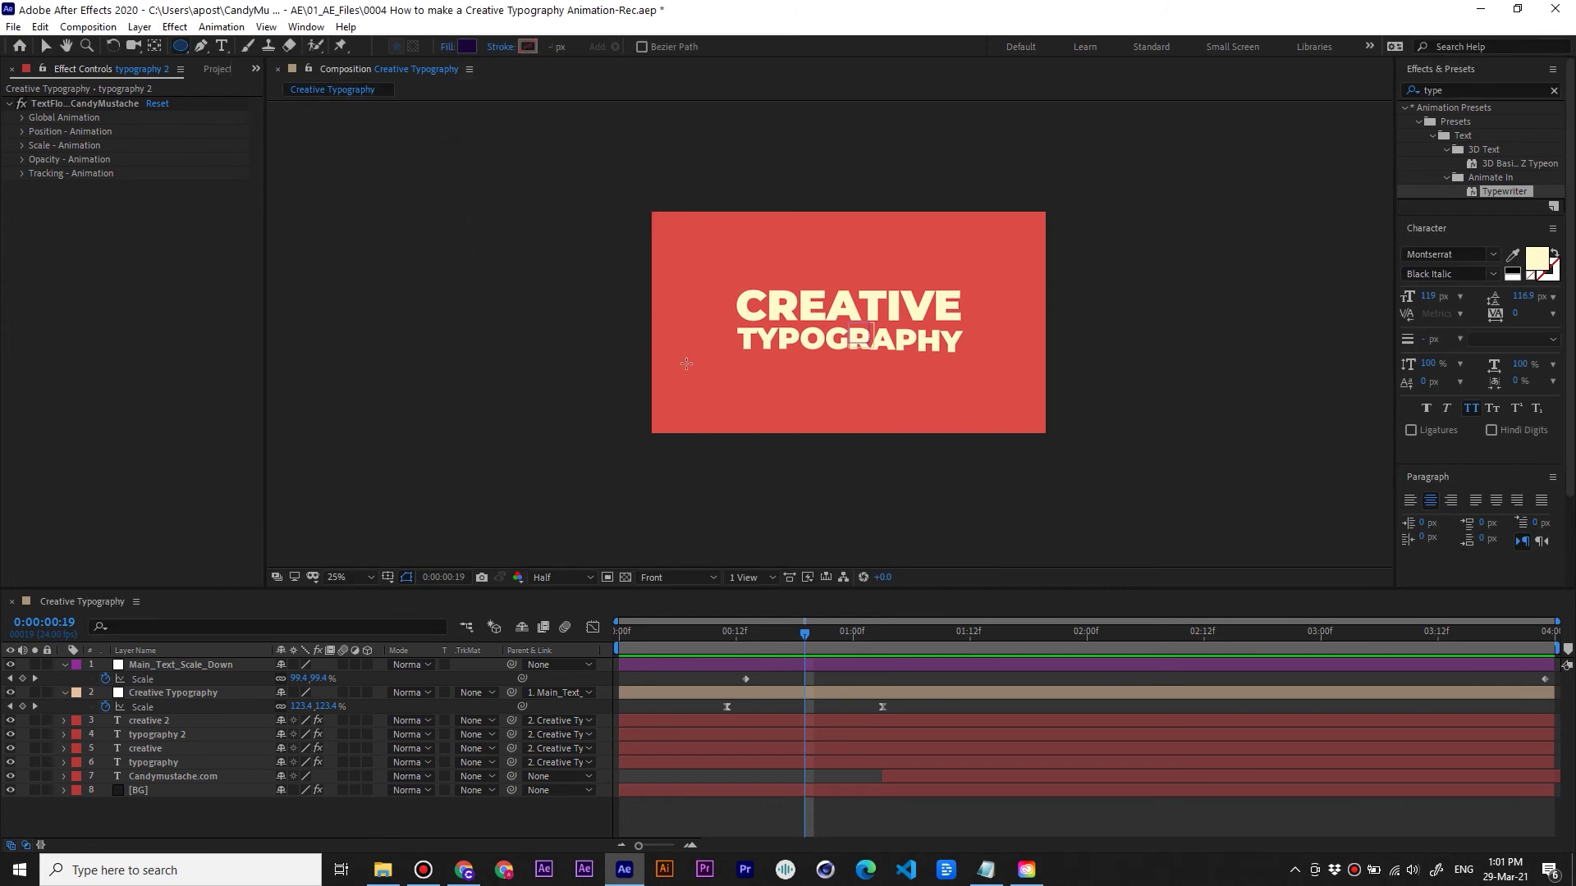
drag(673, 352, 770, 427)
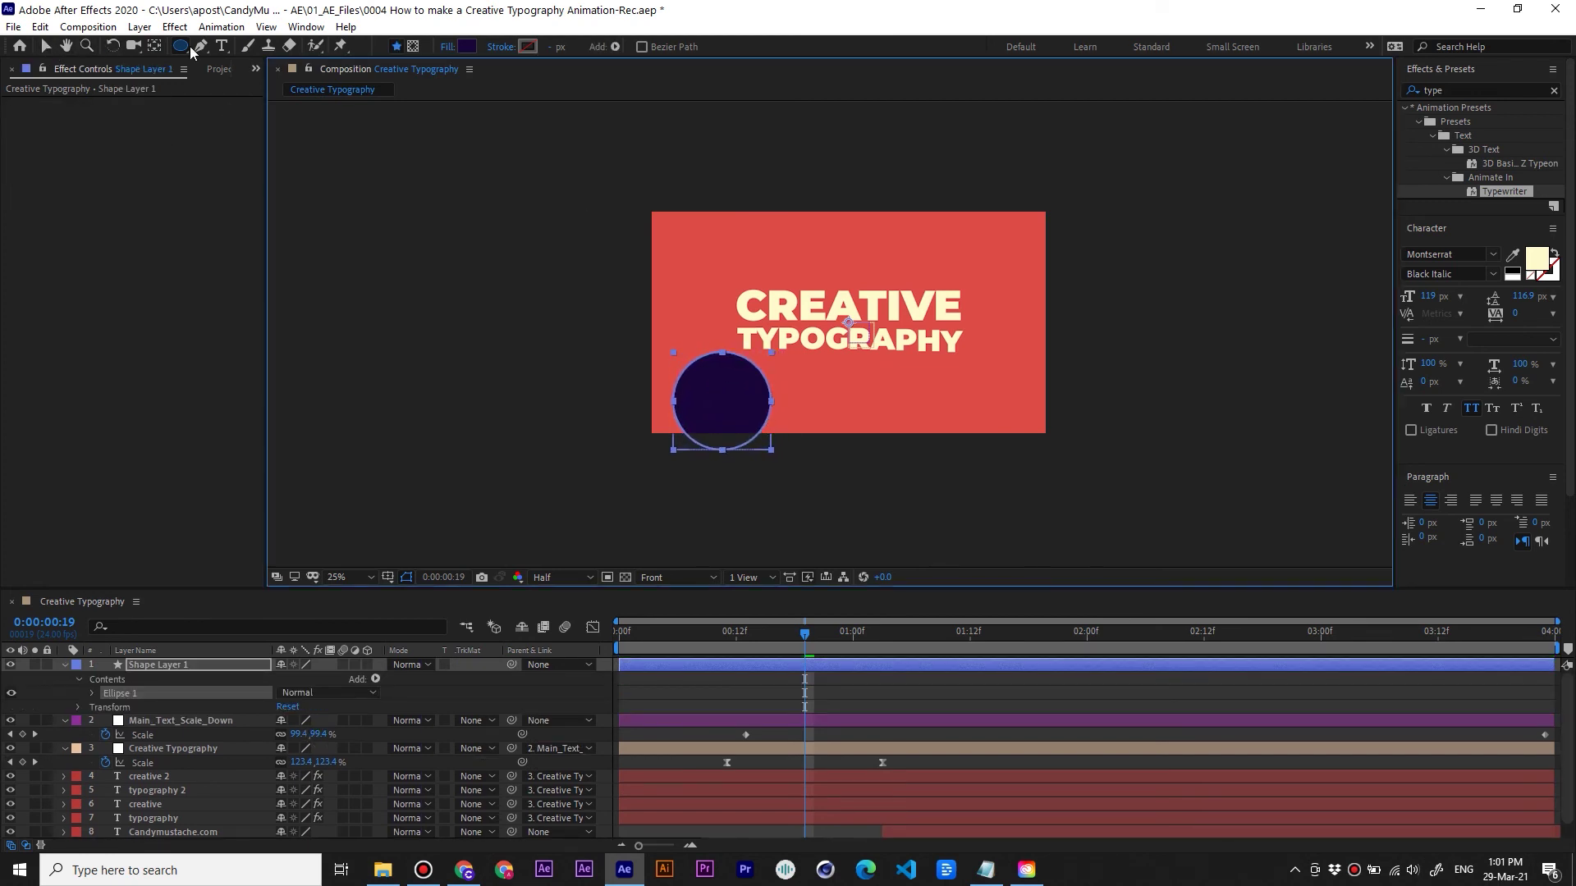
Move the shape layer's anchor point to the center of the circle
click(154, 47)
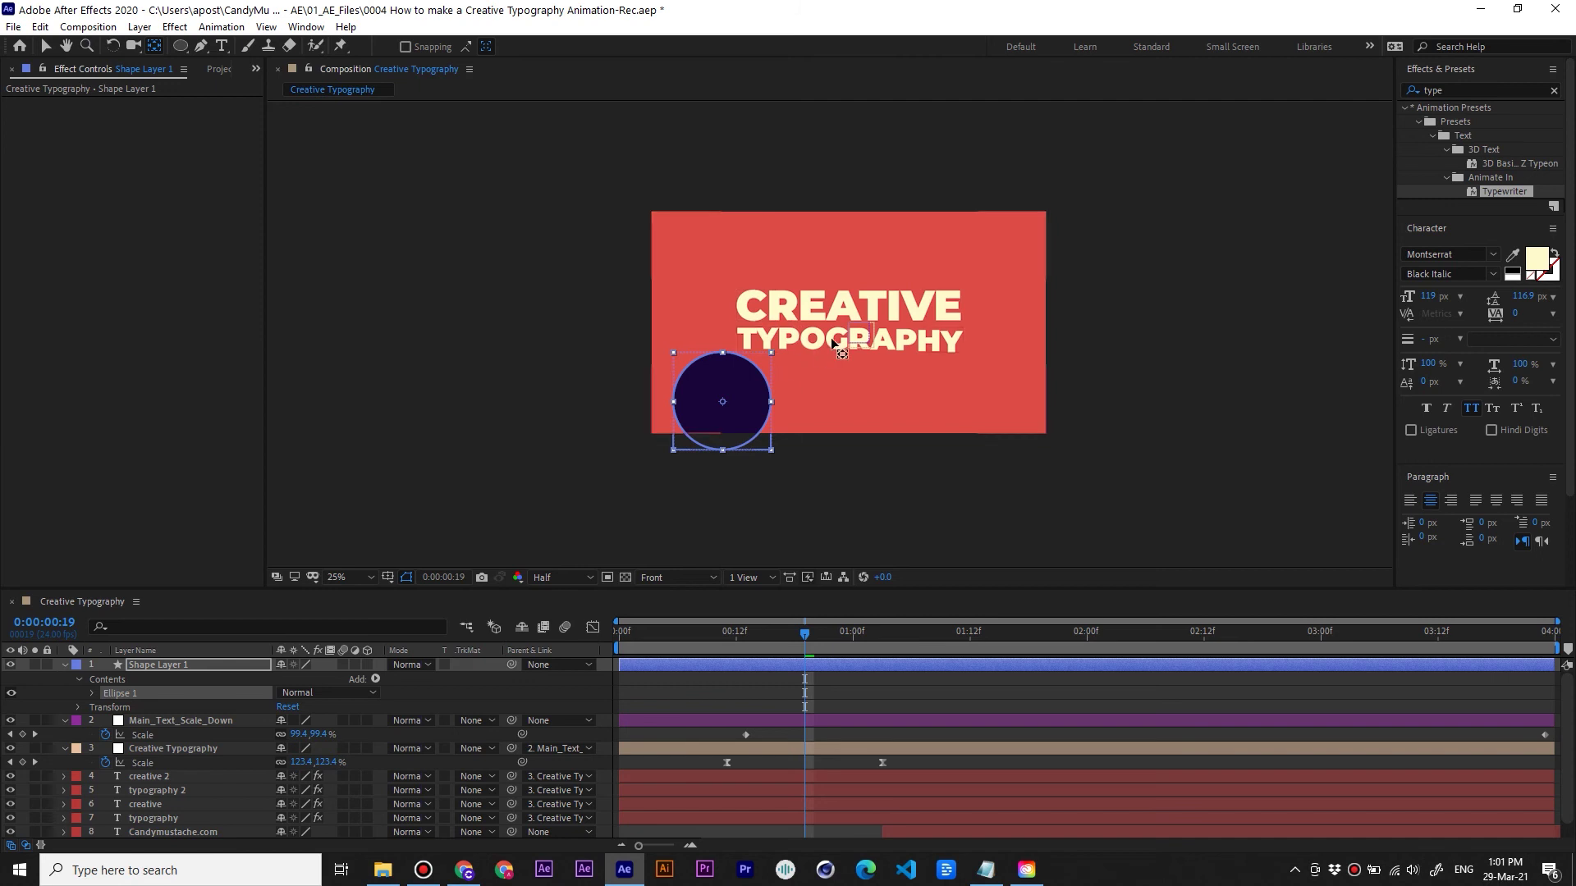
click(792, 502)
drag(757, 437, 720, 406)
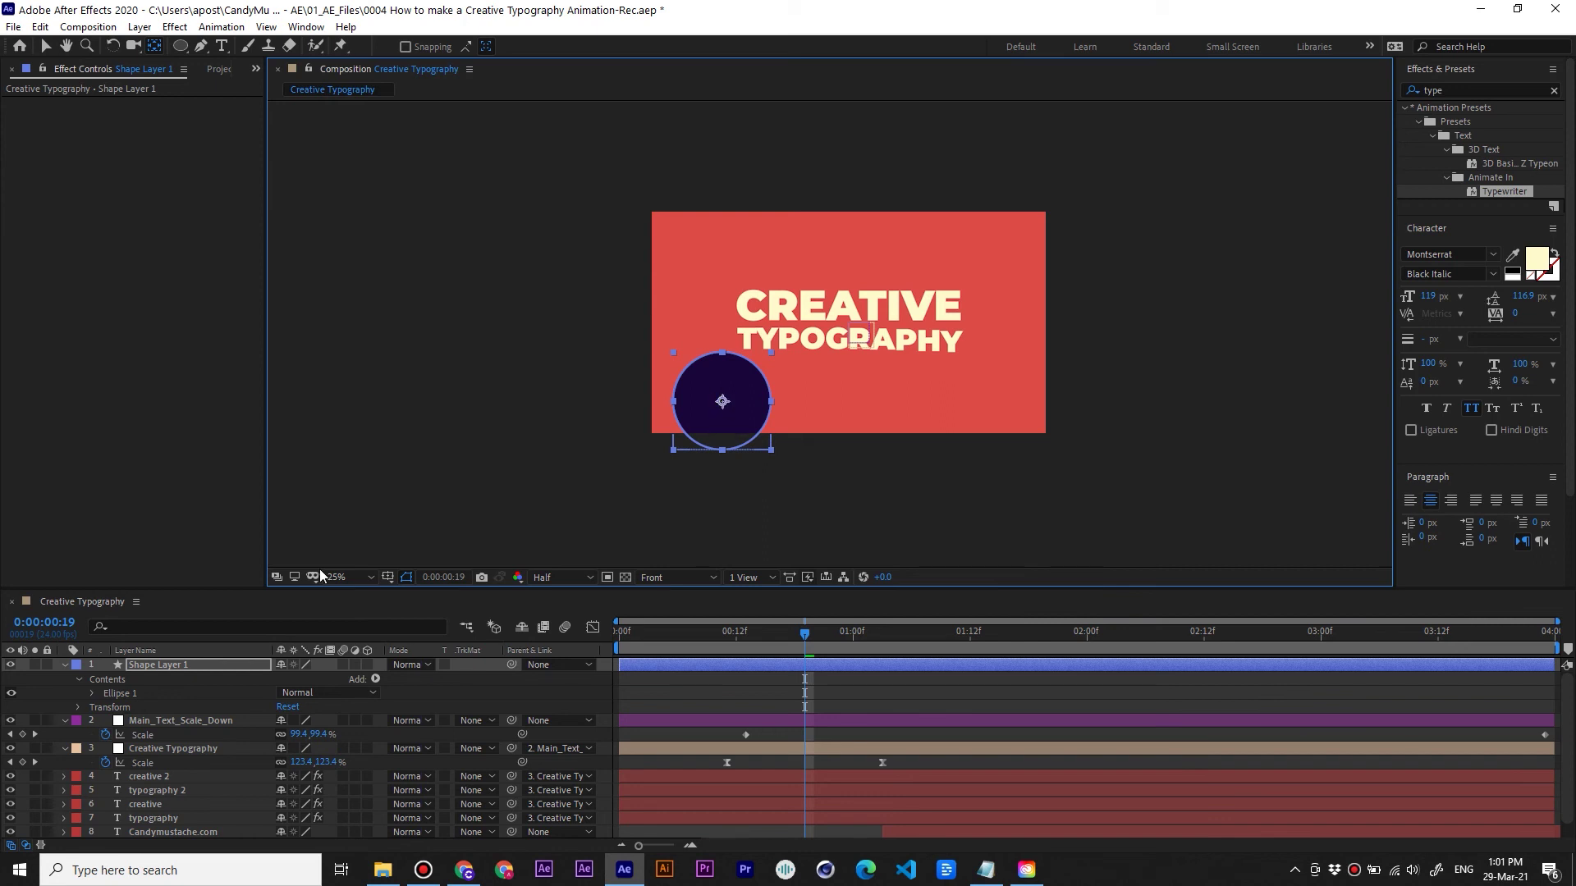
Rename the circle's shape layer to BG_02, collapse it, and place it directly above the [BG] layer
click(181, 664)
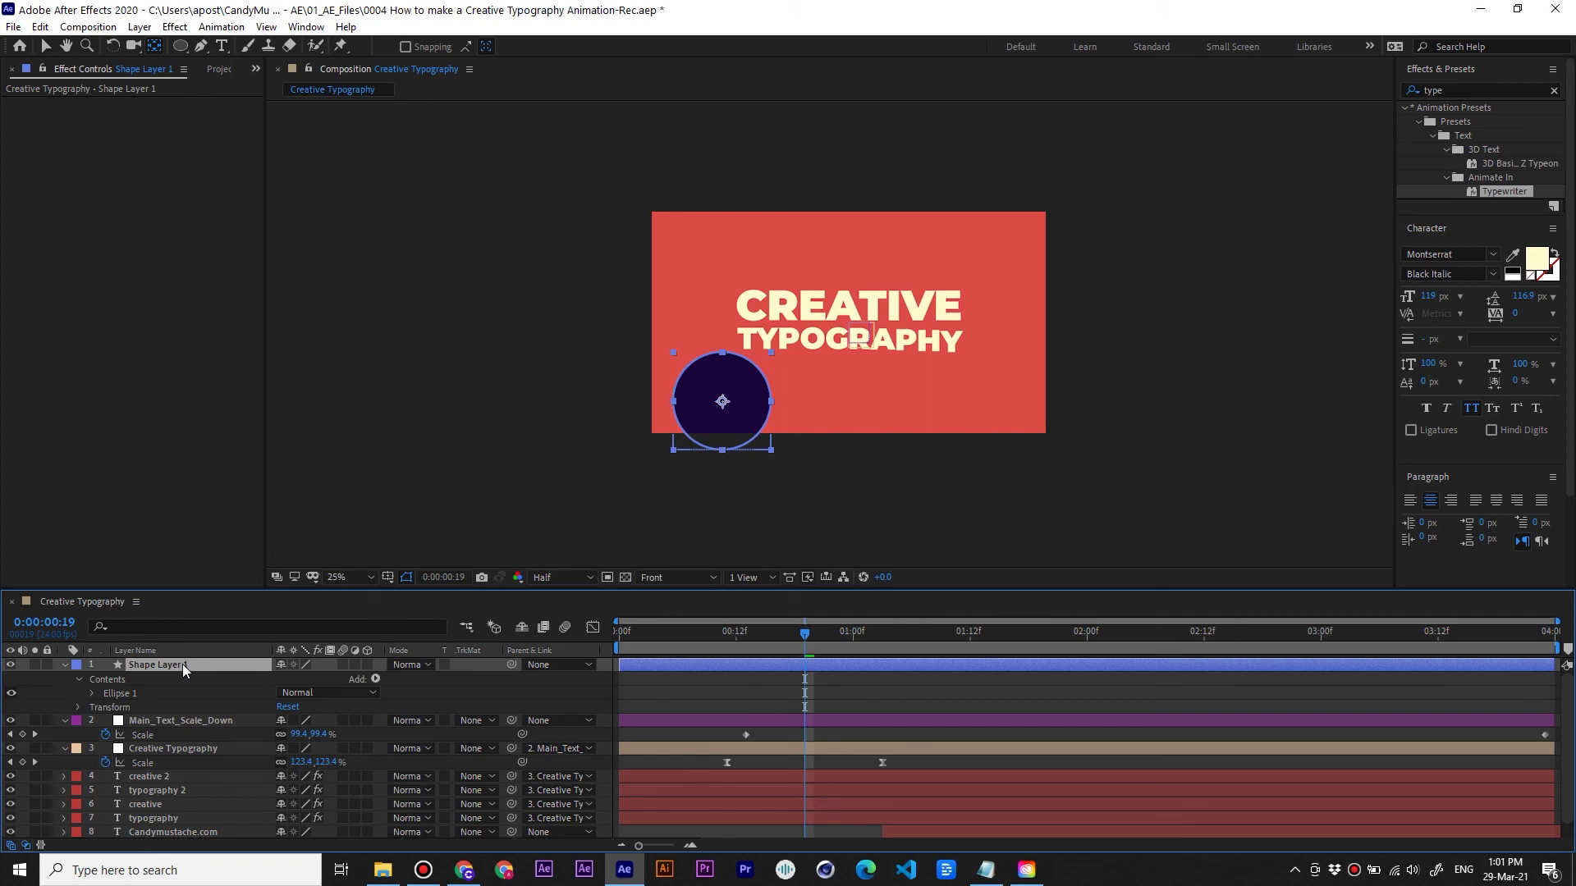
key(Return)
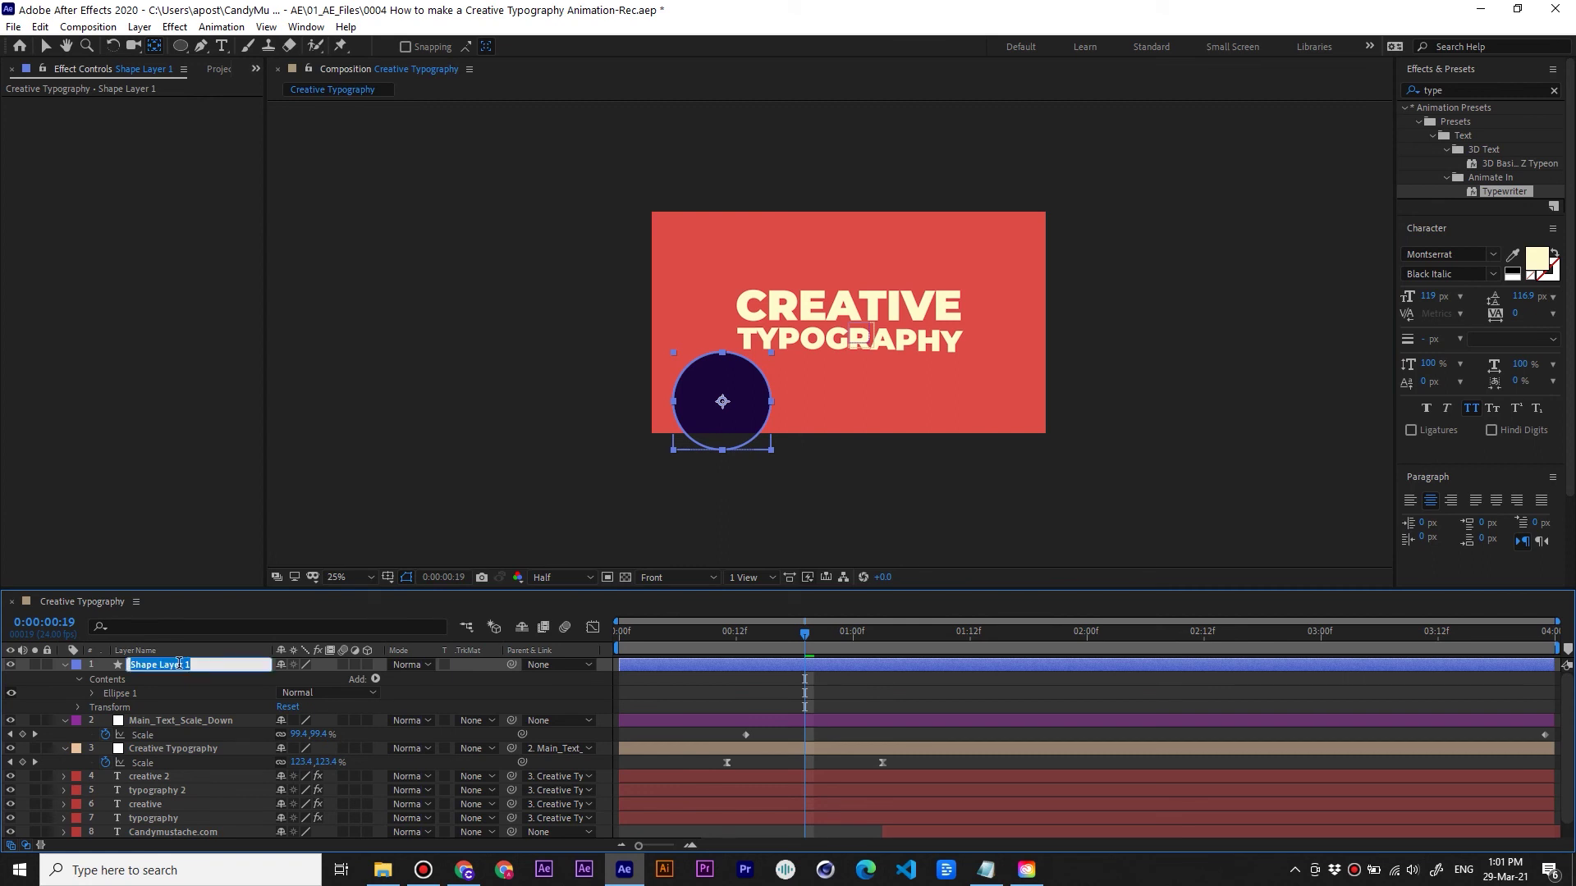
text(BG_02)
key(Return)
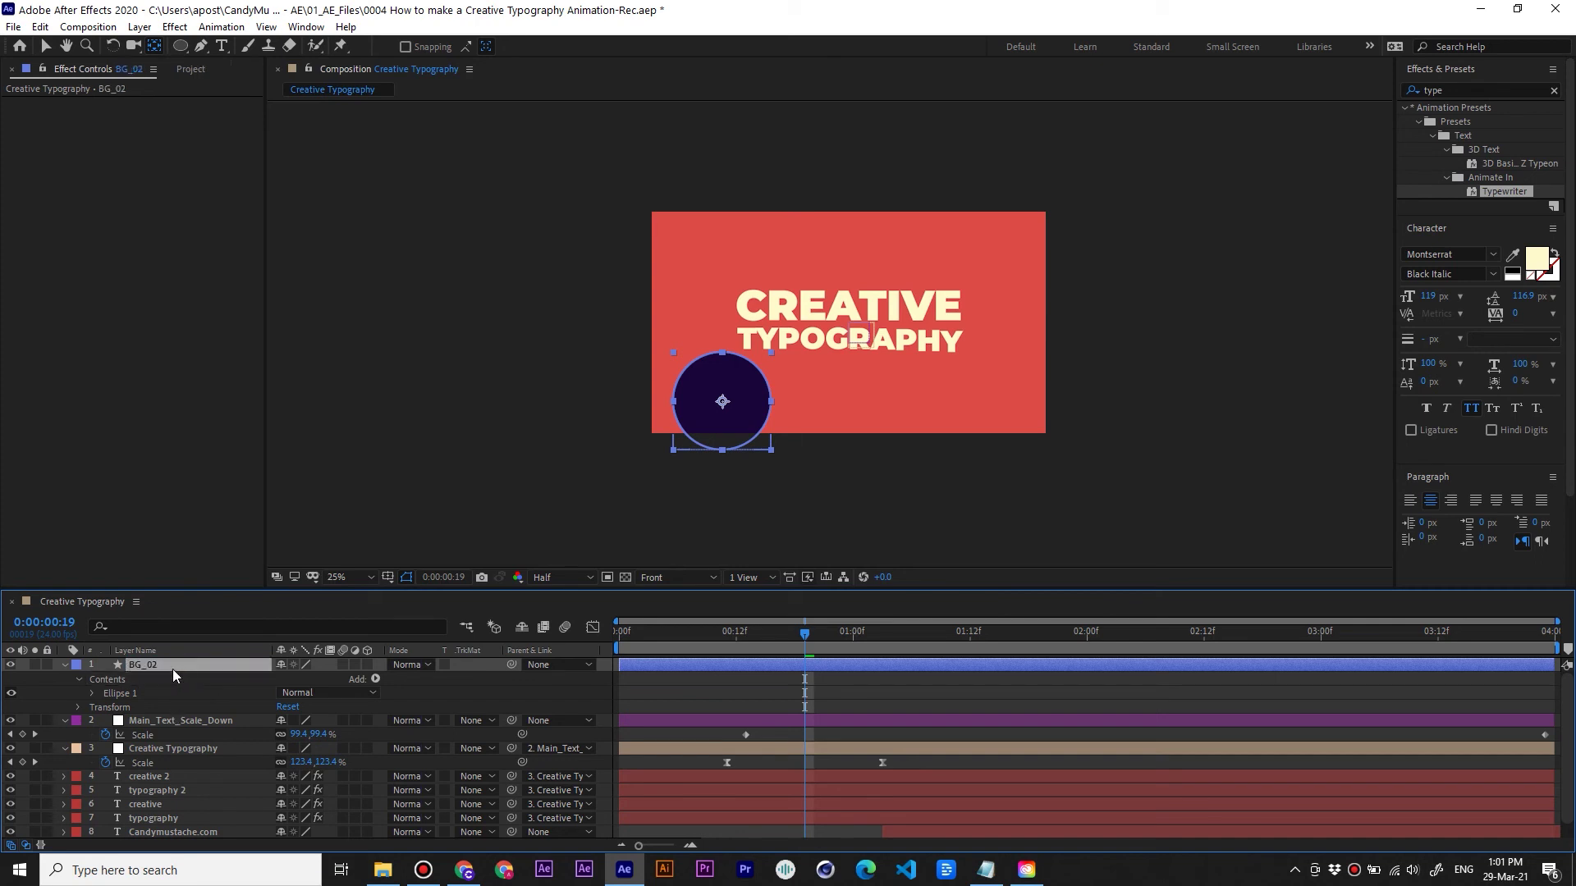
click(66, 664)
drag(155, 665, 195, 793)
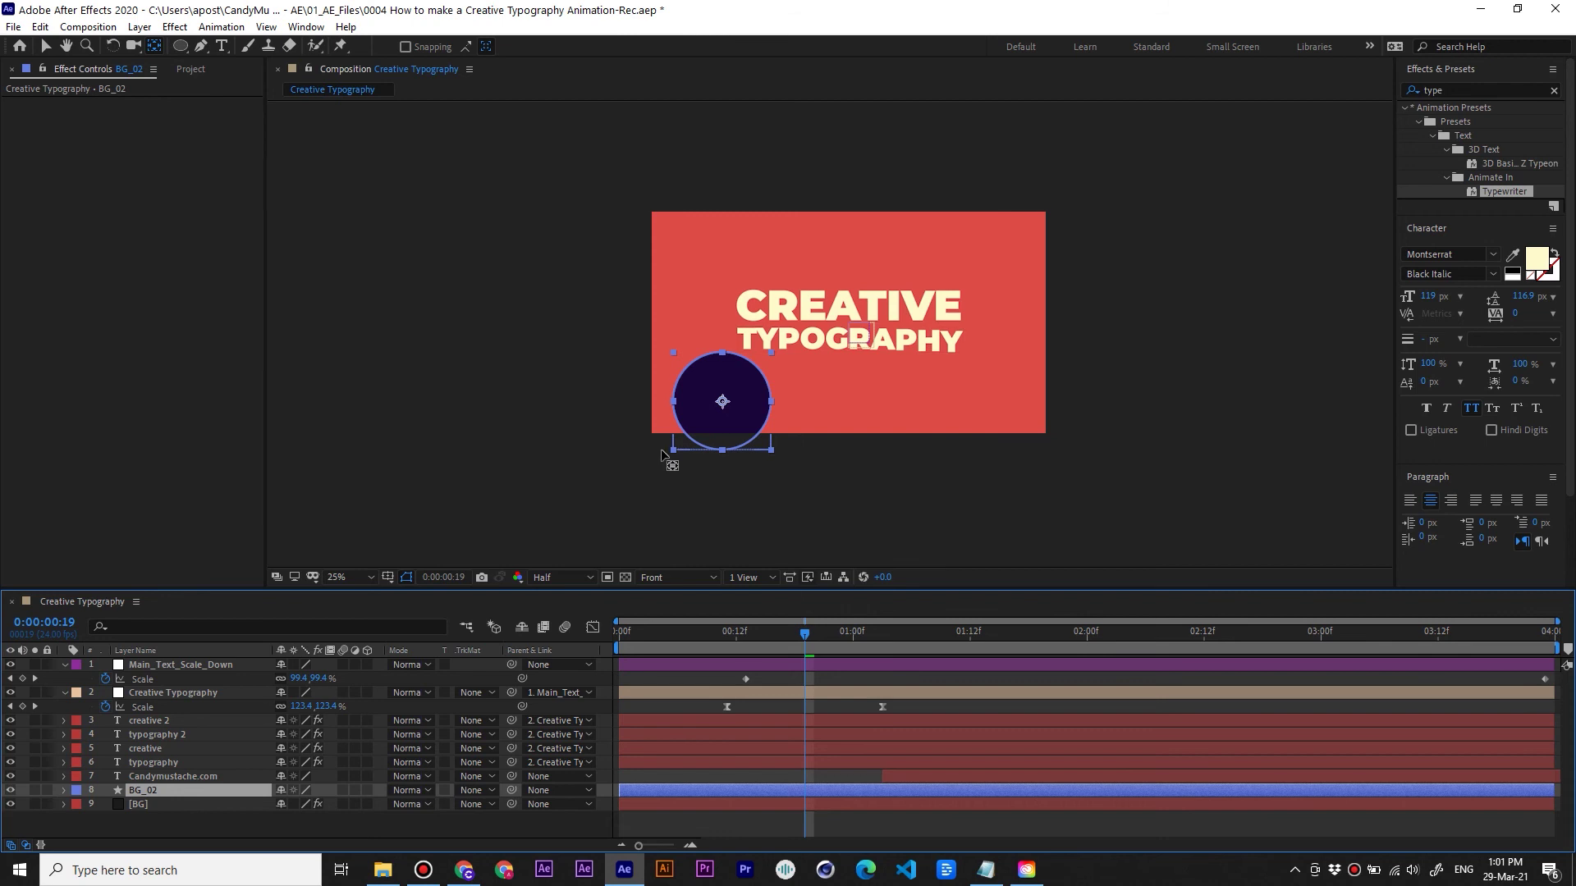
Move the BG_02 circle just outside the composition's lower-left corner
key(v)
drag(708, 433, 682, 489)
drag(684, 486, 676, 486)
click(219, 820)
Keyframe the BG_02 layer's scale from 100% at 0:00 to 966% at 1:03 so the circle covers the composition
click(189, 791)
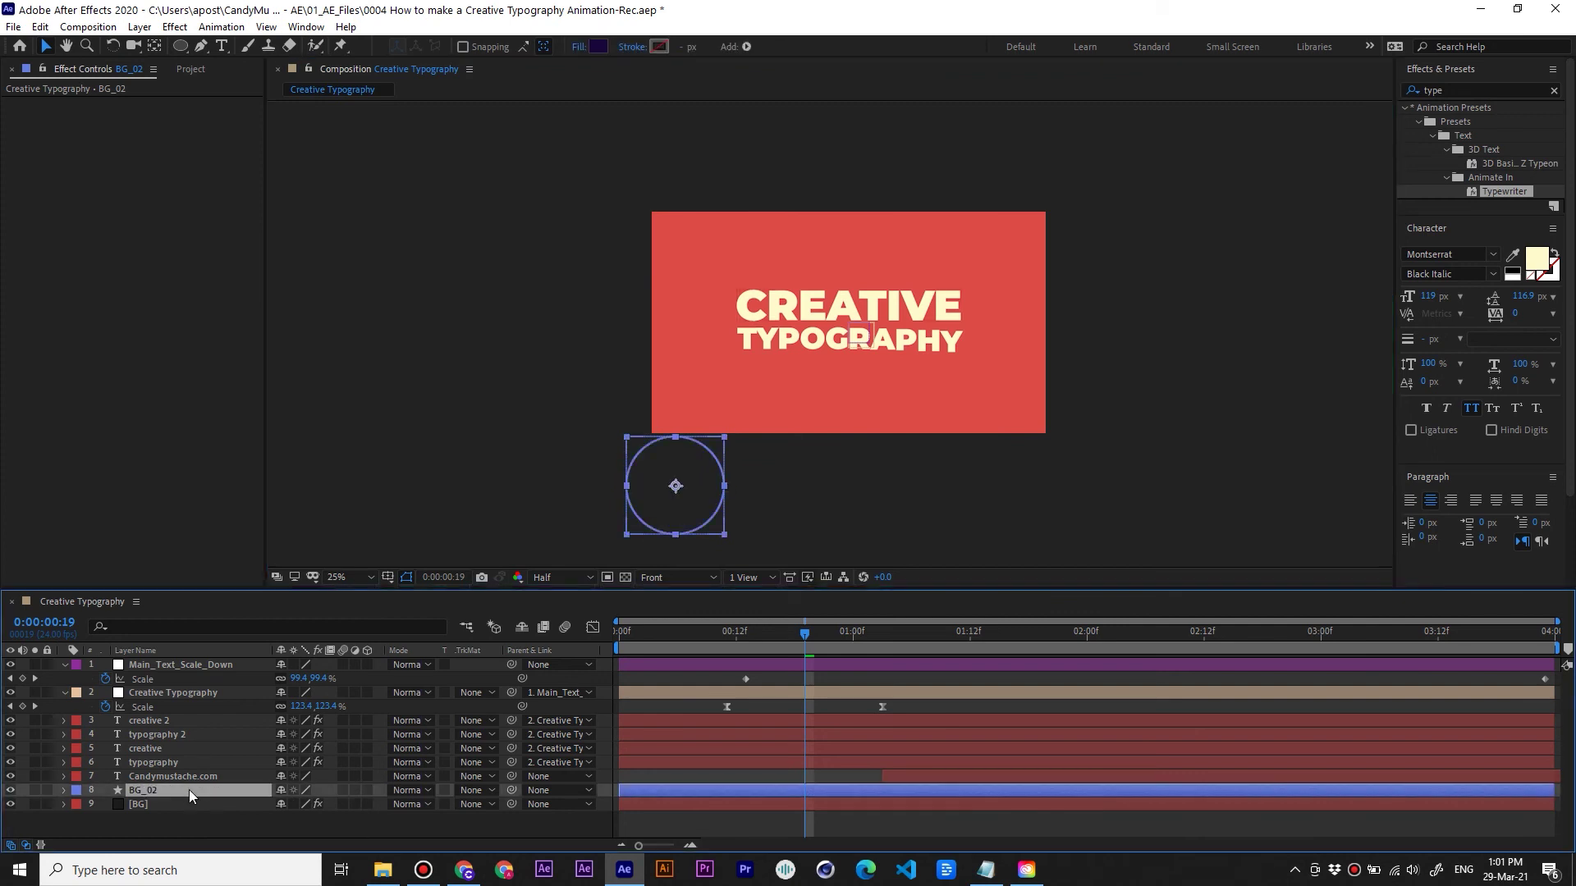
key(s)
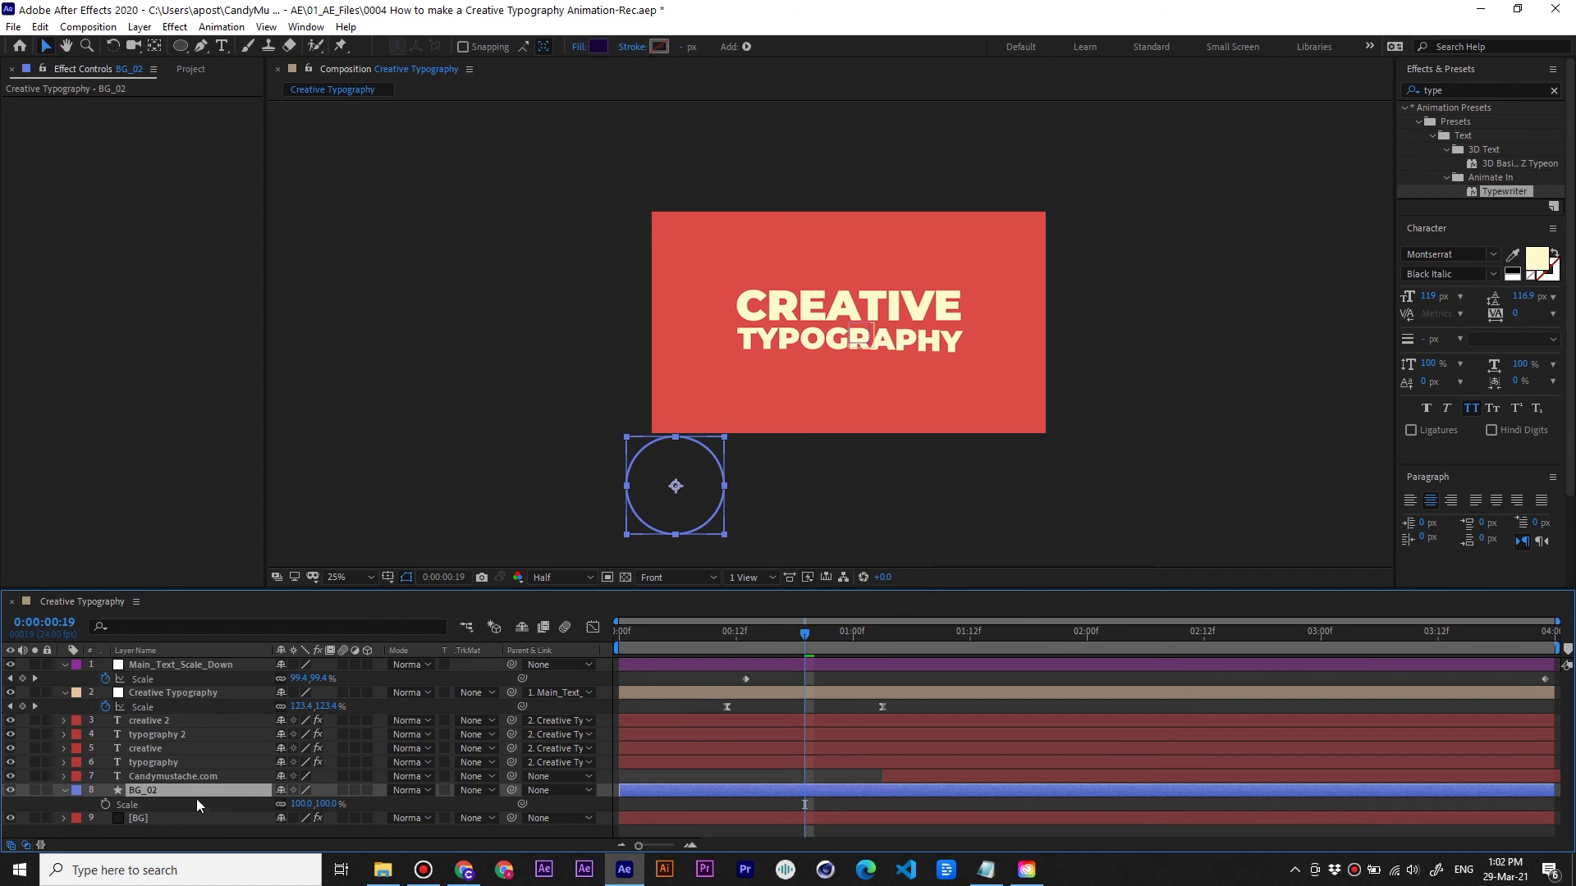
drag(697, 646, 619, 638)
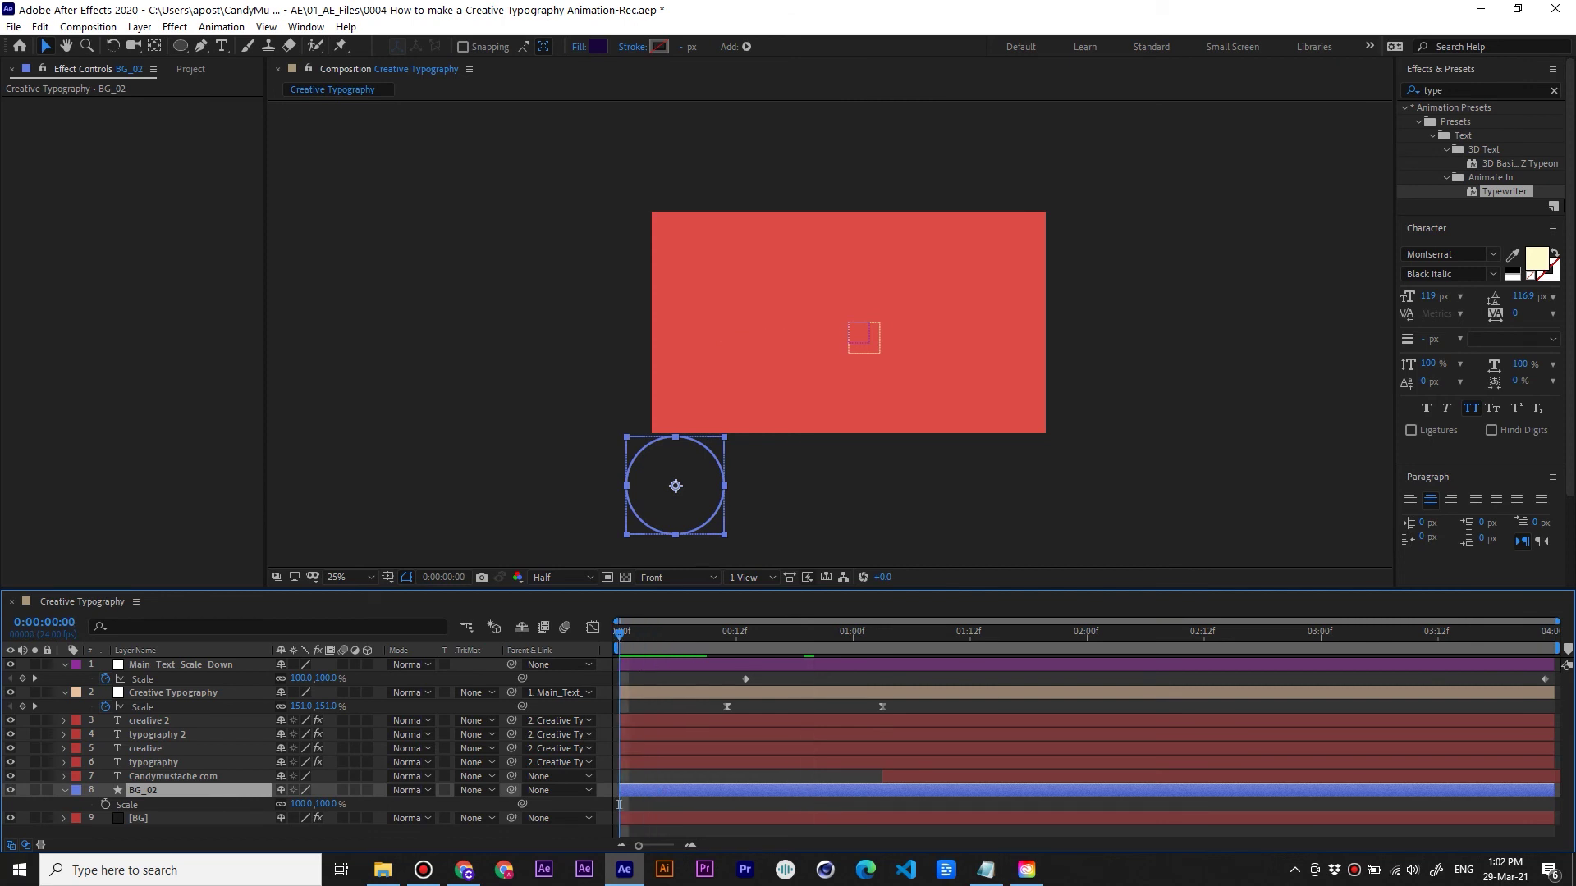
click(105, 805)
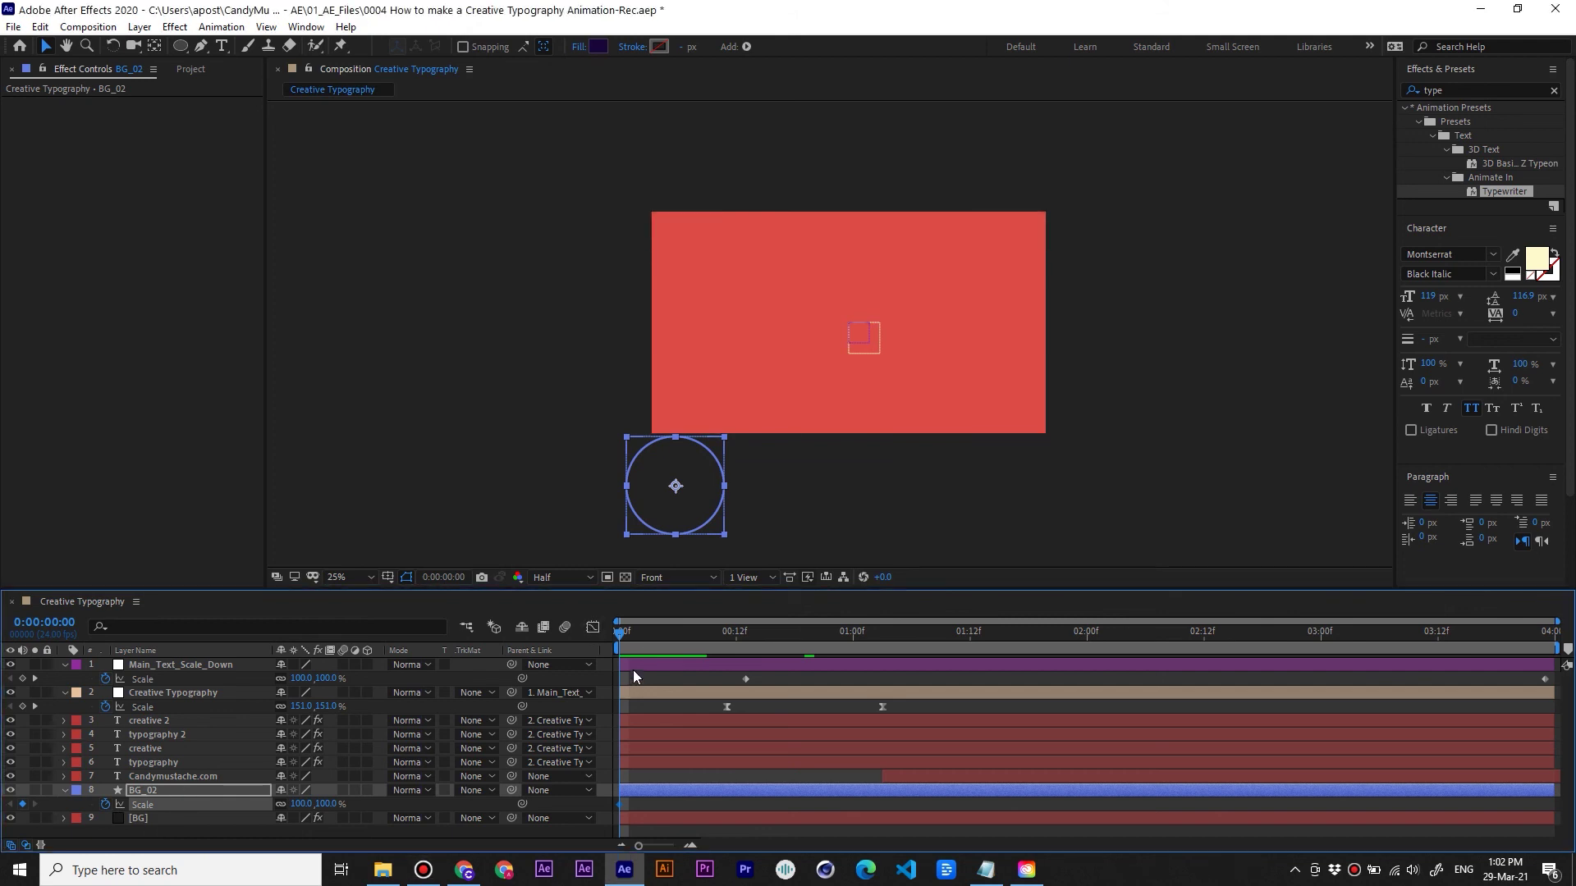
drag(623, 632, 884, 668)
click(319, 804)
text(174)
key(Return)
drag(396, 790, 984, 755)
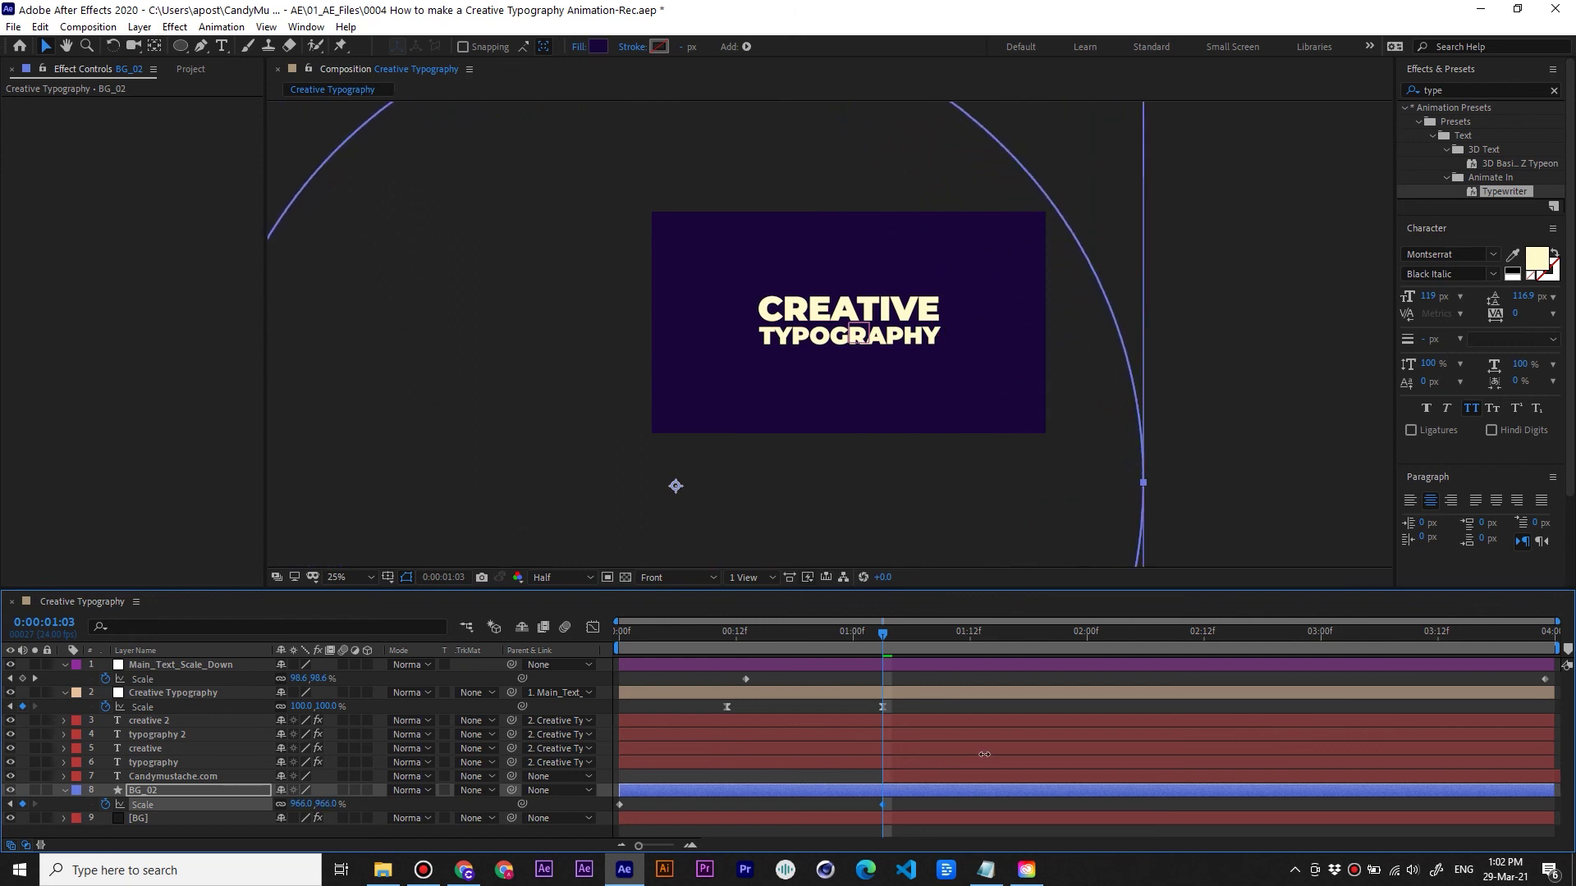
Ease both BG_02 scale keyframes, extend the last keyframe's influence in the speed graph, and preview
drag(906, 811, 588, 807)
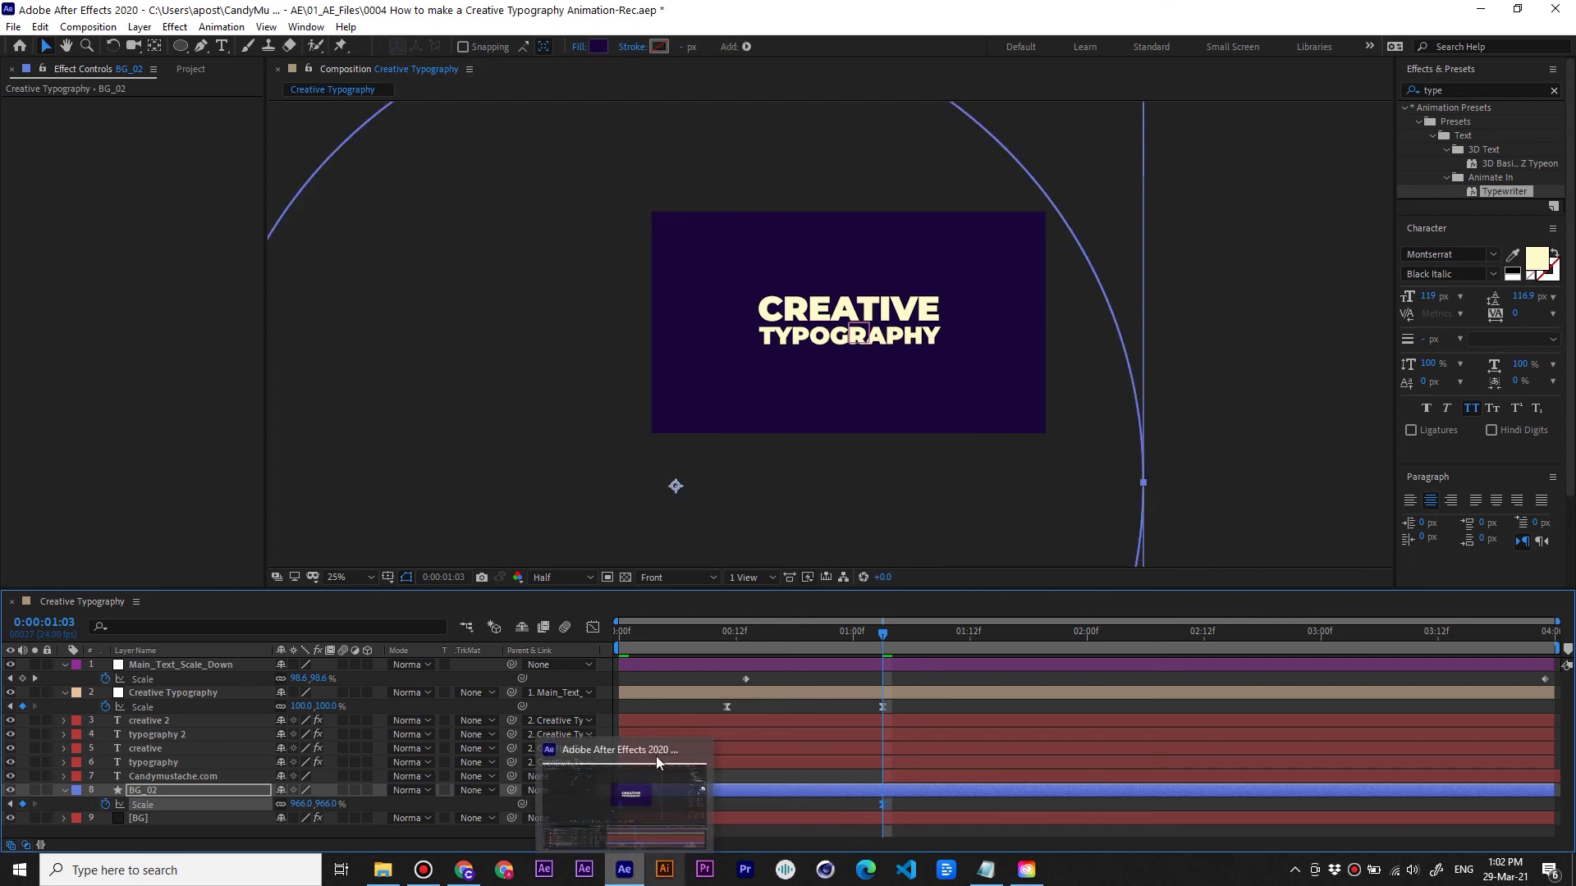
click(593, 627)
drag(922, 781, 758, 794)
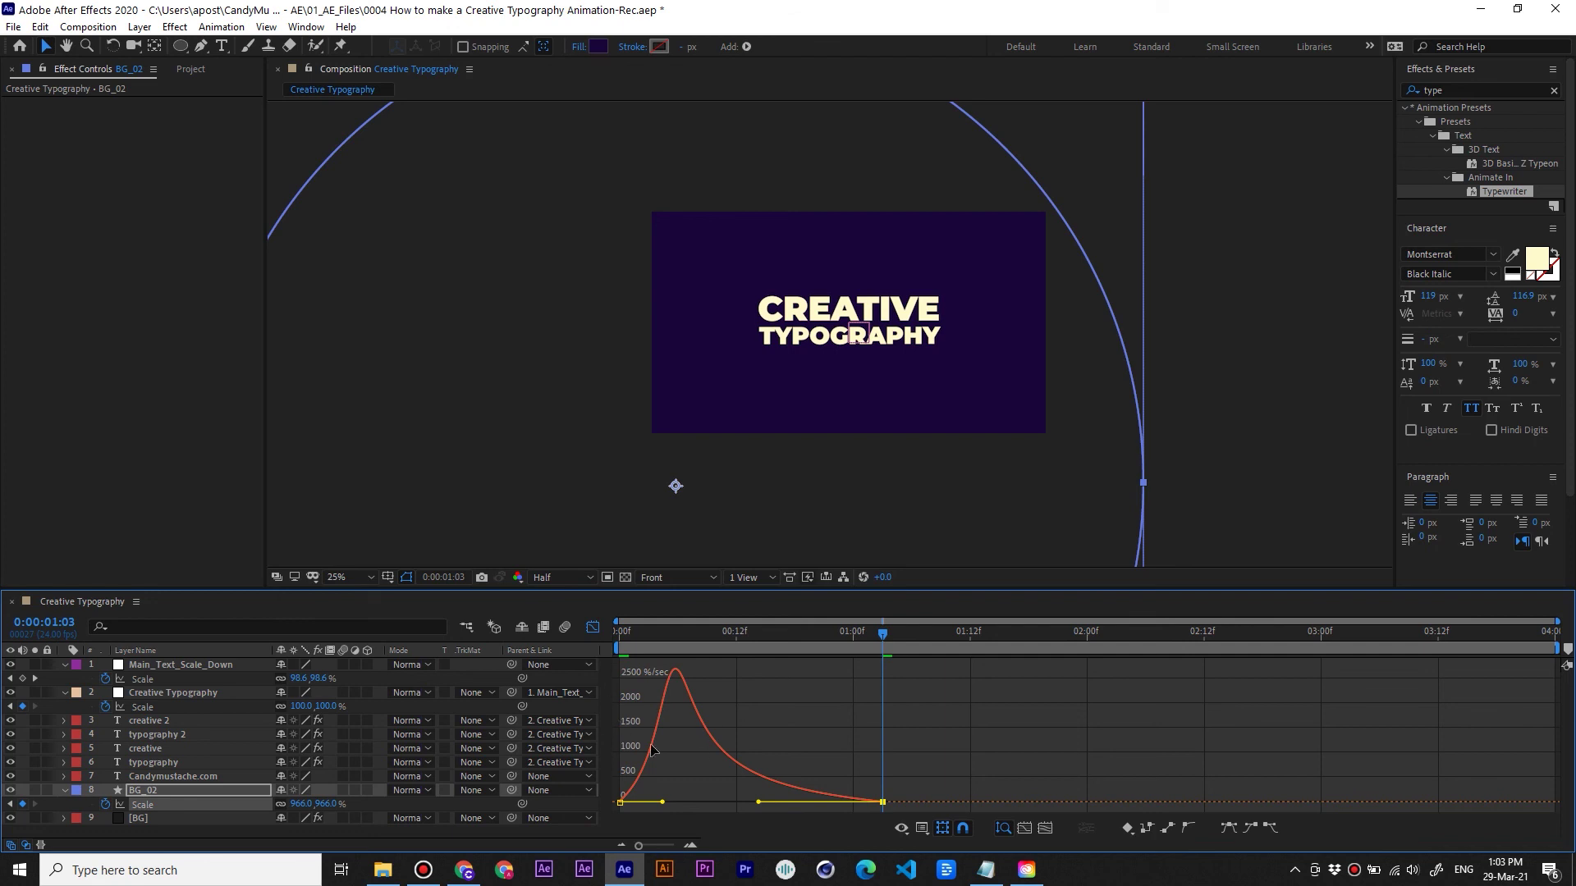
key(space)
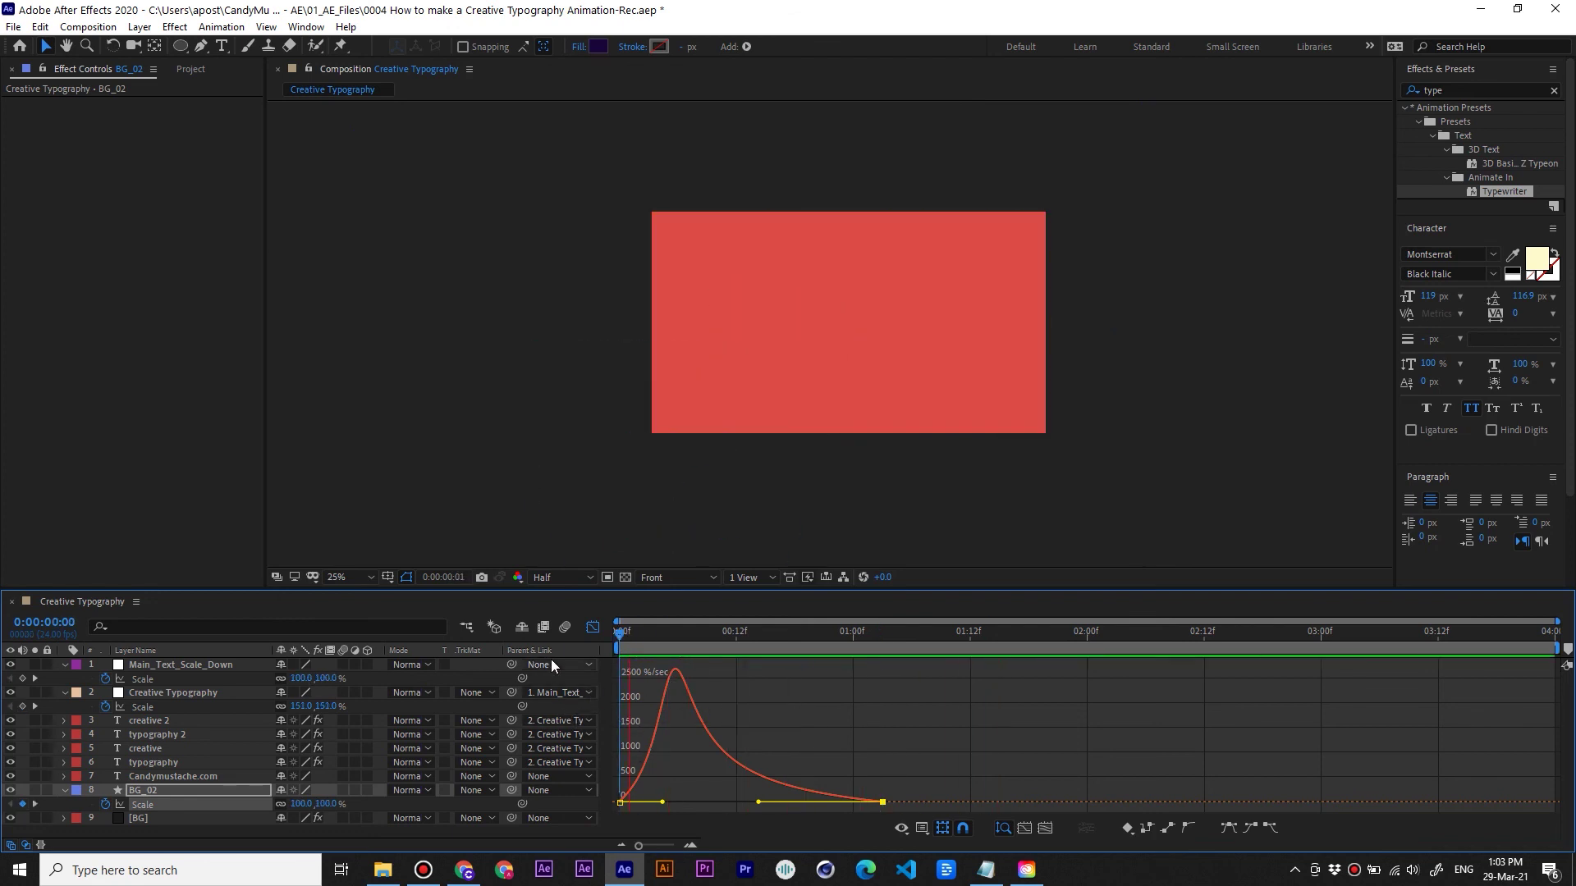
Rebalance the BG_02 scale speed curve to peak at about 0:10, preview it, and close the Graph Editor
mouse_move(758, 802)
mouse_down()
mouse_move(747, 789)
mouse_move(786, 802)
mouse_up()
drag(663, 802, 772, 801)
key(Home)
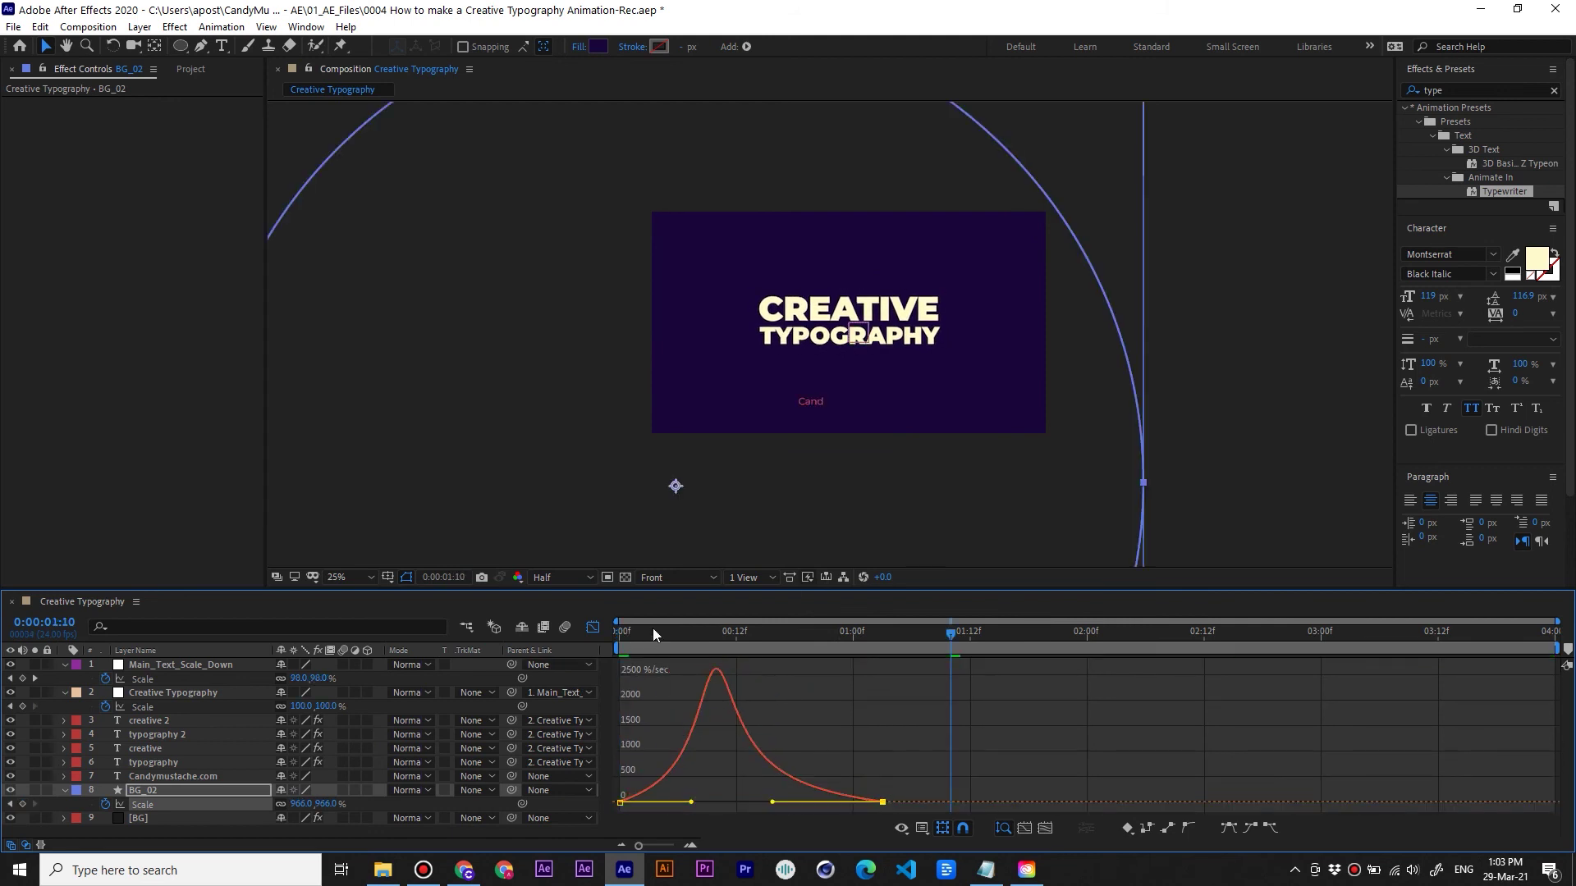
key(space)
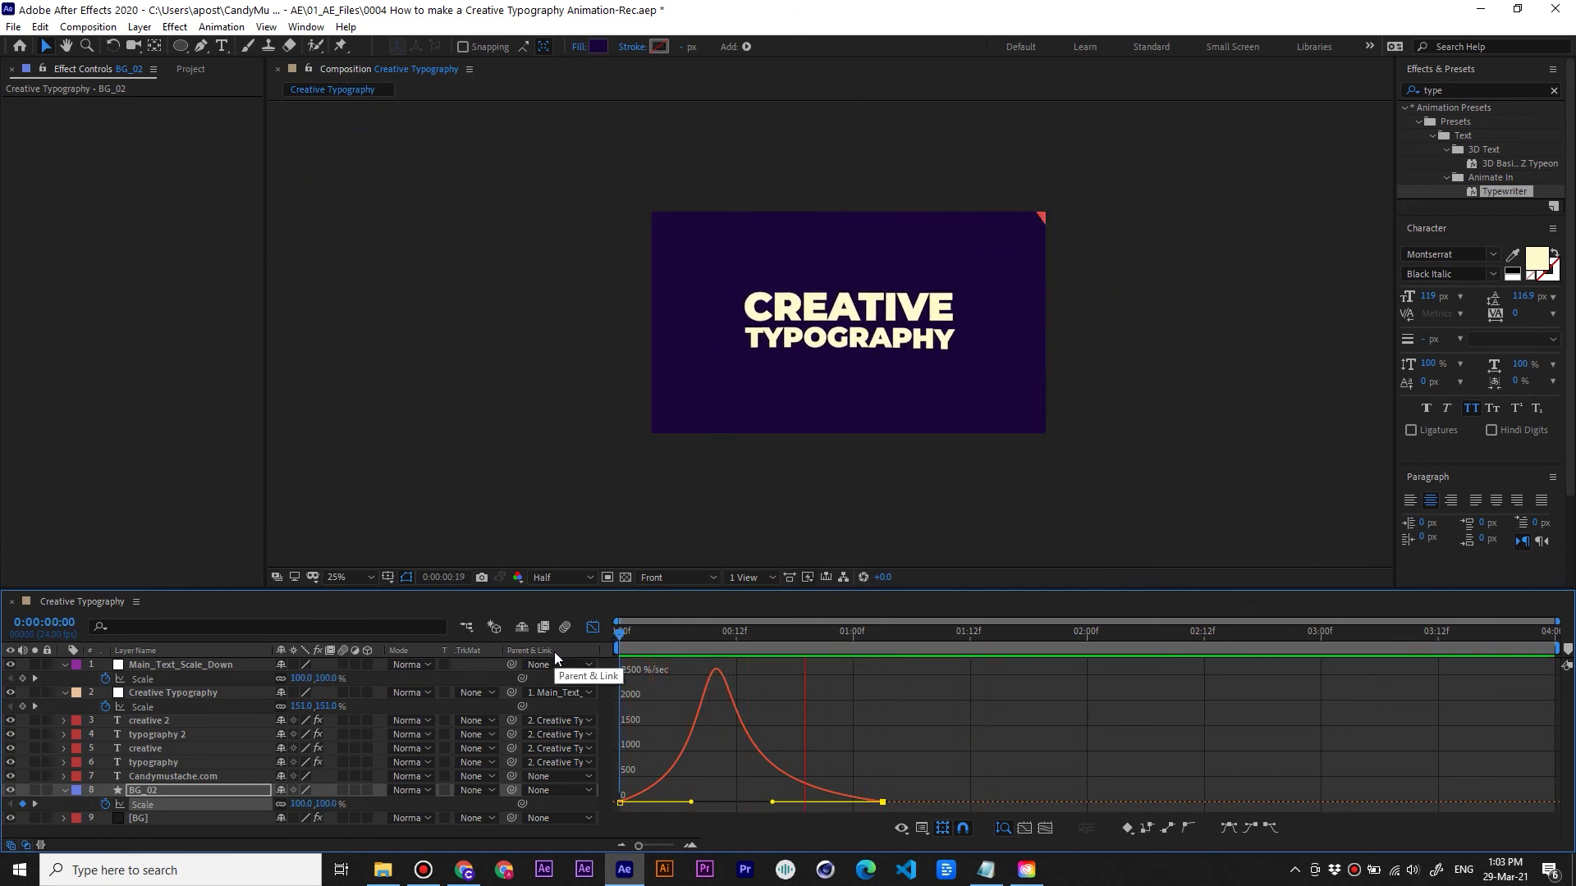
key(space)
key(space)
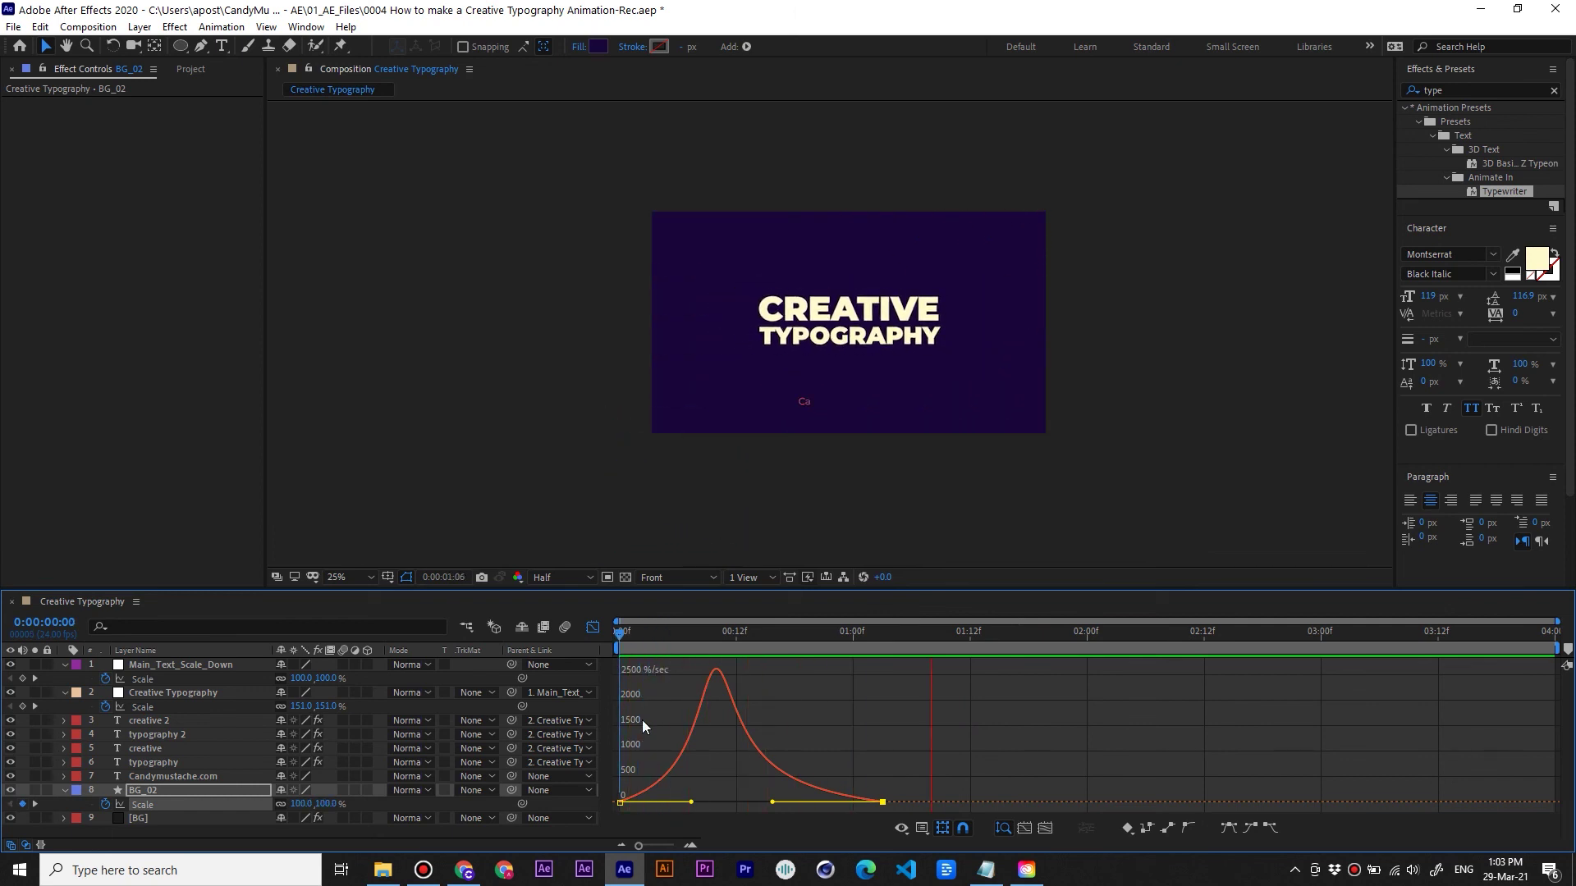
click(593, 627)
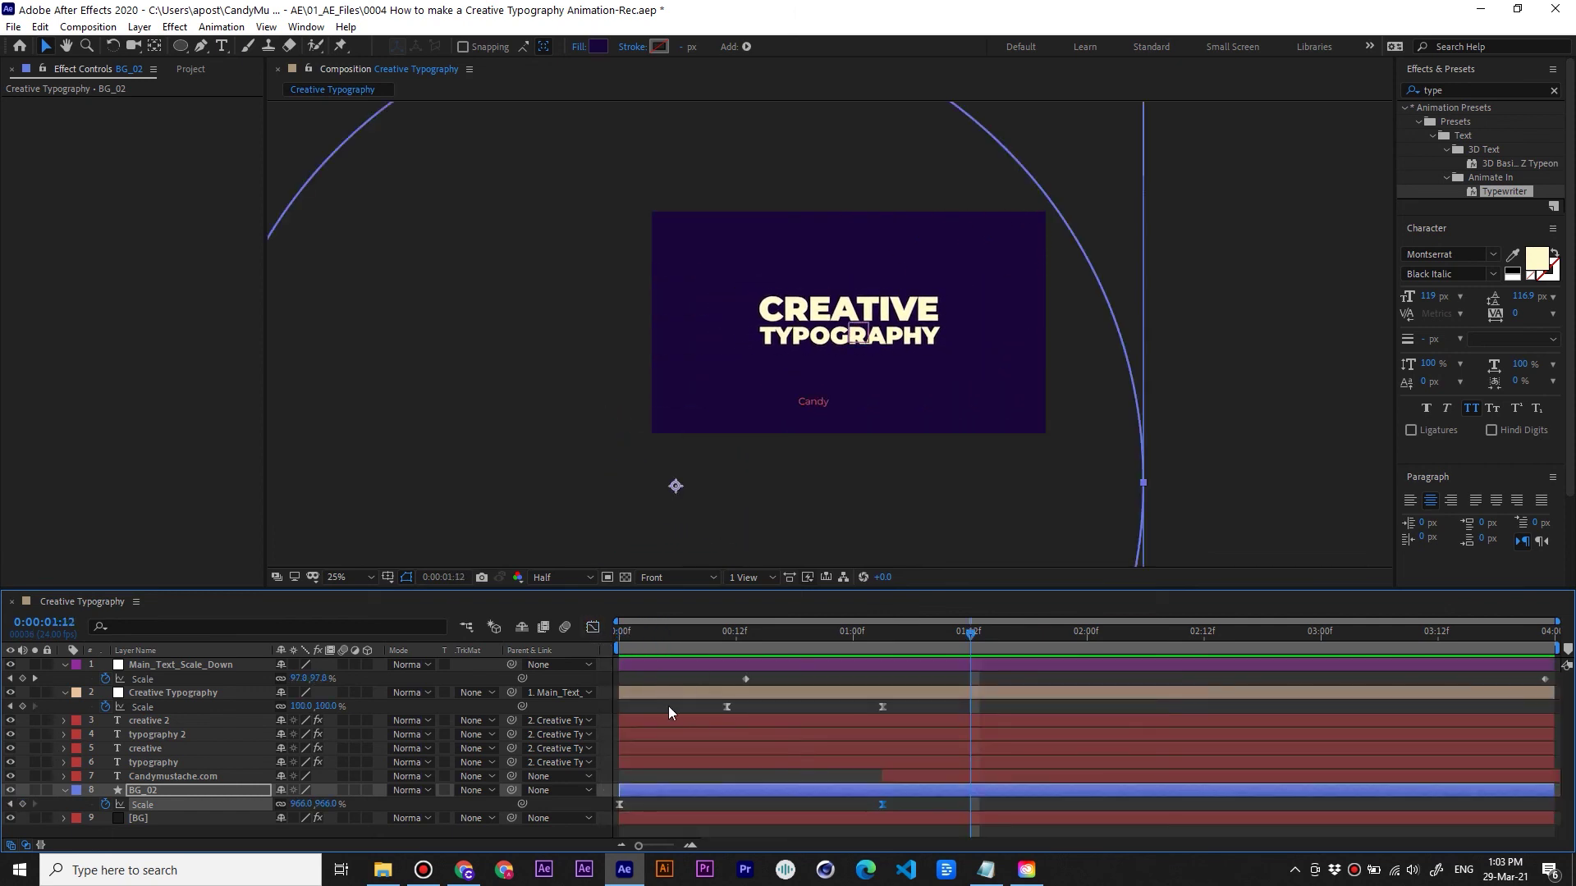
Shift the BG_02 layer to start at about 0:16 and preview the animation from the start
drag(657, 637, 795, 671)
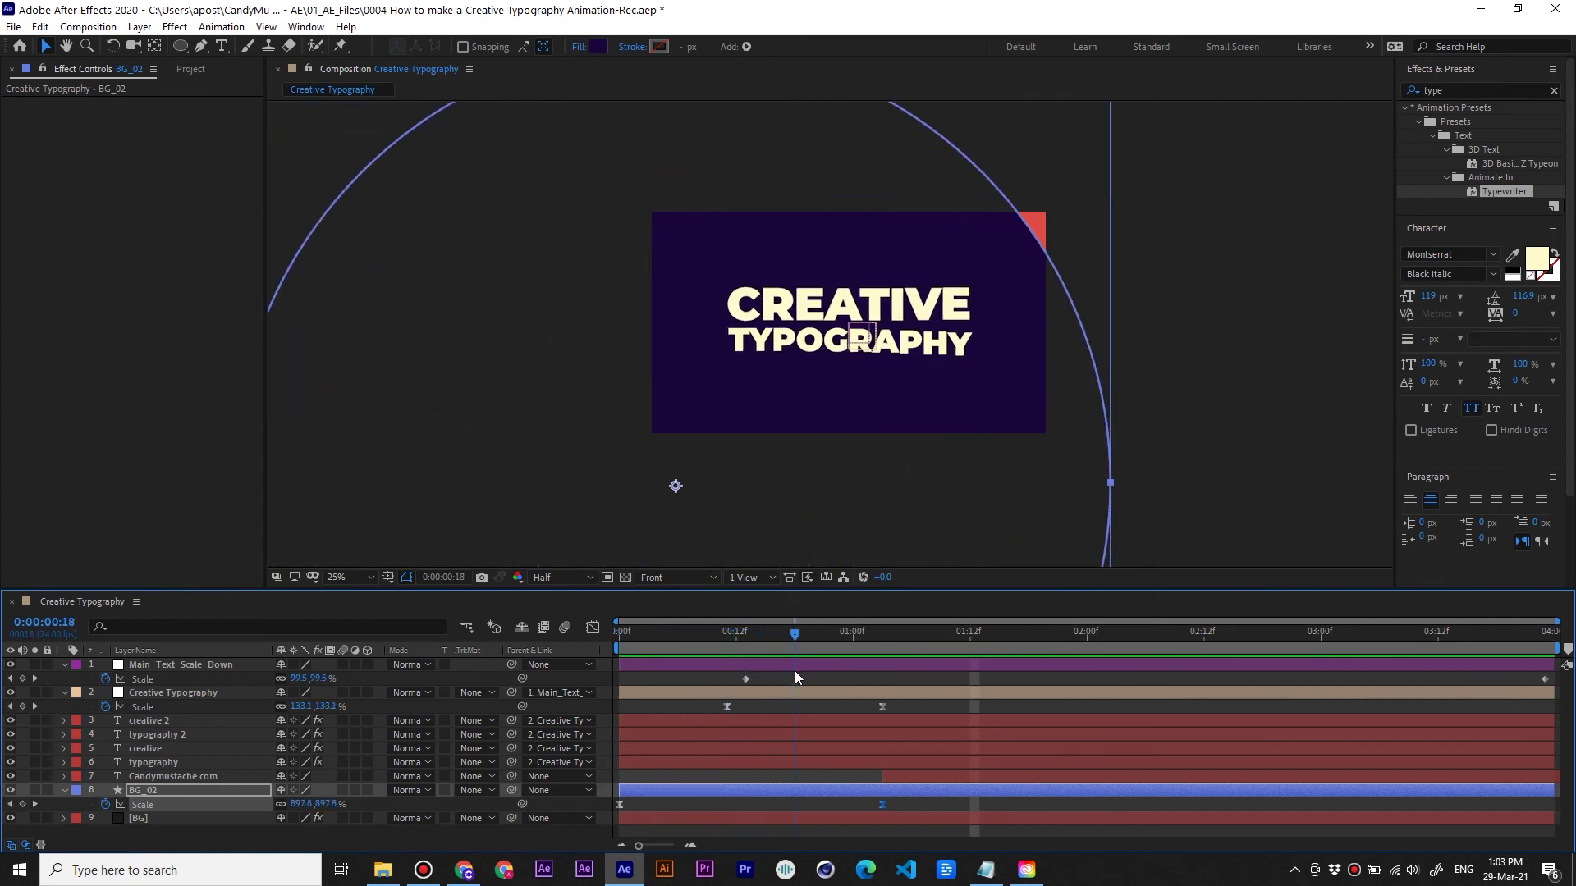
drag(706, 791, 858, 785)
key(Home)
key(space)
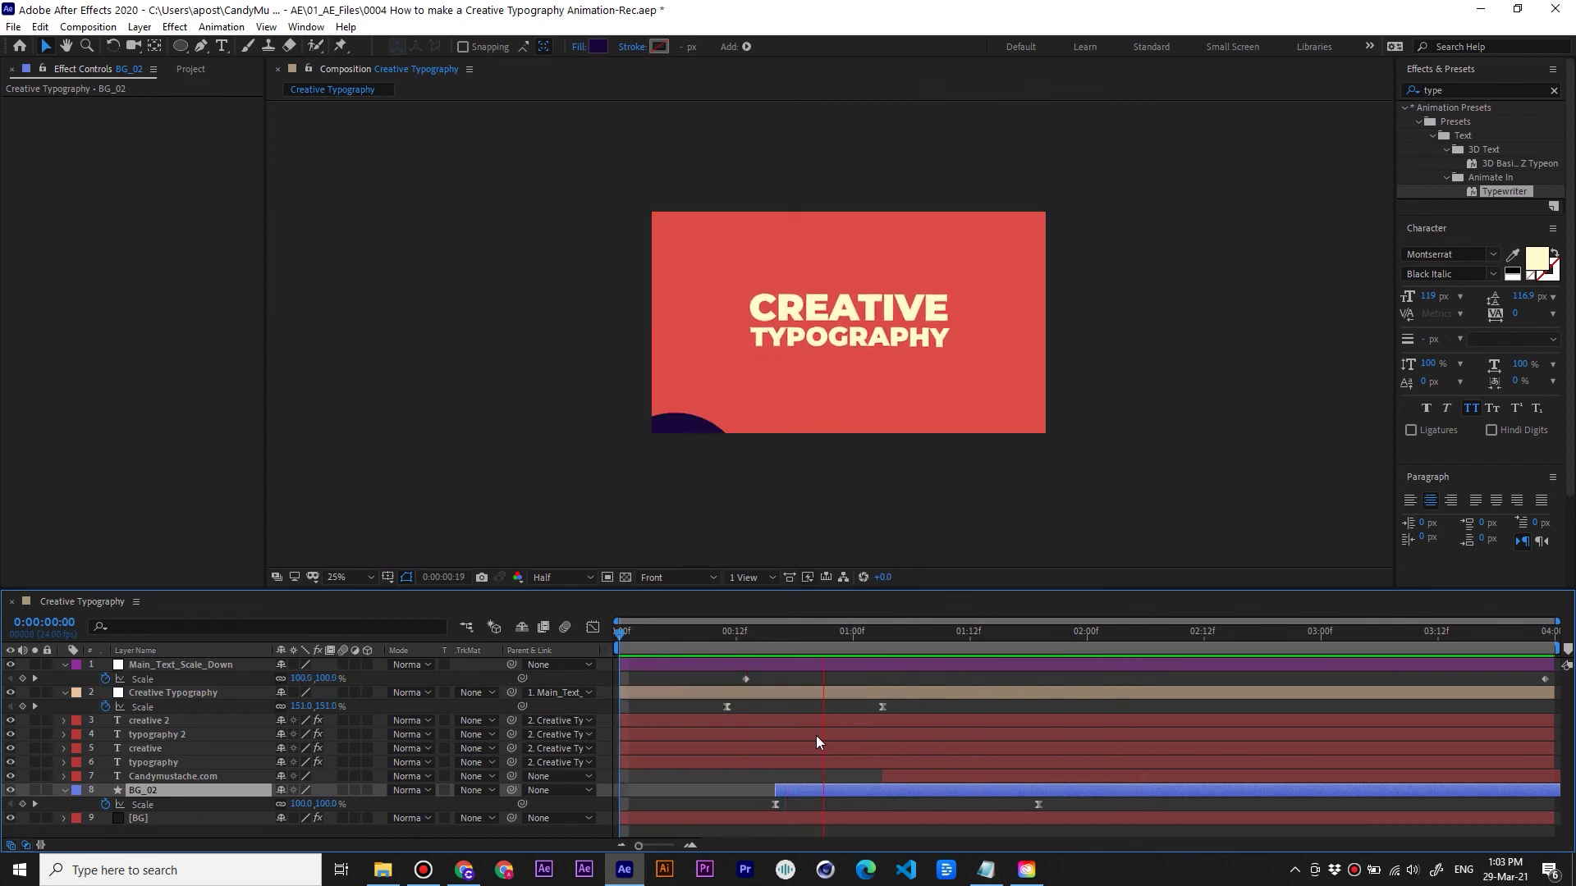
key(space)
Shift the BG_02 layer earlier to start at about 0:13 and replay the background transition
drag(786, 786, 779, 789)
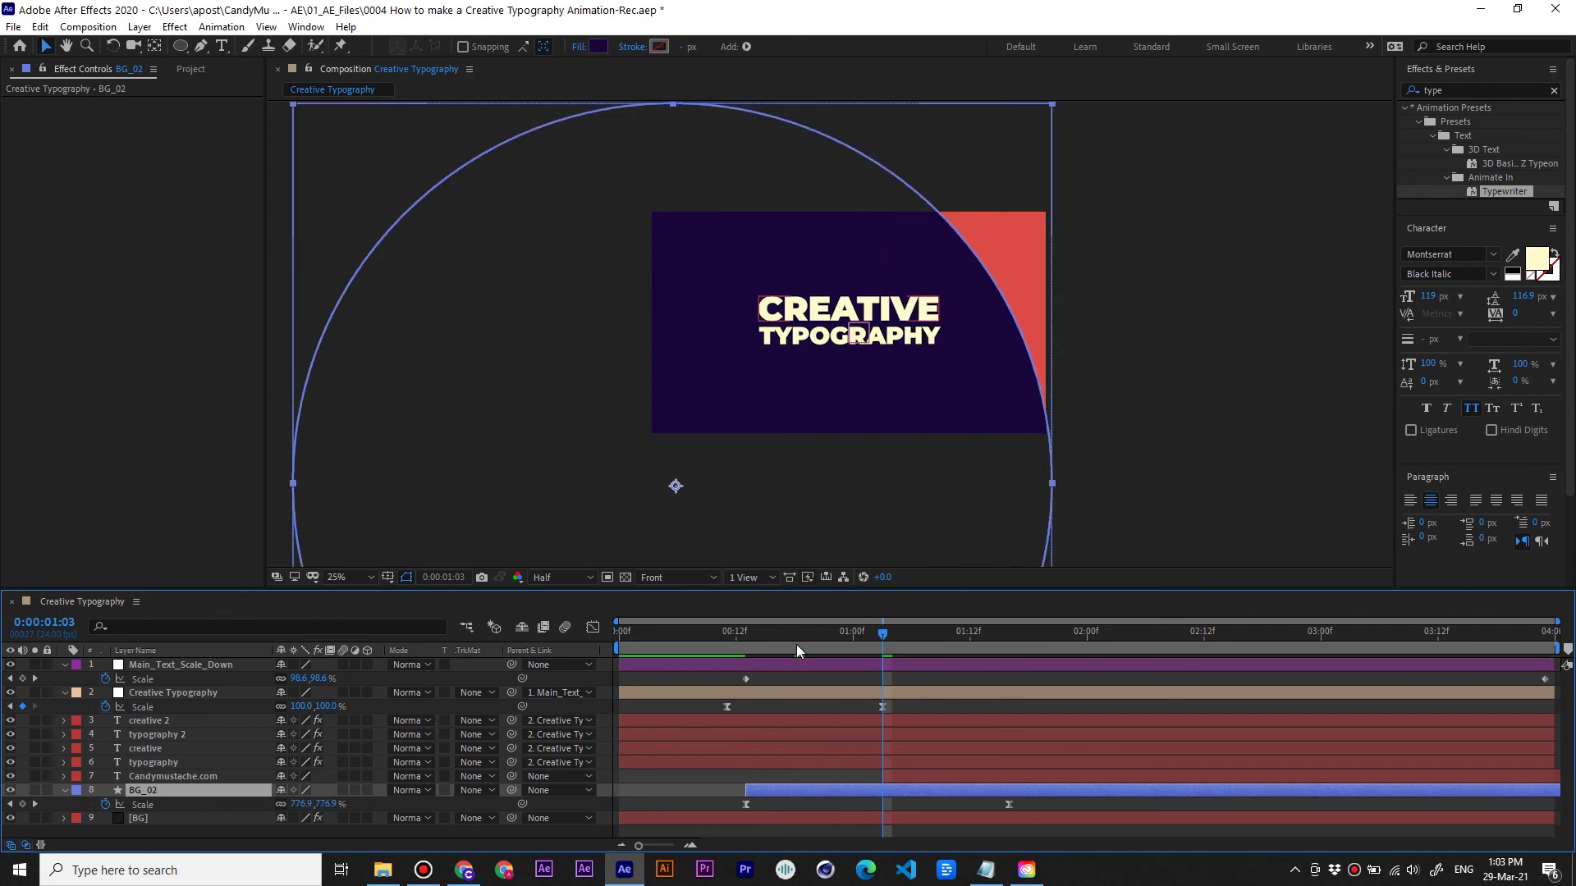
key(Home)
key(space)
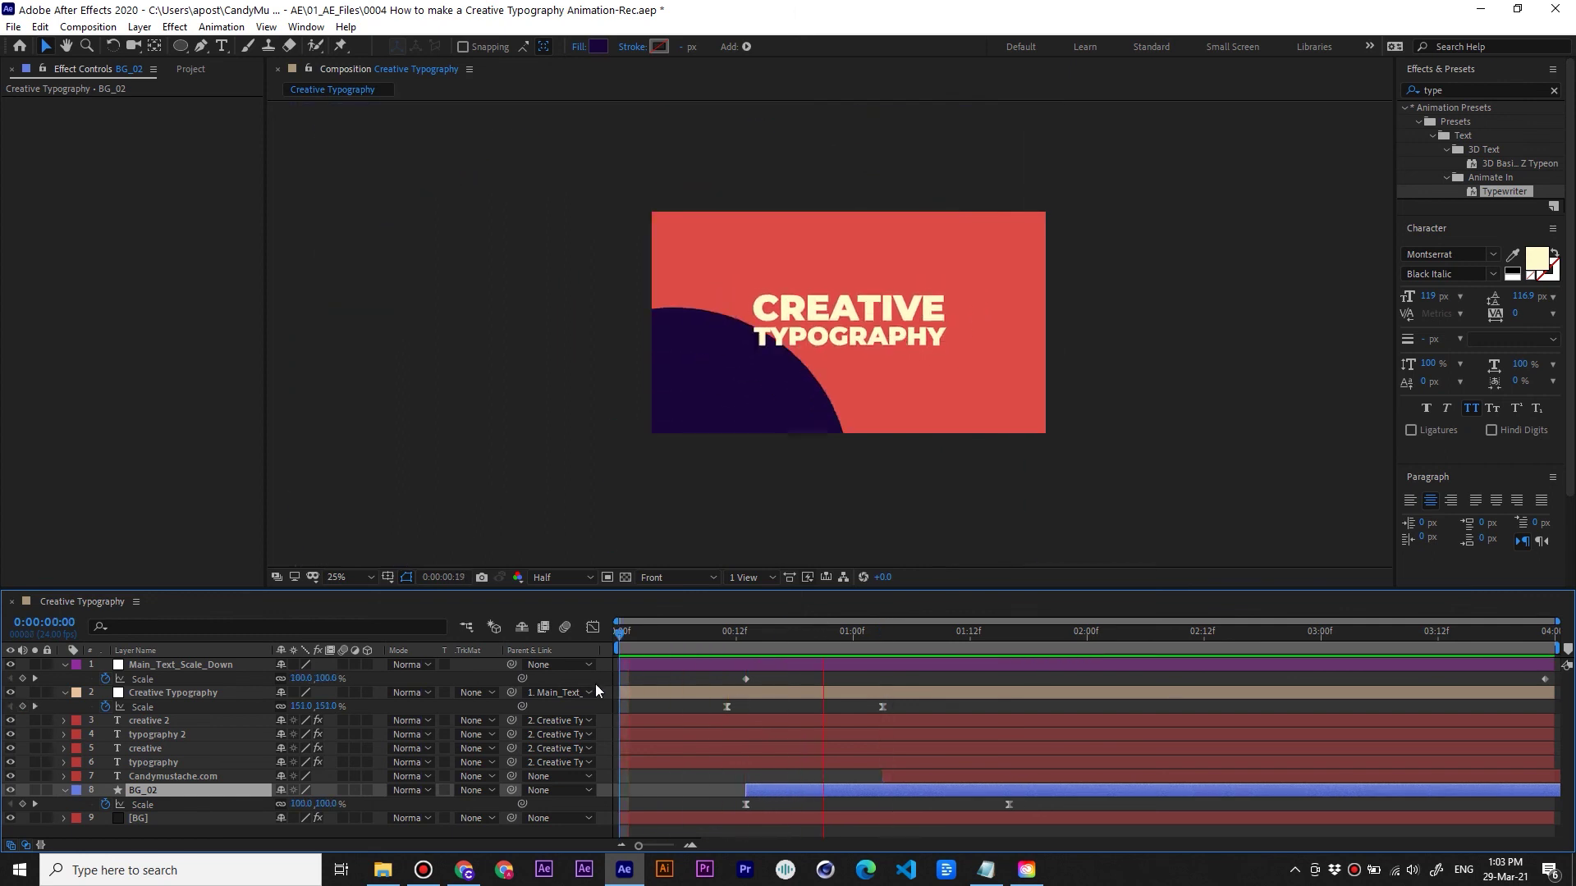
key(space)
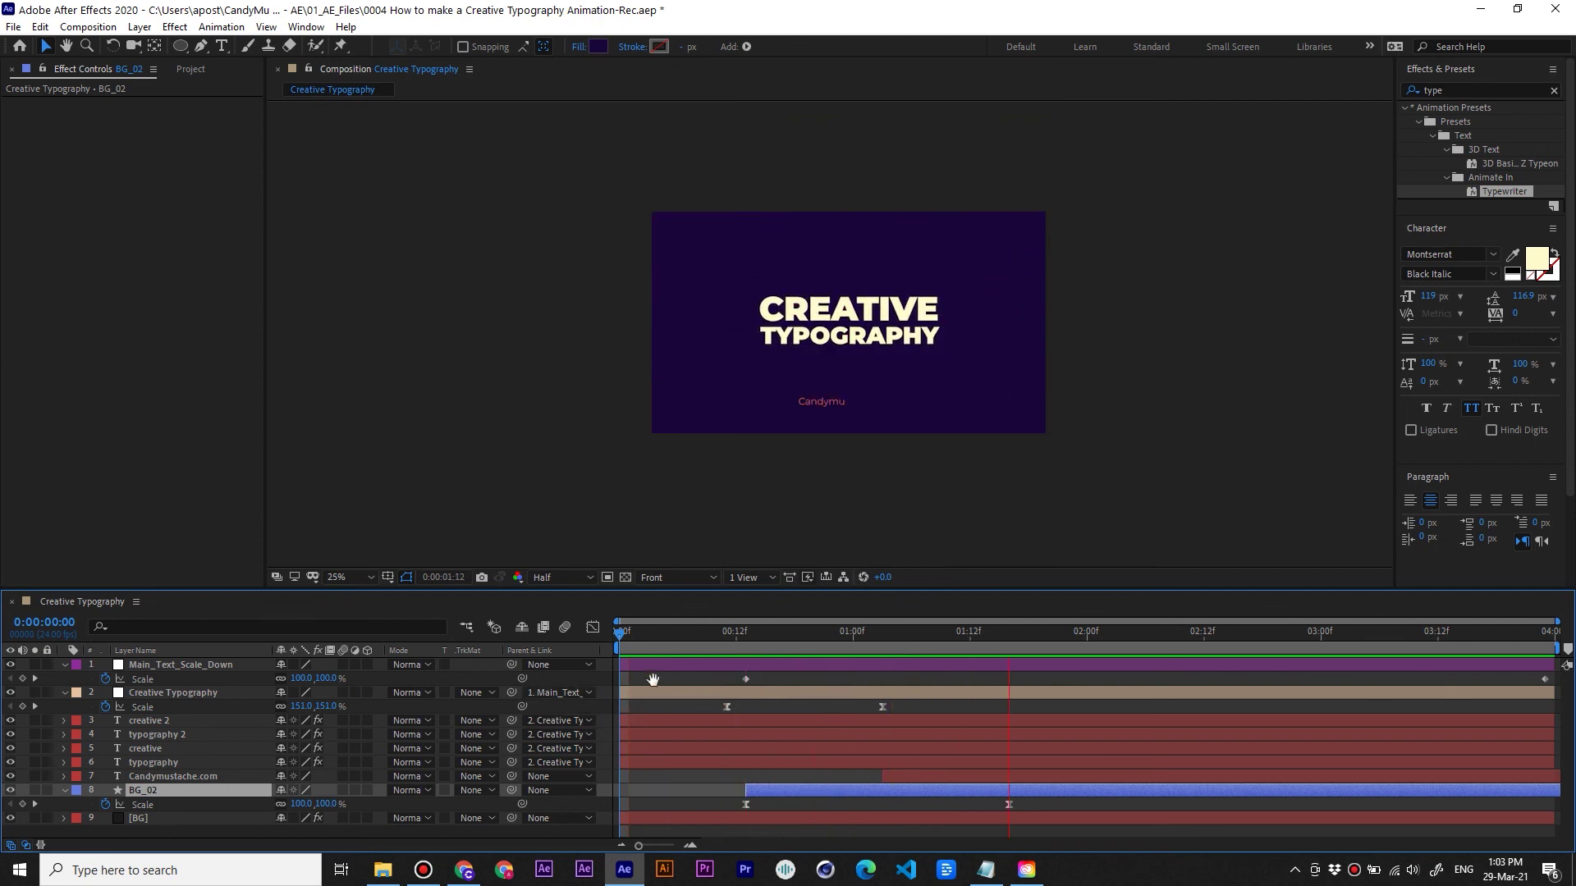
key(space)
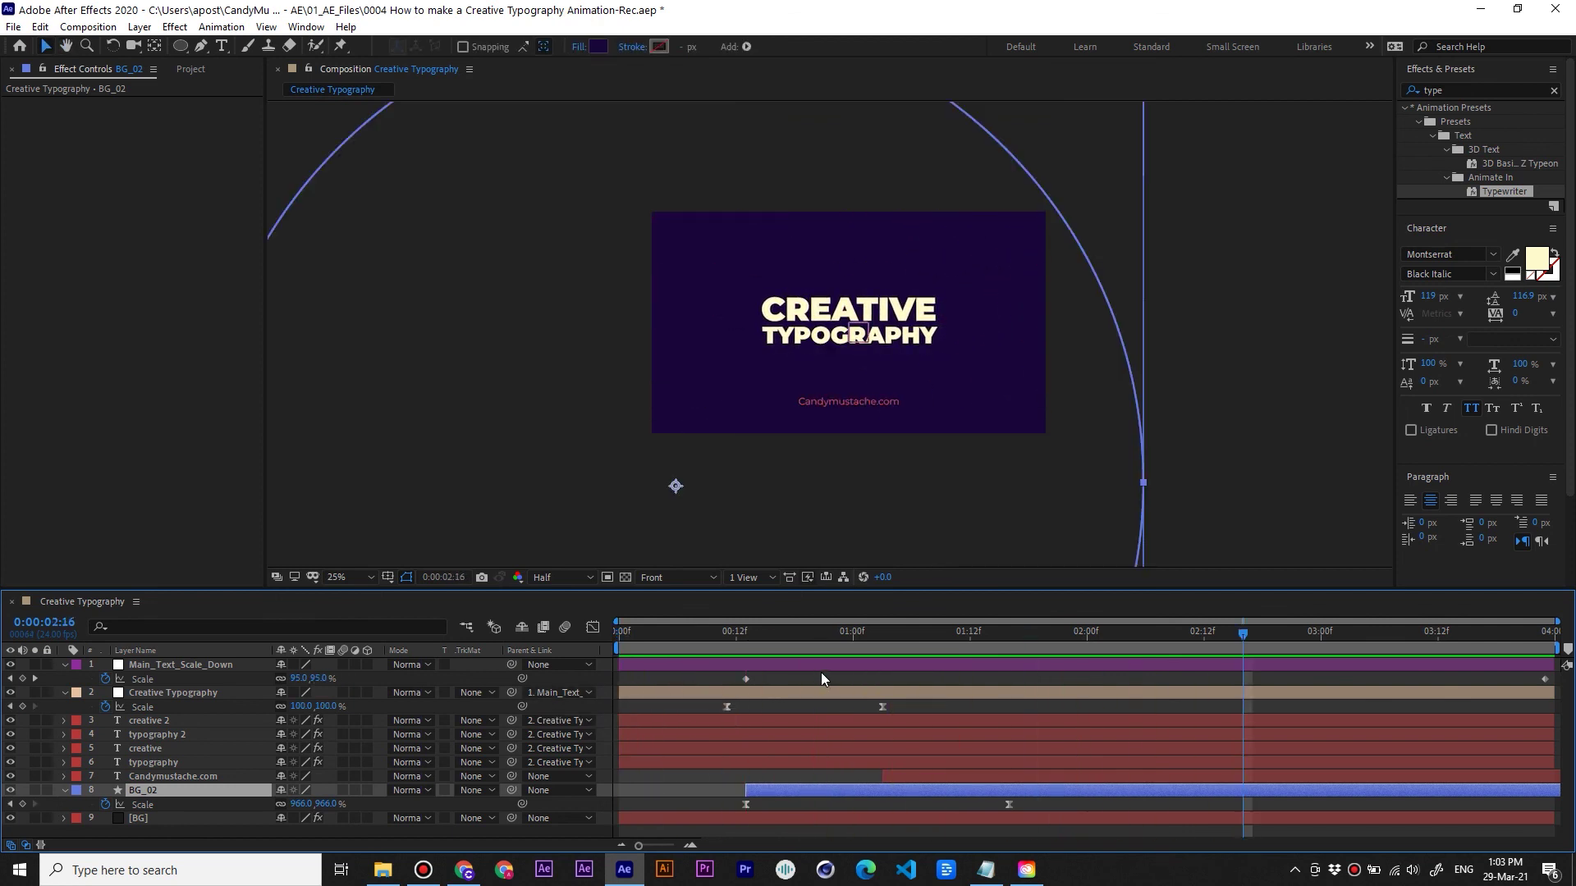
drag(716, 640, 861, 702)
key(space)
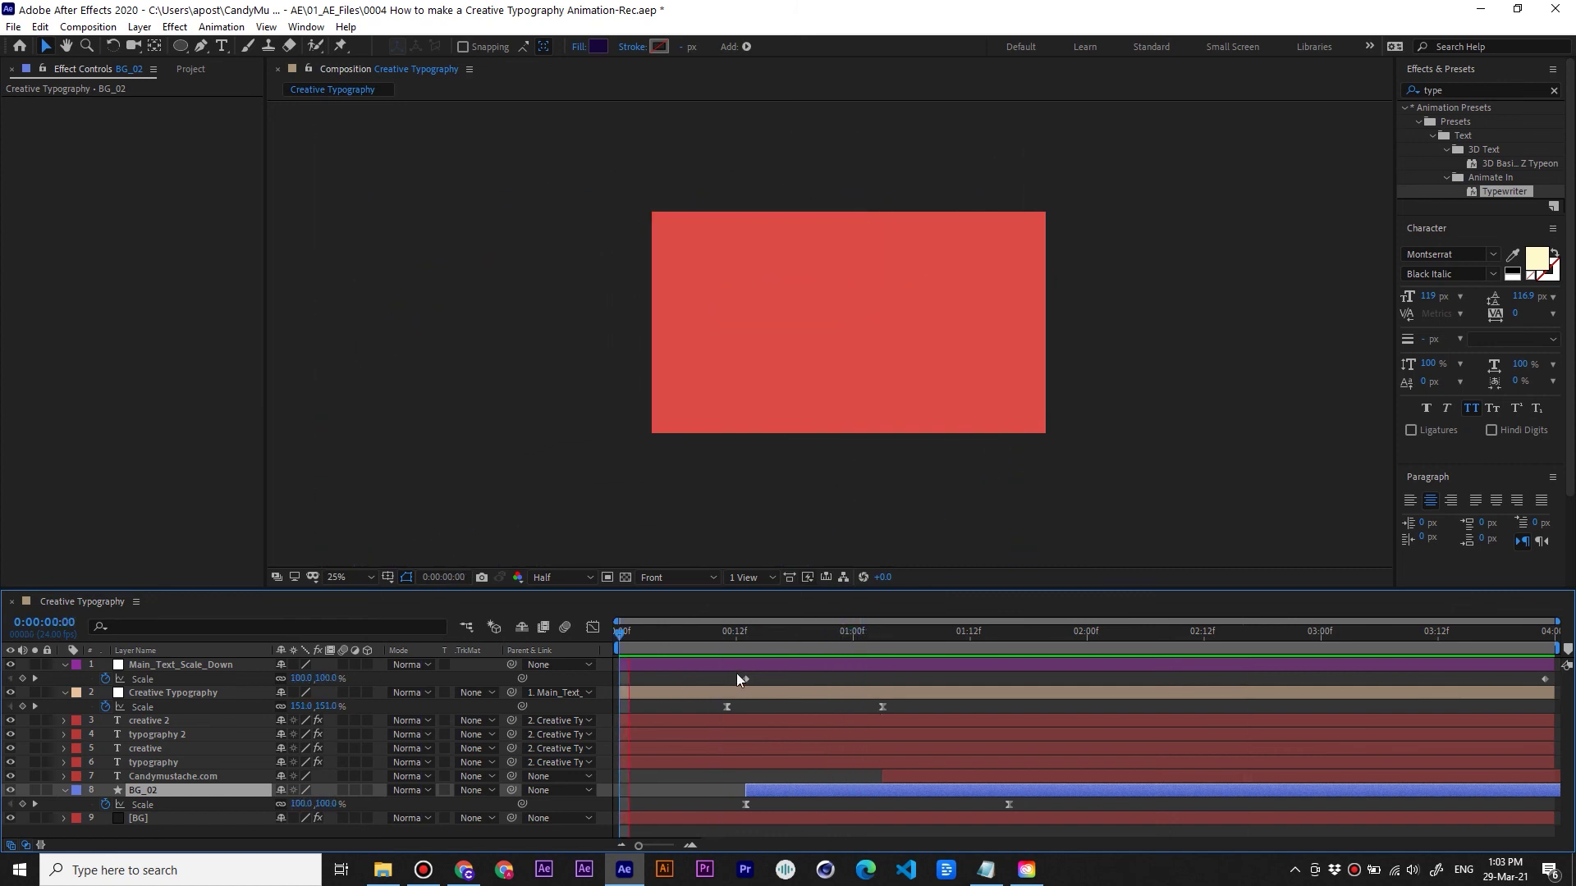
Align the BG_02 layer's start with the Creative Typography null's first scale keyframe and preview the animation
drag(769, 786, 746, 790)
key(space)
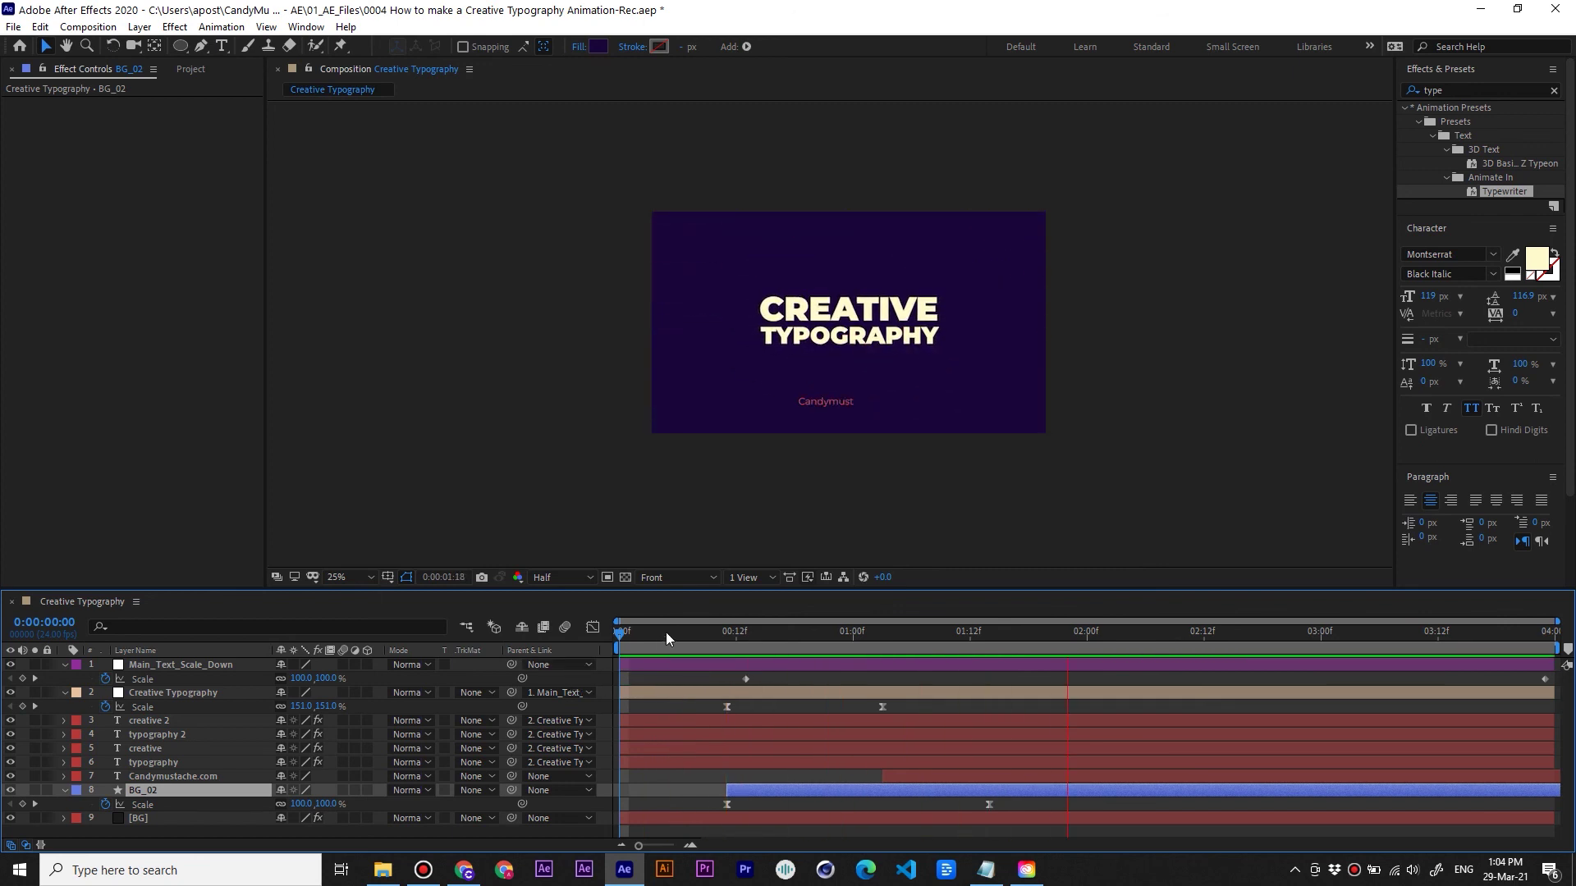
key(space)
key(space)
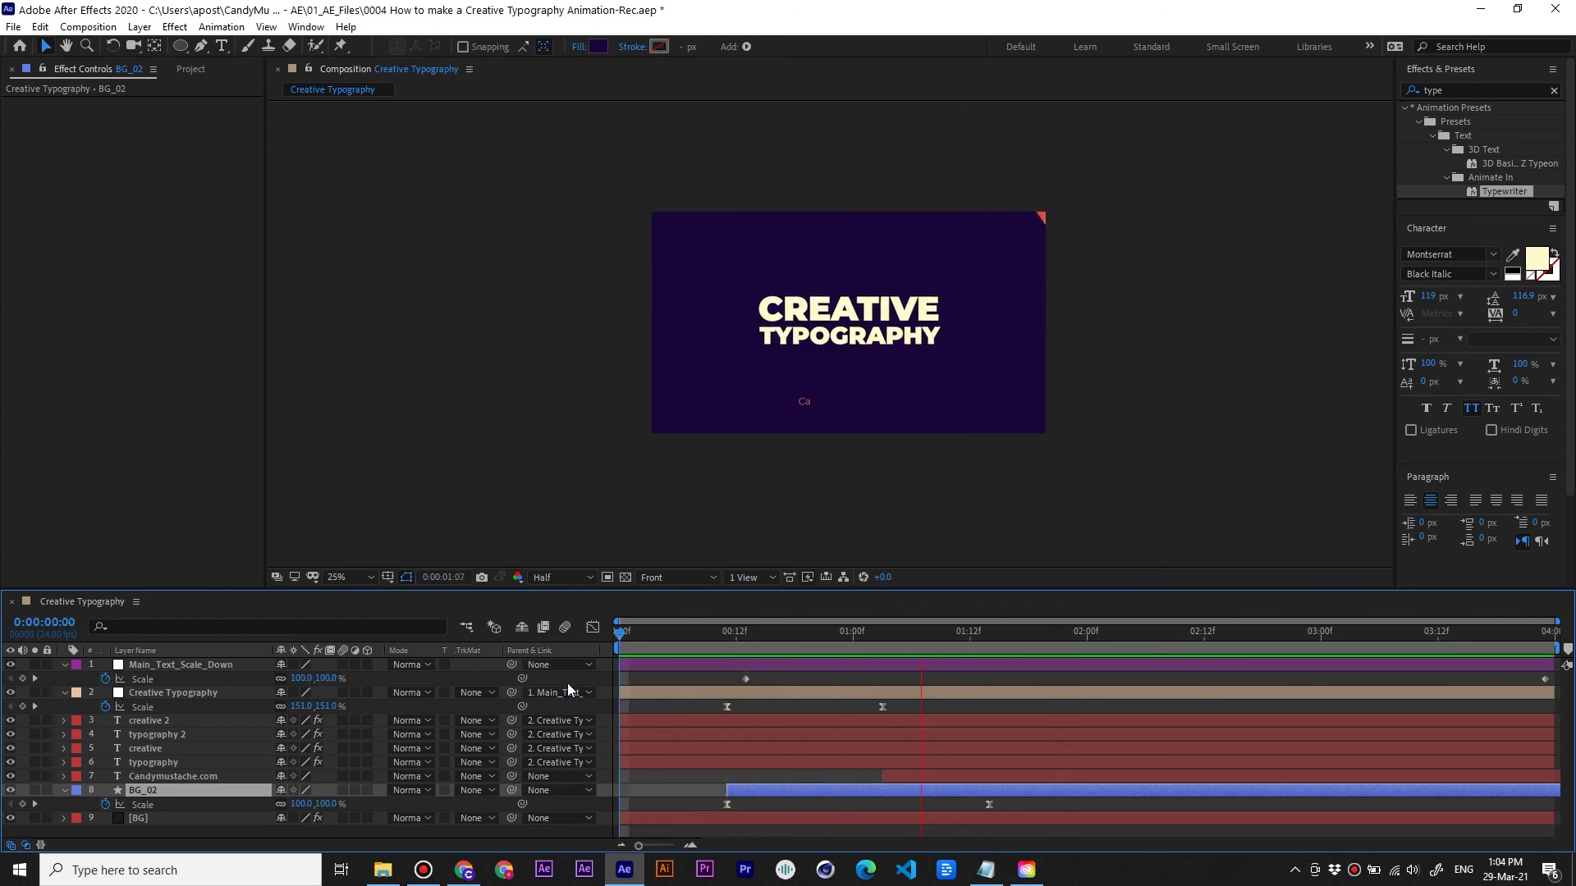
key(space)
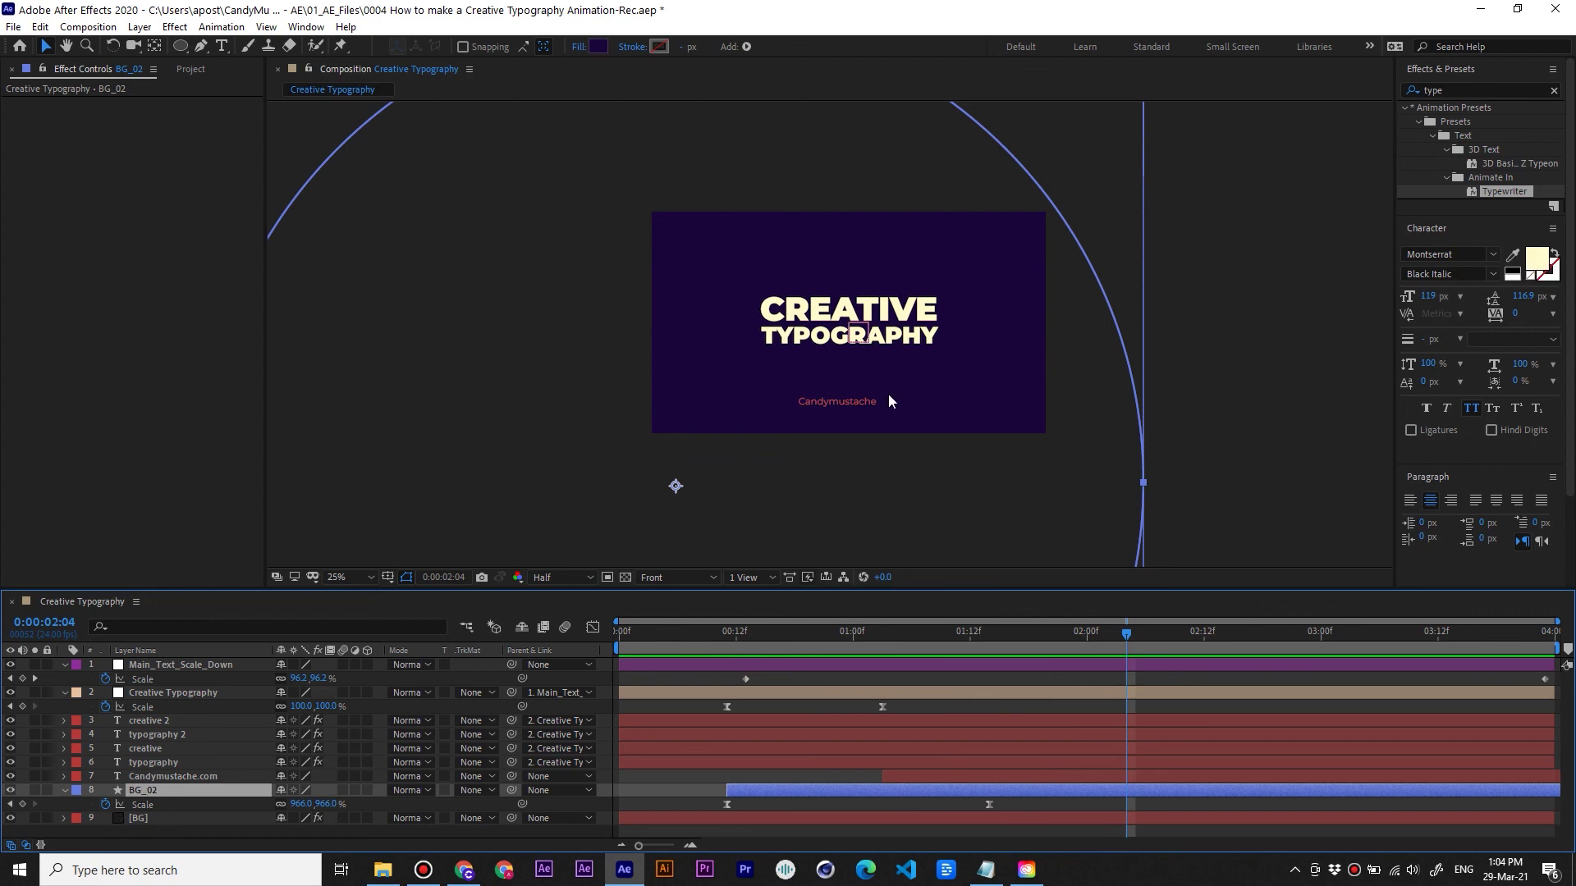
Copy the cream text color FFFACD and apply it as the BG_02 shape's fill color
click(1543, 261)
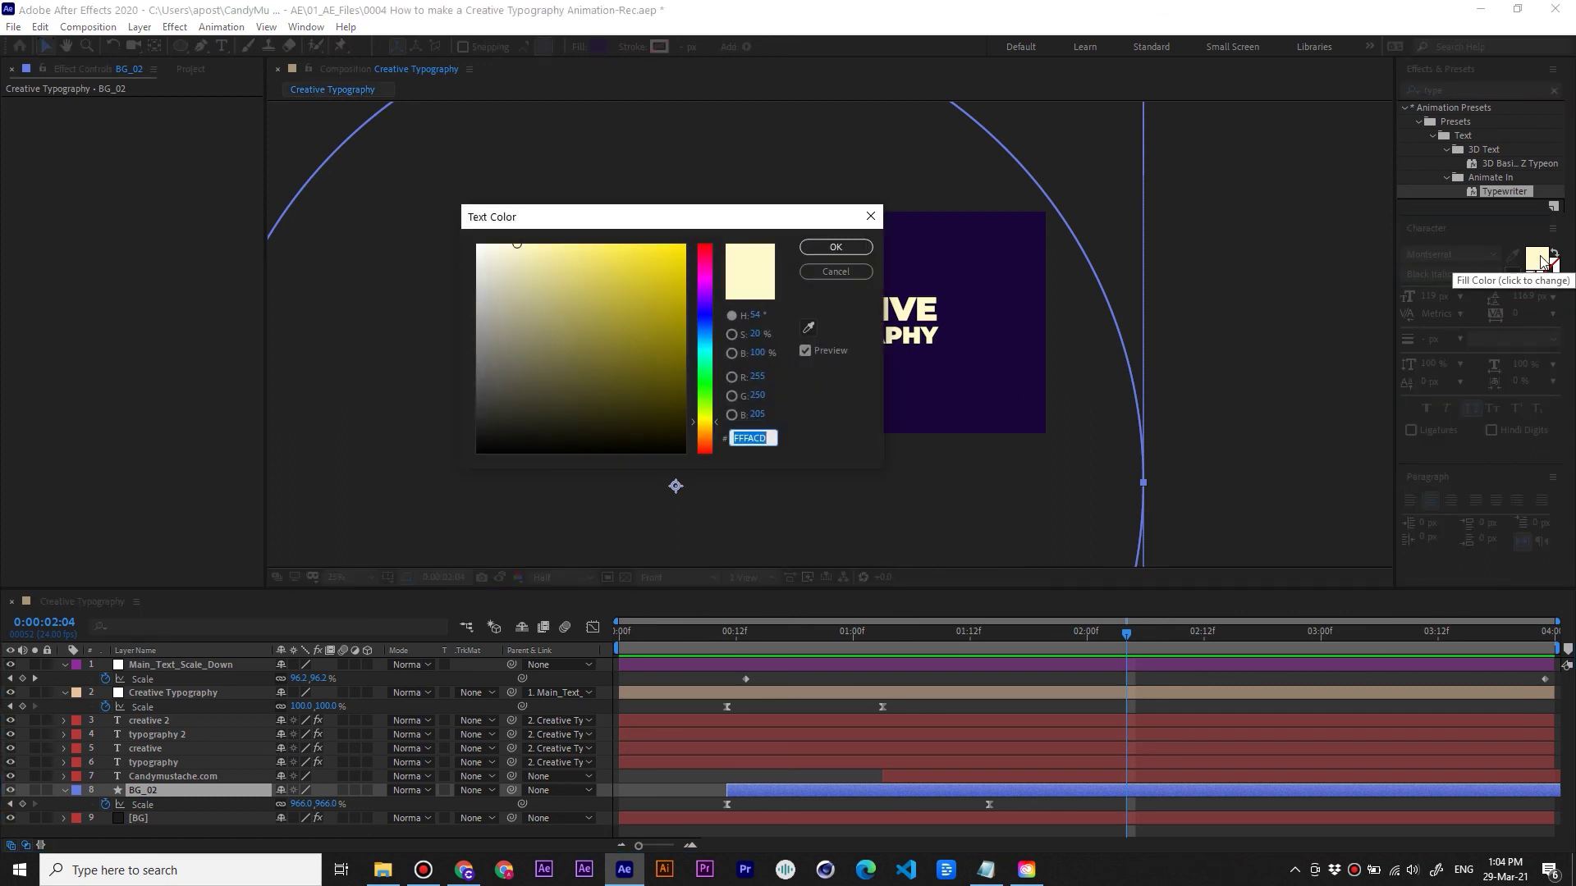
click(837, 248)
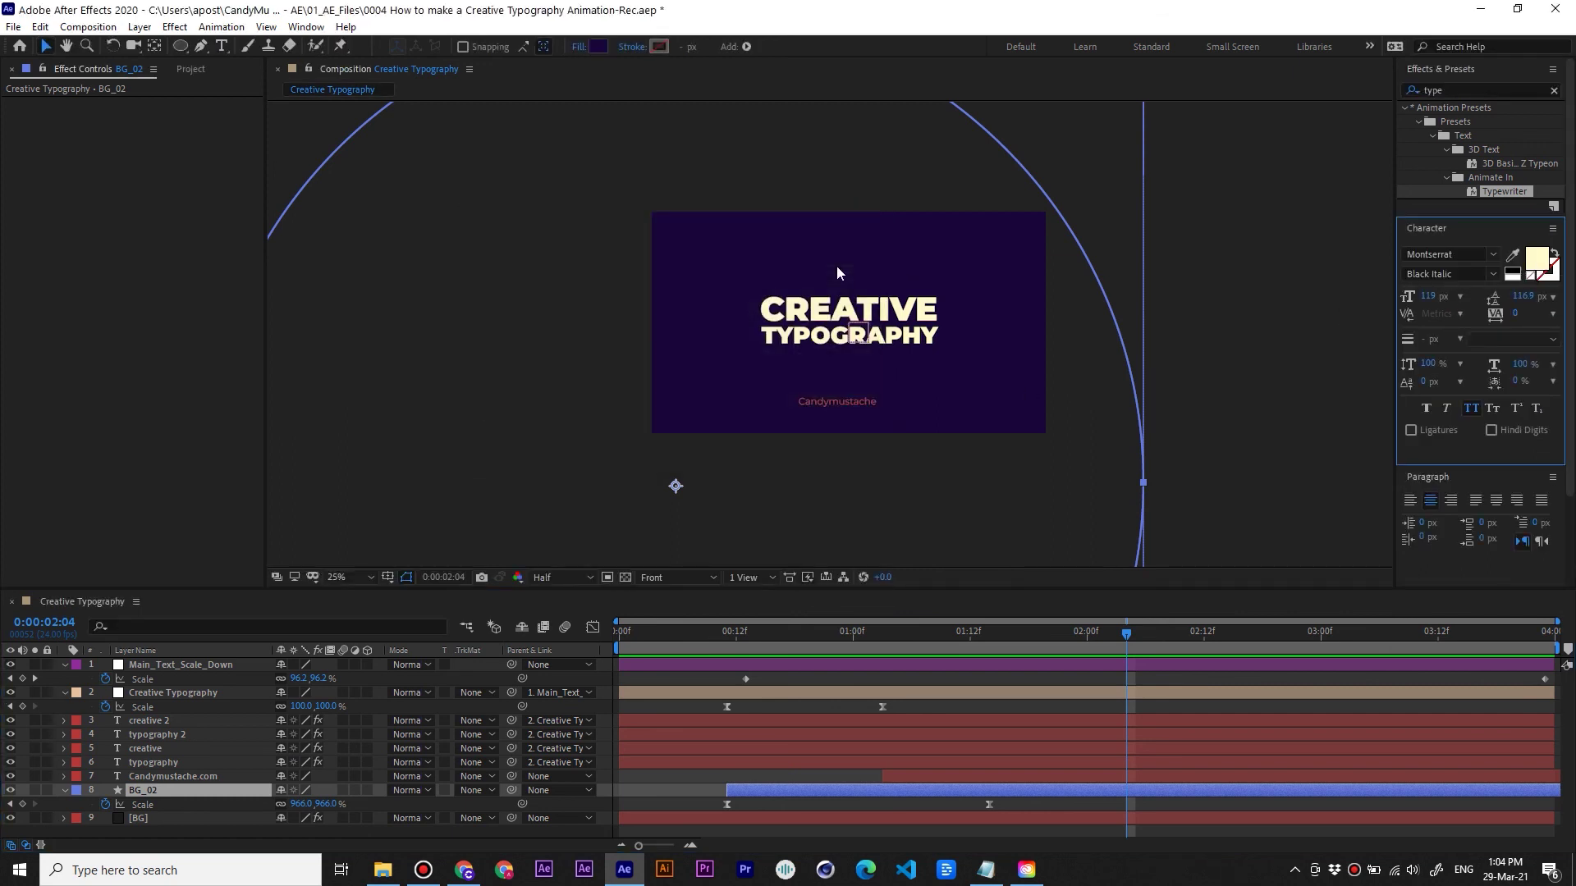
click(176, 775)
click(177, 787)
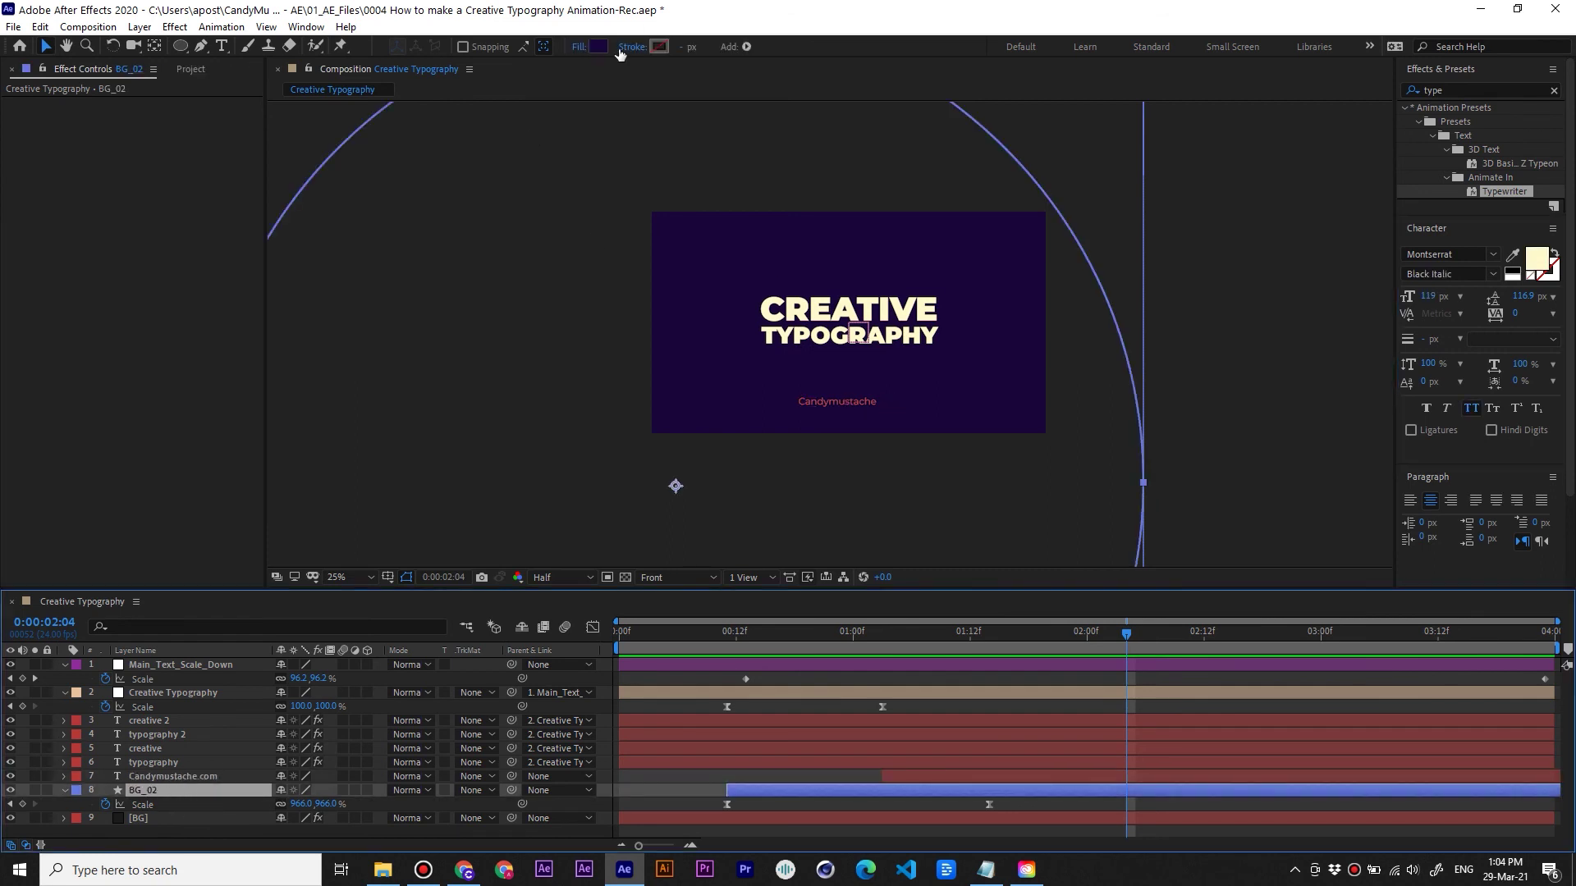
click(598, 46)
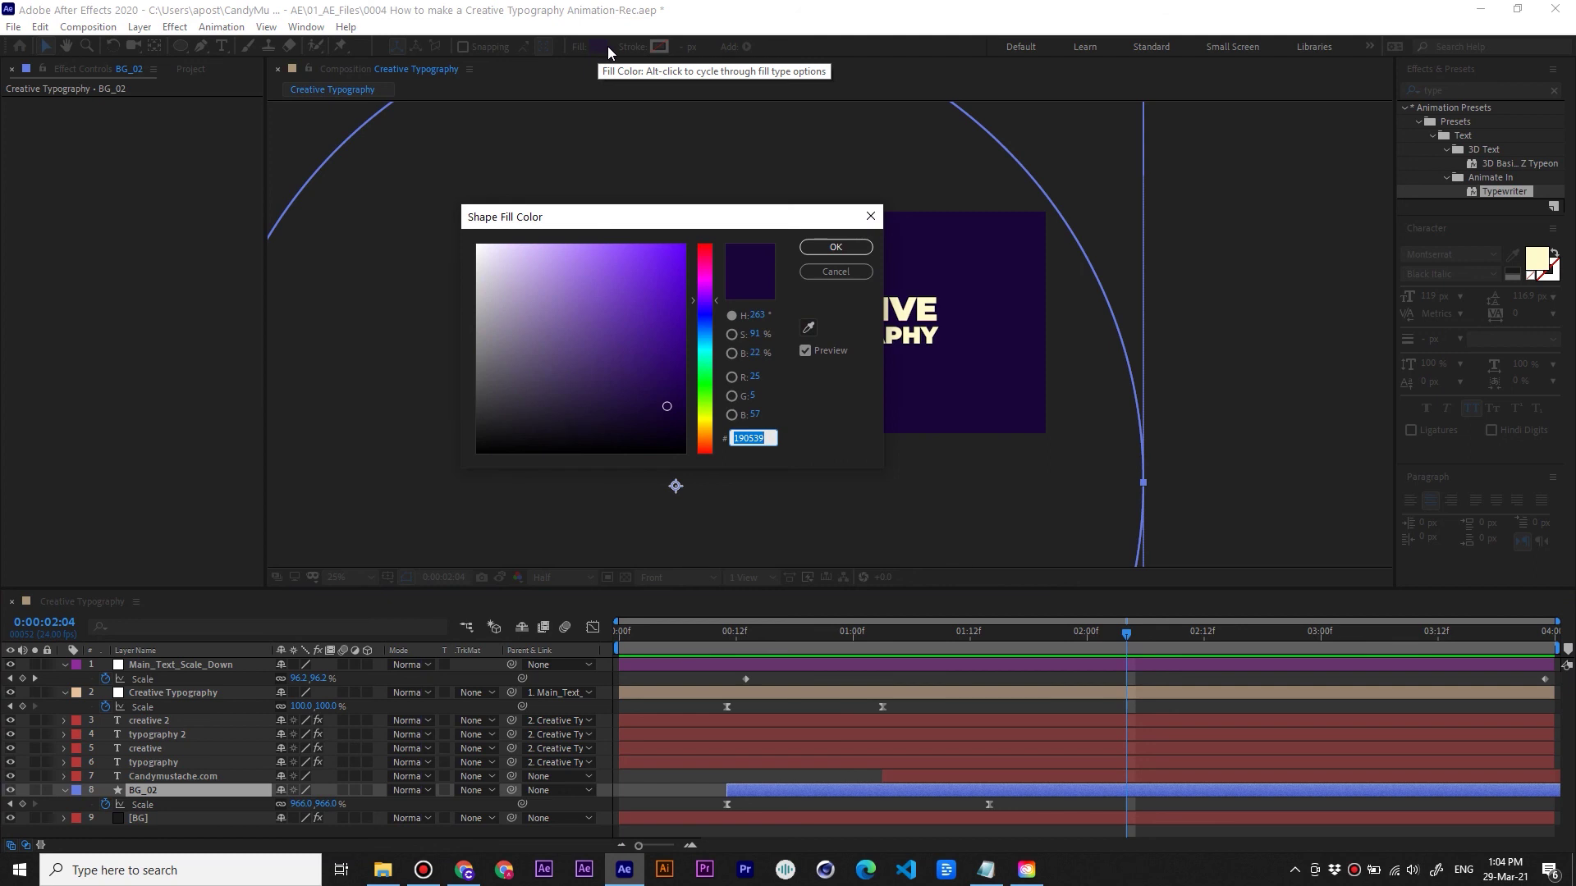
key(ctrl+v)
click(836, 247)
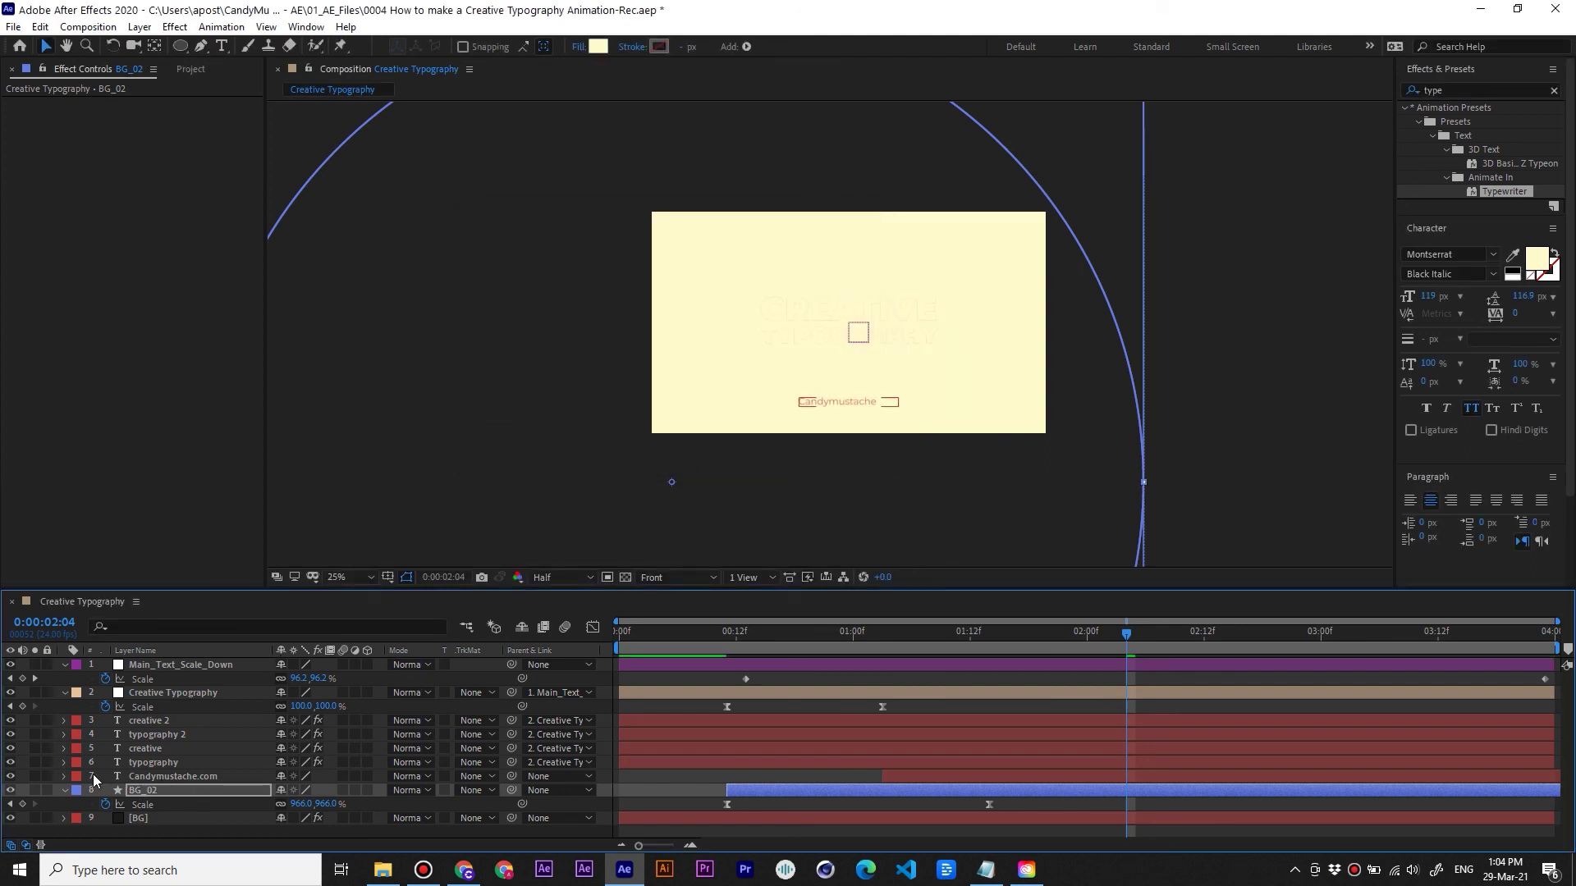
Collapse the BG_02 layer's properties and preview the recolored circle transition
click(63, 790)
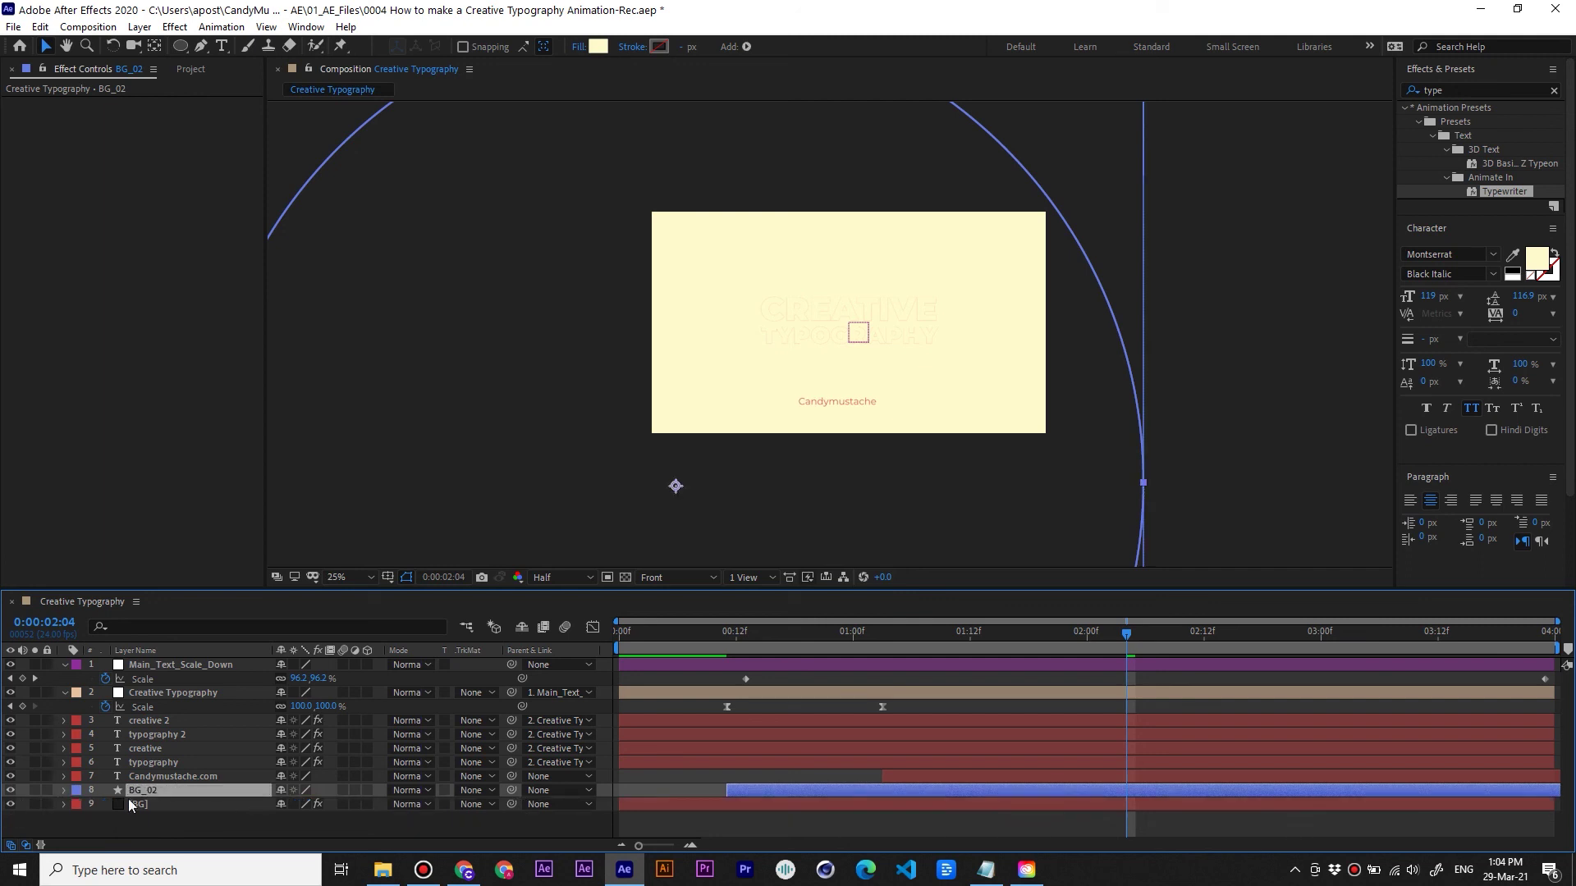
drag(712, 649, 1075, 663)
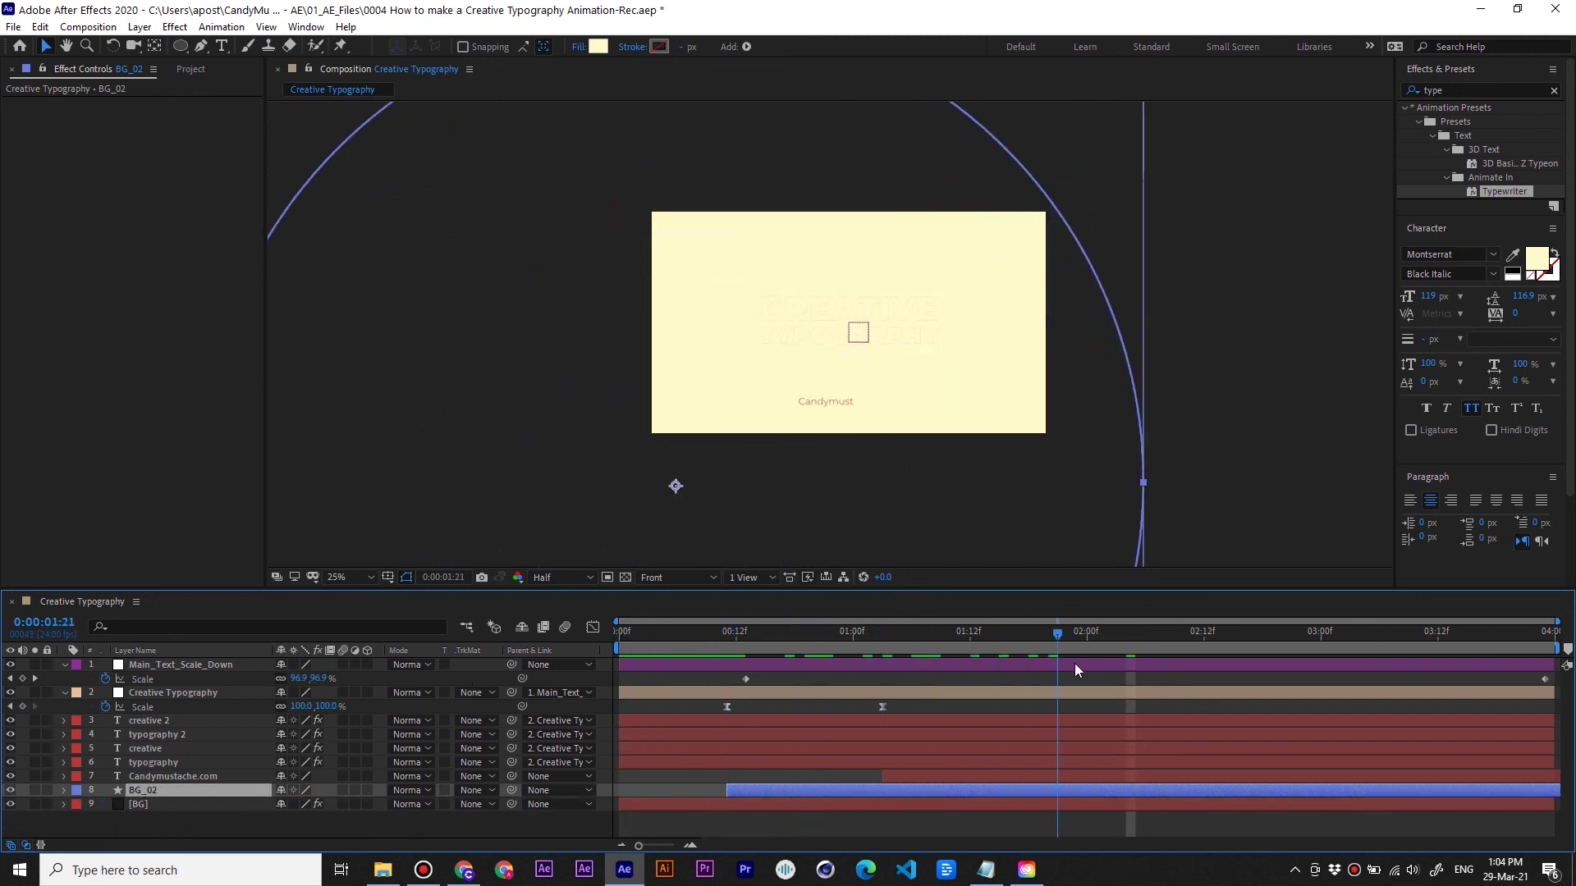
key(space)
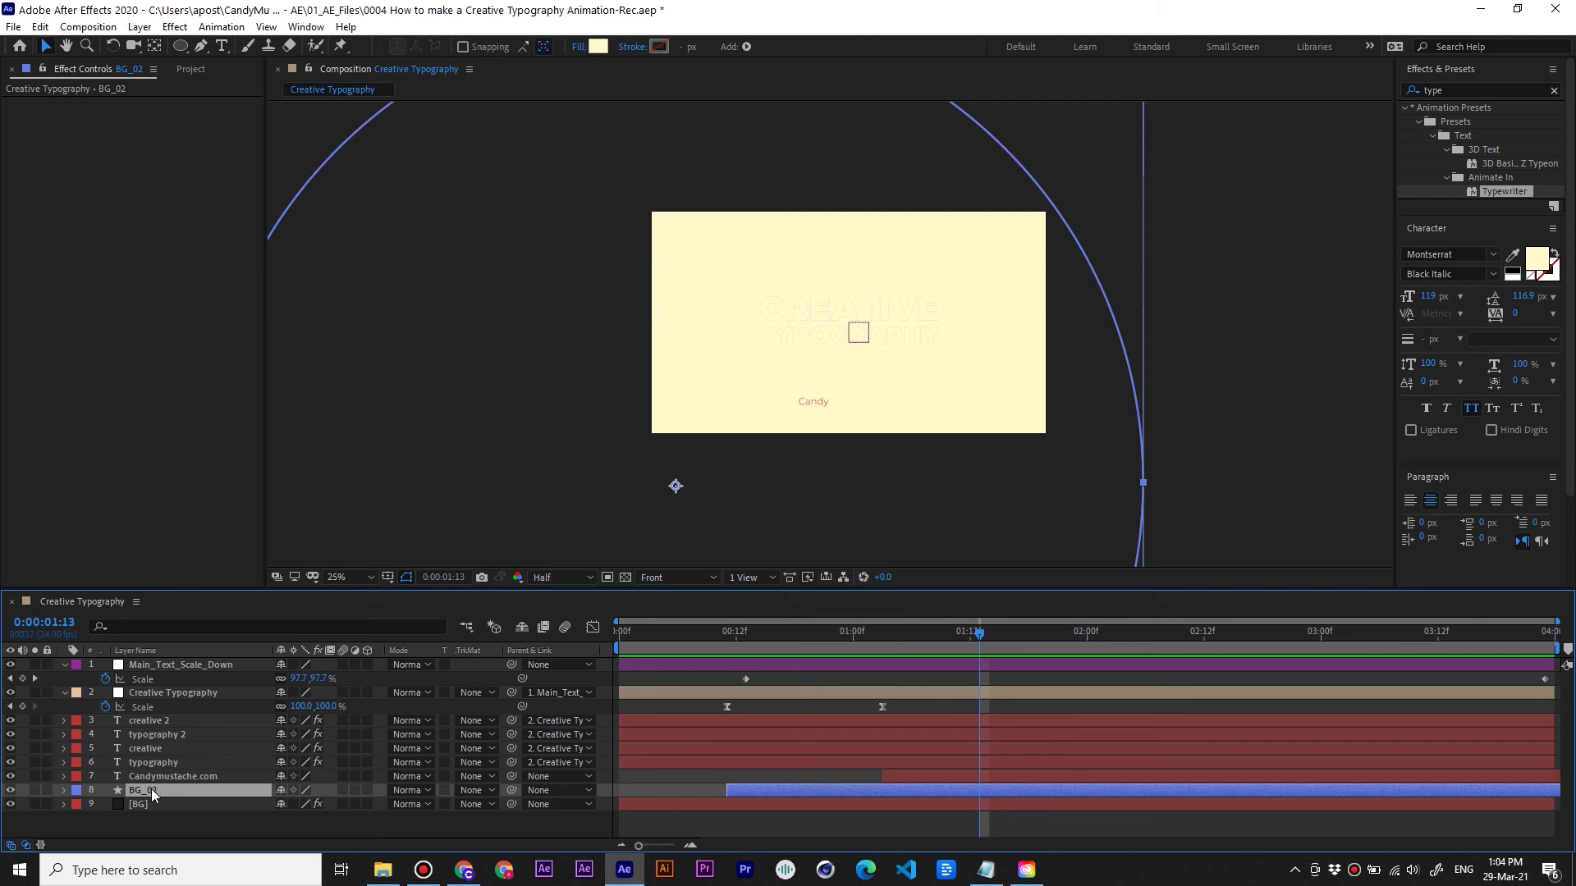
Move the creative and typography layers above creative 2 and typography 2, and scrub through the transition
click(156, 748)
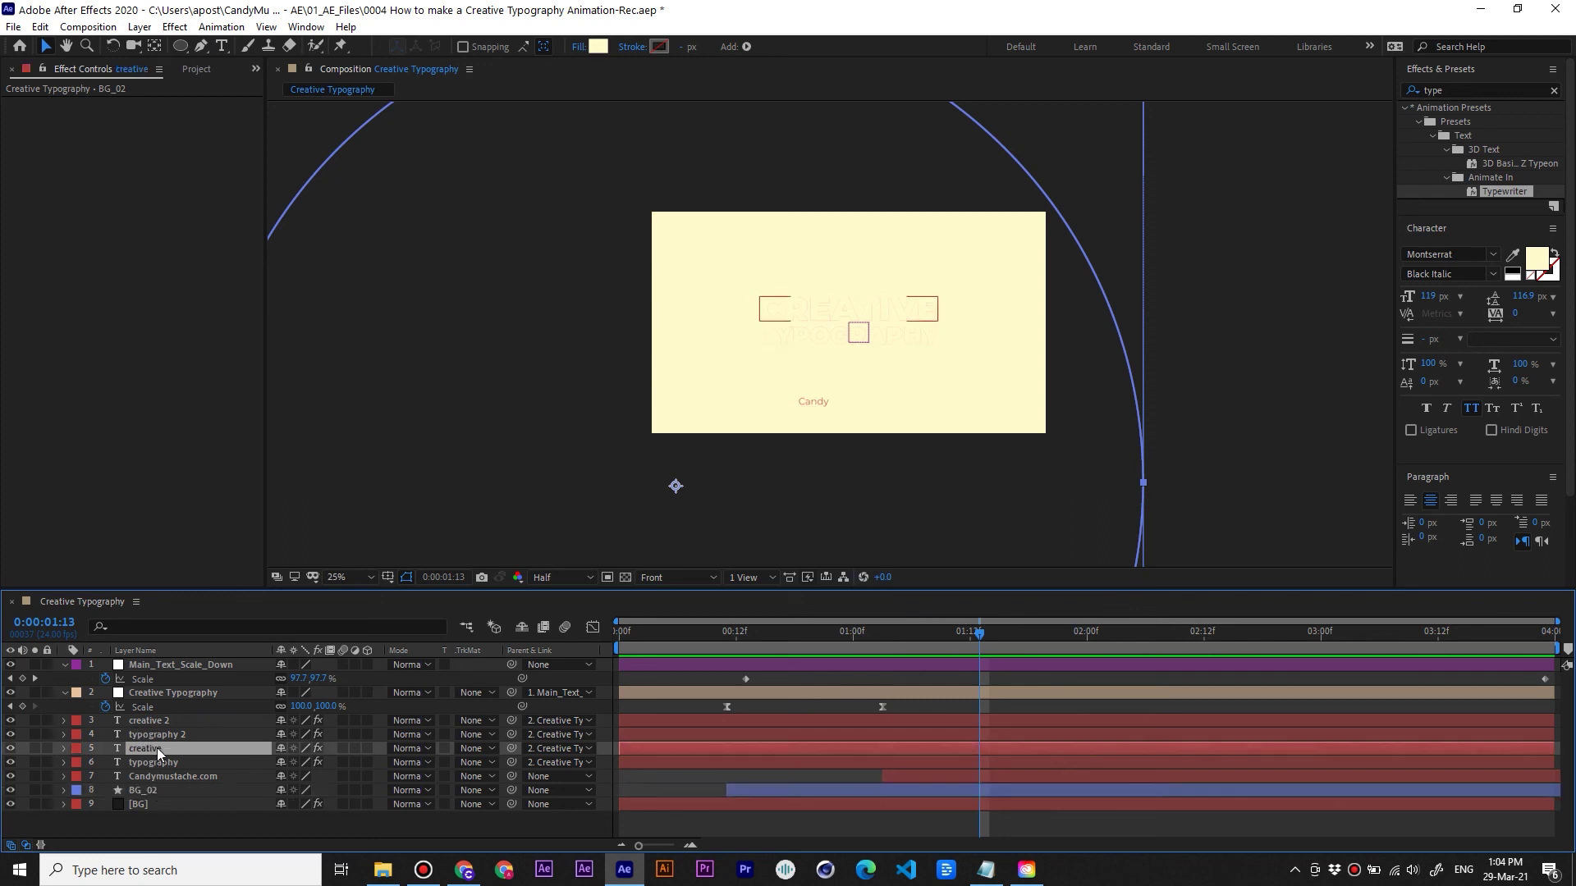
click(158, 763)
ctrl+click(146, 748)
drag(143, 750, 162, 716)
drag(646, 633, 950, 652)
Duplicate BG_02 twice and place one copy directly above the creative layer and the other directly above typography
click(175, 788)
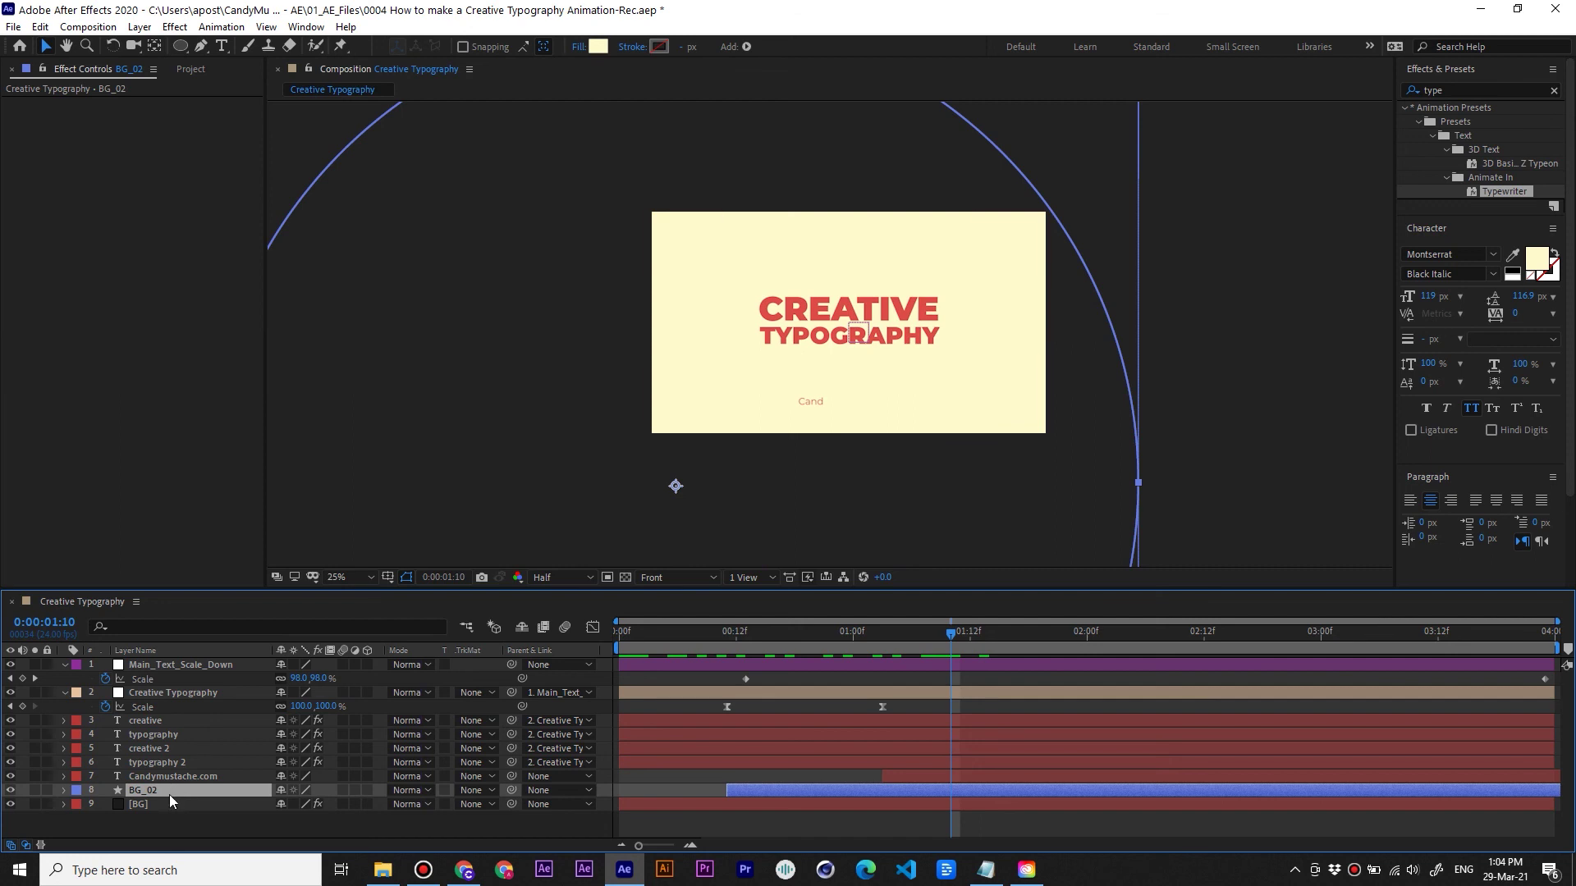
key(ctrl+d)
key(ctrl+d)
drag(168, 790, 179, 716)
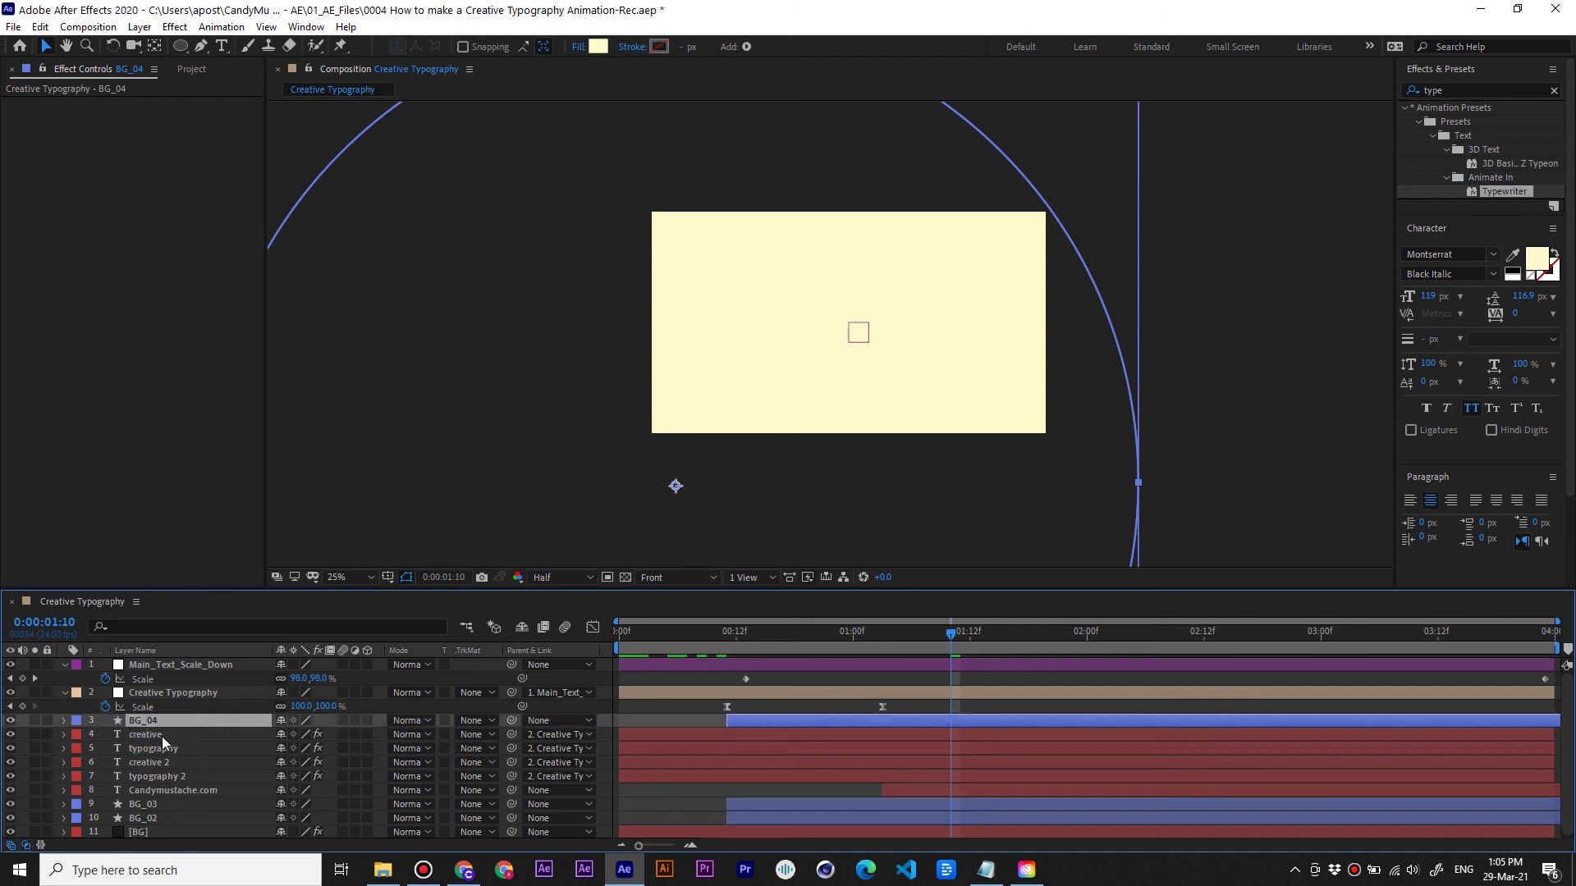
click(152, 804)
drag(144, 805, 183, 745)
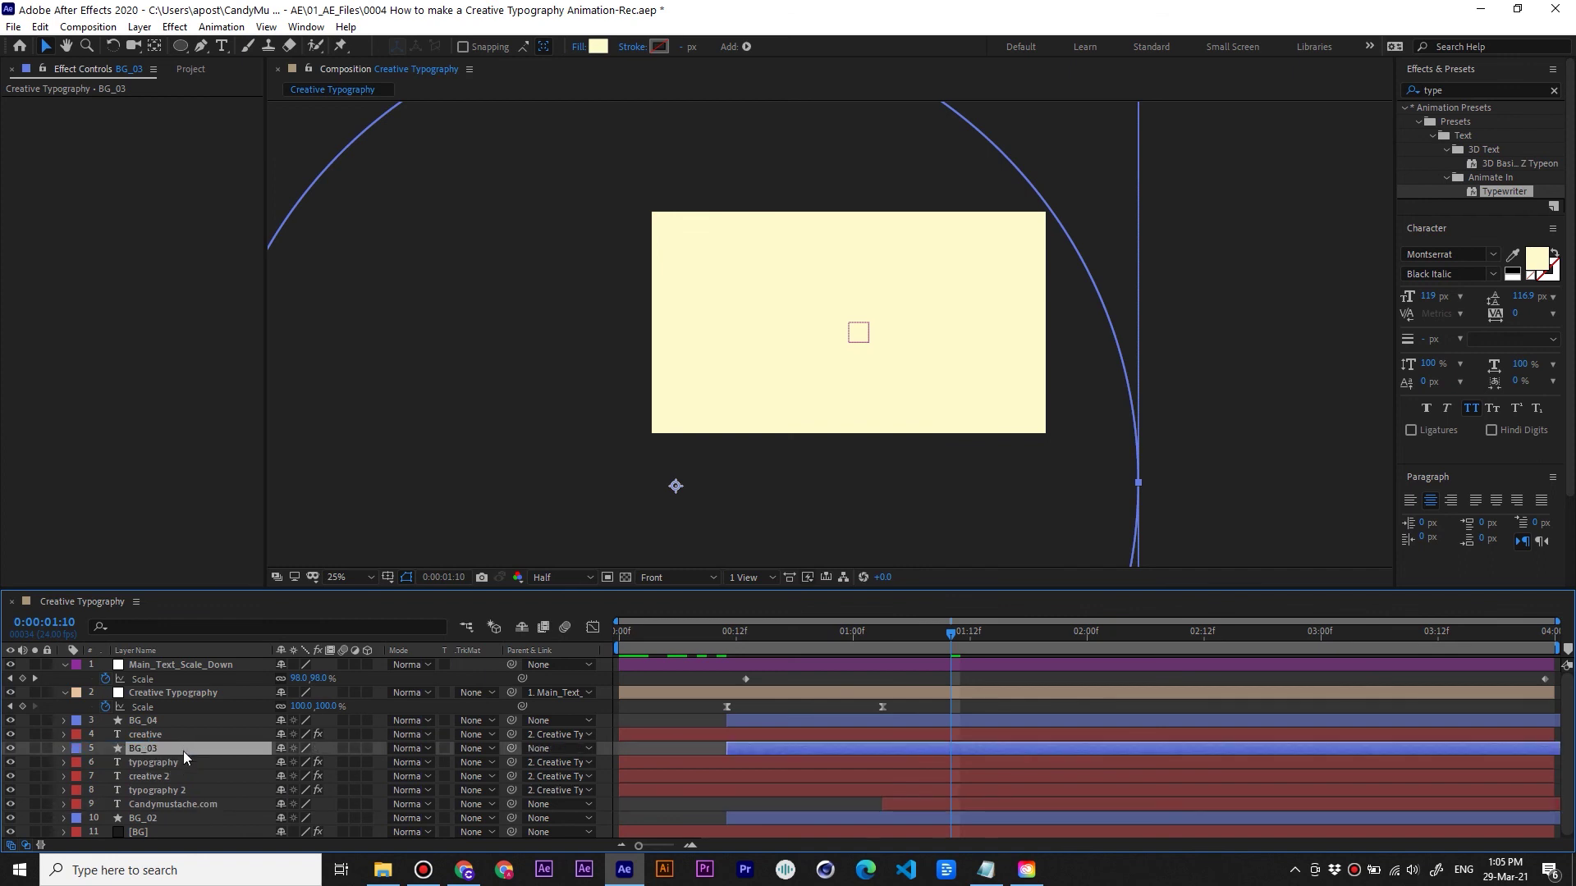
Set the typography layer's track matte to Alpha Matte "BG_03"
click(179, 762)
click(167, 735)
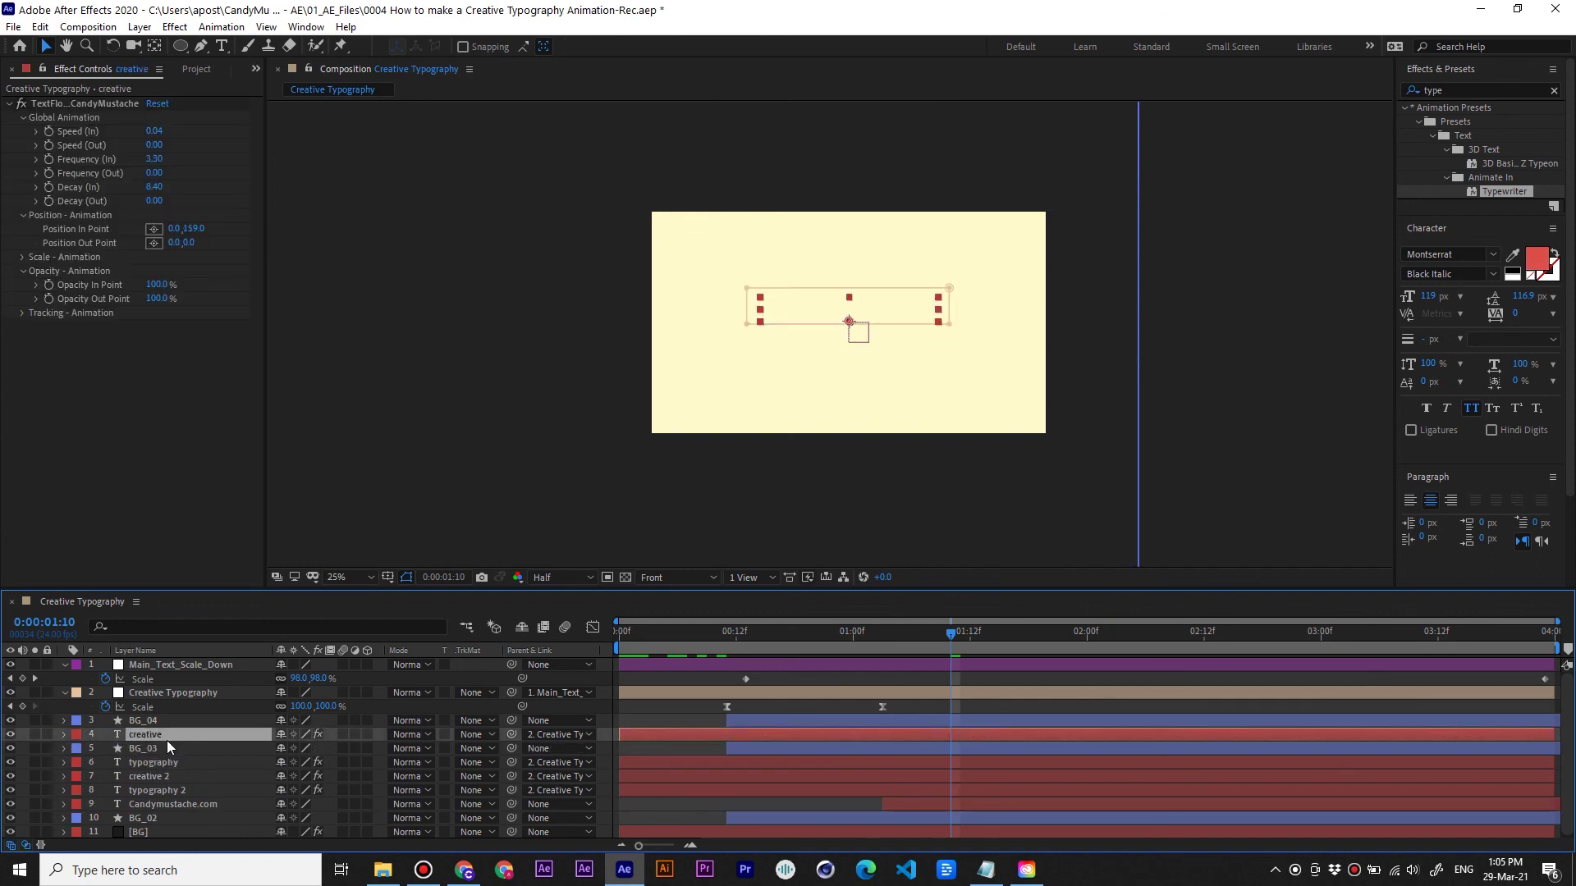
click(157, 722)
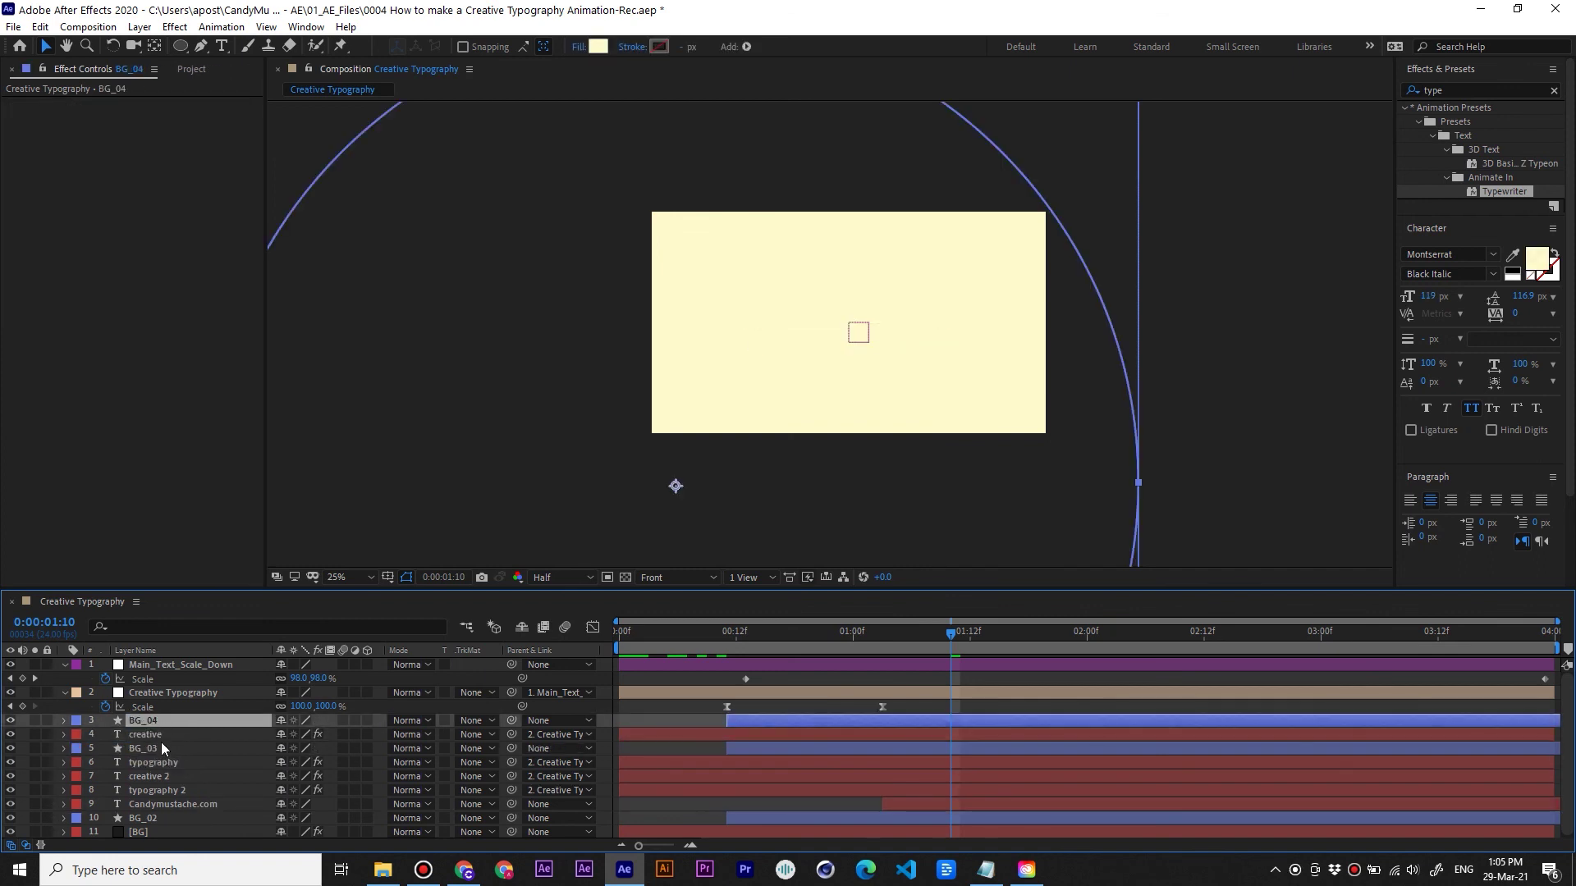
ctrl+click(163, 749)
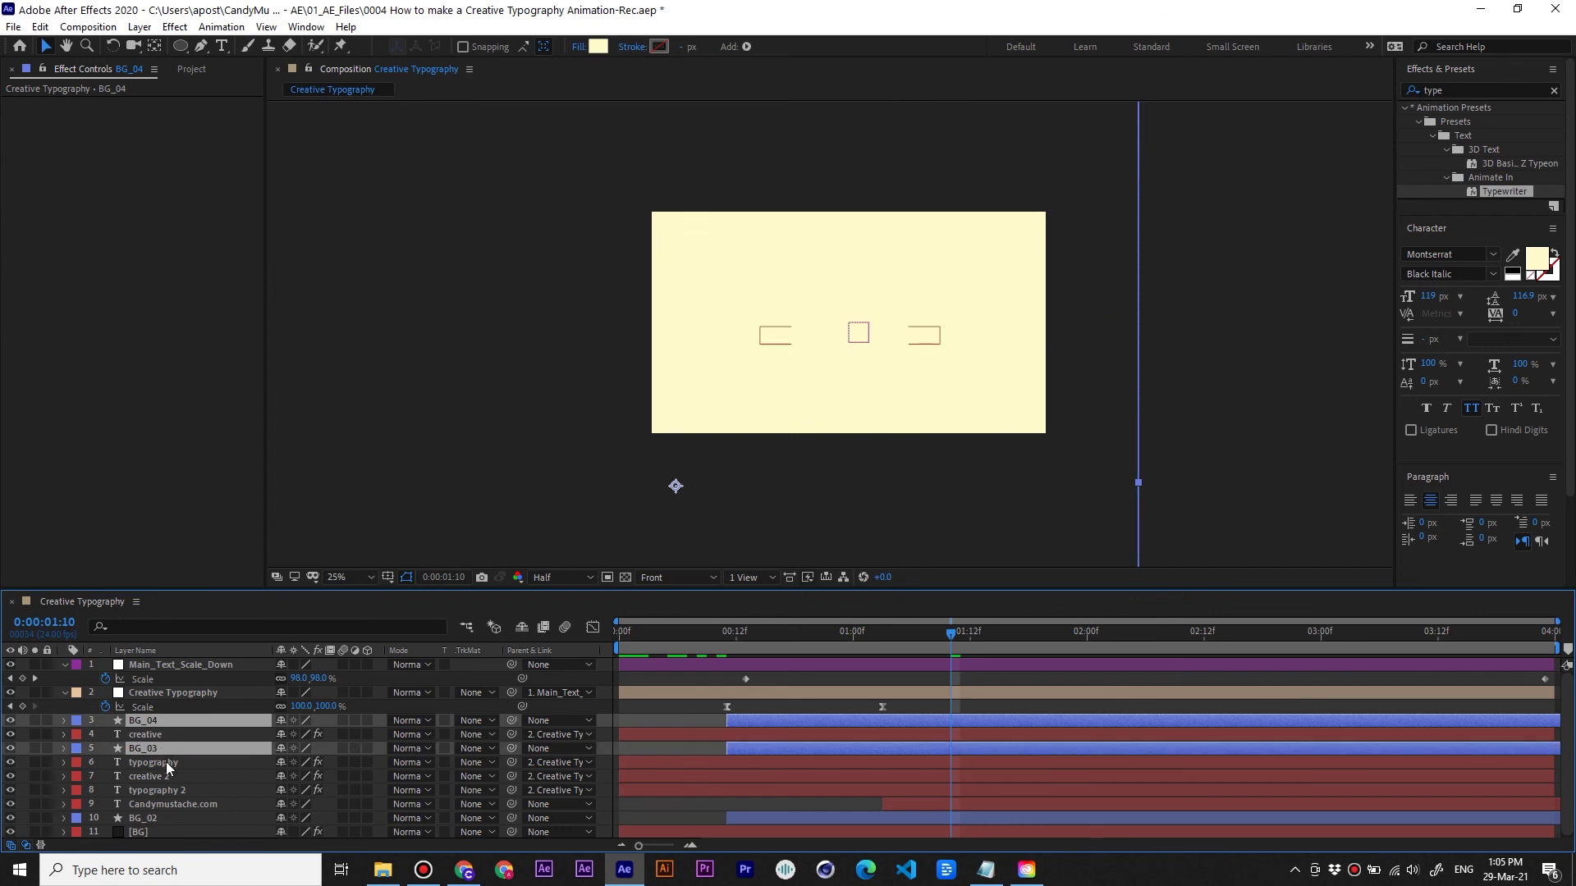
click(166, 762)
click(160, 737)
click(165, 762)
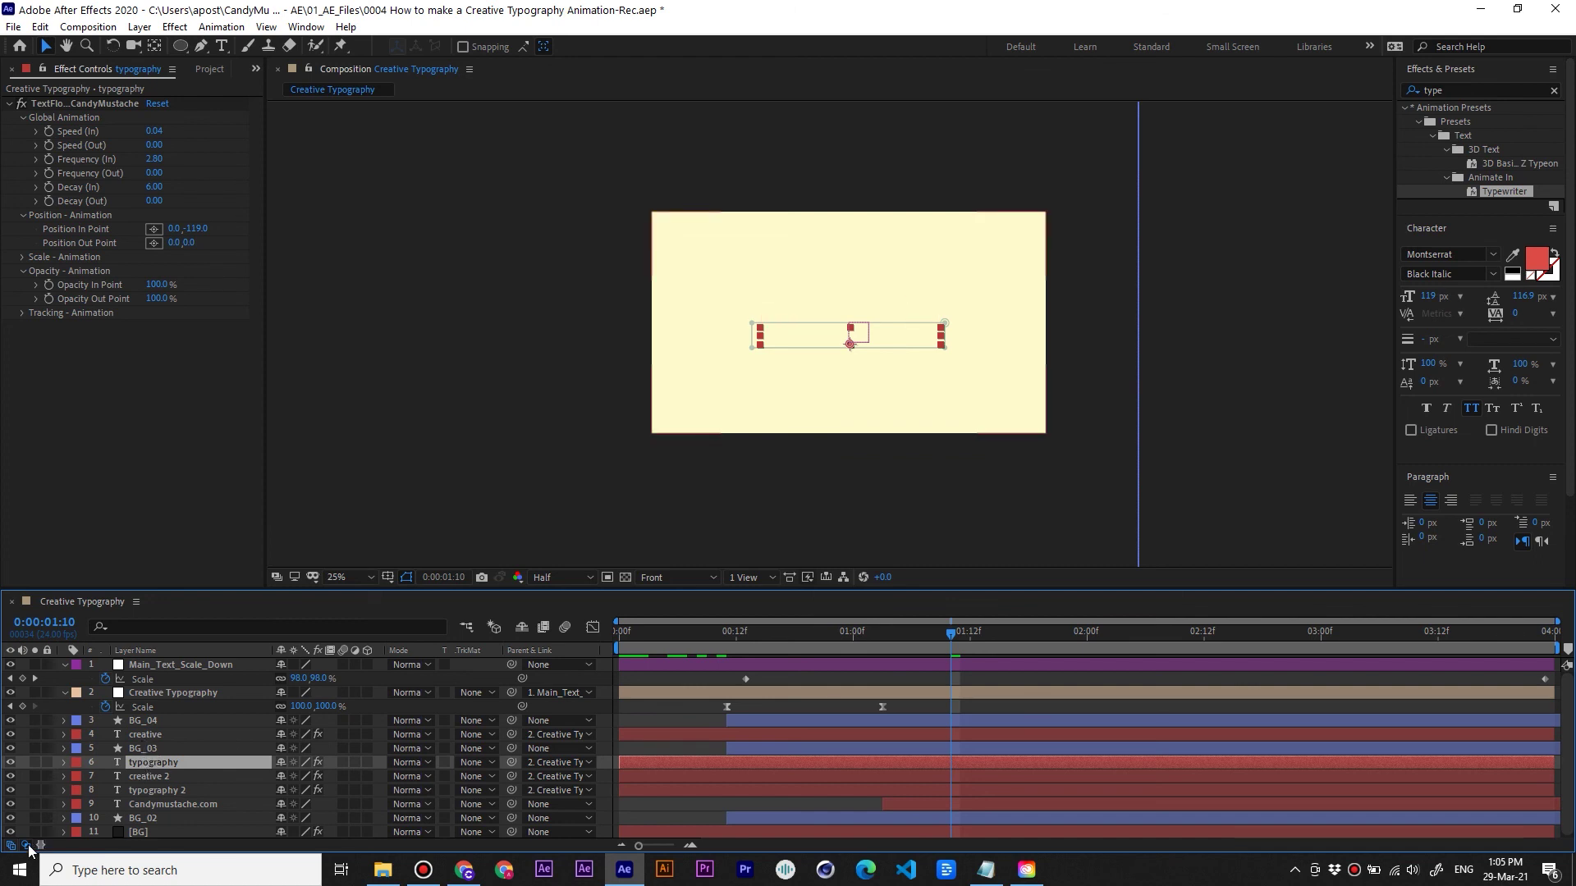
click(471, 770)
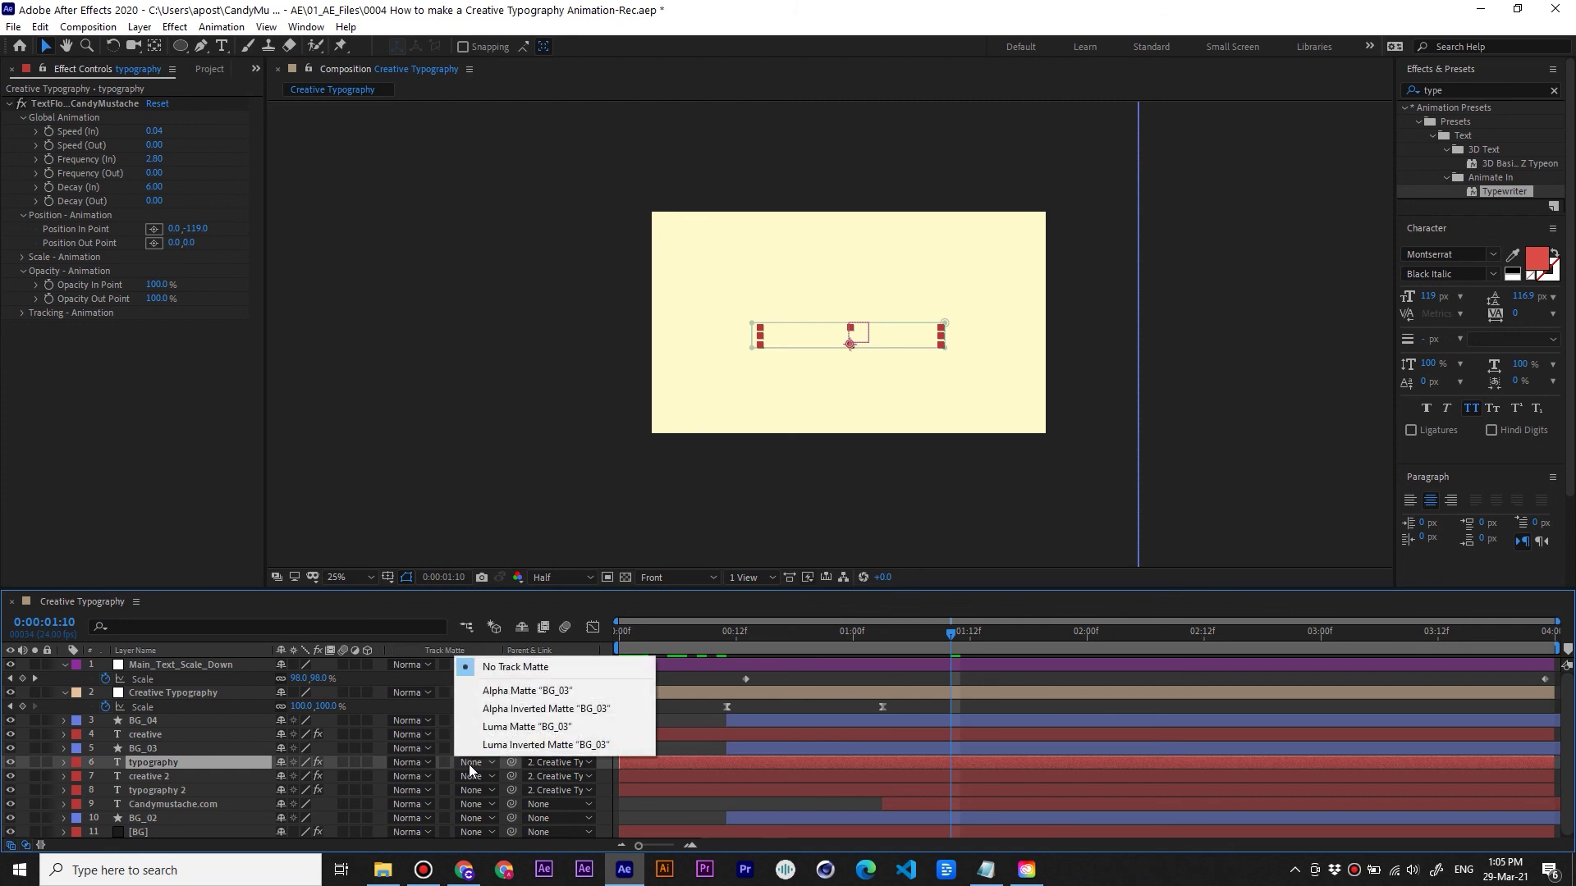
click(528, 691)
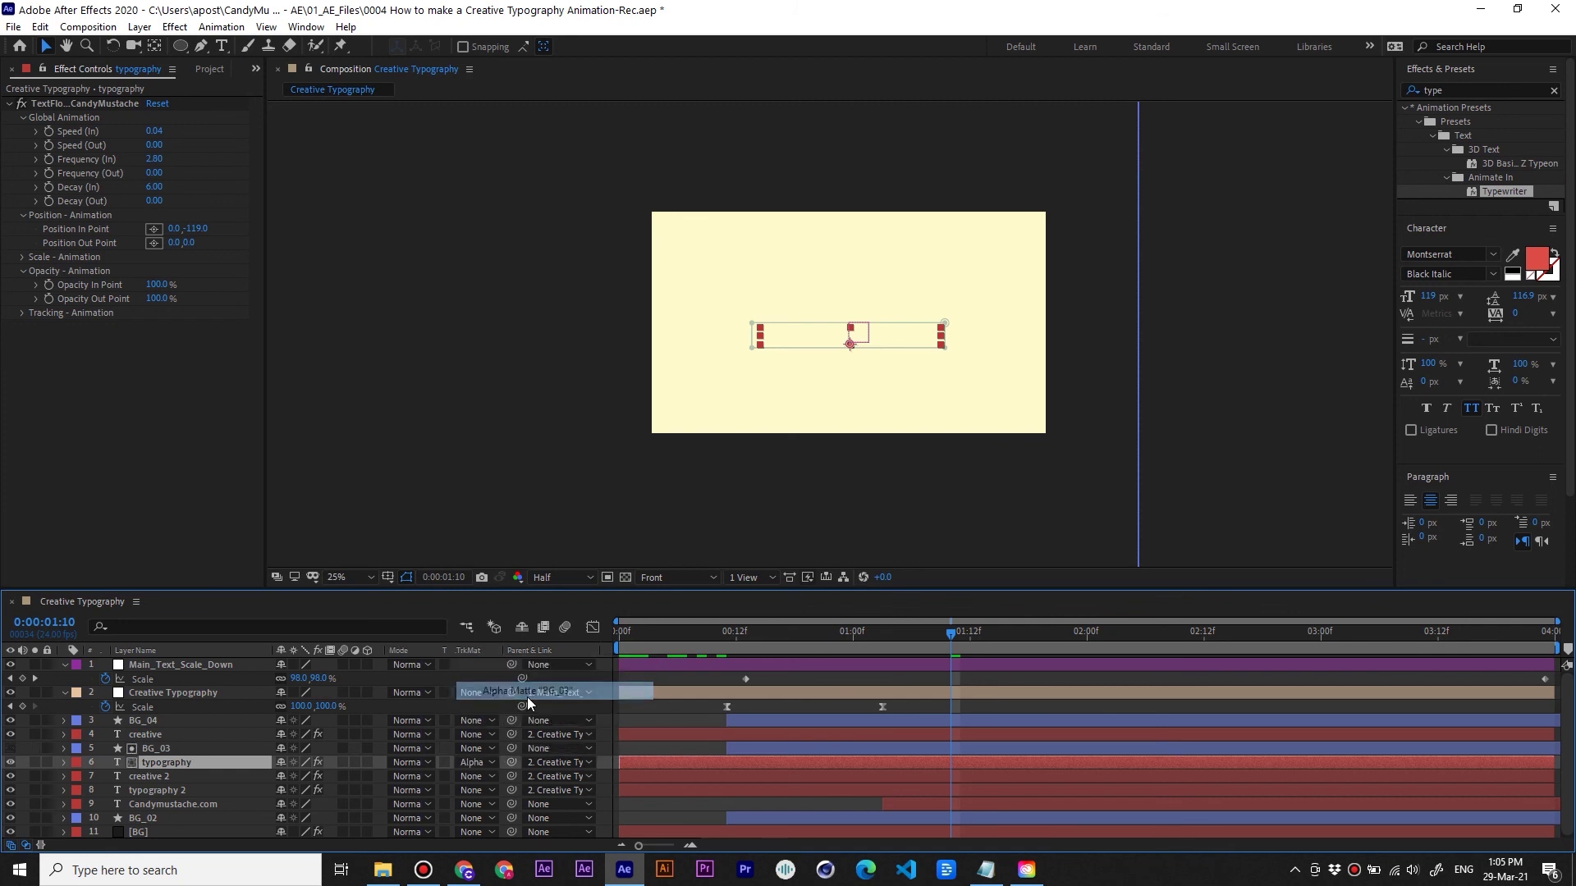
Set the creative layer's track matte to Alpha Matte using BG_04 and scrub the title reveal
click(154, 735)
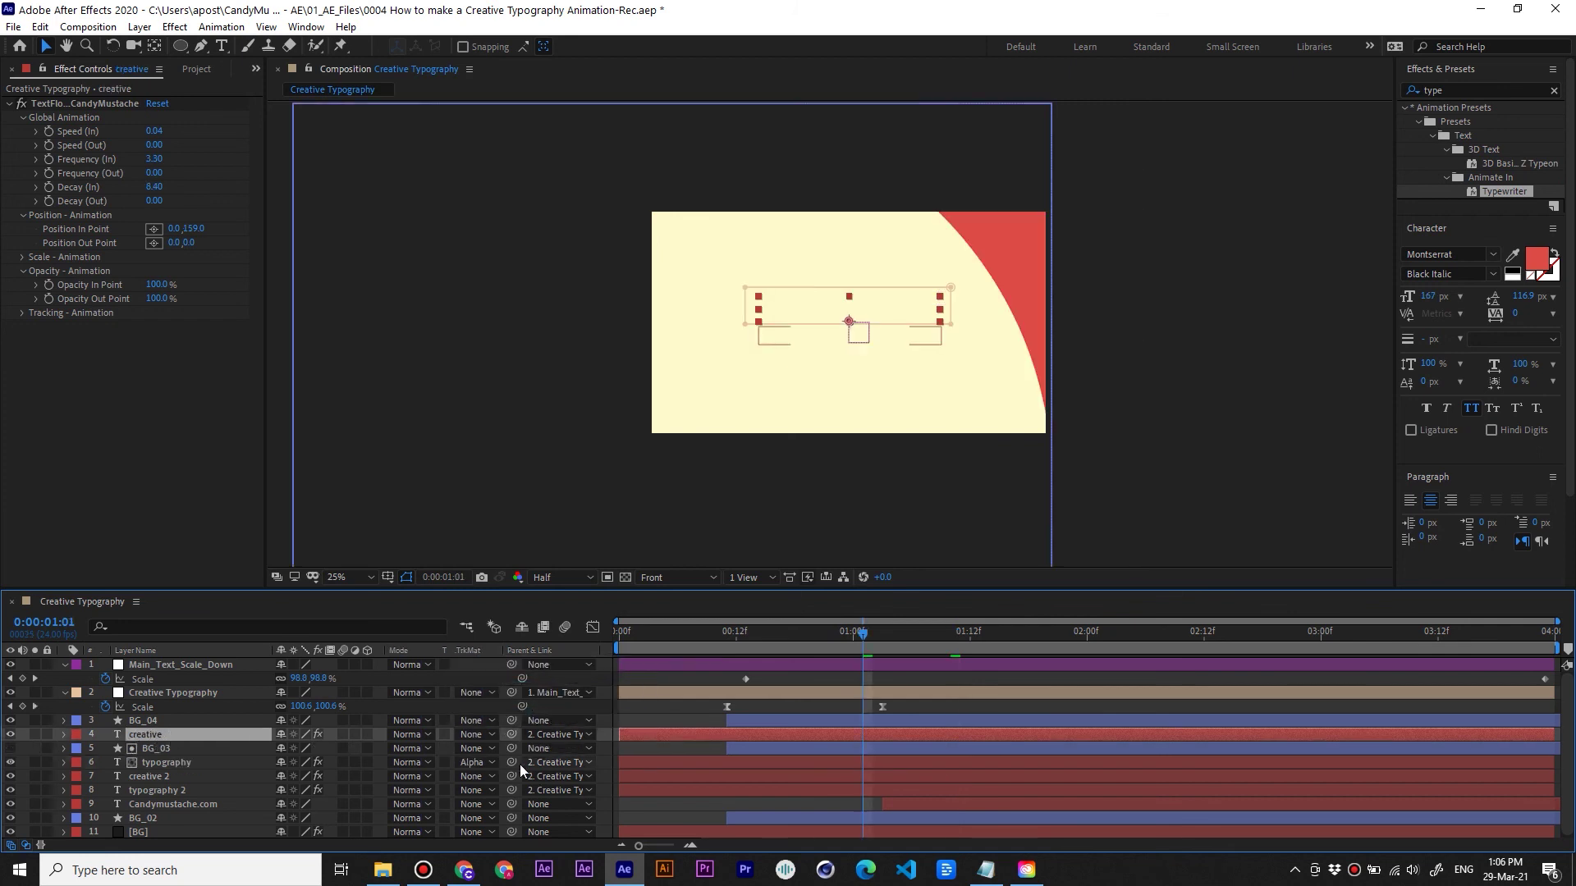
click(471, 735)
click(510, 776)
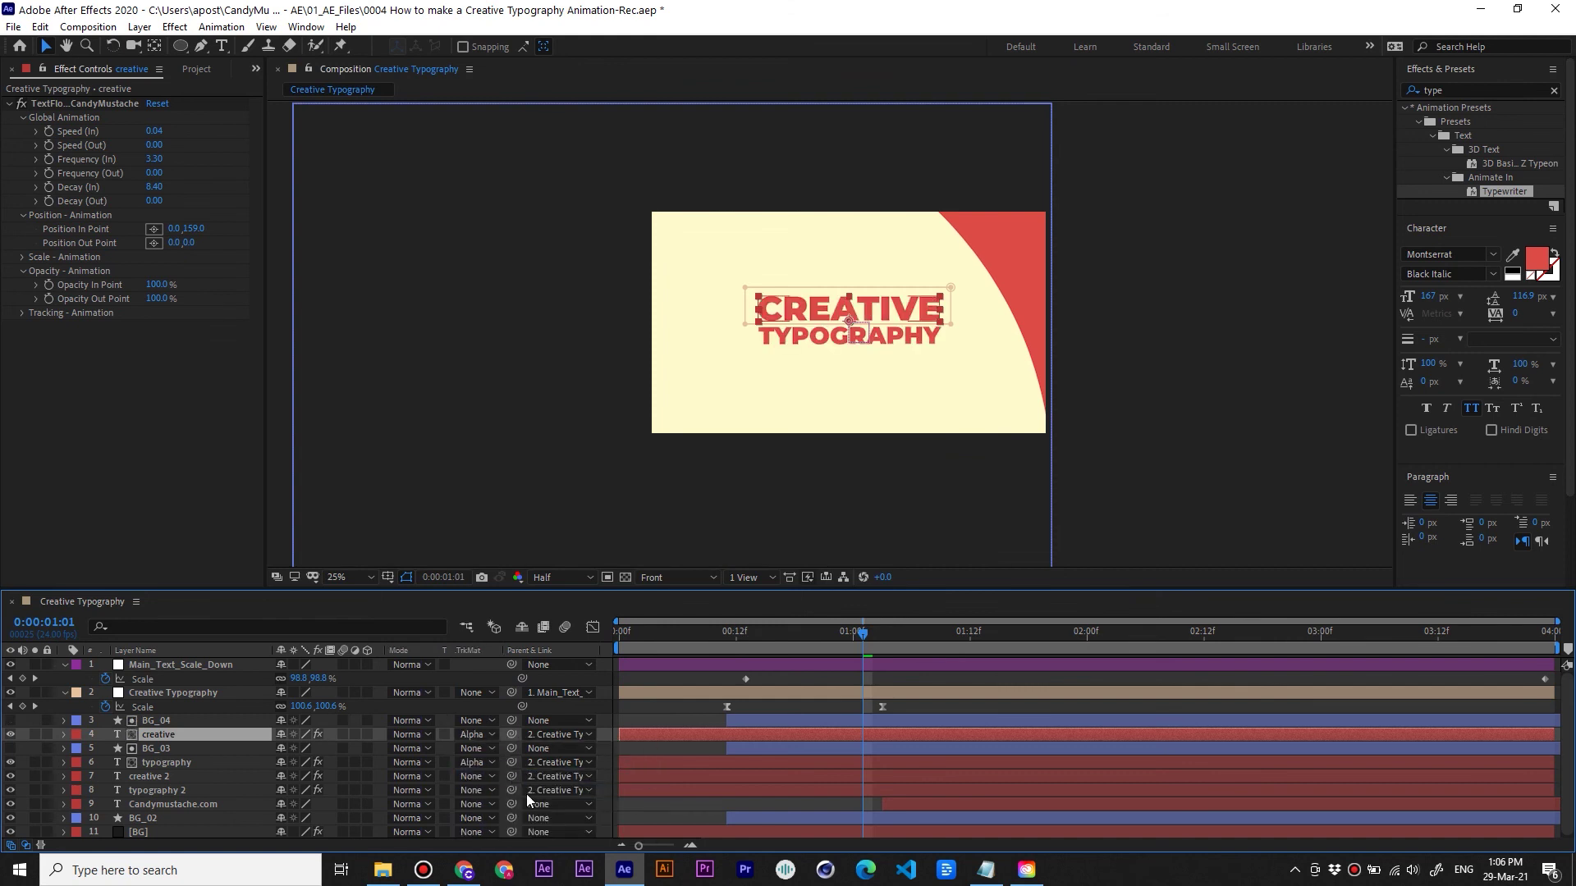
drag(844, 623, 893, 624)
Select the BG_04 and BG_03 matte layers and play the animation from the start
click(165, 763)
click(164, 738)
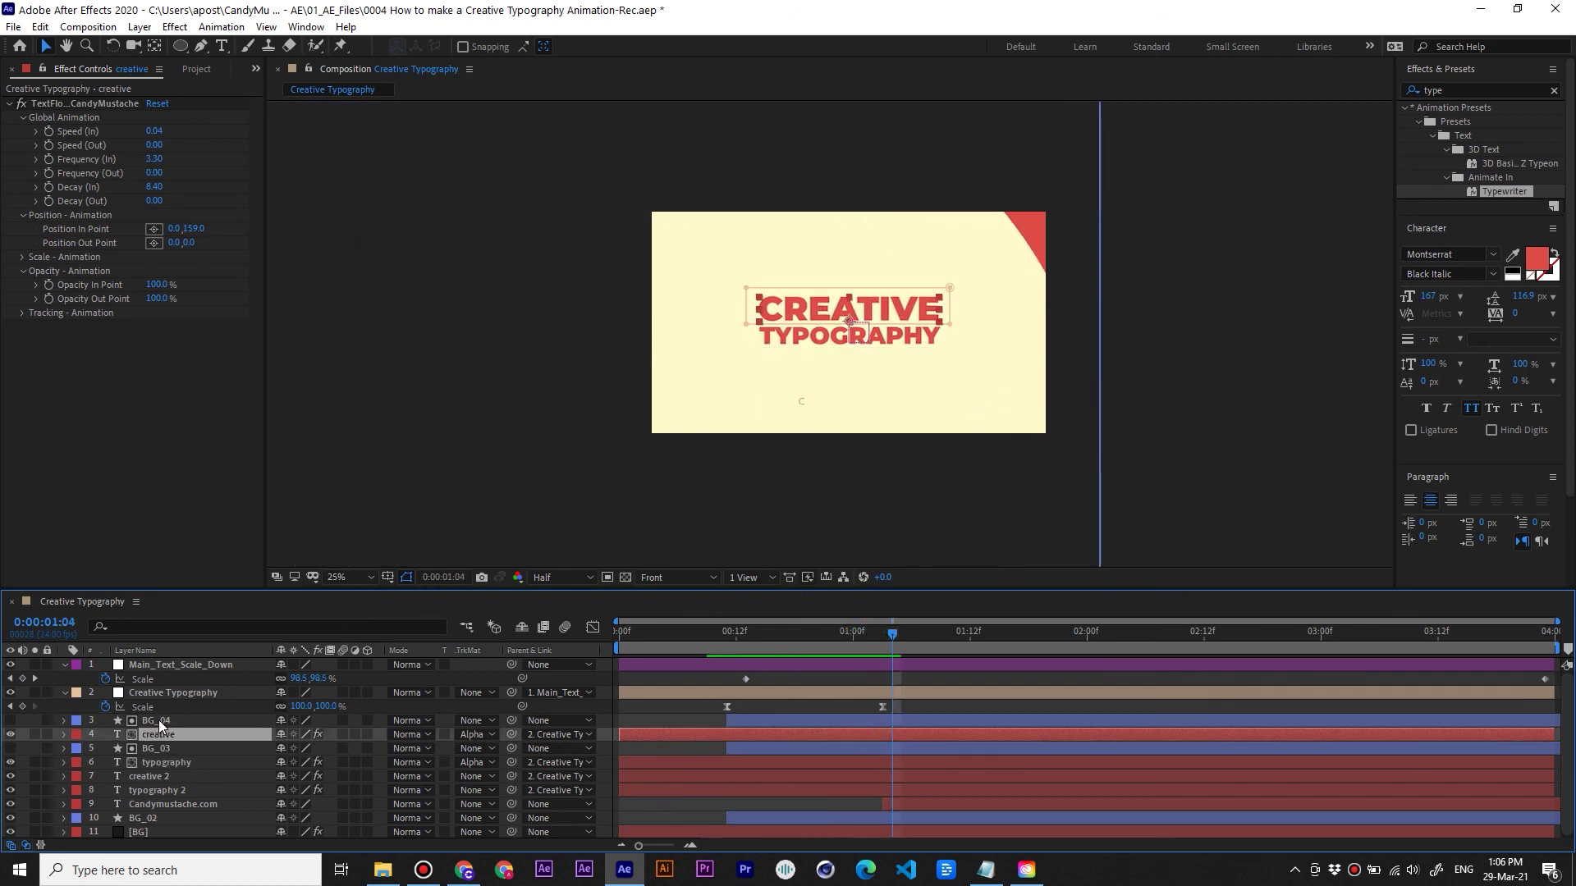
click(160, 720)
ctrl+click(166, 747)
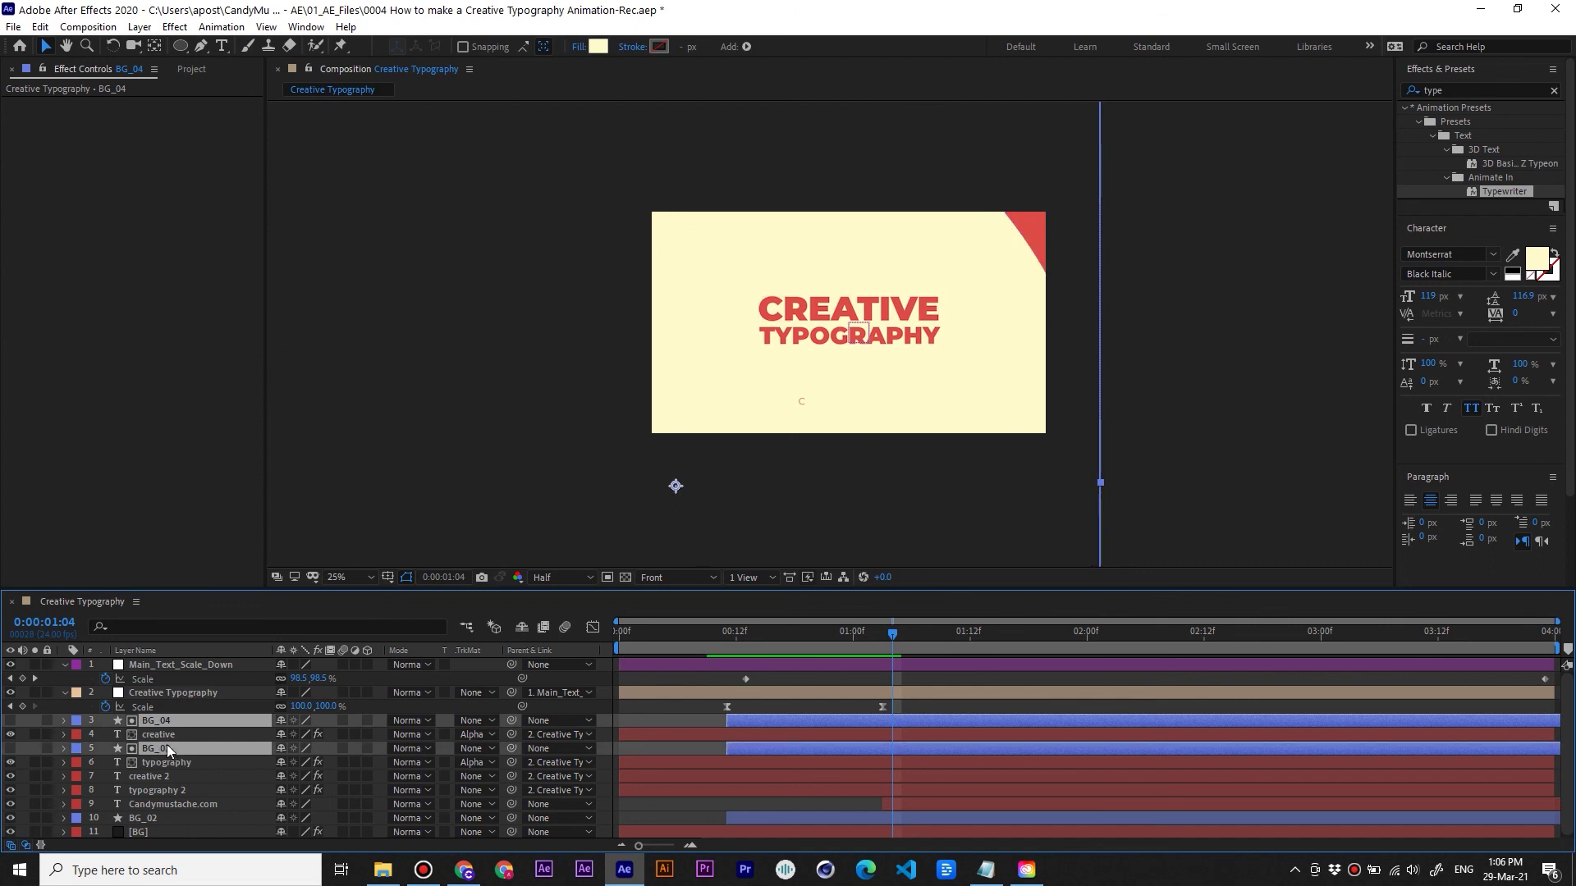
key(space)
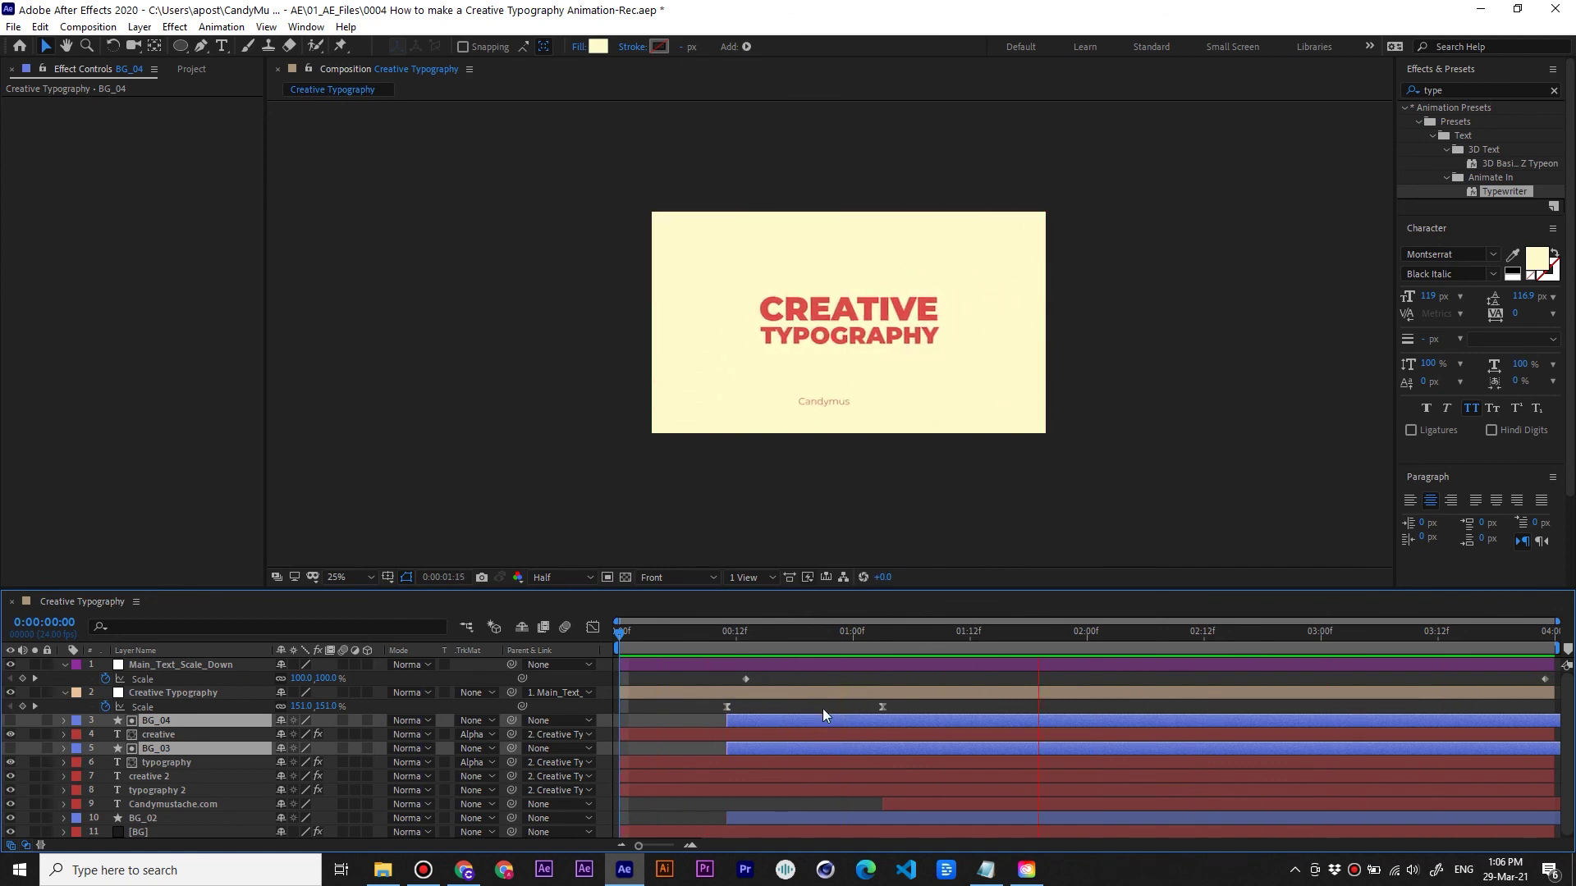
Replay the matte transition and collapse the properties of the Main_Text_Scale_Down and Creative Typography nulls
drag(671, 662, 1180, 645)
key(space)
click(64, 665)
click(64, 676)
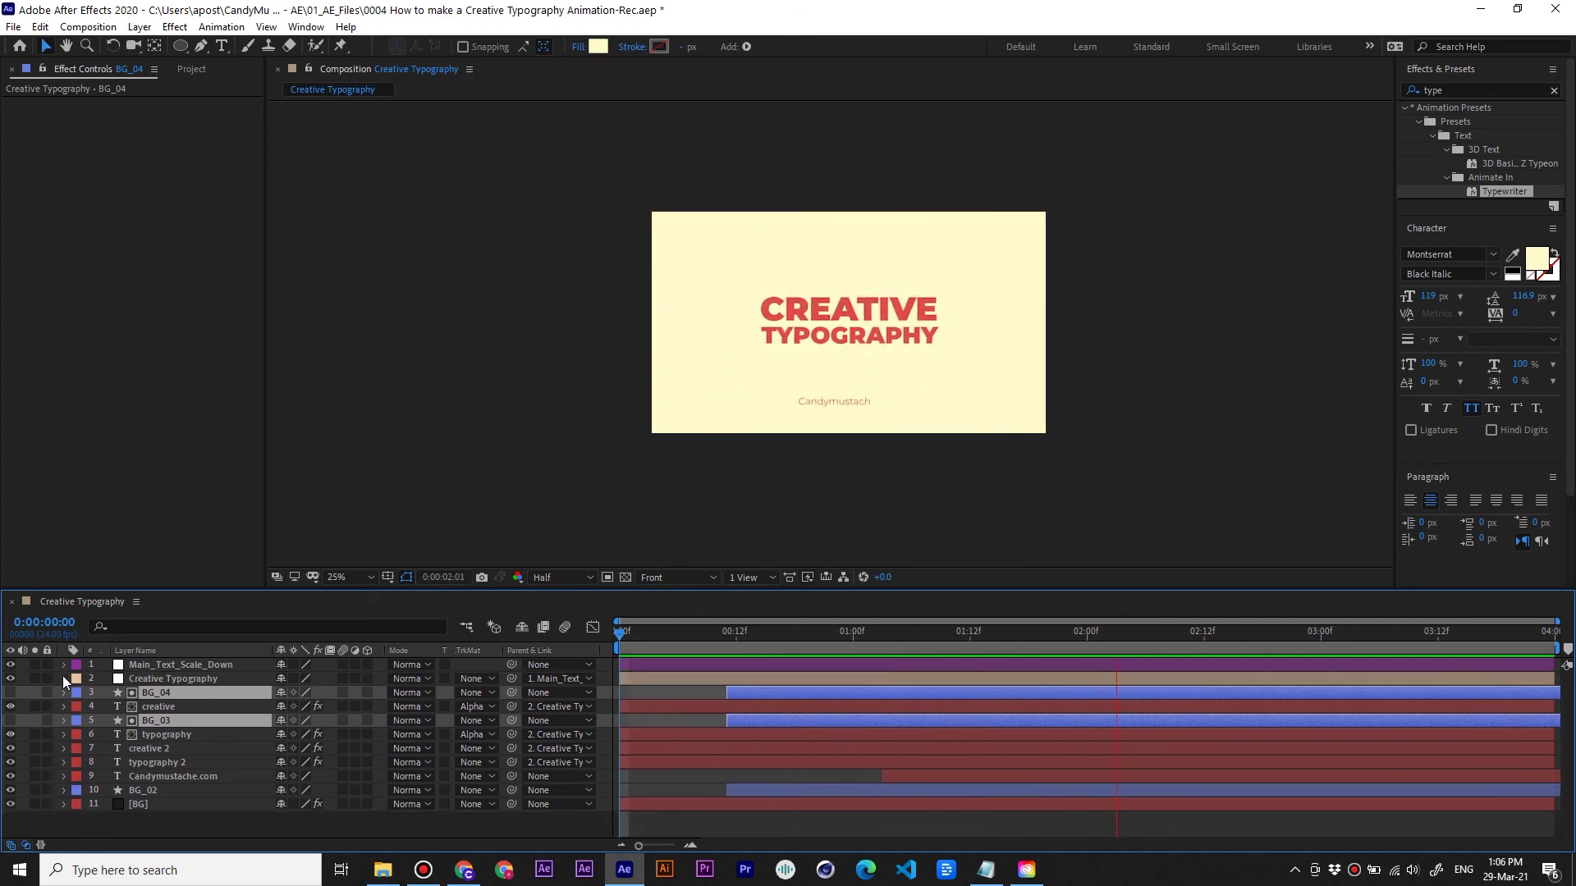